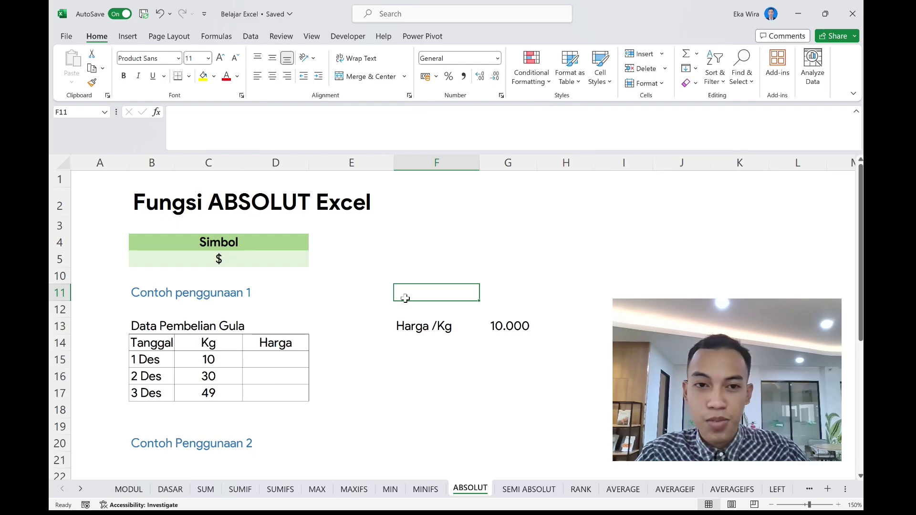
# - Look over the two usage examples on the ABSOLUT sheet
pyautogui.scroll(-2, 410, 316)
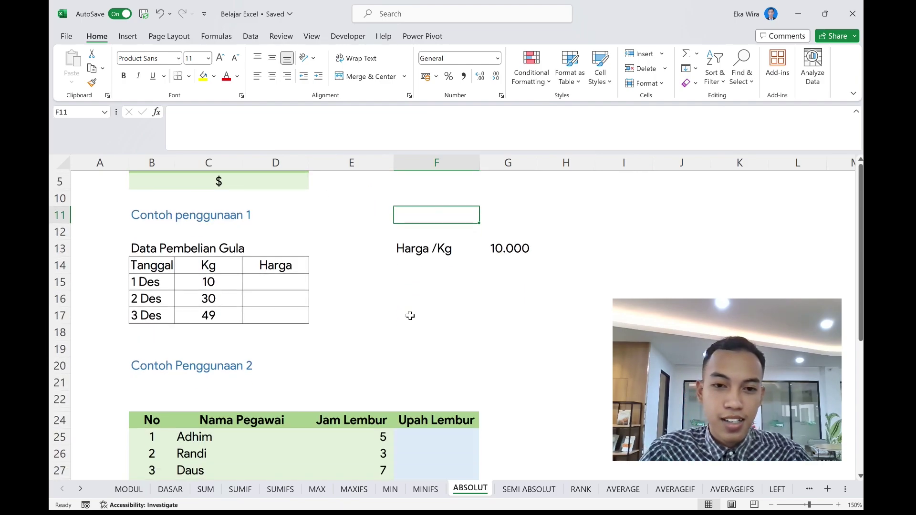
pyautogui.scroll(-4, 410, 316)
pyautogui.scroll(2, 411, 316)
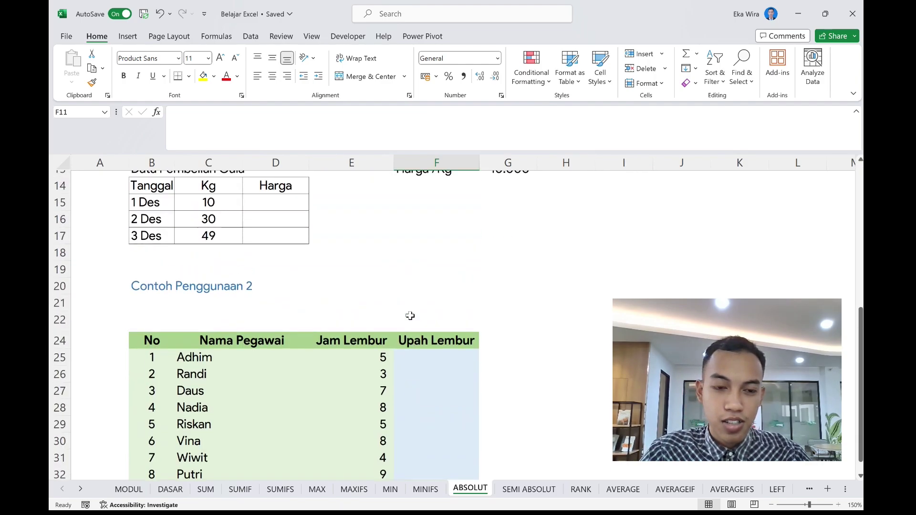
pyautogui.scroll(4, 411, 316)
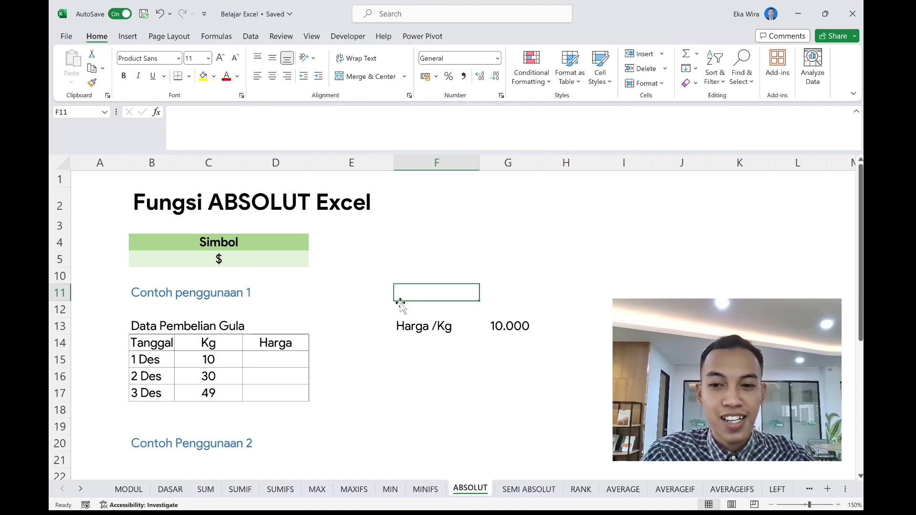
pyautogui.scroll(-1, 401, 305)
pyautogui.scroll(1, 401, 305)
pyautogui.scroll(-1, 401, 305)
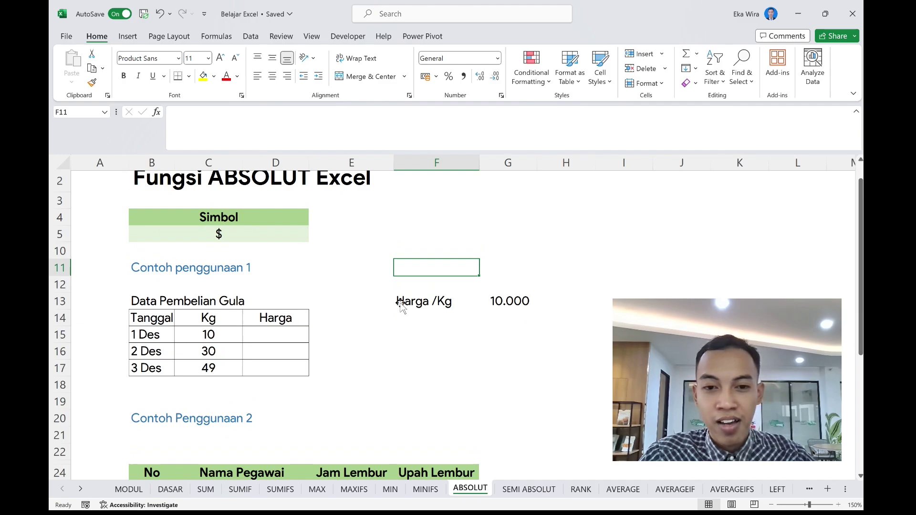
pyautogui.scroll(1, 401, 305)
pyautogui.click(284, 356)
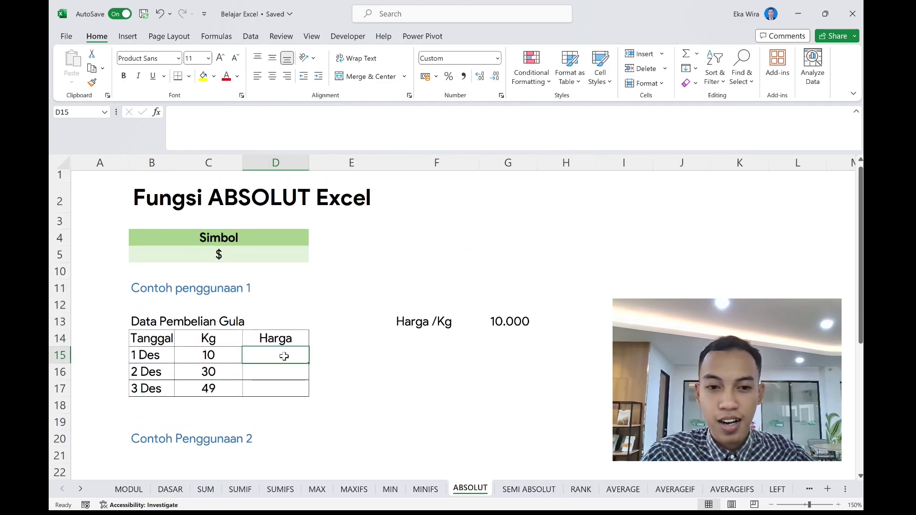
pyautogui.scroll(-1, 283, 356)
pyautogui.scroll(1, 283, 356)
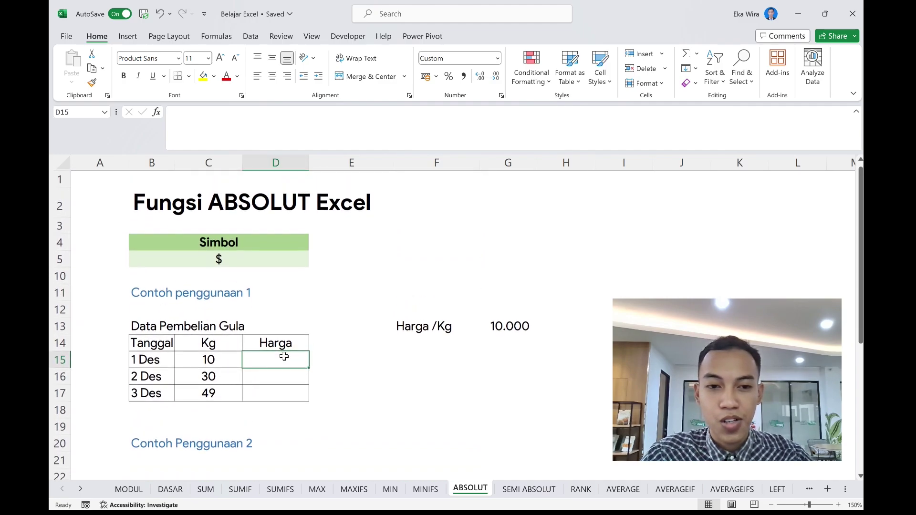
pyautogui.scroll(-1, 284, 356)
pyautogui.scroll(1, 284, 357)
pyautogui.scroll(-1, 284, 356)
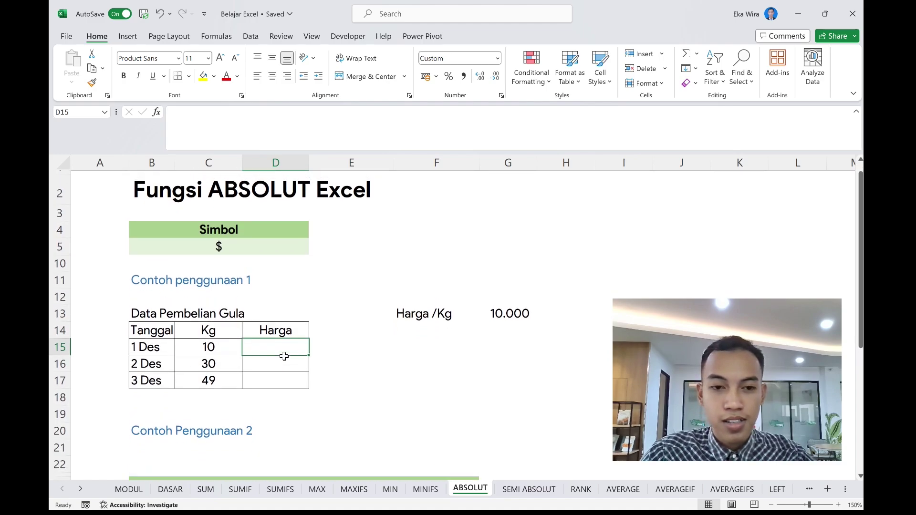
pyautogui.click(305, 262)
pyautogui.scroll(-1, 302, 262)
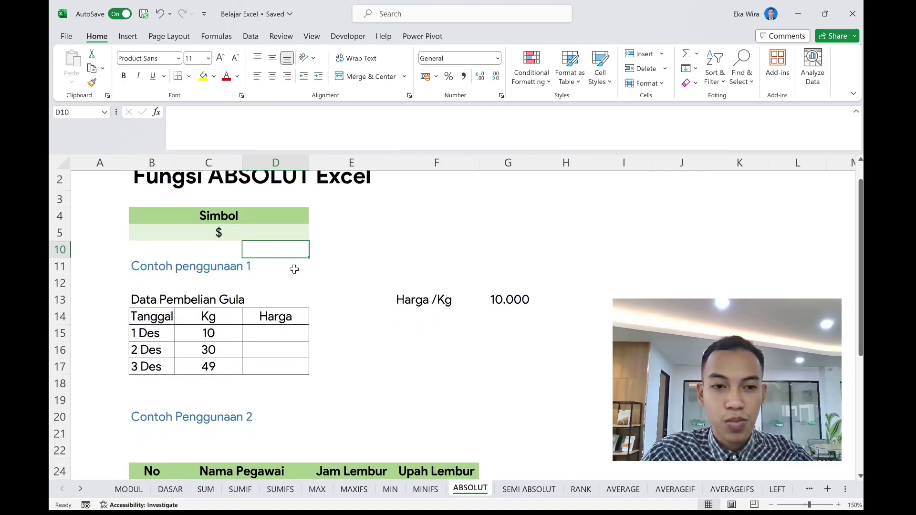
pyautogui.click(294, 268)
# - Examine the Tanggal and Kg entries of the Data Pembelian Gula table and the Harga /Kg price beside it
pyautogui.click(168, 303)
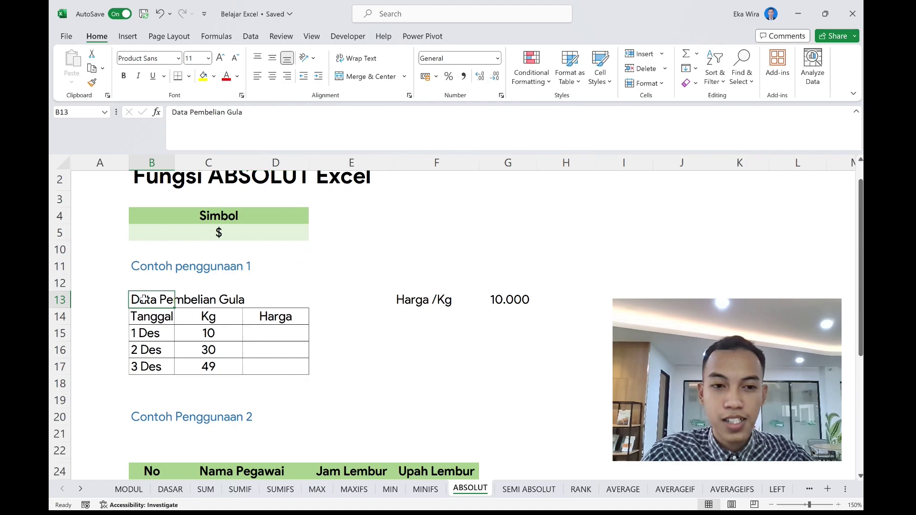
pyautogui.scroll(-1, 233, 297)
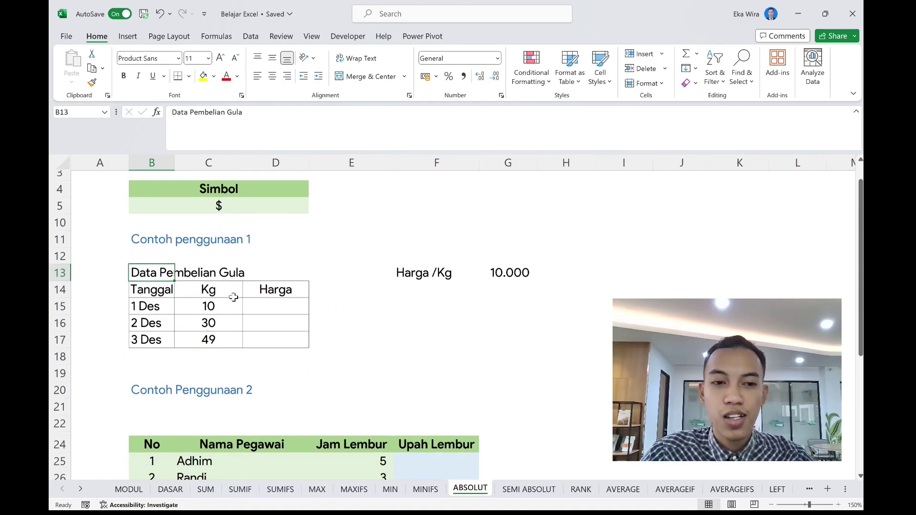
pyautogui.click(156, 304)
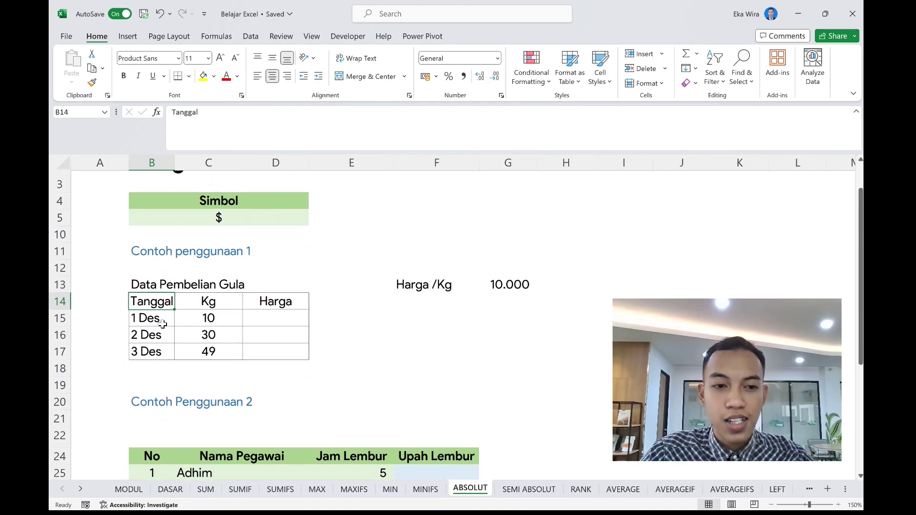
pyautogui.click(163, 324)
pyautogui.click(169, 335)
pyautogui.click(171, 351)
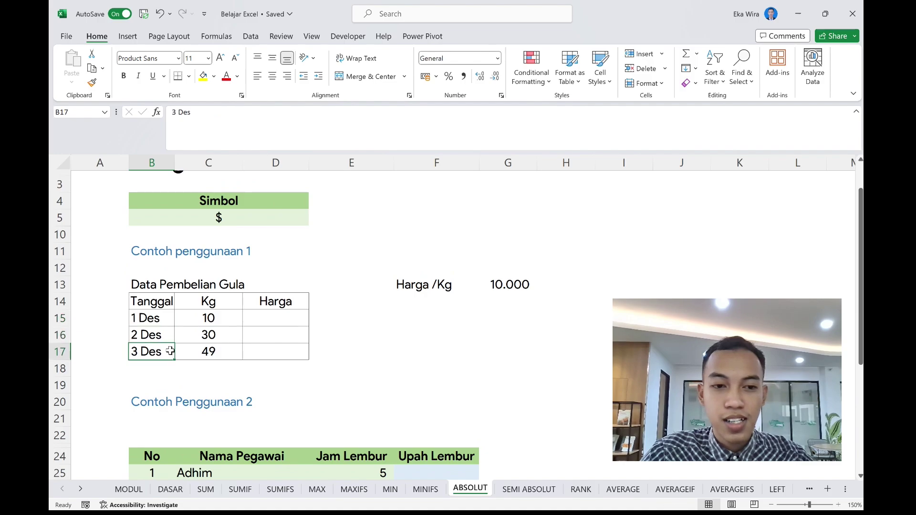
pyautogui.click(213, 303)
pyautogui.click(232, 315)
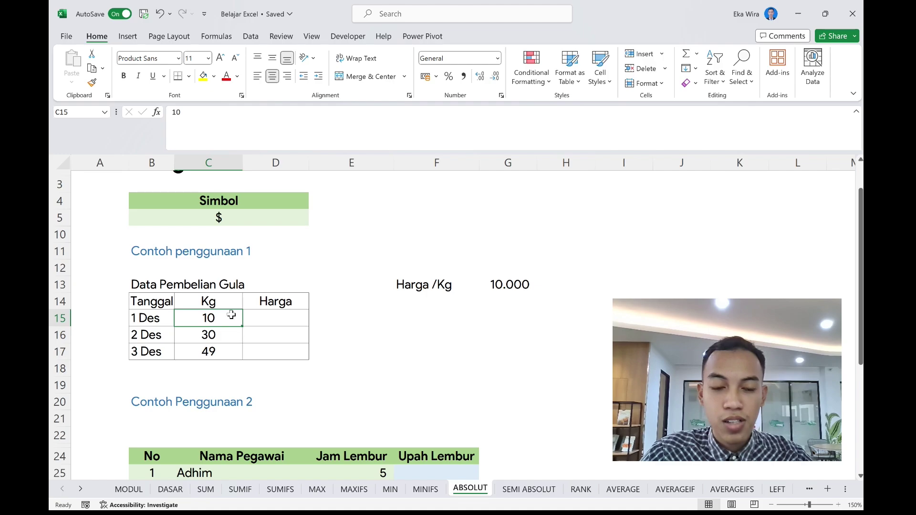
pyautogui.click(229, 334)
pyautogui.click(229, 353)
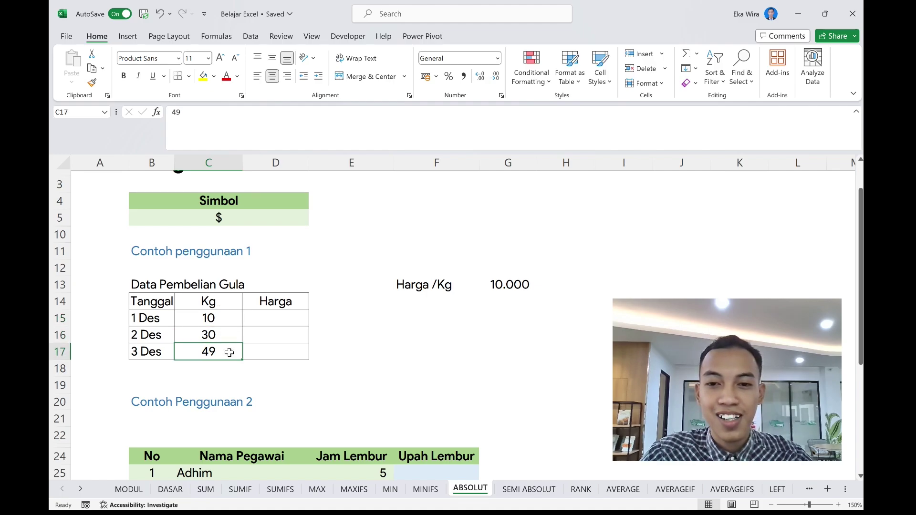
pyautogui.click(408, 282)
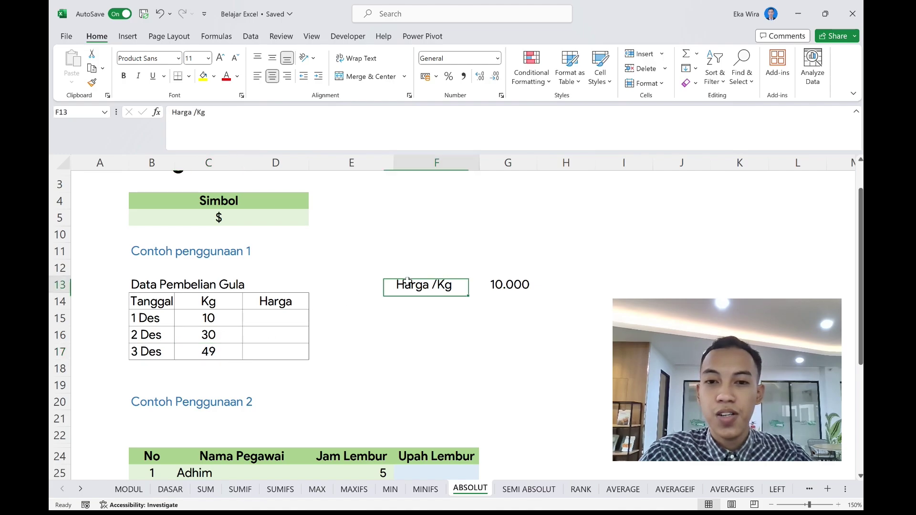
pyautogui.click(500, 286)
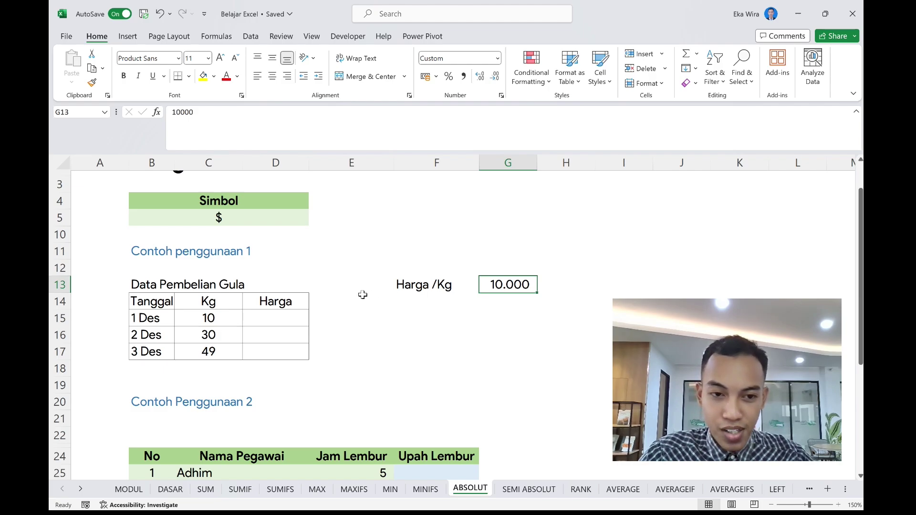
pyautogui.click(283, 316)
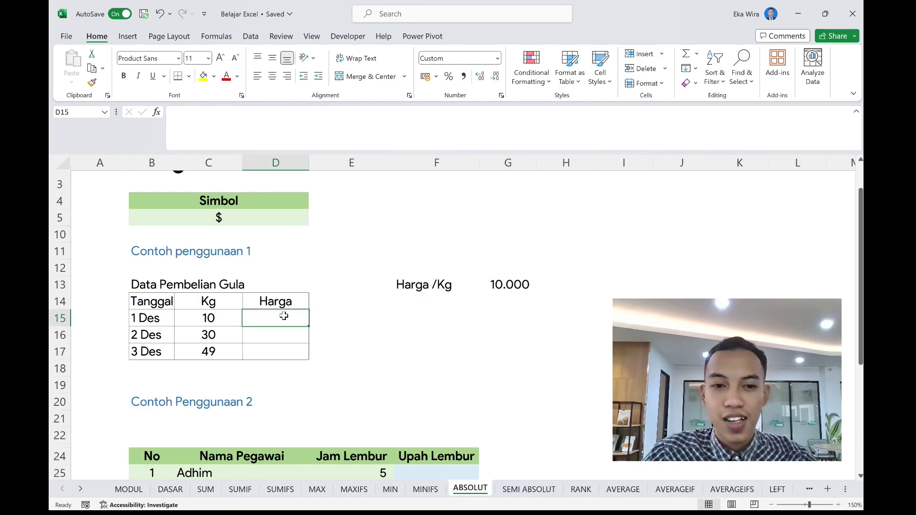
pyautogui.click(231, 314)
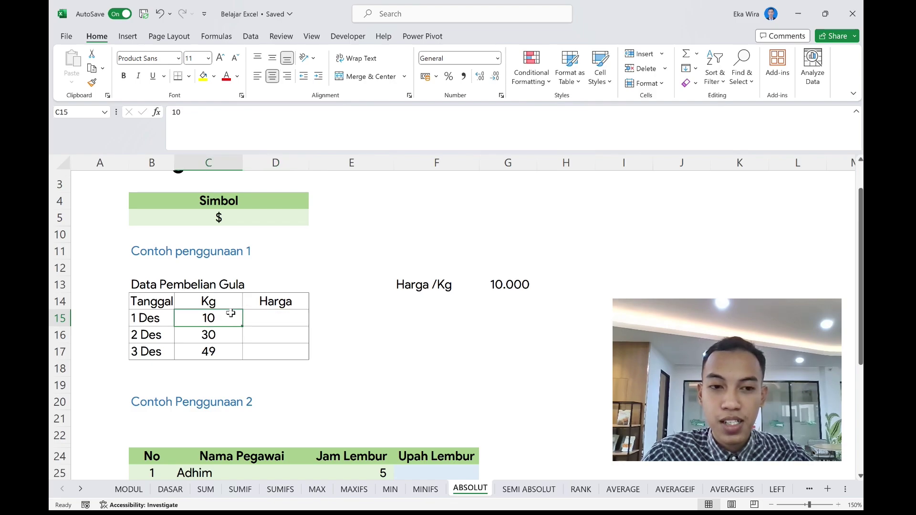
pyautogui.click(503, 282)
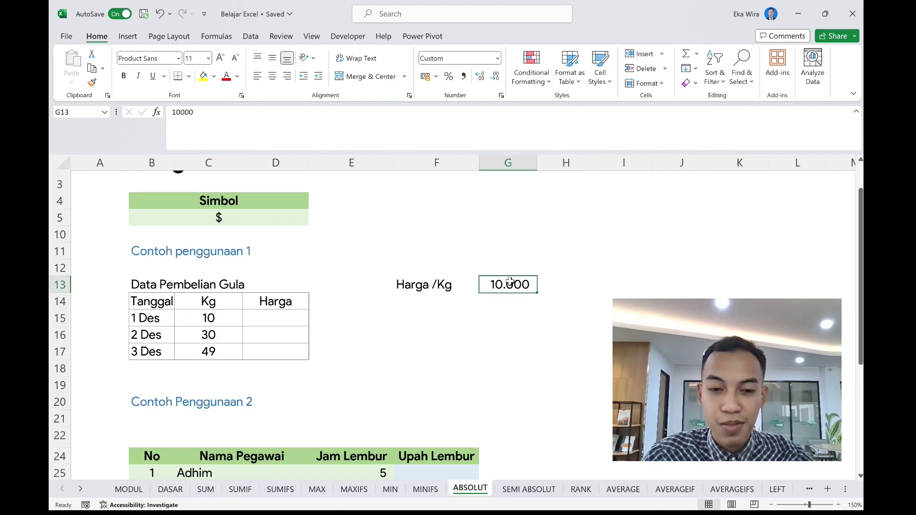
# - Calculate the Harga for 1 Des in D15 with the formula =C15*G13
pyautogui.click(296, 318)
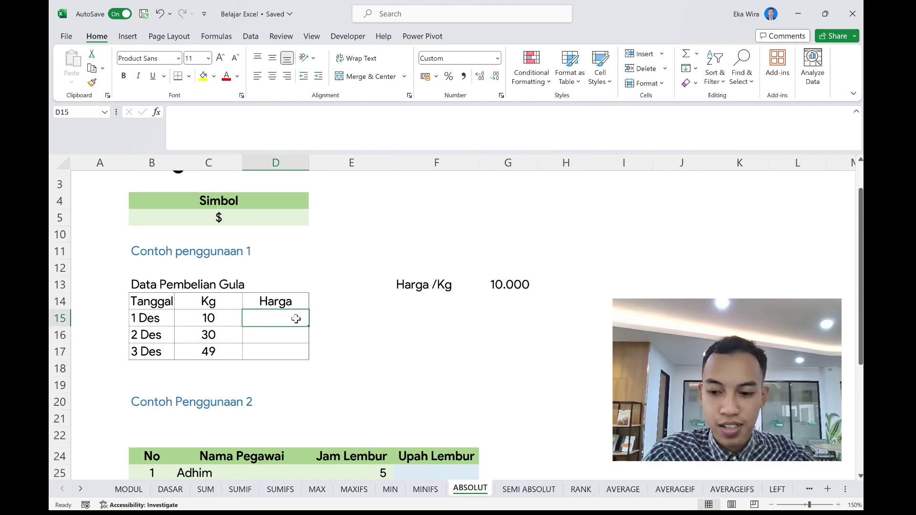
pyautogui.write('=')
pyautogui.click(213, 318)
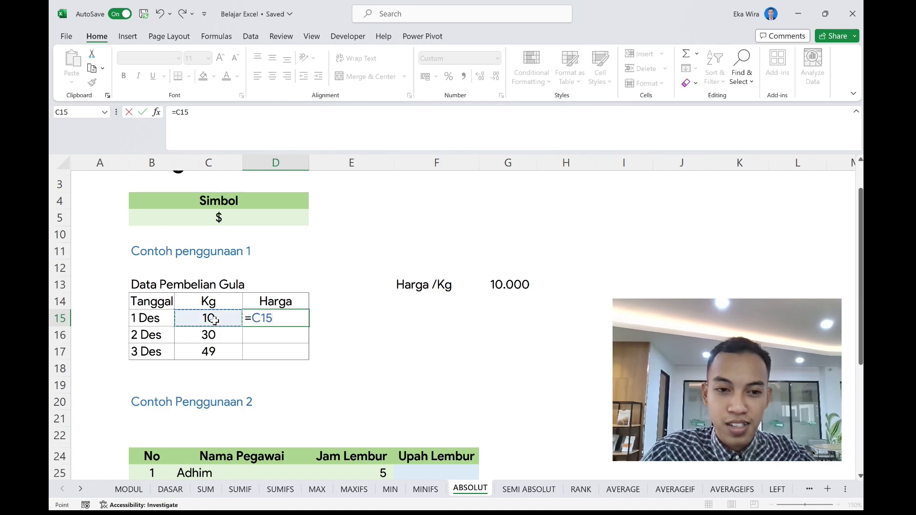
pyautogui.write('*')
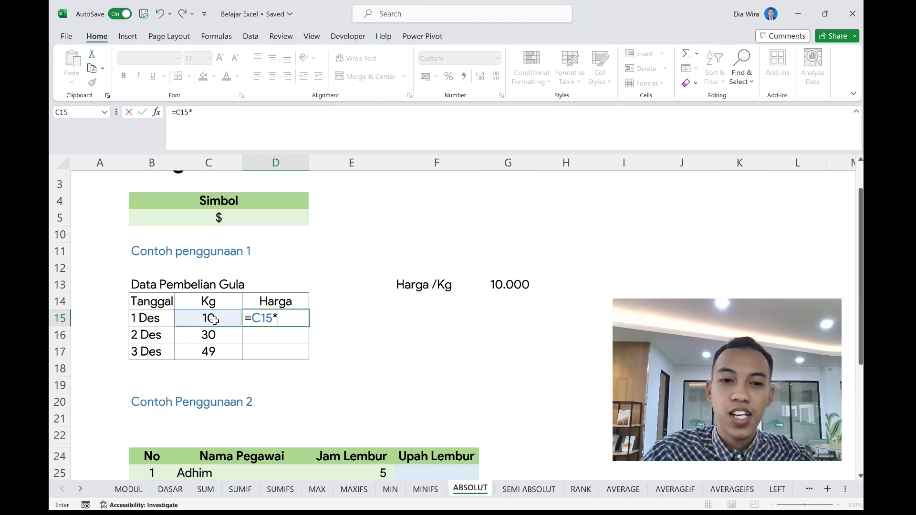
pyautogui.click(488, 286)
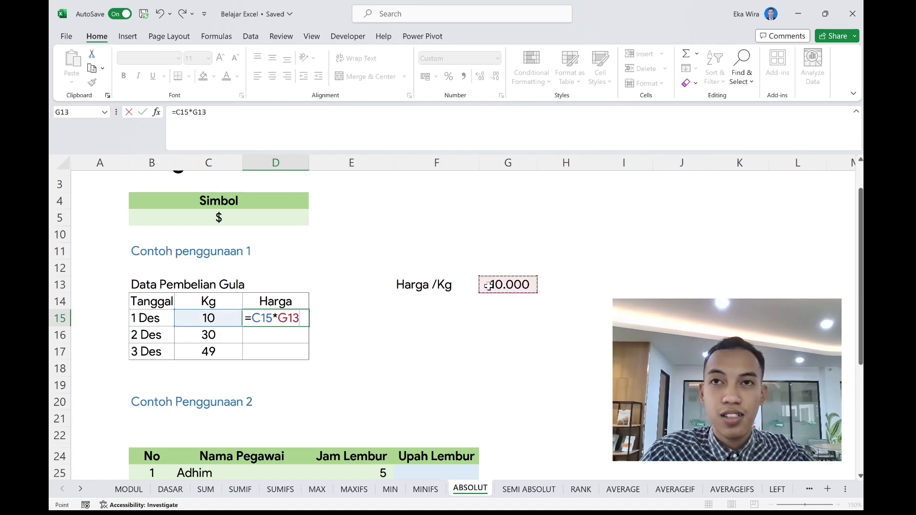
pyautogui.press('Return')
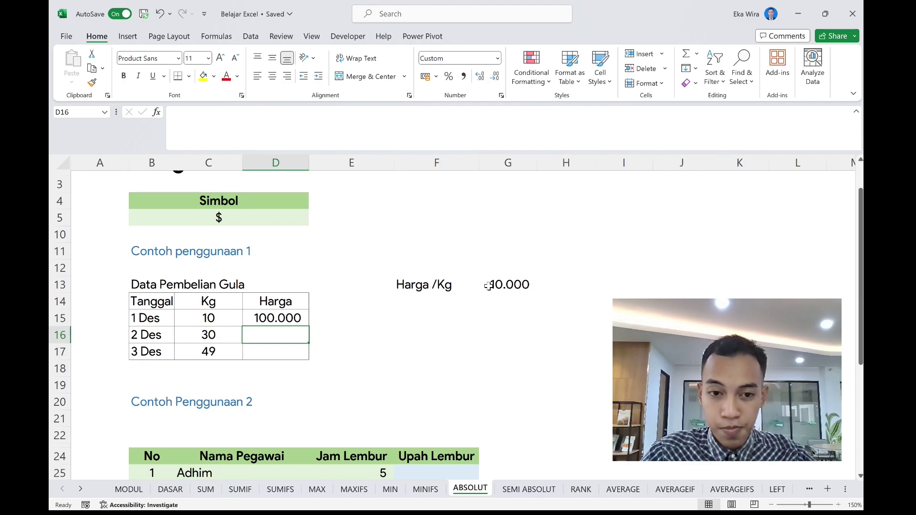
# - Copy the D15 formula down to D16 and D17 in the Harga column
pyautogui.click(365, 315)
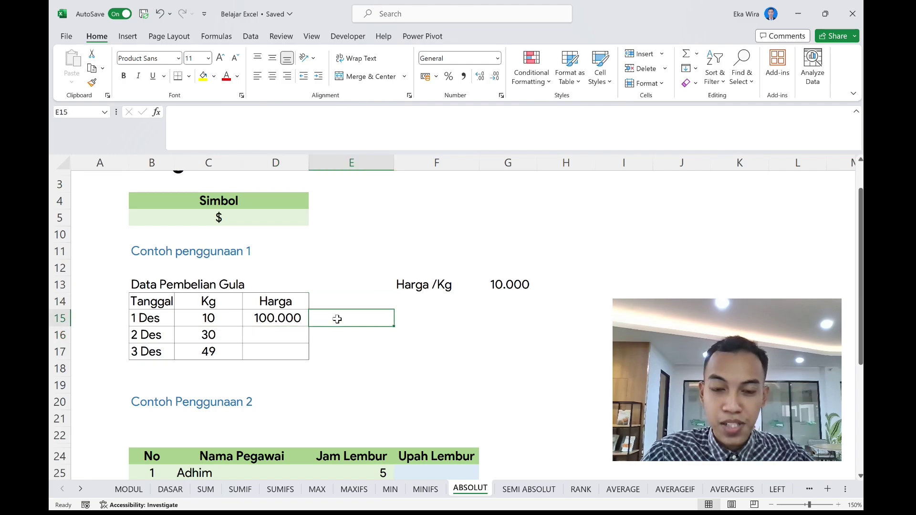
pyautogui.click(305, 318)
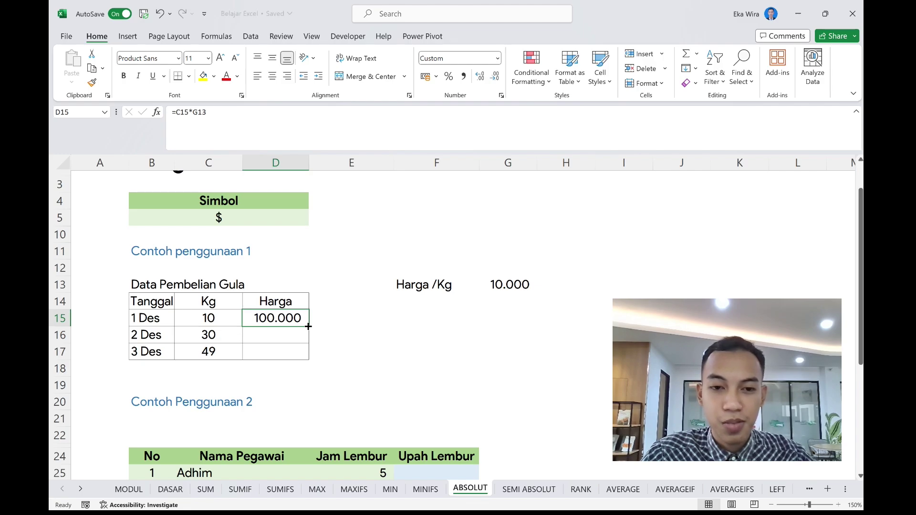
pyautogui.moveTo(308, 326); pyautogui.dragTo(310, 360)
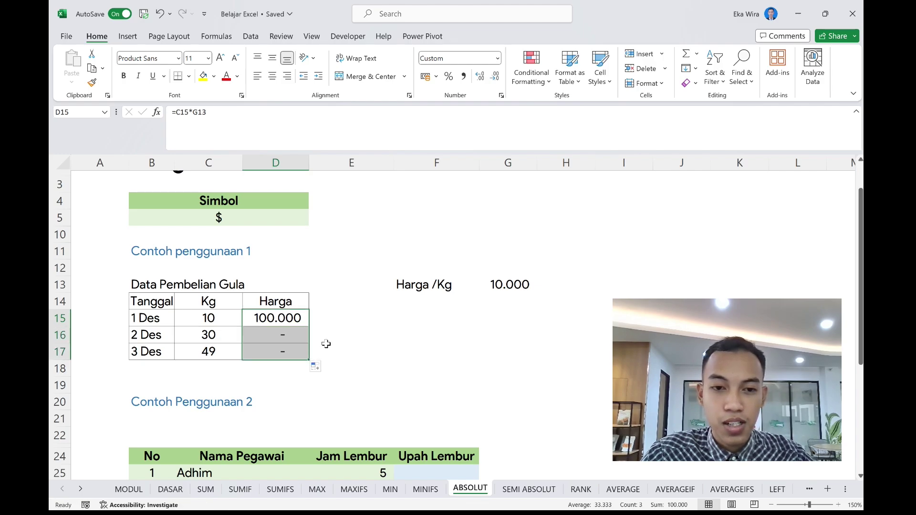
pyautogui.click(322, 344)
# - Inspect which cells the copied formula in D16 refers to, comparing them with the price cell G13
pyautogui.click(306, 337)
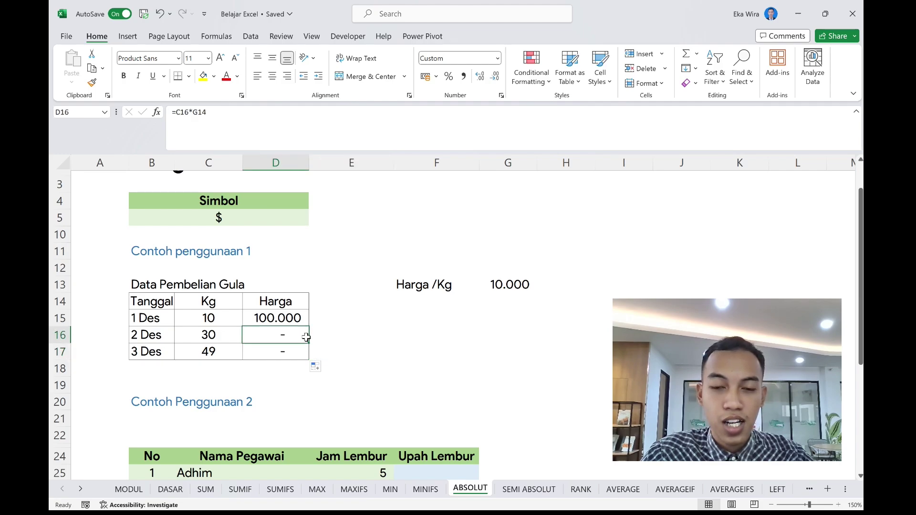
pyautogui.click(278, 122)
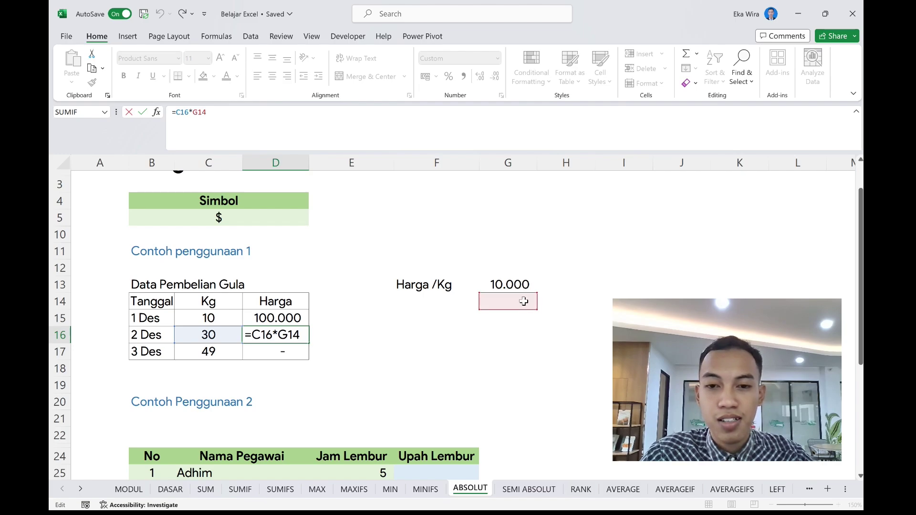
pyautogui.click(516, 283)
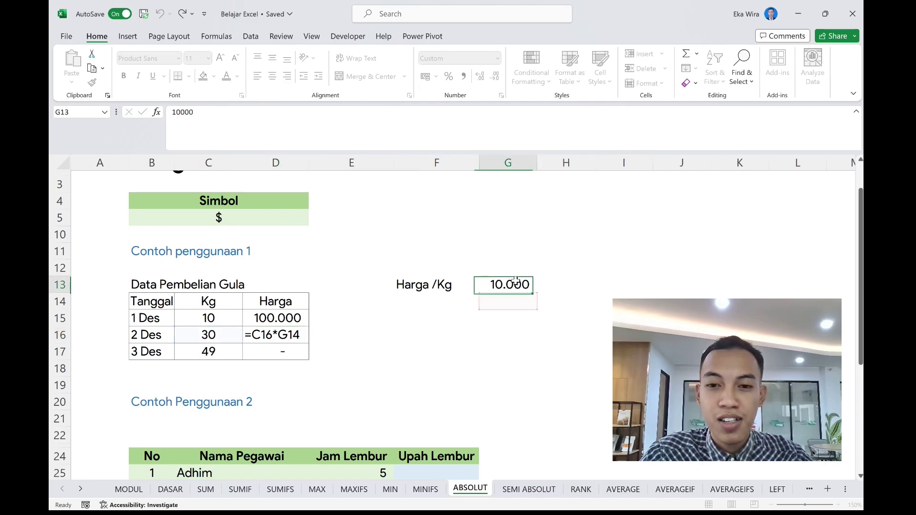
pyautogui.click(288, 334)
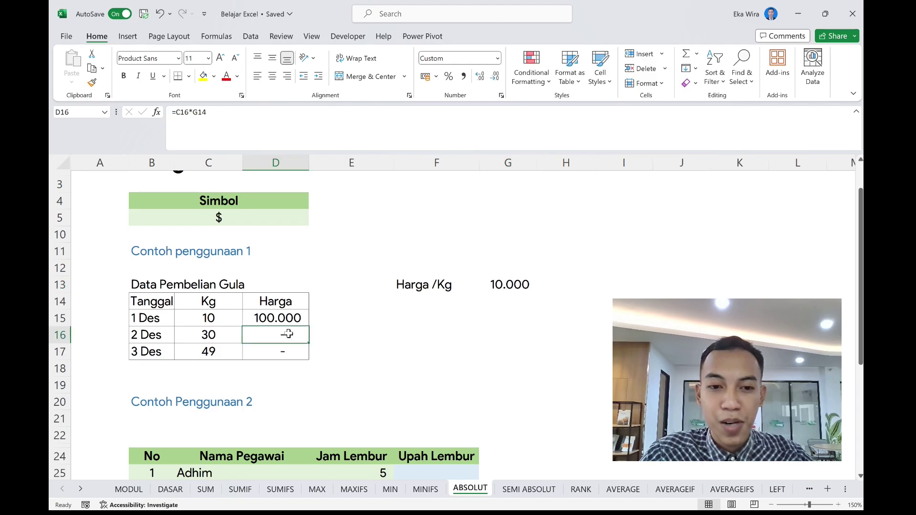
# - Replace the G14 reference in the D16 formula with the price cell G13
pyautogui.click(241, 130)
pyautogui.moveTo(207, 113); pyautogui.dragTo(193, 113)
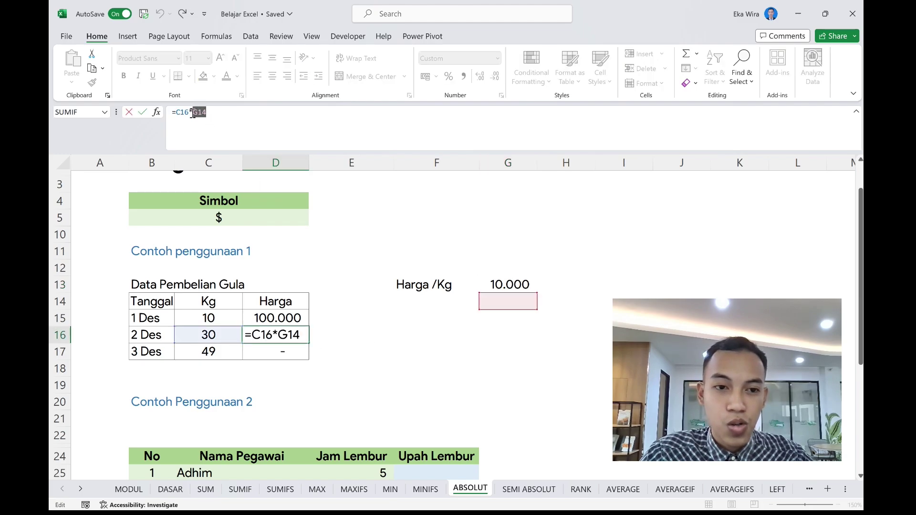
pyautogui.click(504, 281)
pyautogui.press('Return')
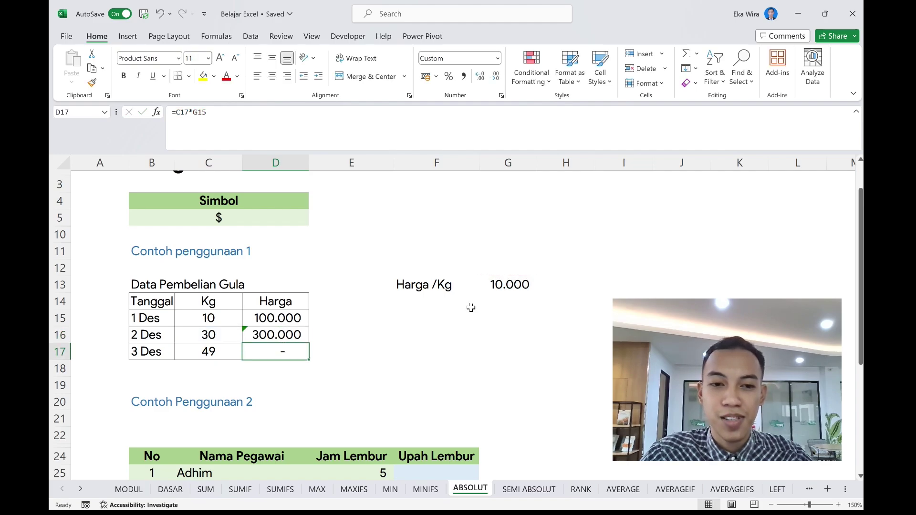
# - Fill the D15 formula down through D17 again, overwriting the manually corrected D16 formula
pyautogui.click(302, 322)
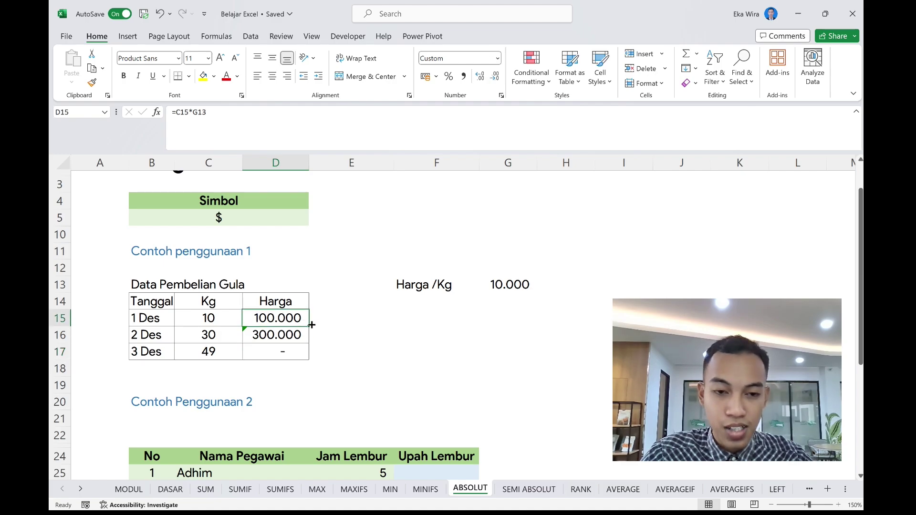
pyautogui.moveTo(309, 326); pyautogui.dragTo(312, 357)
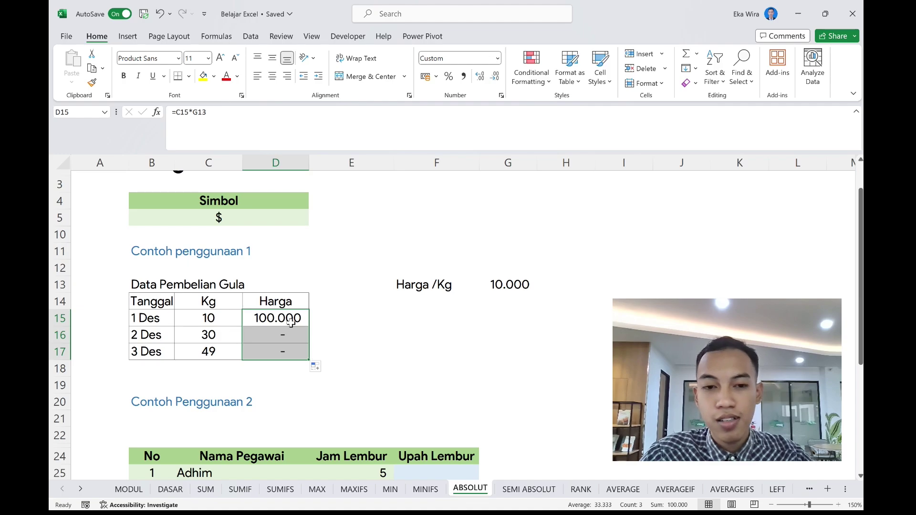
# - Clear the Harga formulas in cells D15 through D17 of the sugar purchase table
pyautogui.scroll(-1, 299, 346)
pyautogui.scroll(1, 299, 347)
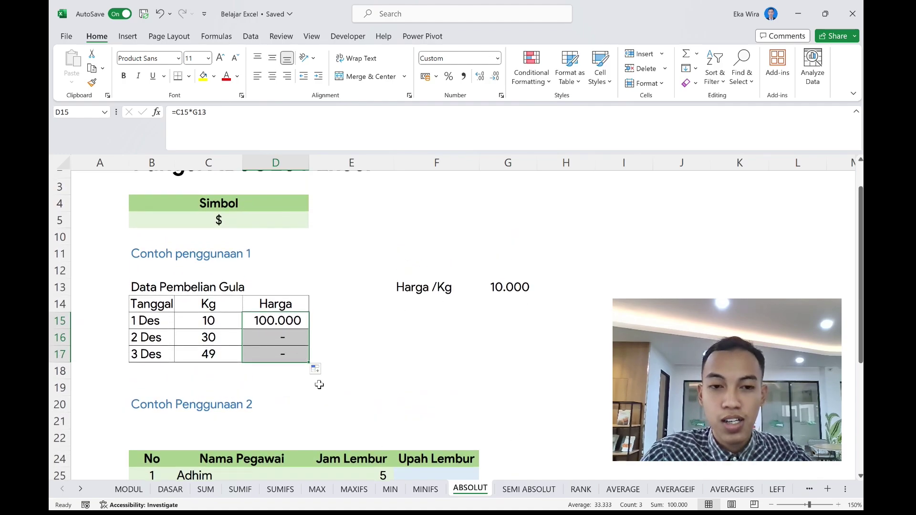
pyautogui.click(282, 327)
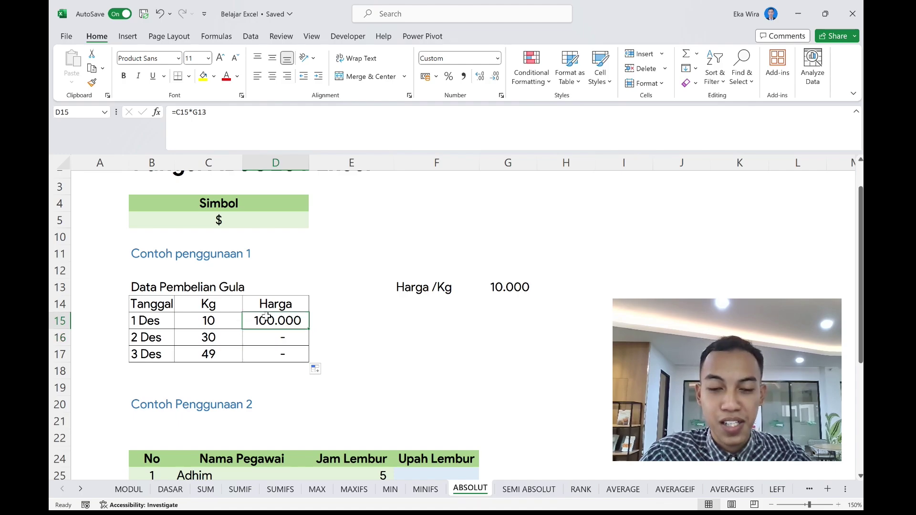
pyautogui.press('Down')
pyautogui.press('Down')
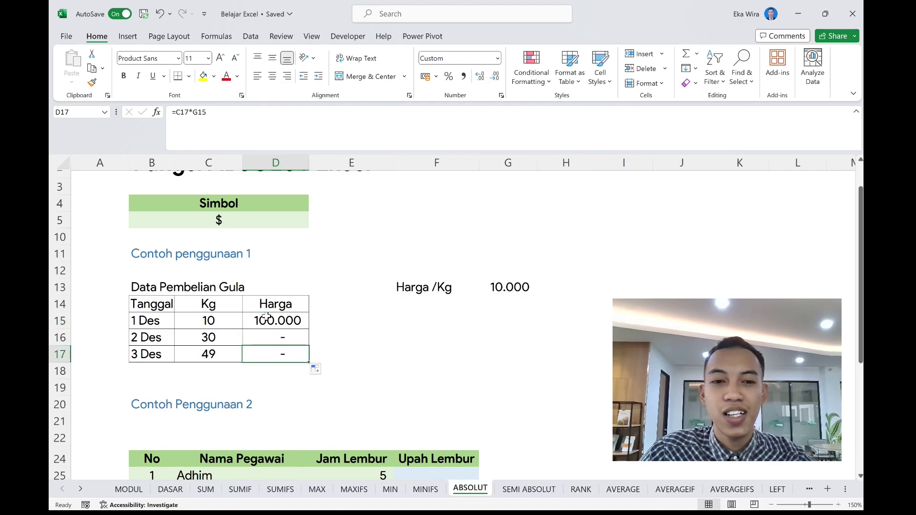
pyautogui.hotkey('shift', 'Up')
pyautogui.hotkey('shift', 'Up')
pyautogui.hotkey('shift', 'Up')
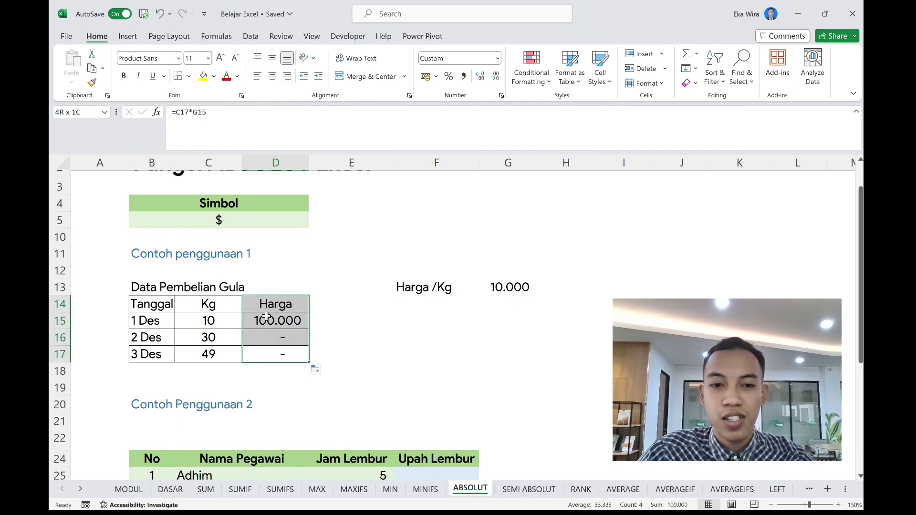
pyautogui.hotkey('shift', 'Down')
pyautogui.press('Delete')
# - Enter a formula in D15 multiplying C15 by the price cell as an absolute reference, =C15*$G$13
pyautogui.click(267, 316)
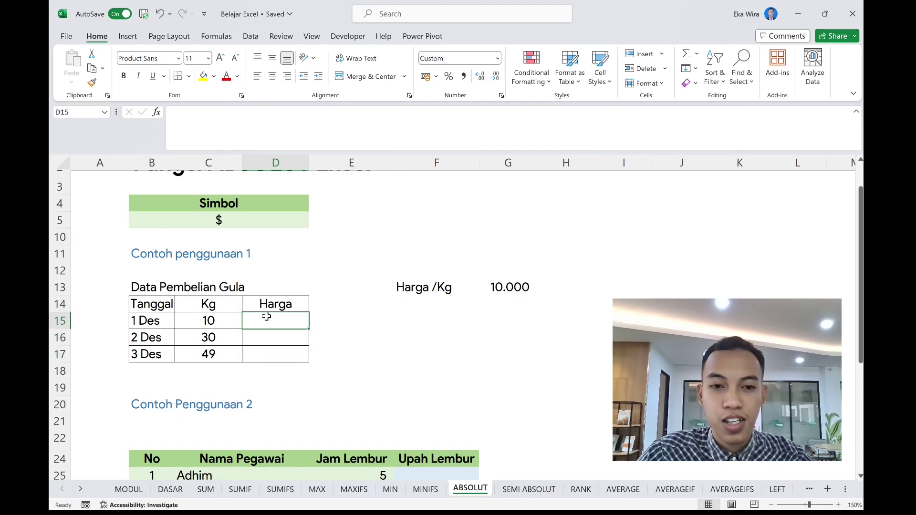
pyautogui.scroll(1, 307, 334)
pyautogui.write('=')
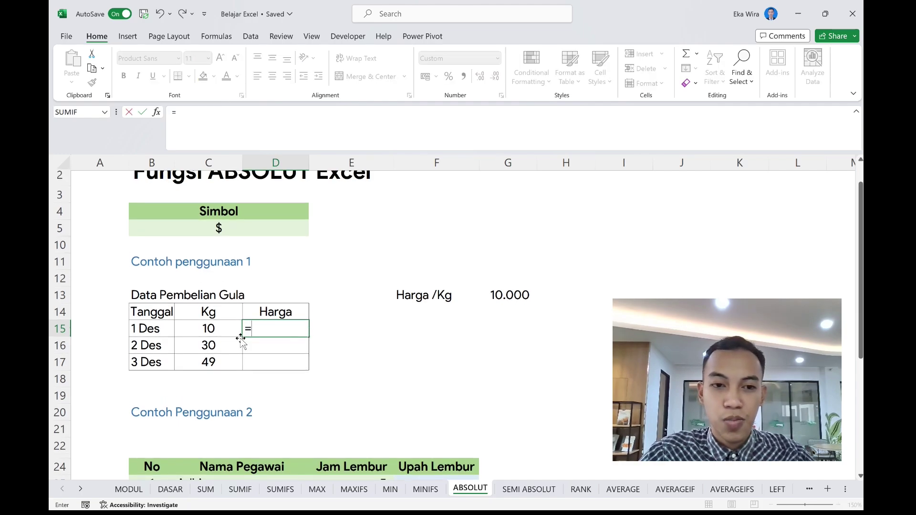
pyautogui.click(229, 329)
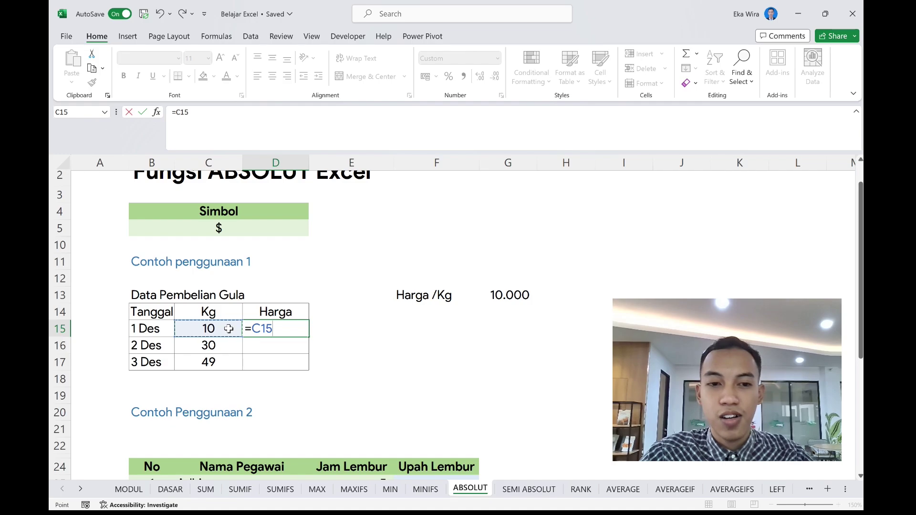
pyautogui.write('*')
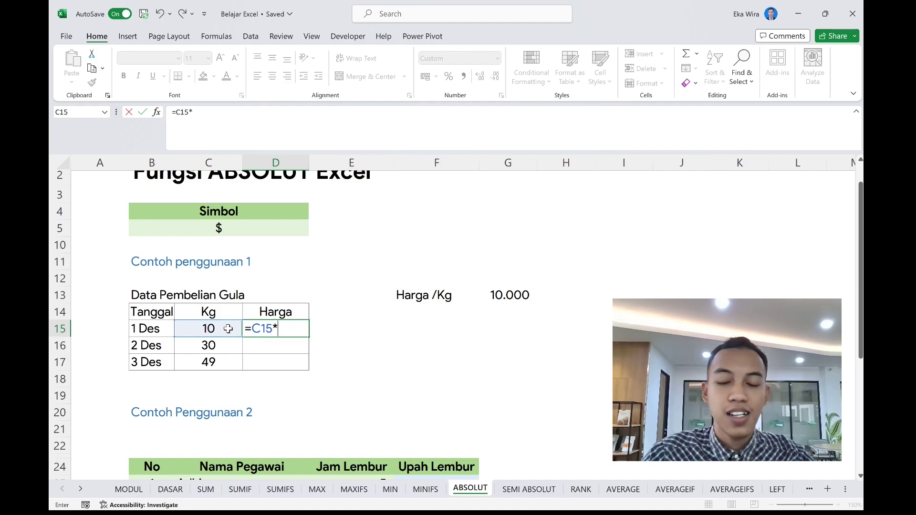
pyautogui.click(498, 294)
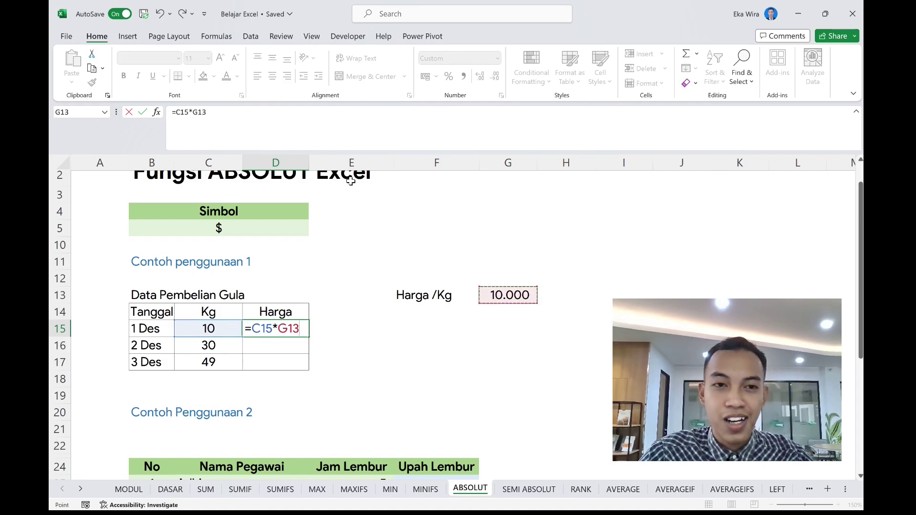
pyautogui.click(209, 112)
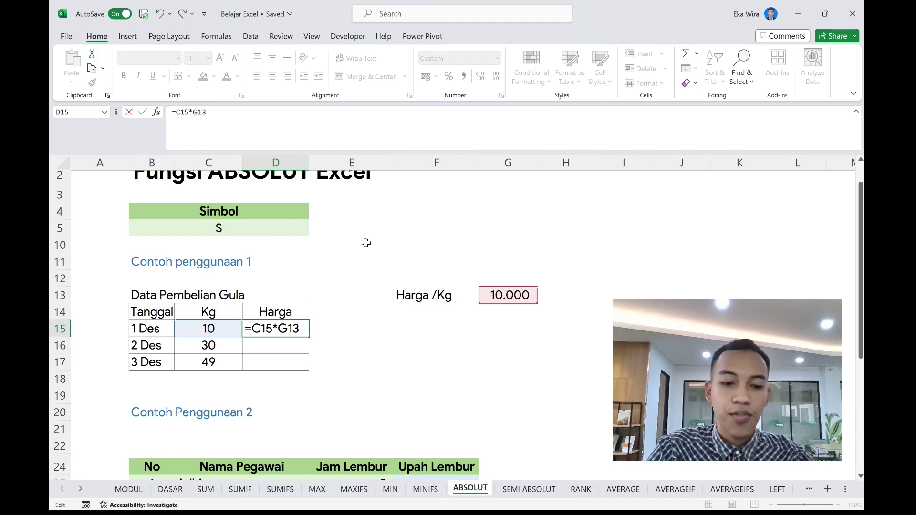
pyautogui.press('F4')
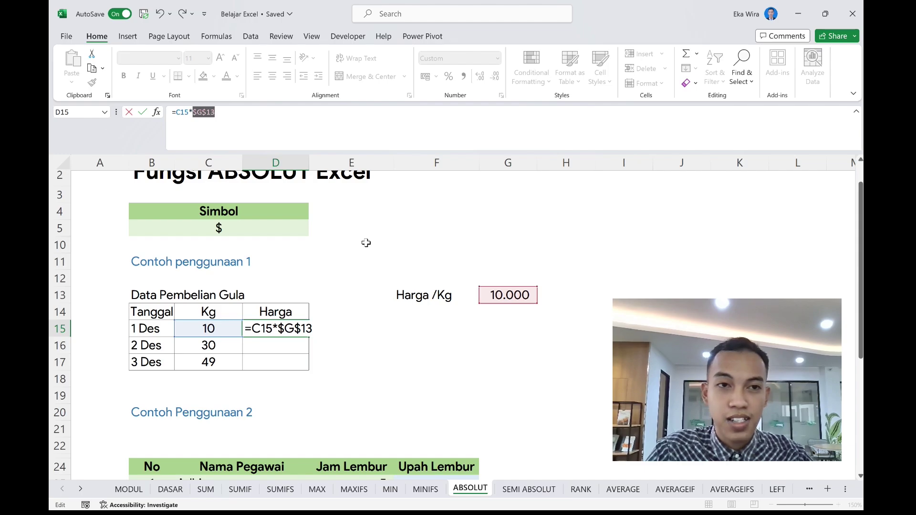
# - Examine the column part $G and the row part $13 of the absolute reference in the D15 formula
pyautogui.click(220, 120)
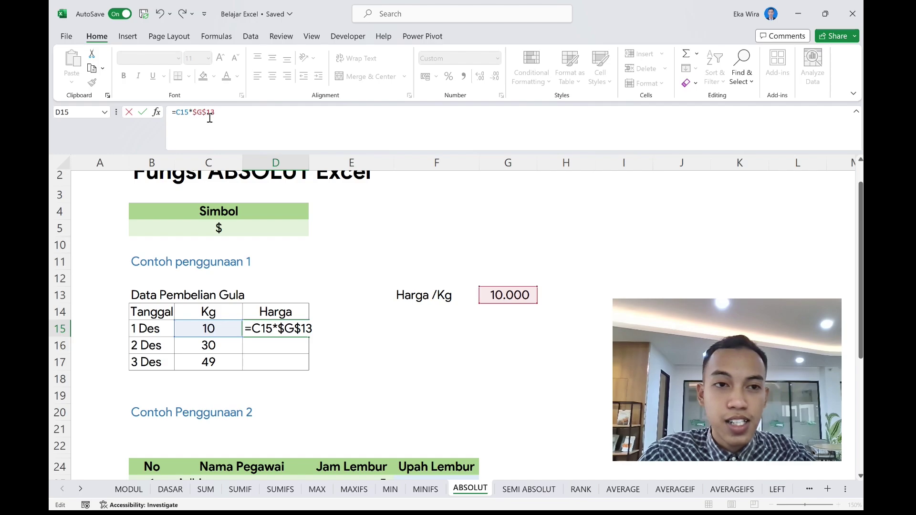
pyautogui.moveTo(241, 112); pyautogui.dragTo(196, 115)
pyautogui.click(225, 117)
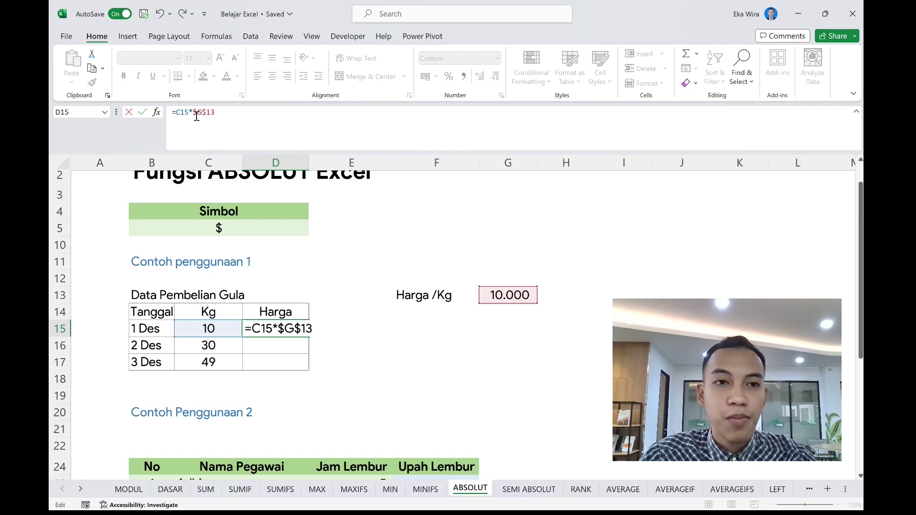
pyautogui.moveTo(193, 116); pyautogui.dragTo(201, 116)
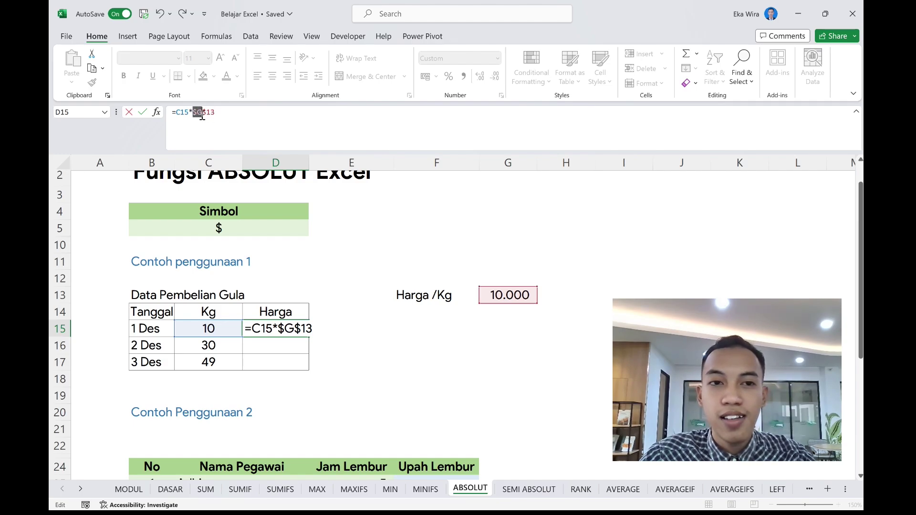
pyautogui.moveTo(202, 115); pyautogui.dragTo(215, 114)
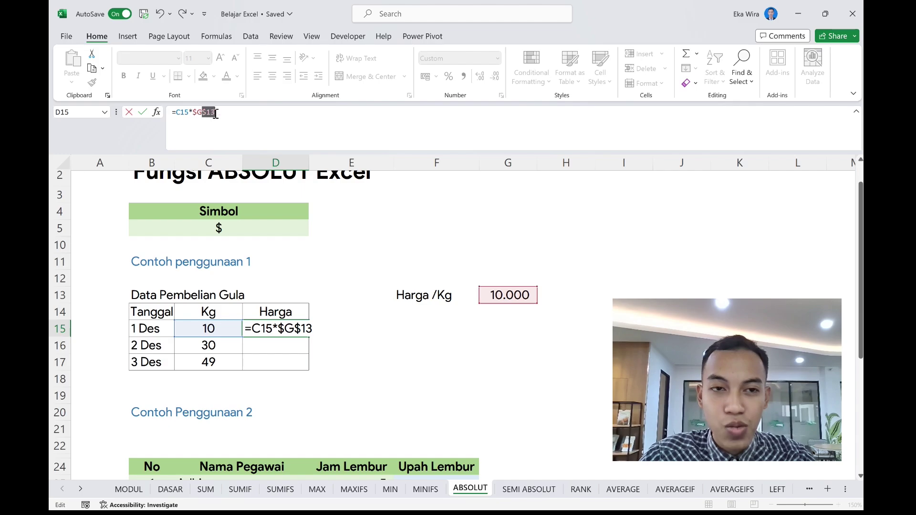
pyautogui.click(222, 114)
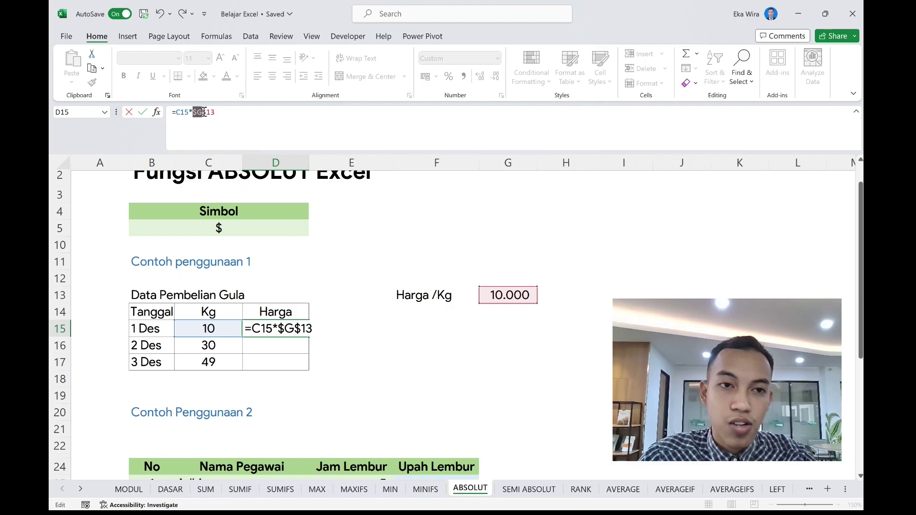
pyautogui.moveTo(202, 112); pyautogui.dragTo(223, 115)
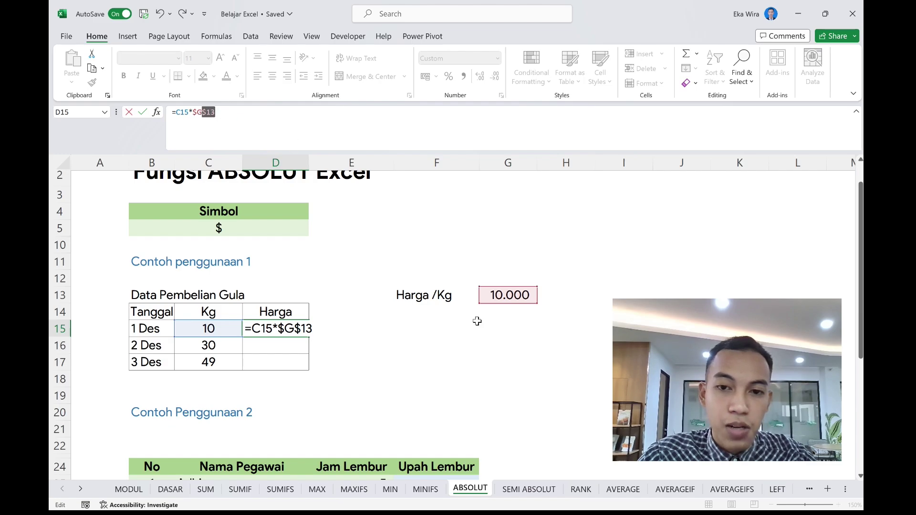
pyautogui.click(217, 112)
pyautogui.moveTo(216, 112)
pyautogui.mouseDown()
pyautogui.moveTo(201, 115)
pyautogui.moveTo(225, 116)
pyautogui.moveTo(201, 114)
pyautogui.mouseUp()
pyautogui.click(201, 116)
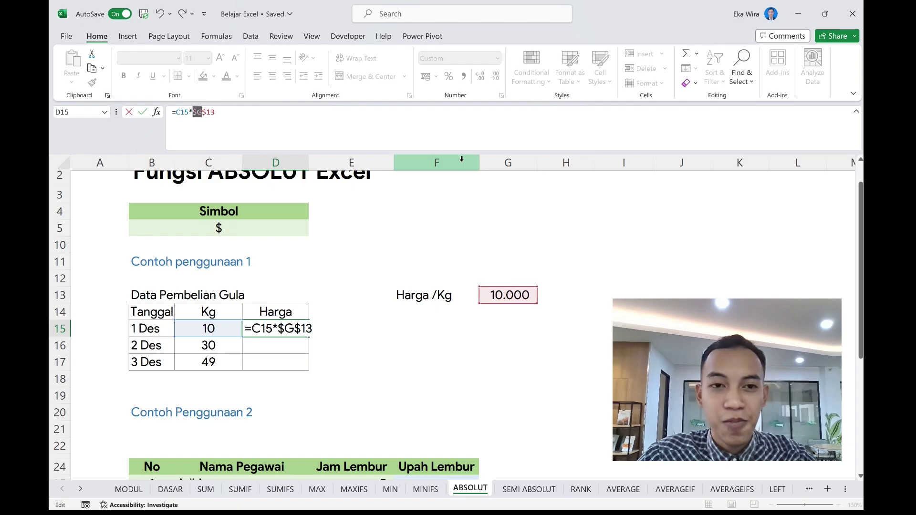
pyautogui.click(291, 144)
pyautogui.moveTo(216, 122); pyautogui.dragTo(195, 122)
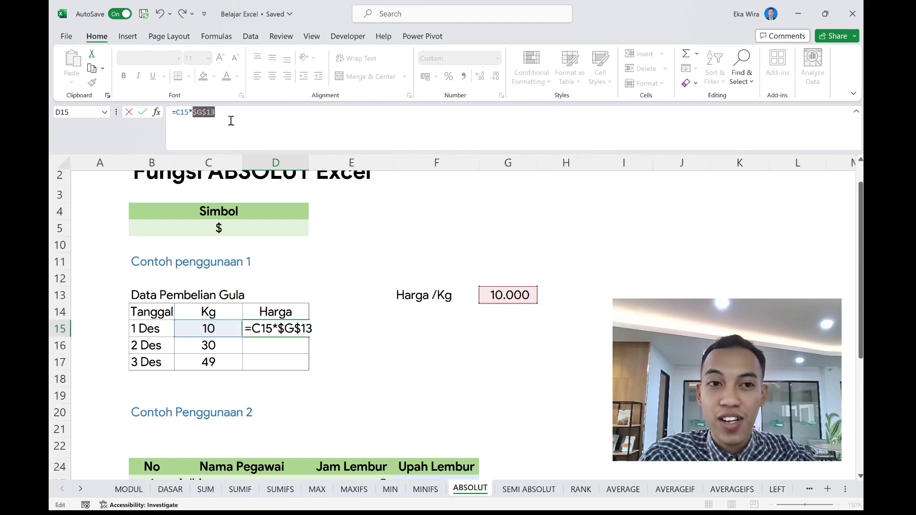
pyautogui.moveTo(221, 120); pyautogui.dragTo(202, 113)
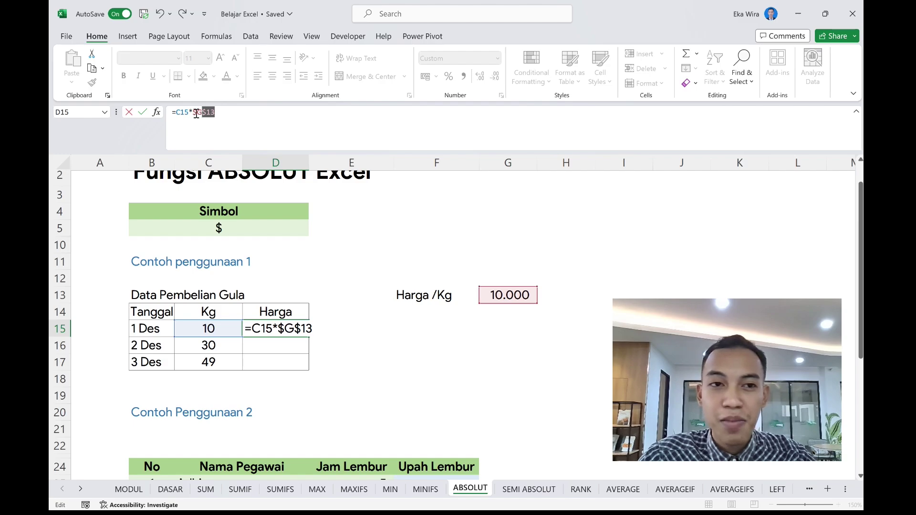
pyautogui.moveTo(192, 114); pyautogui.dragTo(203, 113)
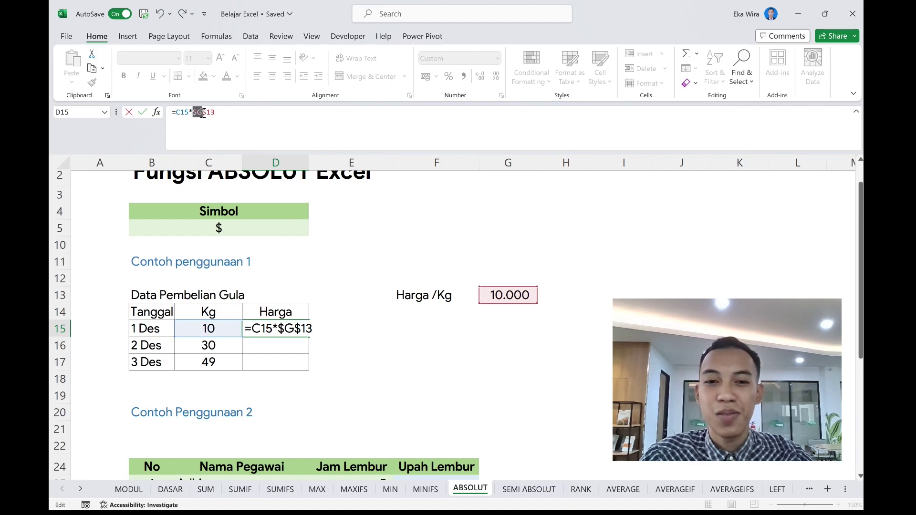
# - Commit the D15 formula and fill it down through D17 in the Harga column
pyautogui.press('Return')
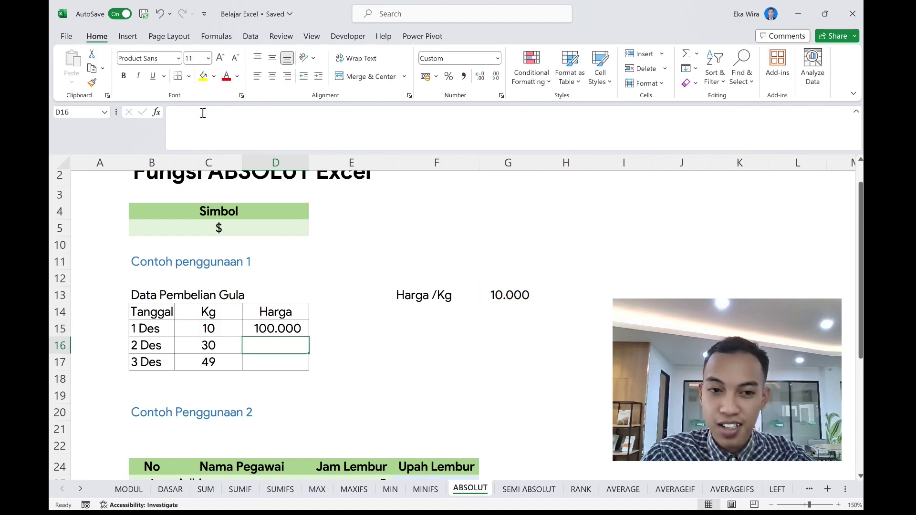
pyautogui.click(298, 329)
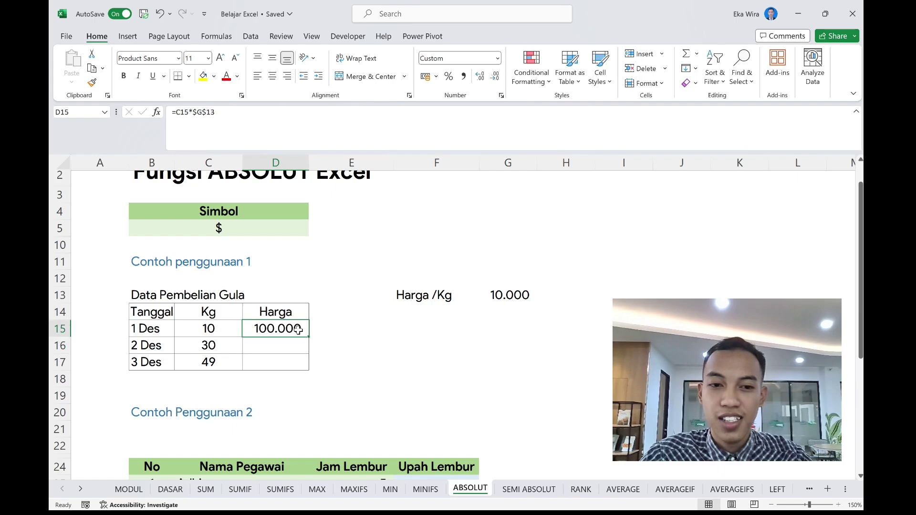
pyautogui.moveTo(309, 336); pyautogui.dragTo(311, 367)
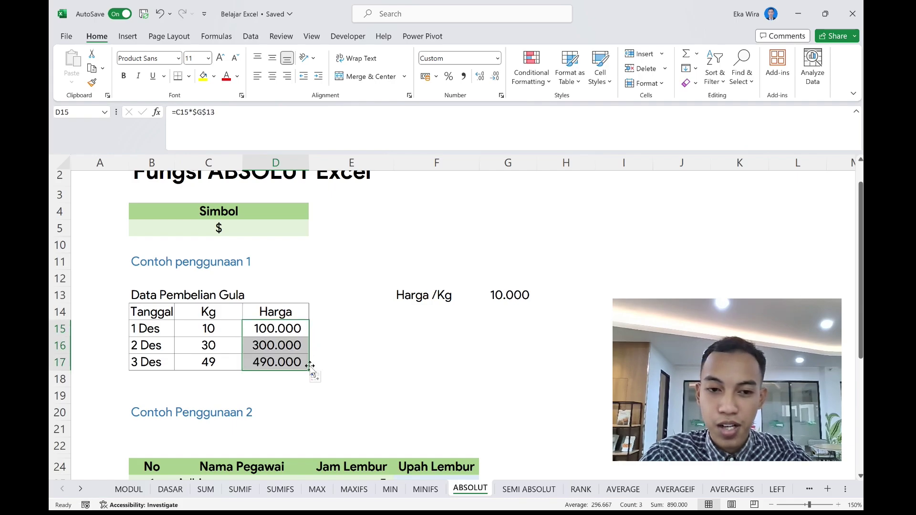
# - Inspect which cells the copied formula in D17 refers to, then leave it as it is
pyautogui.click(299, 362)
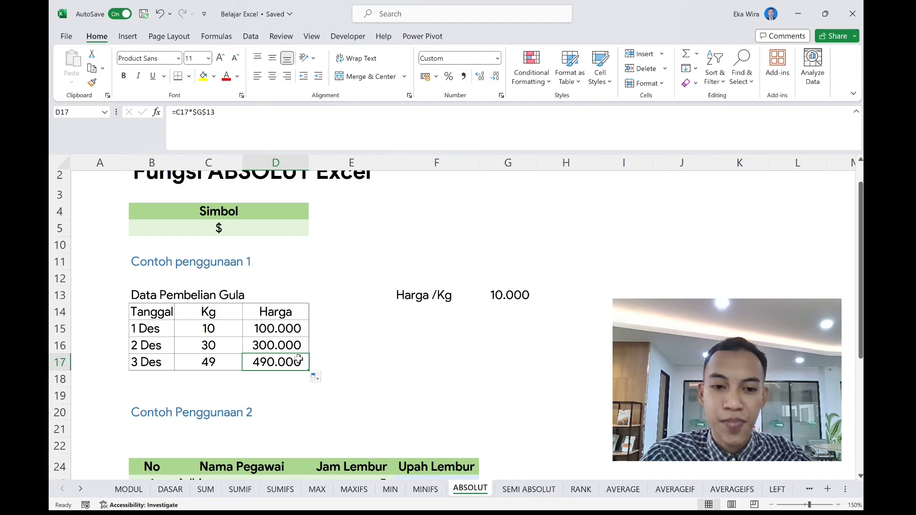
pyautogui.click(284, 134)
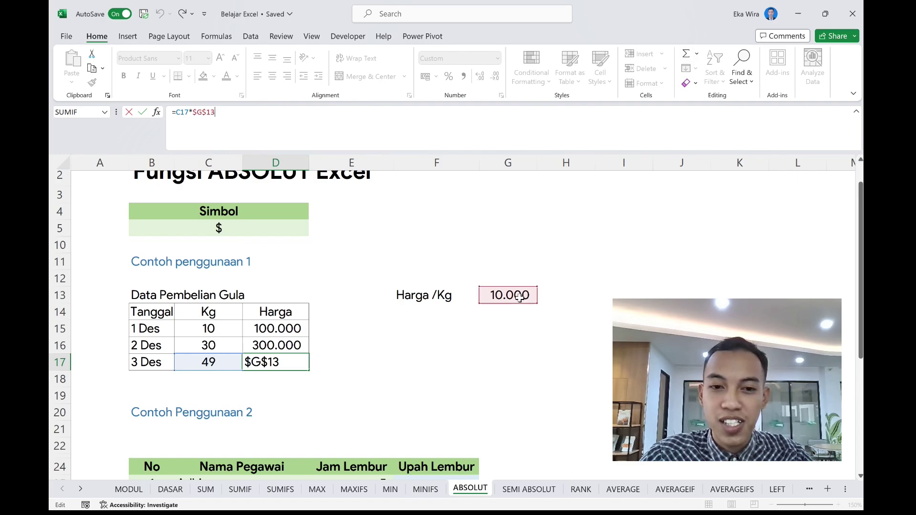
pyautogui.doubleClick(418, 131)
pyautogui.press('Return')
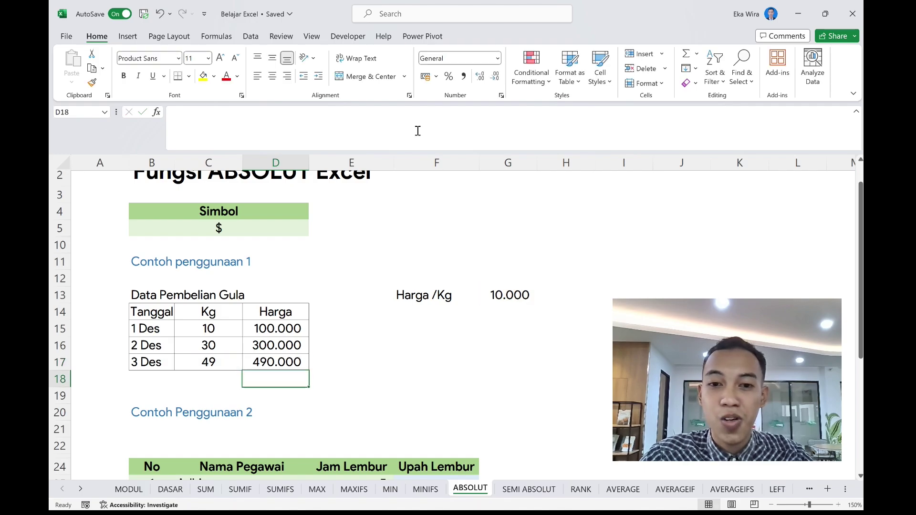
# - Review the overtime table under Contoh Penggunaan 2, including its Upah Lembur cells F25 to F34 and the Lembur Per Jam rate
pyautogui.scroll(-5, 518, 346)
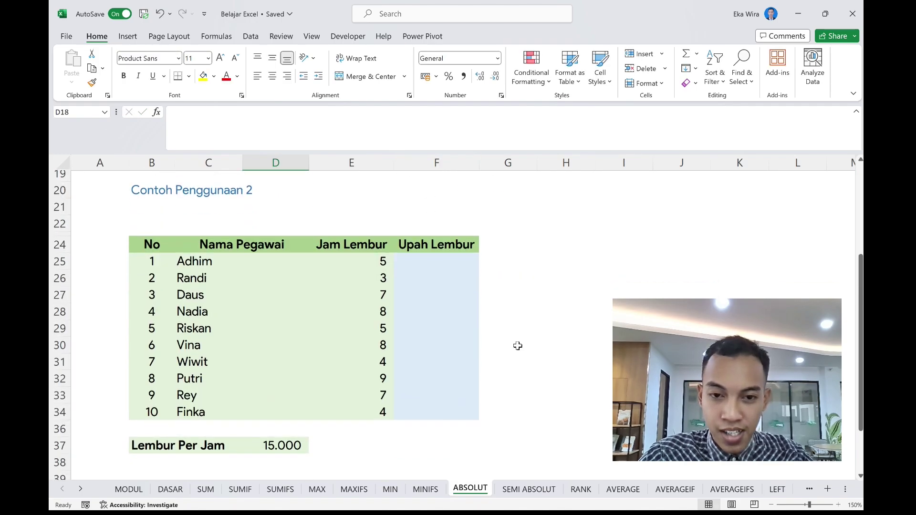
pyautogui.scroll(2, 517, 346)
pyautogui.scroll(-2, 517, 346)
pyautogui.scroll(-1, 517, 346)
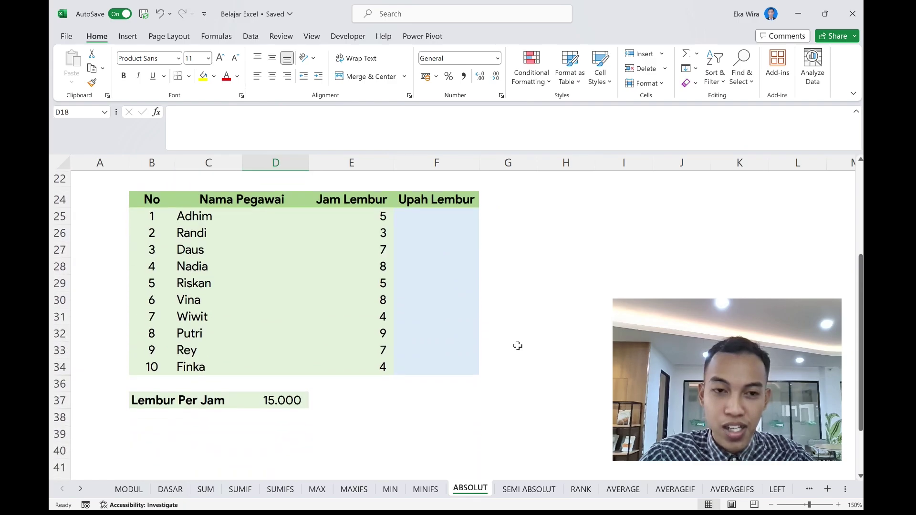
pyautogui.scroll(2, 518, 346)
pyautogui.scroll(-1, 518, 346)
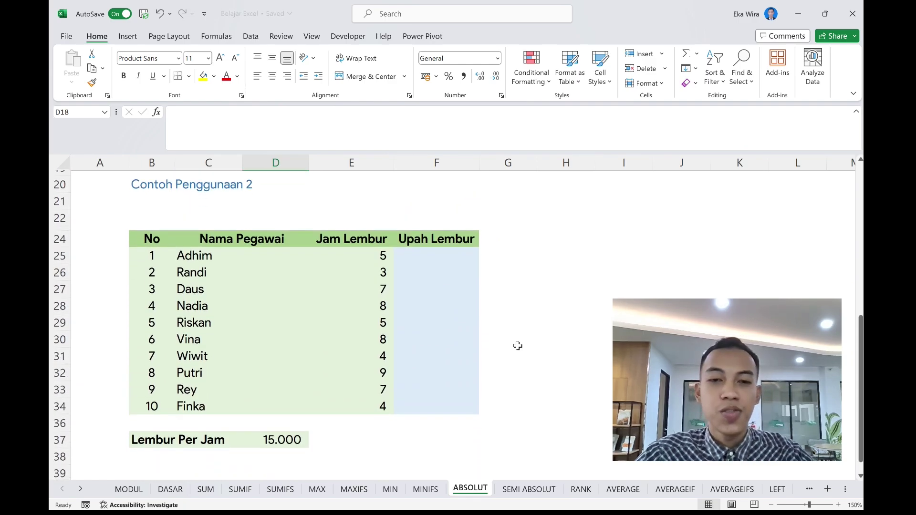
pyautogui.click(451, 245)
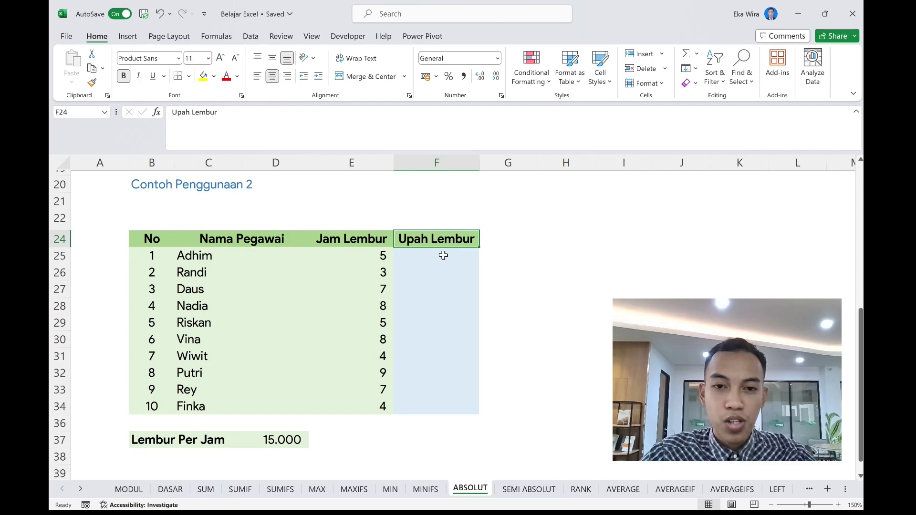
pyautogui.moveTo(442, 255); pyautogui.dragTo(448, 409)
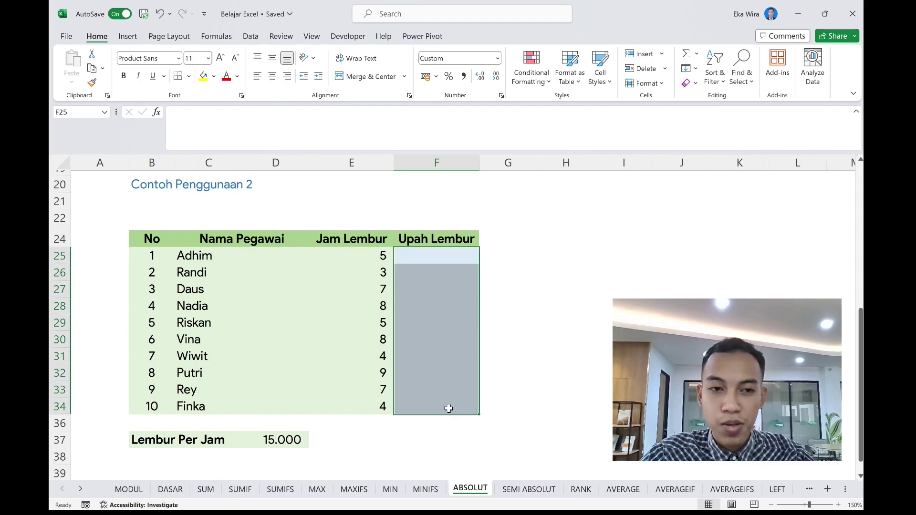
# - Apply all borders to the whole overtime table, from the No header in B24 to F34
pyautogui.scroll(2, 449, 408)
pyautogui.scroll(-1, 448, 409)
pyautogui.moveTo(153, 242); pyautogui.dragTo(421, 418)
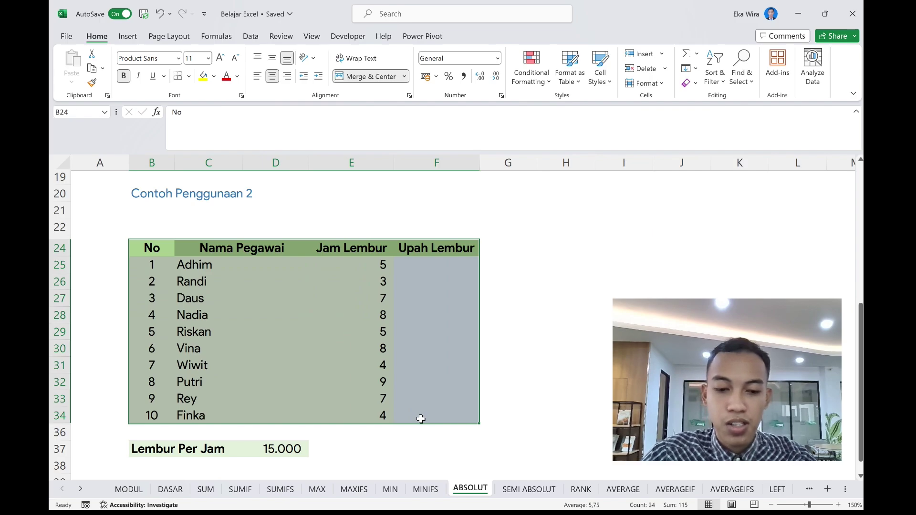
pyautogui.hotkey('alt', 'h')
pyautogui.press('b')
pyautogui.press('a')
pyautogui.click(428, 372)
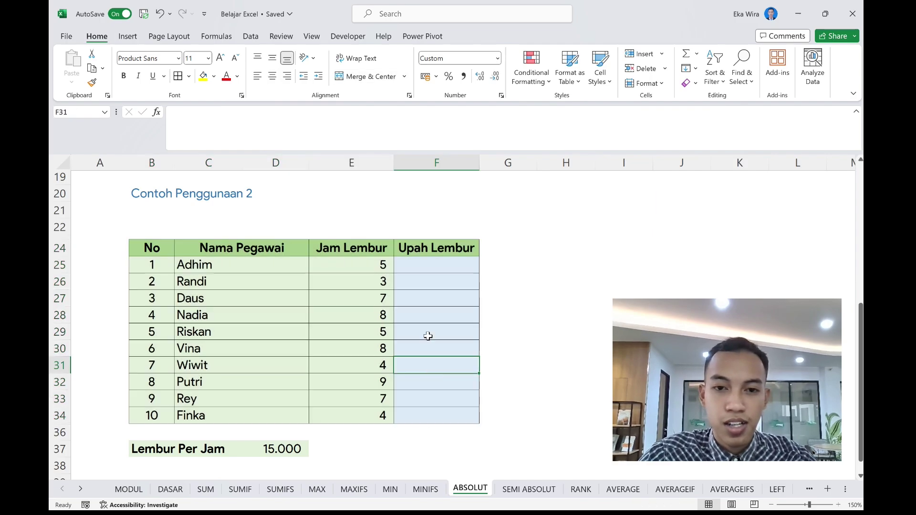
# - Examine the empty Upah Lembur cells from F25 to F34 in the overtime table
pyautogui.click(428, 274)
pyautogui.click(435, 265)
pyautogui.scroll(-1, 434, 260)
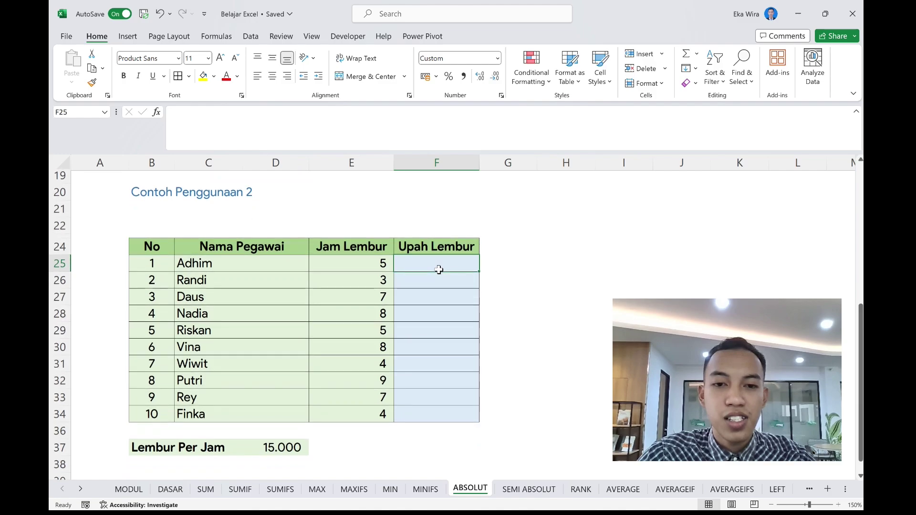
pyautogui.scroll(1, 436, 262)
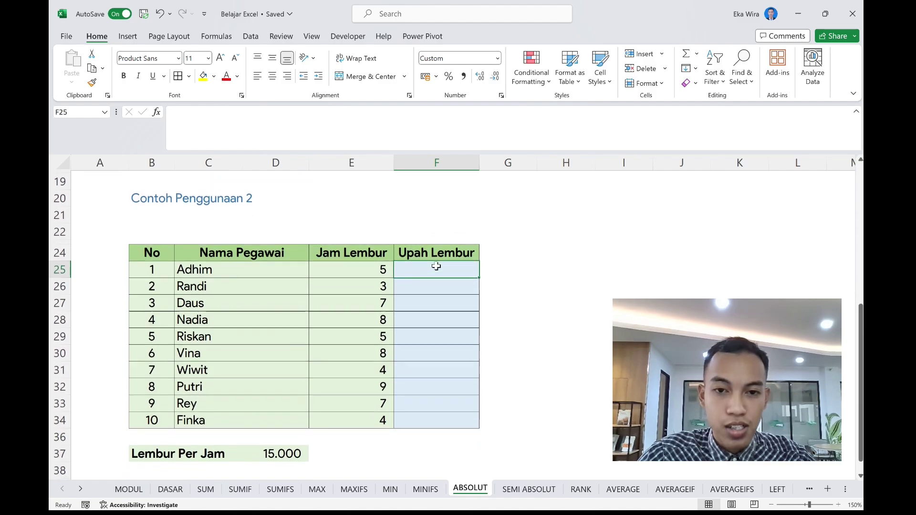
pyautogui.moveTo(436, 267); pyautogui.dragTo(446, 418)
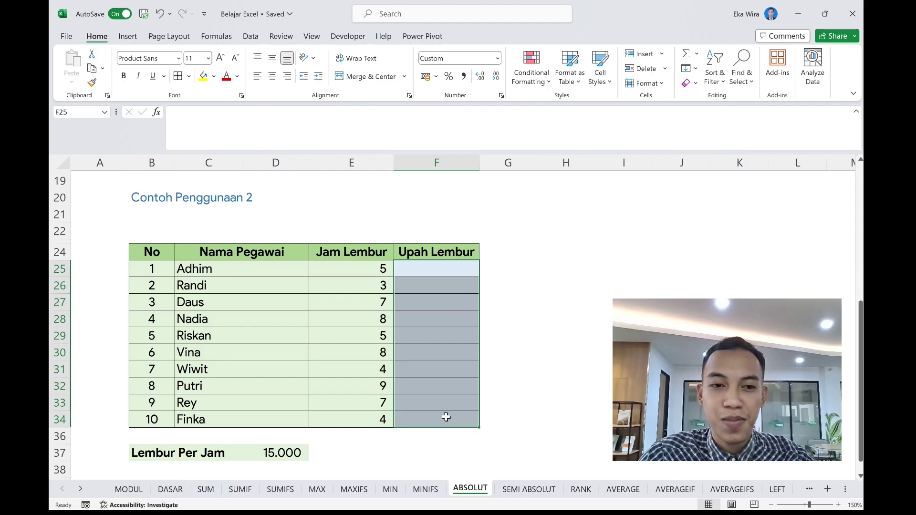
pyautogui.moveTo(460, 270)
pyautogui.mouseDown()
pyautogui.moveTo(460, 287)
pyautogui.moveTo(447, 275)
pyautogui.mouseUp()
pyautogui.click(447, 283)
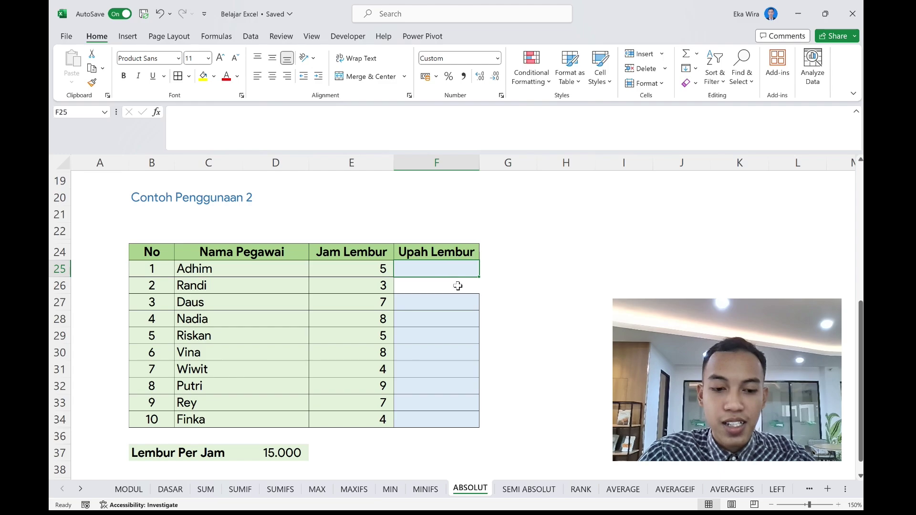
pyautogui.hotkey('ctrl', 'z')
# - Examine the values the overtime pay depends on: the Jam Lembur hours from E25 down and the Lembur Per Jam rate in D37
pyautogui.click(448, 318)
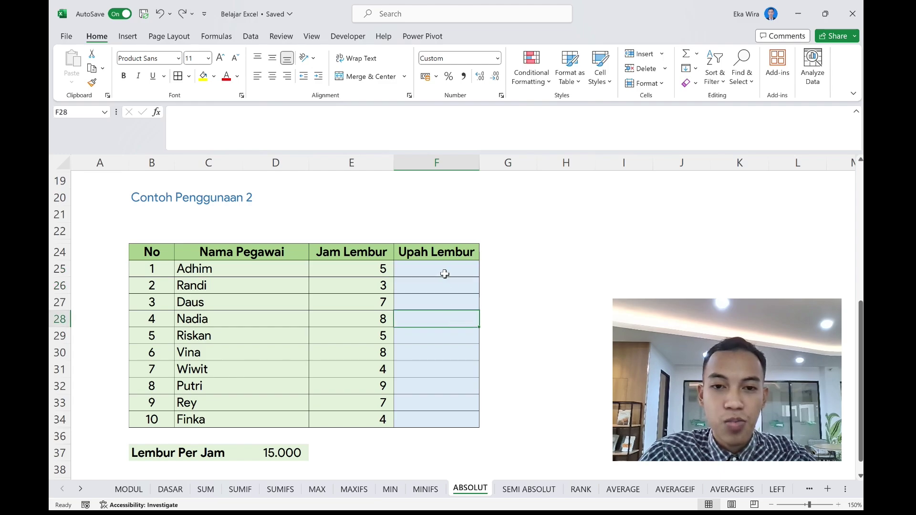
pyautogui.click(443, 269)
pyautogui.scroll(-1, 443, 269)
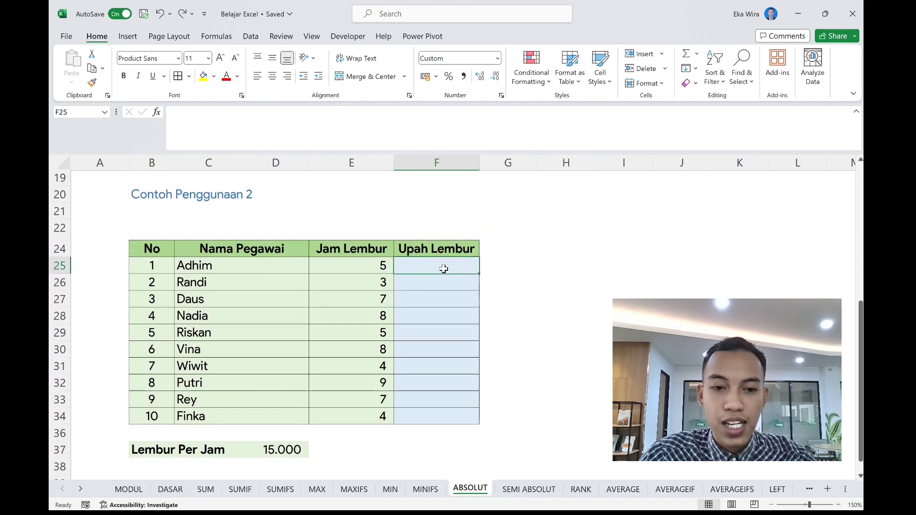
pyautogui.doubleClick(359, 263)
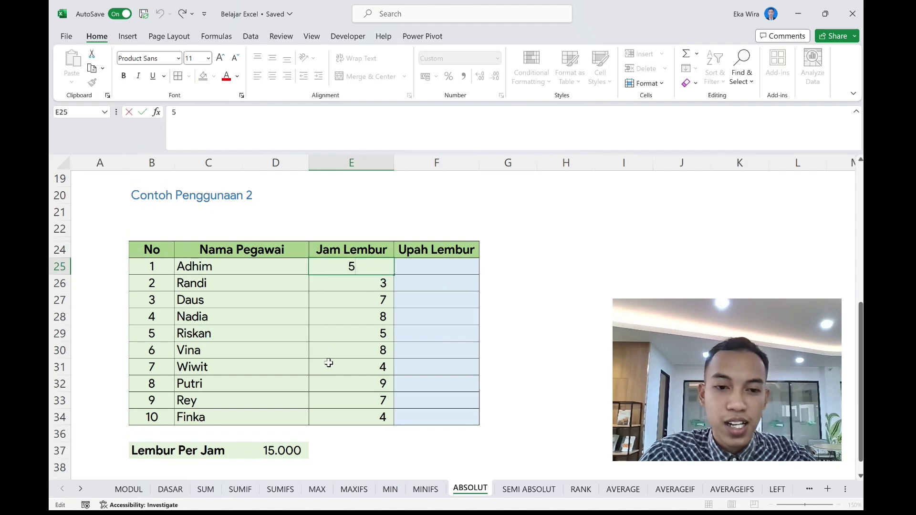
pyautogui.click(285, 450)
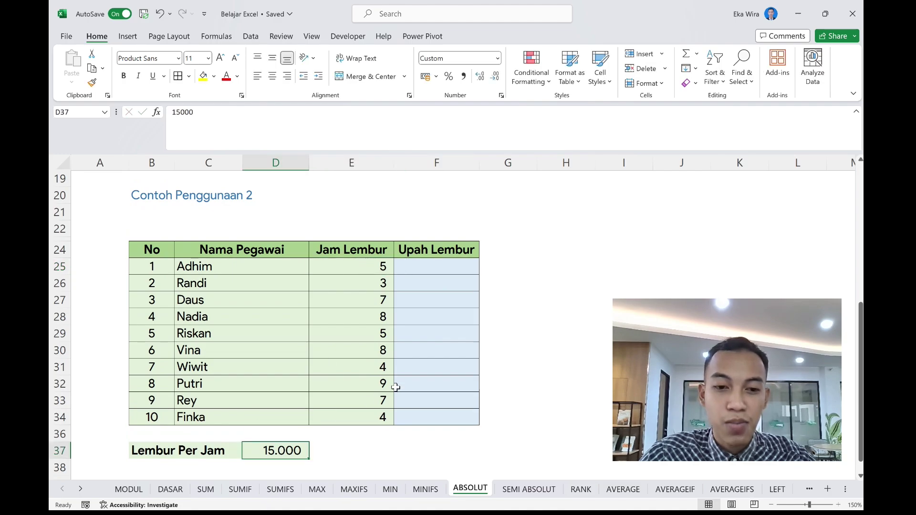
pyautogui.scroll(-1, 321, 420)
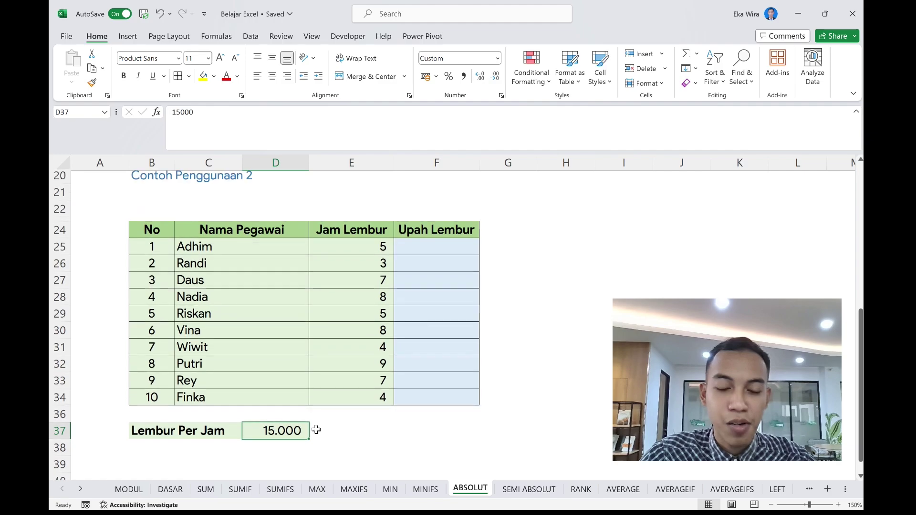
pyautogui.click(312, 435)
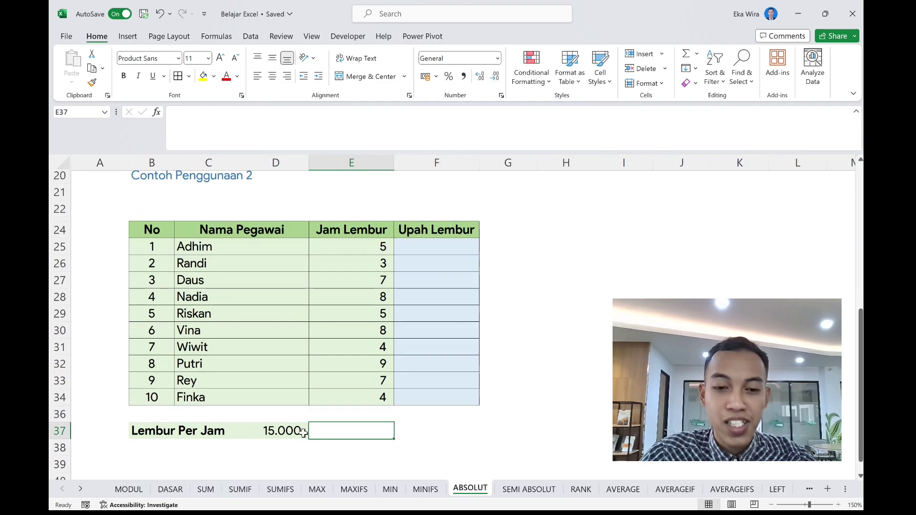
pyautogui.click(379, 415)
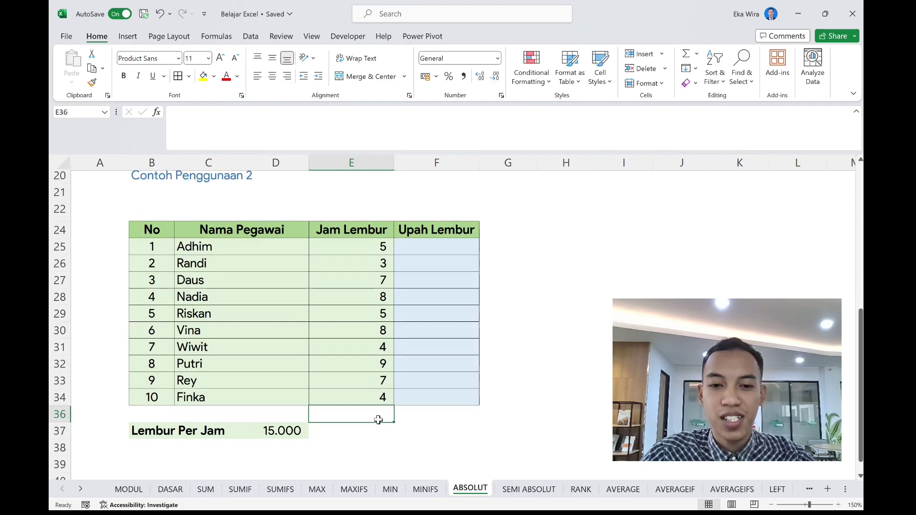
pyautogui.scroll(1, 391, 275)
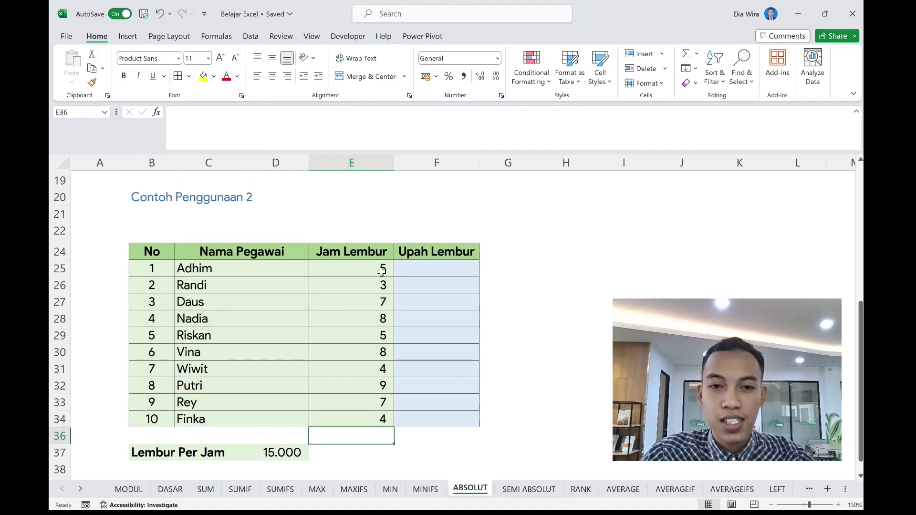
pyautogui.moveTo(380, 270); pyautogui.dragTo(385, 337)
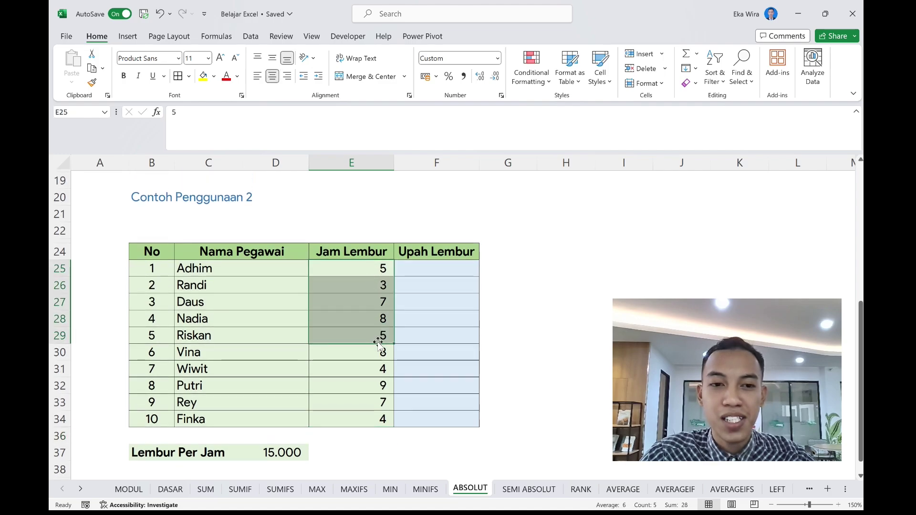
pyautogui.scroll(1, 466, 298)
# - Build the formula =E25*D37 in F25, multiplying the first employee's Jam Lembur by the Lembur Per Jam rate
pyautogui.click(456, 283)
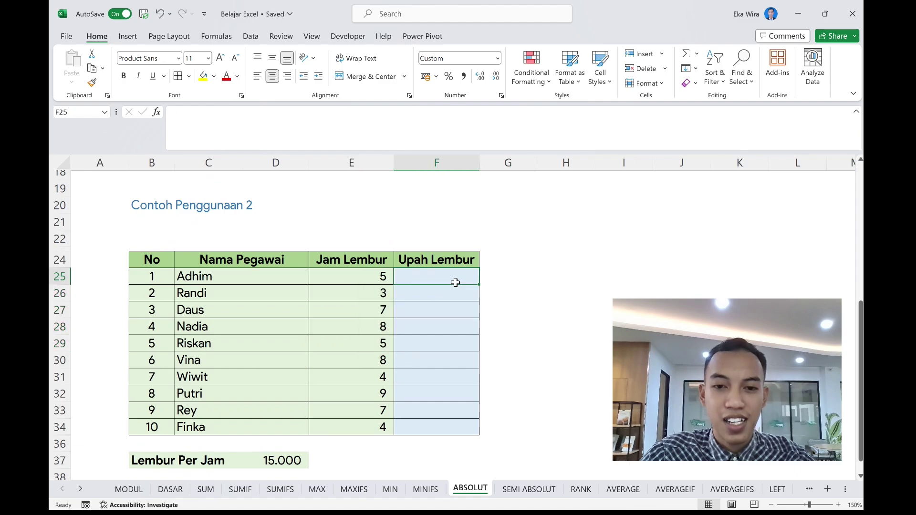
pyautogui.write('=')
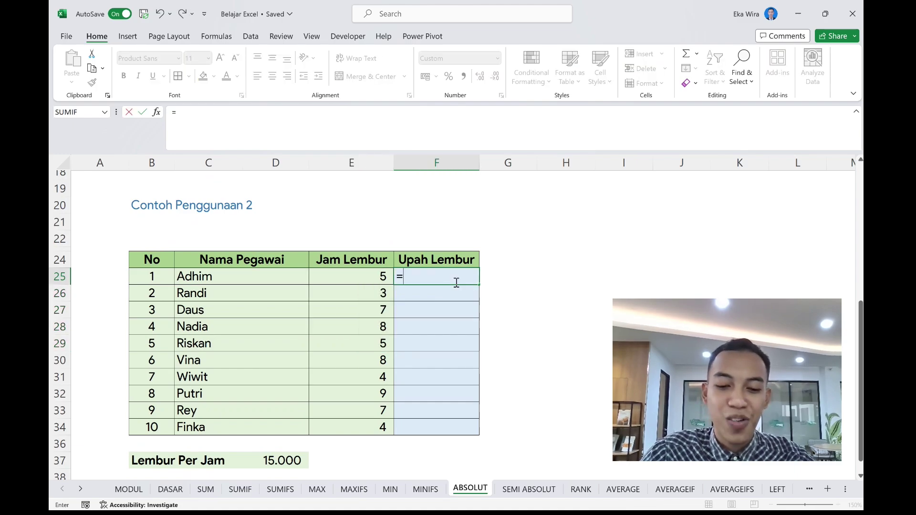
pyautogui.click(372, 272)
pyautogui.write('*')
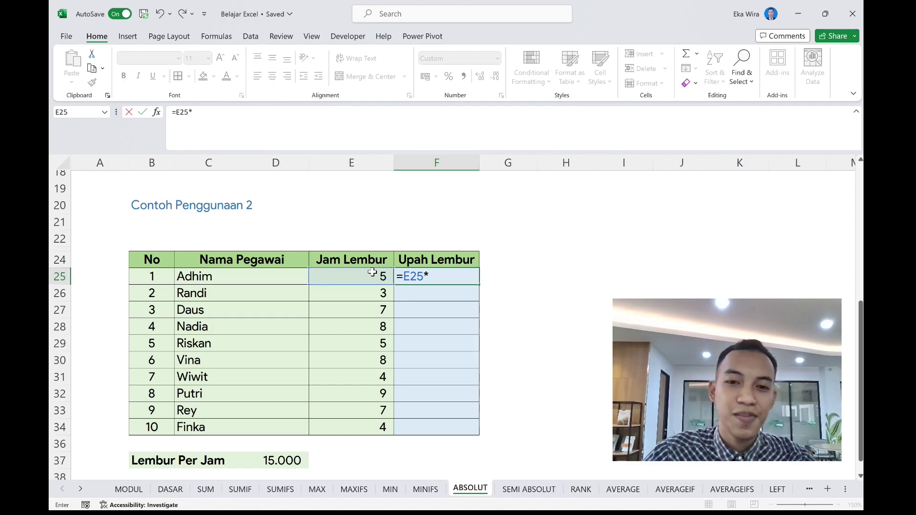
pyautogui.click(279, 461)
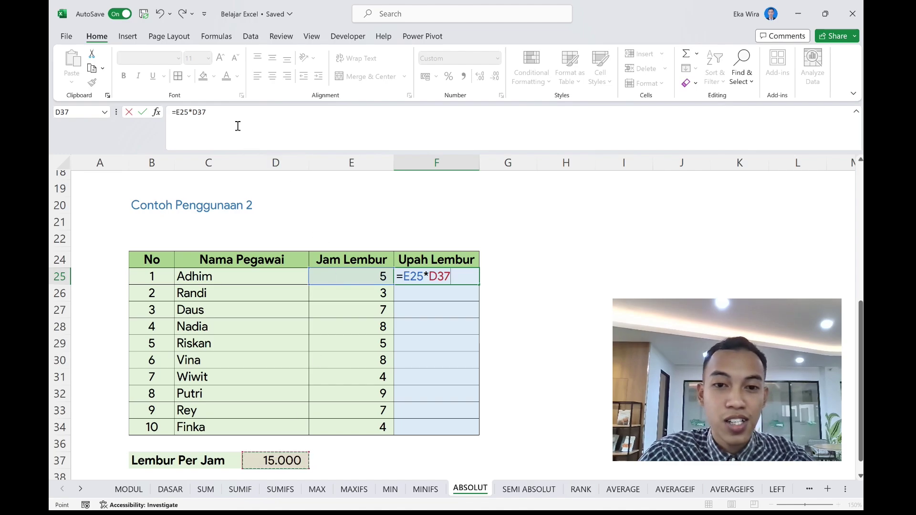
# - Make the D37 reference in the F25 formula absolute as $D$37 and commit the formula
pyautogui.moveTo(206, 113); pyautogui.dragTo(191, 113)
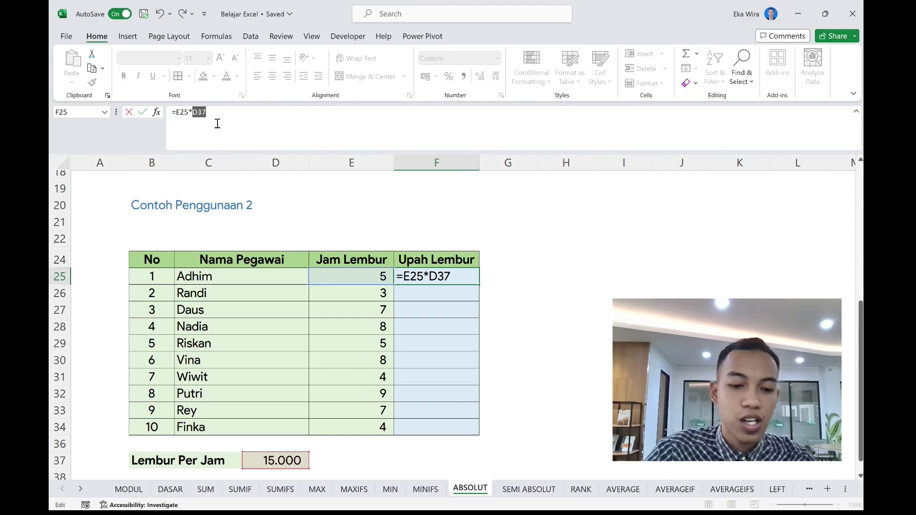
pyautogui.press('F4')
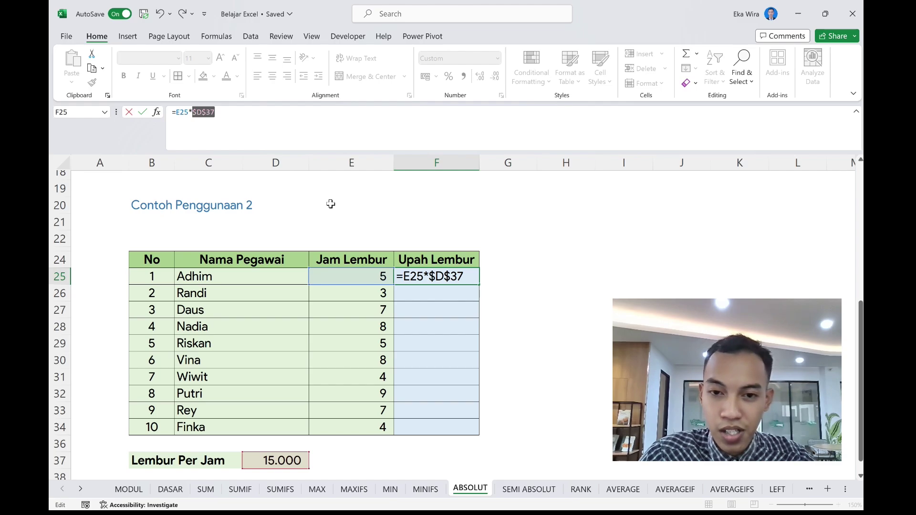
pyautogui.press('Return')
pyautogui.press('Up')
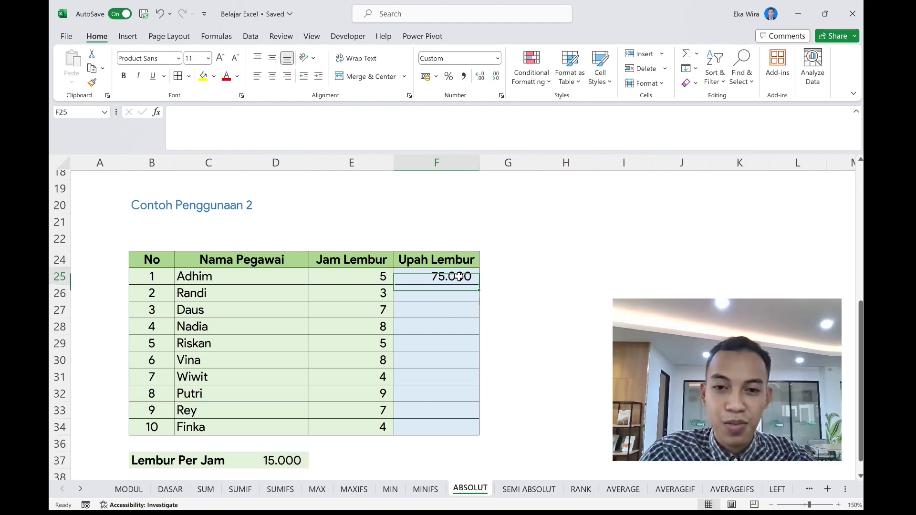
# - Inspect the relative E25 and absolute $D$37 references in the F25 formula, leaving it as it is
pyautogui.click(180, 113)
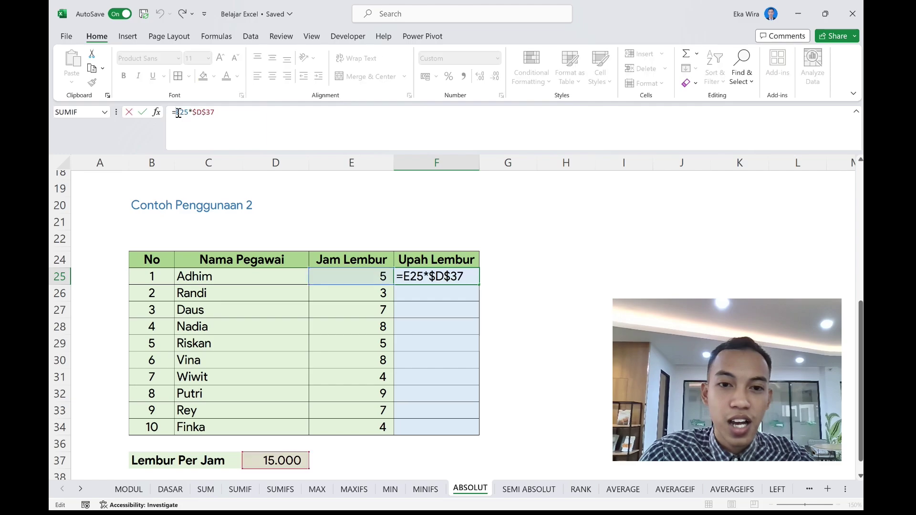
pyautogui.moveTo(187, 114); pyautogui.dragTo(180, 116)
pyautogui.click(188, 116)
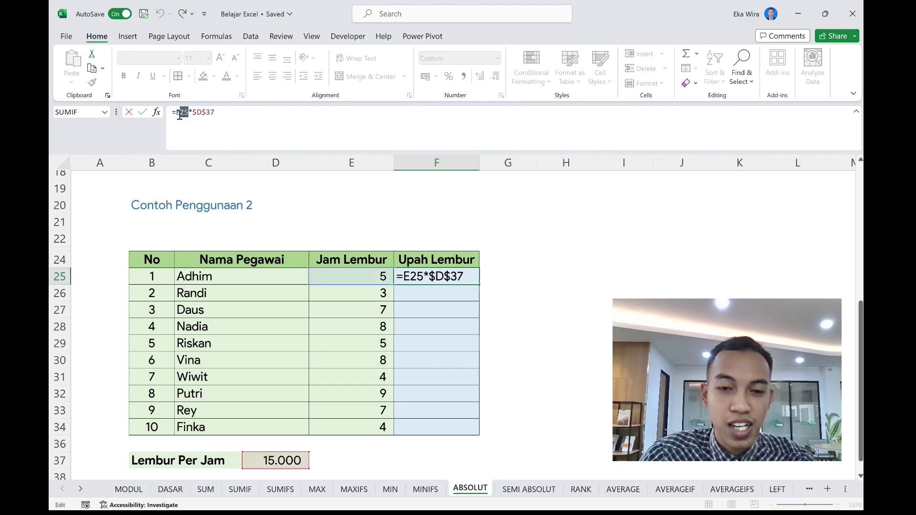
pyautogui.click(184, 115)
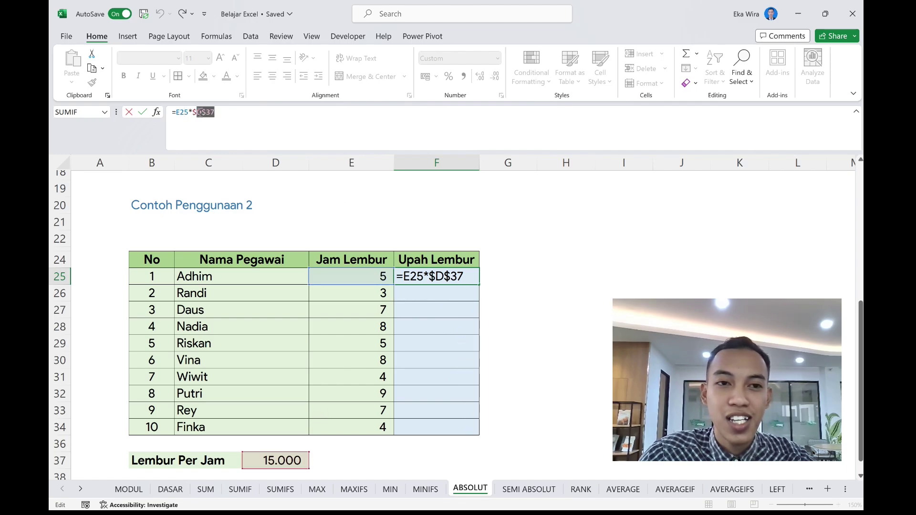
pyautogui.moveTo(197, 113); pyautogui.dragTo(222, 113)
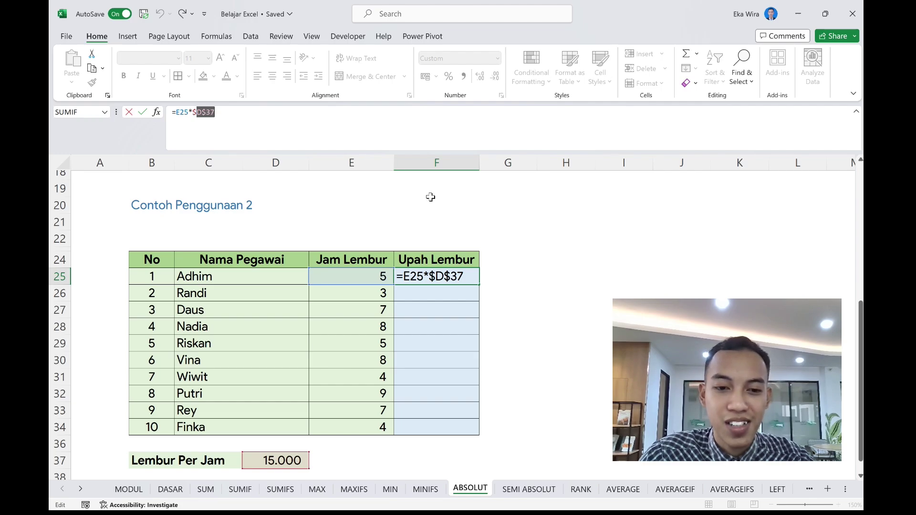
pyautogui.press('Return')
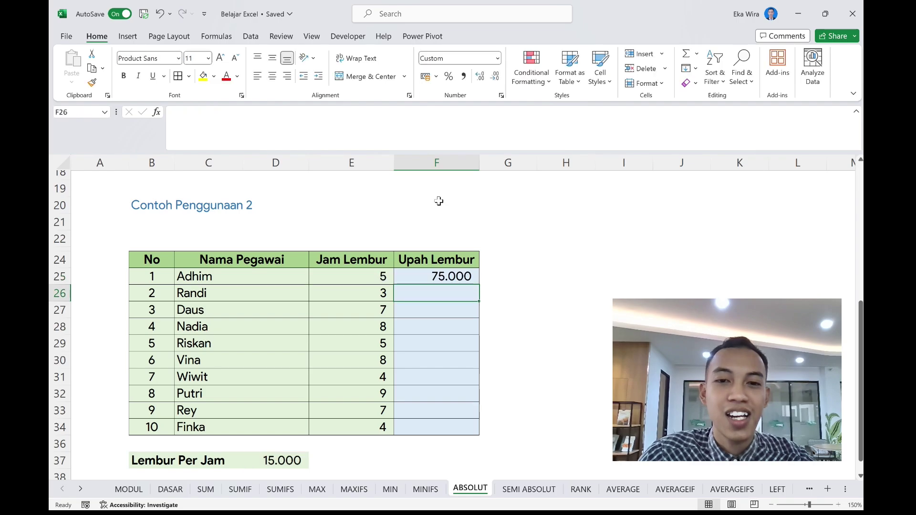
# - Fill the F25 formula down through F34 and check the references in the copied F30 formula
pyautogui.click(469, 275)
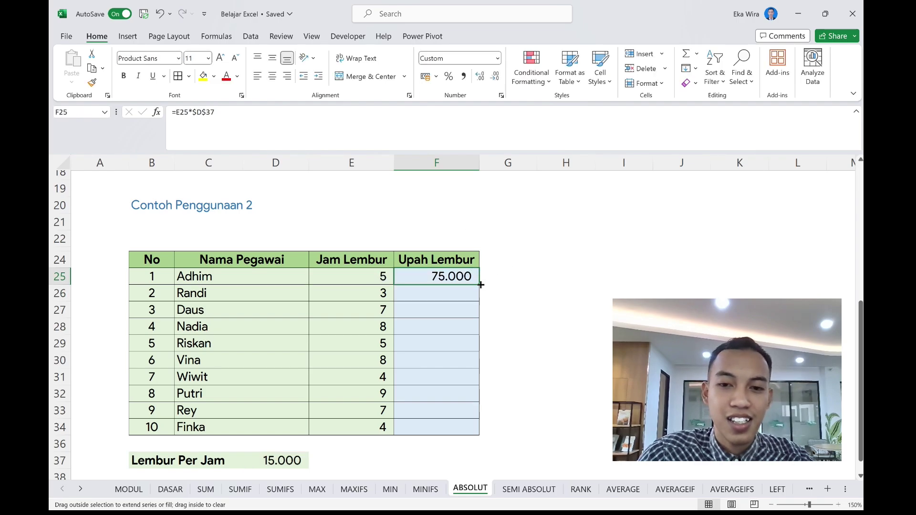
pyautogui.moveTo(482, 283); pyautogui.dragTo(482, 436)
pyautogui.click(458, 362)
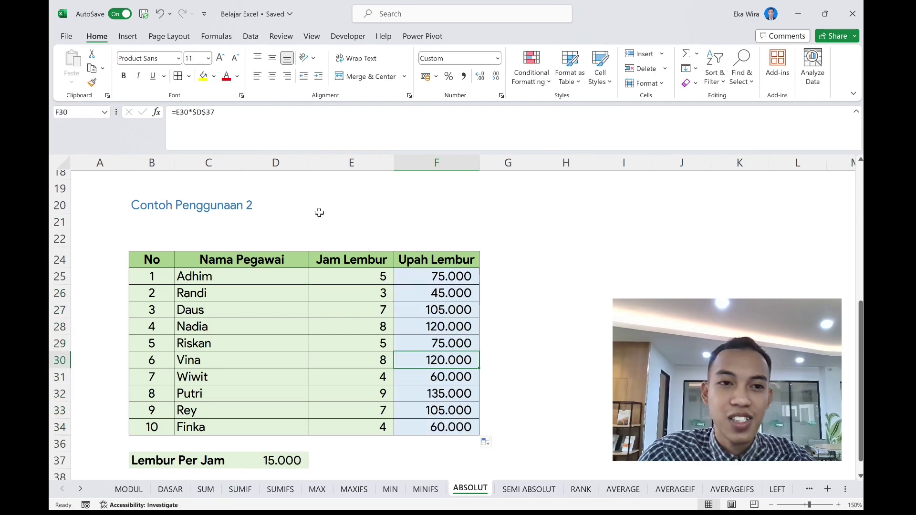
pyautogui.click(272, 120)
pyautogui.scroll(-1, 351, 251)
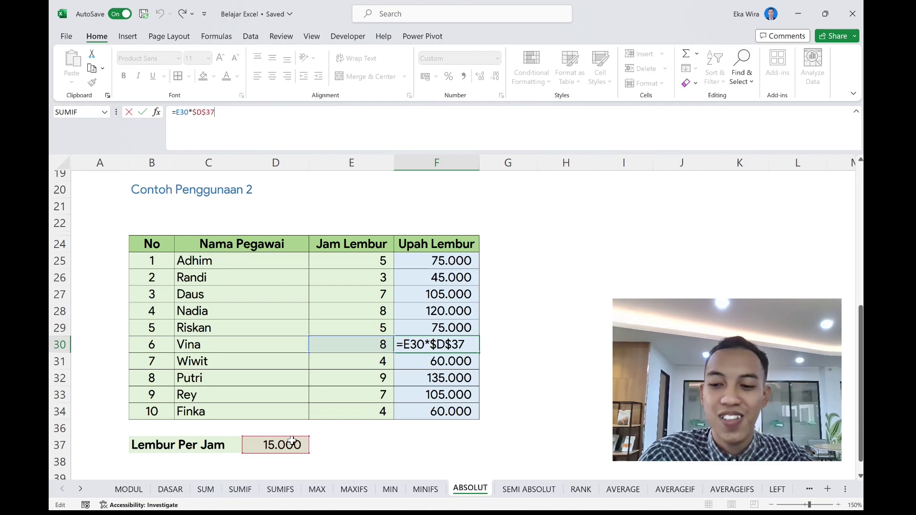
pyautogui.press('Return')
# - Look back over the top of the ABSOLUT sheet, with the $ symbol and the Data Pembelian Gula example
pyautogui.scroll(1, 433, 371)
pyautogui.scroll(5, 433, 371)
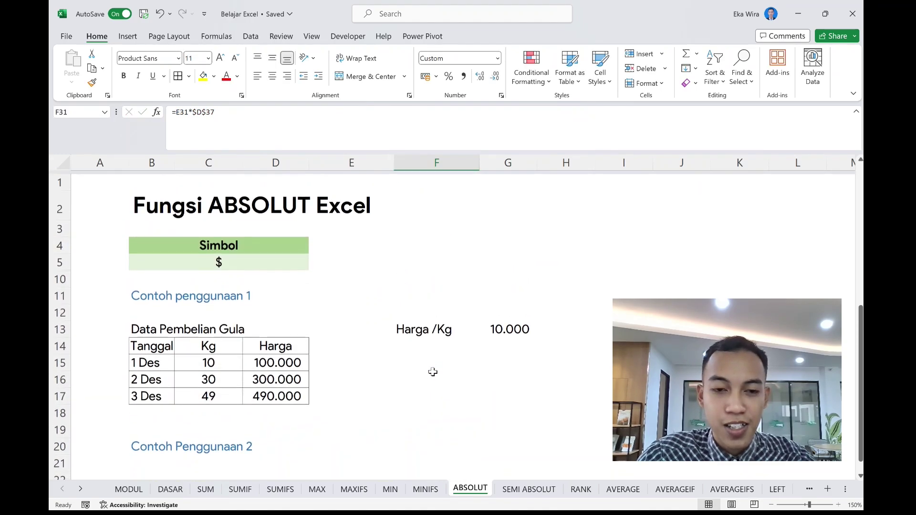
pyautogui.scroll(-2, 433, 371)
pyautogui.scroll(2, 432, 371)
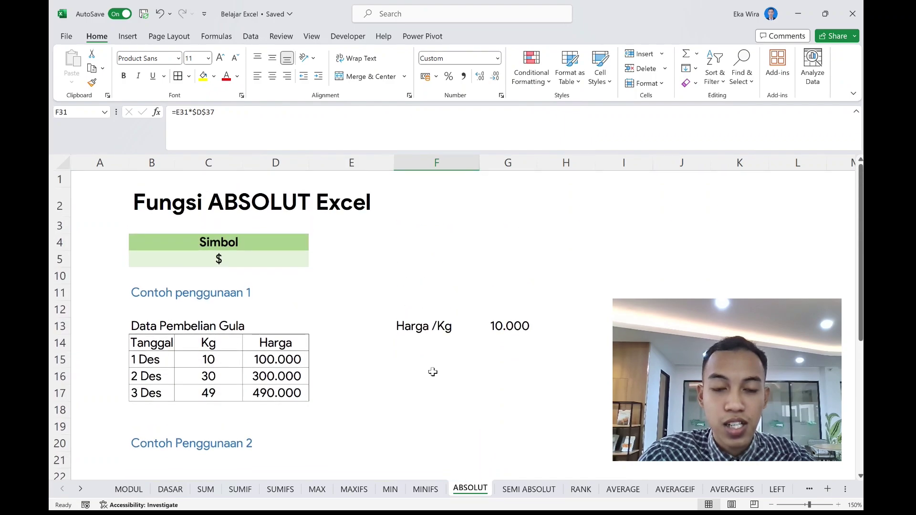
pyautogui.scroll(-1, 433, 371)
pyautogui.scroll(1, 433, 372)
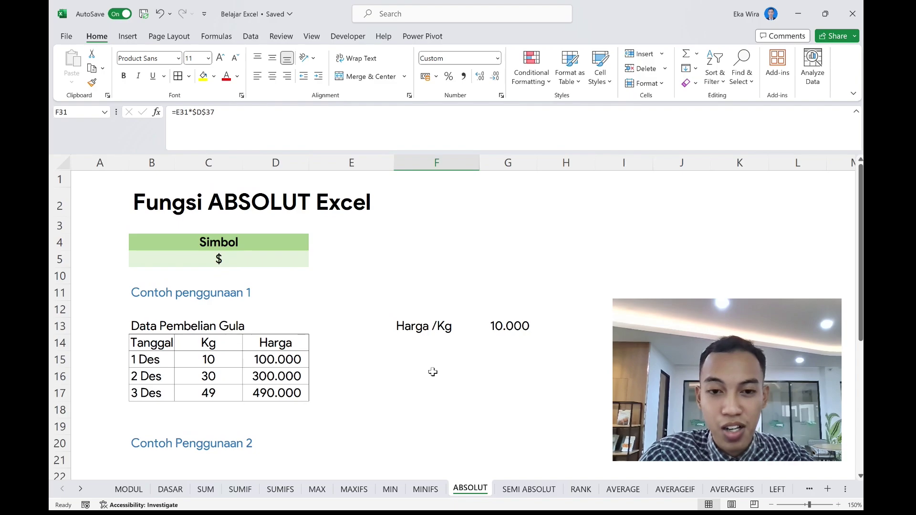
pyautogui.scroll(-1, 433, 371)
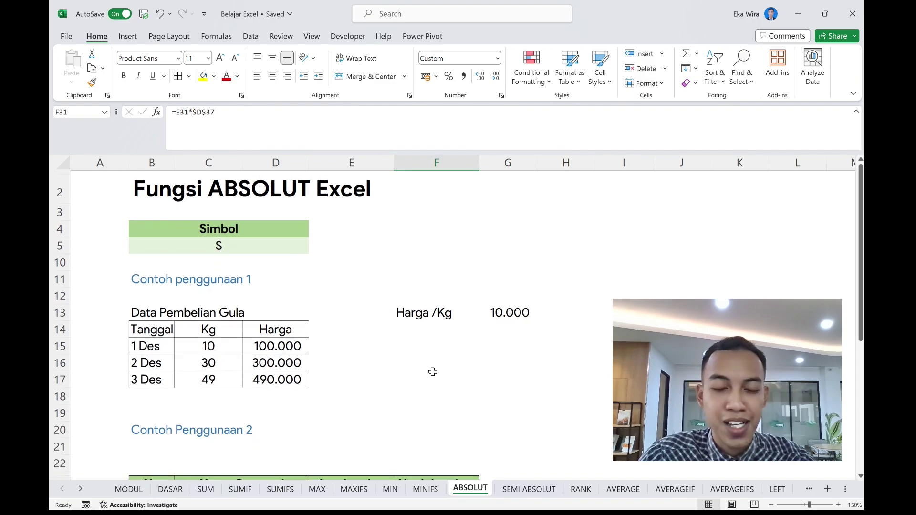
# - Go to the SEMI ABSOLUT sheet and look over its Data Pembelian Gula dan Beras example
pyautogui.scroll(1, 432, 371)
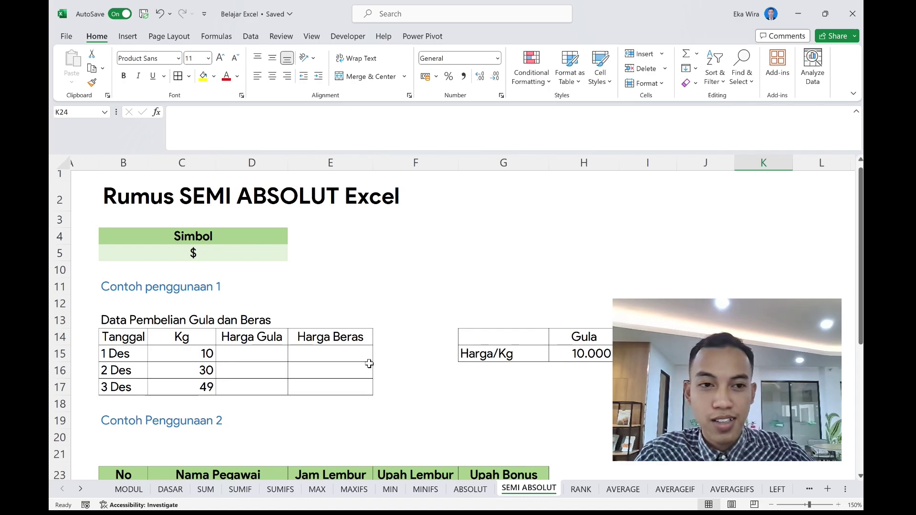
pyautogui.scroll(1, 369, 364)
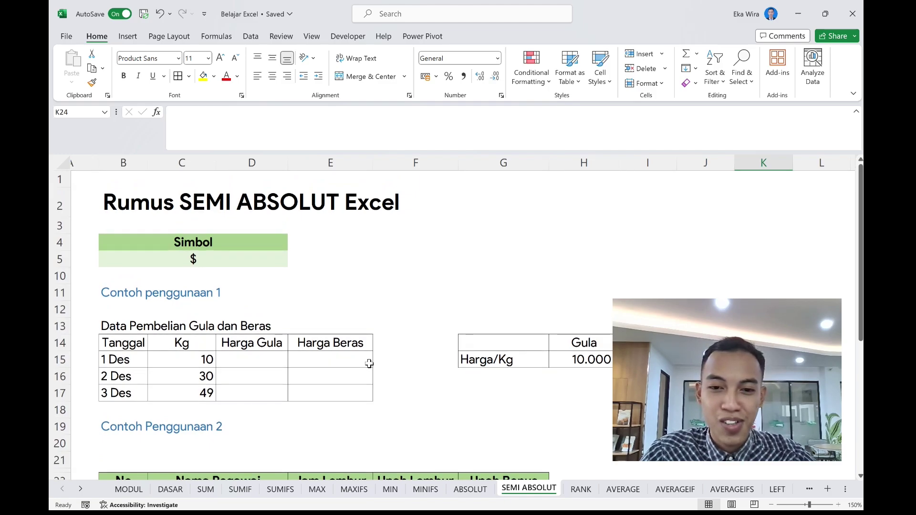
pyautogui.scroll(-1, 370, 364)
pyautogui.scroll(1, 369, 364)
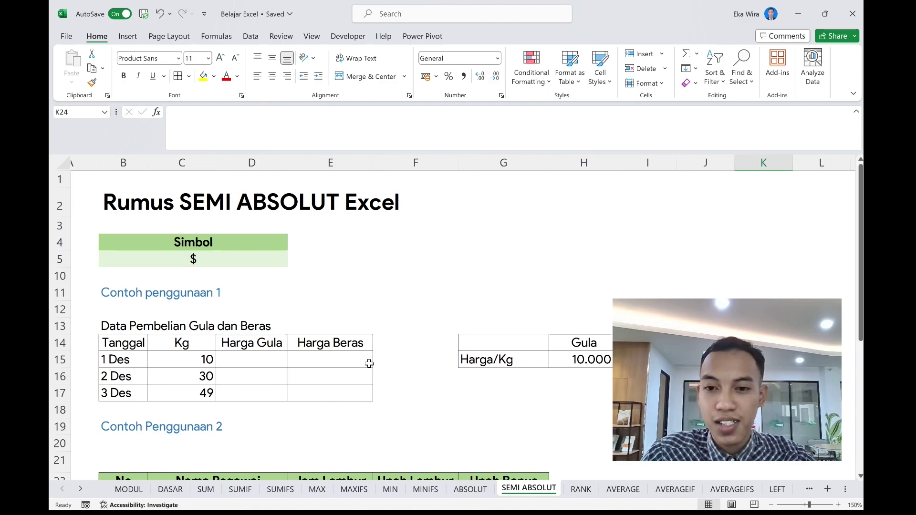
# - Examine the empty Harga Gula and Harga Beras cells D15:E17 alongside the Harga/Kg table for Gula and Beras
pyautogui.scroll(-1, 367, 363)
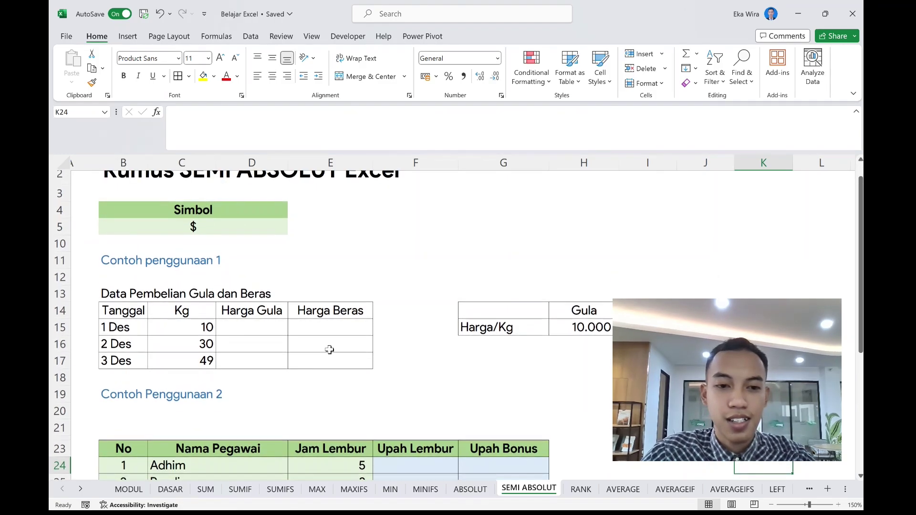
pyautogui.scroll(2, 329, 350)
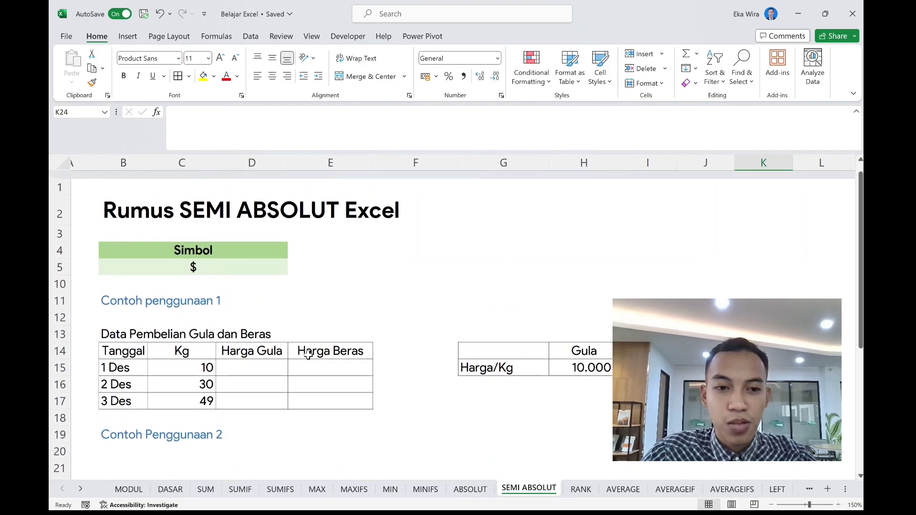
pyautogui.scroll(-2, 308, 354)
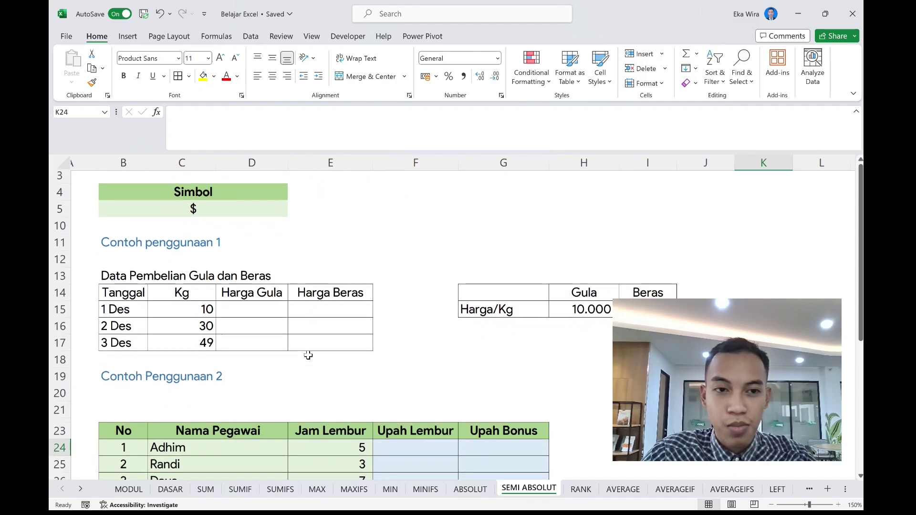
pyautogui.scroll(-1, 308, 355)
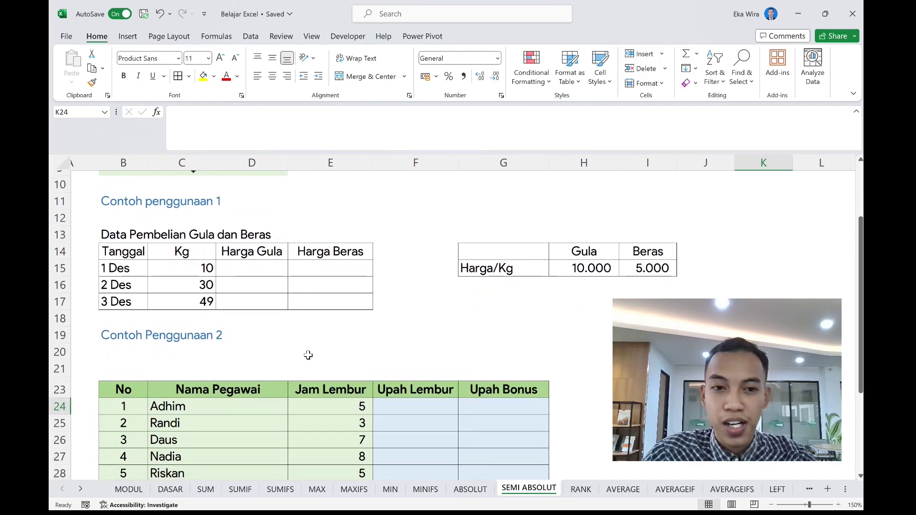
pyautogui.scroll(1, 308, 355)
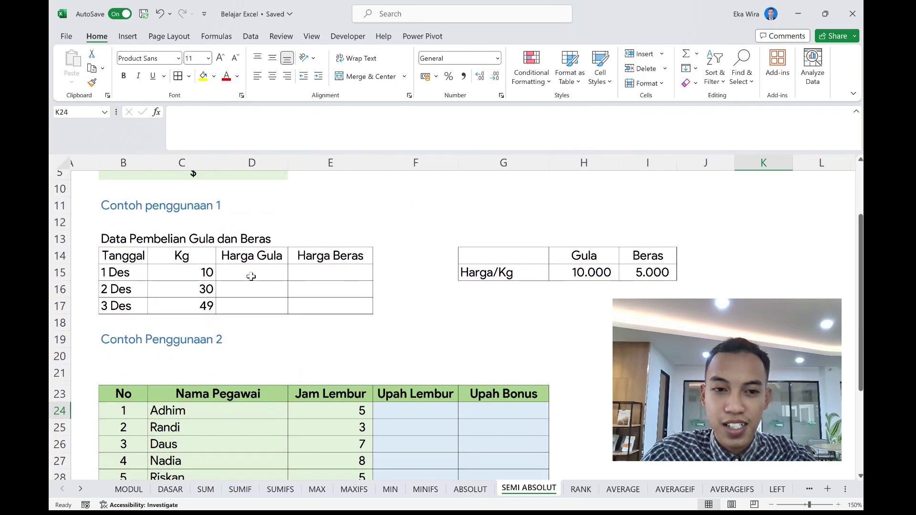
pyautogui.moveTo(250, 277); pyautogui.dragTo(256, 304)
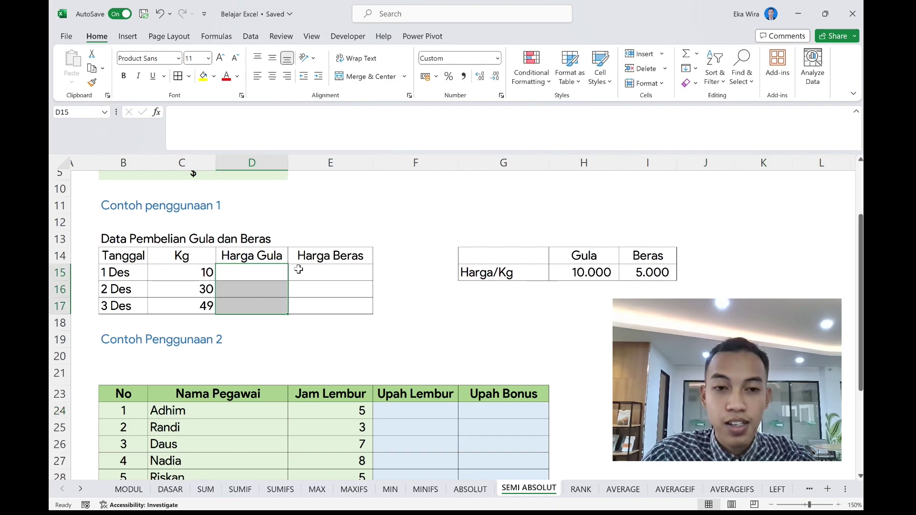
pyautogui.moveTo(298, 269); pyautogui.dragTo(310, 307)
pyautogui.click(279, 285)
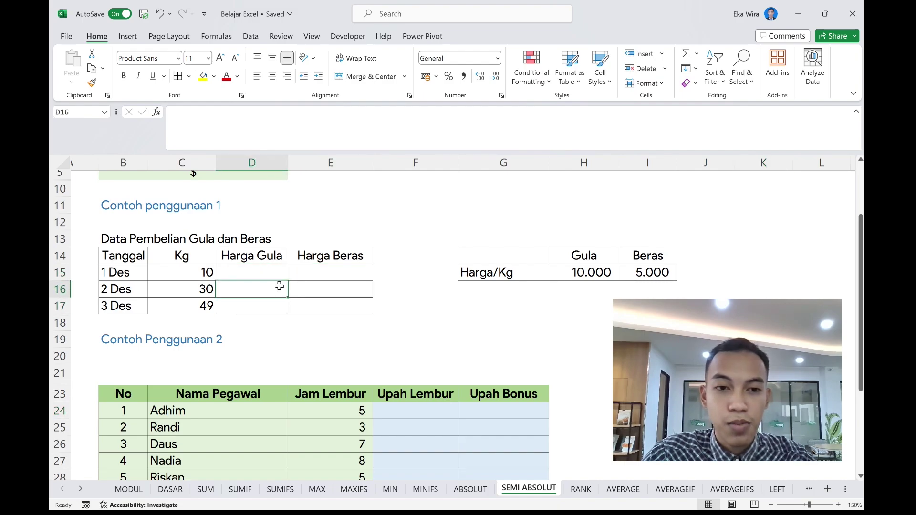
pyautogui.moveTo(264, 271); pyautogui.dragTo(327, 307)
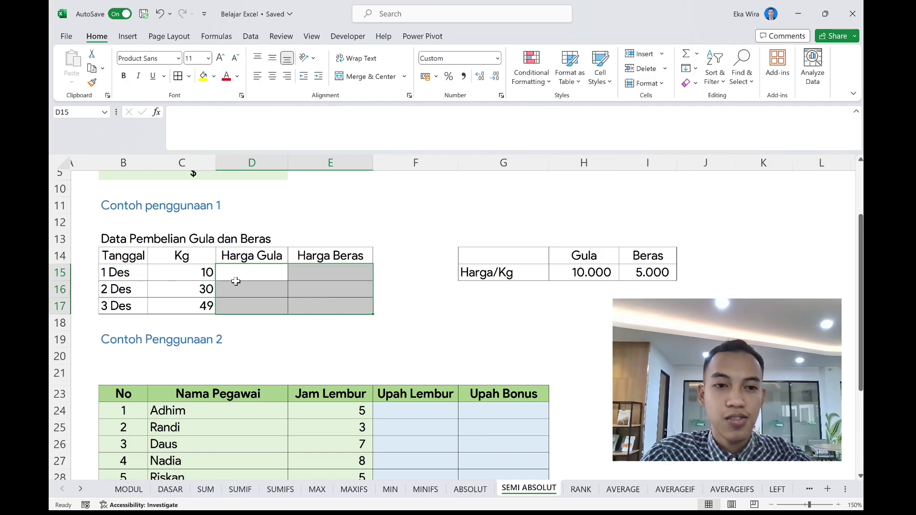
pyautogui.moveTo(215, 279); pyautogui.dragTo(213, 279)
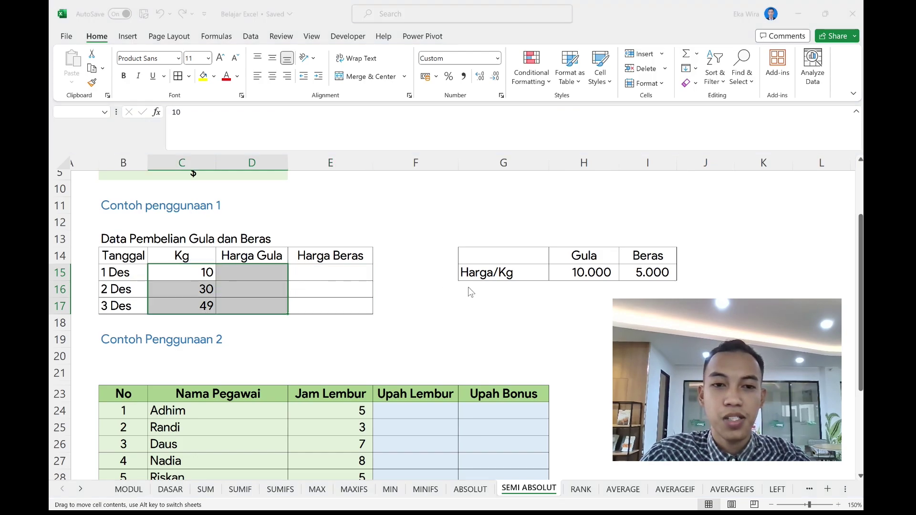
pyautogui.click(468, 287)
pyautogui.click(260, 270)
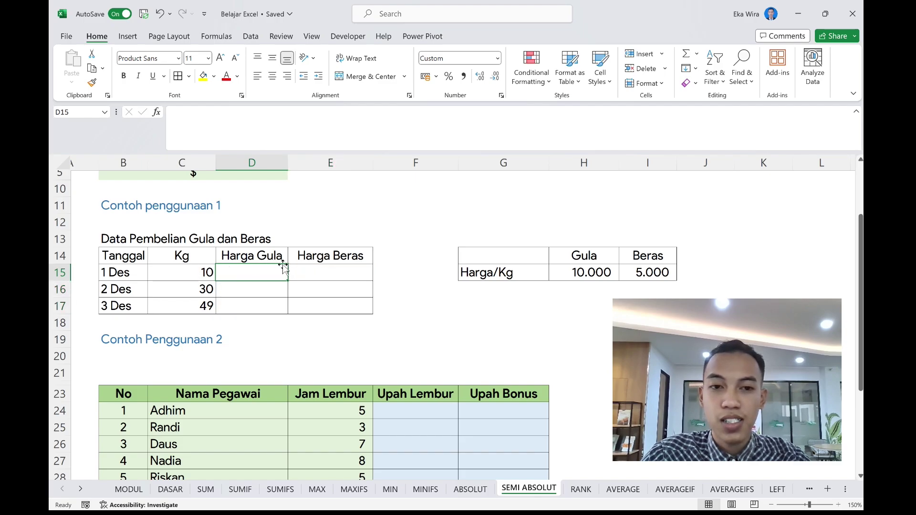
# - Review the Kg quantities for 1 Des, 2 Des and 3 Des in C15 through C17
pyautogui.click(203, 273)
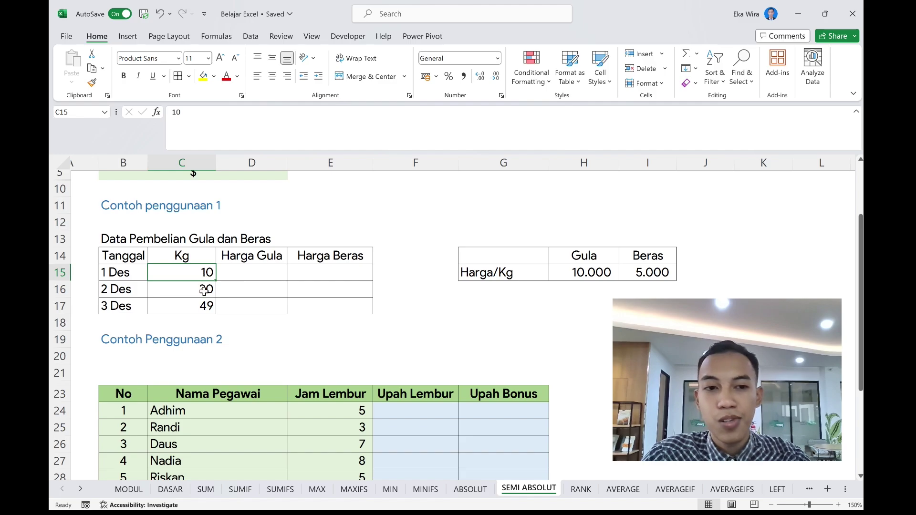
pyautogui.click(205, 289)
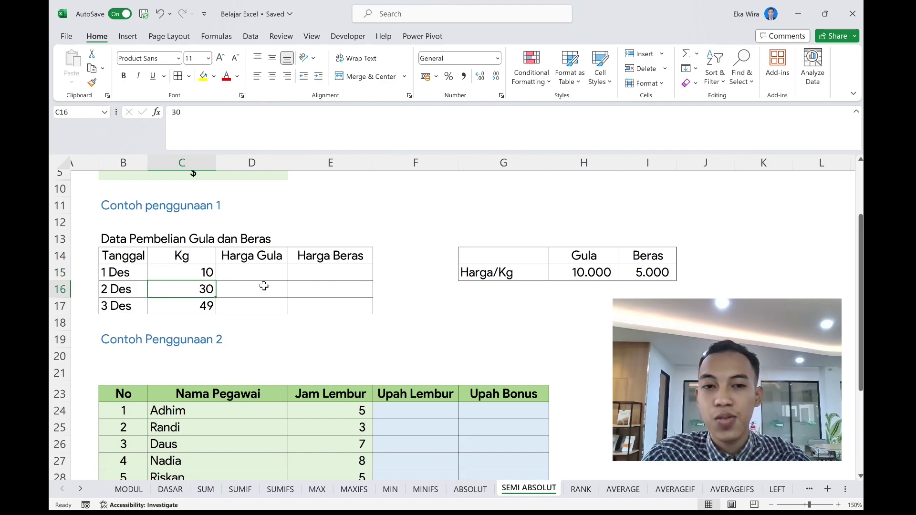
pyautogui.click(192, 313)
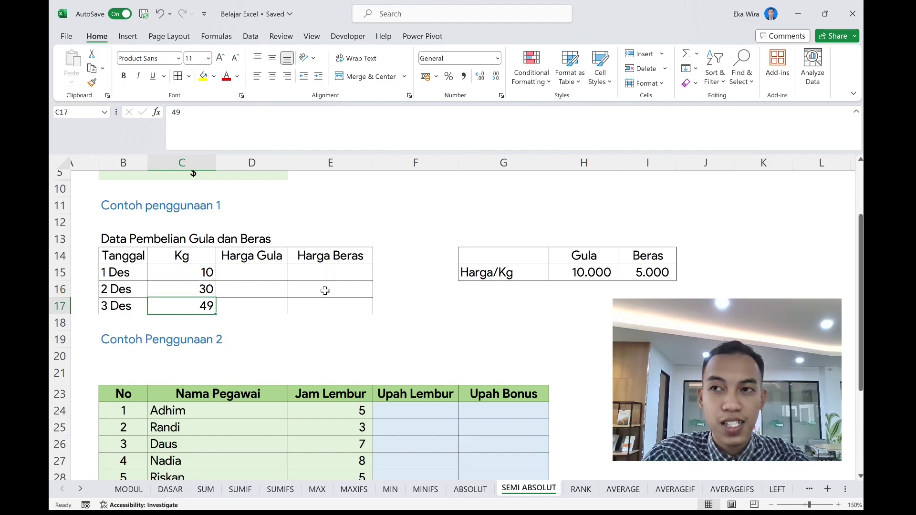
pyautogui.scroll(1, 327, 294)
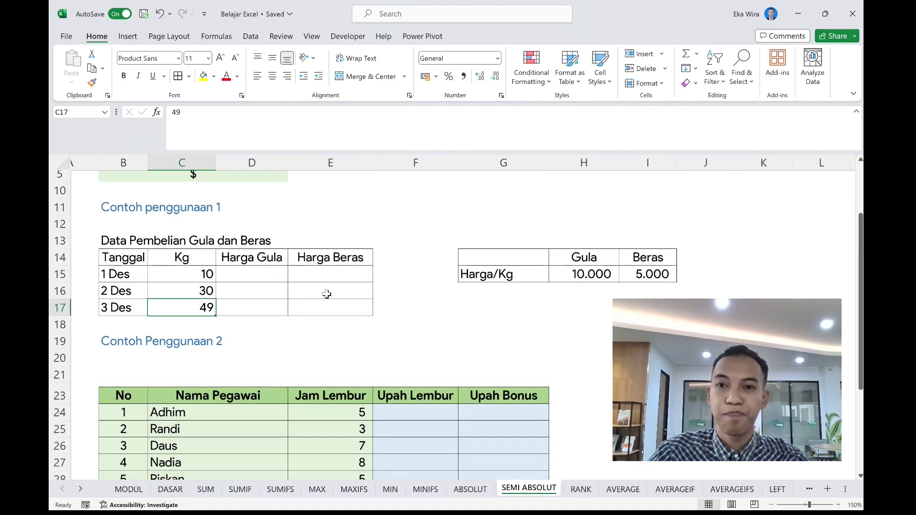
pyautogui.scroll(1, 326, 294)
pyautogui.click(259, 273)
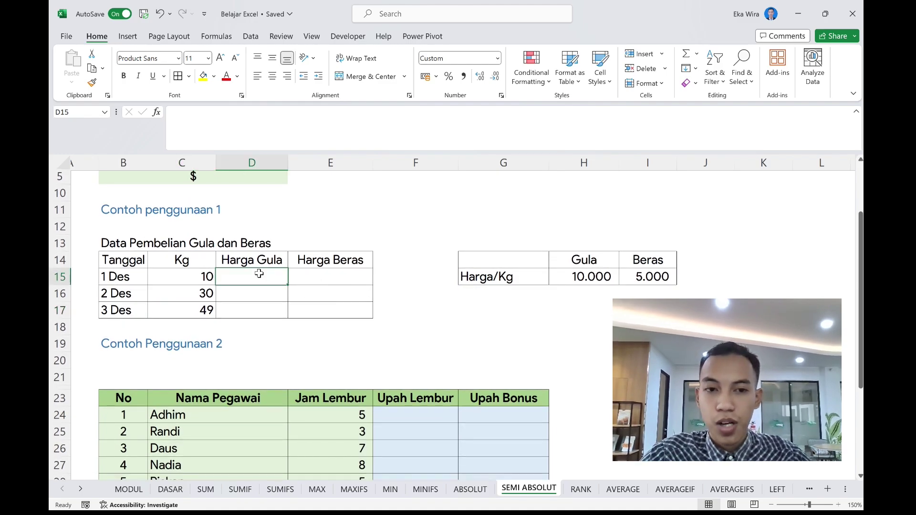
pyautogui.scroll(1, 267, 277)
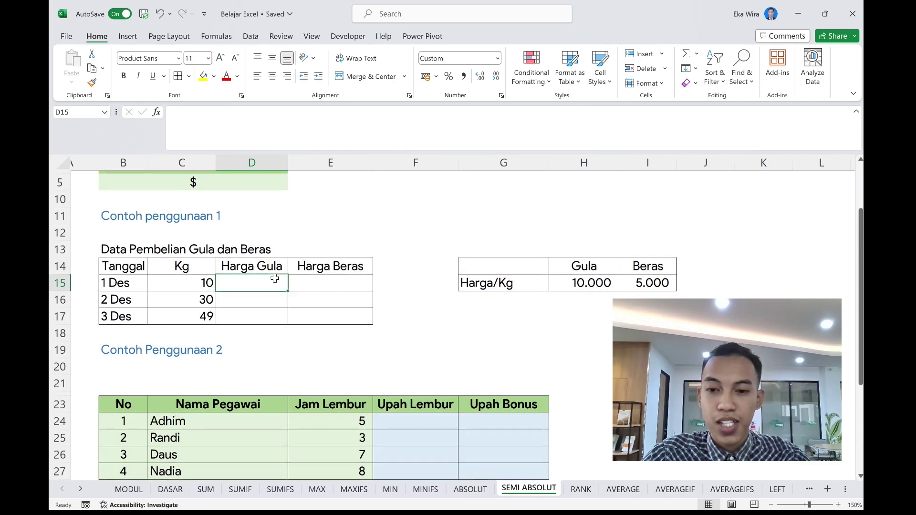
pyautogui.write('=')
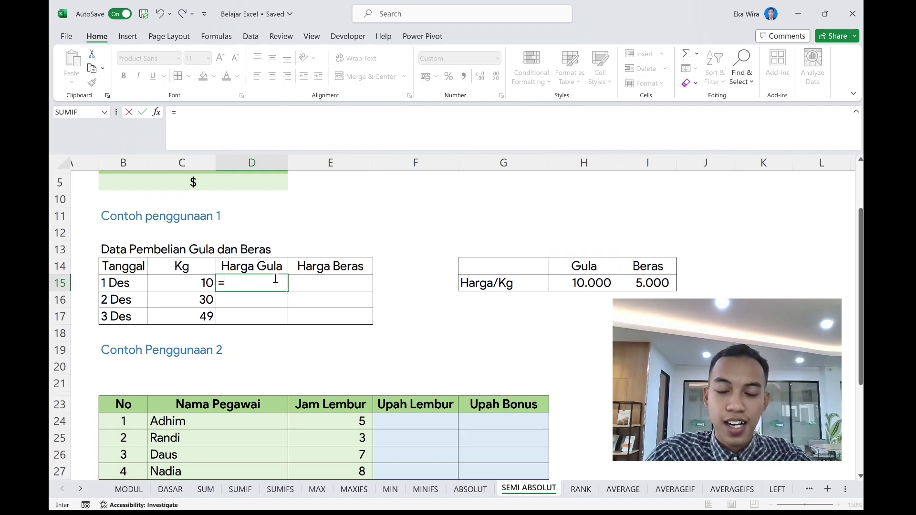
pyautogui.press('Escape')
pyautogui.click(271, 299)
pyautogui.scroll(1, 271, 300)
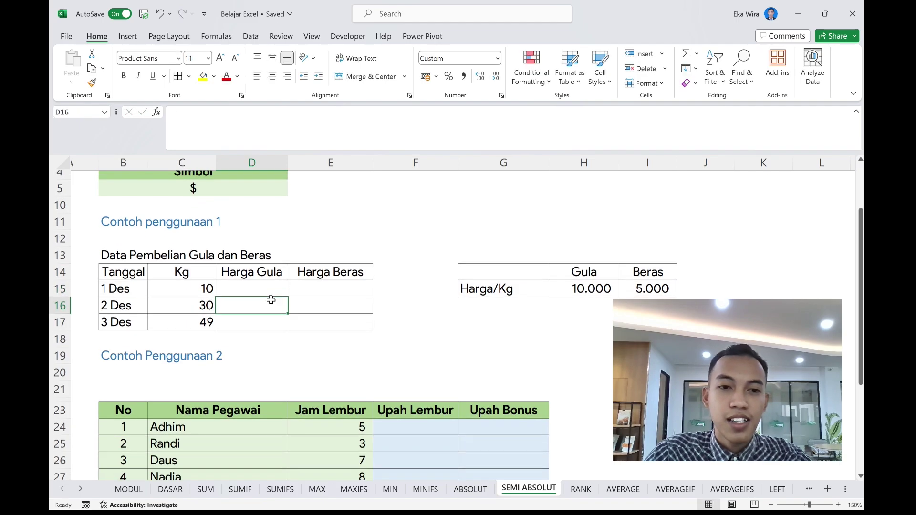
# - Build the 1 Des sugar price formula =C15*H15 in D15, multiplying the Kg quantity by the Gula price per Kg
pyautogui.click(570, 288)
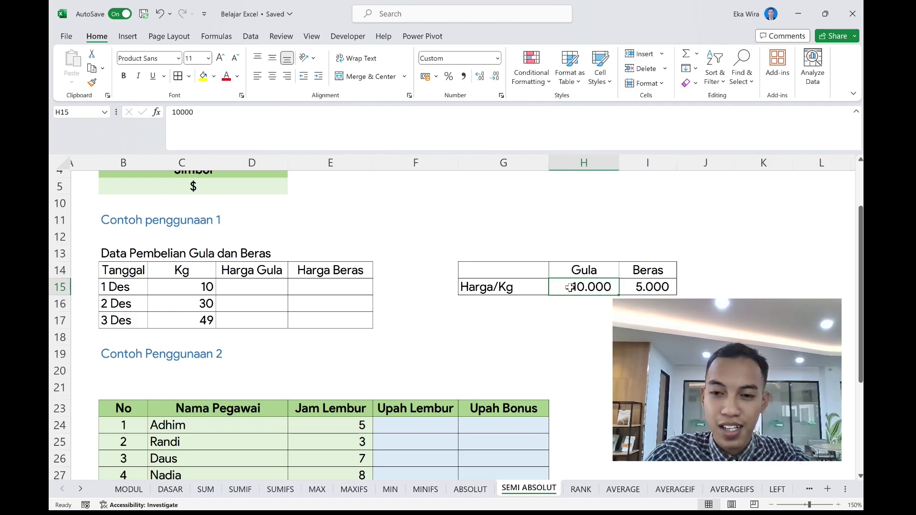
pyautogui.click(211, 291)
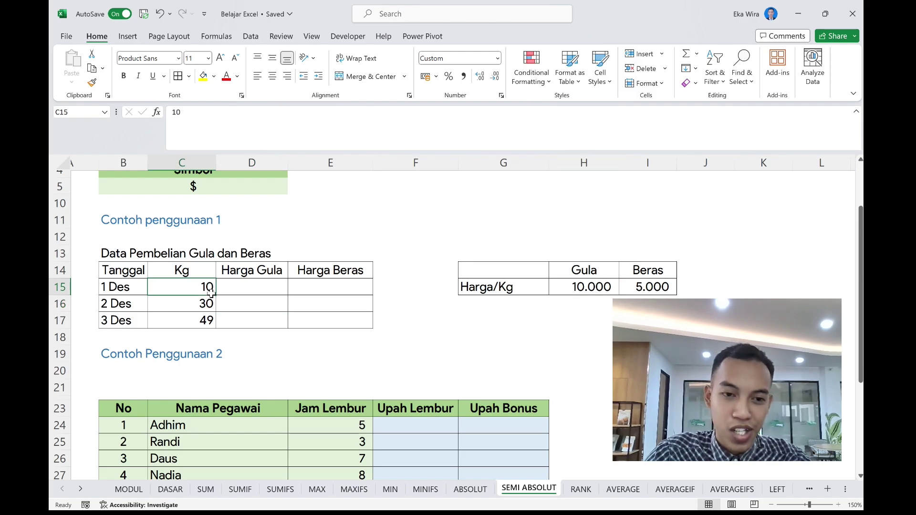
pyautogui.click(246, 292)
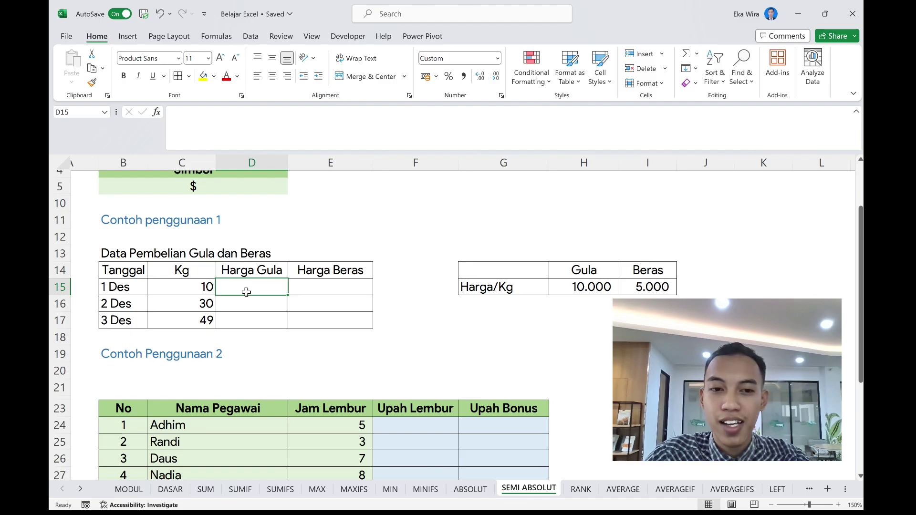
pyautogui.write('=')
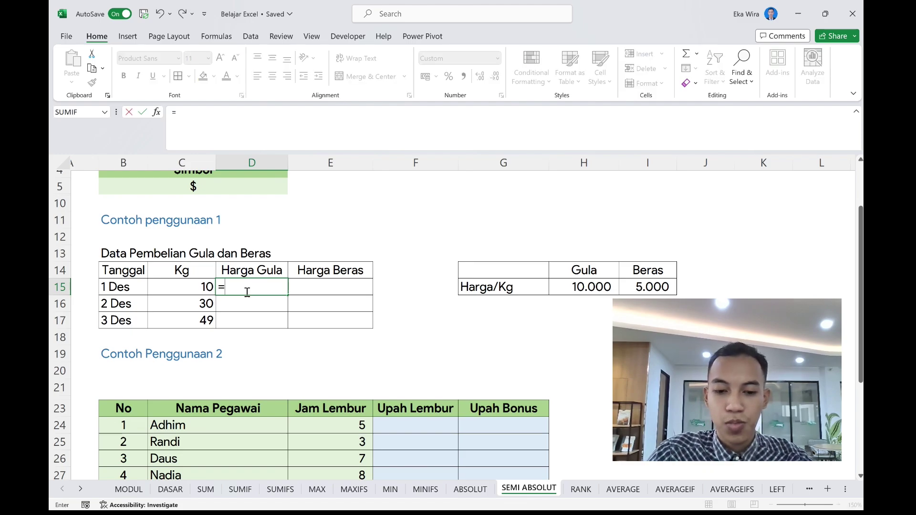
pyautogui.click(202, 285)
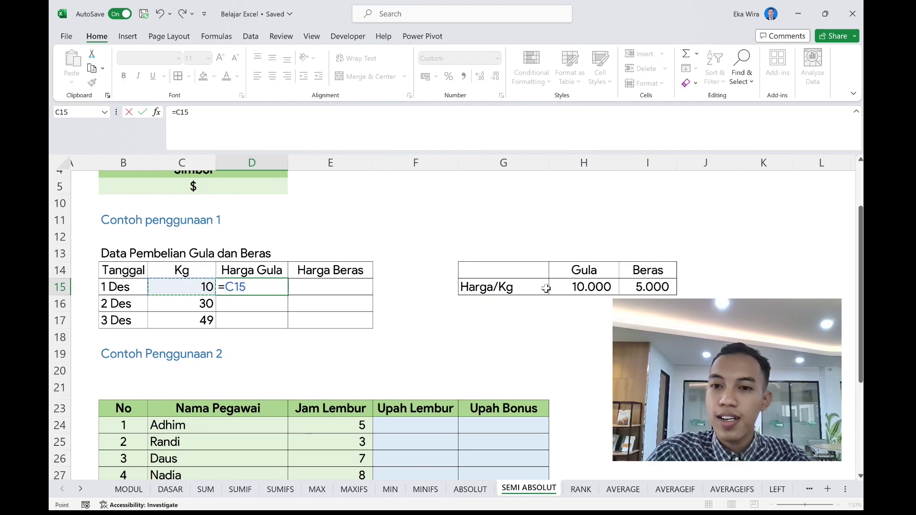
pyautogui.write('*')
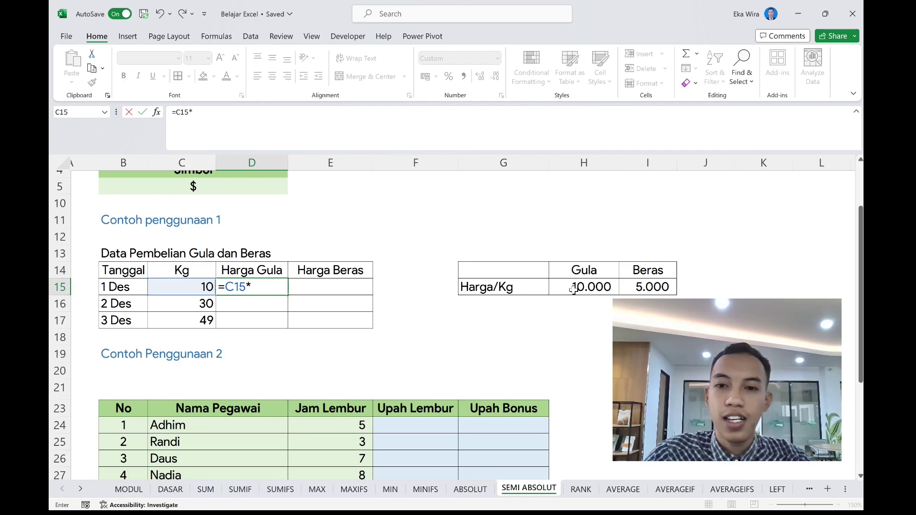
pyautogui.click(596, 290)
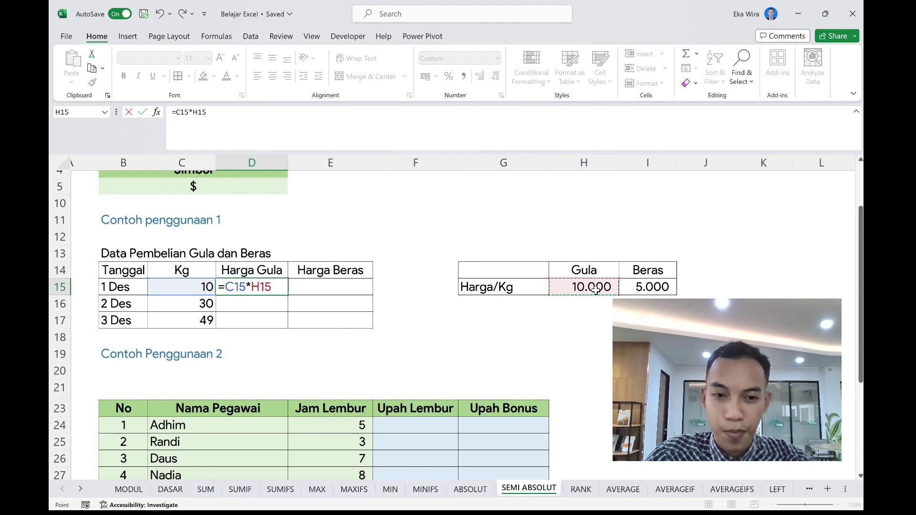
# - Make the H15 reference in the D15 formula absolute as $H$15 and enter the formula
pyautogui.click(267, 127)
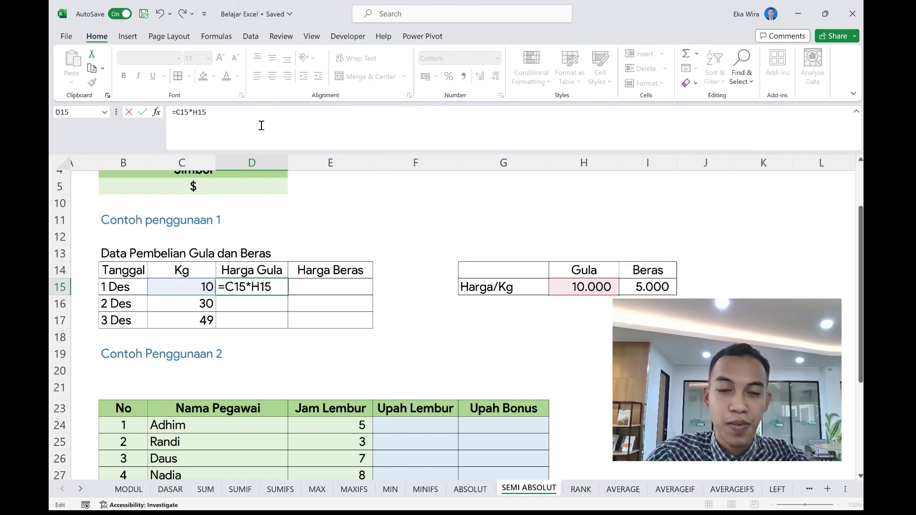
pyautogui.doubleClick(200, 121)
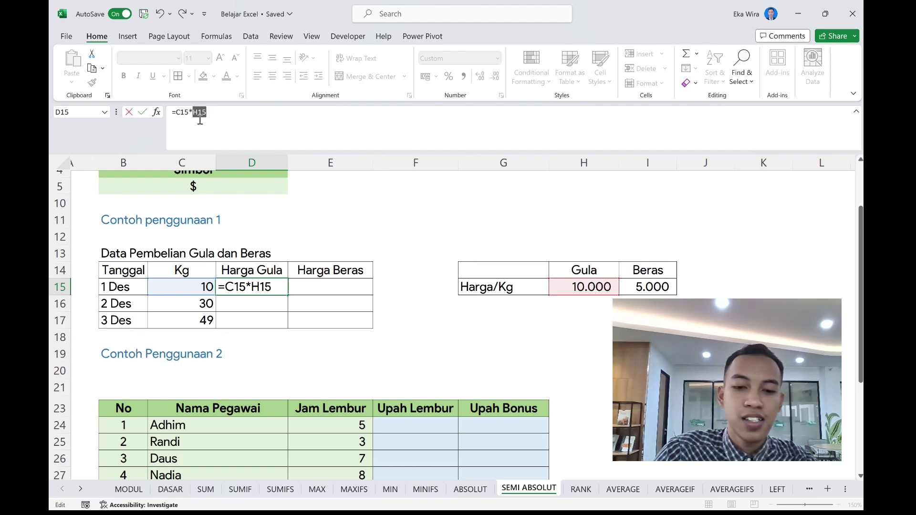
pyautogui.press('F4')
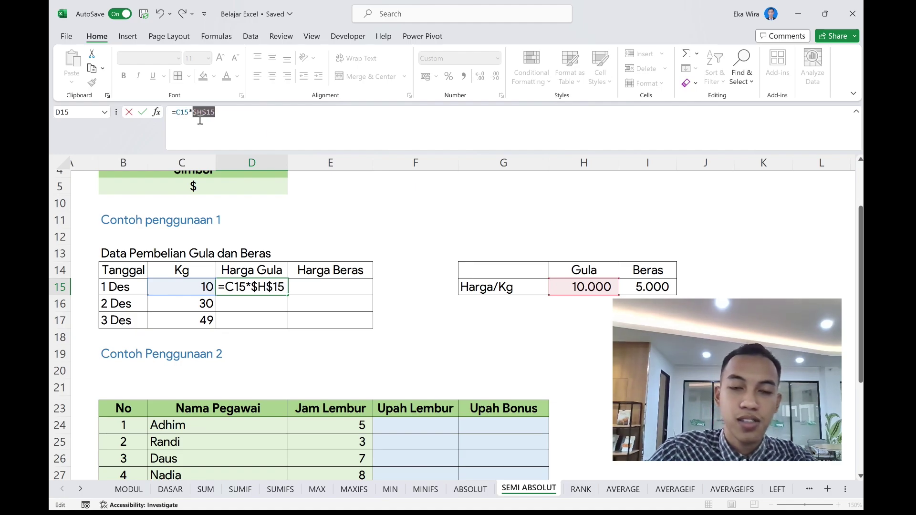
pyautogui.press('Return')
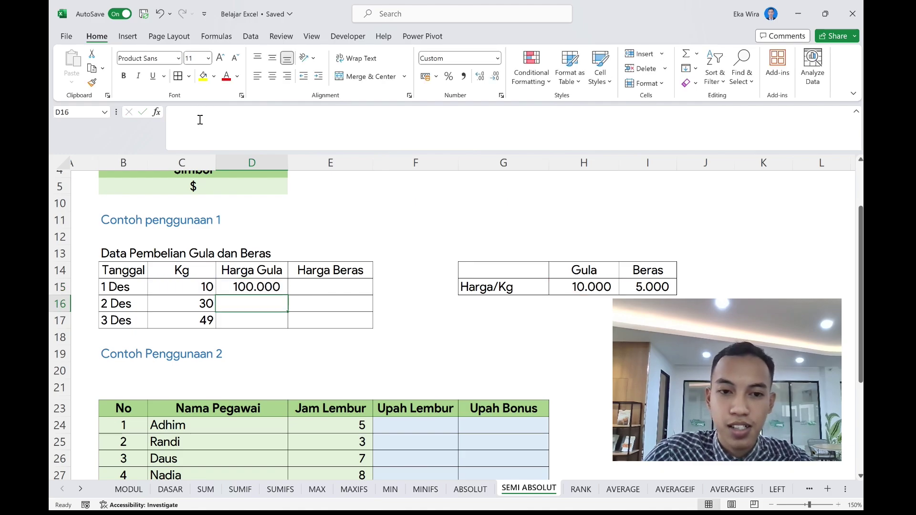
# - Fill the D15 formula down through D17 and look over the Harga Gula column
pyautogui.click(283, 288)
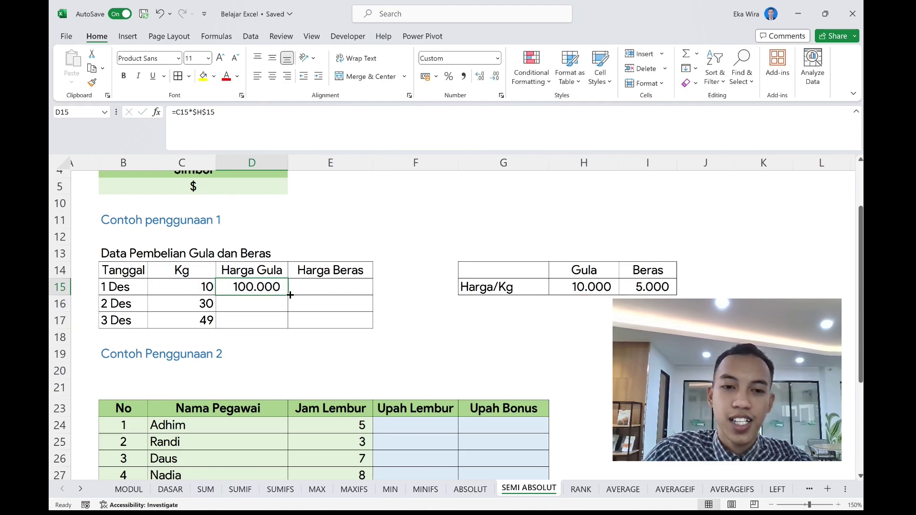
pyautogui.moveTo(290, 295); pyautogui.dragTo(292, 325)
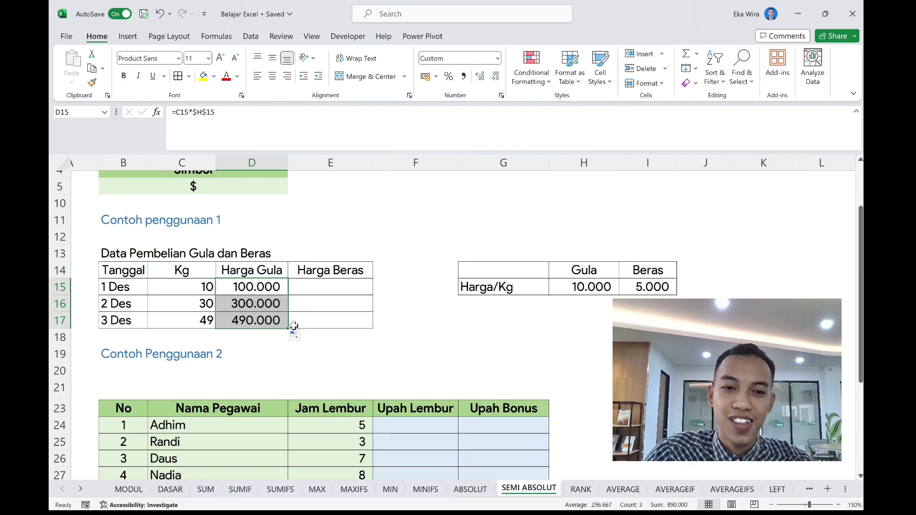
pyautogui.click(271, 315)
pyautogui.moveTo(265, 282); pyautogui.dragTo(267, 331)
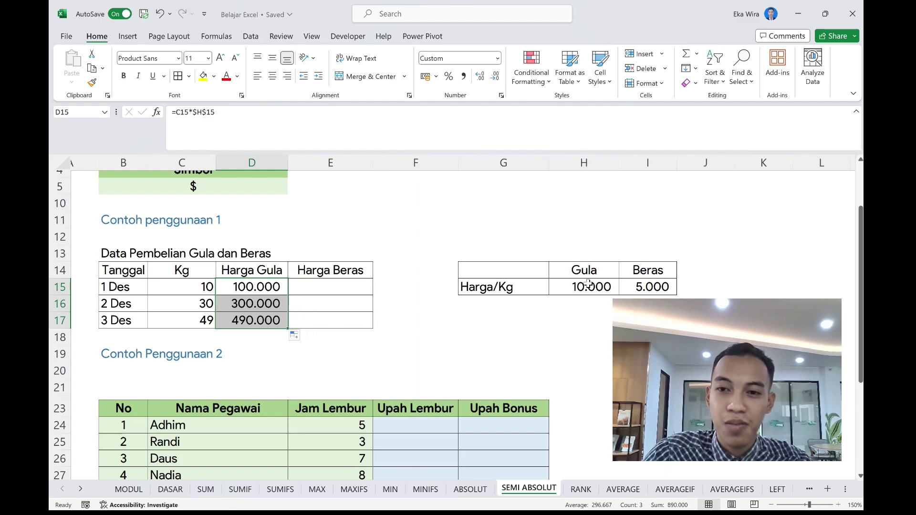
# - Fill the Harga Gula formulas in D15:D17 across to Harga Beras in E15:E17 and autofit column E's width
pyautogui.click(640, 294)
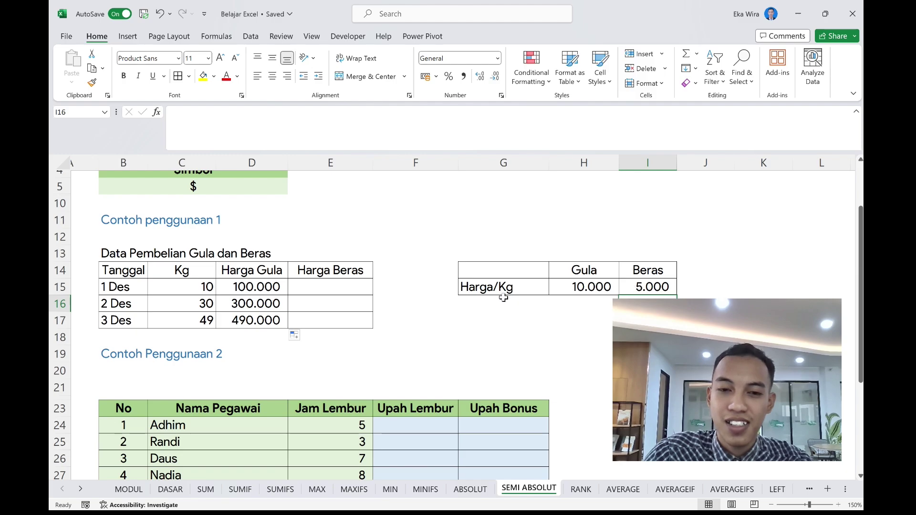
pyautogui.click(263, 283)
pyautogui.moveTo(264, 284); pyautogui.dragTo(350, 329)
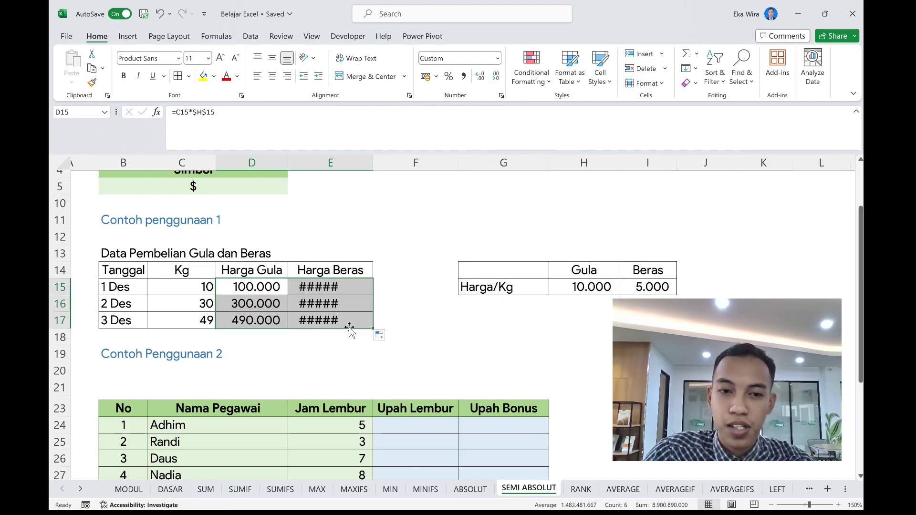
pyautogui.doubleClick(368, 160)
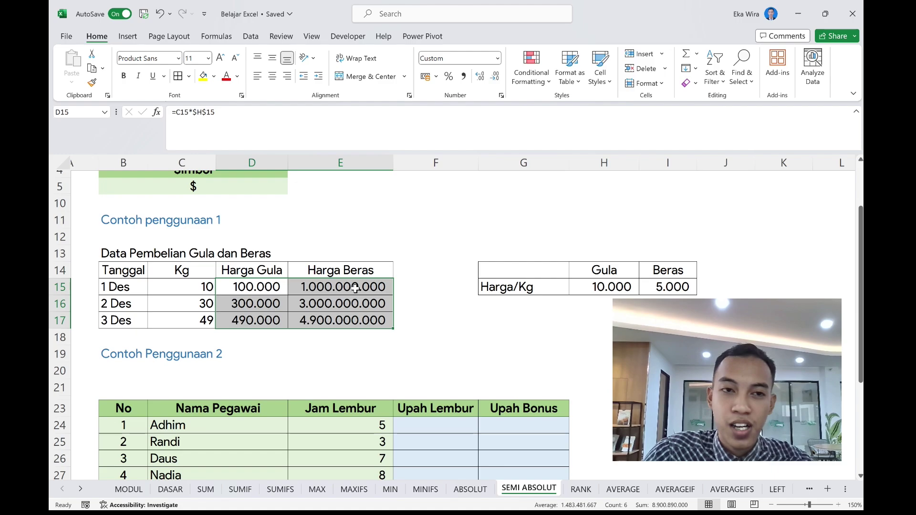
# - Check which cells the Harga Gula formula in D15 and the Harga Beras formula in E15 refer to
pyautogui.click(298, 132)
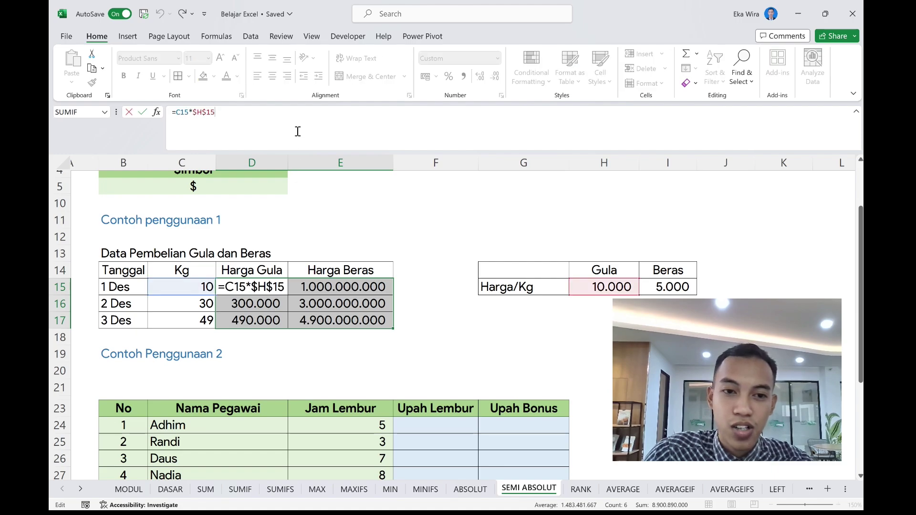
pyautogui.press('Return')
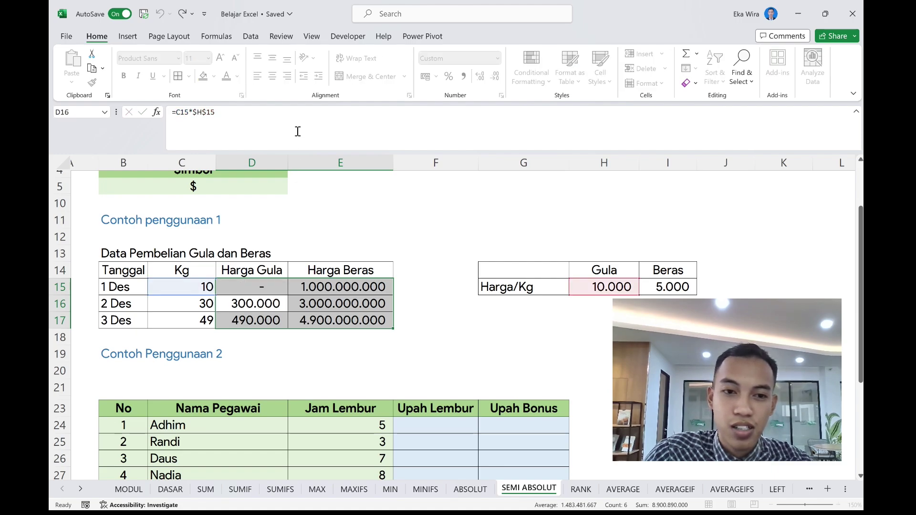
pyautogui.click(338, 285)
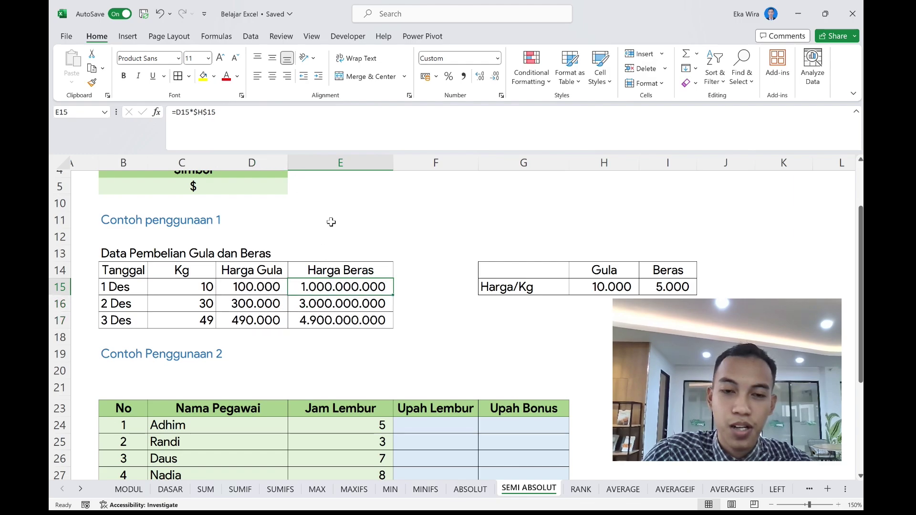
pyautogui.click(296, 125)
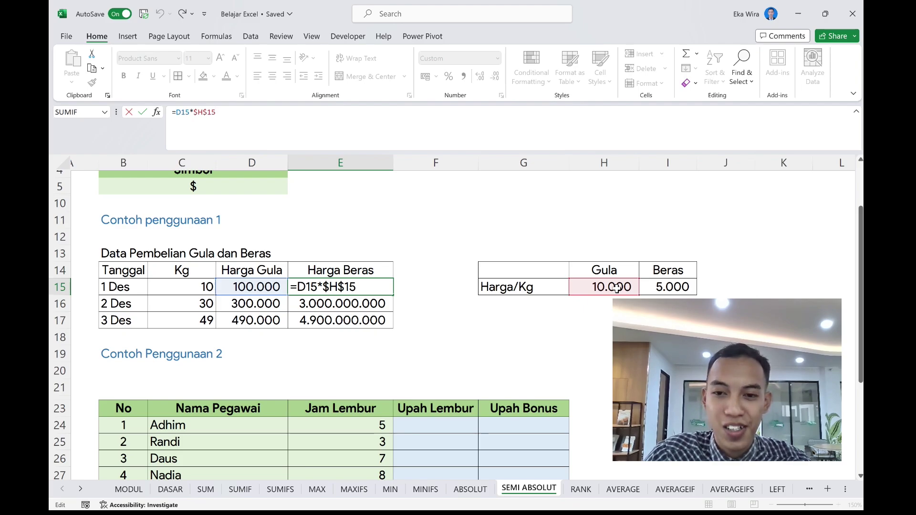
pyautogui.press('Return')
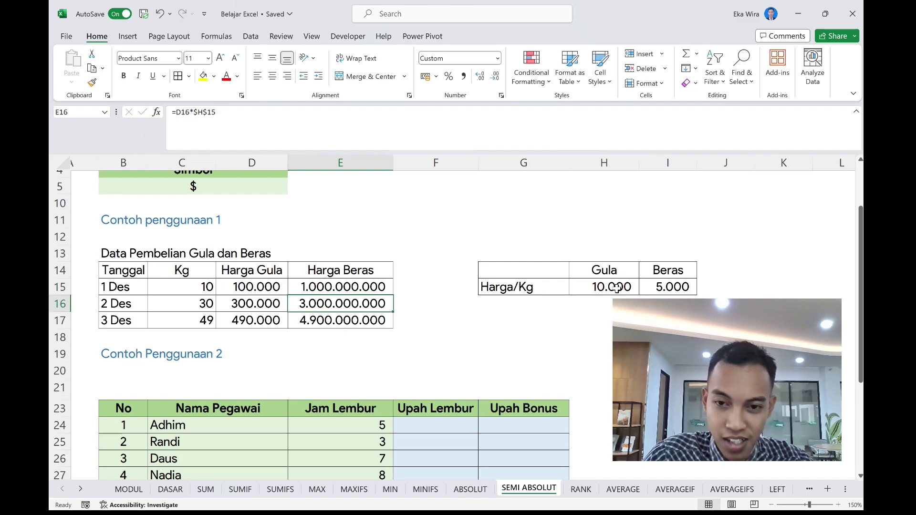
# - Undo the column E width change and the formula fill into Harga Beras cells E15:E17
pyautogui.hotkey('ctrl', 'z')
pyautogui.hotkey('ctrl', 'z')
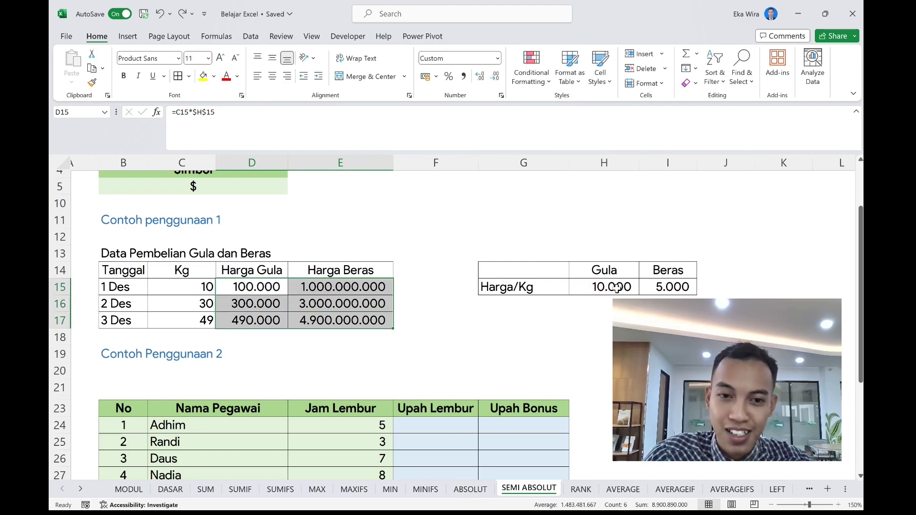
pyautogui.hotkey('ctrl', 'z')
pyautogui.hotkey('ctrl', 'z')
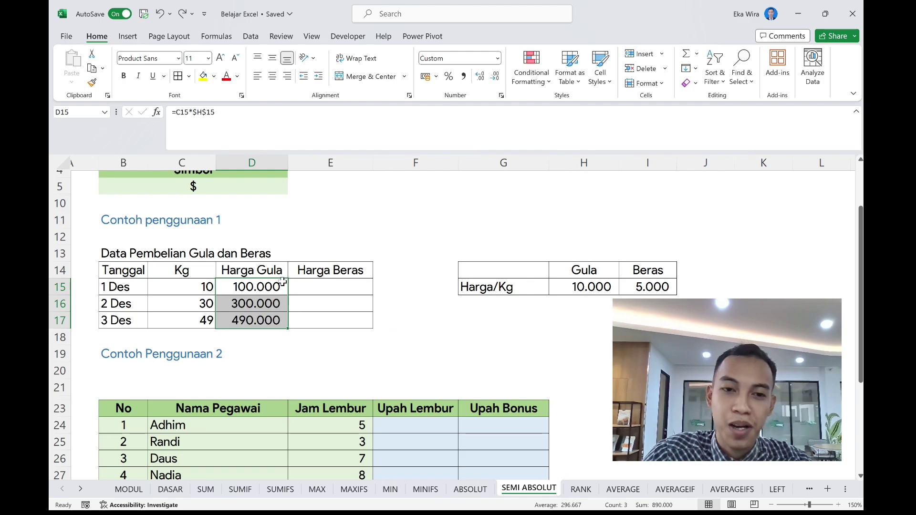
# - Rebuild the D15 formula as =C15*H15 with relative references to the Kg quantity and the Gula price
pyautogui.click(281, 285)
pyautogui.click(265, 132)
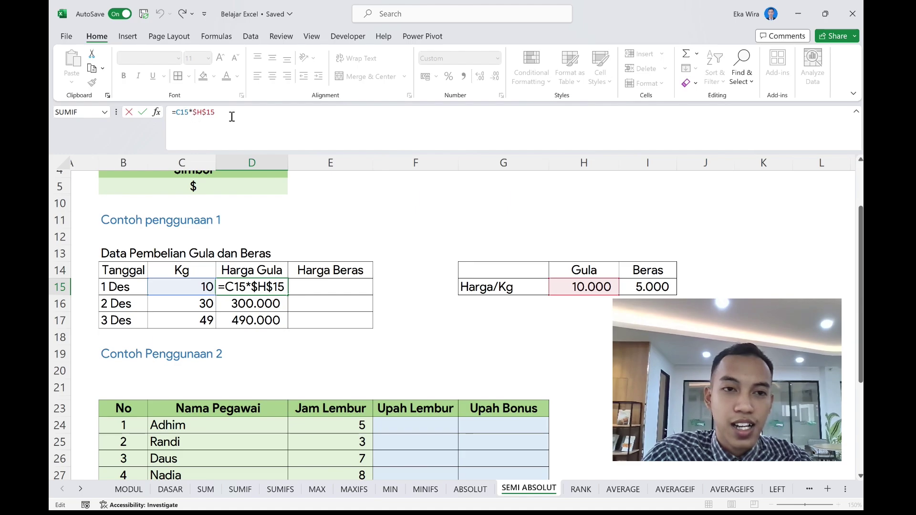
pyautogui.moveTo(232, 116); pyautogui.dragTo(176, 114)
pyautogui.press('BackSpace')
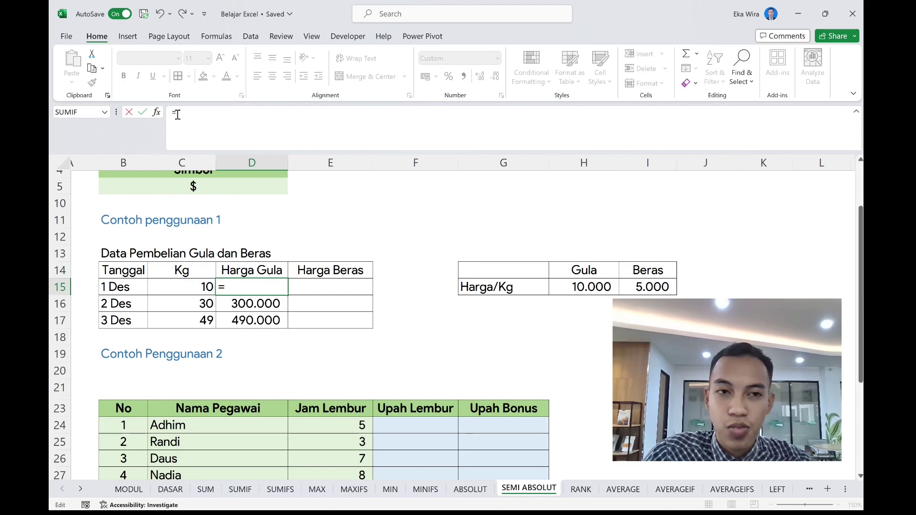
pyautogui.click(196, 285)
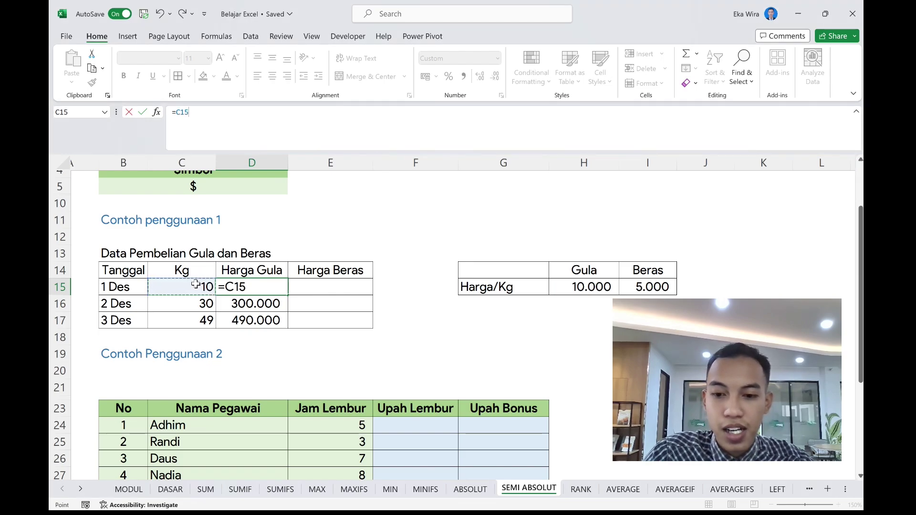
pyautogui.write('*')
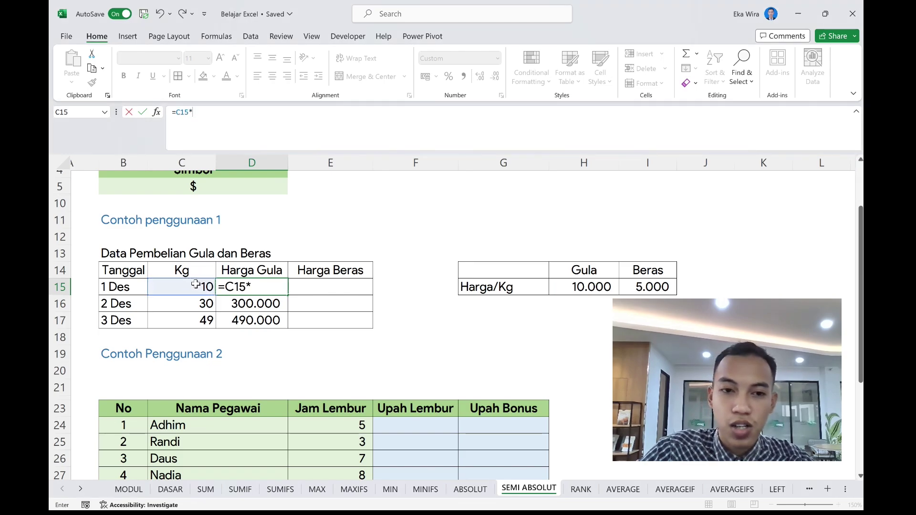
pyautogui.click(570, 293)
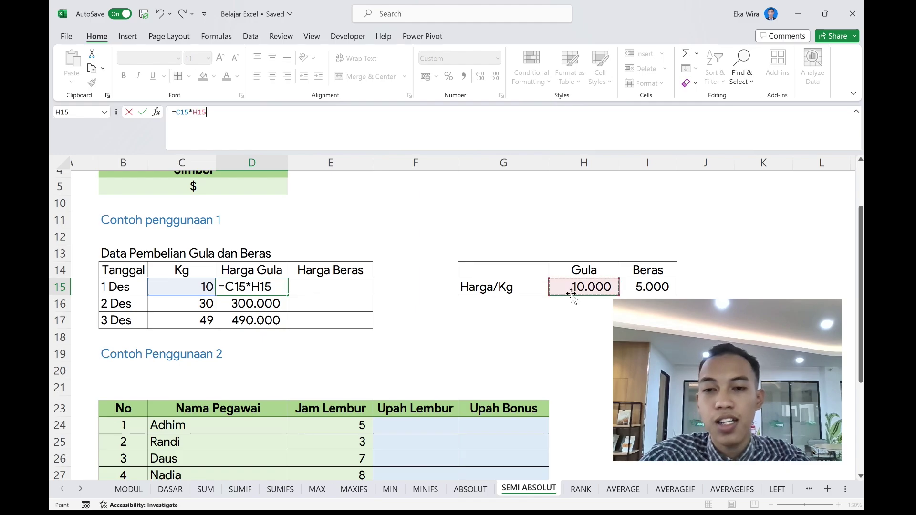
# - Cycle the C15 reference in the D15 formula through its absolute forms to $C15, locking only the column
pyautogui.click(188, 114)
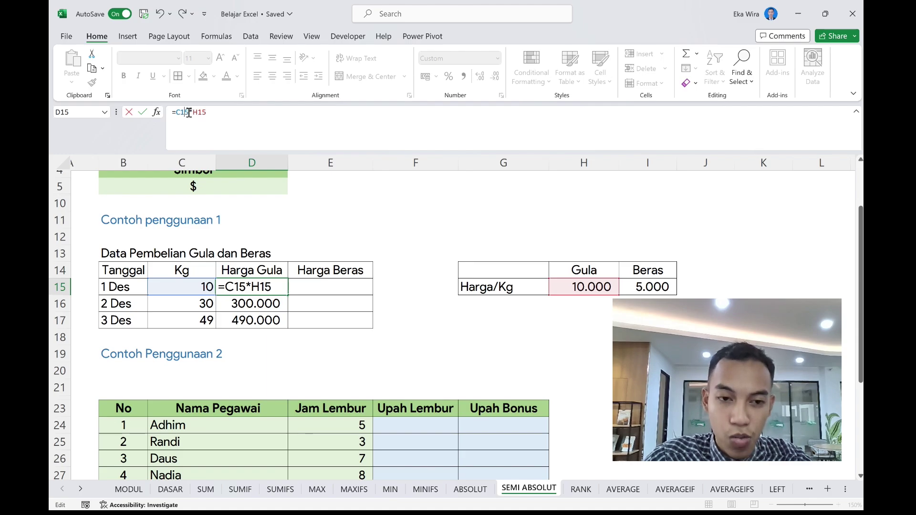
pyautogui.doubleClick(189, 112)
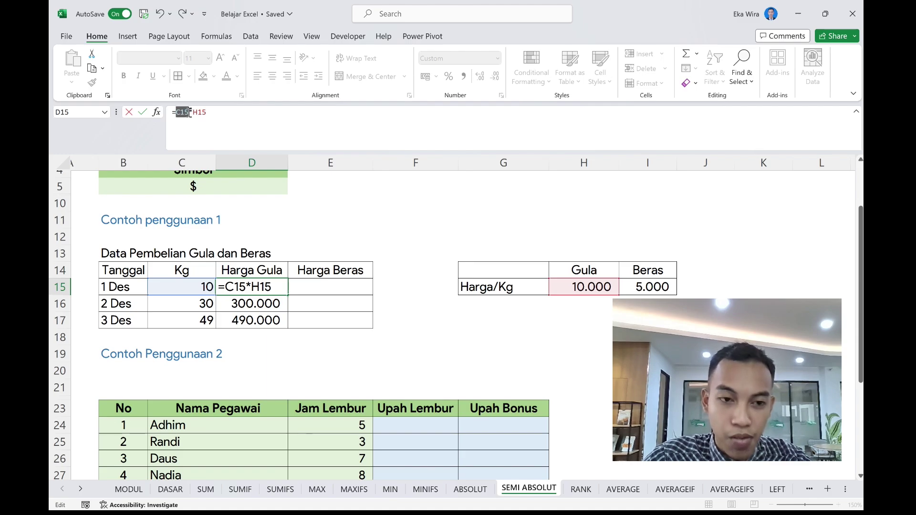
pyautogui.click(189, 112)
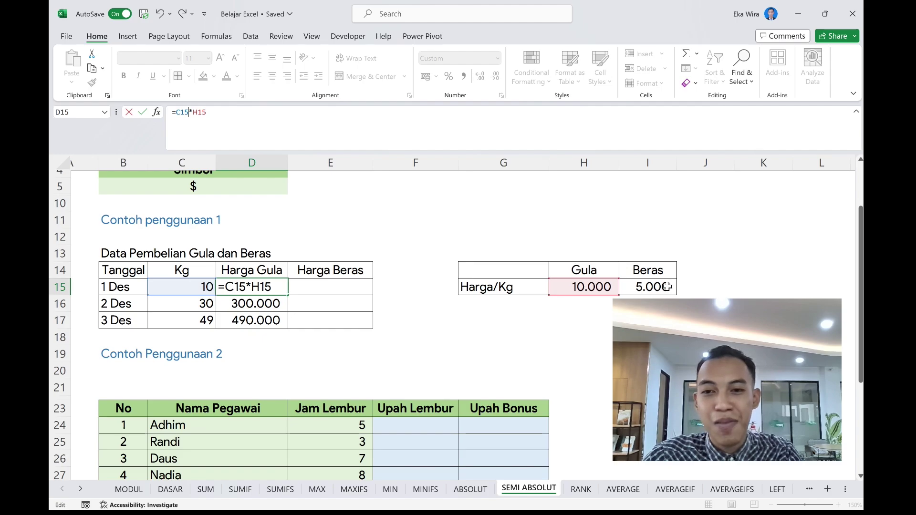
pyautogui.doubleClick(184, 112)
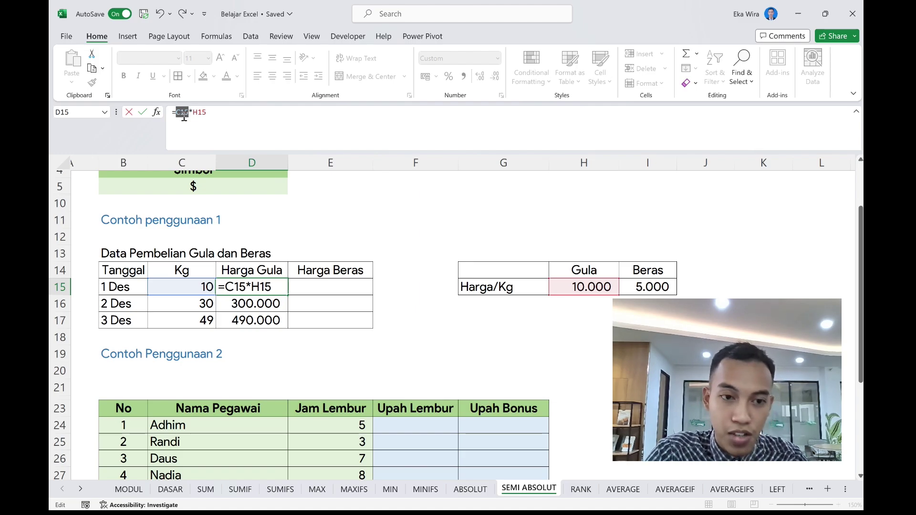
pyautogui.press('F4')
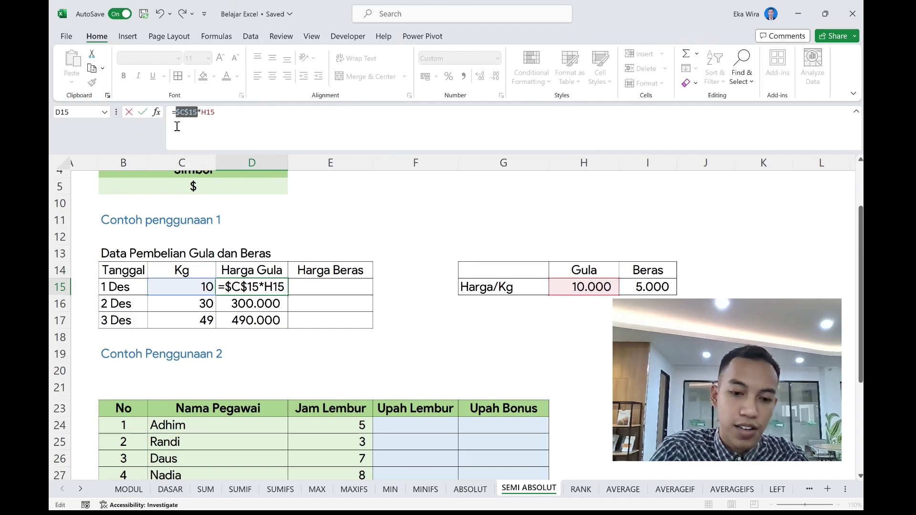
pyautogui.press('F4')
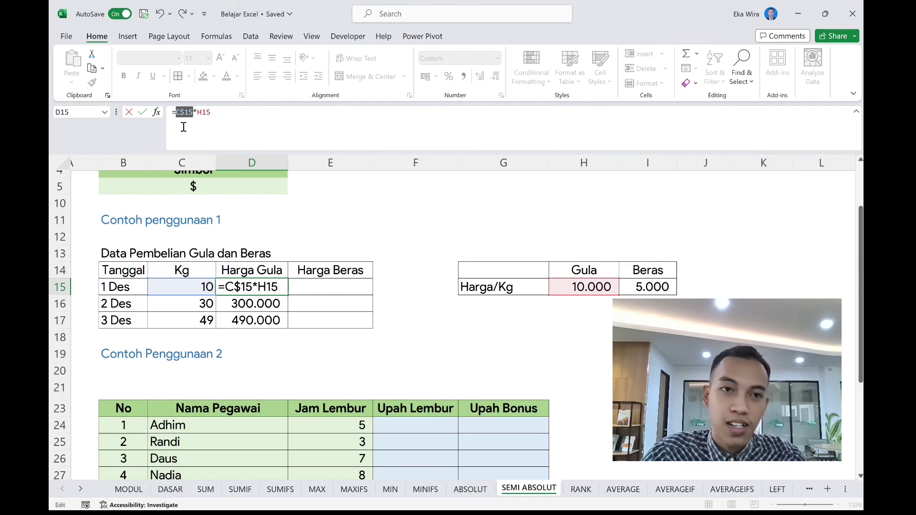
pyautogui.click(180, 115)
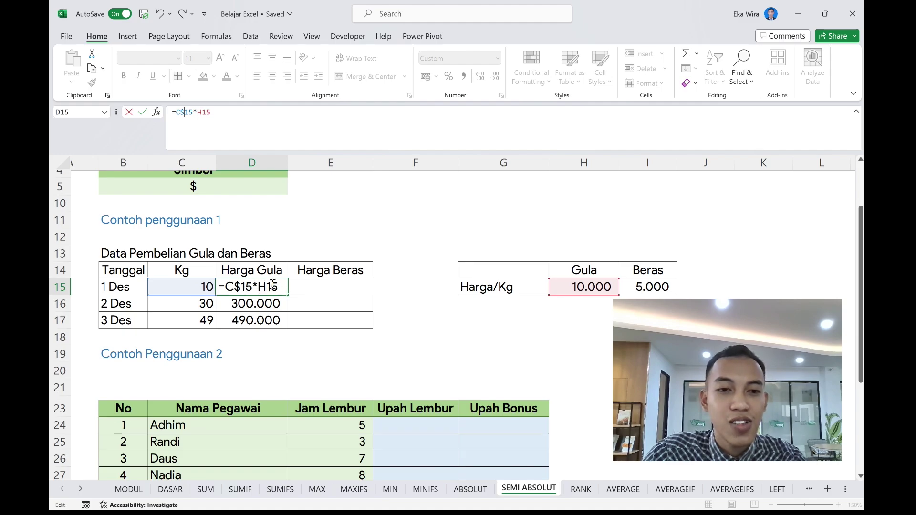
pyautogui.doubleClick(193, 112)
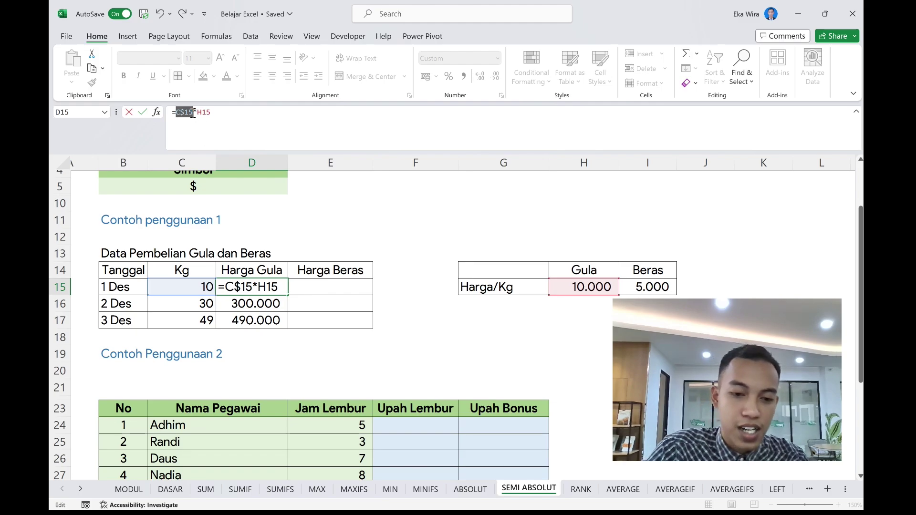
pyautogui.press('F4')
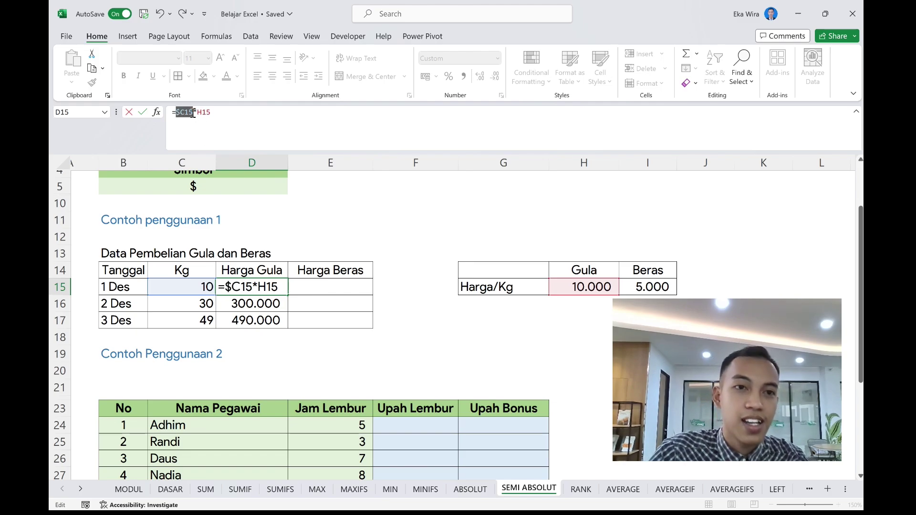
pyautogui.click(193, 113)
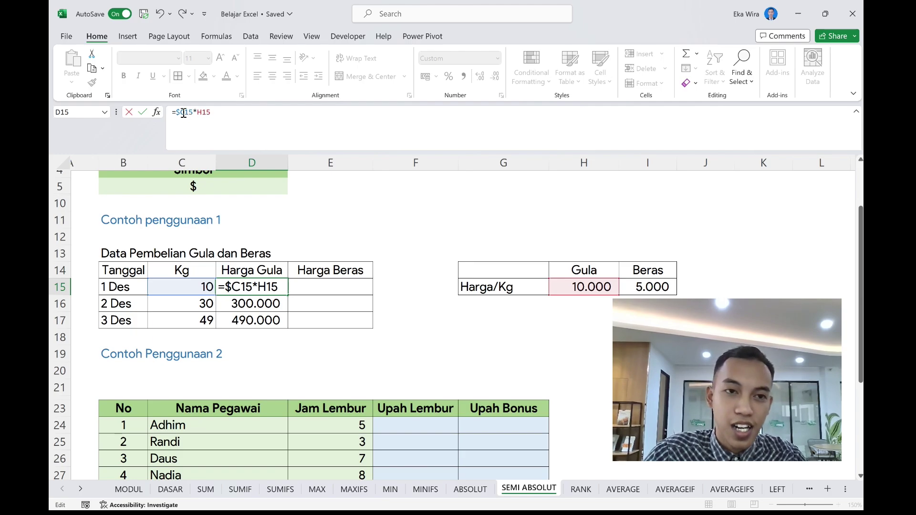
pyautogui.moveTo(183, 113); pyautogui.dragTo(178, 112)
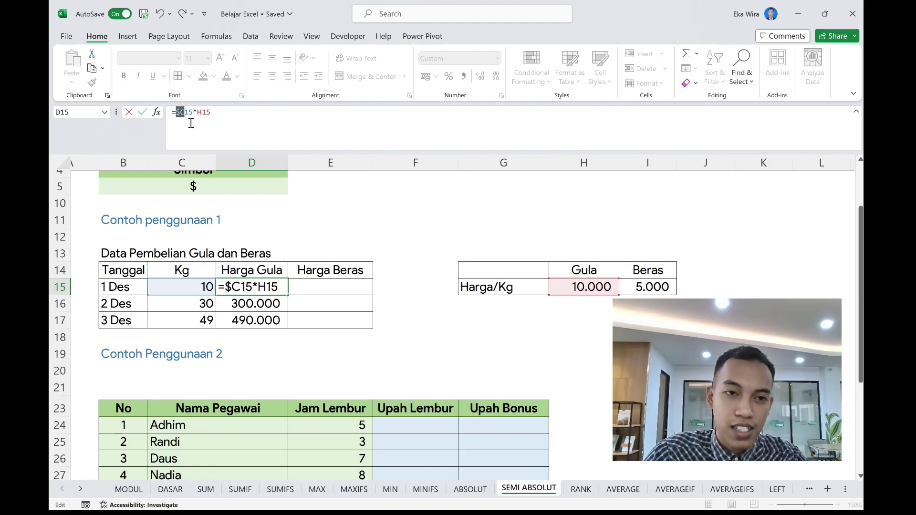
pyautogui.click(177, 113)
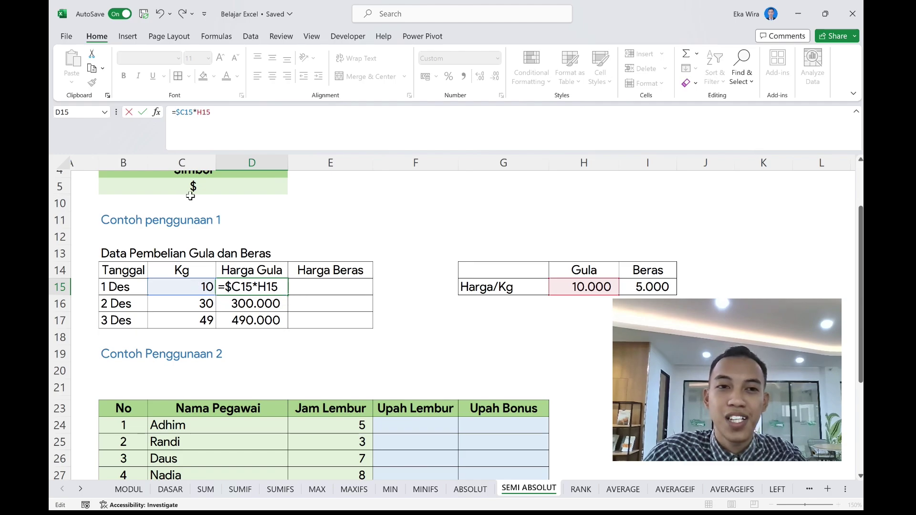
# - Change the H15 reference in the D15 formula to H$15, locking only the row, and enter =$C15*H$15
pyautogui.doubleClick(210, 114)
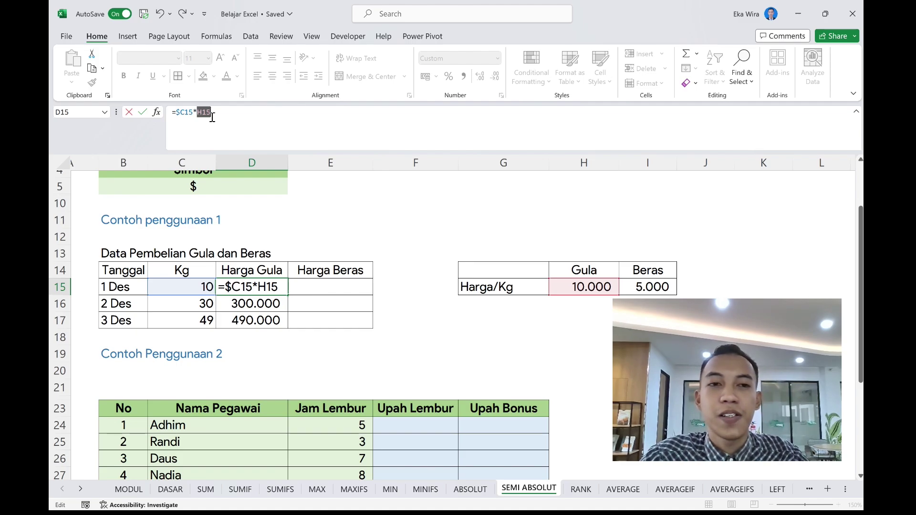
pyautogui.press('F4')
pyautogui.click(291, 137)
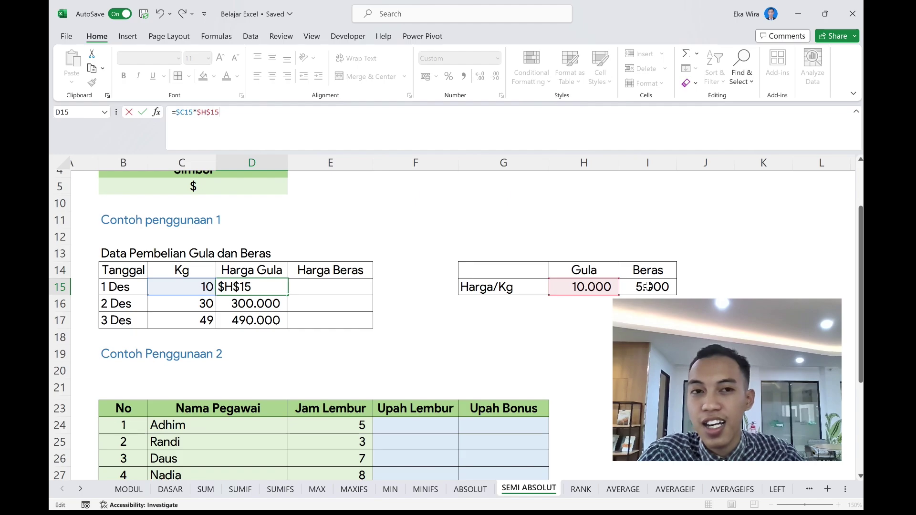
pyautogui.moveTo(219, 112); pyautogui.dragTo(199, 115)
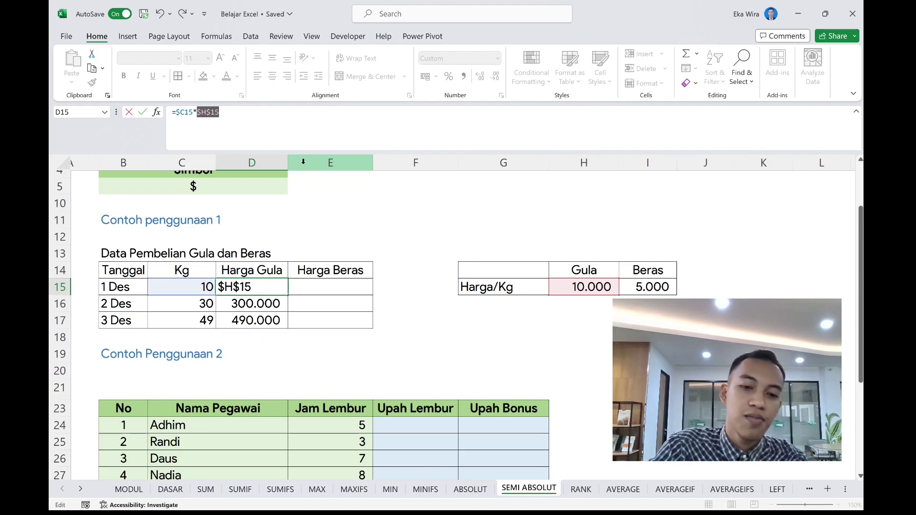
pyautogui.press('F4')
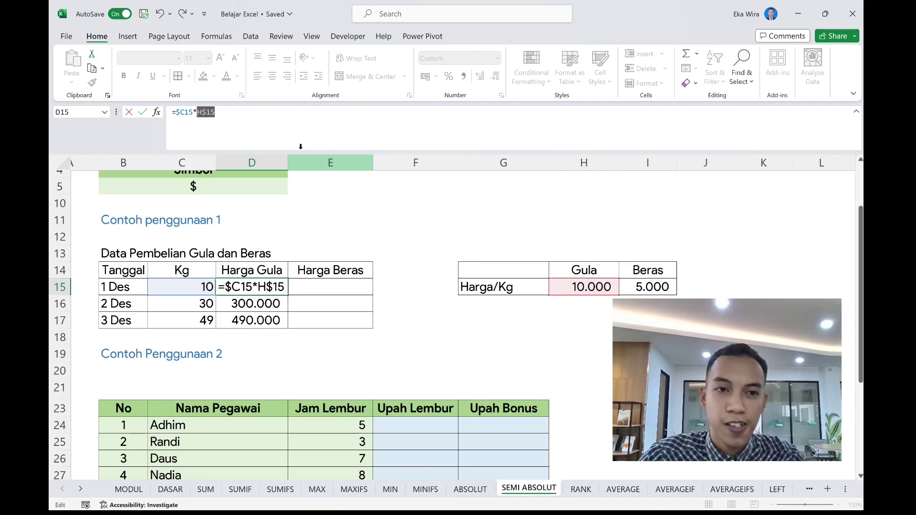
pyautogui.click(243, 110)
pyautogui.moveTo(216, 114); pyautogui.dragTo(203, 115)
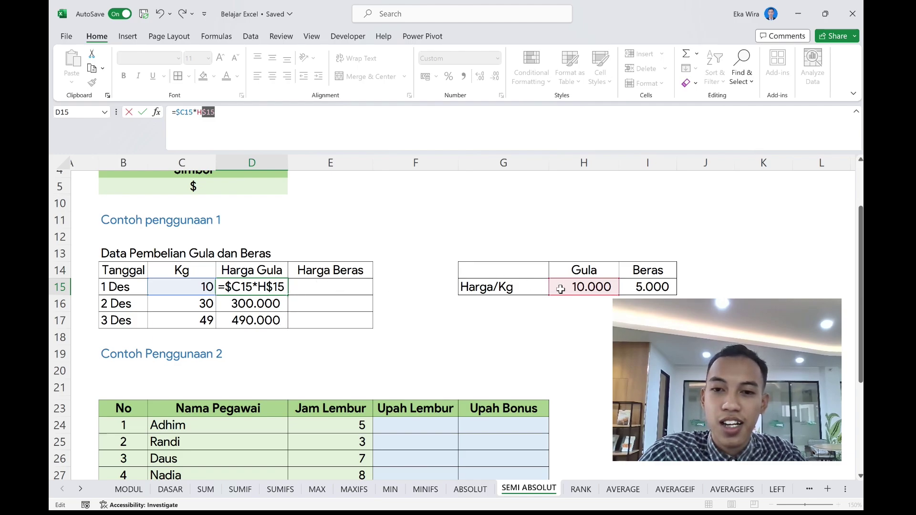
pyautogui.click(200, 111)
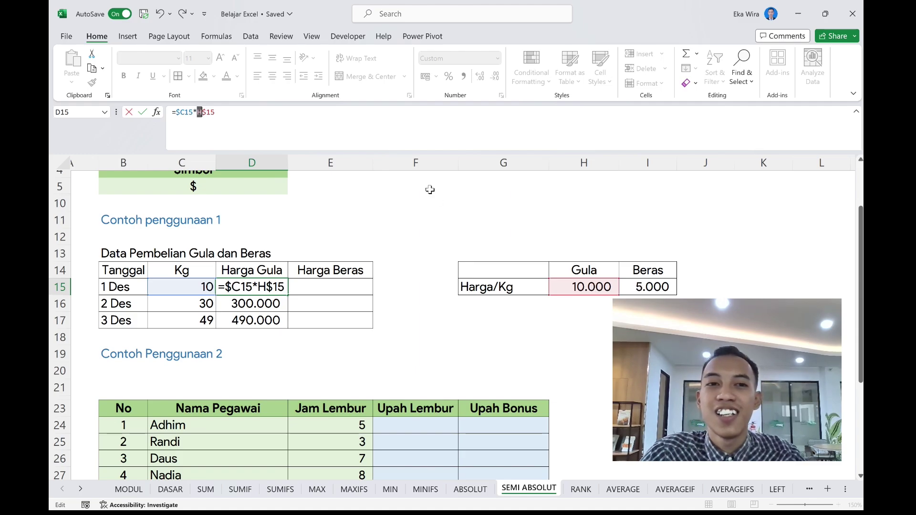
pyautogui.press('Return')
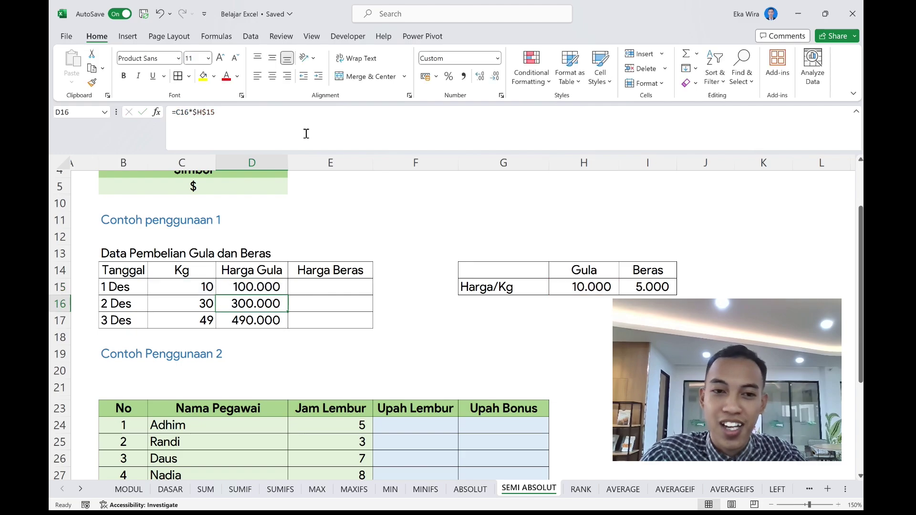
# - Fill the D15 formula down through D17 and check the references in D17
pyautogui.click(284, 287)
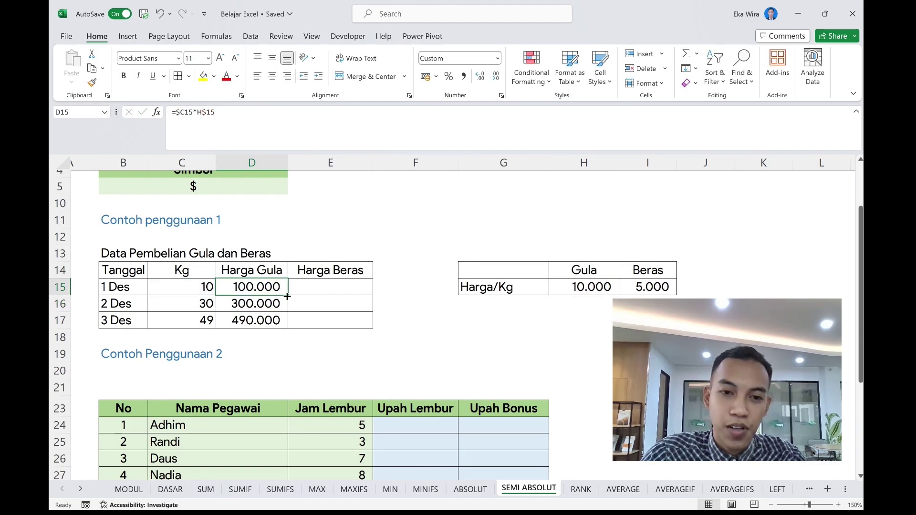
pyautogui.moveTo(288, 296); pyautogui.dragTo(289, 328)
pyautogui.click(271, 317)
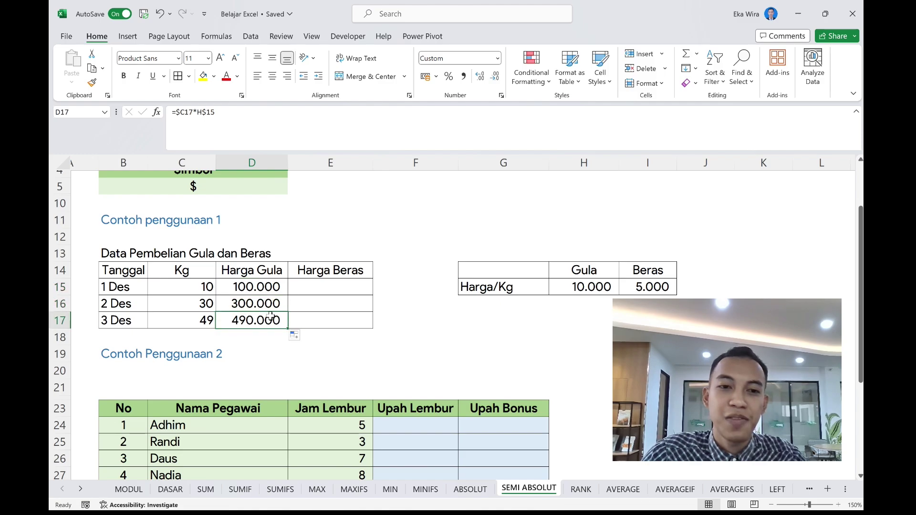
pyautogui.click(241, 139)
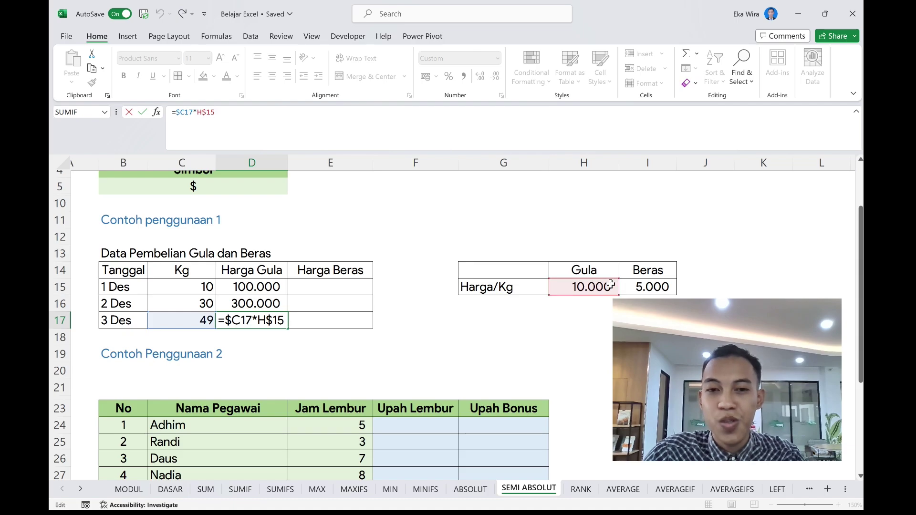
pyautogui.press('Return')
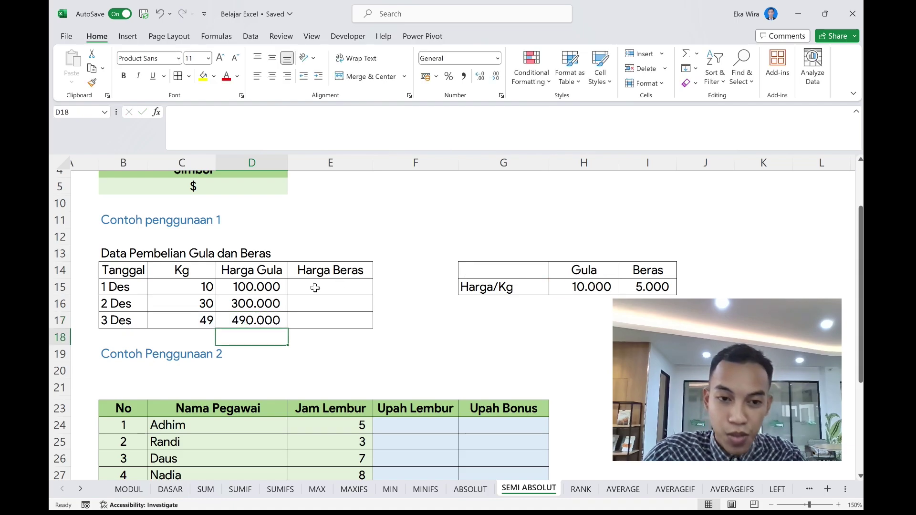
# - Fill the Harga Gula formulas in D15:D17 across into the Harga Beras column and check the references in E15
pyautogui.click(280, 284)
pyautogui.moveTo(282, 305); pyautogui.dragTo(348, 331)
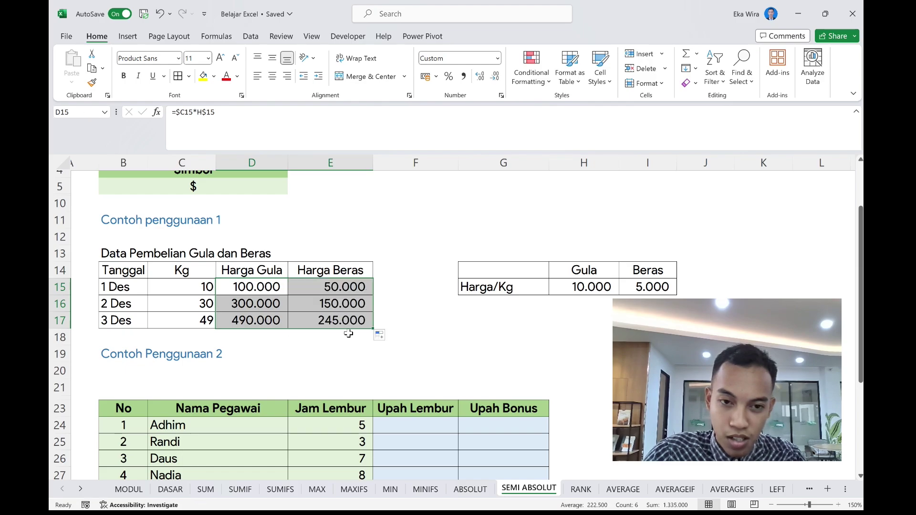
pyautogui.click(343, 285)
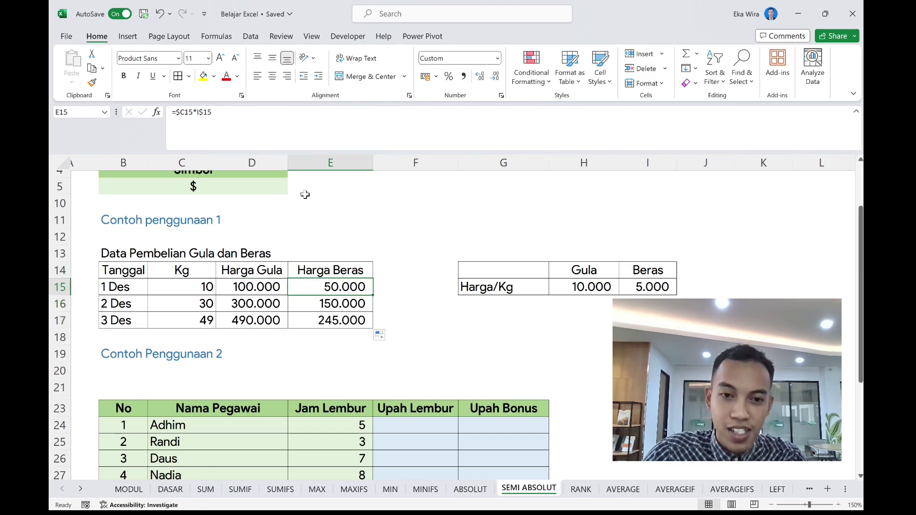
pyautogui.click(268, 140)
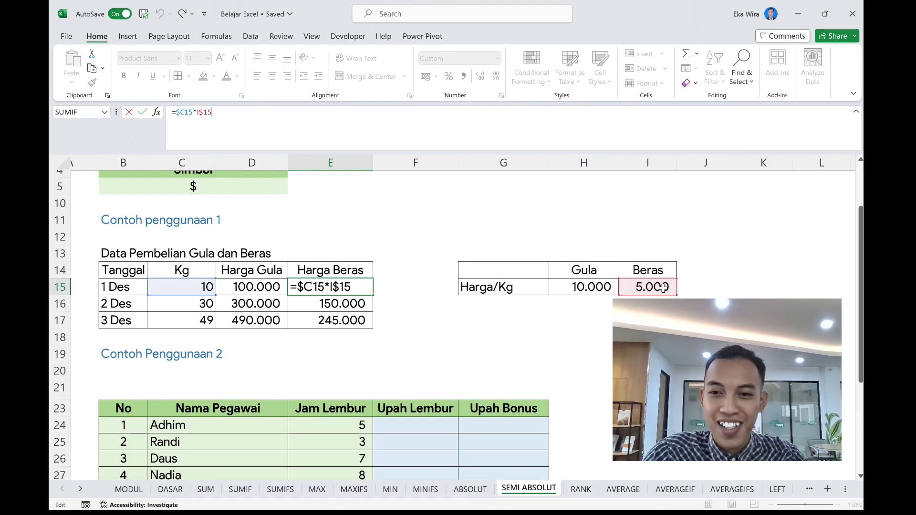
pyautogui.press('Return')
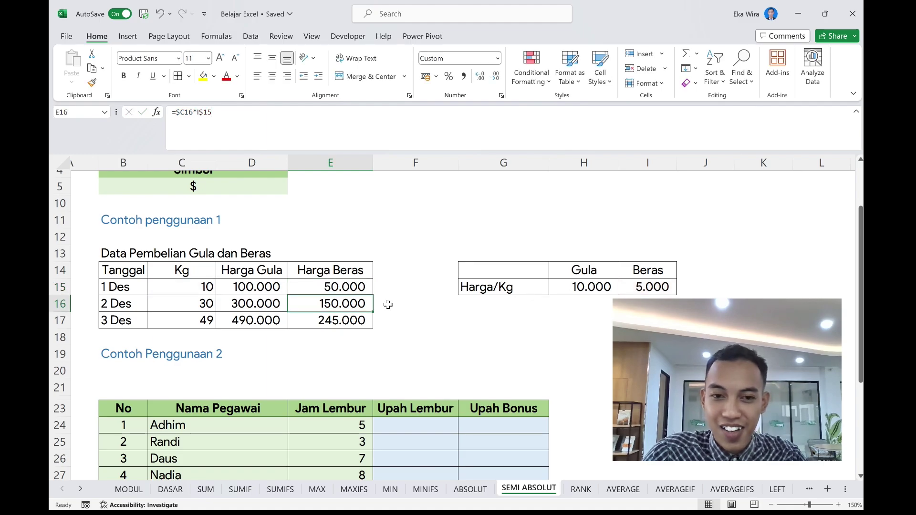
# - Check which Kg and Beras price cells the Harga Beras formulas in E17 and E16 refer to
pyautogui.doubleClick(337, 329)
pyautogui.click(336, 325)
pyautogui.click(243, 136)
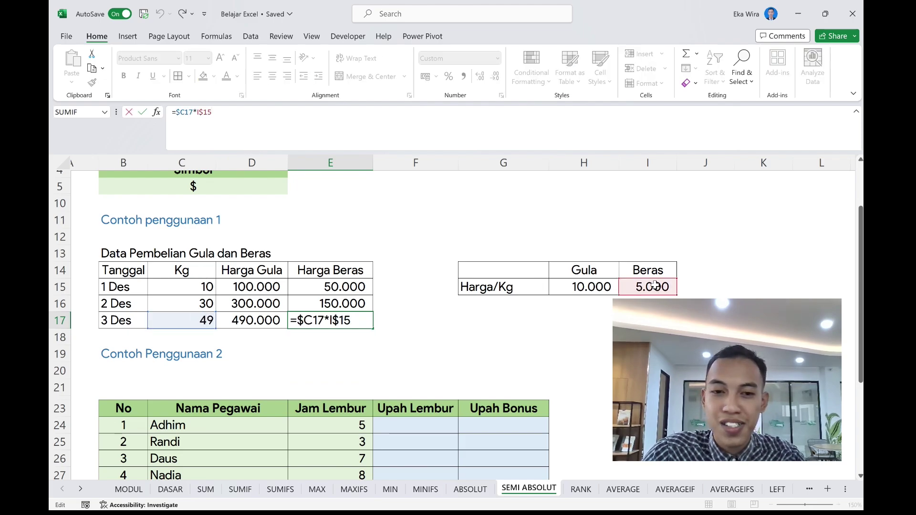
pyautogui.press('Return')
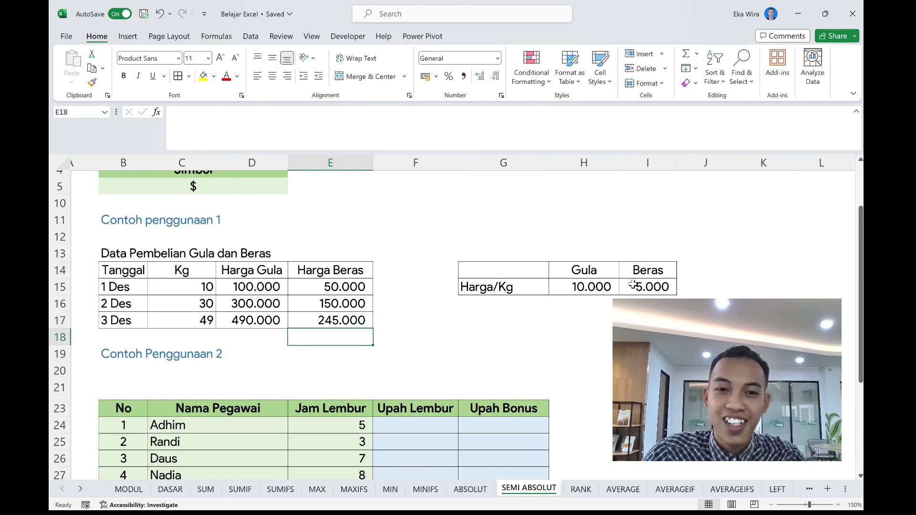
pyautogui.click(356, 299)
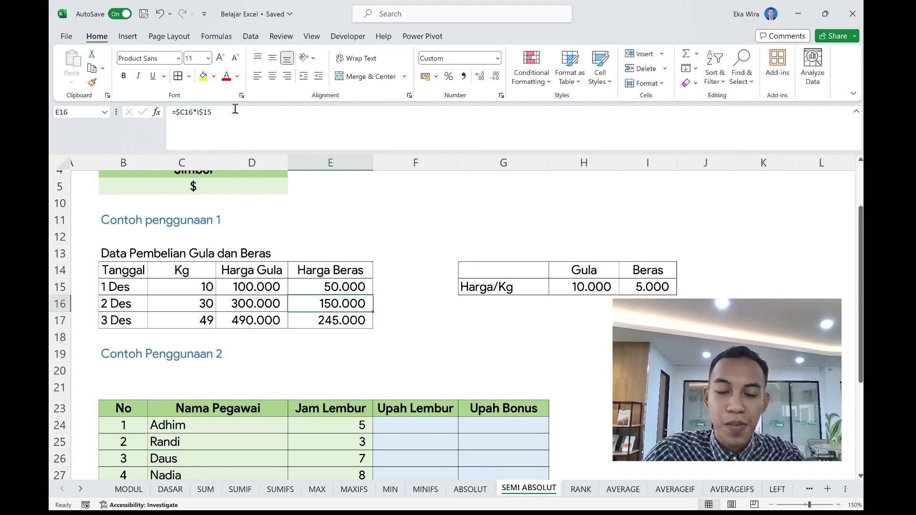
pyautogui.click(181, 111)
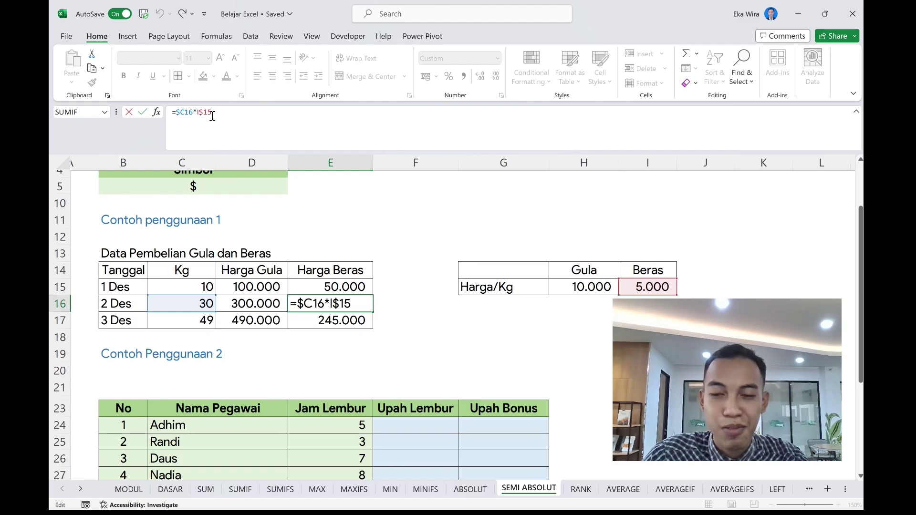
pyautogui.press('Return')
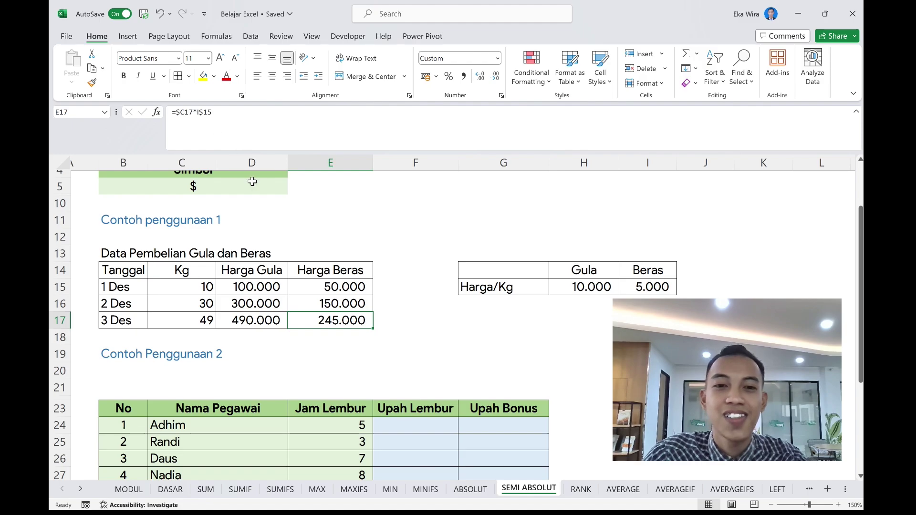
# - Start the Upah Lembur formula =E24*F37 in F24 of the second example, multiplying Jam Lembur by the Lembur/Jam rate
pyautogui.scroll(-3, 266, 225)
pyautogui.scroll(-3, 353, 293)
pyautogui.scroll(2, 353, 293)
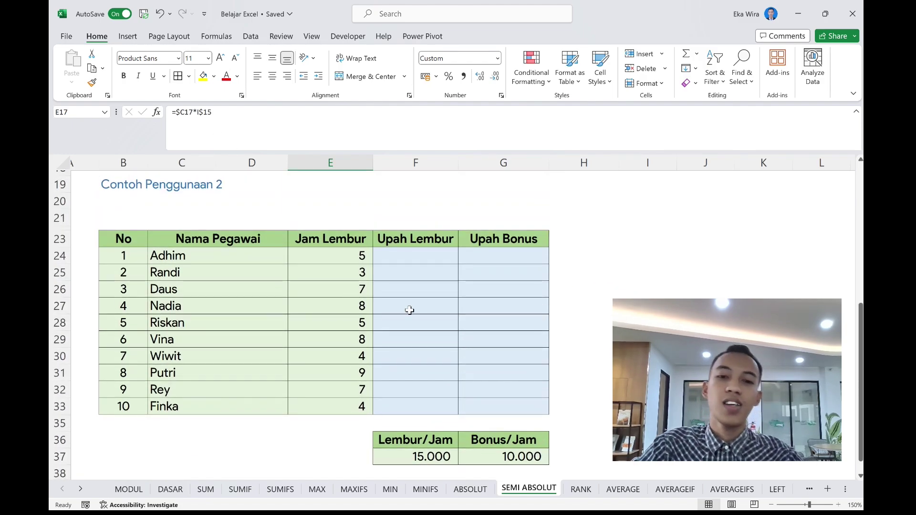
pyautogui.scroll(-1, 410, 311)
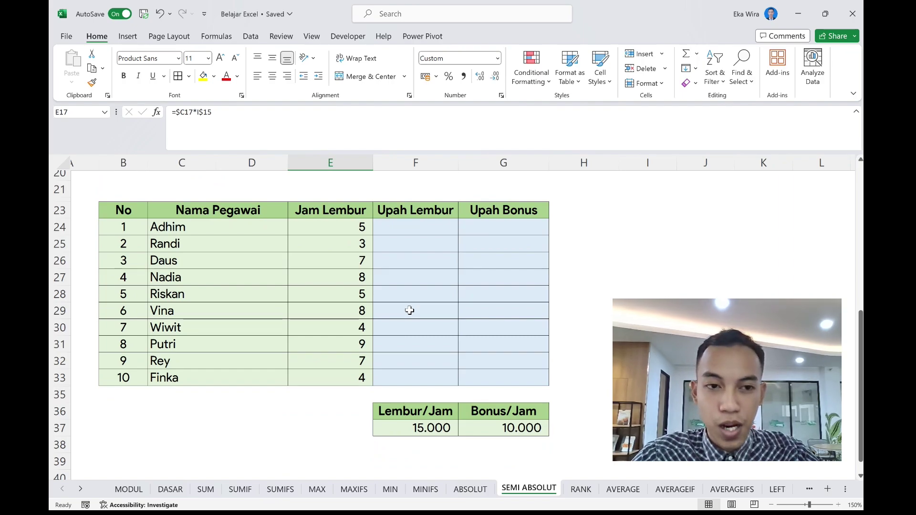
pyautogui.scroll(-1, 410, 301)
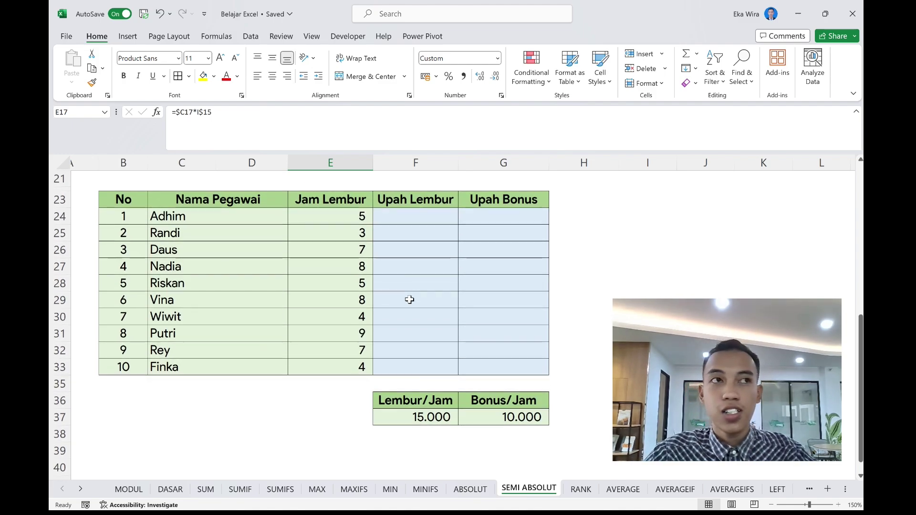
pyautogui.scroll(-1, 409, 299)
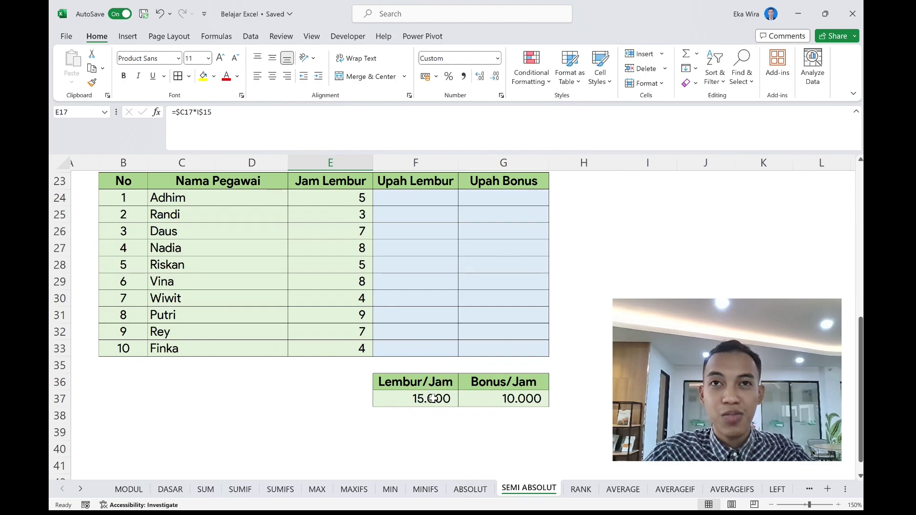
pyautogui.scroll(1, 432, 398)
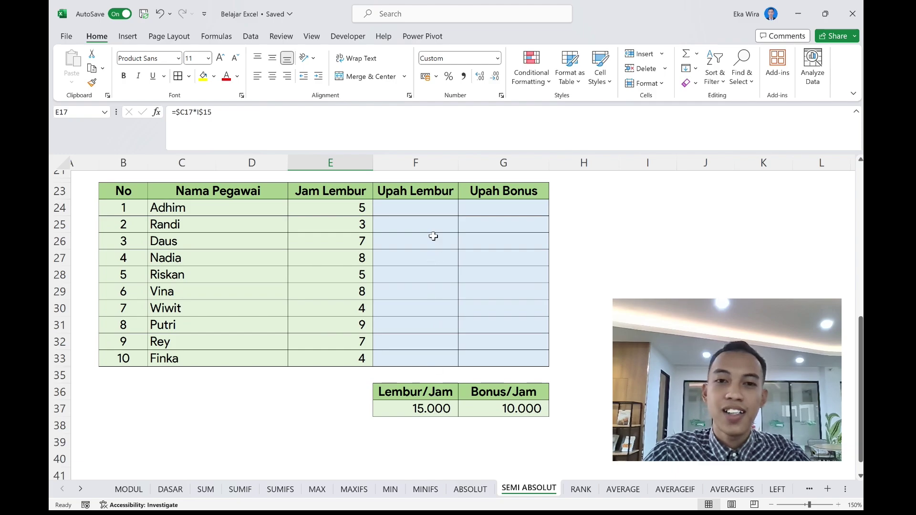
pyautogui.click(427, 210)
pyautogui.write('=')
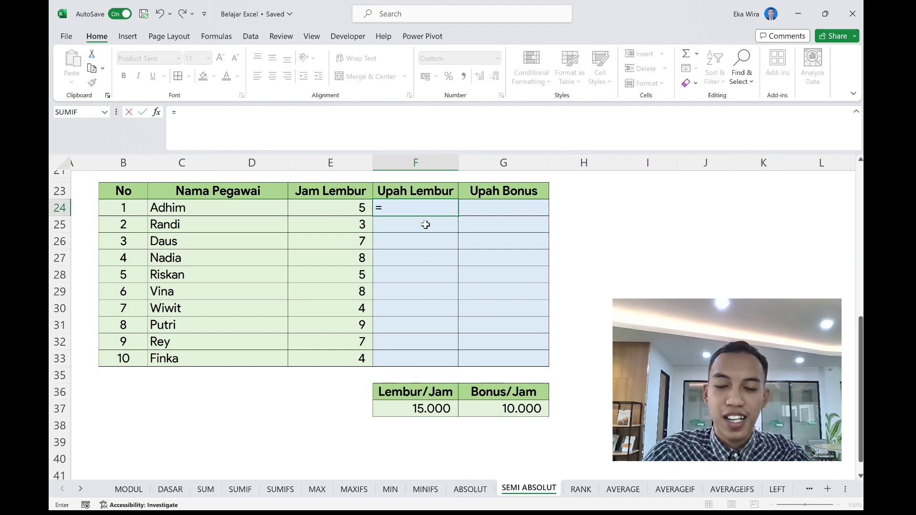
pyautogui.click(348, 202)
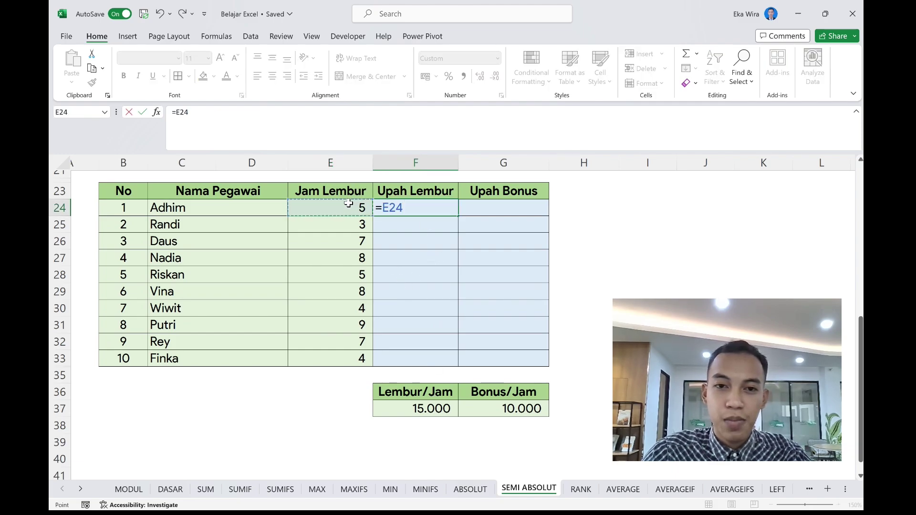
pyautogui.write('*')
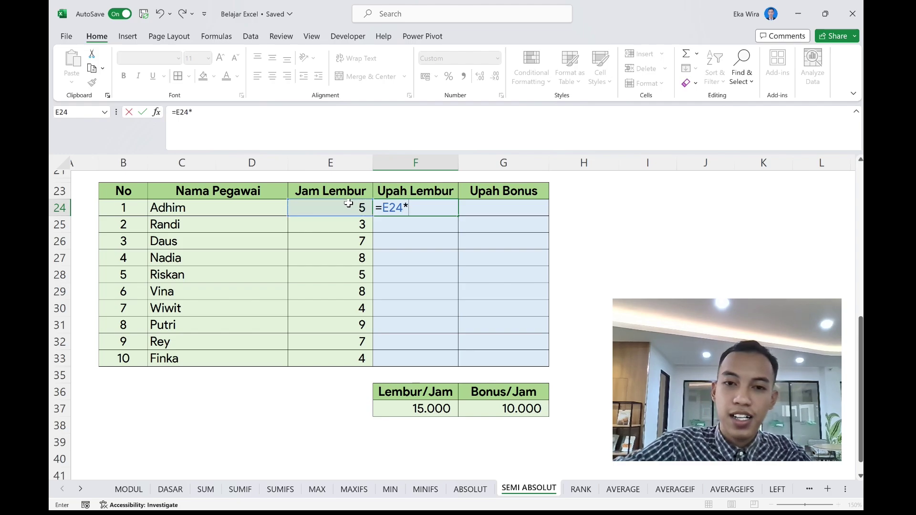
pyautogui.click(411, 405)
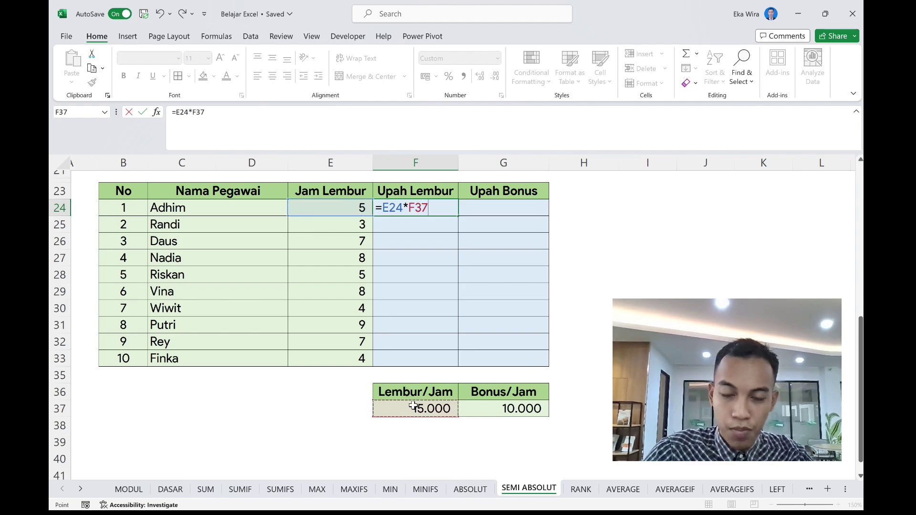
pyautogui.click(377, 124)
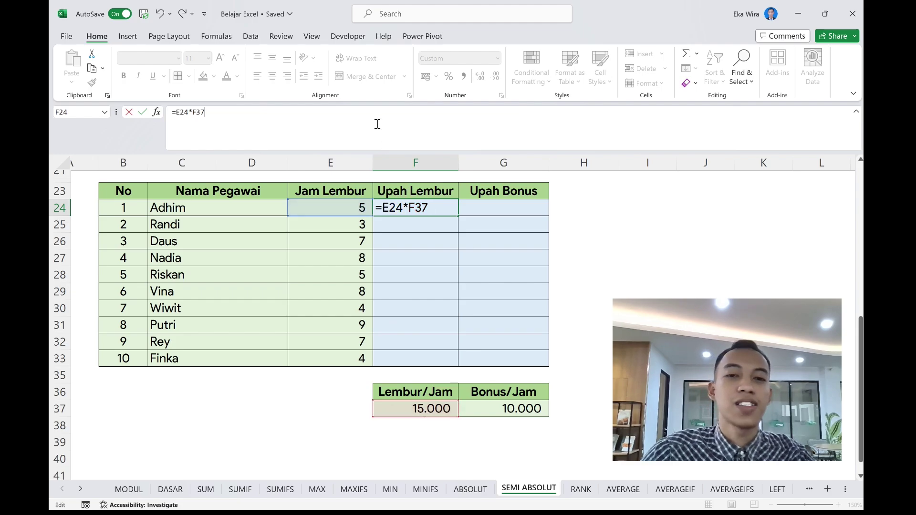
# - Change the E24 reference in the F24 formula to $E24, locking only the column
pyautogui.doubleClick(183, 114)
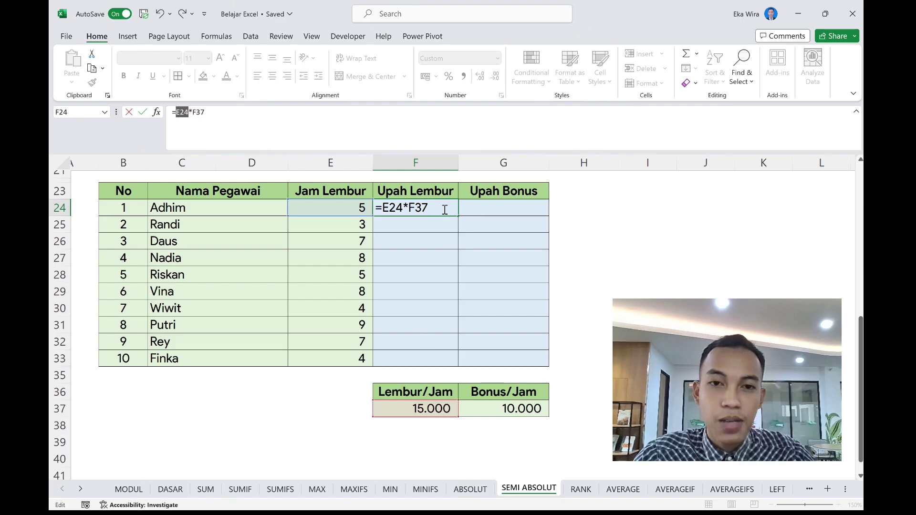
pyautogui.doubleClick(182, 113)
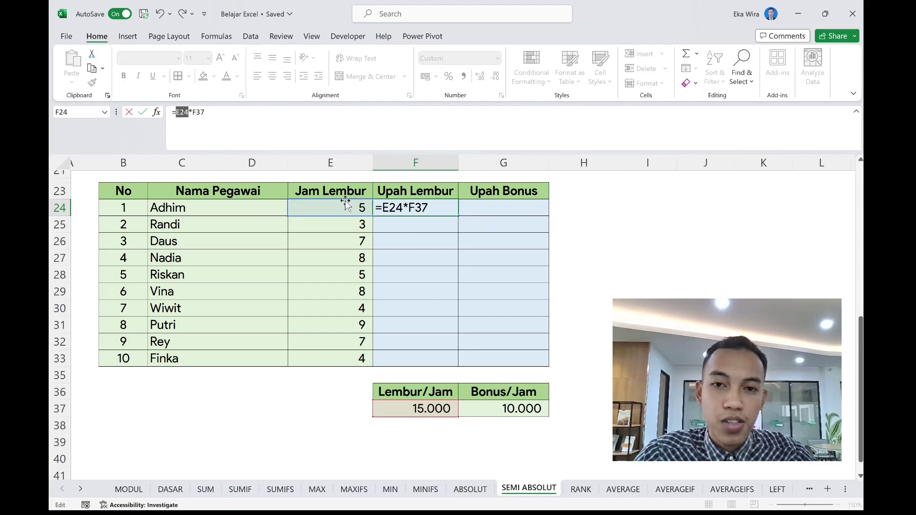
pyautogui.click(271, 135)
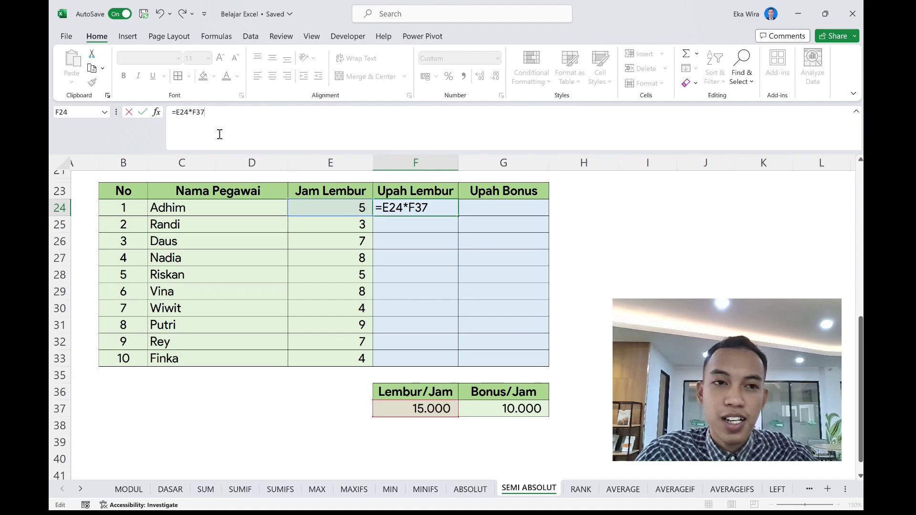
pyautogui.doubleClick(180, 112)
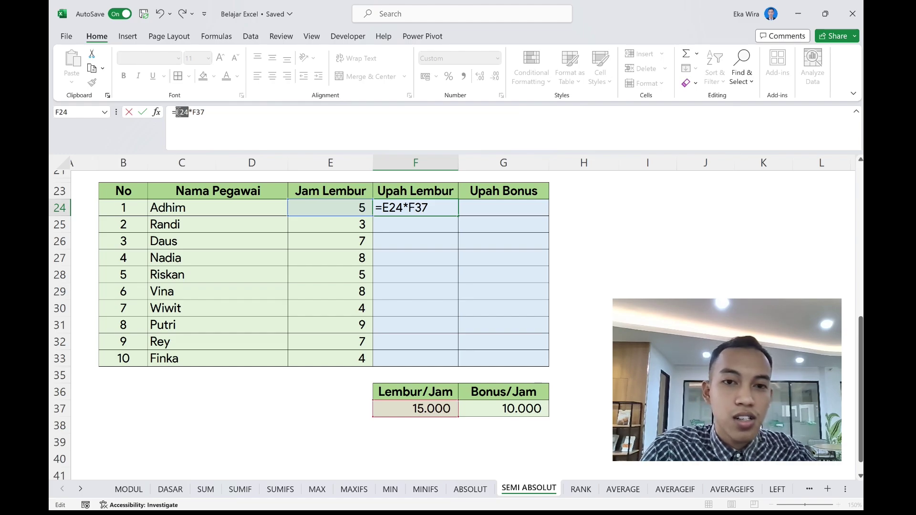
pyautogui.press('F4')
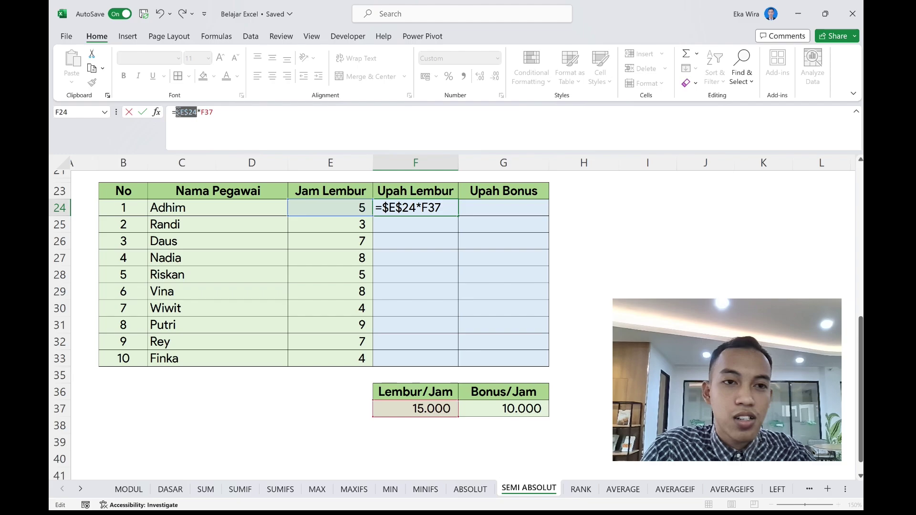
pyautogui.press('F4')
pyautogui.press('F4')
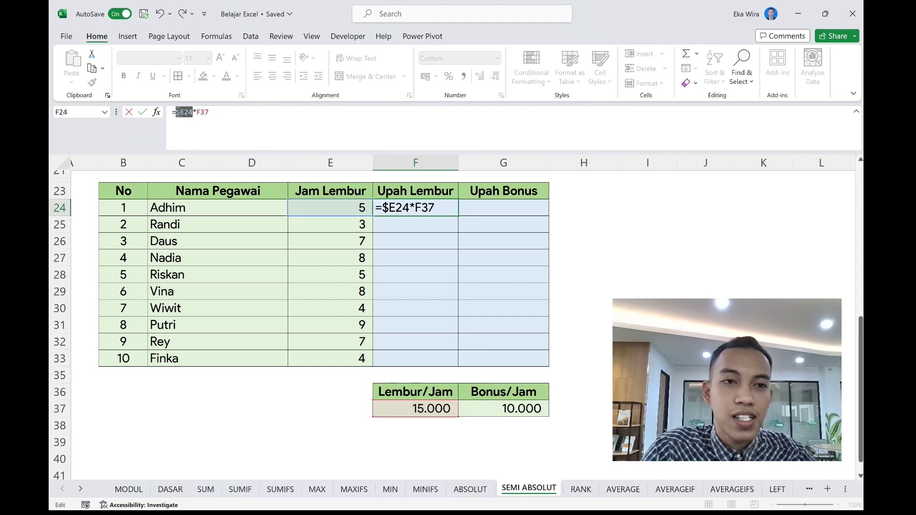
pyautogui.moveTo(188, 116)
pyautogui.mouseDown()
pyautogui.moveTo(177, 117)
pyautogui.moveTo(185, 116)
pyautogui.mouseUp()
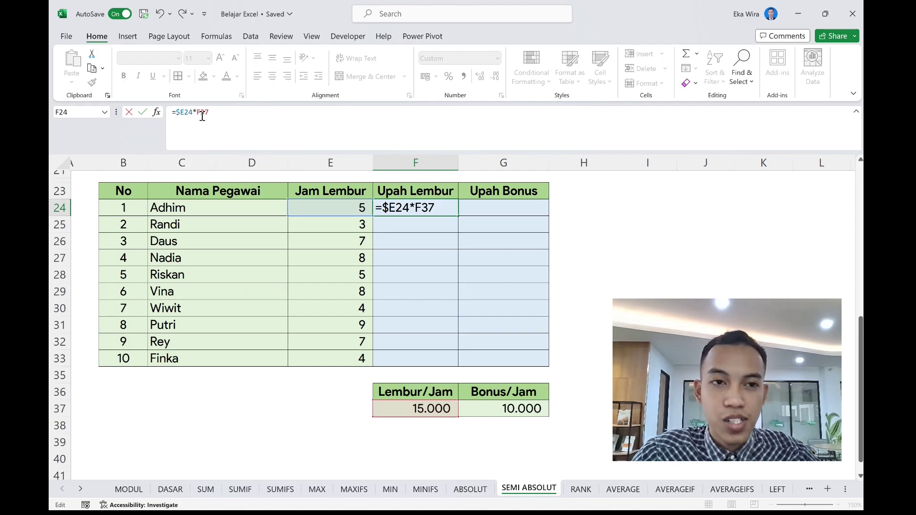
# - Change the F37 reference in the F24 formula to F$37, locking only the row, and enter =$E24*F$37
pyautogui.doubleClick(202, 117)
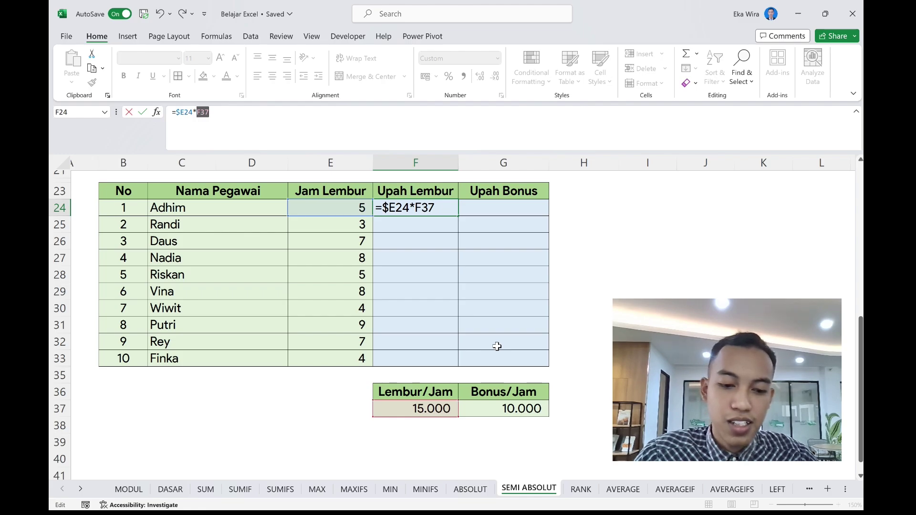
pyautogui.press('F4')
pyautogui.press('F4')
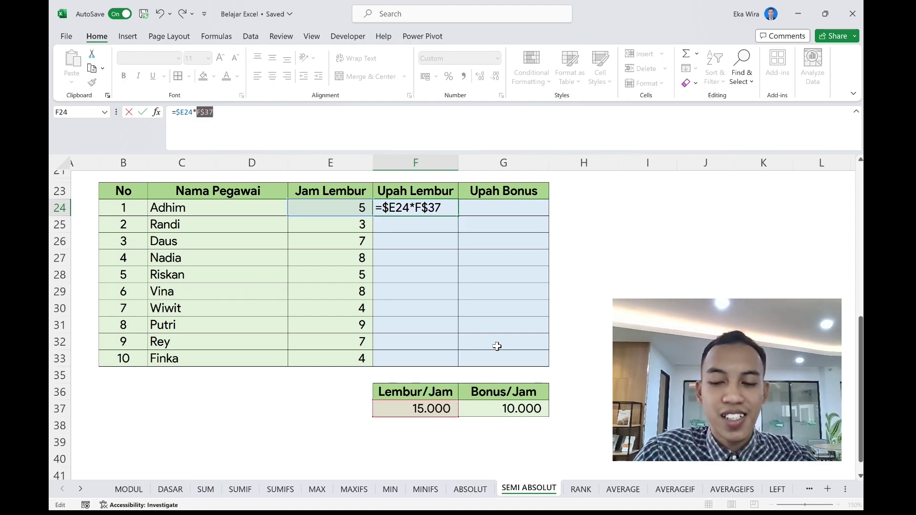
pyautogui.press('Return')
# - Extend the Jam Lembur header in E23 to read Jam Lembur dan Bonus
pyautogui.click(331, 186)
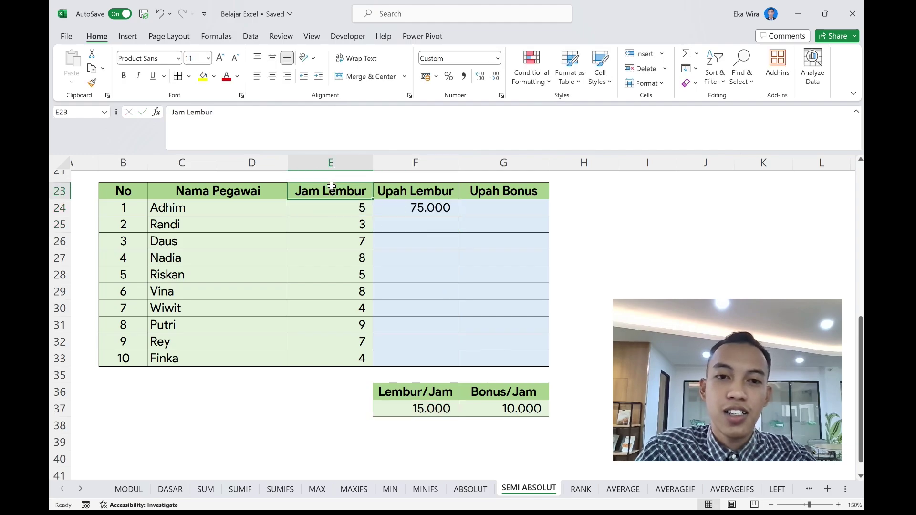
pyautogui.click(214, 119)
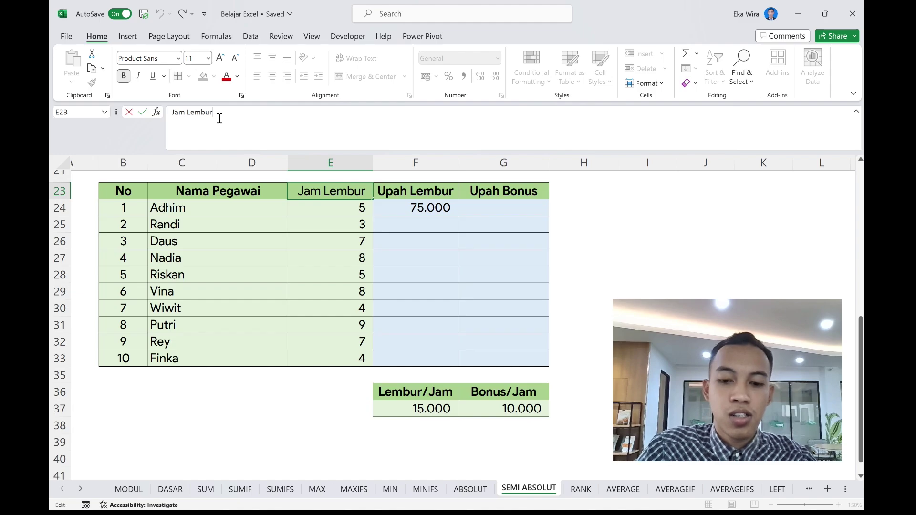
pyautogui.write('dan Bonus')
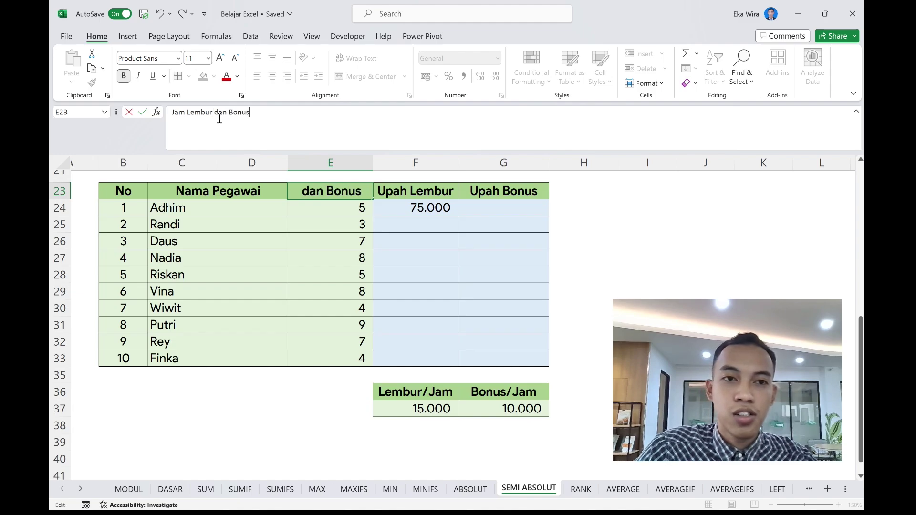
pyautogui.press('Return')
# - Fill the F24 formula across the Upah Lembur and Upah Bonus columns through G33 and check the references in G33
pyautogui.click(448, 206)
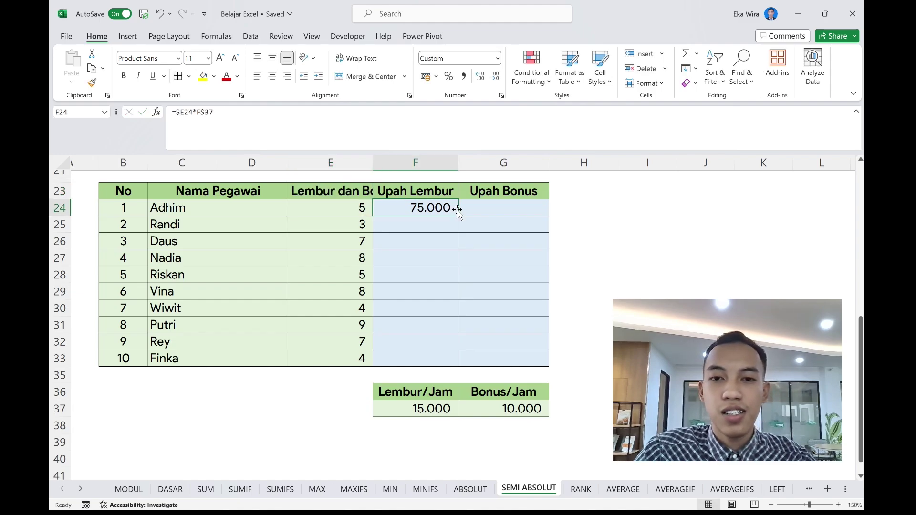
pyautogui.moveTo(458, 215); pyautogui.dragTo(536, 370)
pyautogui.click(534, 355)
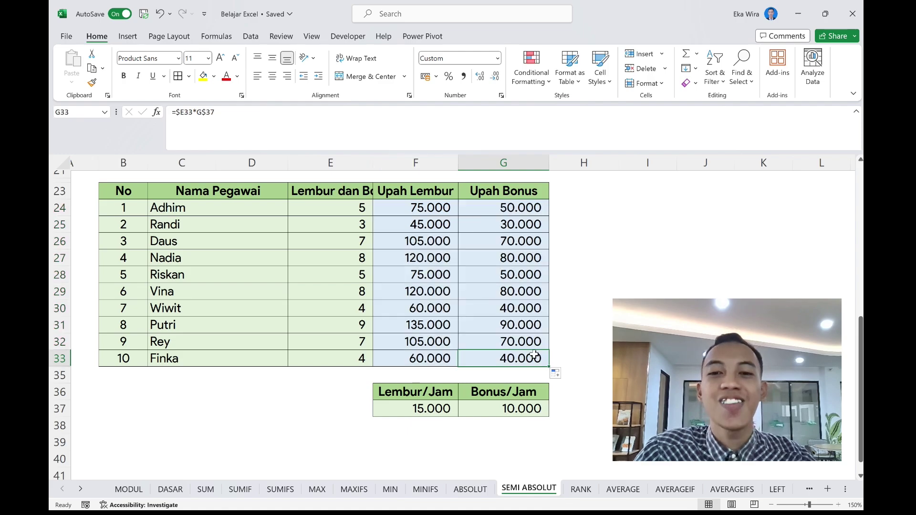
pyautogui.click(389, 125)
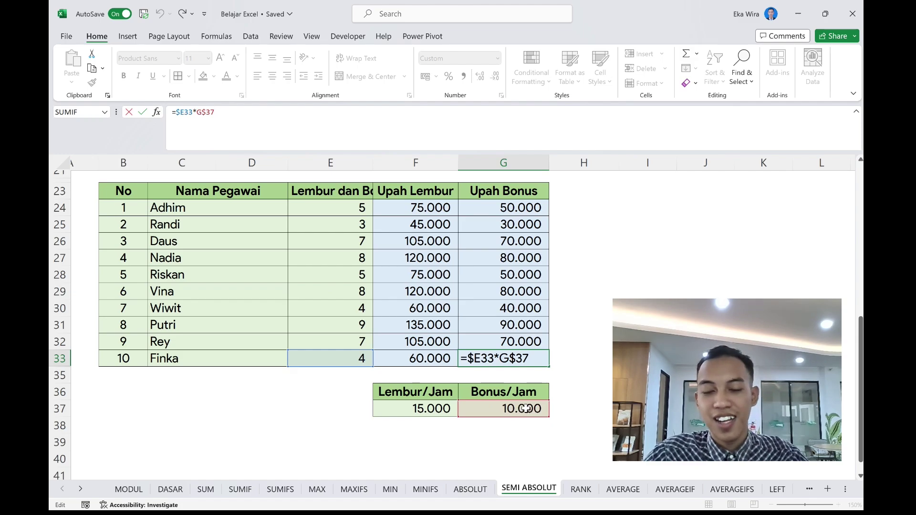
pyautogui.press('Return')
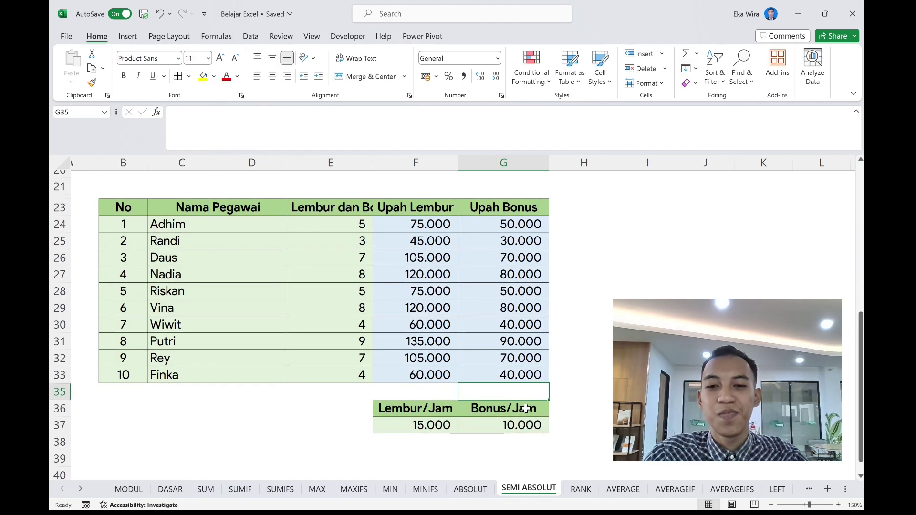
# - Review the completed sugar and rice price table and the overtime and bonus pay table on the SEMI ABSOLUT sheet
pyautogui.scroll(5, 525, 408)
pyautogui.scroll(1, 525, 408)
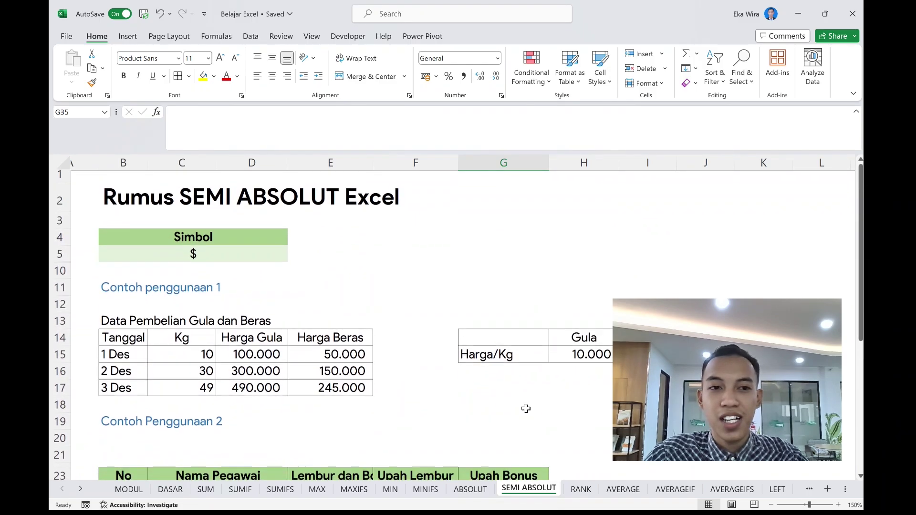
pyautogui.scroll(1, 525, 408)
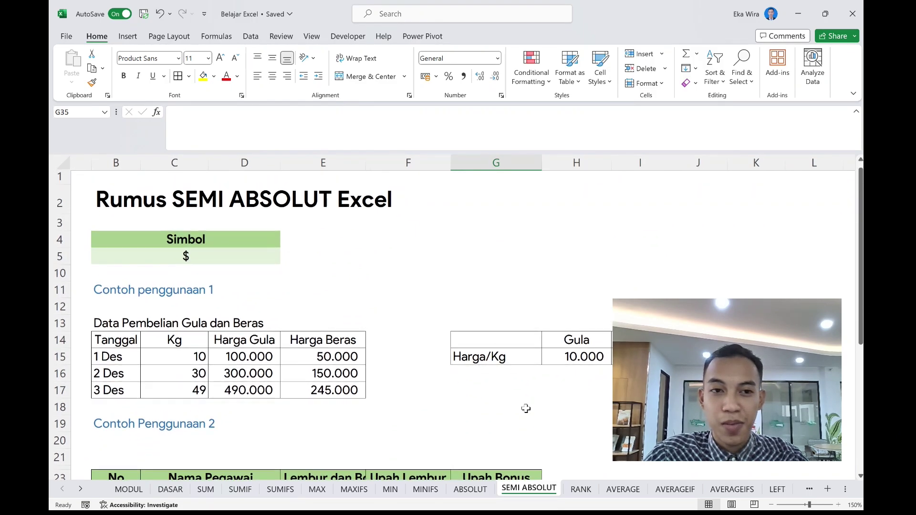
pyautogui.scroll(-1, 525, 408)
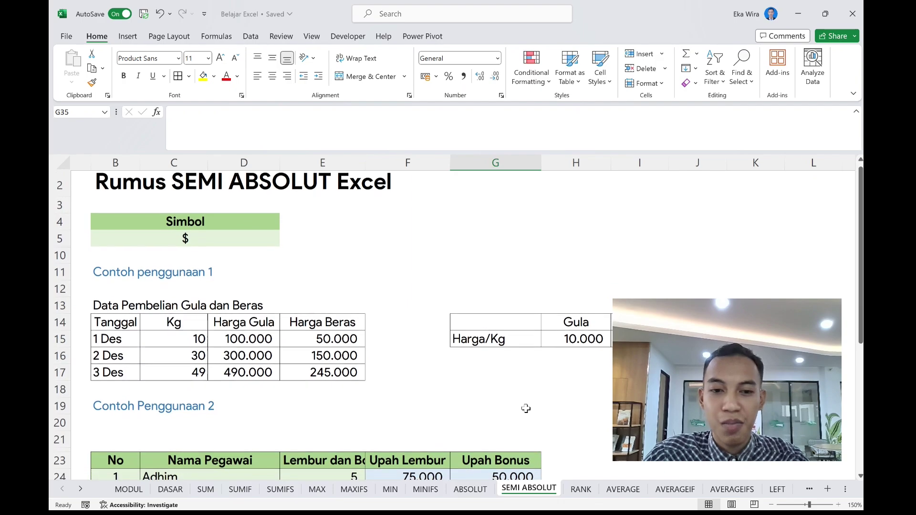
pyautogui.scroll(-5, 526, 408)
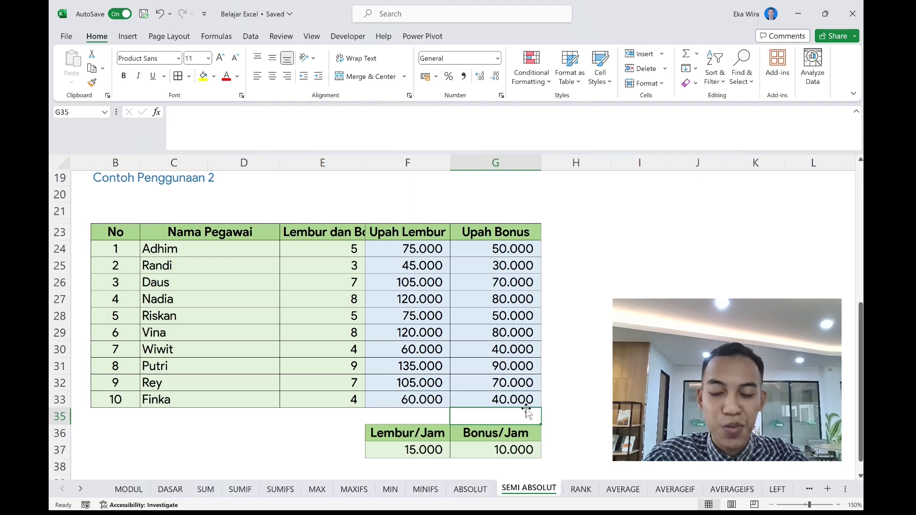
pyautogui.scroll(1, 526, 410)
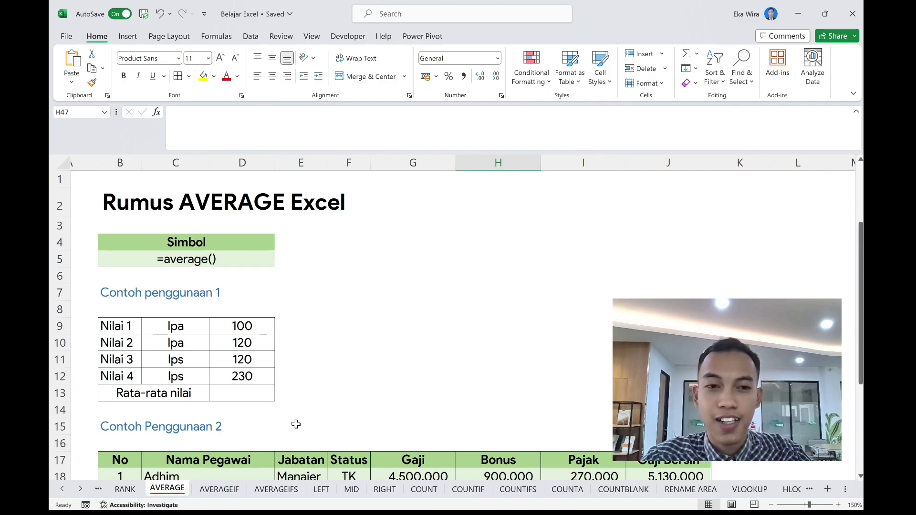
pyautogui.scroll(-1, 296, 424)
pyautogui.scroll(1, 295, 424)
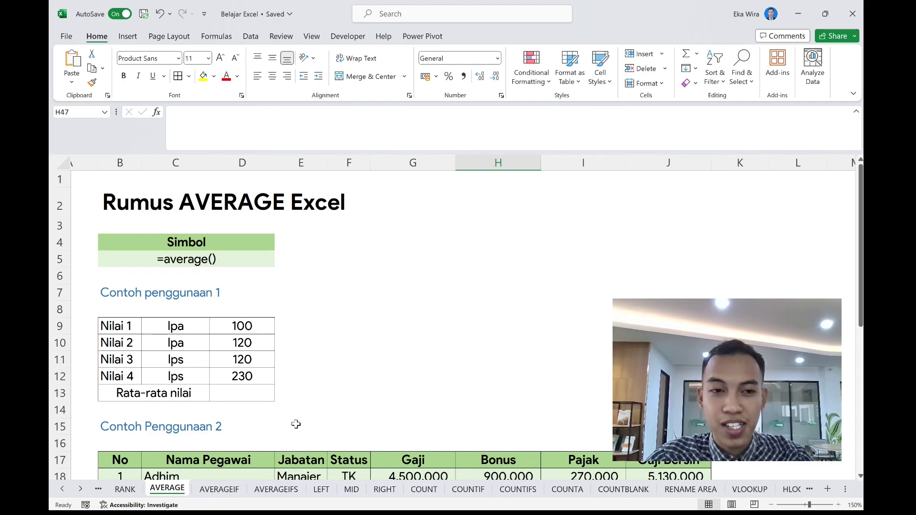
pyautogui.scroll(-1, 296, 424)
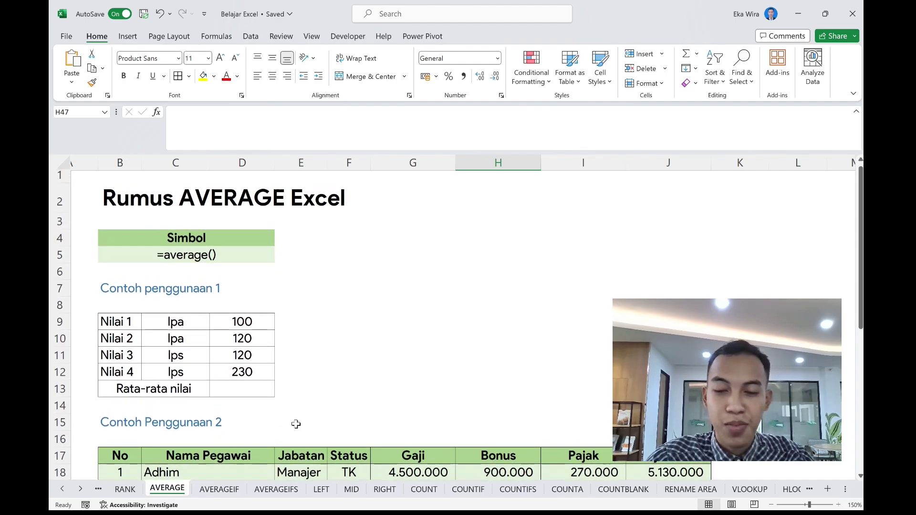
pyautogui.scroll(1, 315, 383)
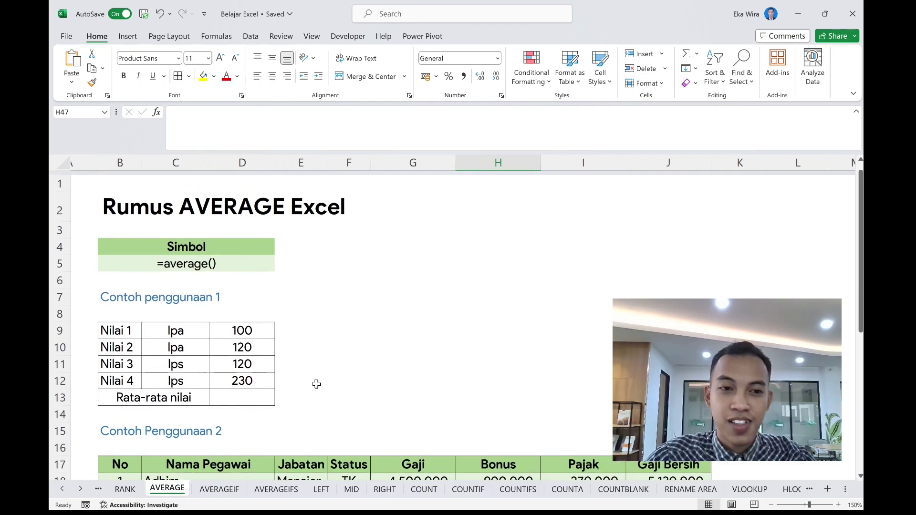
pyautogui.scroll(-1, 316, 384)
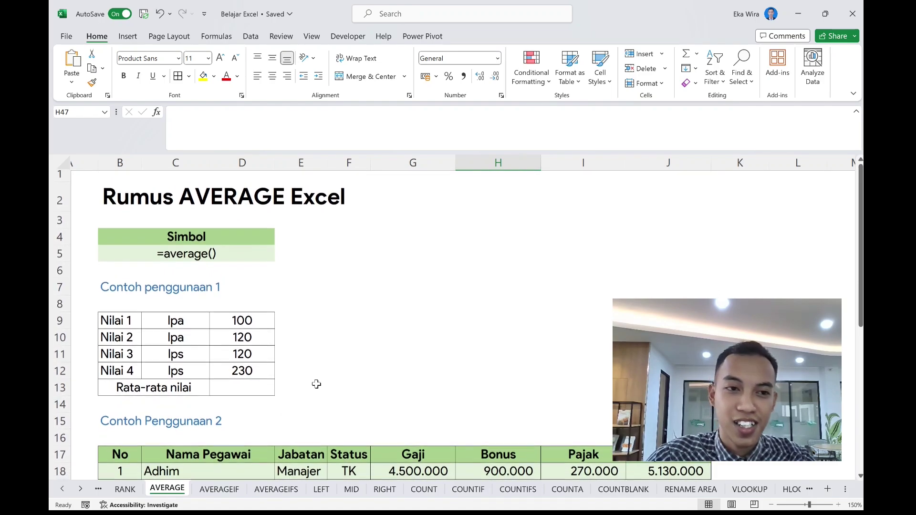
pyautogui.hscroll(1, 316, 384)
pyautogui.scroll(-1, 317, 384)
pyautogui.scroll(1, 317, 384)
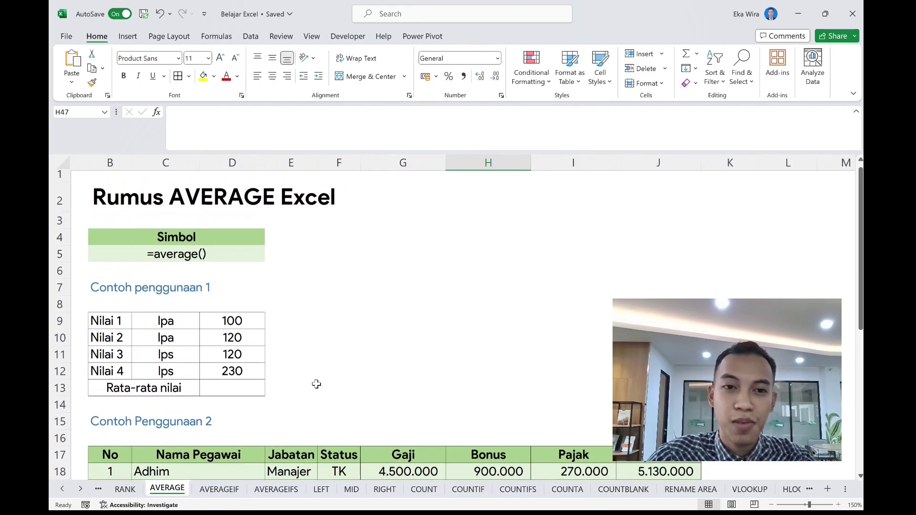
pyautogui.hscroll(1, 317, 384)
pyautogui.scroll(1, 316, 384)
pyautogui.scroll(-1, 316, 383)
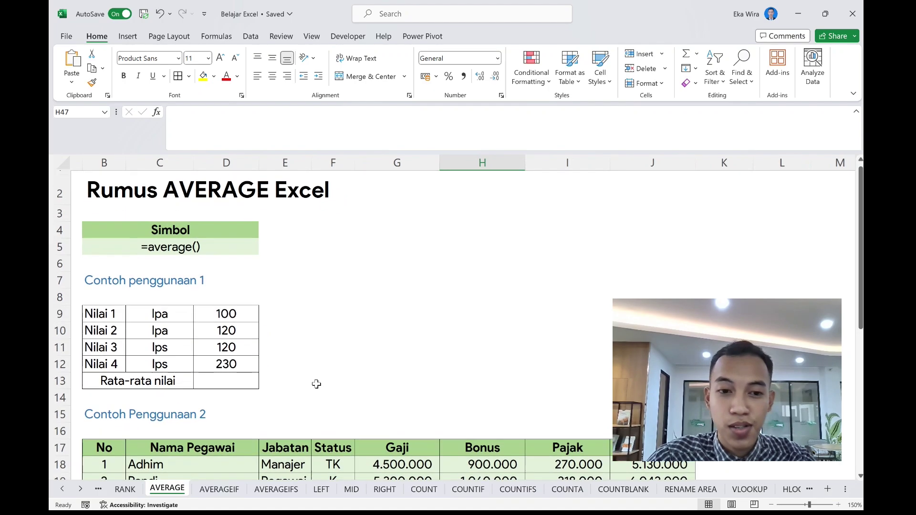
pyautogui.scroll(-1, 316, 384)
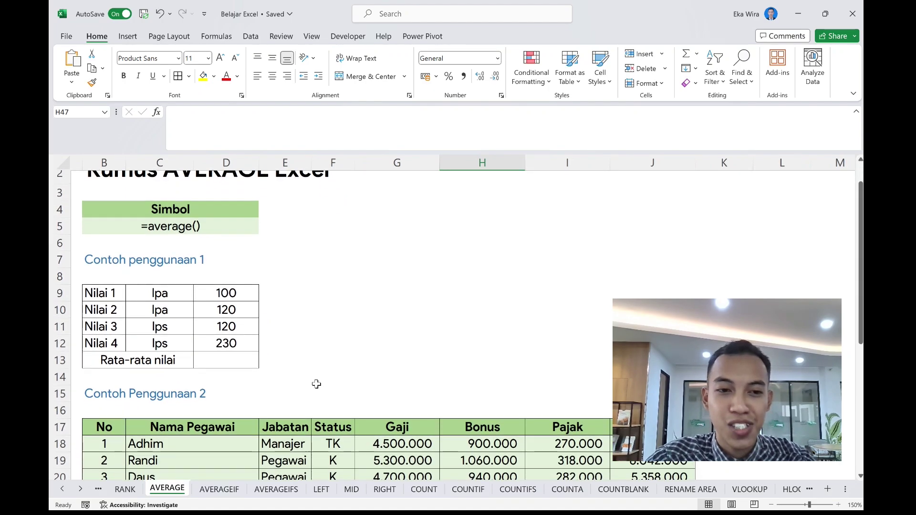
# - Calculate the Rata-rata nilai in D13 with the formula =AVERAGE(D9:D12) and check the entered formula
pyautogui.click(250, 362)
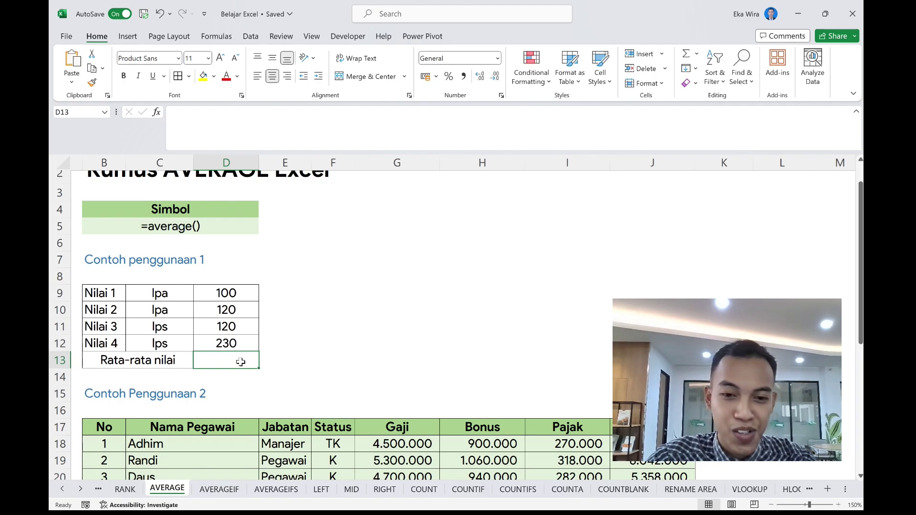
pyautogui.write('=')
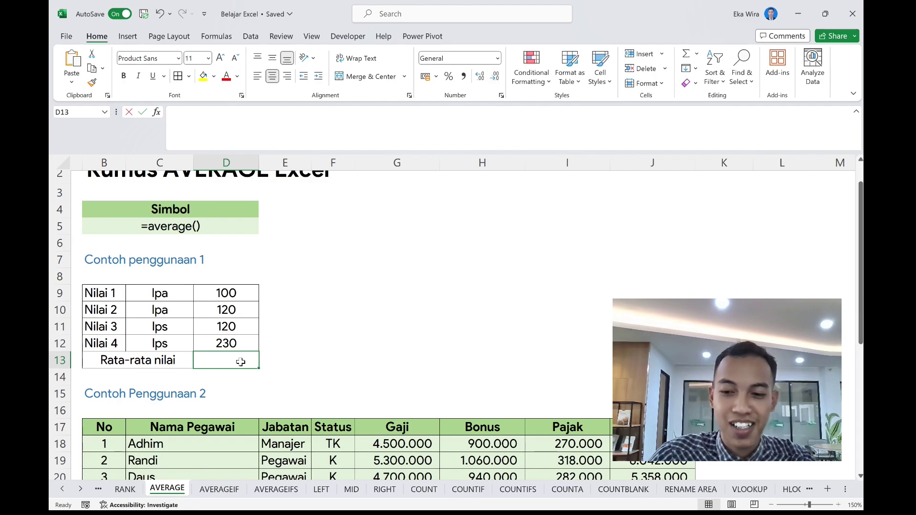
pyautogui.write('va')
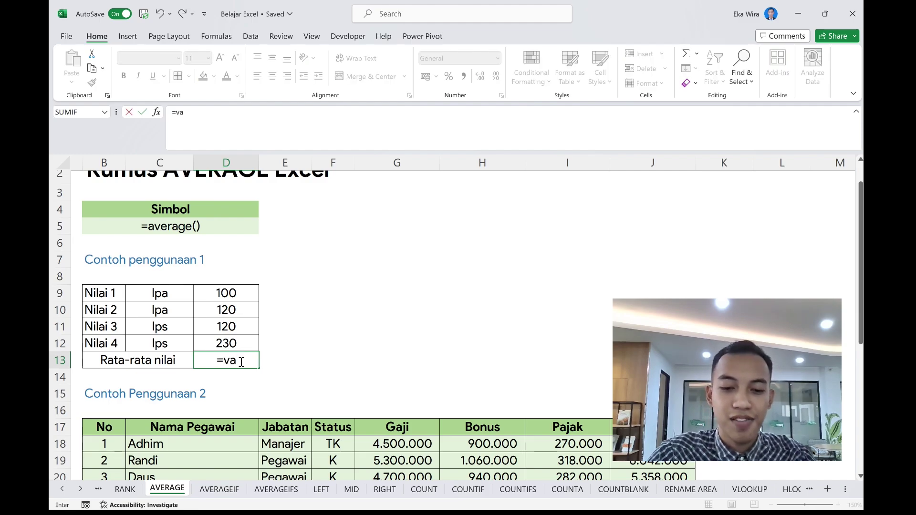
pyautogui.press('BackSpace')
pyautogui.press('BackSpace')
pyautogui.write('avera')
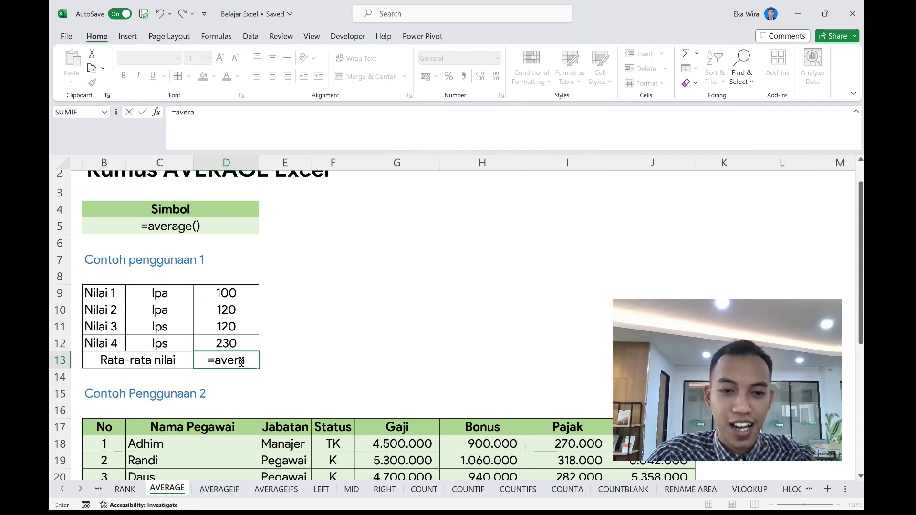
pyautogui.press('Tab')
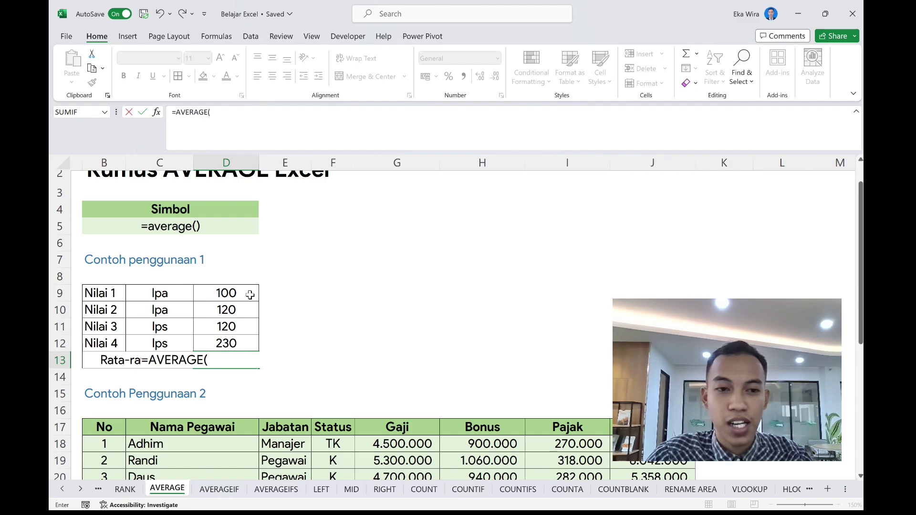
pyautogui.moveTo(250, 295); pyautogui.dragTo(254, 347)
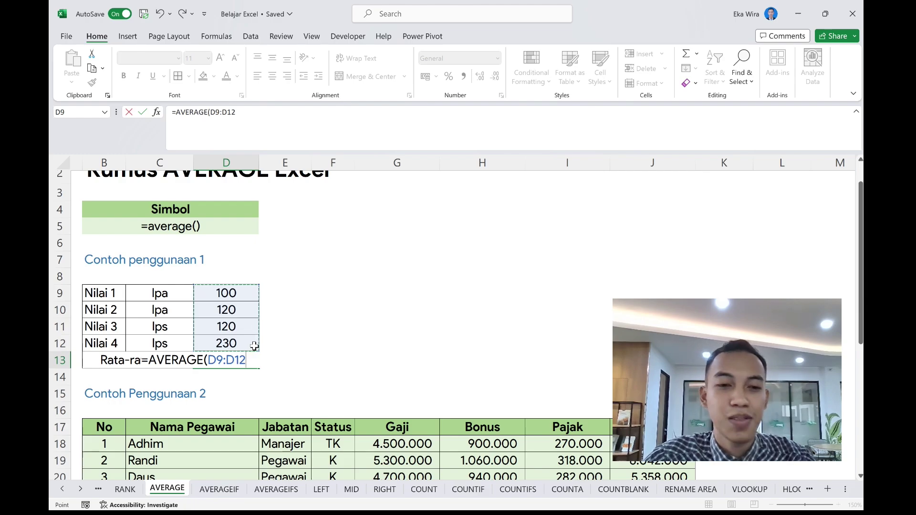
pyautogui.write(')')
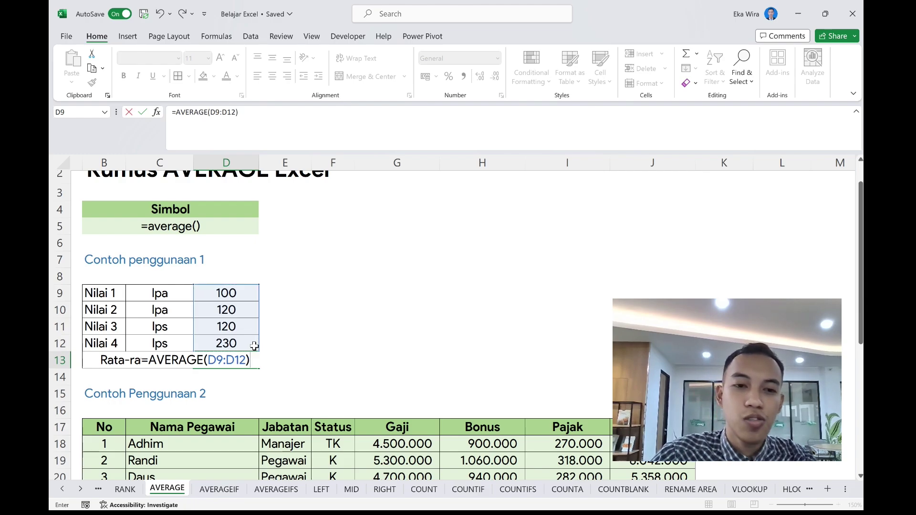
pyautogui.press('Return')
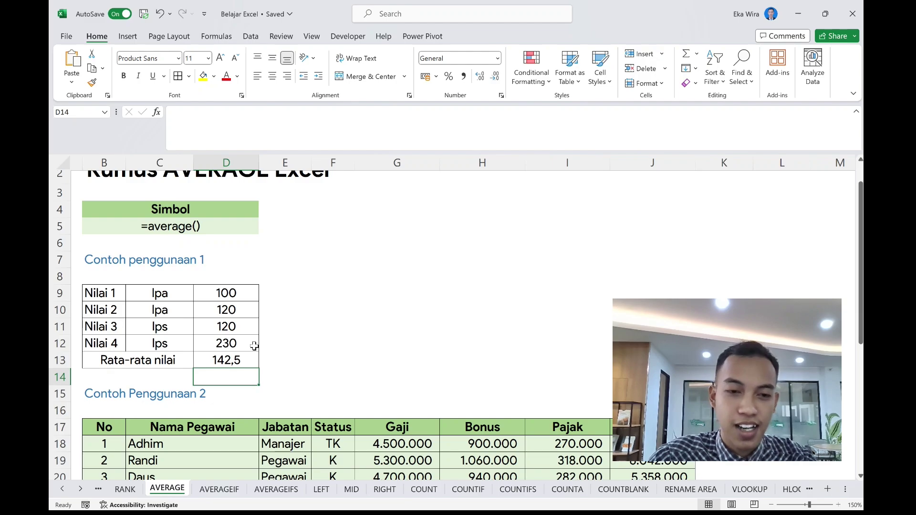
pyautogui.click(241, 361)
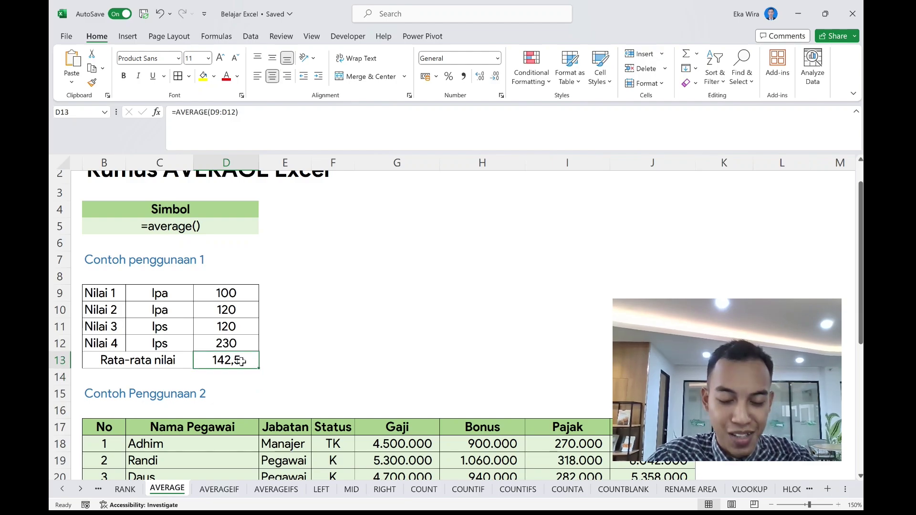
# - Change the B41 heading above the averages block below the employee table to Penggunaan Average
pyautogui.scroll(1, 242, 361)
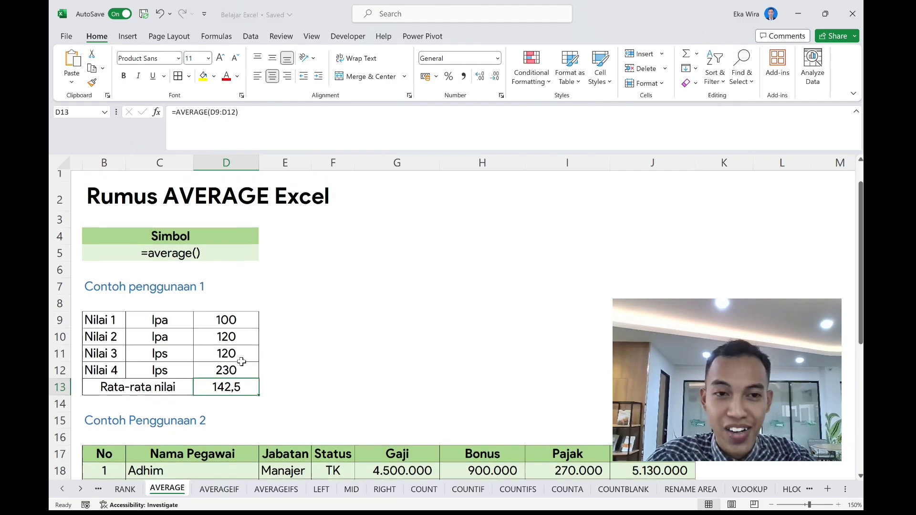
pyautogui.scroll(-2, 242, 361)
pyautogui.scroll(1, 242, 361)
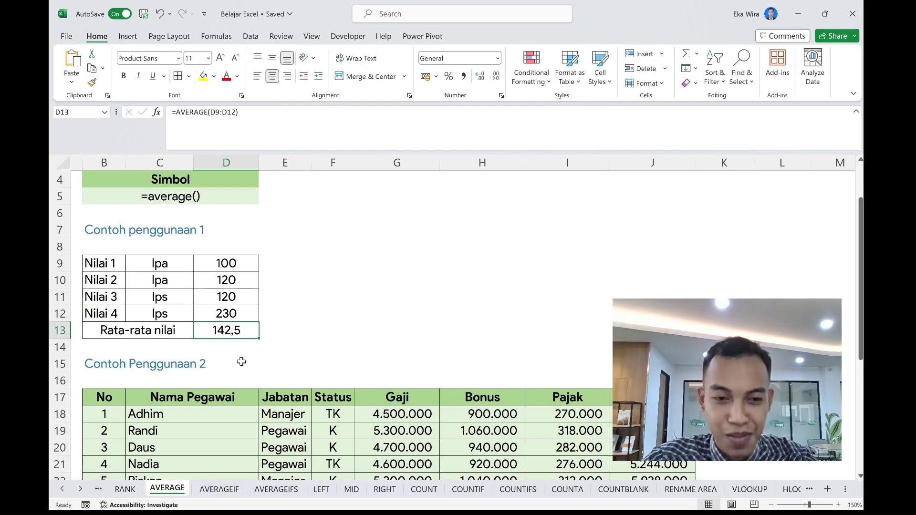
pyautogui.scroll(-3, 242, 362)
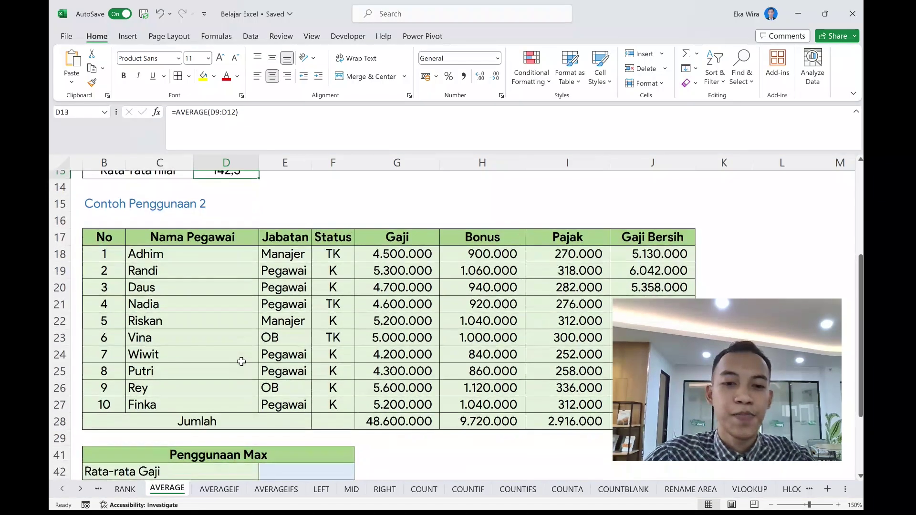
pyautogui.scroll(1, 242, 361)
pyautogui.scroll(-2, 242, 361)
pyautogui.scroll(-1, 242, 361)
pyautogui.scroll(1, 268, 392)
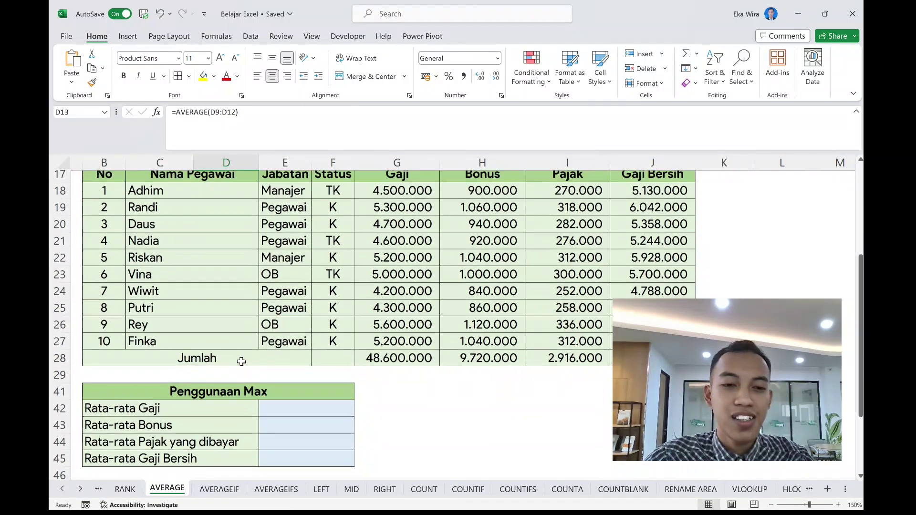
pyautogui.click(260, 406)
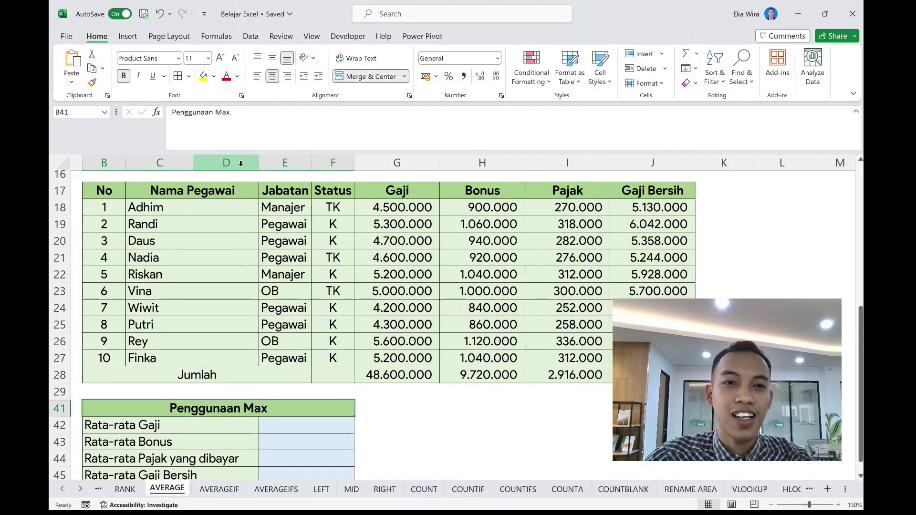
pyautogui.click(251, 112)
pyautogui.press('BackSpace')
pyautogui.press('BackSpace')
pyautogui.press('BackSpace')
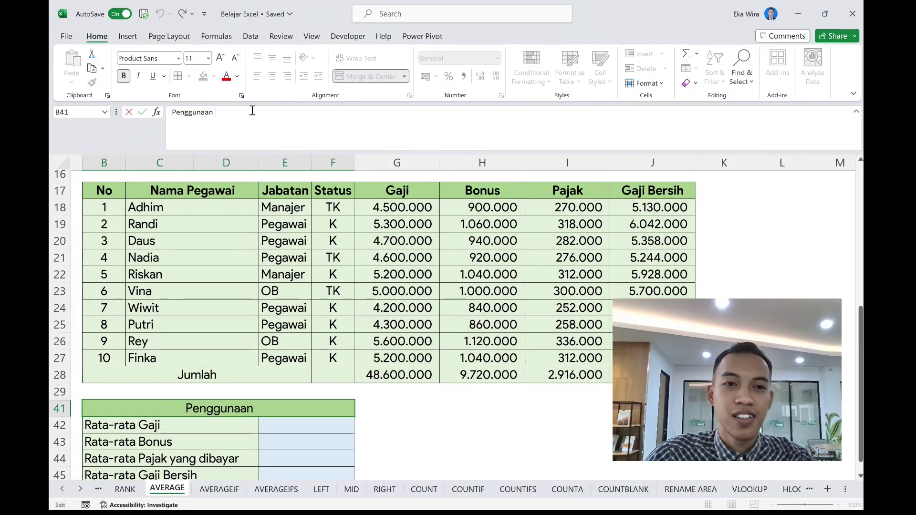
pyautogui.write('Aver')
pyautogui.write('age')
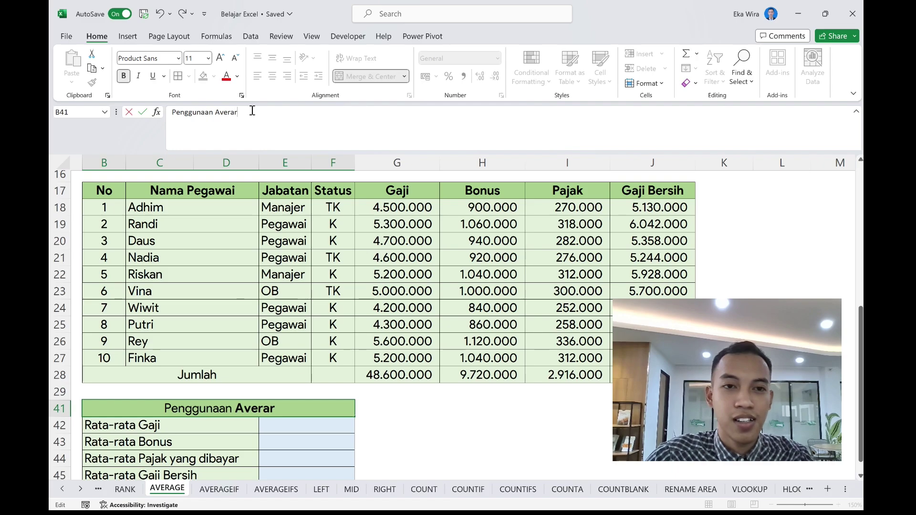
pyautogui.press('Return')
# - Calculate the Rata-rata Gaji in E42 with the formula =AVERAGE(G18:G27)
pyautogui.scroll(-1, 328, 345)
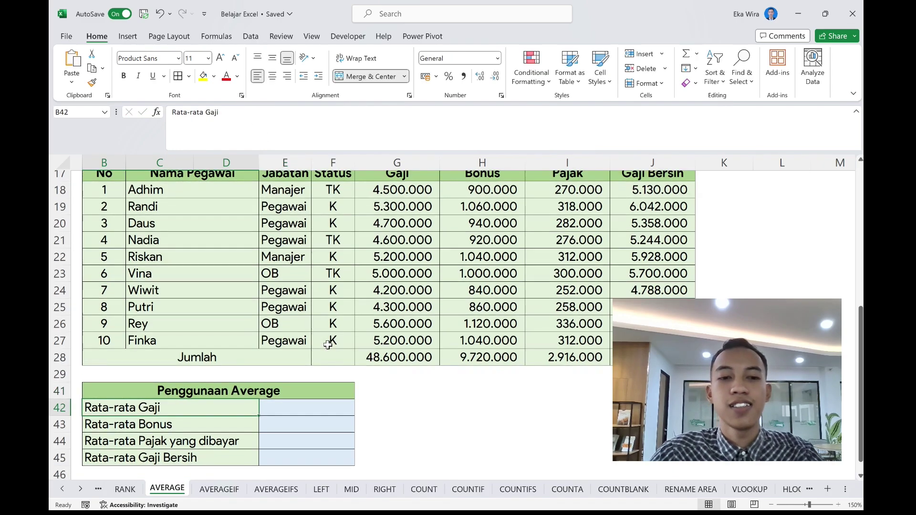
pyautogui.scroll(1, 320, 396)
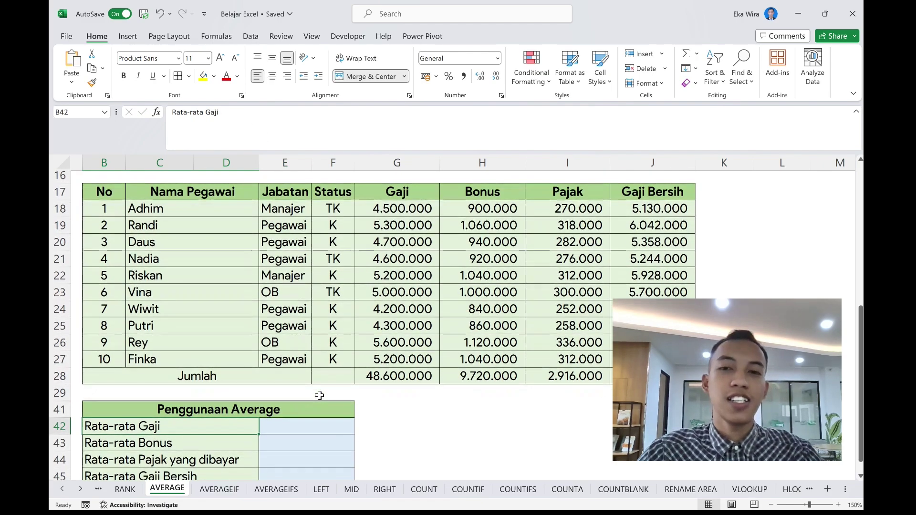
pyautogui.moveTo(317, 414); pyautogui.dragTo(319, 471)
pyautogui.click(318, 417)
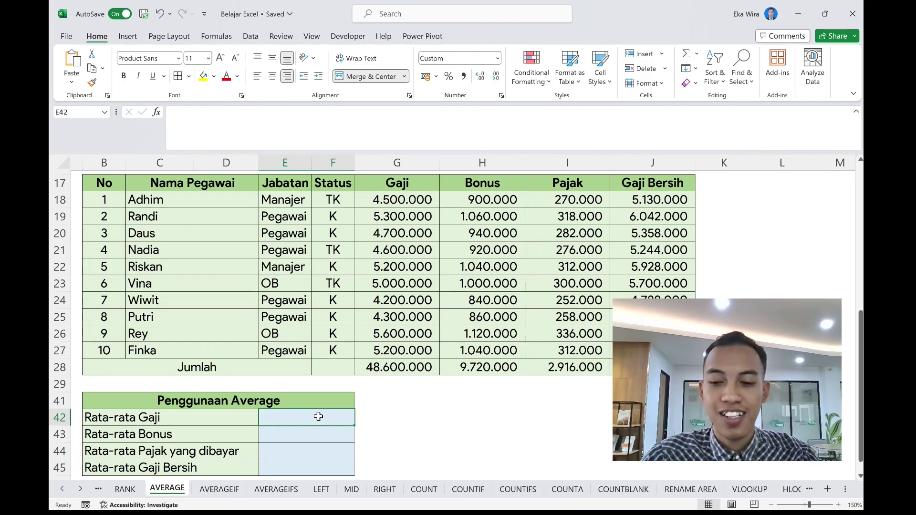
pyautogui.write('=v')
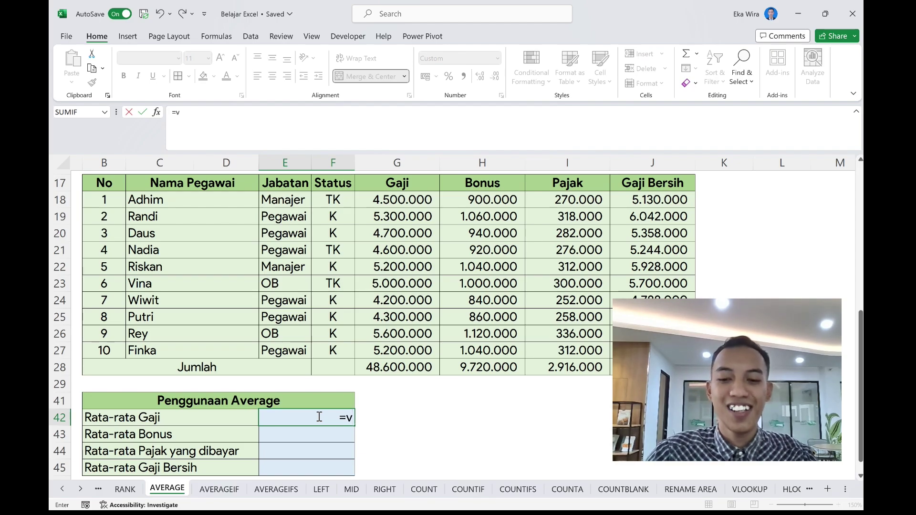
pyautogui.write('veg')
pyautogui.press('BackSpace')
pyautogui.write('rage')
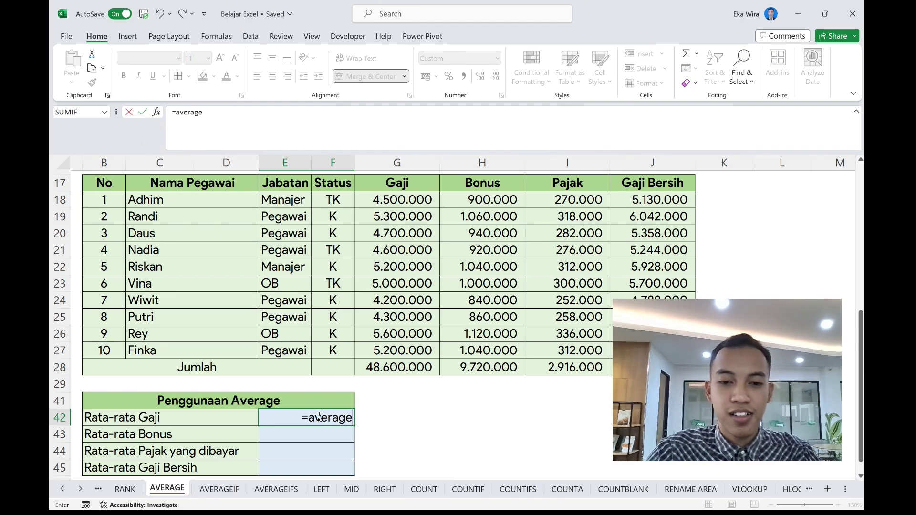
pyautogui.press('Tab')
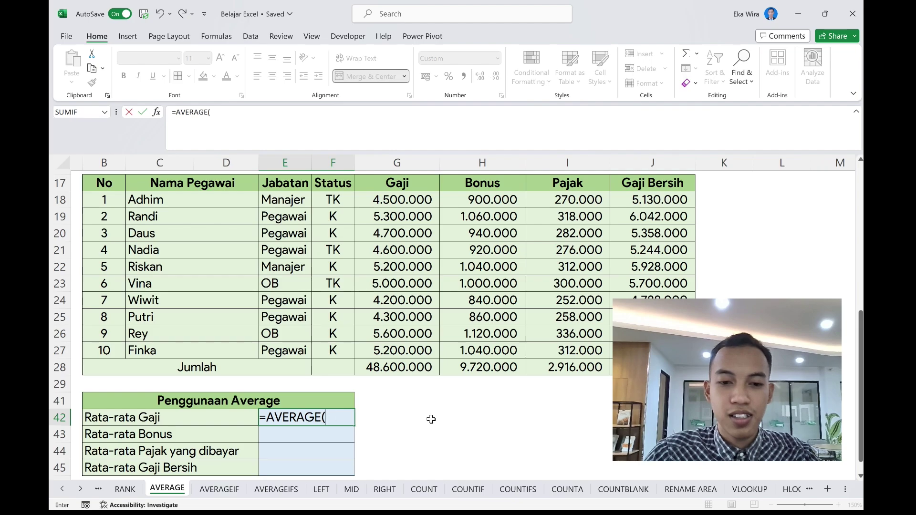
pyautogui.scroll(1, 413, 405)
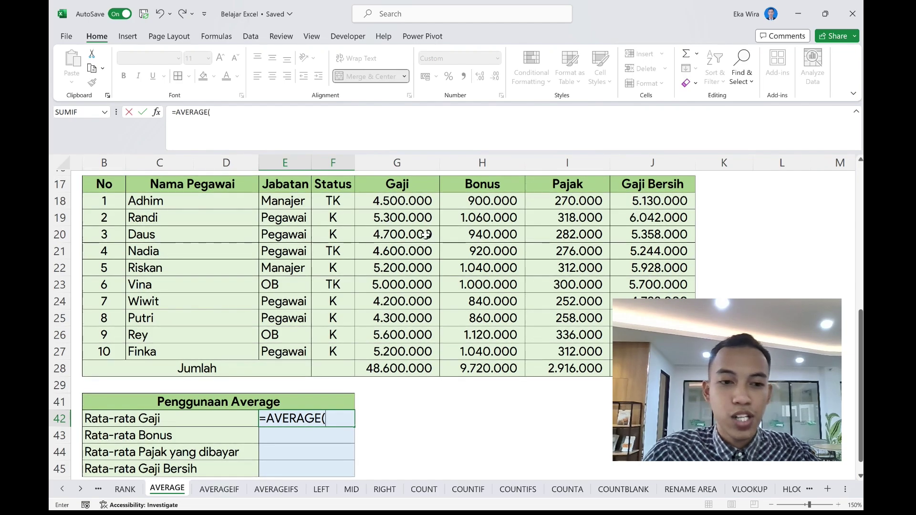
pyautogui.moveTo(425, 208); pyautogui.dragTo(415, 354)
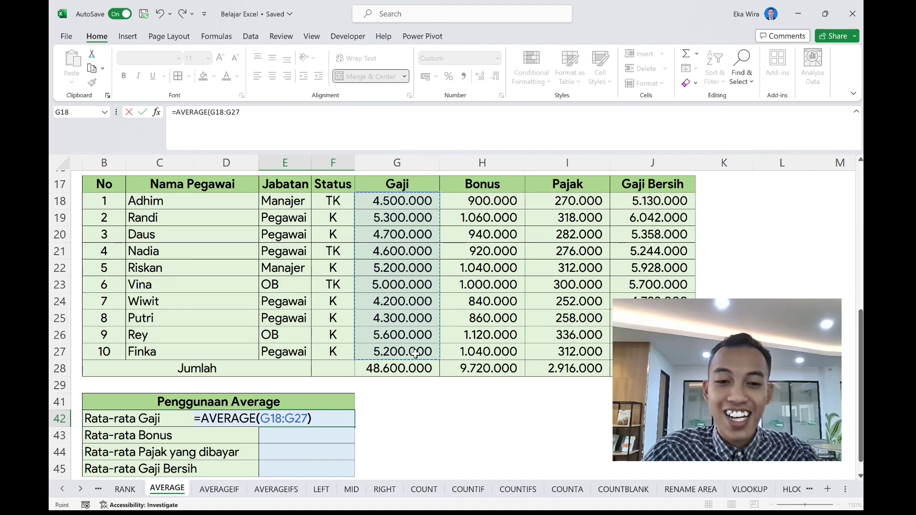
pyautogui.write(')')
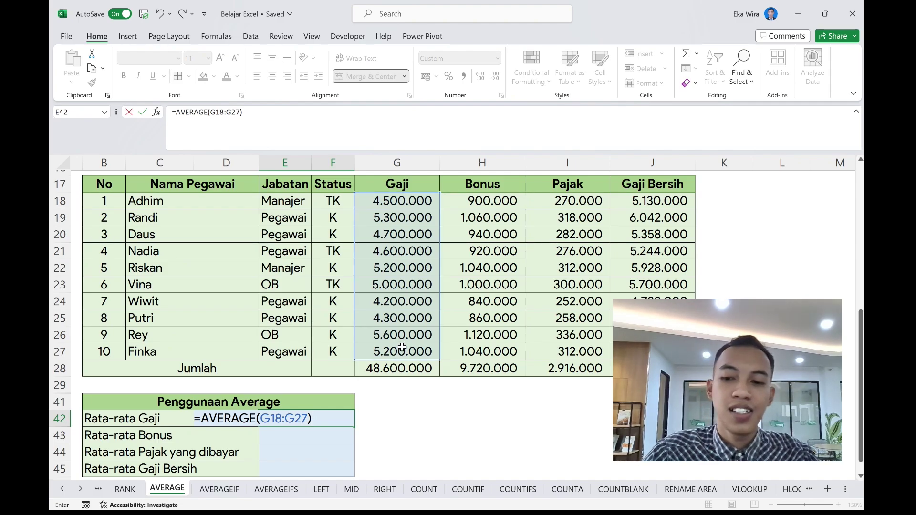
pyautogui.press('Return')
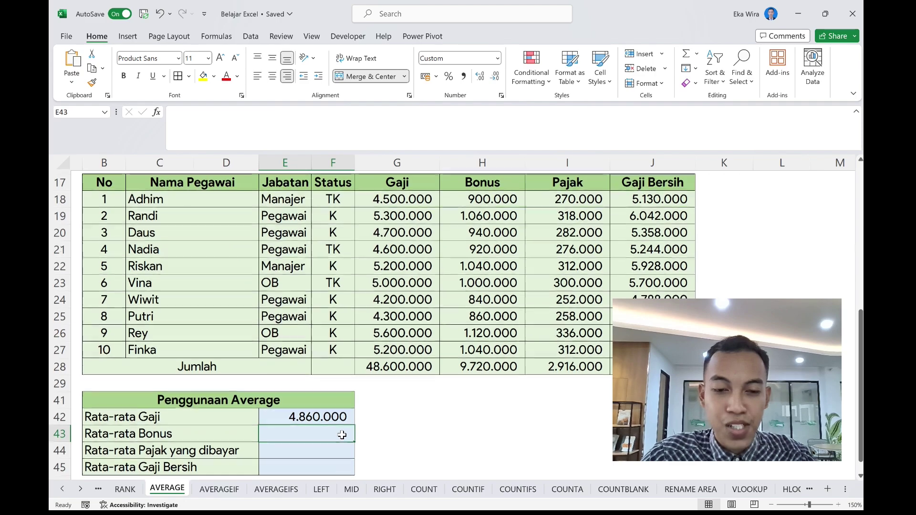
pyautogui.scroll(-1, 342, 435)
pyautogui.scroll(1, 341, 434)
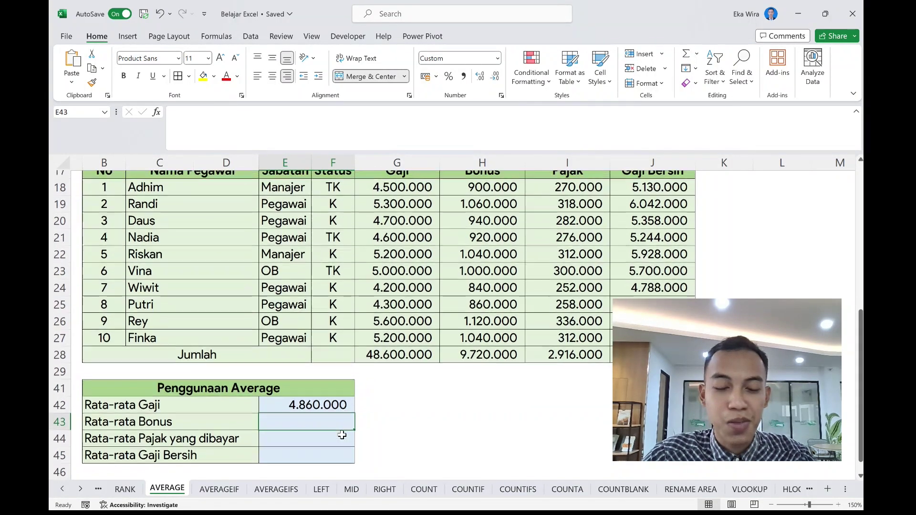
pyautogui.write('=')
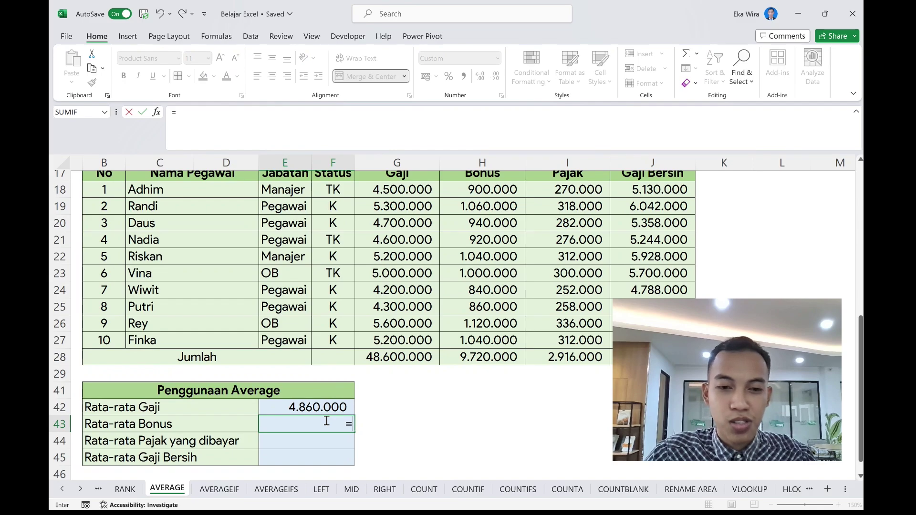
pyautogui.write('aver')
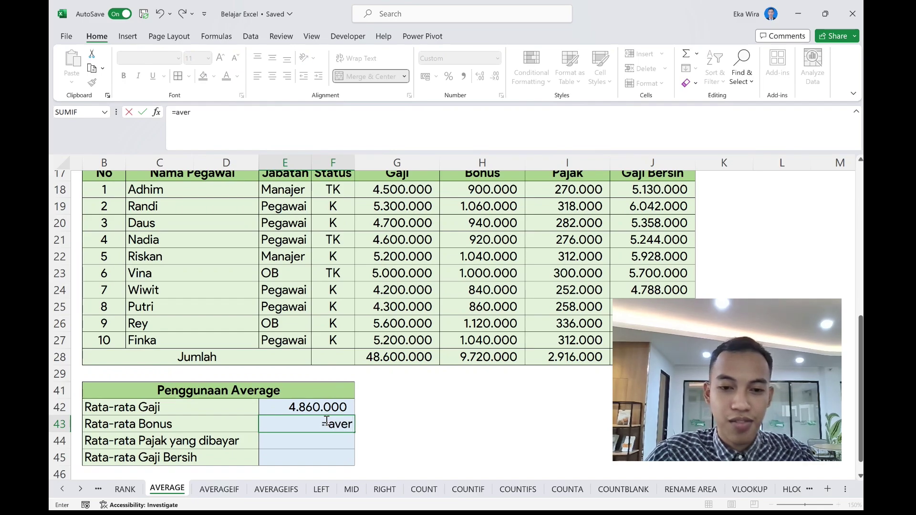
pyautogui.press('Return')
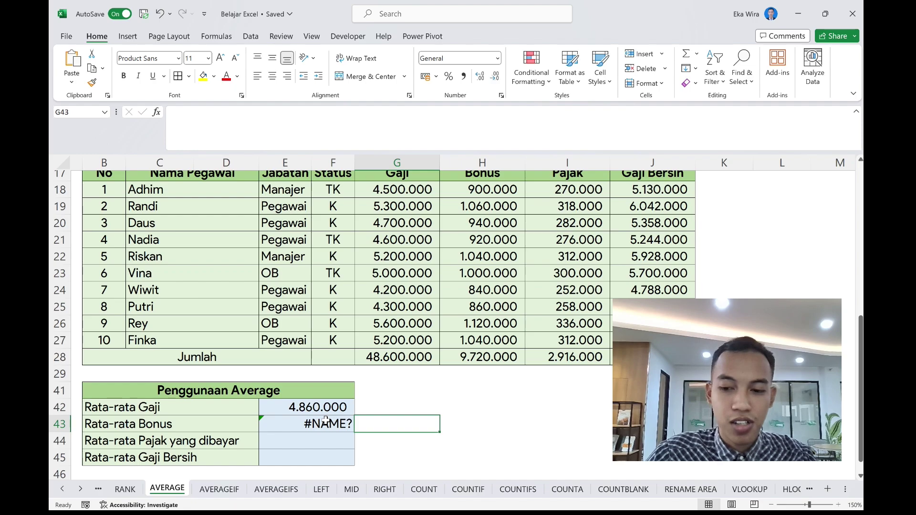
# - Calculate the Rata-rata Bonus in E43 with the formula =AVERAGE(H18:H27)
pyautogui.write('=AVERAGE(')
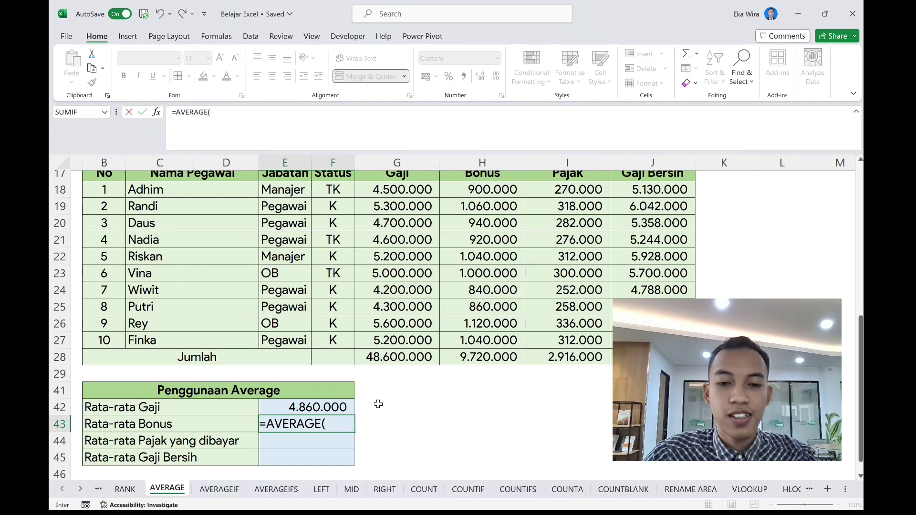
pyautogui.scroll(1, 377, 402)
pyautogui.scroll(-1, 382, 402)
pyautogui.scroll(2, 384, 401)
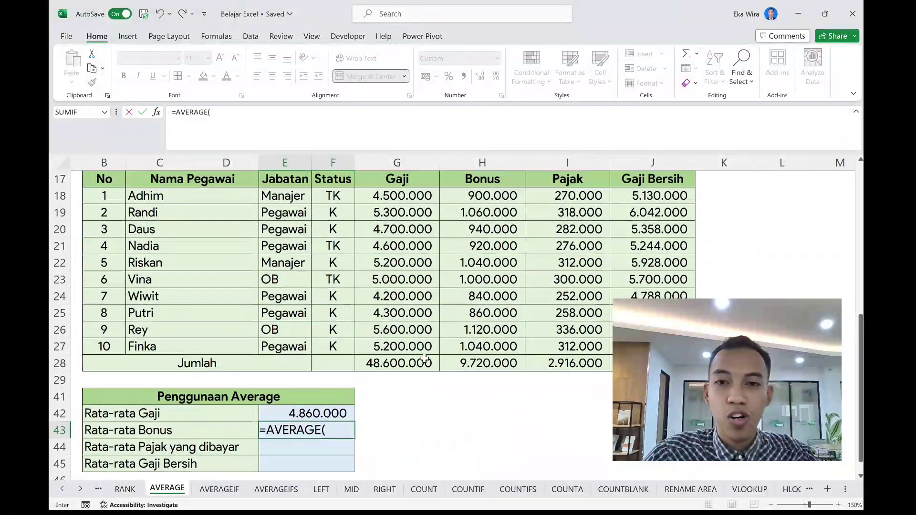
pyautogui.moveTo(493, 205); pyautogui.dragTo(487, 350)
pyautogui.scroll(-1, 487, 350)
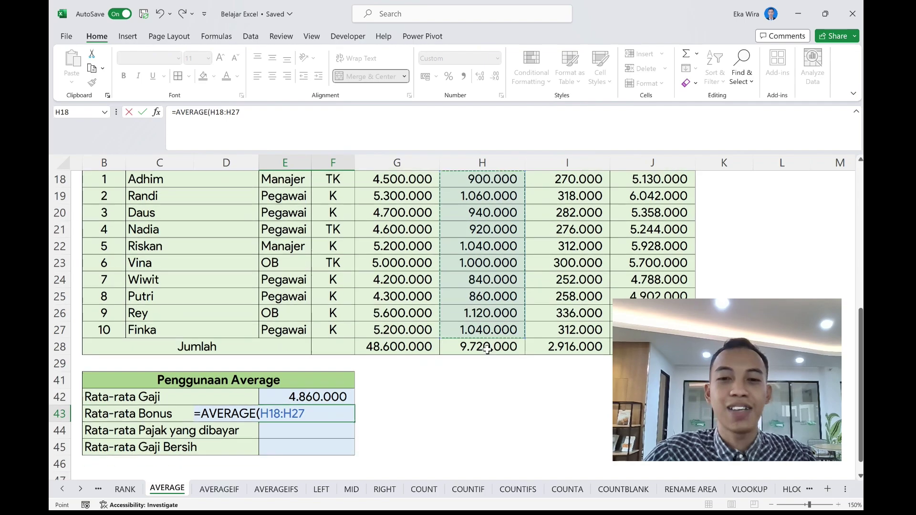
pyautogui.scroll(1, 487, 350)
pyautogui.scroll(-1, 487, 350)
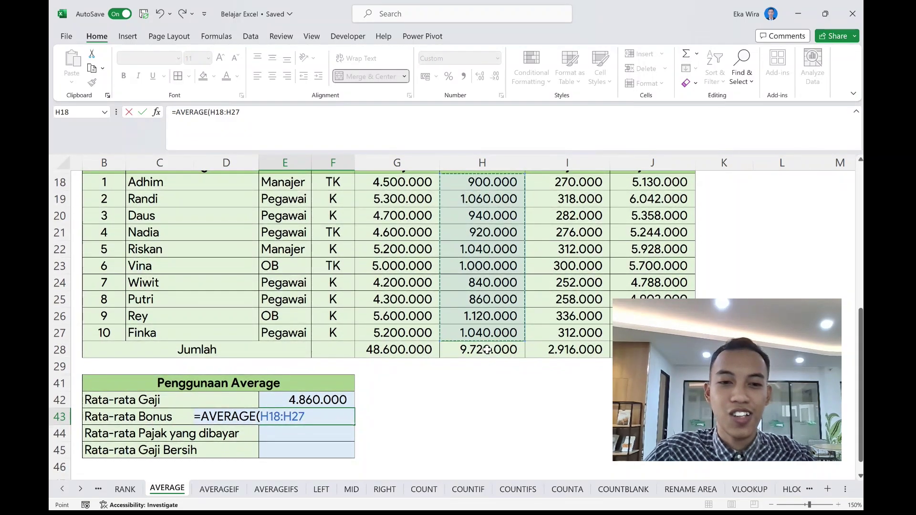
pyautogui.write(')')
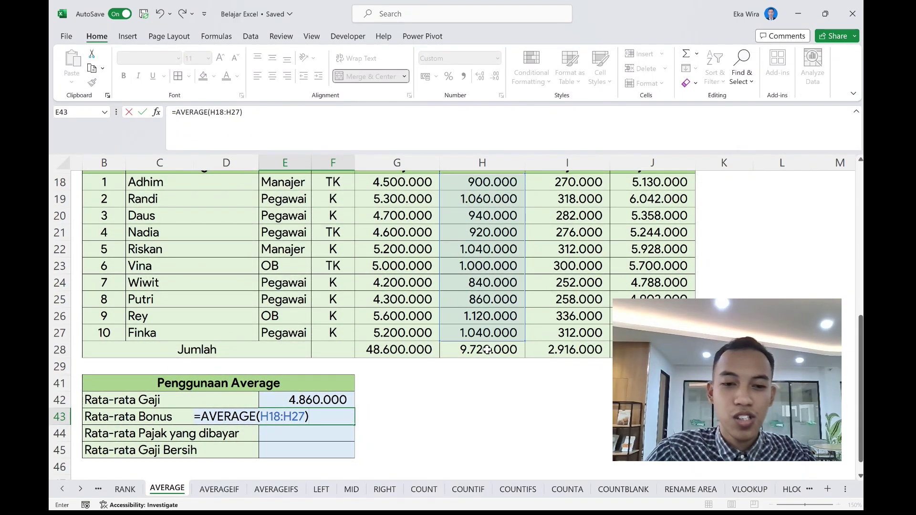
pyautogui.press('Return')
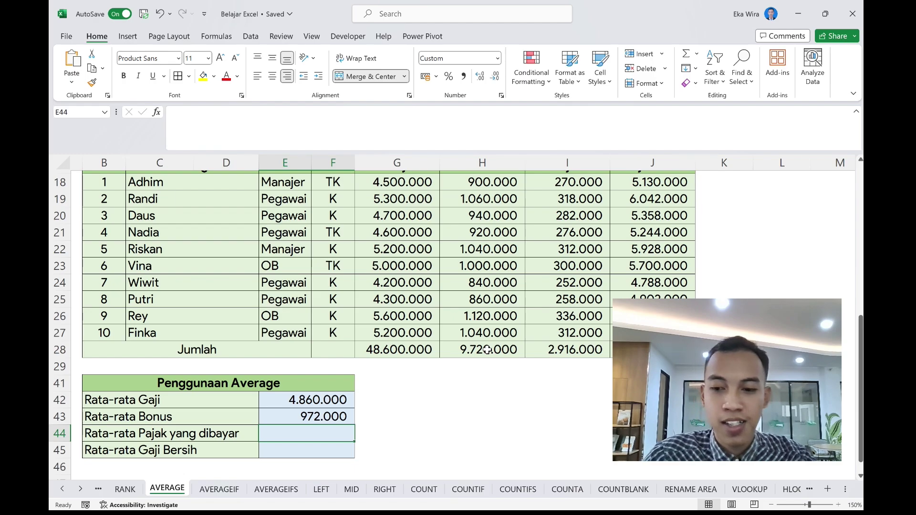
# - Calculate the Rata-rata Pajak yang dibayar in E44 with the formula =AVERAGE(I18:I27)
pyautogui.write('=av')
pyautogui.press('BackSpace')
pyautogui.press('BackSpace')
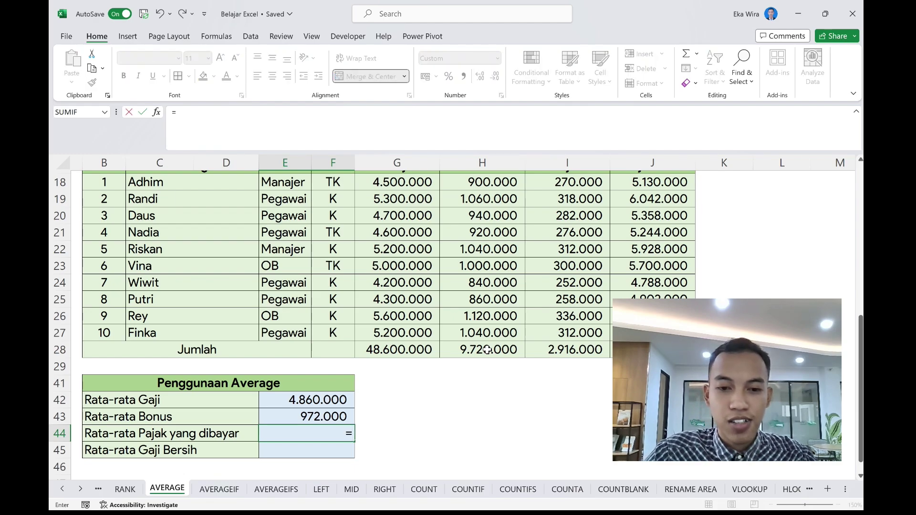
pyautogui.write('avera')
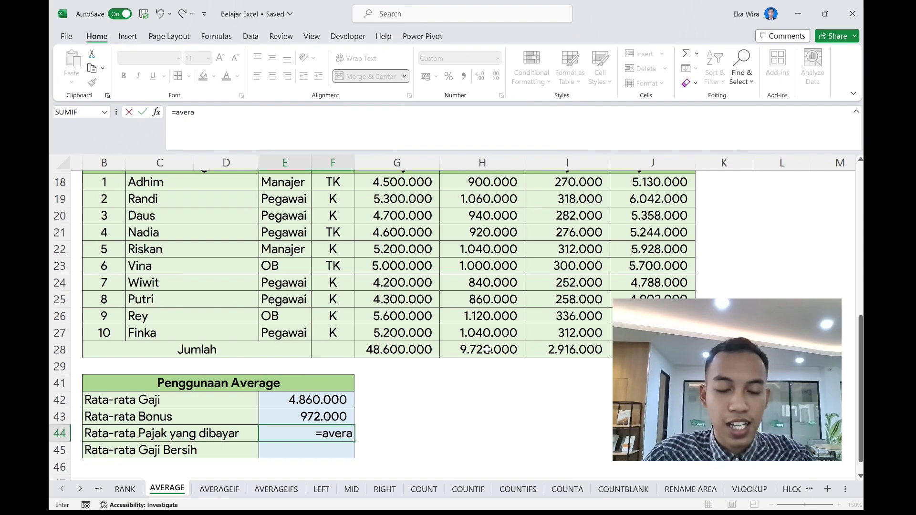
pyautogui.press('Tab')
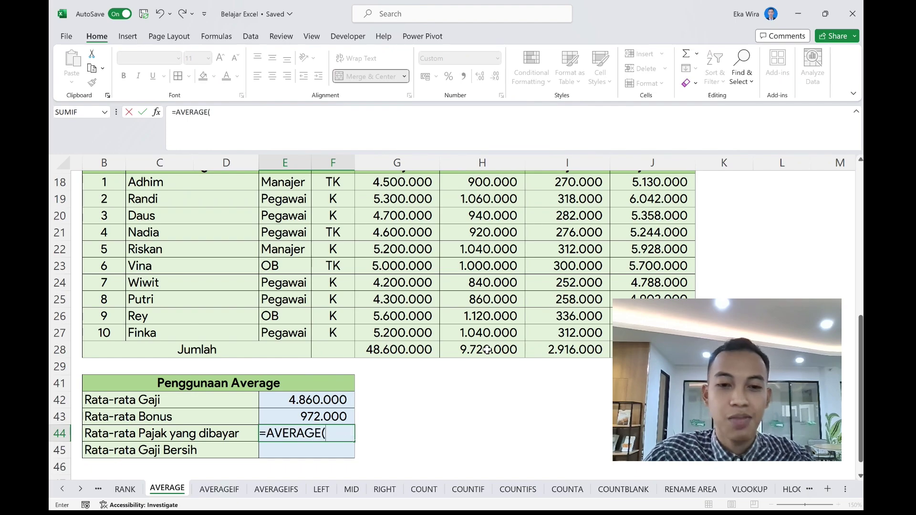
pyautogui.scroll(1, 588, 242)
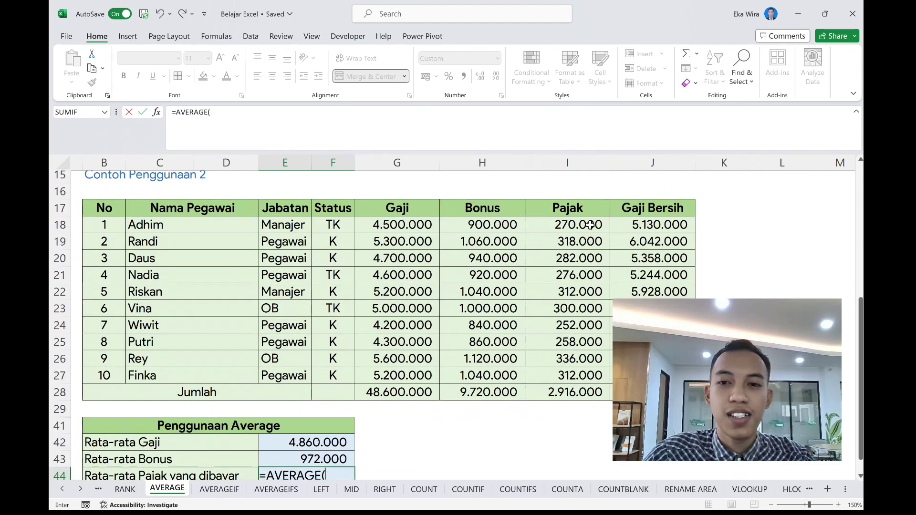
pyautogui.moveTo(590, 224); pyautogui.dragTo(592, 373)
pyautogui.scroll(-2, 592, 372)
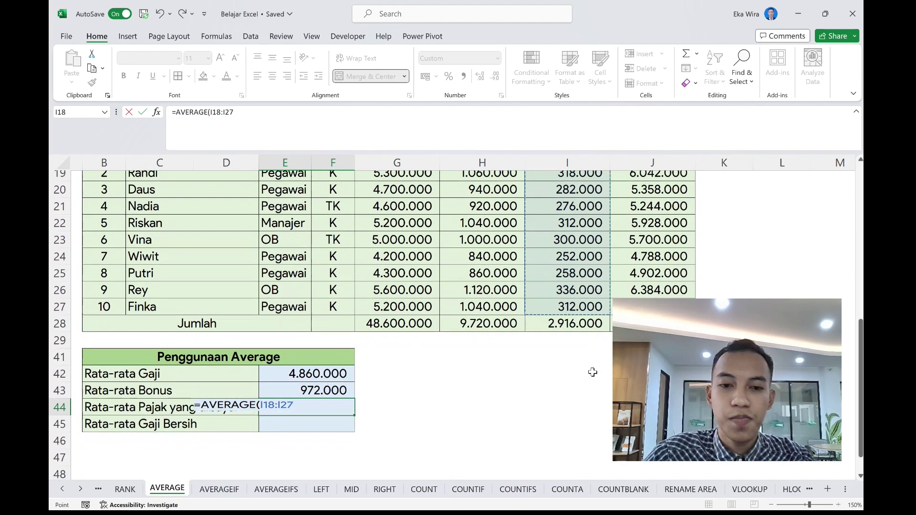
pyautogui.write(')')
pyautogui.scroll(1, 592, 373)
pyautogui.scroll(1, 591, 372)
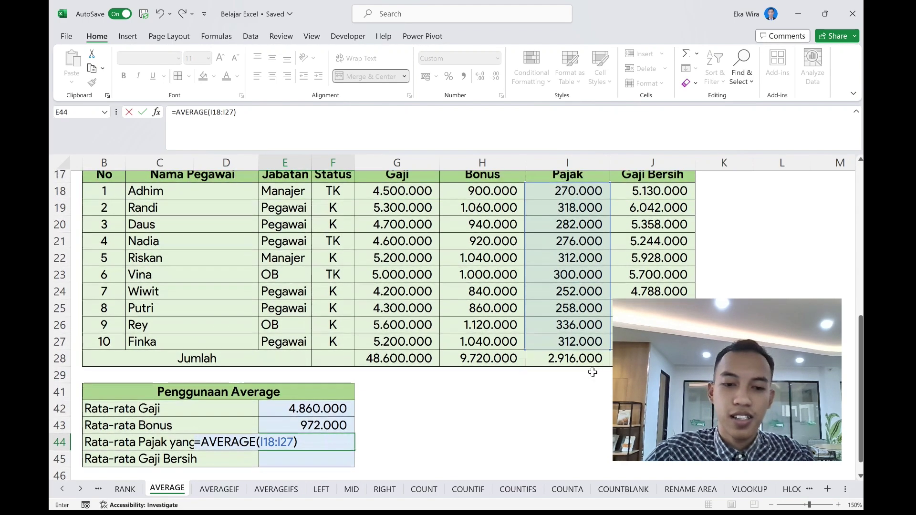
pyautogui.press('Return')
# - Calculate the Rata-rata Gaji Bersih in E45 with the formula =AVERAGE(J18:J27)
pyautogui.scroll(-1, 592, 373)
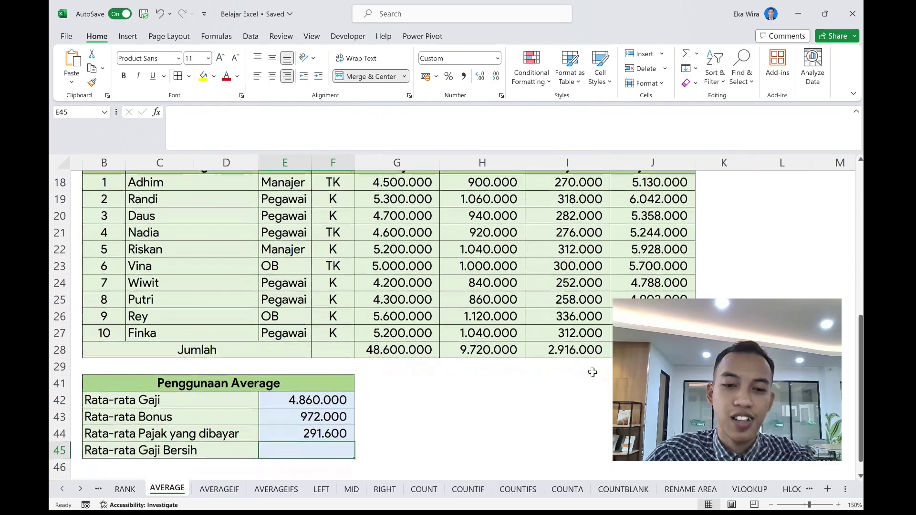
pyautogui.write('=')
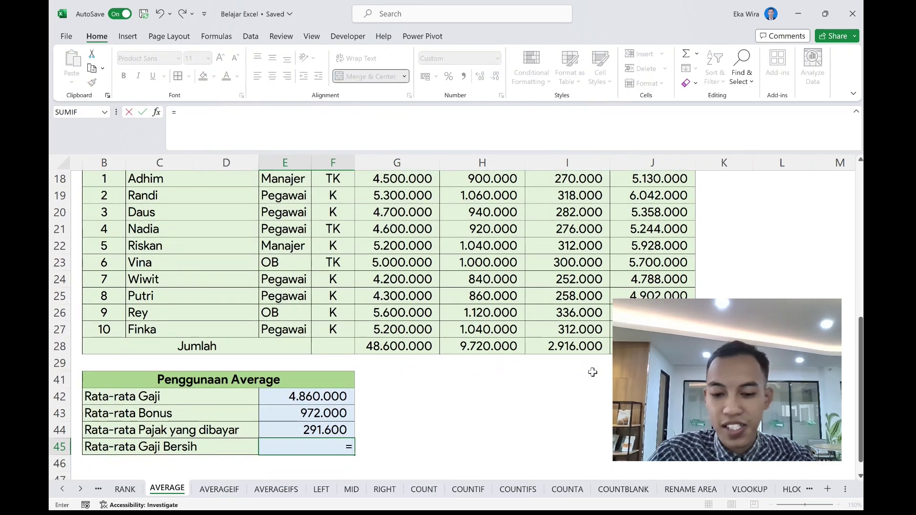
pyautogui.write('avera')
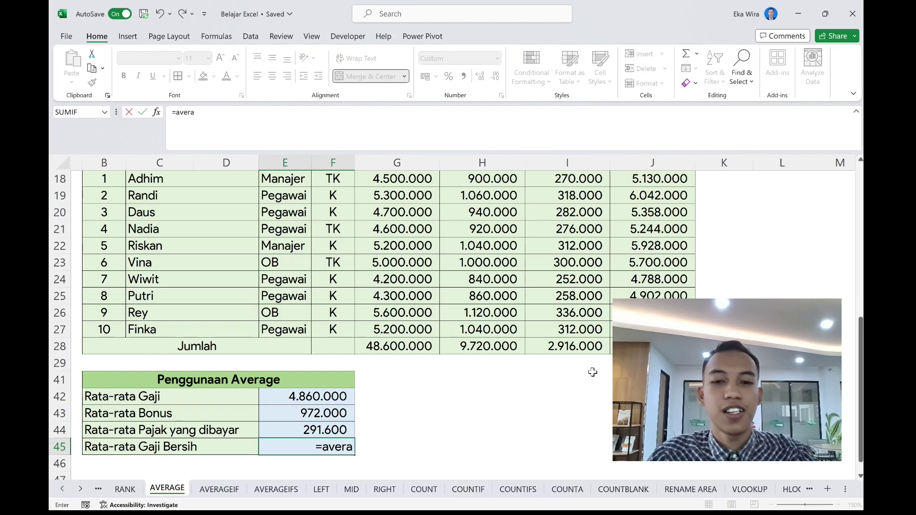
pyautogui.press('Tab')
pyautogui.scroll(2, 591, 372)
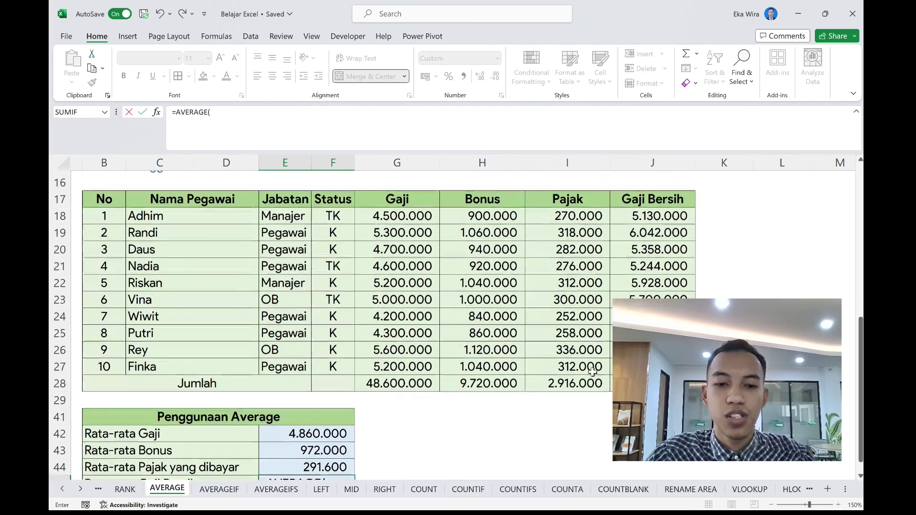
pyautogui.moveTo(671, 219); pyautogui.dragTo(658, 377)
pyautogui.scroll(-2, 658, 376)
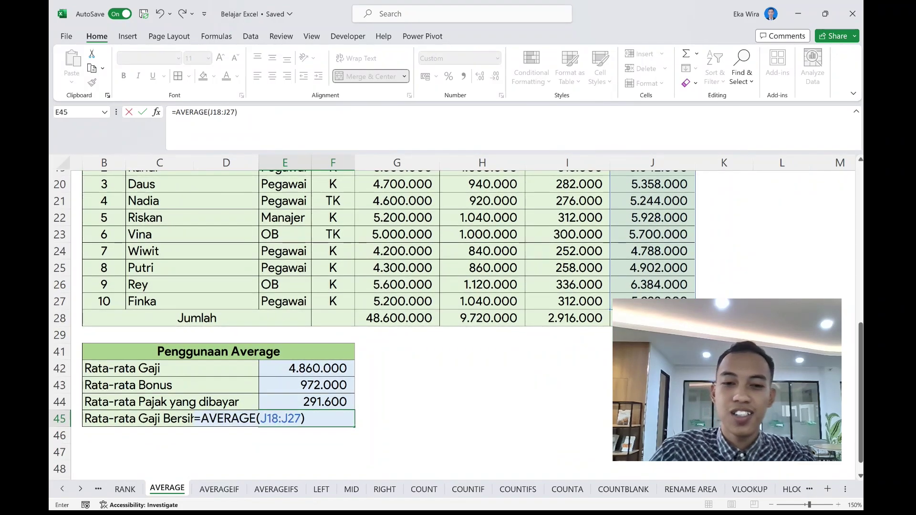
pyautogui.press('Return')
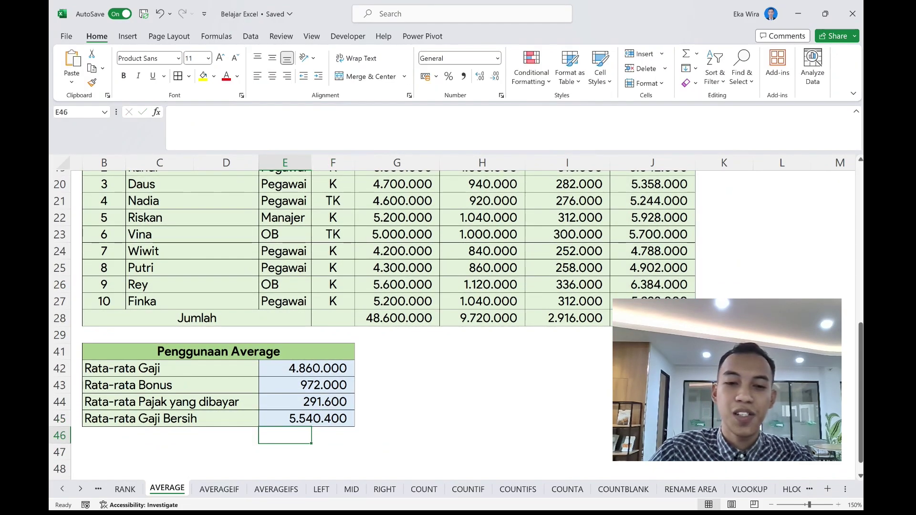
# - Review the completed Penggunaan Average block against the employee pay table on the AVERAGE sheet
pyautogui.scroll(1, 372, 323)
pyautogui.scroll(2, 372, 287)
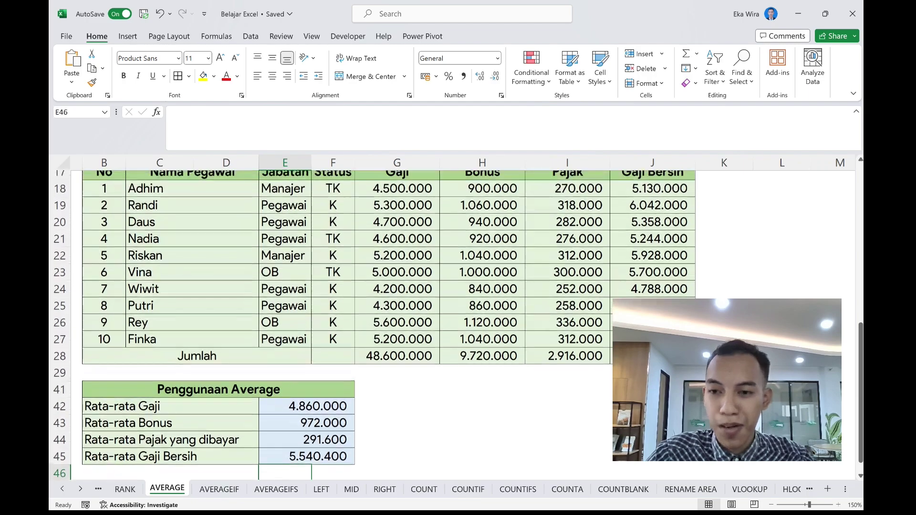
pyautogui.scroll(-1, 372, 286)
pyautogui.scroll(1, 372, 324)
pyautogui.scroll(-2, 372, 324)
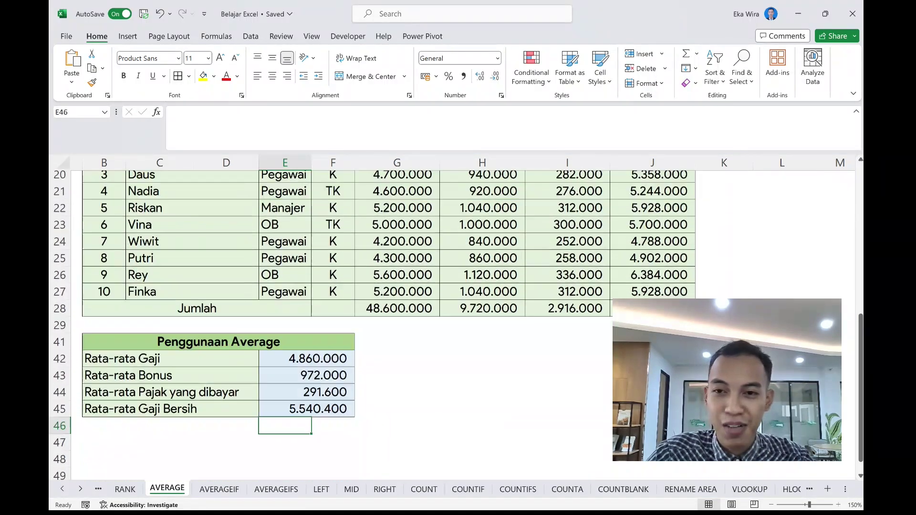
pyautogui.scroll(2, 372, 325)
pyautogui.scroll(-1, 372, 324)
pyautogui.scroll(5, 372, 325)
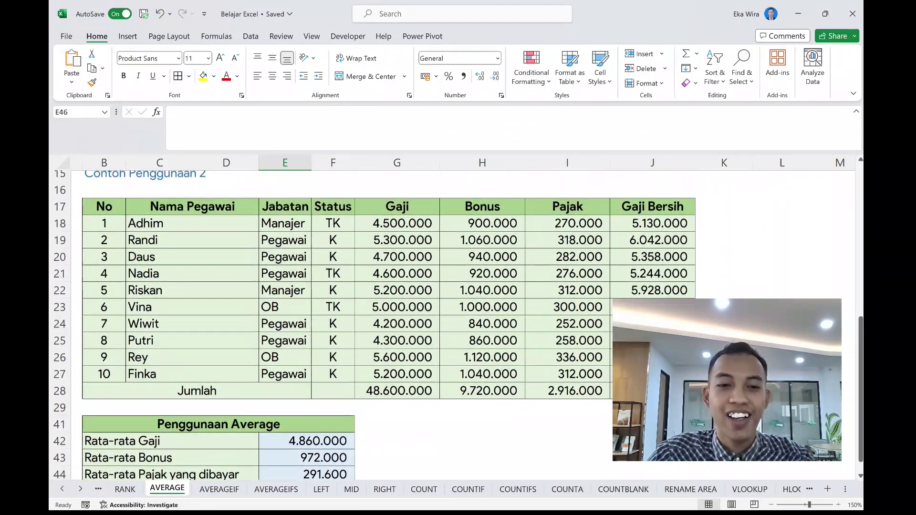
# - Go to the AVERAGEIF sheet and examine the Ipa and Ips scores and the Rata-rata nilai Ips row in Contoh penggunaan 1
pyautogui.scroll(3, 334, 324)
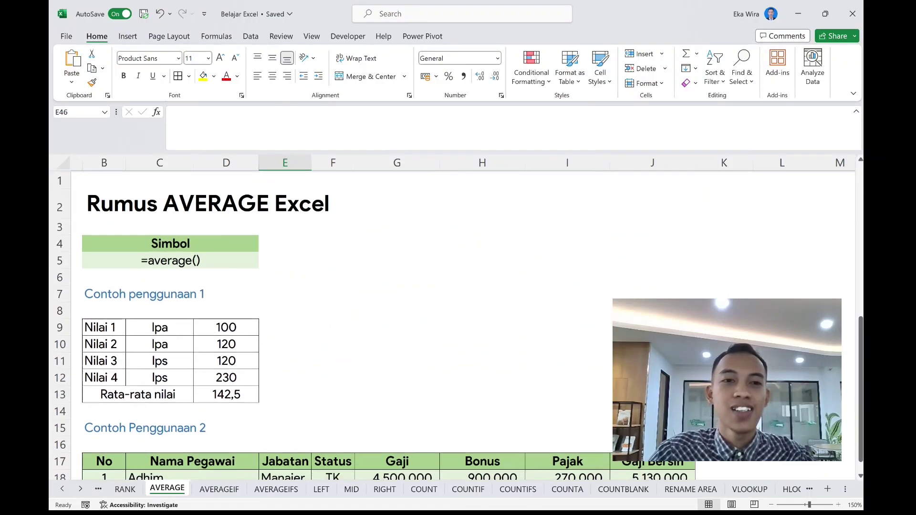
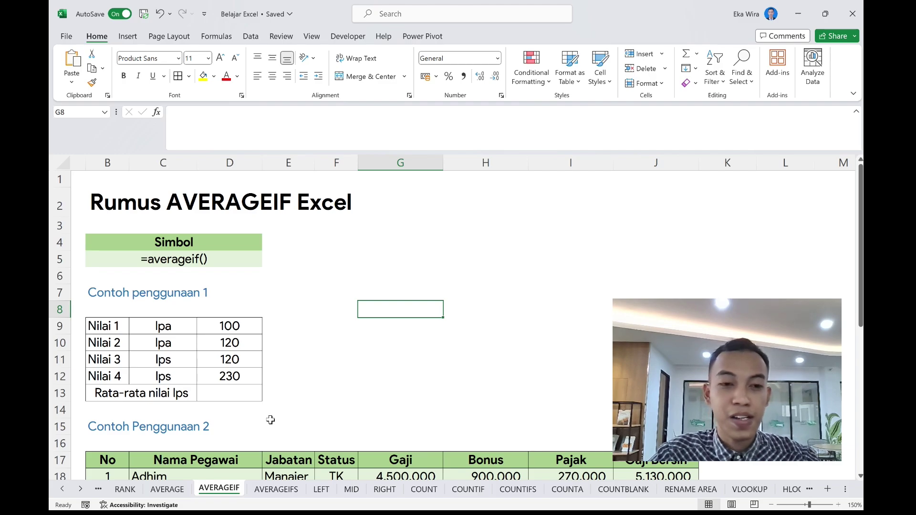
pyautogui.scroll(-1, 270, 420)
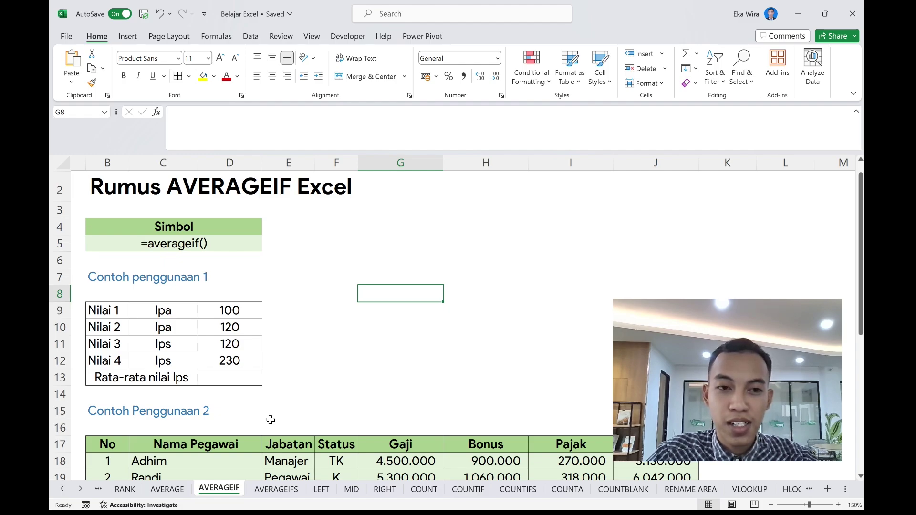
pyautogui.scroll(-1, 269, 420)
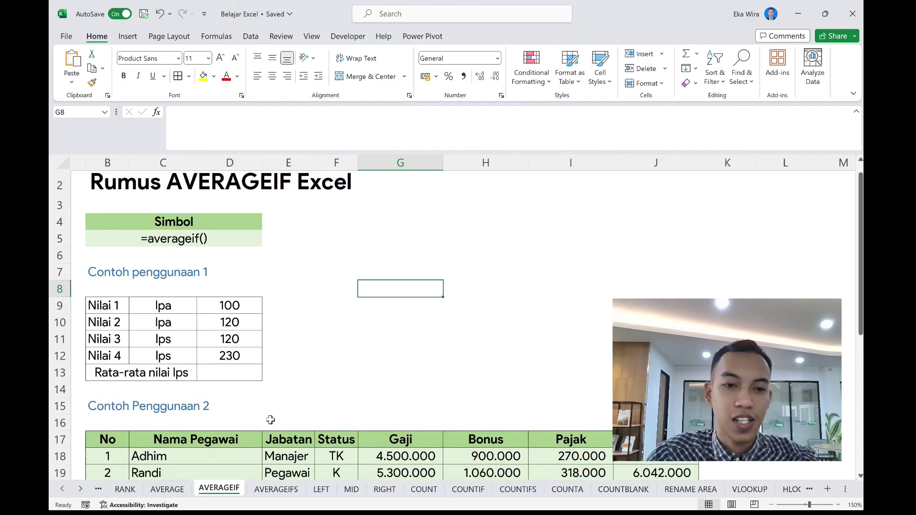
pyautogui.scroll(1, 253, 408)
pyautogui.scroll(-1, 245, 386)
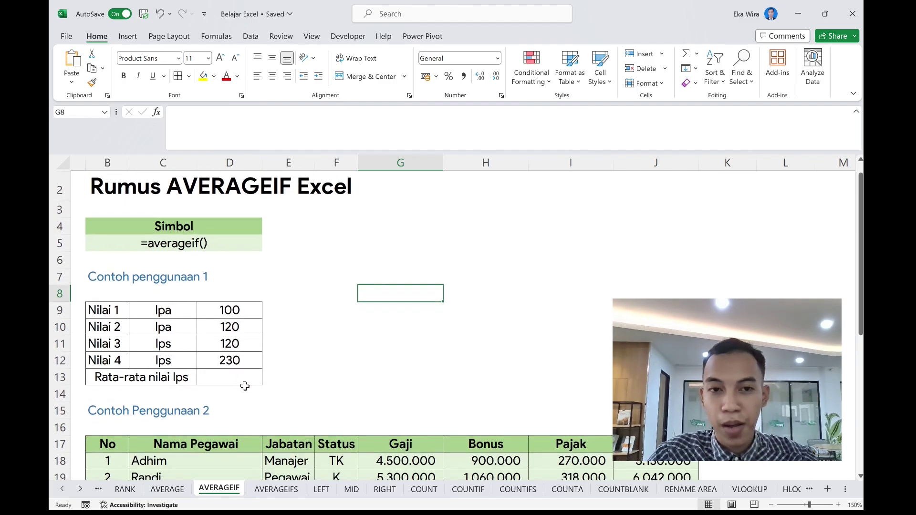
pyautogui.click(245, 385)
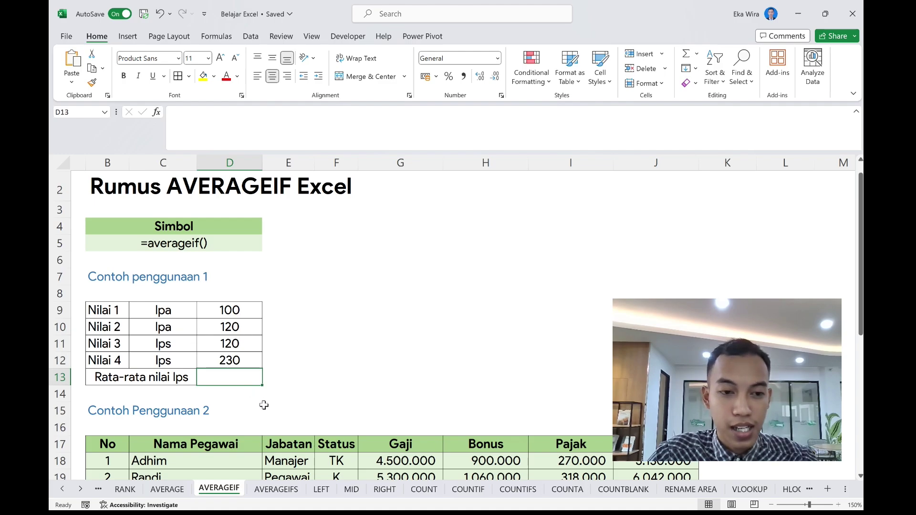
pyautogui.click(286, 330)
pyautogui.scroll(-1, 285, 329)
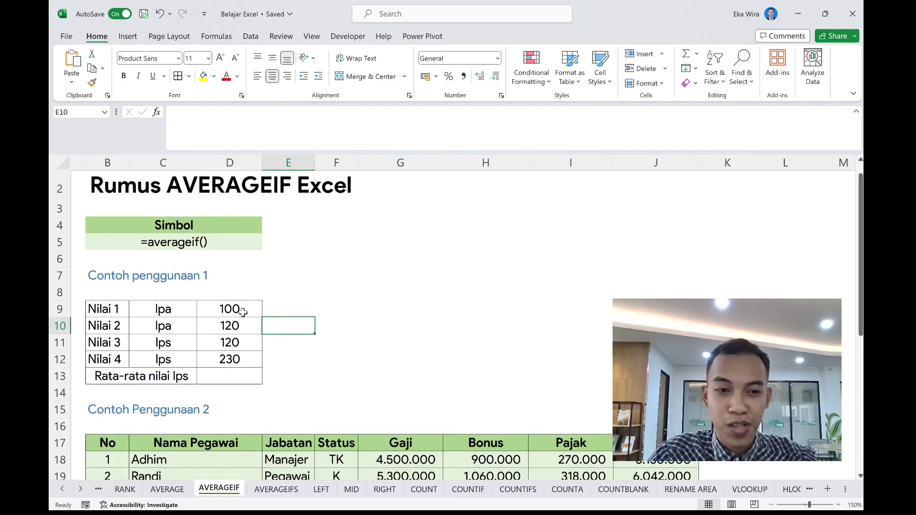
pyautogui.click(239, 359)
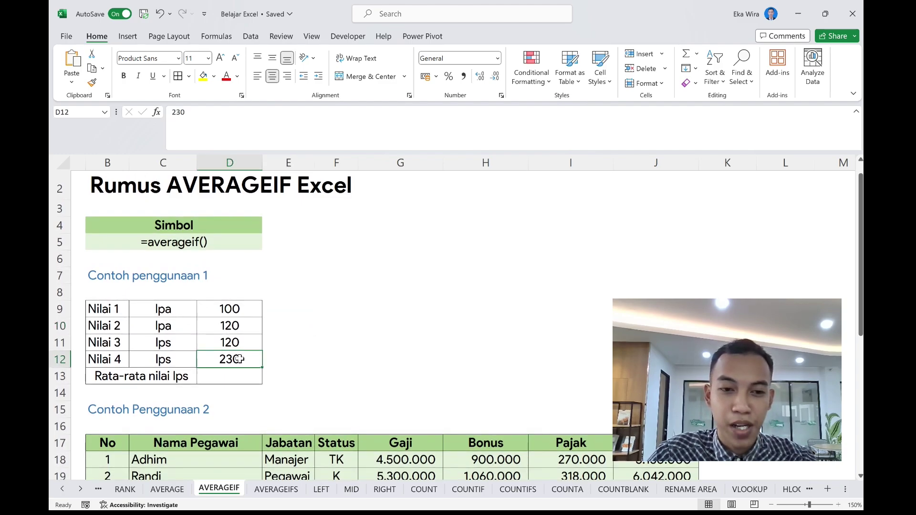
pyautogui.click(171, 377)
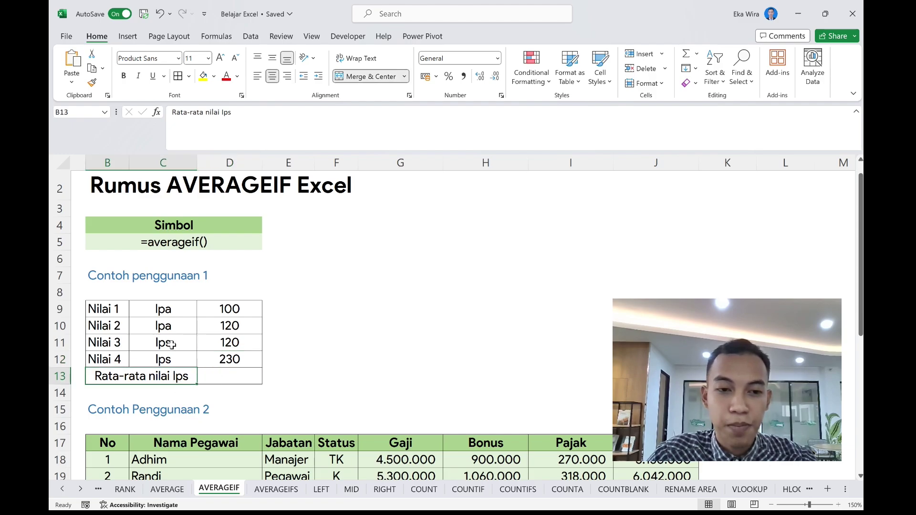
pyautogui.moveTo(171, 343); pyautogui.dragTo(175, 358)
pyautogui.click(335, 341)
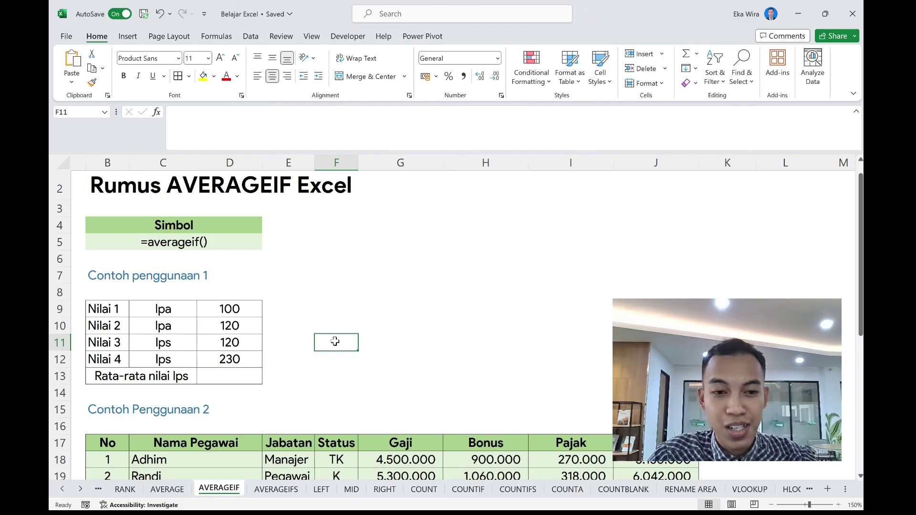
# - Calculate the Rata-rata nilai Ips in D13 with the formula =AVERAGEIF(C9:C12;"Ips";D9:D12)
pyautogui.click(211, 382)
pyautogui.write('=')
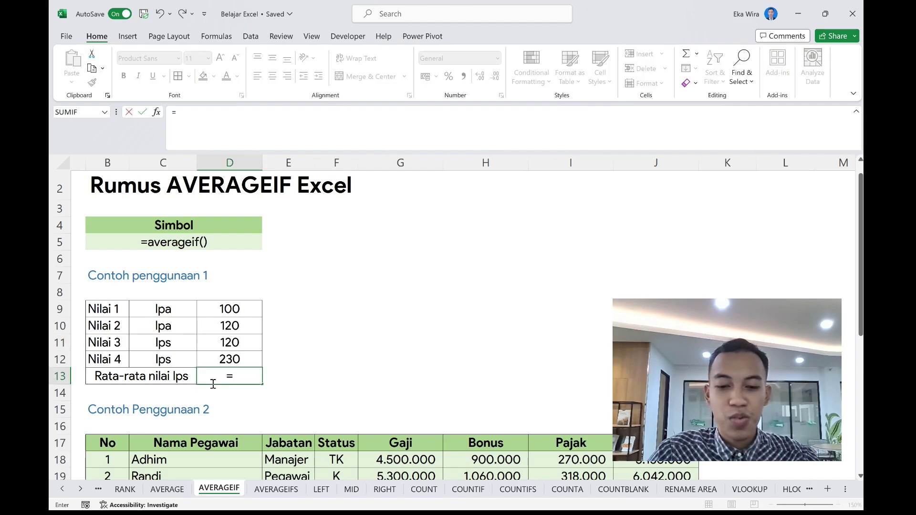
pyautogui.write('averagge')
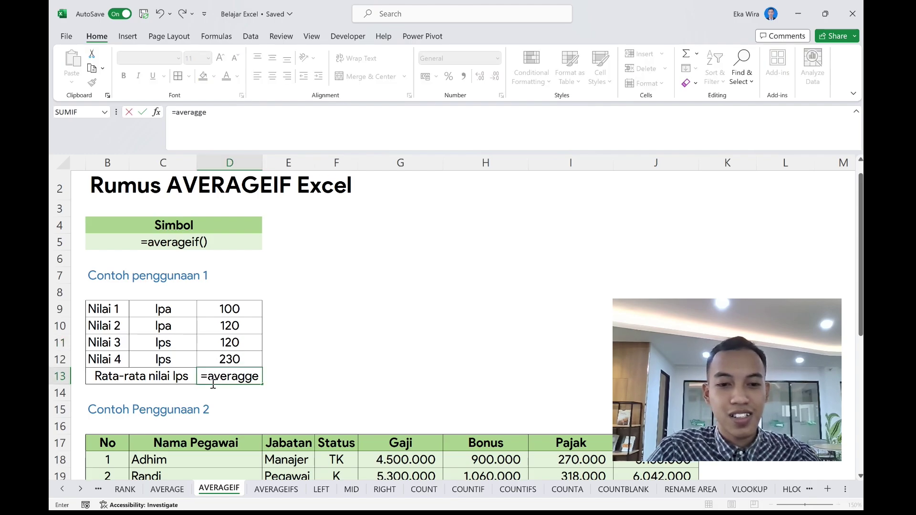
pyautogui.press('BackSpace')
pyautogui.press('BackSpace')
pyautogui.write('eif')
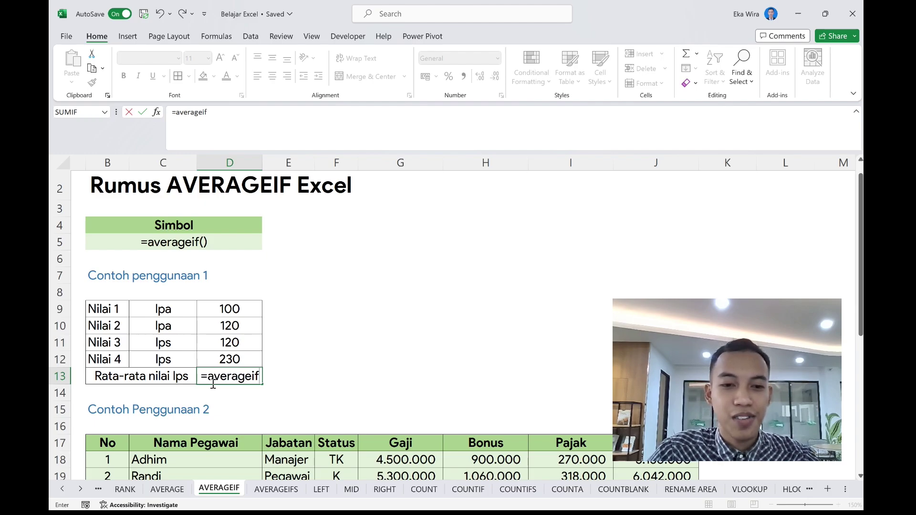
pyautogui.press('Tab')
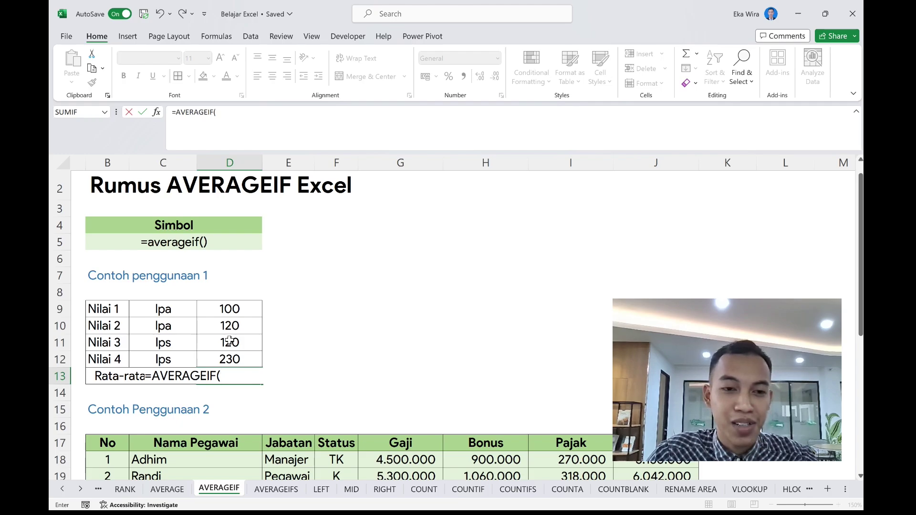
pyautogui.moveTo(193, 310); pyautogui.dragTo(186, 360)
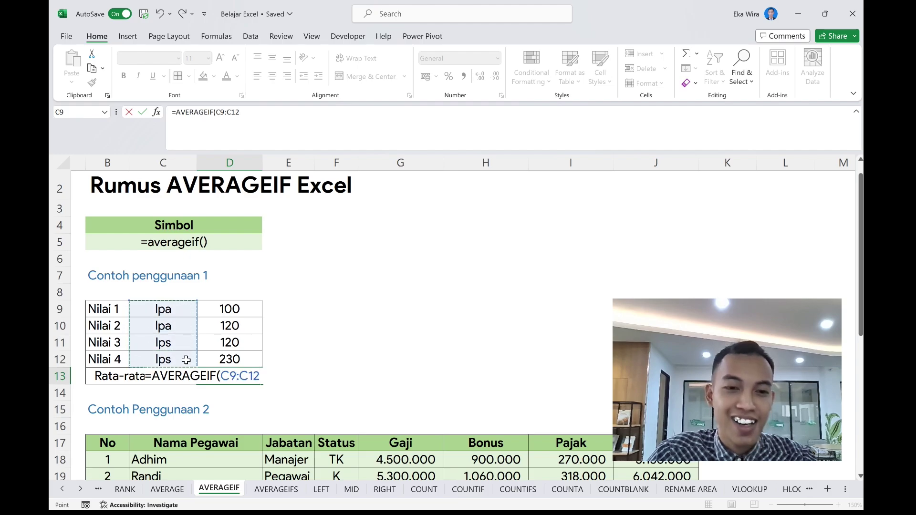
pyautogui.write(';')
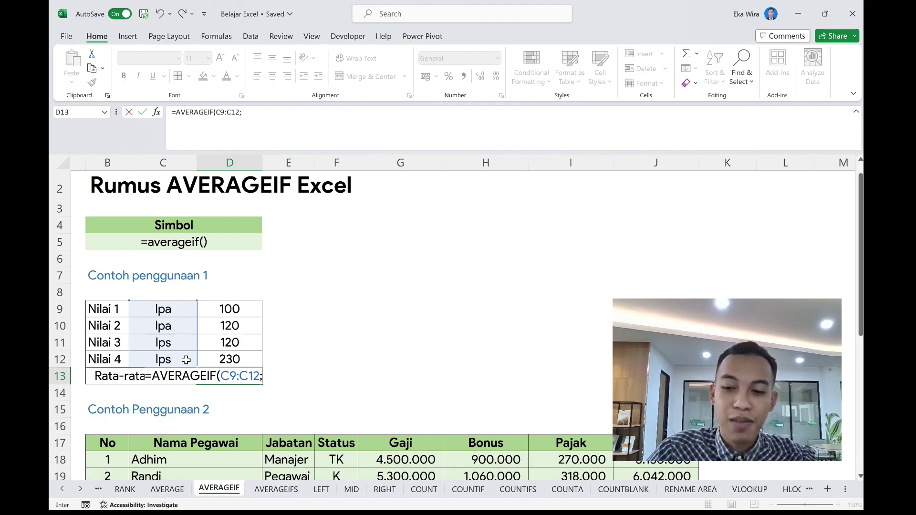
pyautogui.write('"')
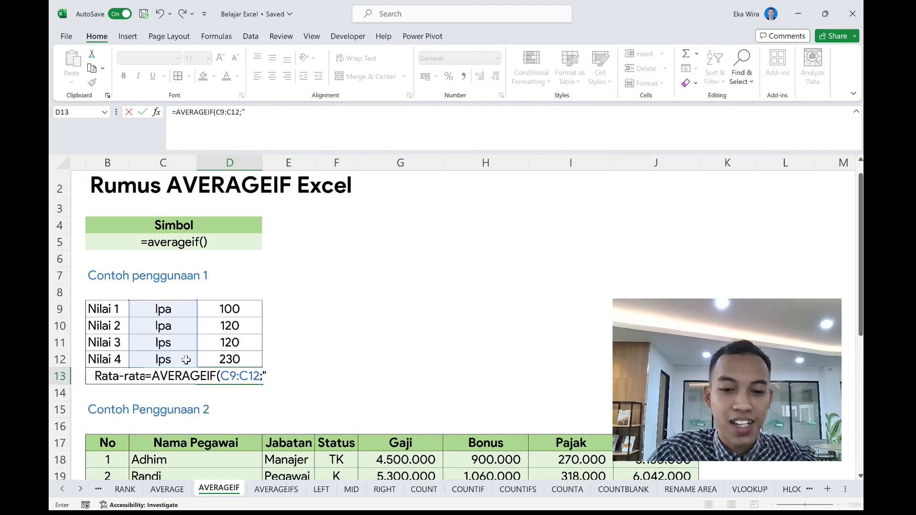
pyautogui.write('Ips"')
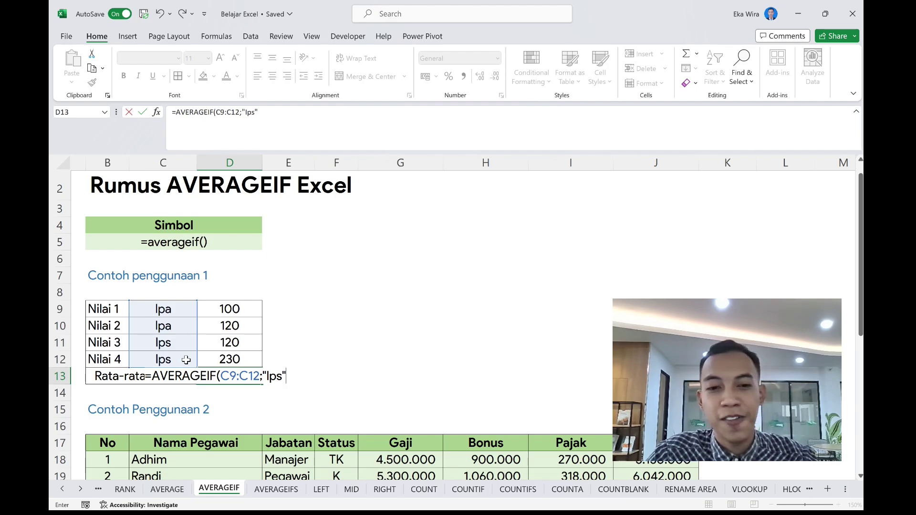
pyautogui.write(';')
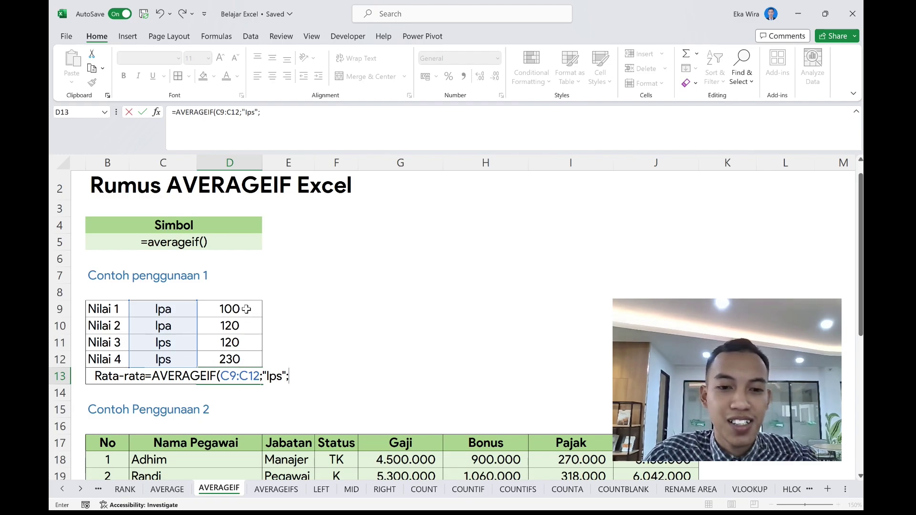
pyautogui.moveTo(246, 309); pyautogui.dragTo(245, 344)
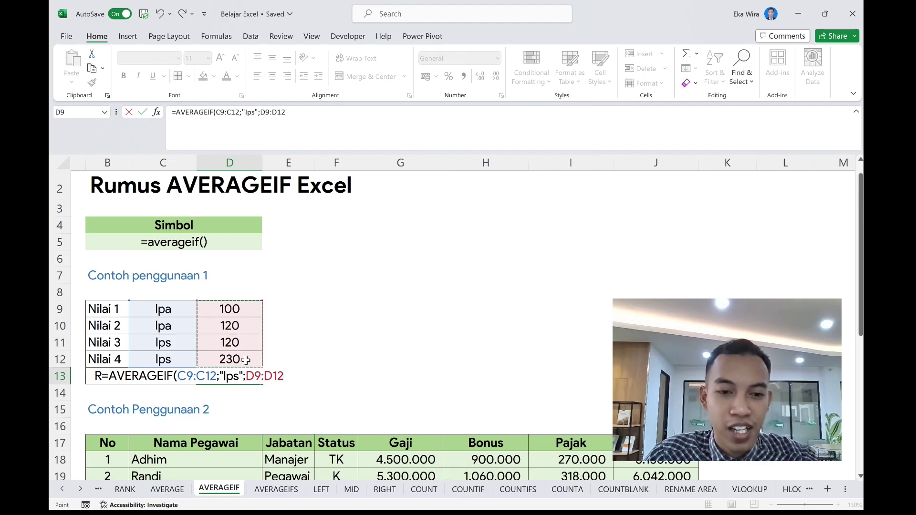
pyautogui.write(')')
pyautogui.press('Return')
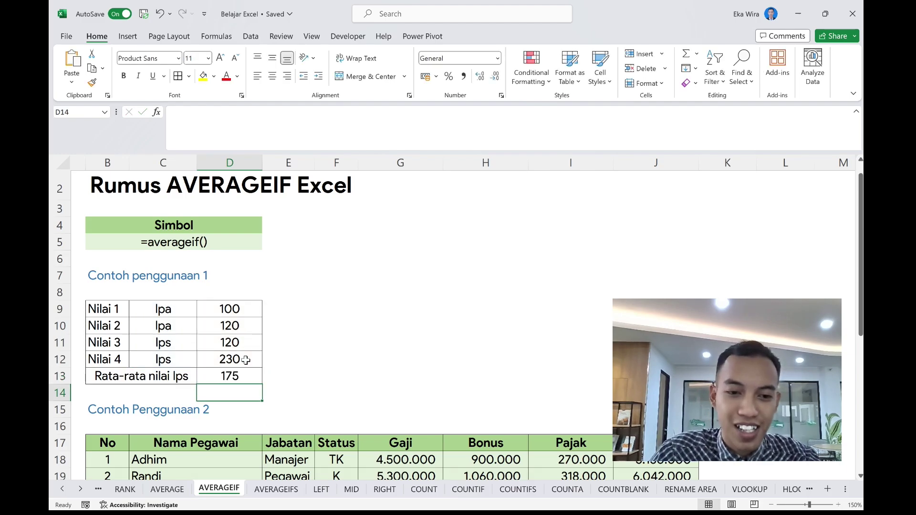
pyautogui.click(244, 376)
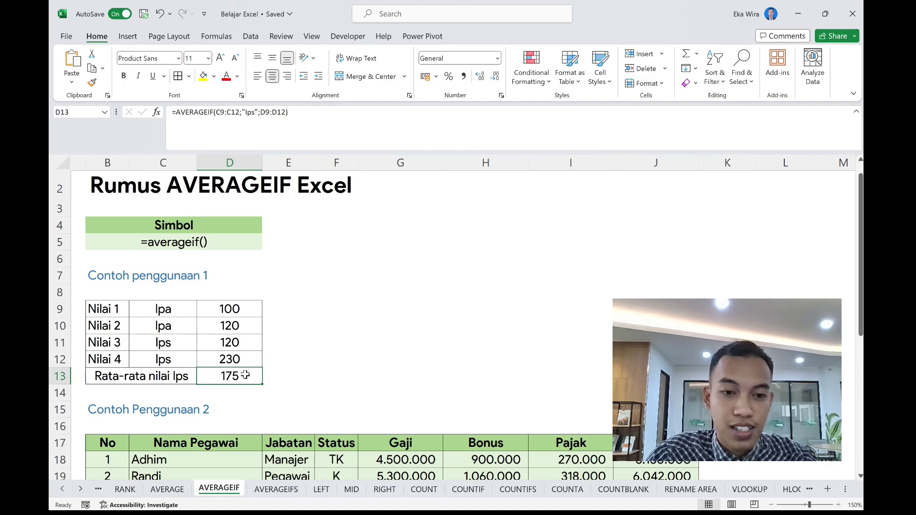
pyautogui.scroll(-1, 317, 404)
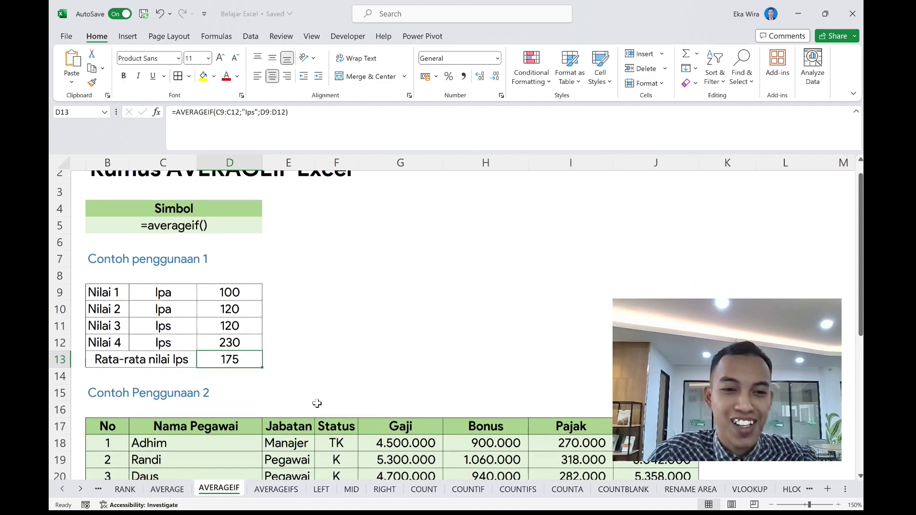
# - Change the label in B13 to "Rata-rata nilai Ipa"
pyautogui.scroll(1, 317, 404)
pyautogui.press('Left')
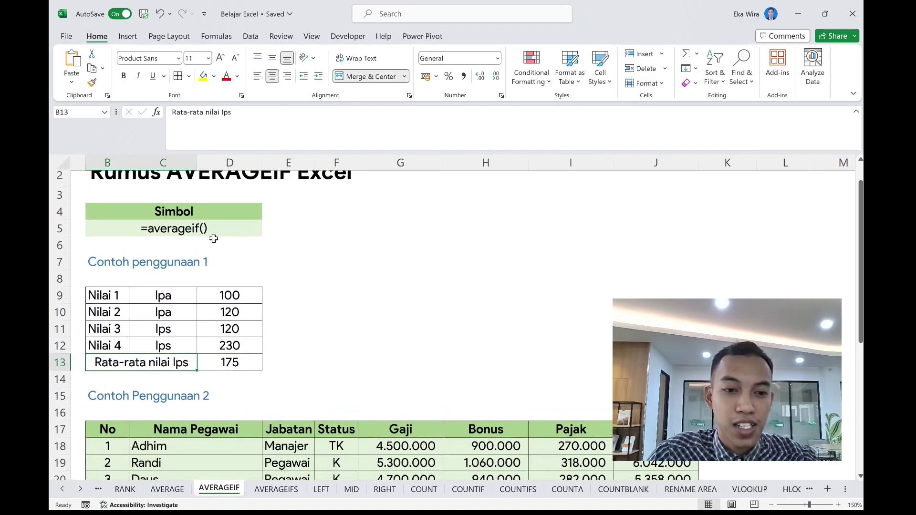
pyautogui.click(253, 124)
pyautogui.press('BackSpace')
pyautogui.write('a')
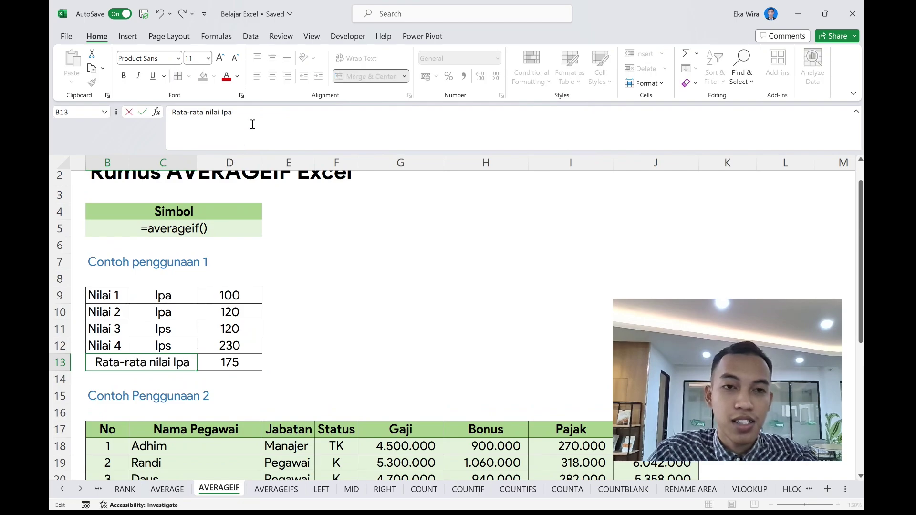
pyautogui.press('Return')
# - Open the AVERAGEIF formula in D13 for editing at its "Ips" criterion
pyautogui.click(219, 359)
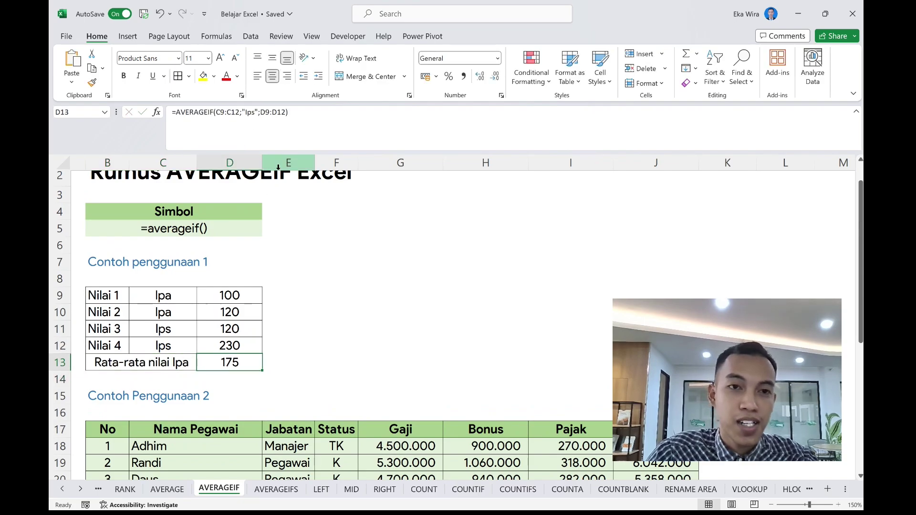
pyautogui.click(253, 111)
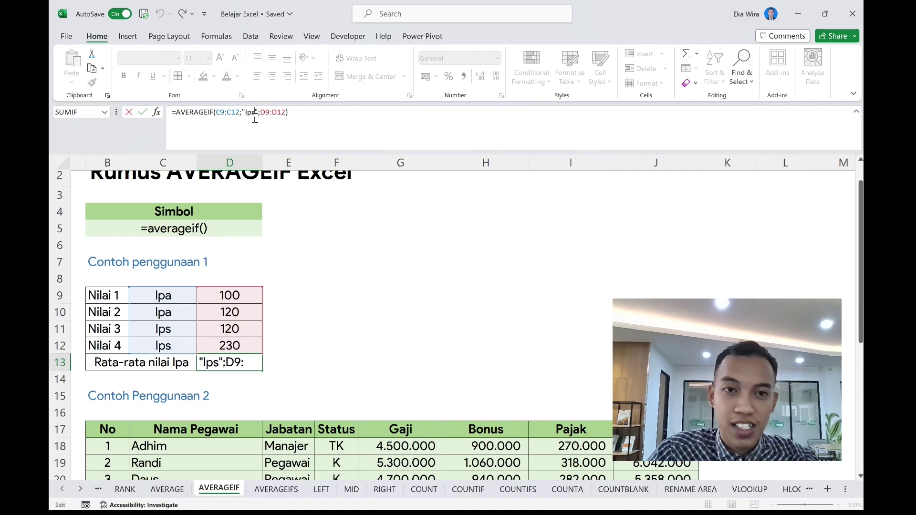
# - Set the criterion of the AVERAGEIF formula in D13 to "Ipa"
pyautogui.press('BackSpace')
pyautogui.write('a')
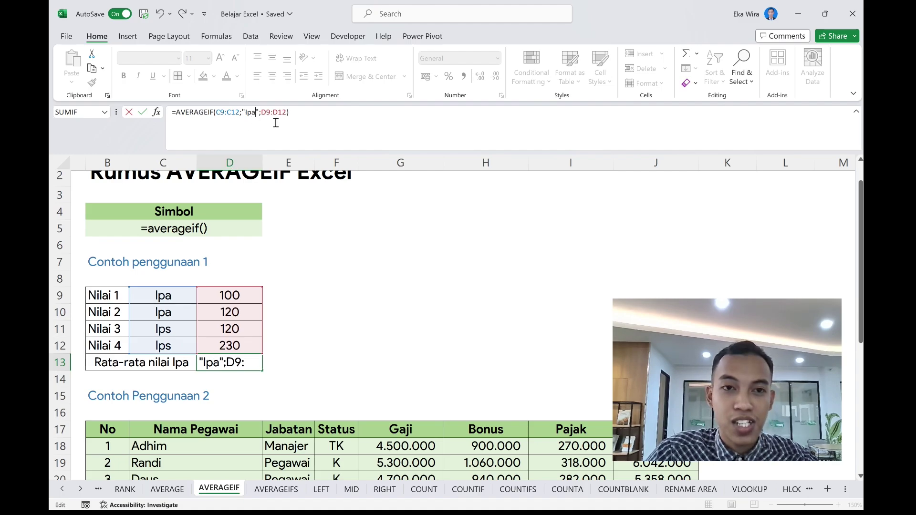
pyautogui.press('Return')
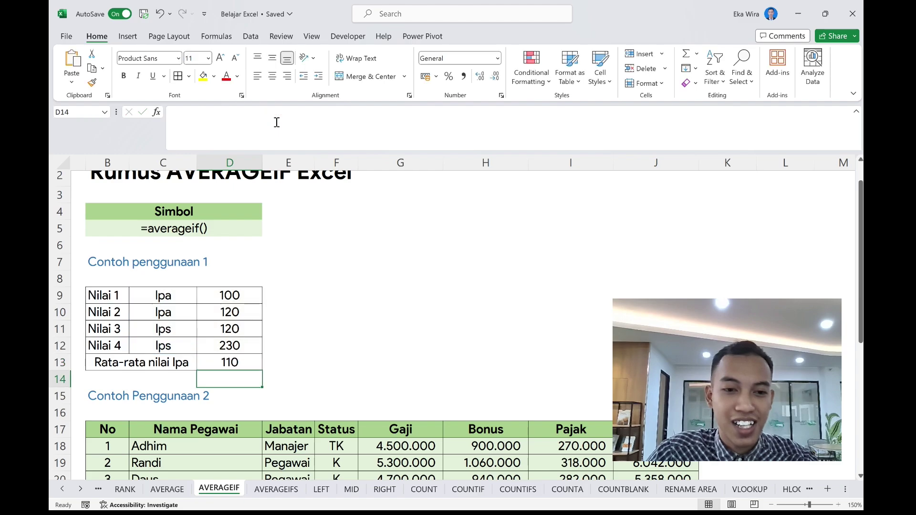
pyautogui.click(235, 366)
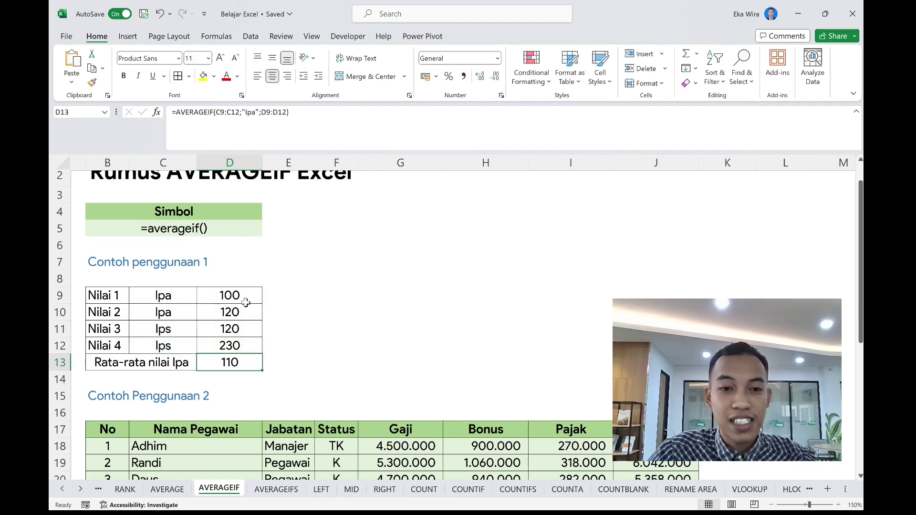
# - Change the heading of the second example's summary table in B41 to "Penggunaan Averageif"
pyautogui.scroll(-2, 280, 329)
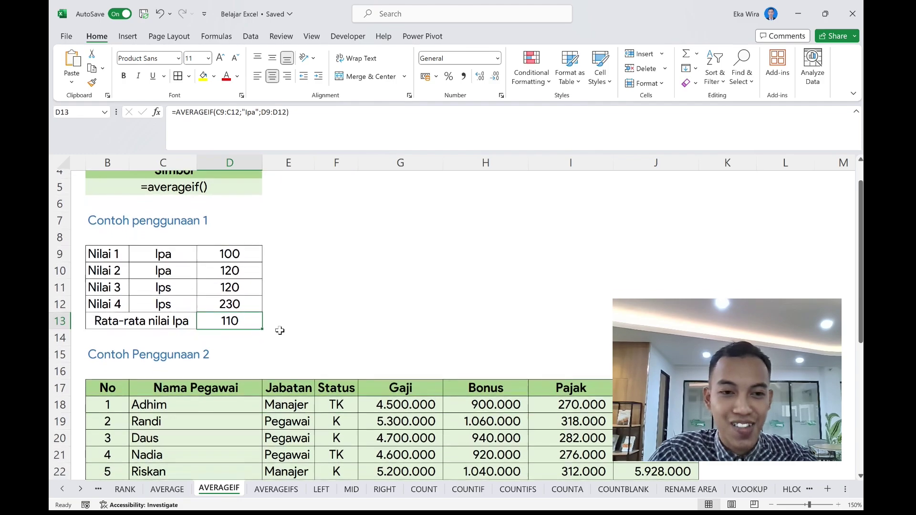
pyautogui.scroll(1, 280, 330)
pyautogui.scroll(-3, 280, 330)
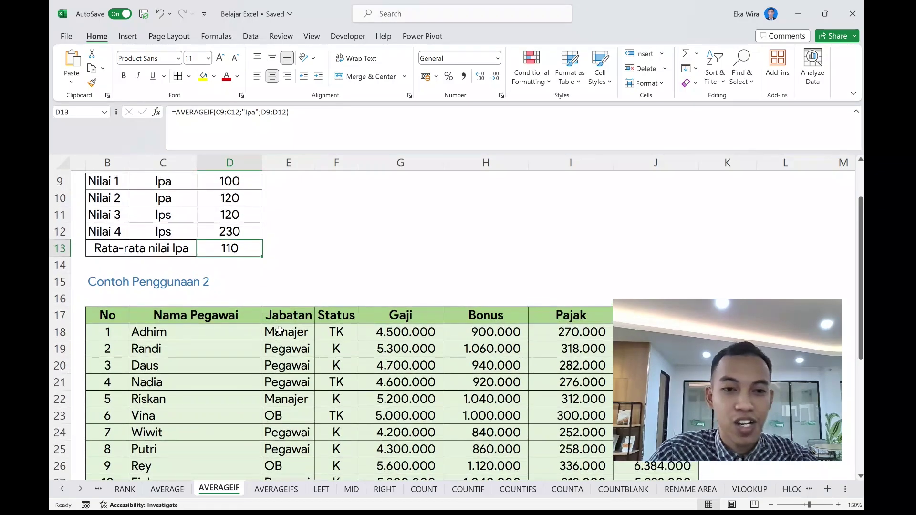
pyautogui.scroll(-4, 280, 330)
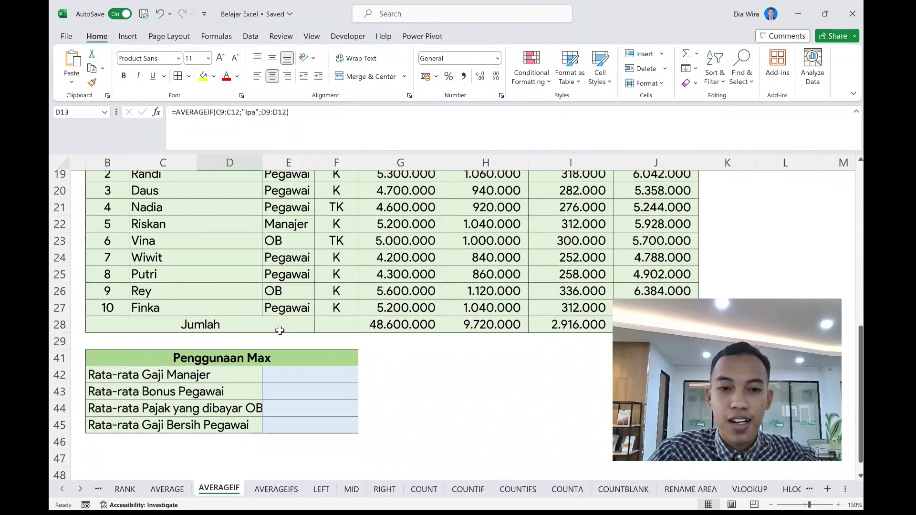
pyautogui.scroll(2, 280, 330)
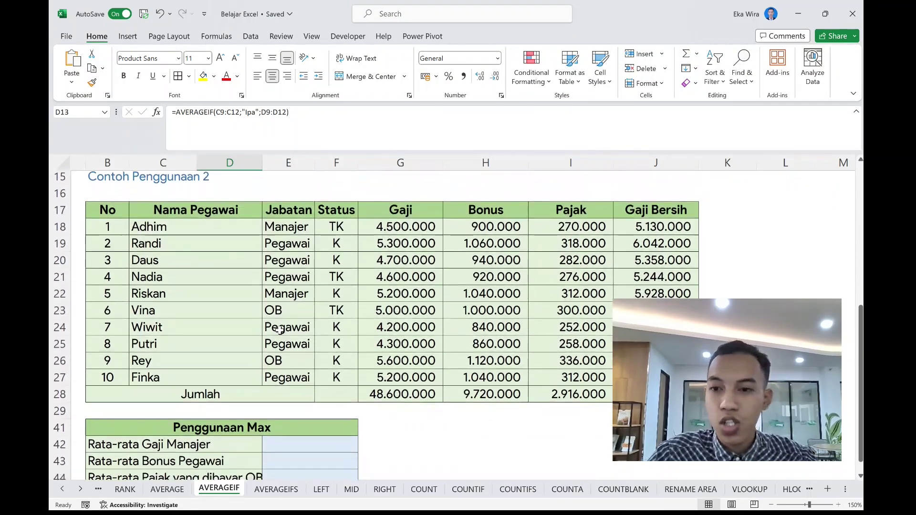
pyautogui.scroll(-2, 280, 330)
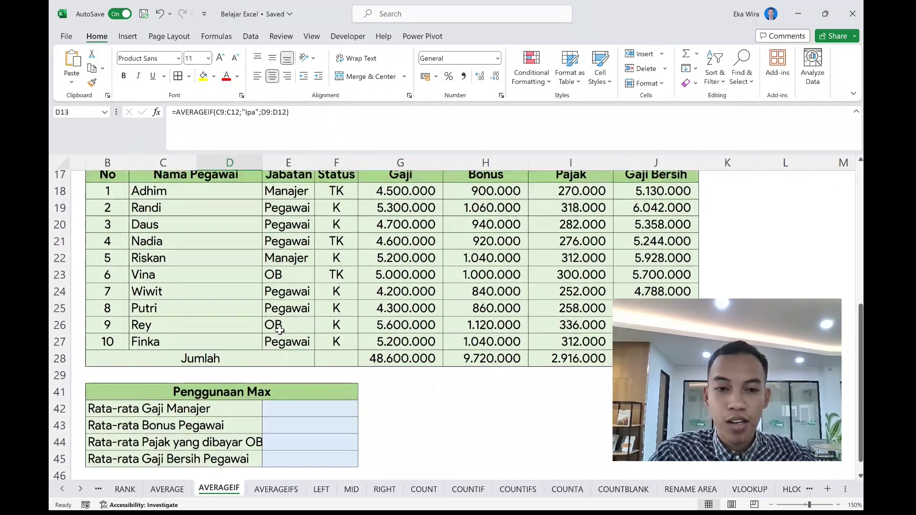
pyautogui.scroll(1, 280, 330)
pyautogui.click(253, 411)
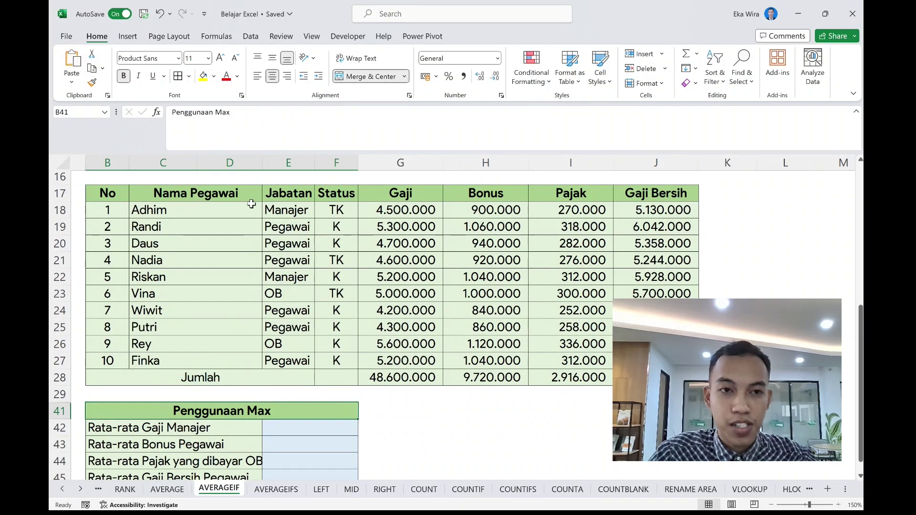
pyautogui.click(256, 120)
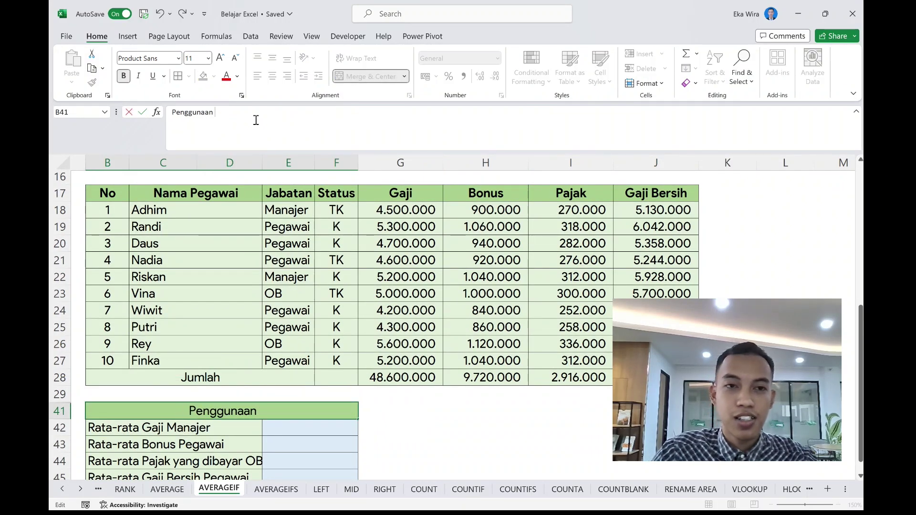
pyautogui.write('Vagera')
pyautogui.press('BackSpace')
pyautogui.press('BackSpace')
pyautogui.press('BackSpace')
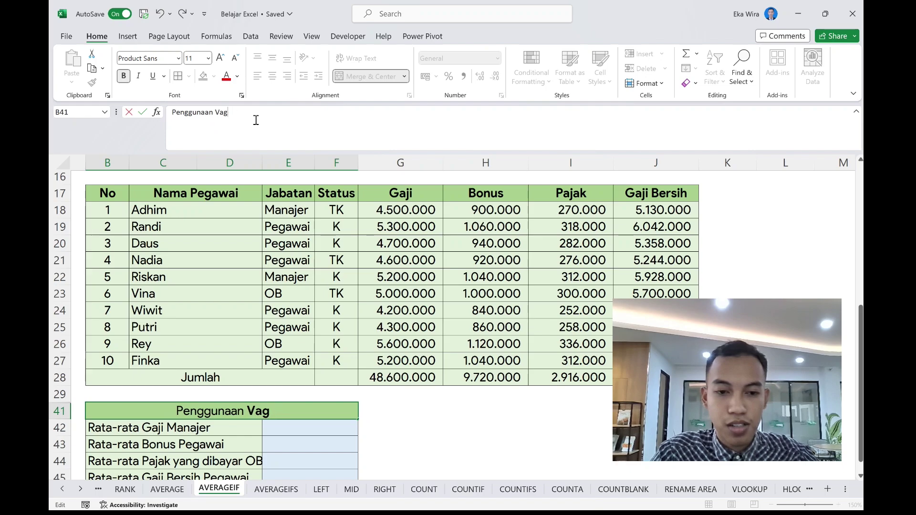
pyautogui.write('Age')
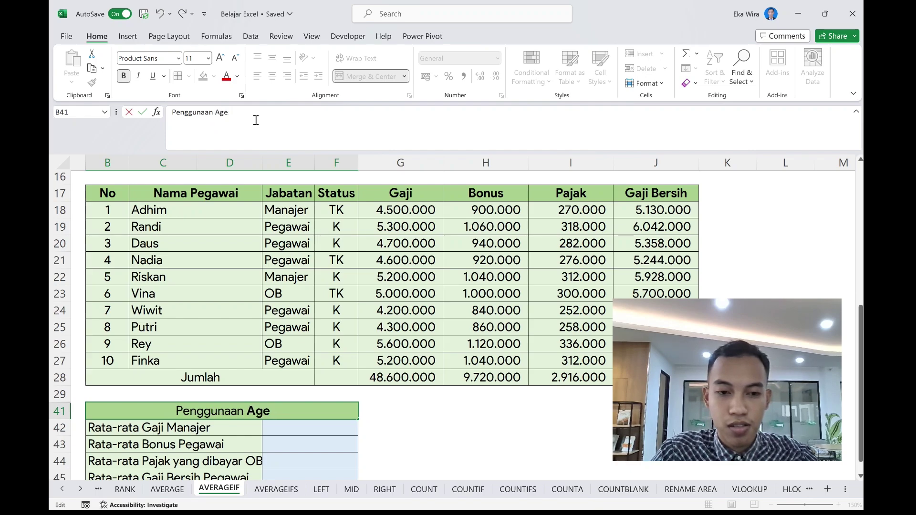
pyautogui.press('BackSpace')
pyautogui.press('BackSpace')
pyautogui.write('verage')
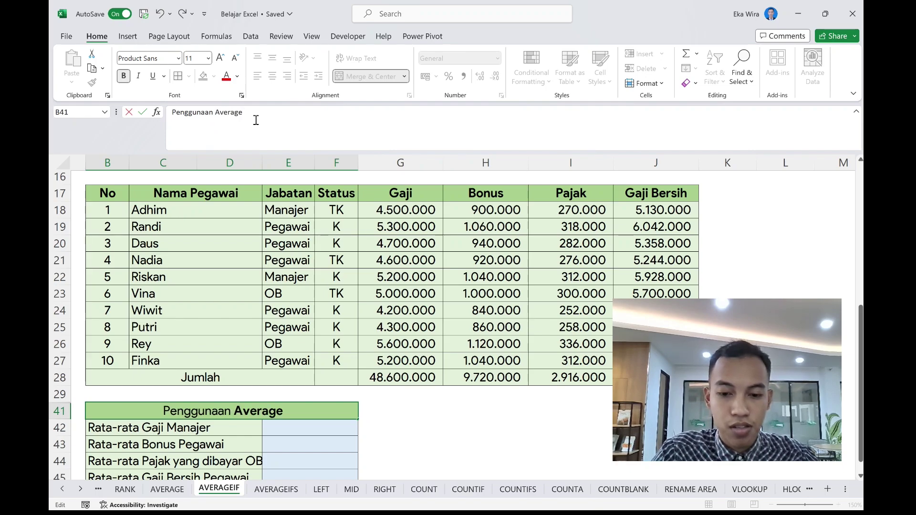
pyautogui.write('if')
pyautogui.press('Return')
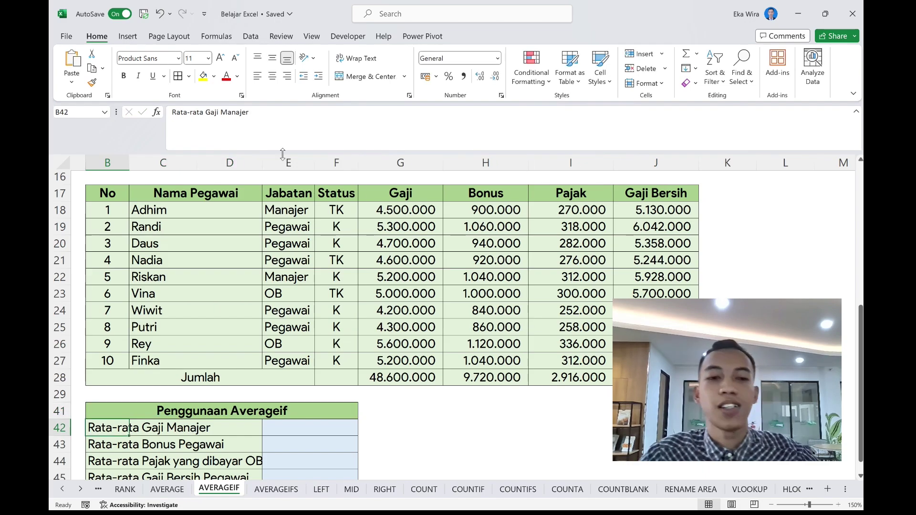
pyautogui.scroll(-1, 286, 183)
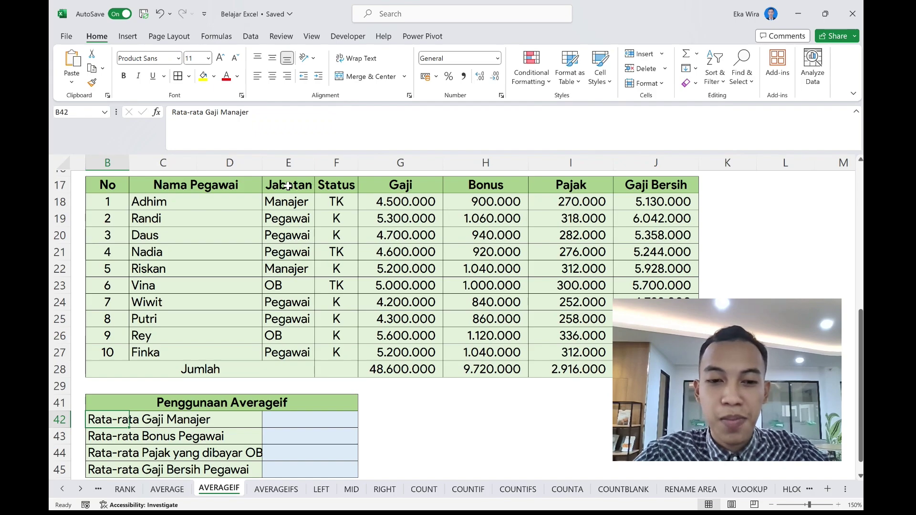
pyautogui.moveTo(319, 415); pyautogui.dragTo(317, 477)
pyautogui.scroll(-1, 317, 475)
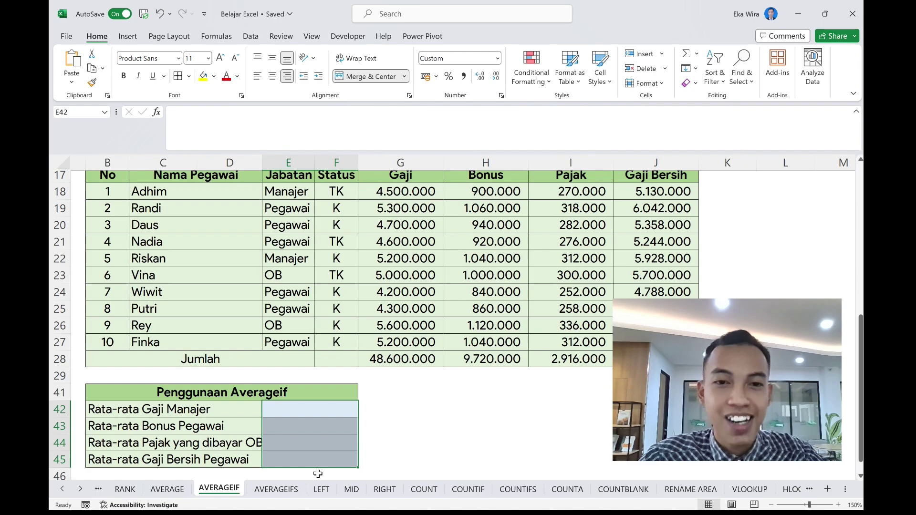
pyautogui.scroll(1, 403, 368)
pyautogui.scroll(-1, 403, 369)
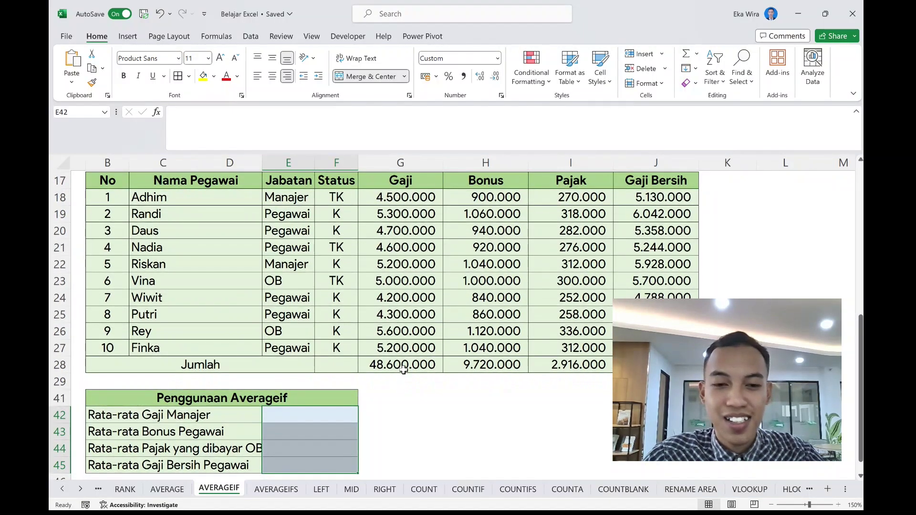
pyautogui.scroll(1, 403, 369)
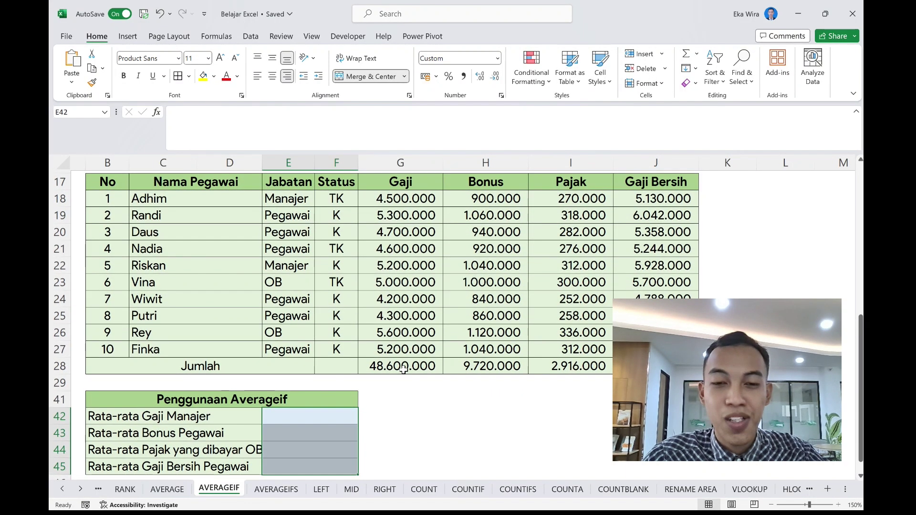
pyautogui.scroll(1, 403, 369)
# - Start an AVERAGEIF formula in E42 for Rata-rata Gaji Manajer with the Jabatan cells E18:E27 as the criteria range
pyautogui.click(334, 419)
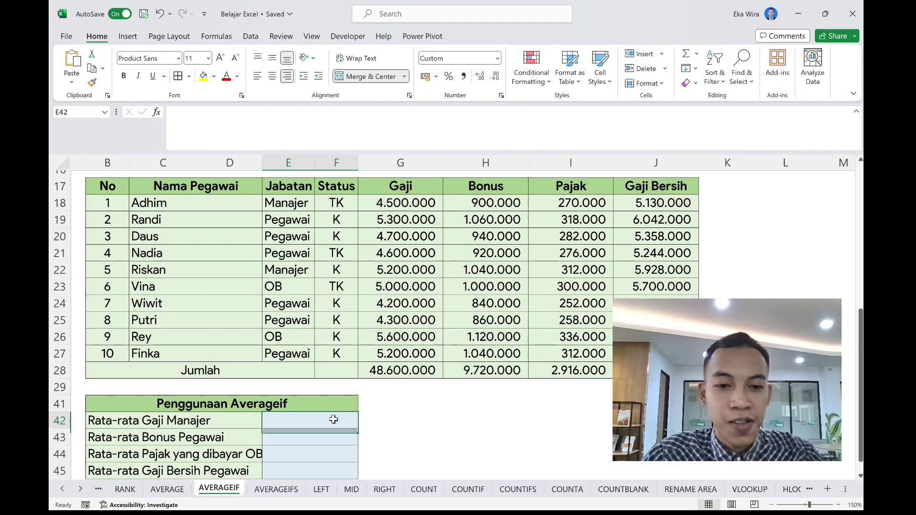
pyautogui.write('=')
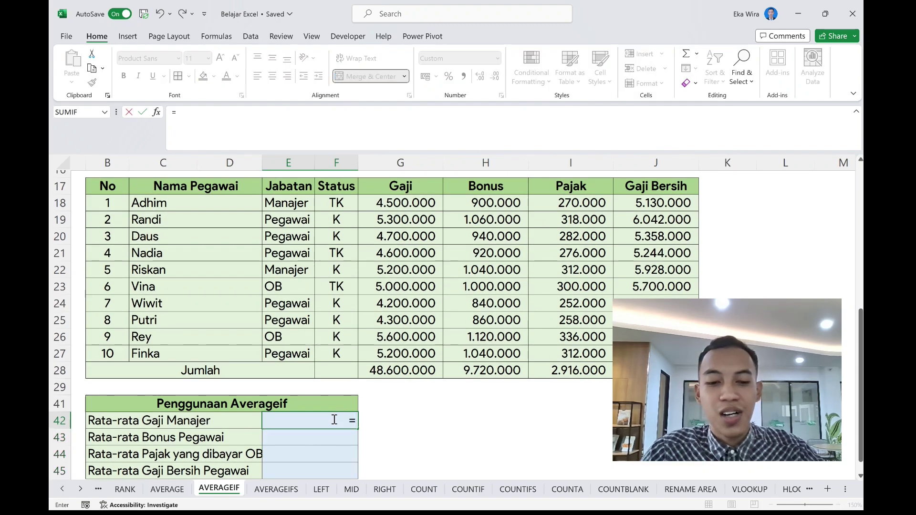
pyautogui.write('avera')
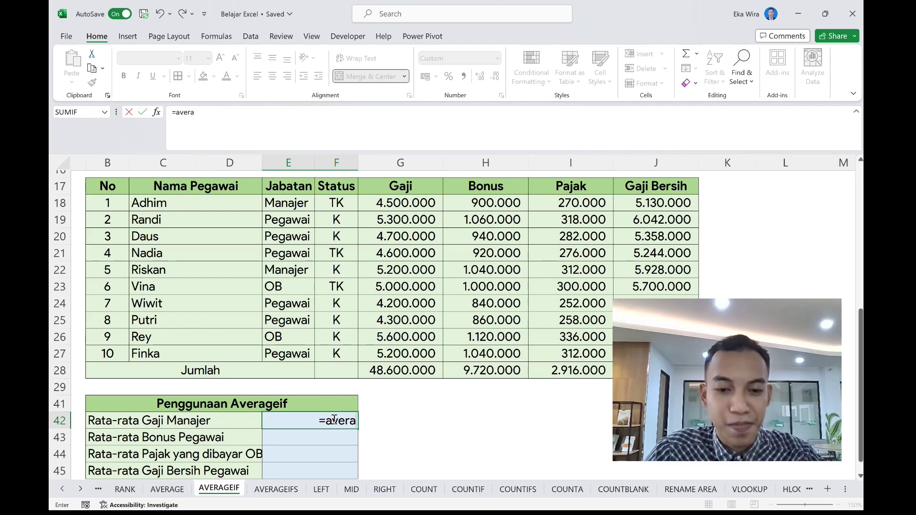
pyautogui.write('geif')
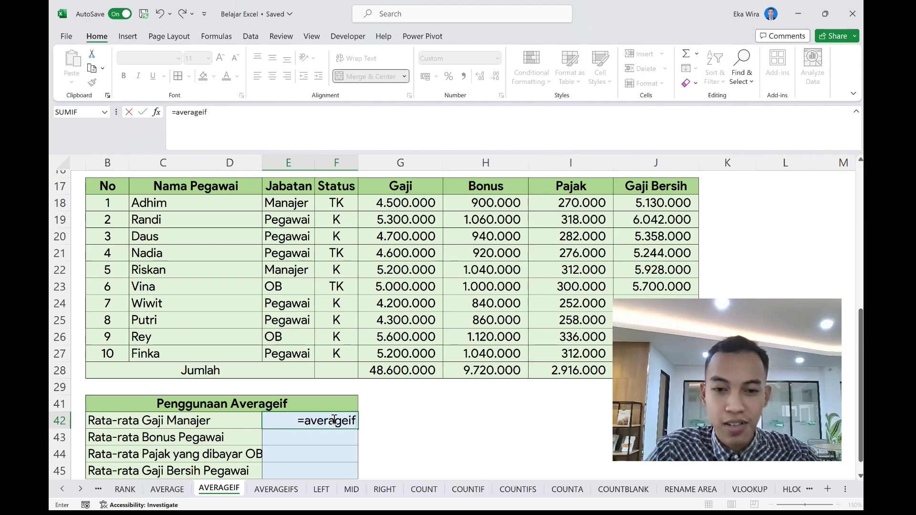
pyautogui.press('Tab')
pyautogui.scroll(-1, 337, 395)
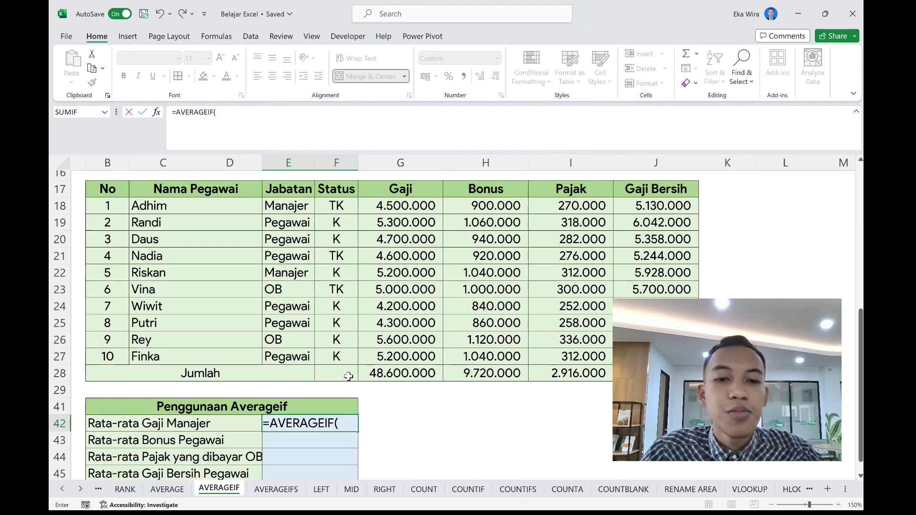
pyautogui.scroll(1, 348, 376)
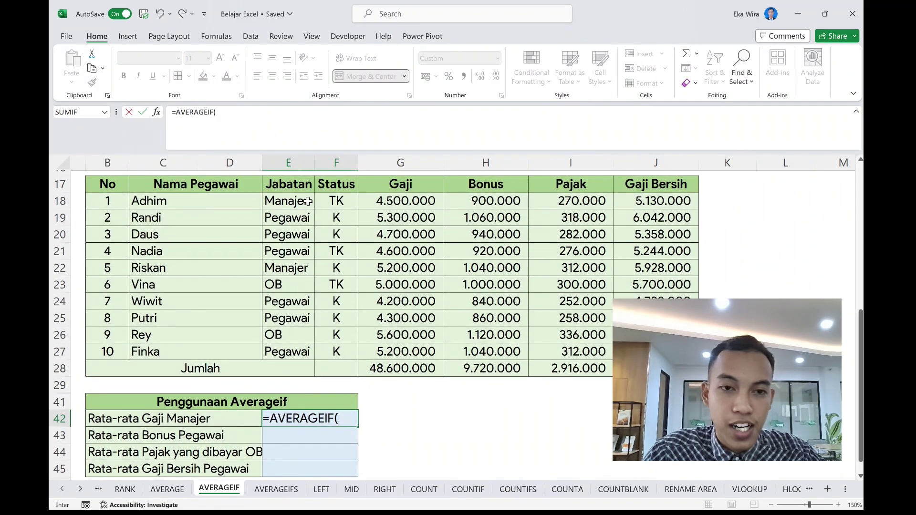
pyautogui.moveTo(307, 202); pyautogui.dragTo(300, 349)
pyautogui.write(';')
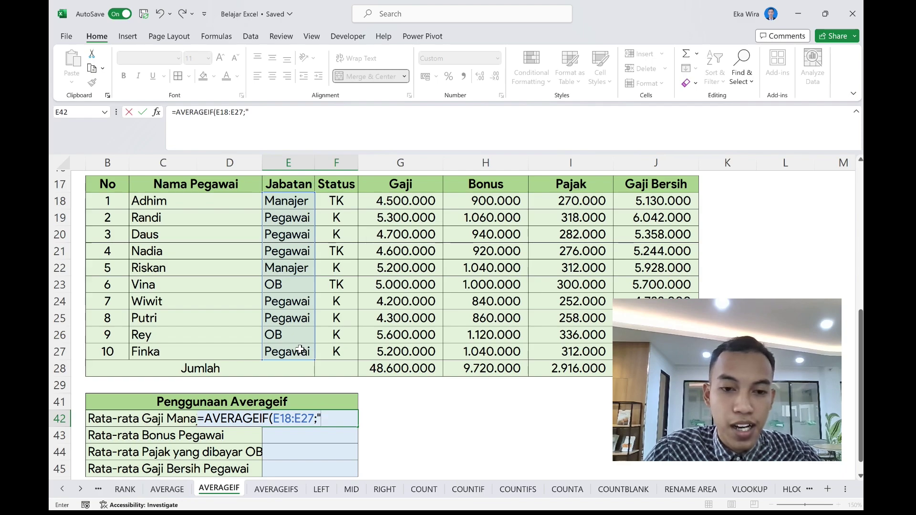
pyautogui.write('"Maj')
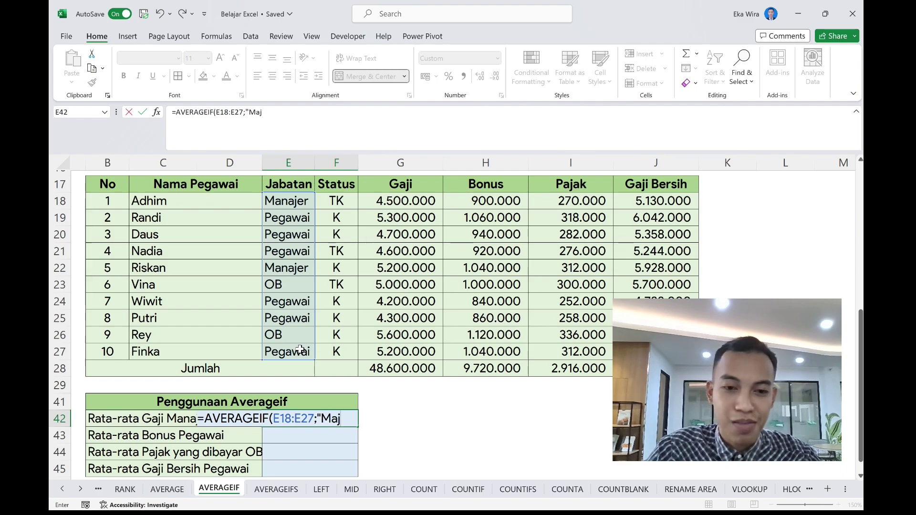
pyautogui.write('anaj')
pyautogui.press('BackSpace')
pyautogui.write('najer')
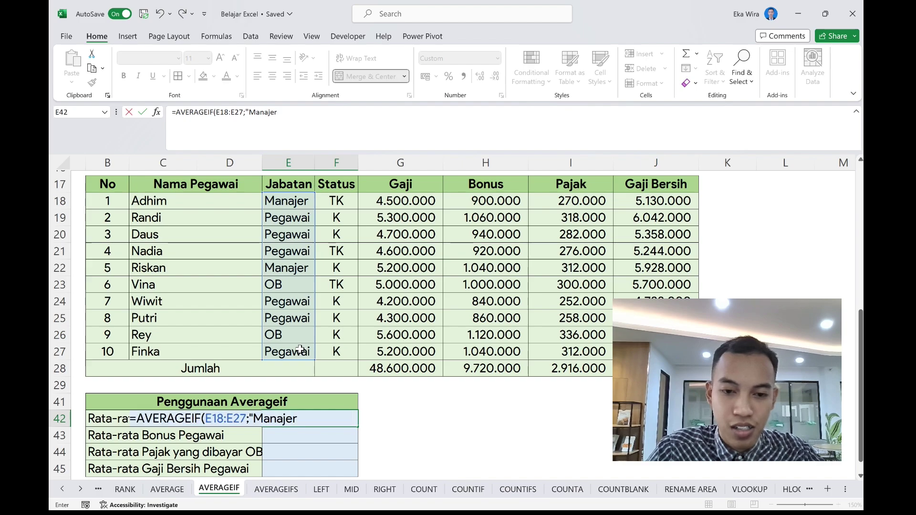
pyautogui.press('BackSpace')
pyautogui.press('BackSpace')
pyautogui.press('BackSpace')
pyautogui.press('BackSpace')
pyautogui.press('BackSpace')
pyautogui.press('BackSpace')
pyautogui.press('BackSpace')
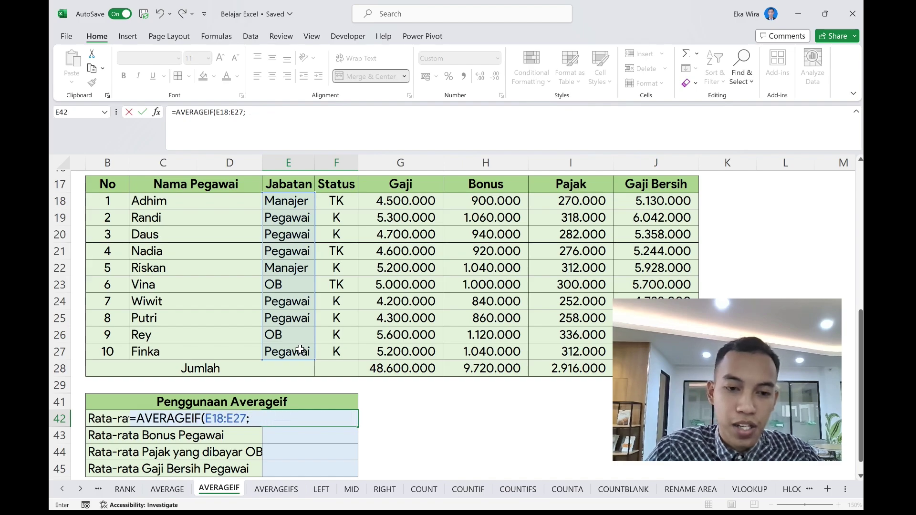
# - Complete the AVERAGEIF formula in E42 with E18 as the criterion and the Gaji cells G18:G27 as the average range
pyautogui.click(301, 197)
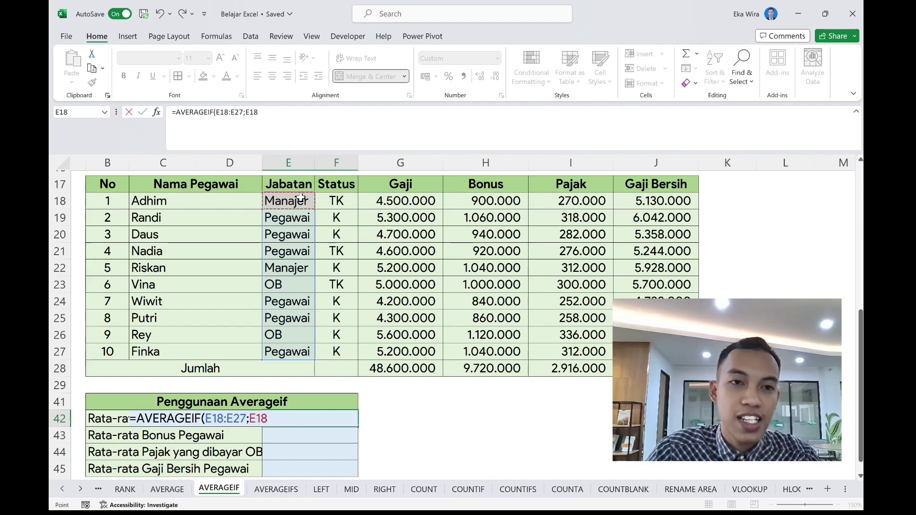
pyautogui.click(263, 114)
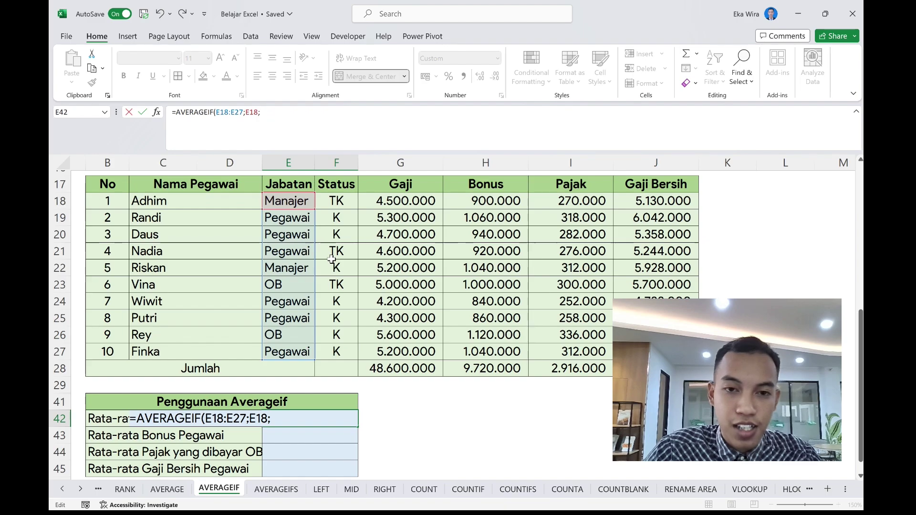
pyautogui.scroll(-1, 332, 259)
pyautogui.scroll(1, 380, 240)
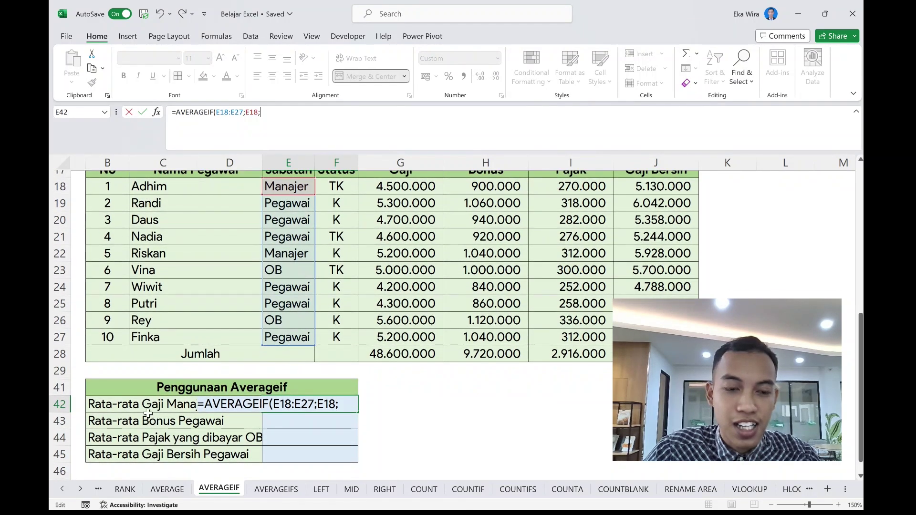
pyautogui.scroll(1, 313, 351)
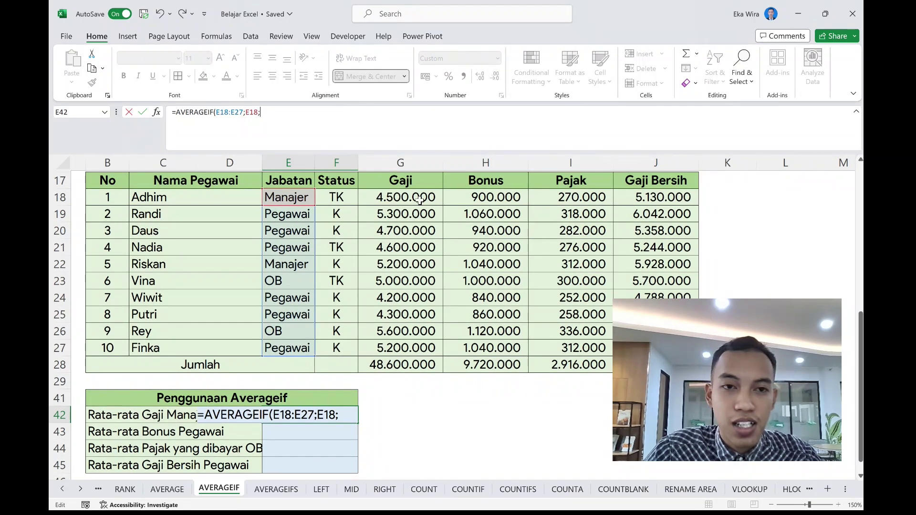
pyautogui.moveTo(420, 200); pyautogui.dragTo(415, 345)
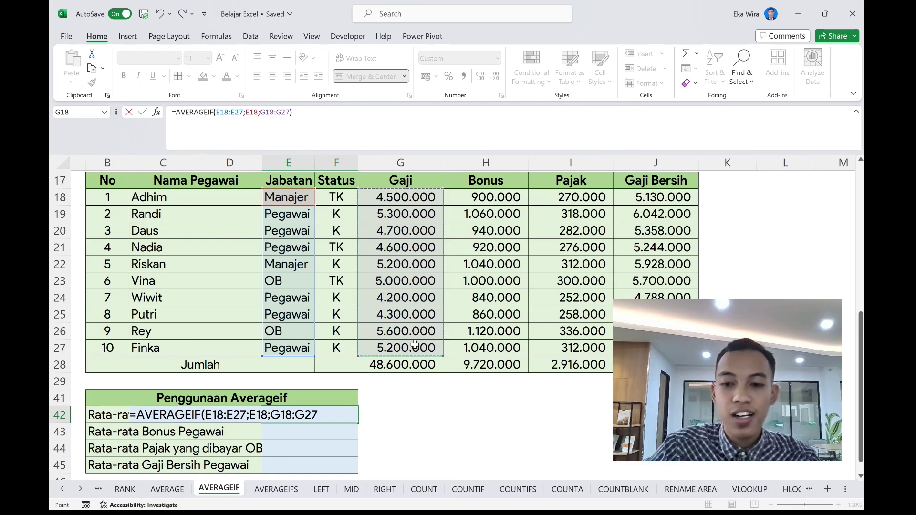
pyautogui.write(')')
pyautogui.press('Return')
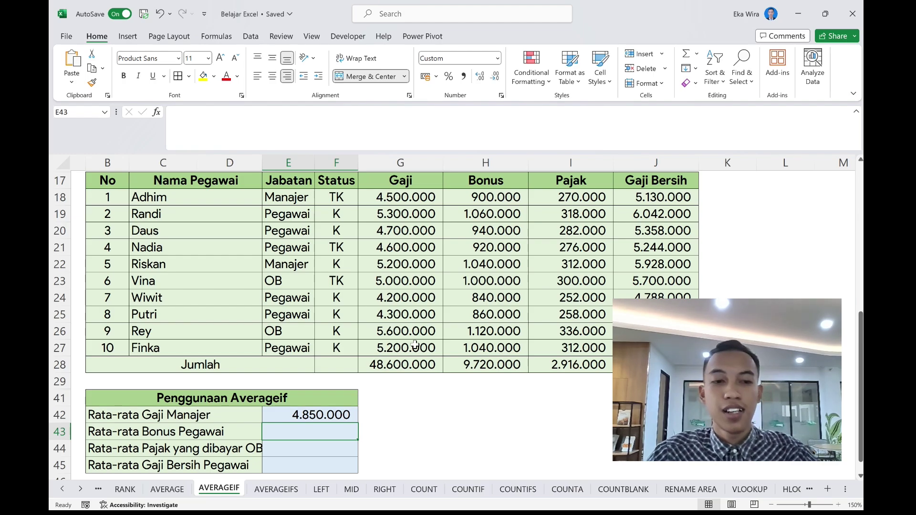
pyautogui.scroll(-1, 460, 429)
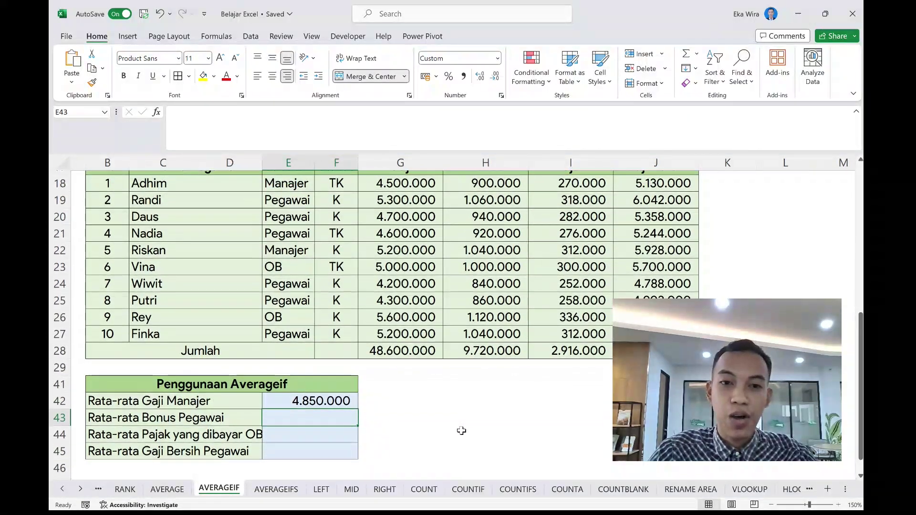
# - Start an AVERAGEIF formula in E43 for Rata-rata Bonus Pegawai with the Jabatan cells E18:E27 as the criteria range
pyautogui.write('=')
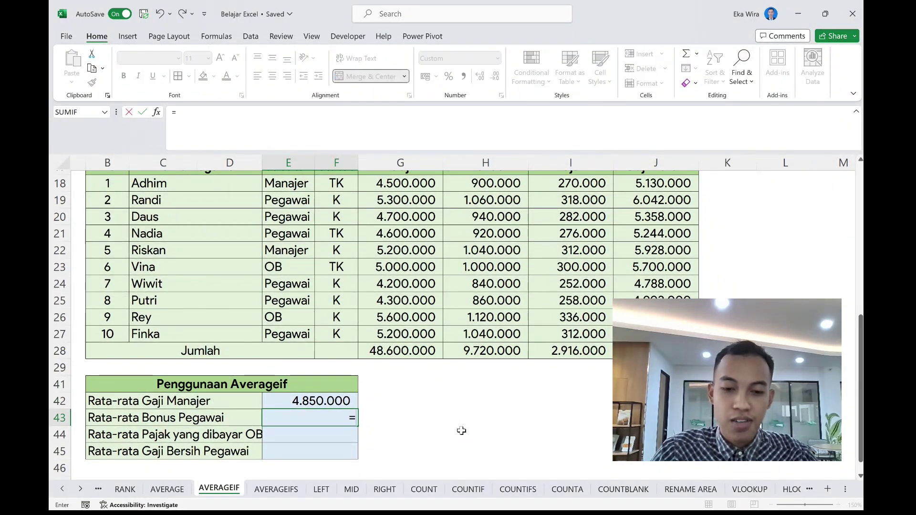
pyautogui.write('averageif')
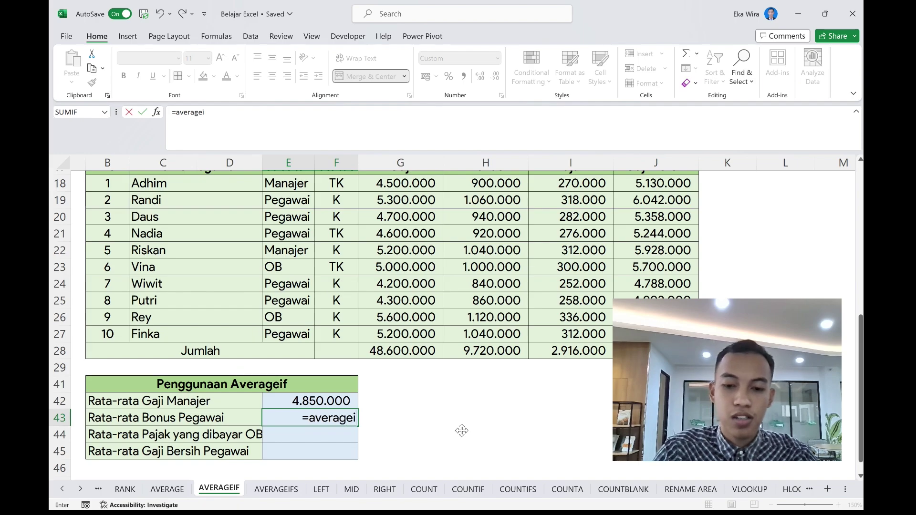
pyautogui.press('Tab')
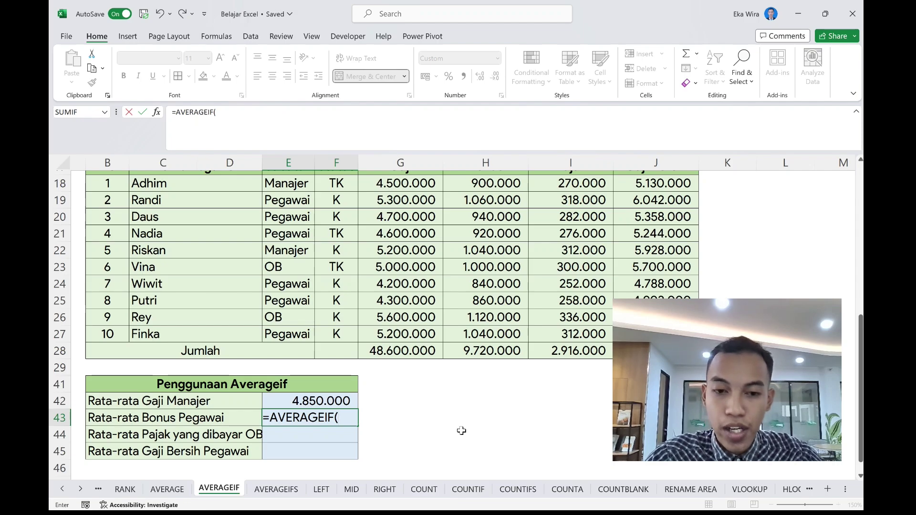
pyautogui.scroll(1, 461, 430)
pyautogui.click(298, 221)
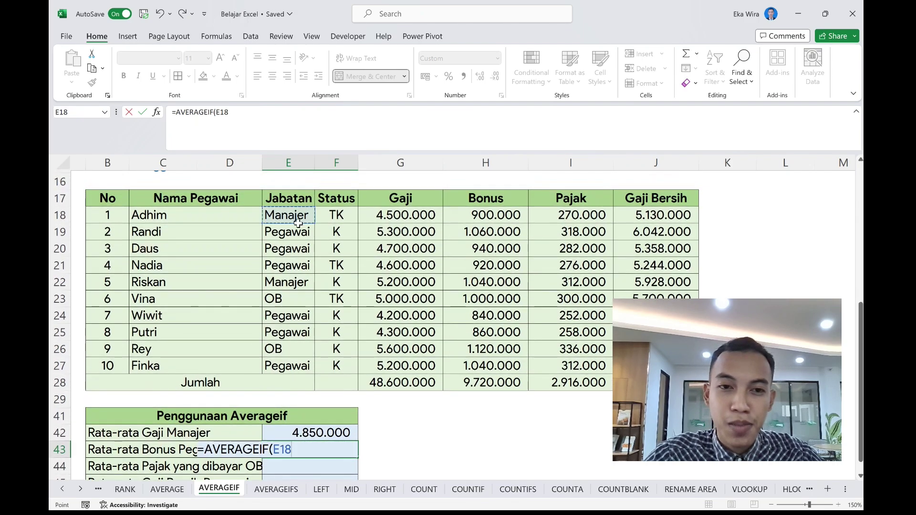
pyautogui.moveTo(298, 223); pyautogui.dragTo(298, 359)
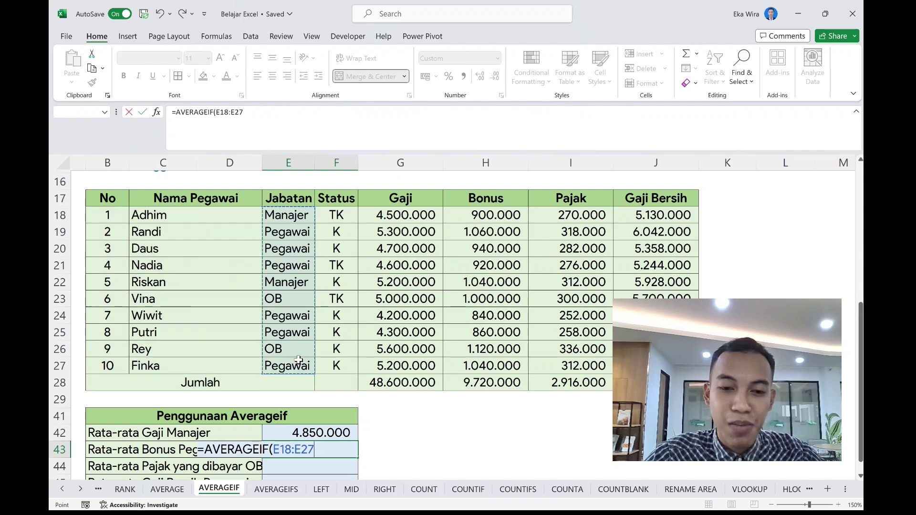
pyautogui.scroll(-1, 298, 359)
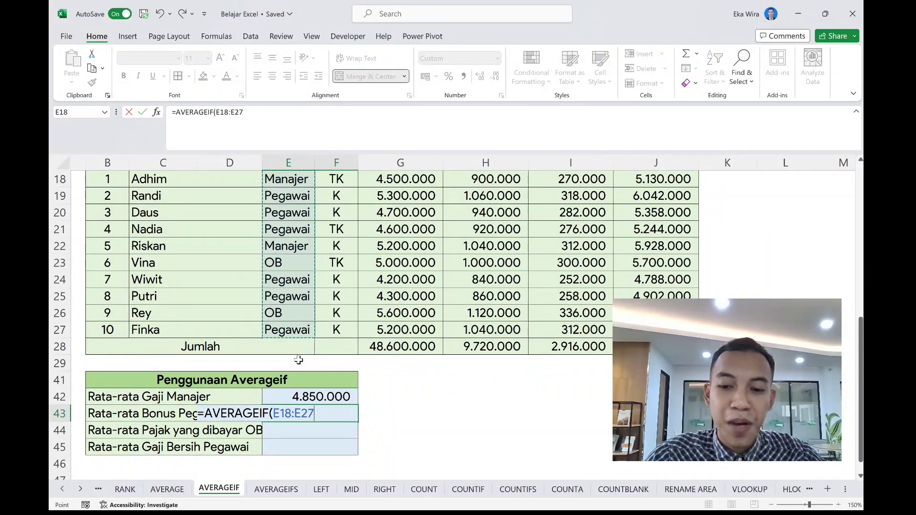
pyautogui.write(';"')
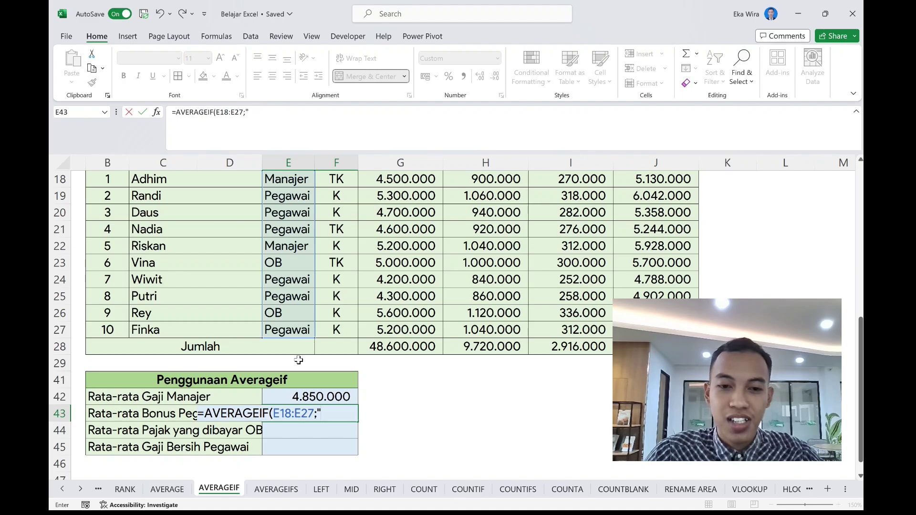
# - Try the Pegawai cells E24, E25 and E21 as the criterion of the E43 formula, and clear the reference
pyautogui.click(301, 278)
pyautogui.click(302, 294)
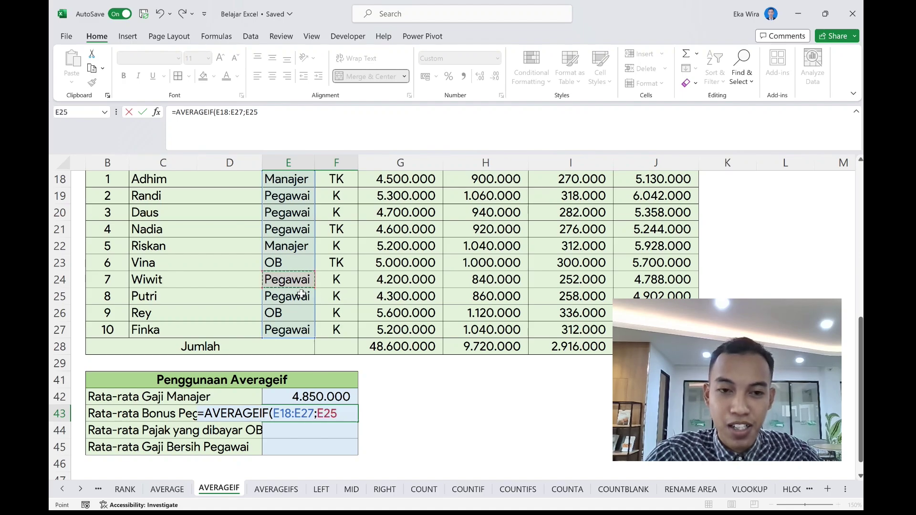
pyautogui.click(299, 278)
pyautogui.click(293, 231)
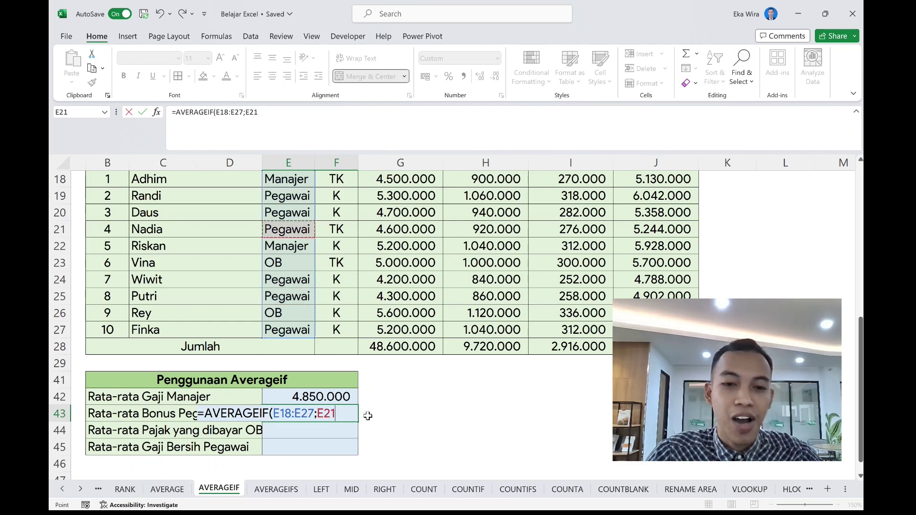
pyautogui.press('BackSpace')
pyautogui.press('BackSpace')
pyautogui.press('BackSpace')
# - Complete the AVERAGEIF formula in E43 with "Pegawai" as the criterion and the Bonus cells H18:H27 as the average range
pyautogui.write('"Pegawai";')
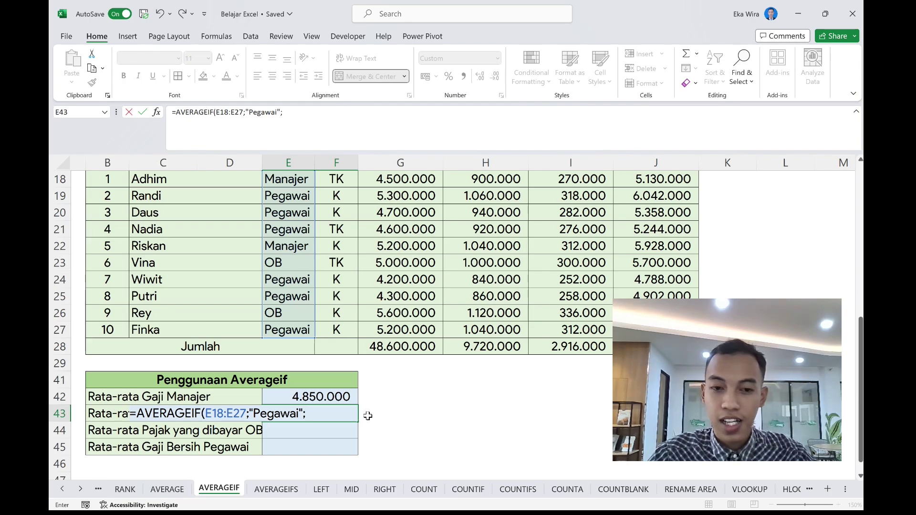
pyautogui.scroll(1, 367, 416)
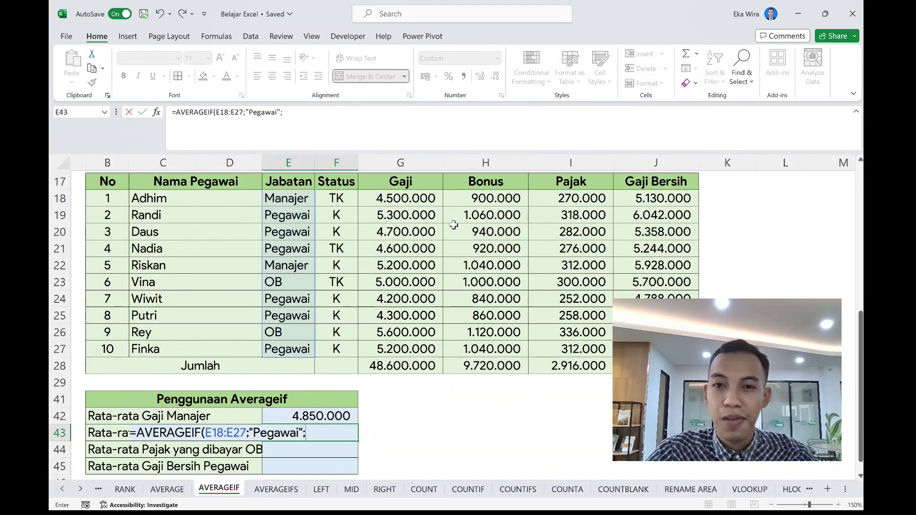
pyautogui.moveTo(477, 196); pyautogui.dragTo(480, 351)
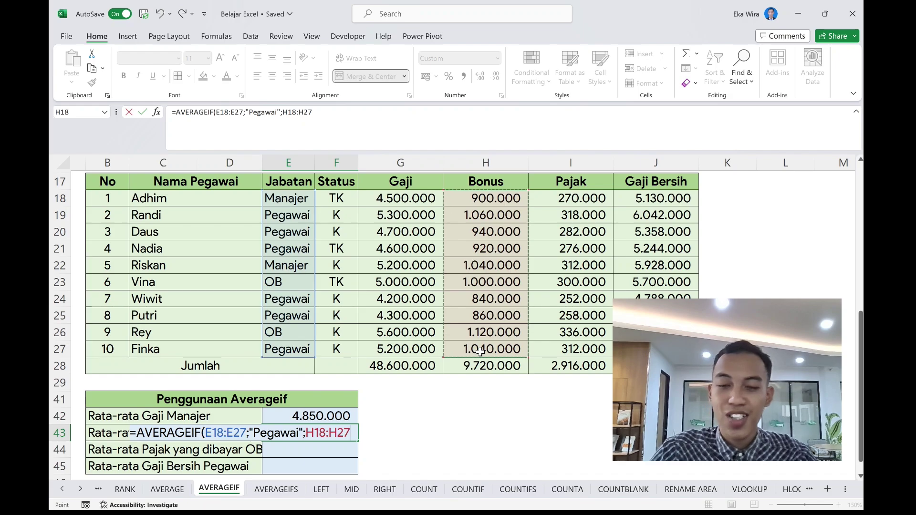
pyautogui.write(')')
pyautogui.press('Return')
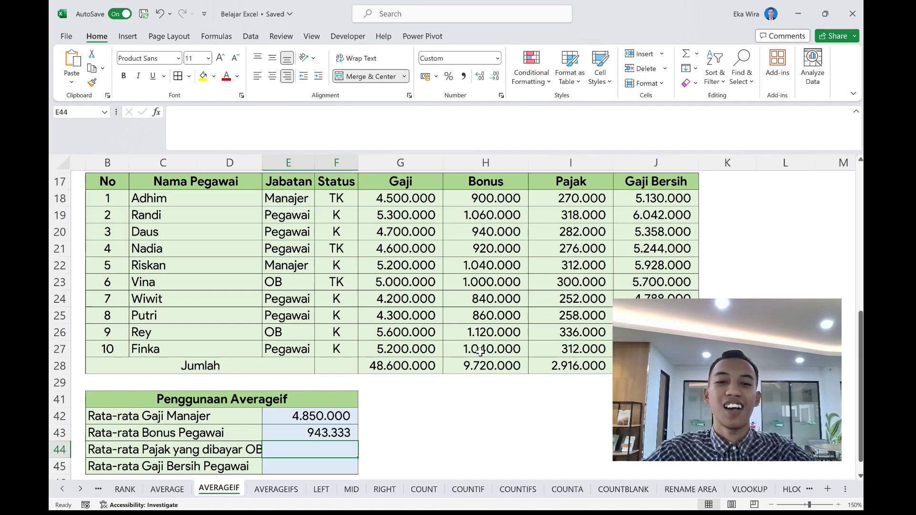
# - Start an AVERAGEIF formula in E44 for Rata-rata Pajak yang dibayar OB with the Jabatan cells E18:E27 as the criteria range
pyautogui.scroll(-3, 480, 352)
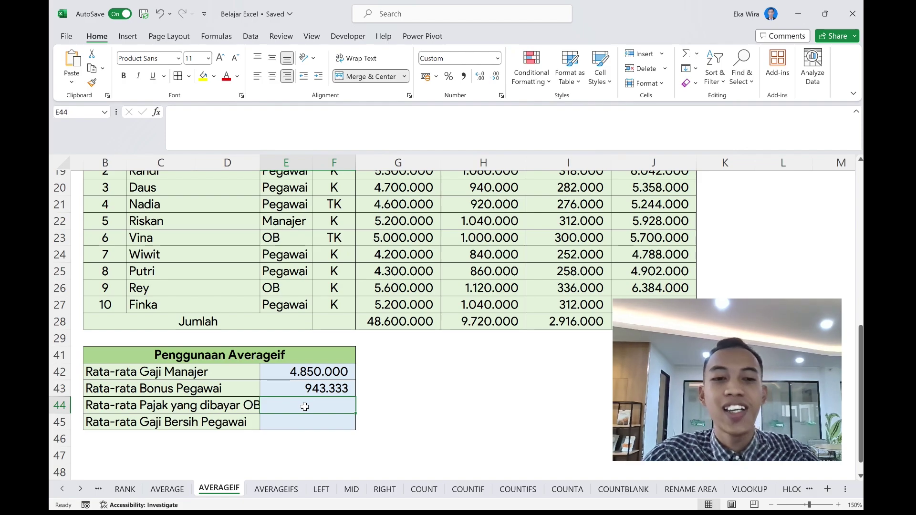
pyautogui.write('=')
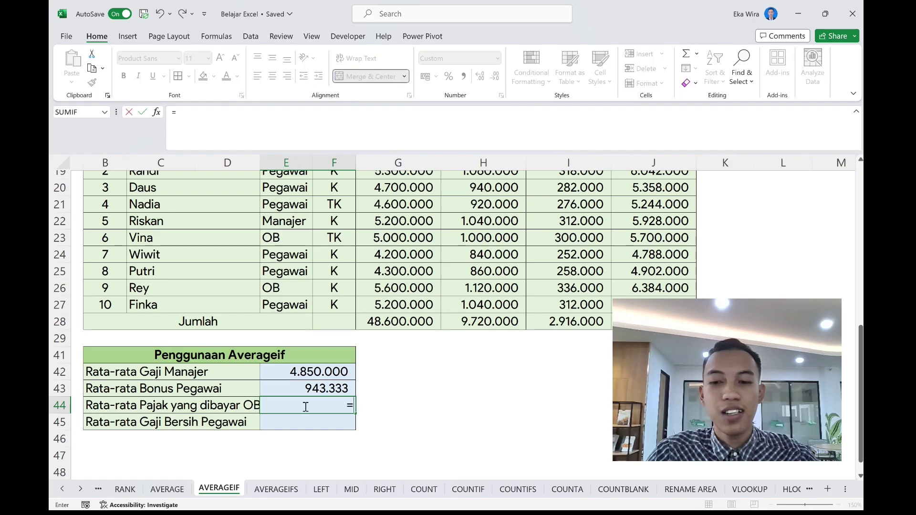
pyautogui.write('averageif')
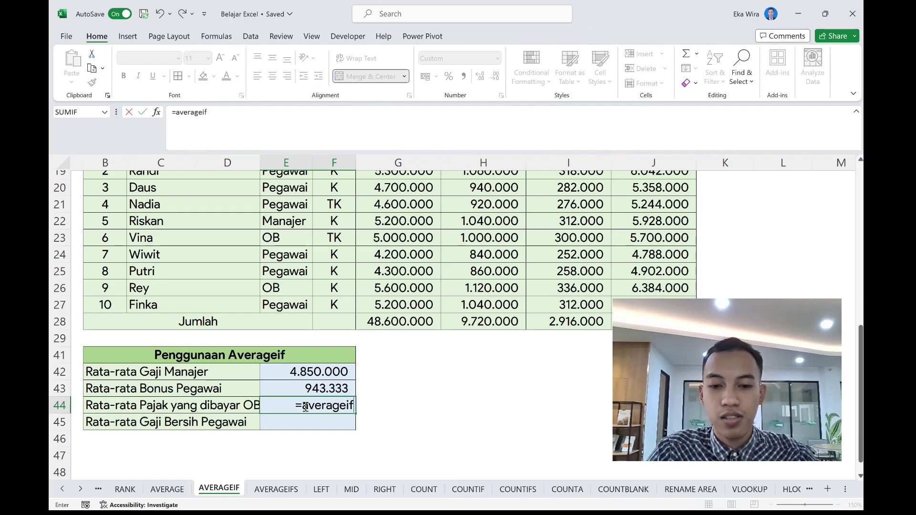
pyautogui.press('Tab')
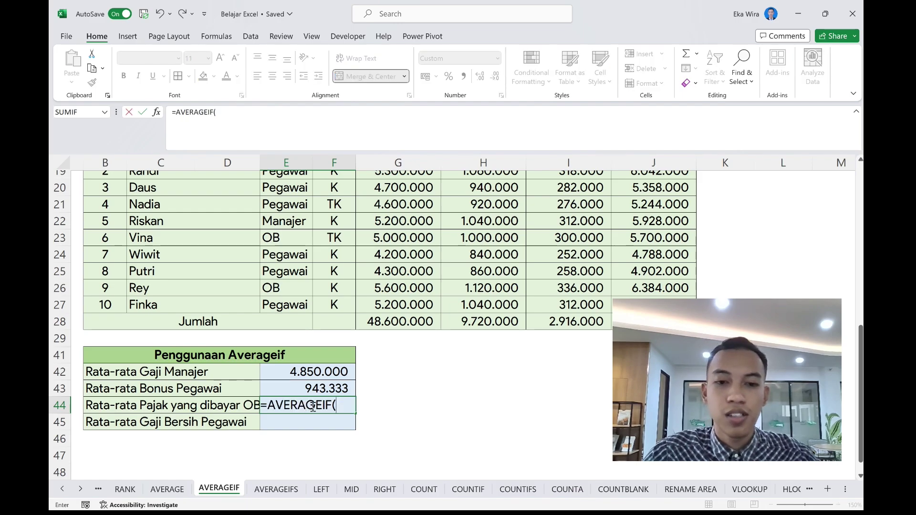
pyautogui.scroll(1, 349, 361)
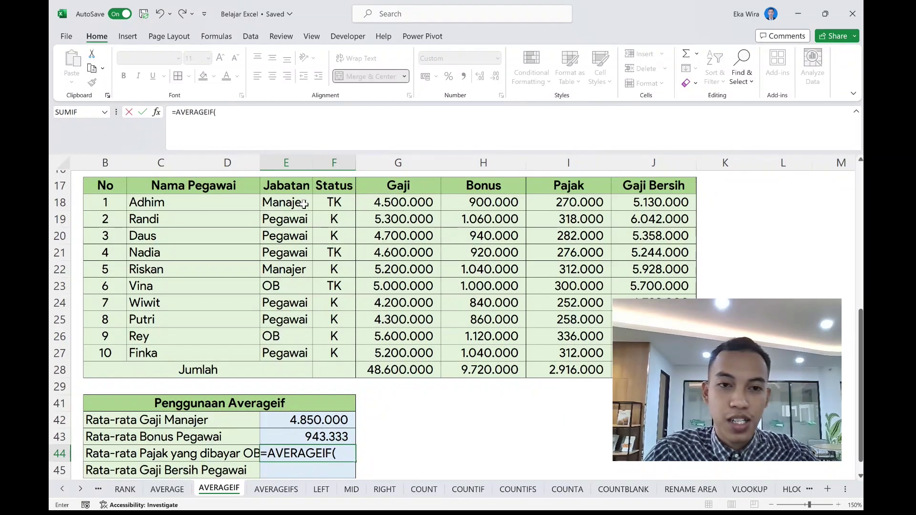
pyautogui.moveTo(304, 203); pyautogui.dragTo(288, 353)
pyautogui.scroll(-1, 345, 354)
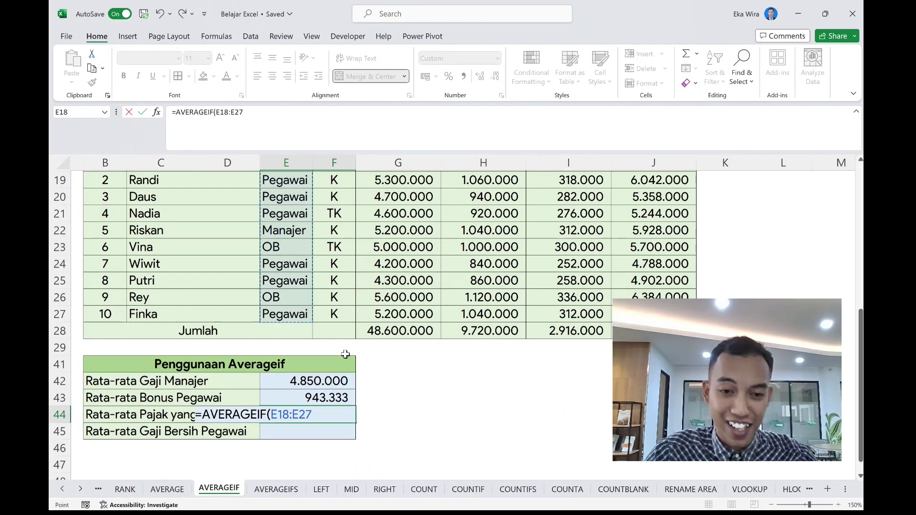
# - Complete the AVERAGEIF formula in E44 with "OB" as the criterion and the Pajak cells I18:I27 as the average range
pyautogui.write(';')
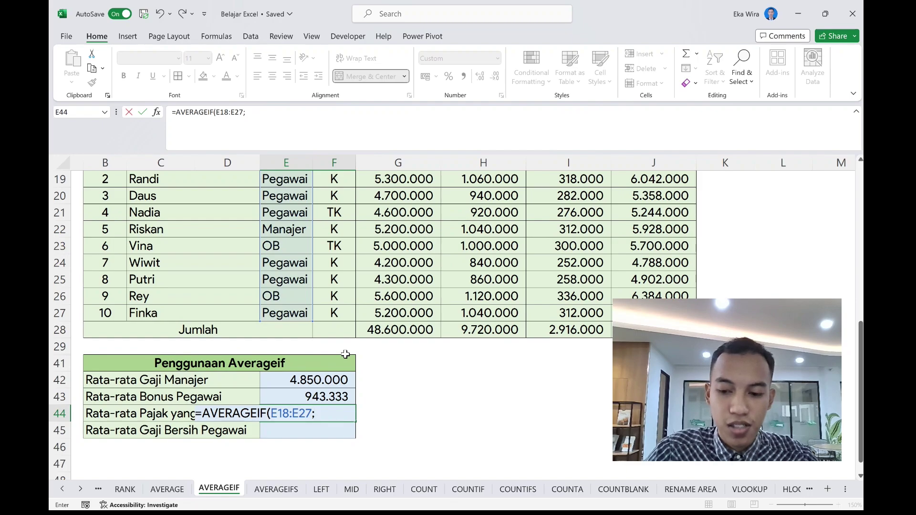
pyautogui.write('"OB";')
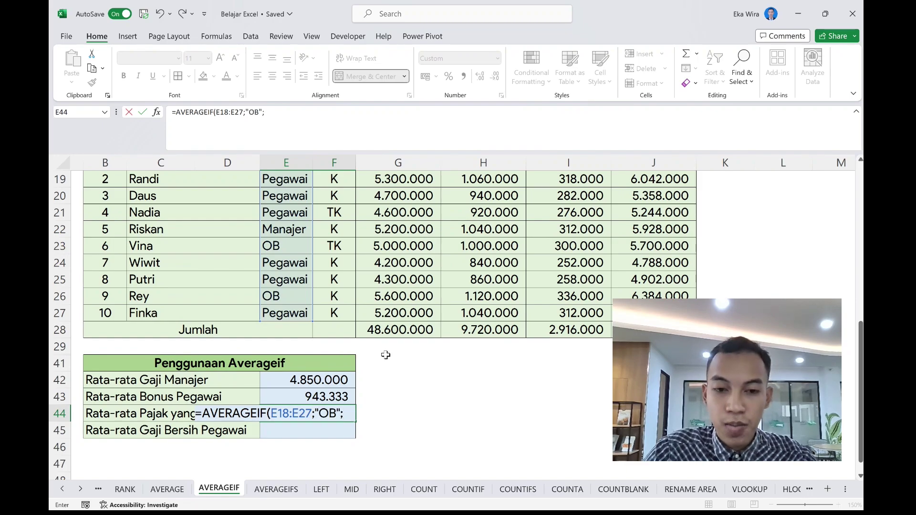
pyautogui.scroll(1, 414, 358)
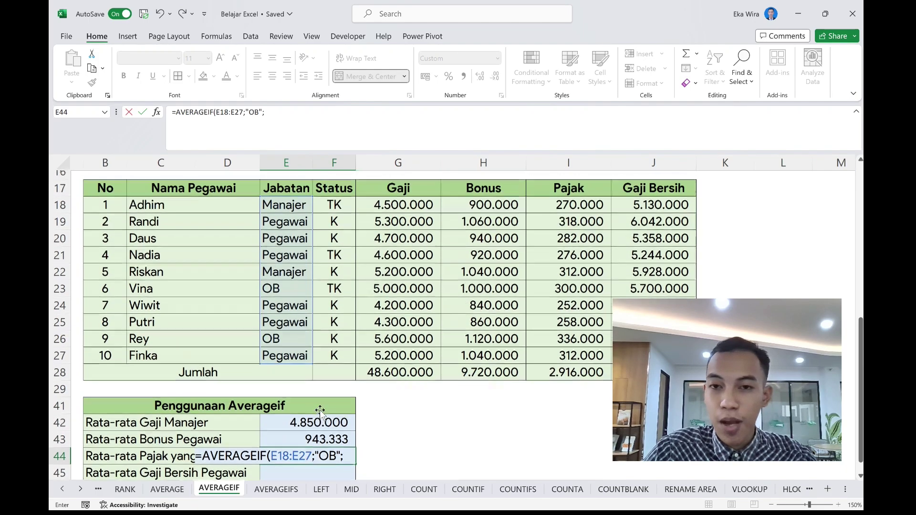
pyautogui.scroll(1, 334, 410)
pyautogui.moveTo(550, 209); pyautogui.dragTo(550, 366)
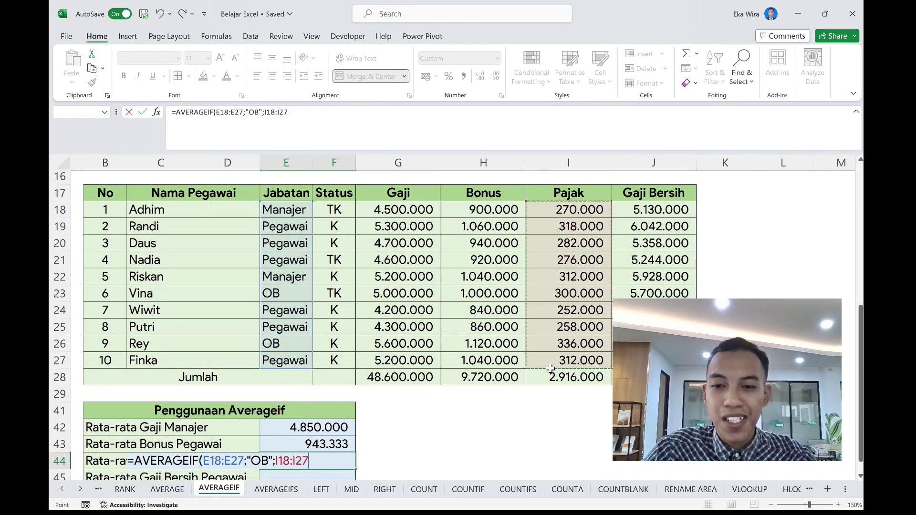
pyautogui.scroll(-2, 550, 366)
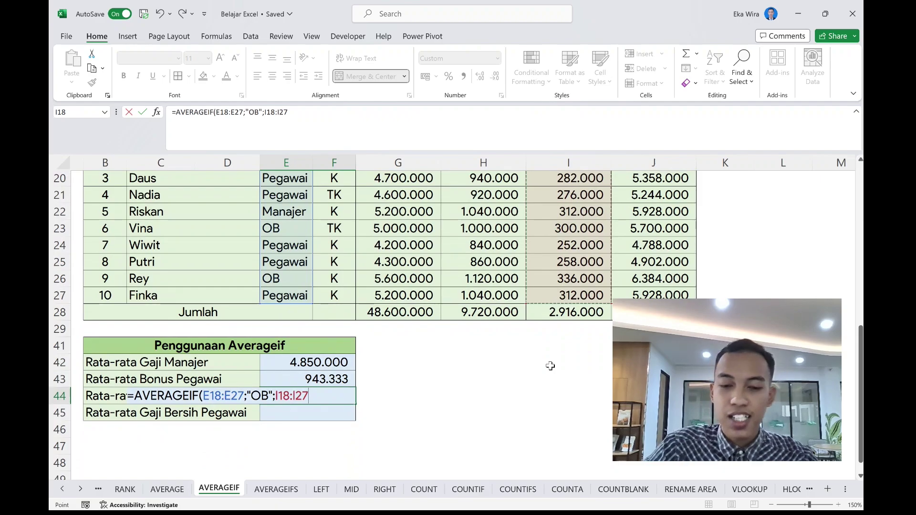
pyautogui.write(')')
pyautogui.press('Return')
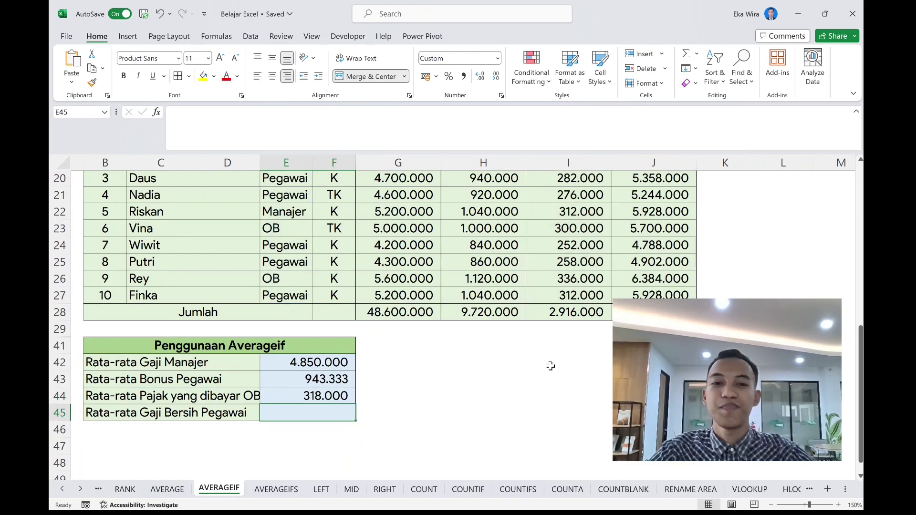
# - Start an AVERAGEIF formula in E45 for Rata-rata Gaji Bersih Pegawai
pyautogui.write('=')
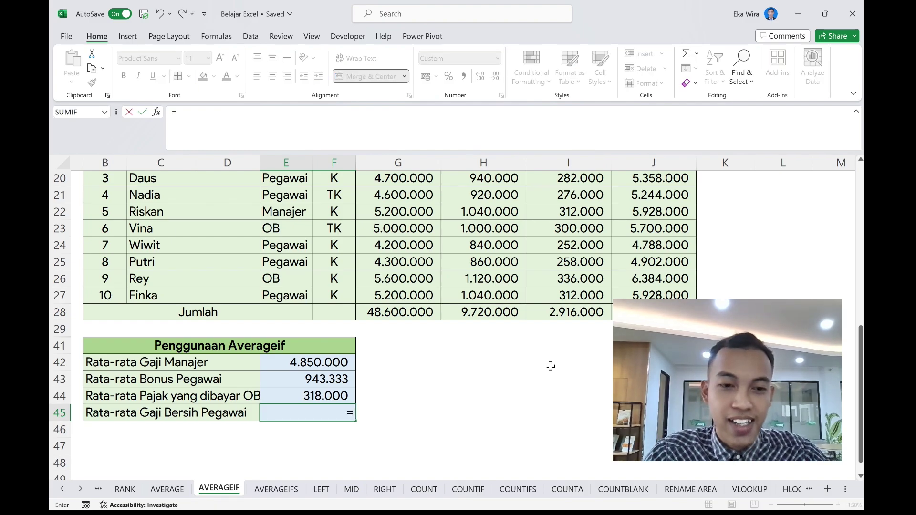
pyautogui.scroll(1, 550, 366)
pyautogui.write('av')
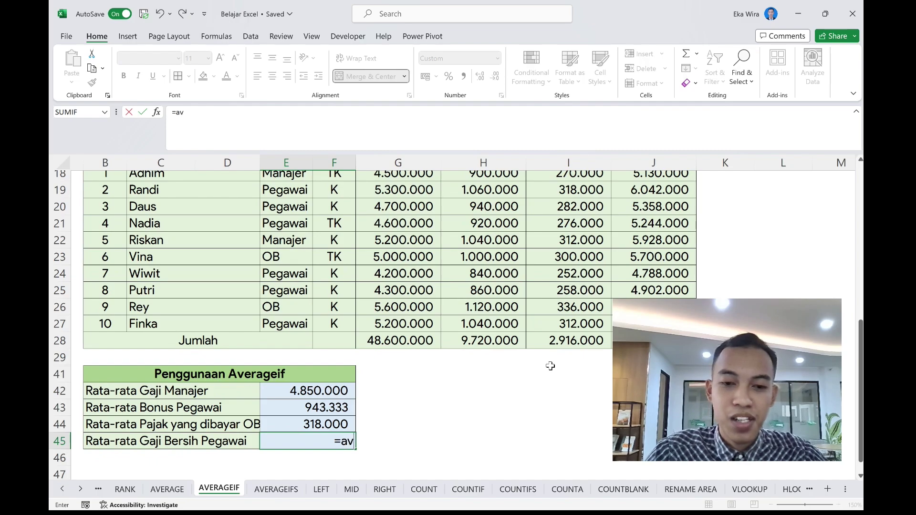
pyautogui.write('era')
pyautogui.press('Tab')
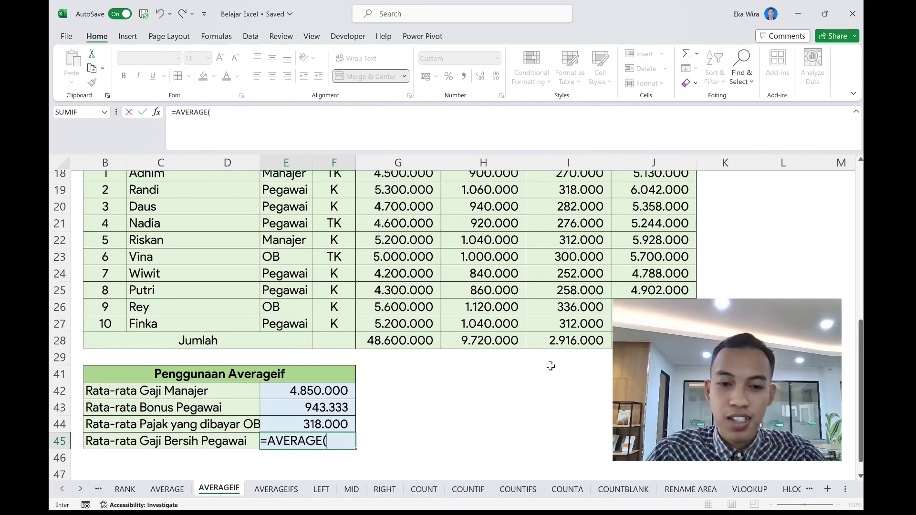
pyautogui.press('BackSpace')
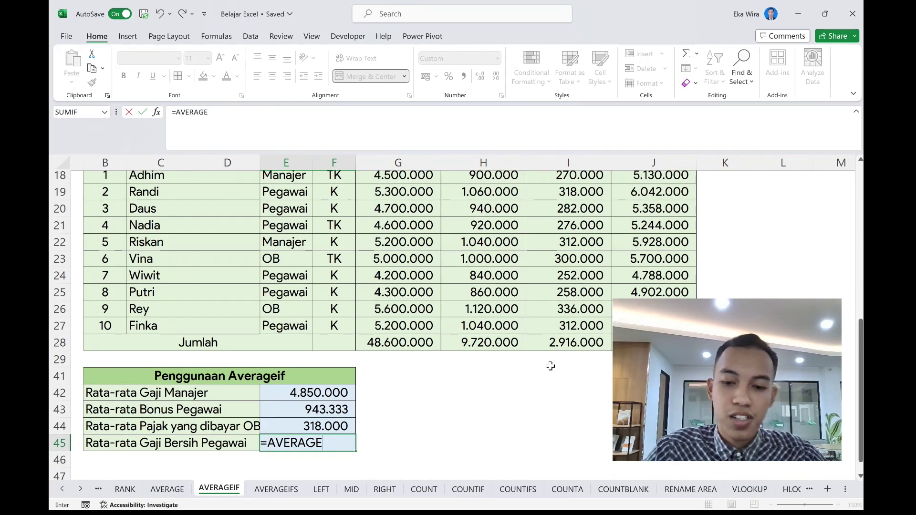
pyautogui.write('if')
pyautogui.press('Tab')
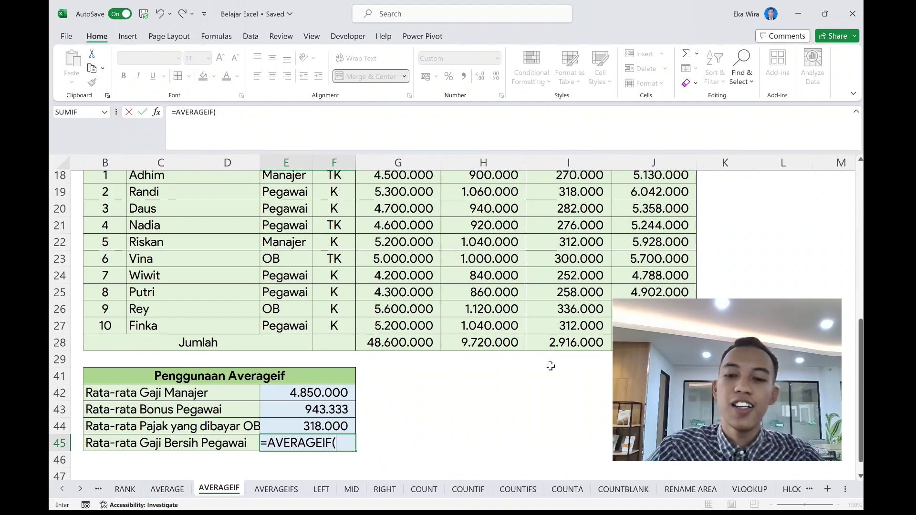
# - Add the Jabatan cells E18:E27 as the criteria range and "Pegawai" as the criterion to the AVERAGEIF formula in E45
pyautogui.scroll(1, 551, 367)
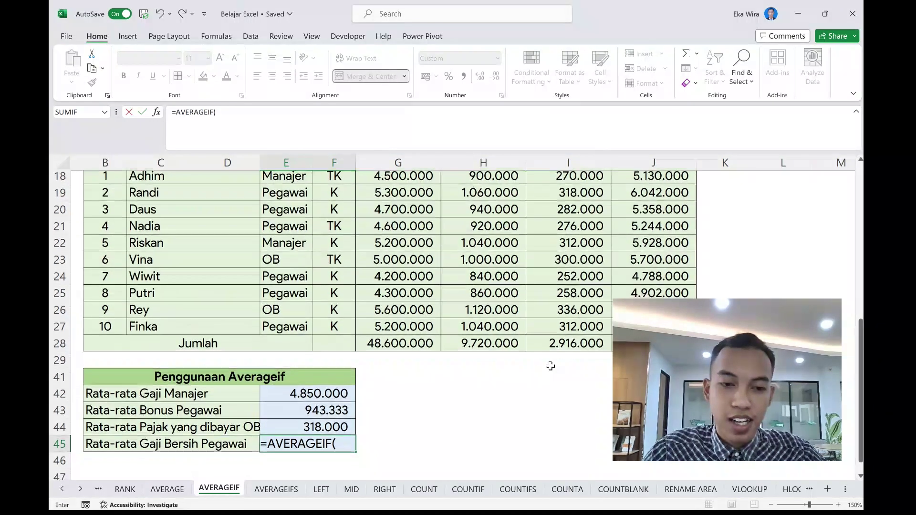
pyautogui.scroll(2, 309, 378)
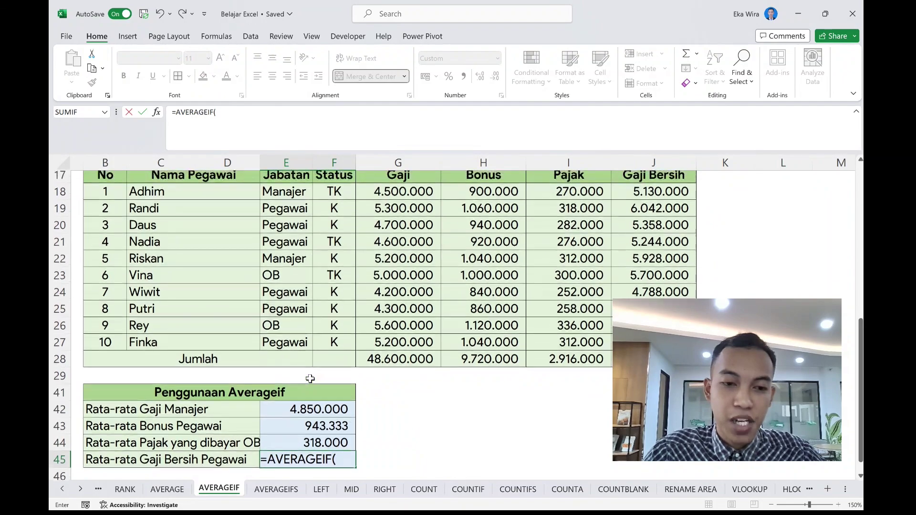
pyautogui.moveTo(303, 205); pyautogui.dragTo(306, 352)
pyautogui.scroll(-2, 466, 367)
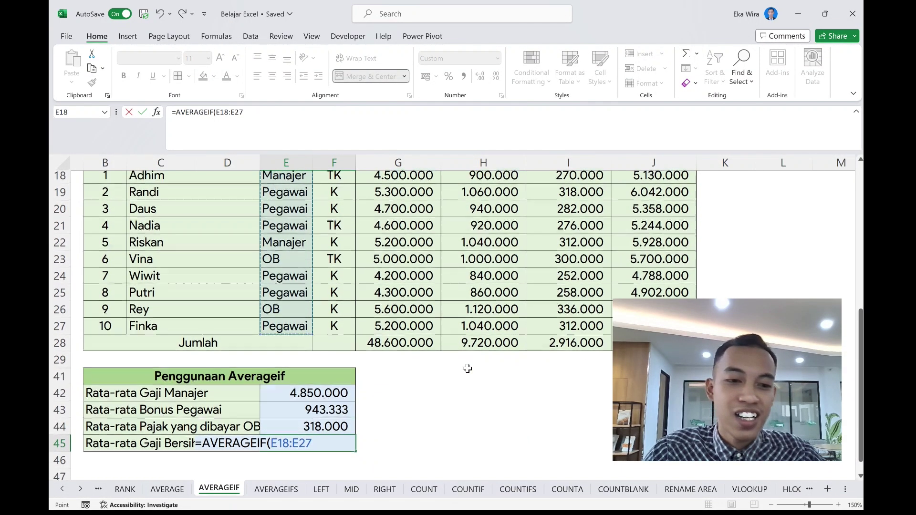
pyautogui.scroll(1, 467, 368)
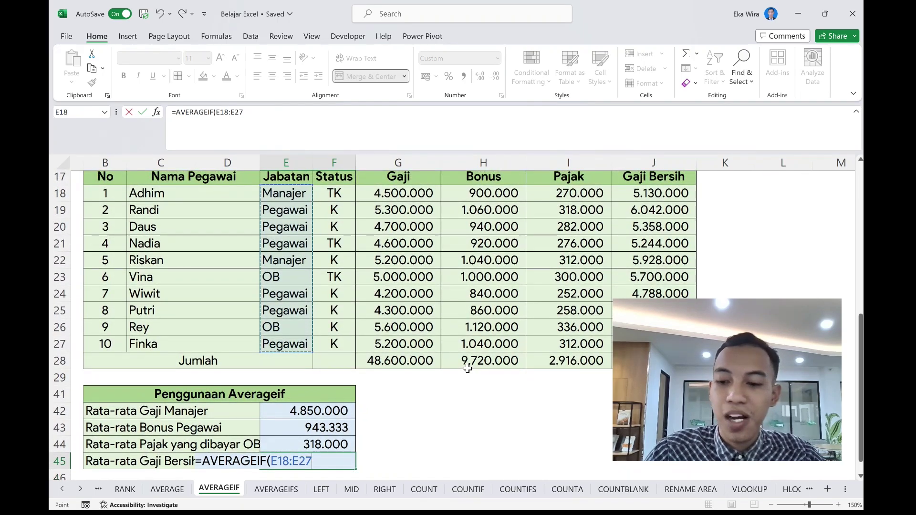
pyautogui.write(';')
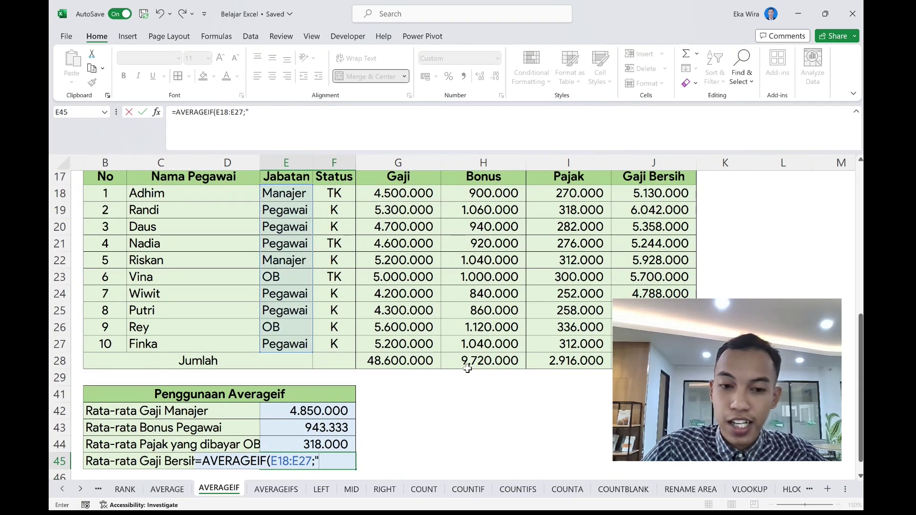
pyautogui.write('"Pe')
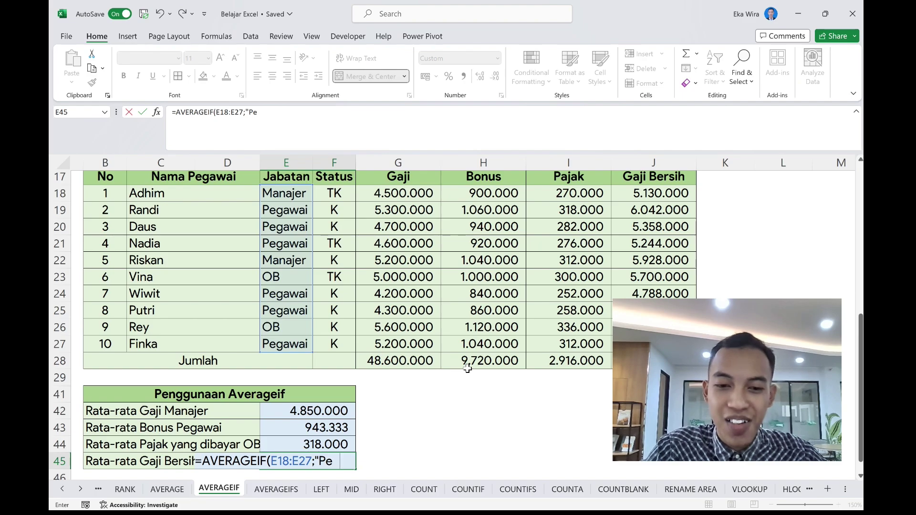
pyautogui.write('gawai"')
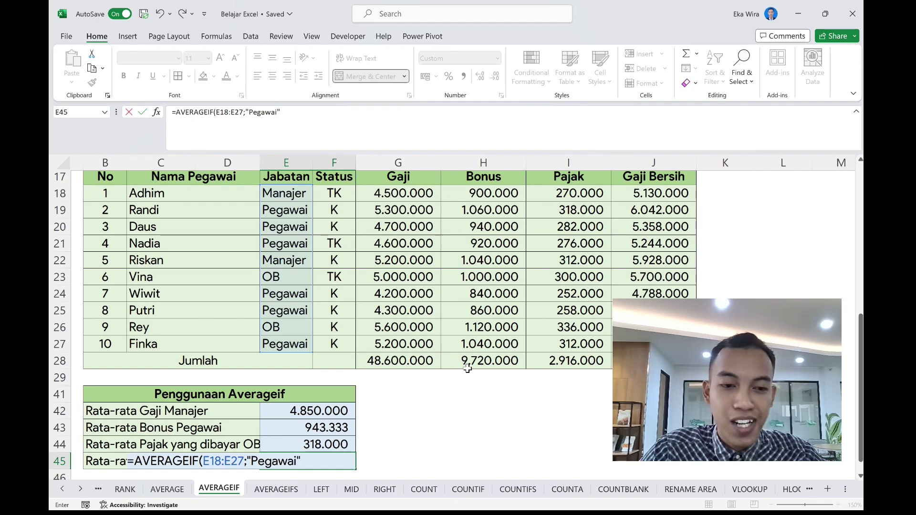
pyautogui.write(';')
# - Complete the AVERAGEIF formula in E45 with the Gaji Bersih cells J18:J27 as the average range
pyautogui.scroll(-1, 467, 368)
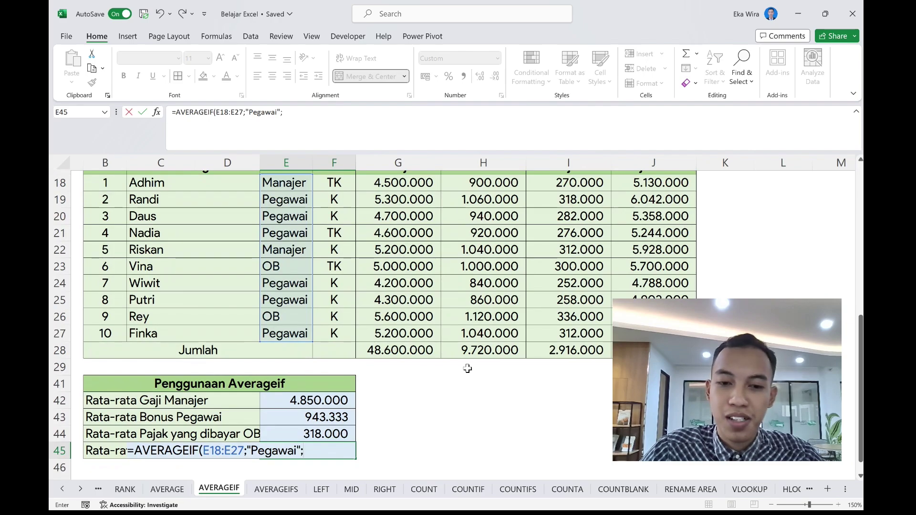
pyautogui.scroll(2, 517, 359)
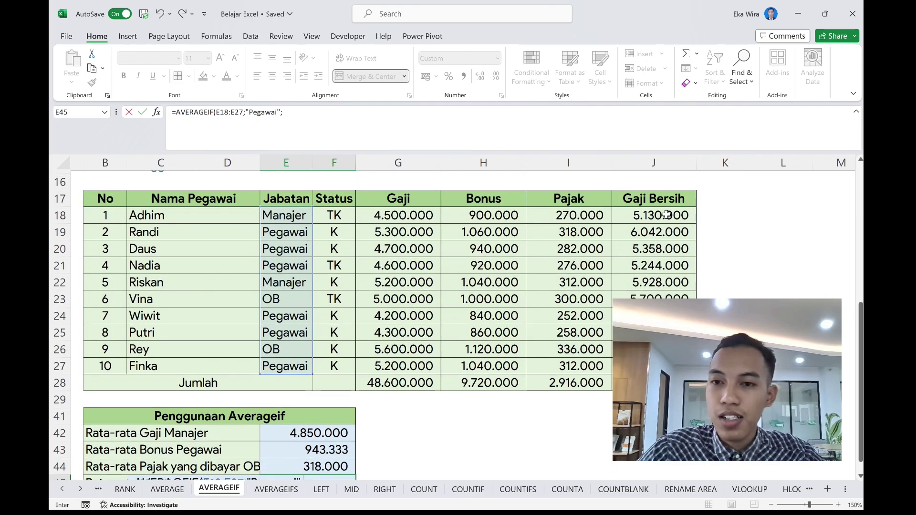
pyautogui.moveTo(666, 215); pyautogui.dragTo(664, 367)
pyautogui.scroll(-1, 664, 367)
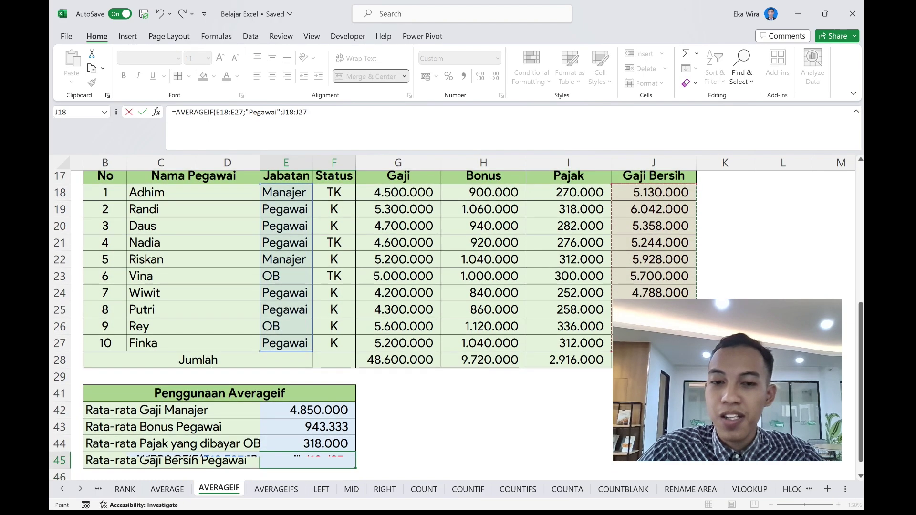
pyautogui.scroll(-2, 372, 324)
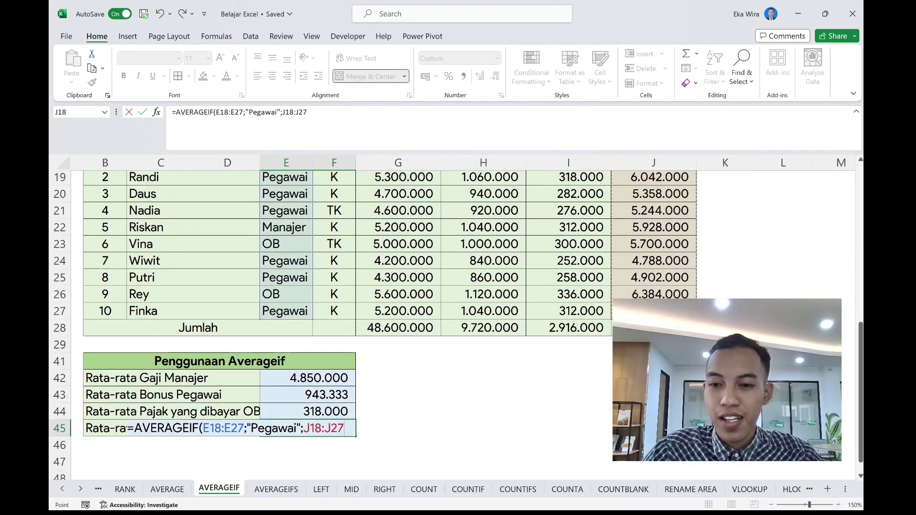
pyautogui.write(')')
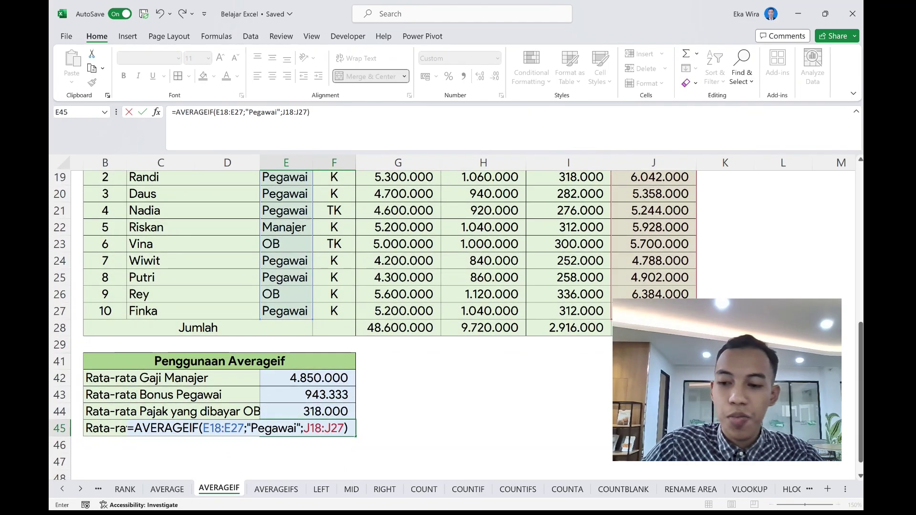
pyautogui.press('Return')
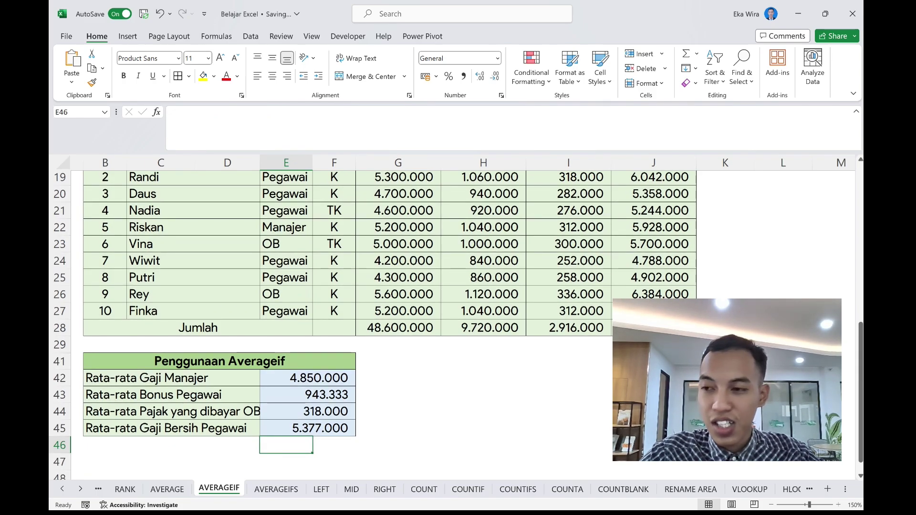
# - Go to the AVERAGEIFS sheet and review the first example's scores and its Rata-rata nilai Ipa >90 row
pyautogui.scroll(6, 372, 324)
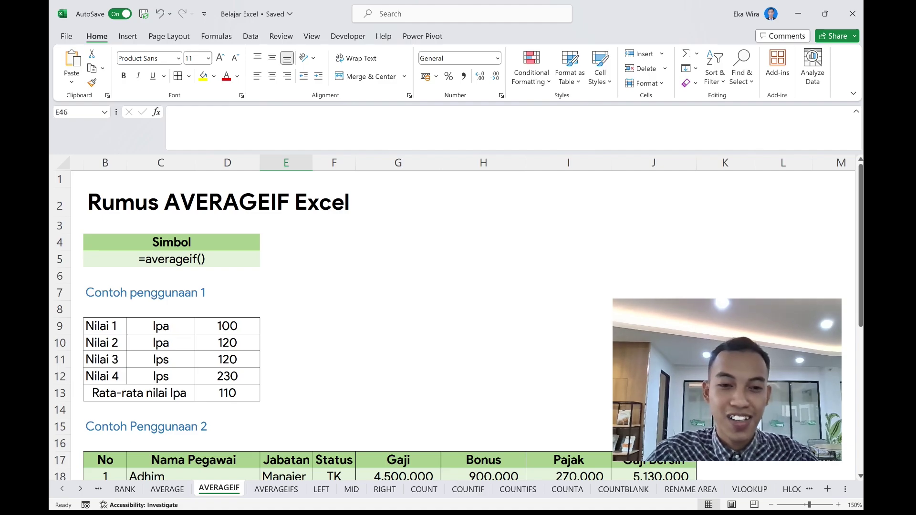
pyautogui.scroll(-1, 334, 324)
pyautogui.scroll(1, 334, 324)
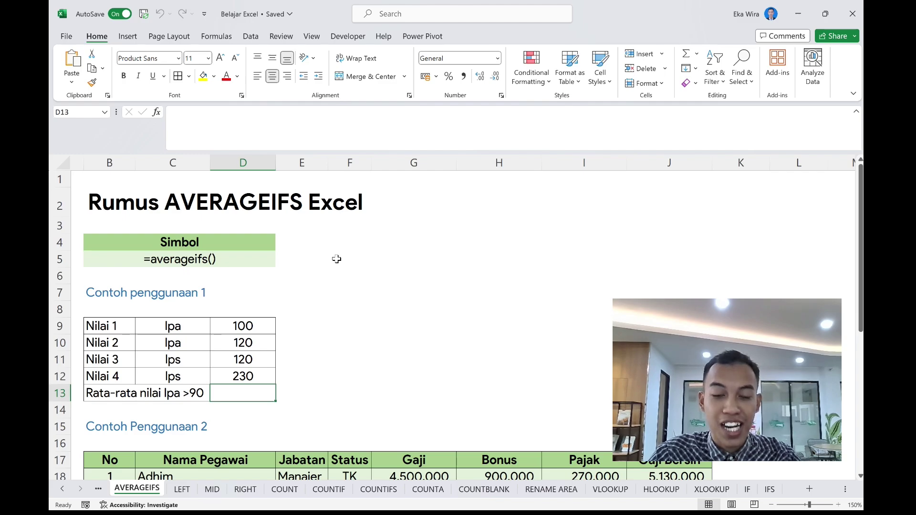
pyautogui.scroll(-1, 336, 259)
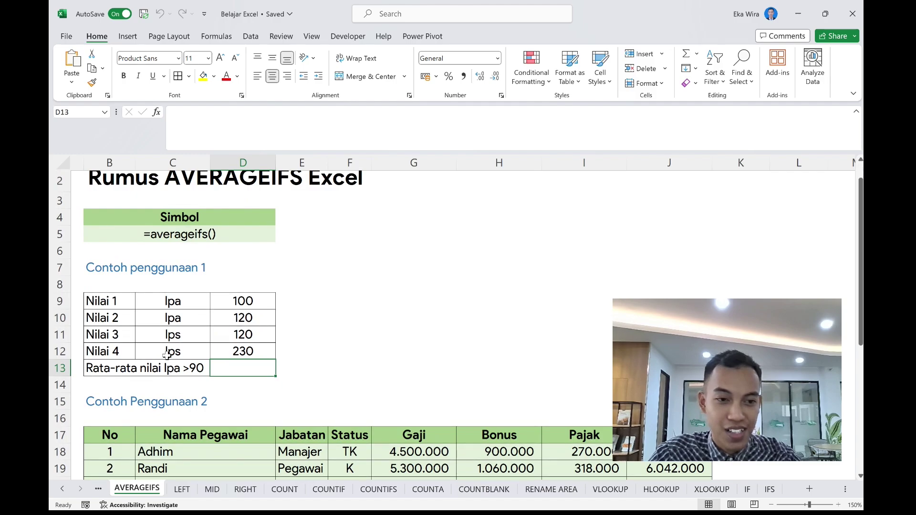
pyautogui.scroll(1, 258, 362)
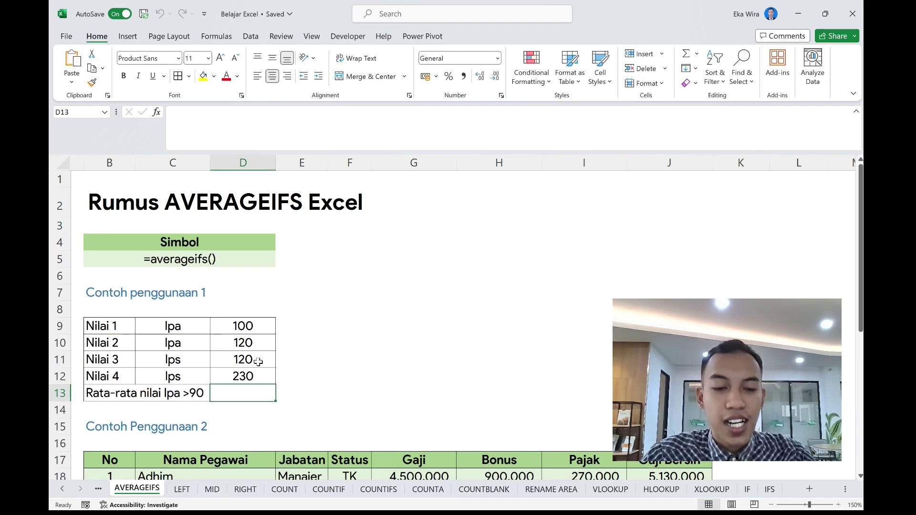
pyautogui.moveTo(258, 342); pyautogui.dragTo(255, 377)
pyautogui.click(333, 355)
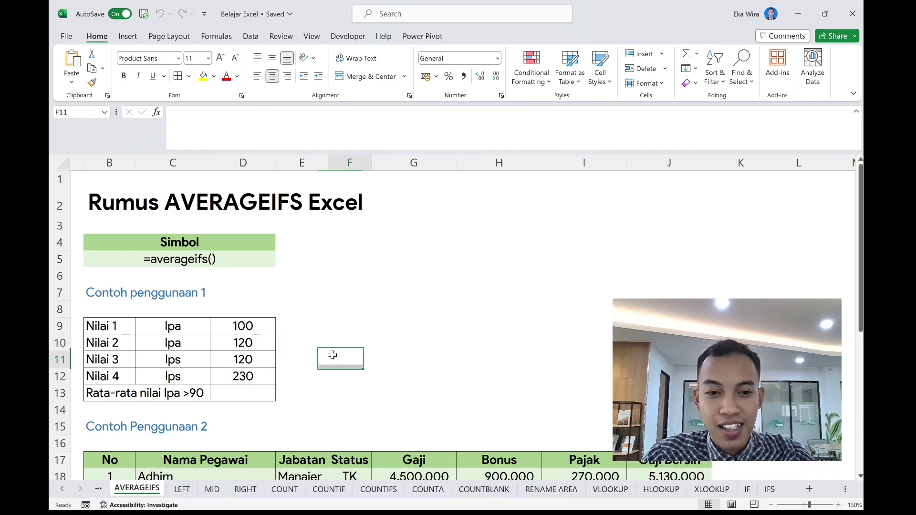
pyautogui.click(175, 390)
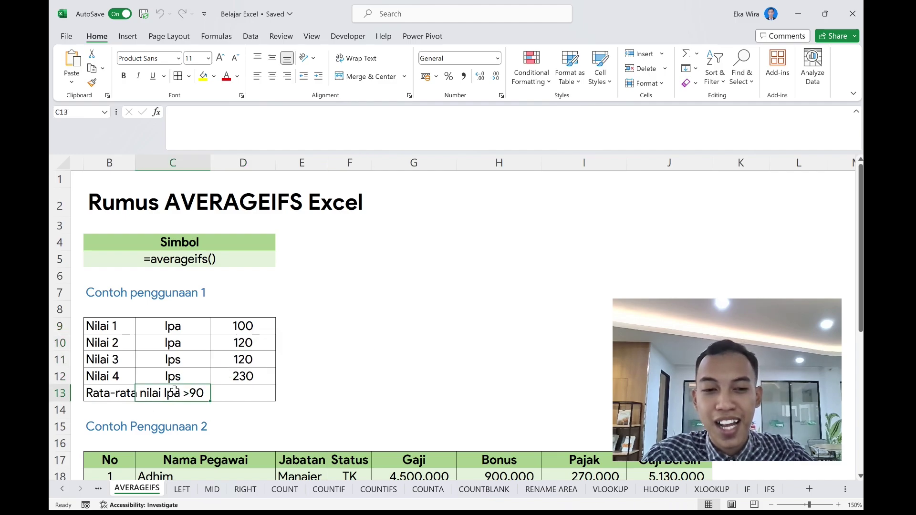
# - Start an AVERAGEIFS formula in D13 for Rata-rata nilai Ipa >90 with the score cells D9:D12 as the average range
pyautogui.click(221, 387)
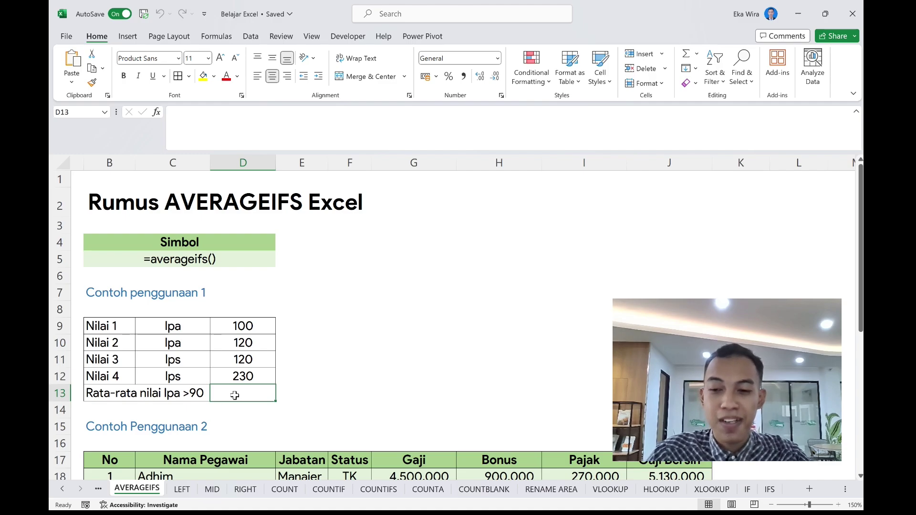
pyautogui.write('=')
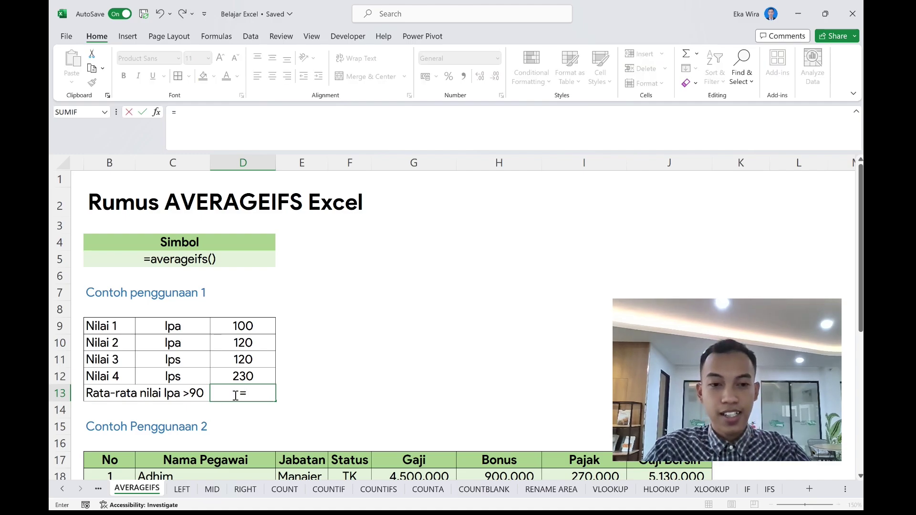
pyautogui.write('aver')
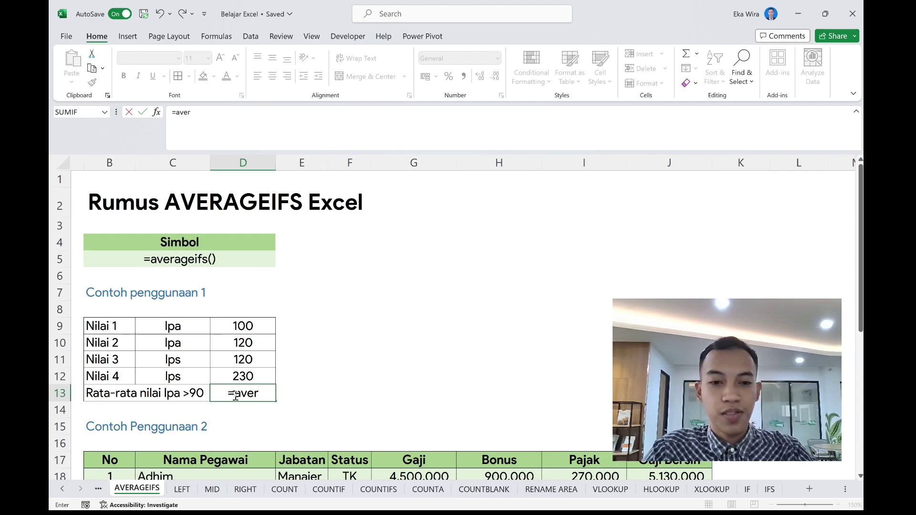
pyautogui.write('ageifs')
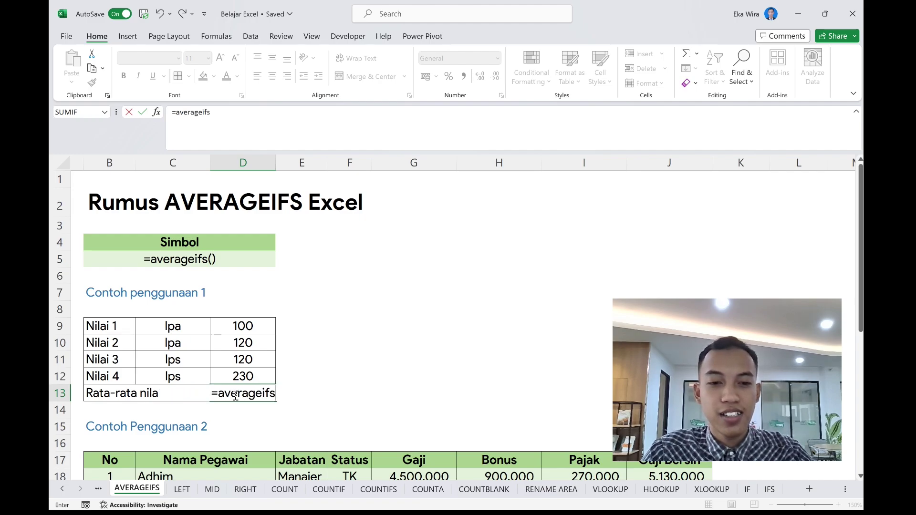
pyautogui.write('(')
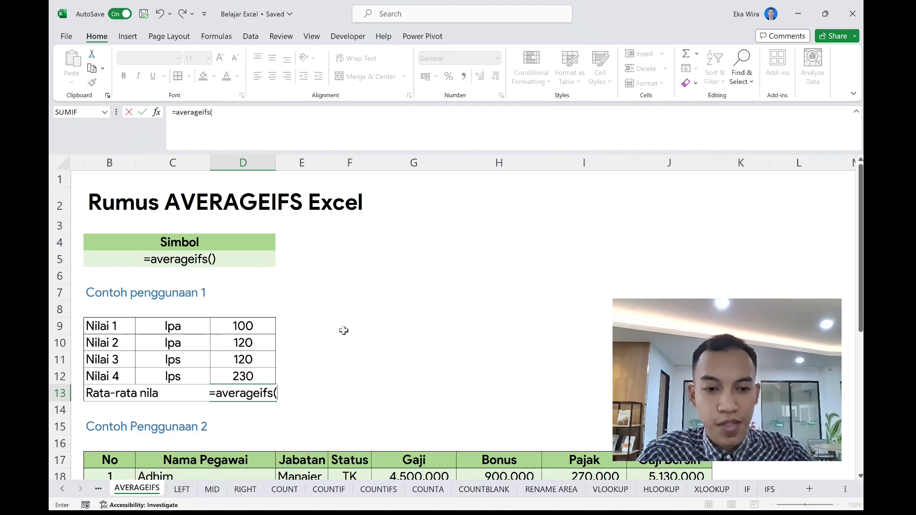
pyautogui.scroll(-1, 344, 329)
pyautogui.scroll(1, 344, 329)
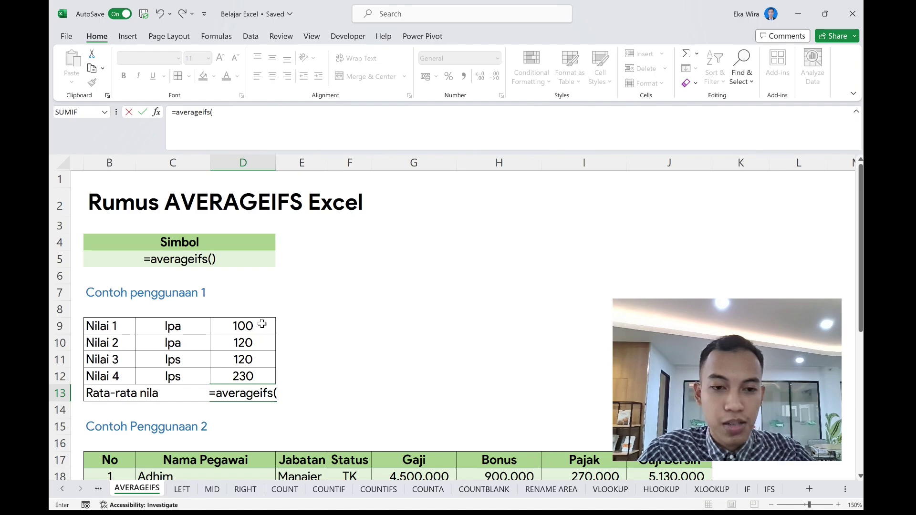
pyautogui.moveTo(261, 326); pyautogui.dragTo(261, 371)
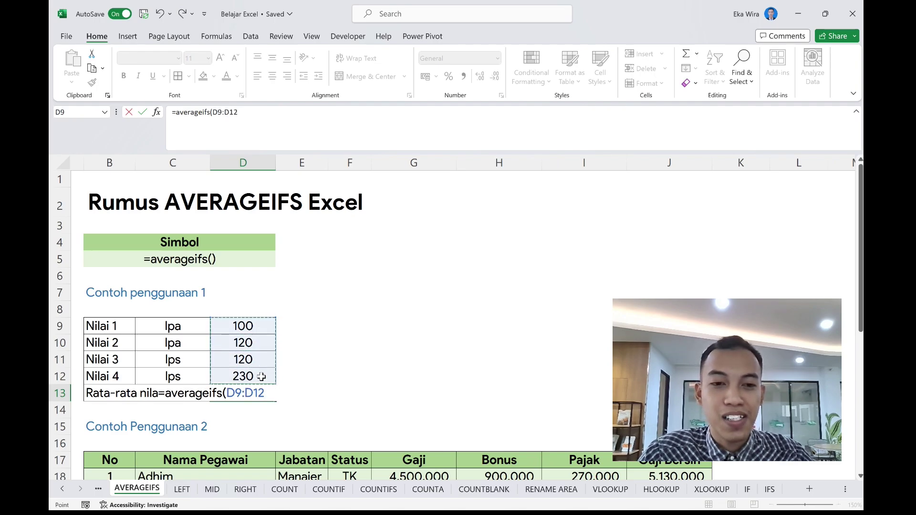
pyautogui.write(';')
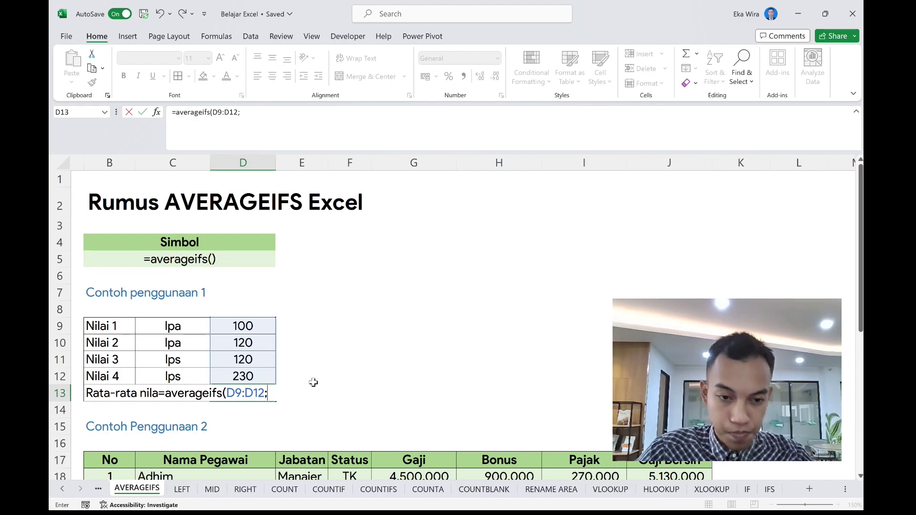
# - Add the subject cells C9:C12 as the first criteria range with "Ipa" as its criterion in the D13 formula
pyautogui.scroll(-1, 313, 384)
pyautogui.scroll(1, 313, 382)
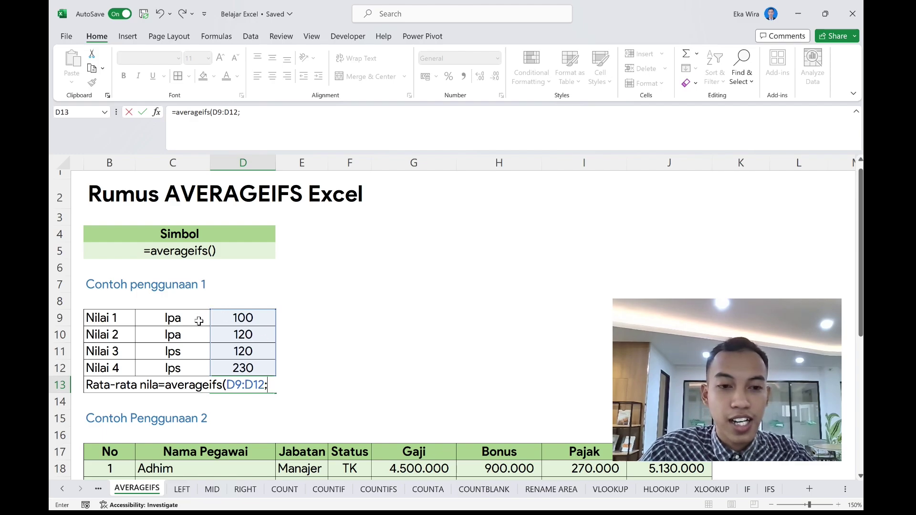
pyautogui.moveTo(197, 323); pyautogui.dragTo(190, 368)
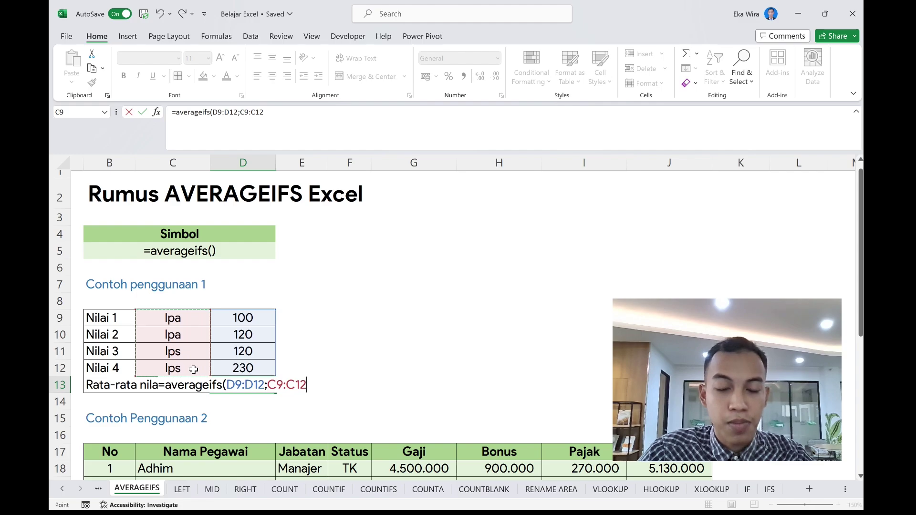
pyautogui.write(';')
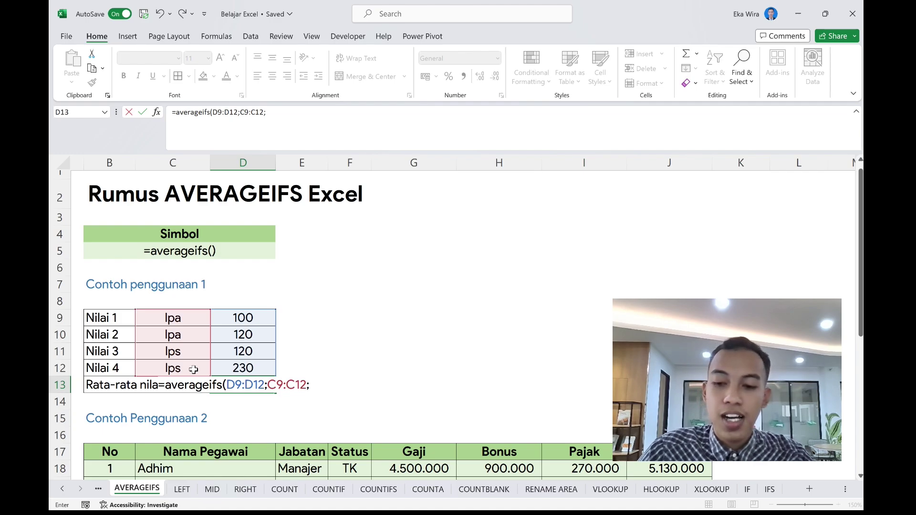
pyautogui.write('"Ipa')
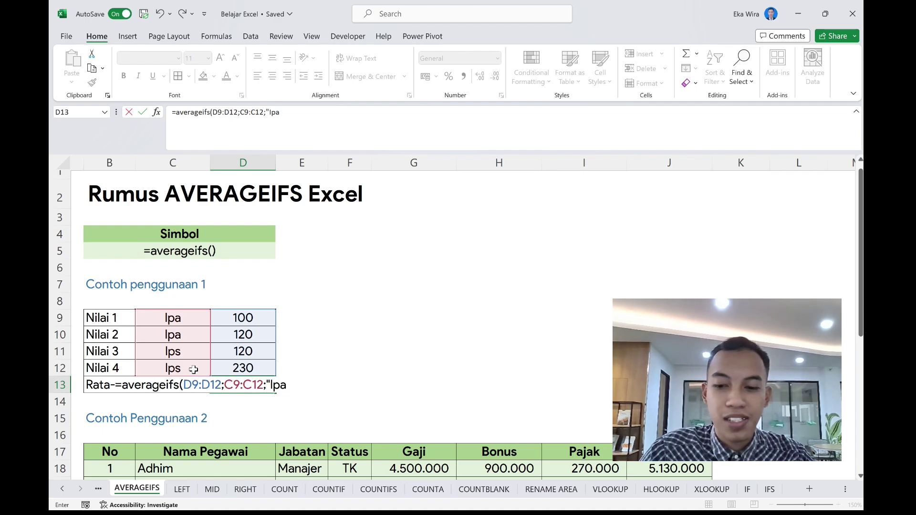
pyautogui.write('"')
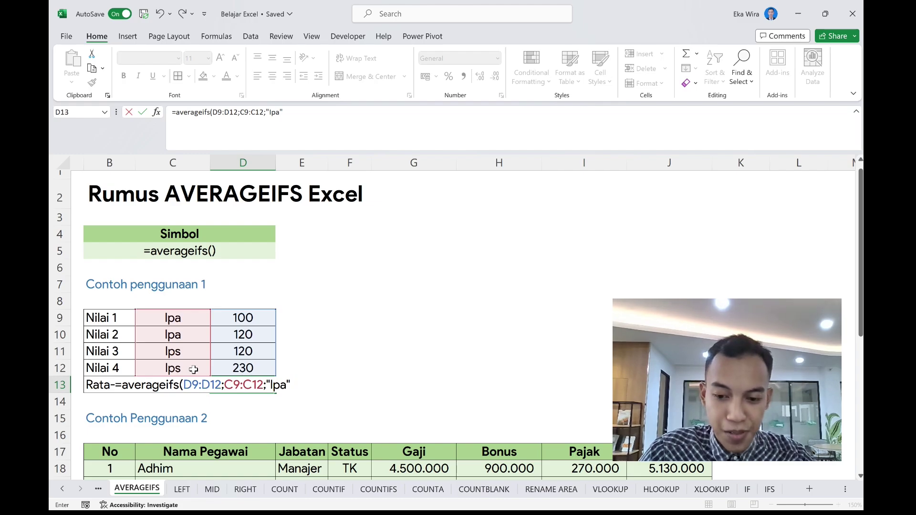
# - Add the score cells D9:D12 as the second criteria range with ">90" as its criterion and close the D13 formula
pyautogui.write(';')
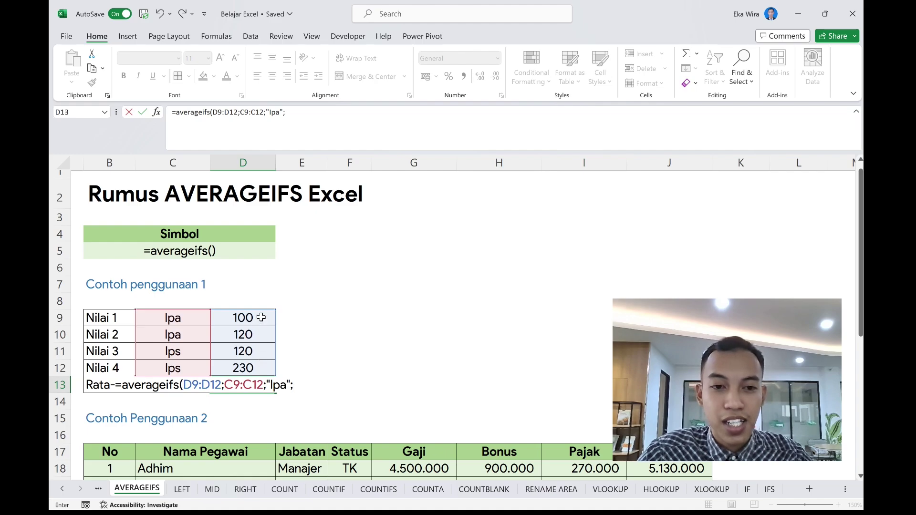
pyautogui.moveTo(261, 317); pyautogui.dragTo(260, 367)
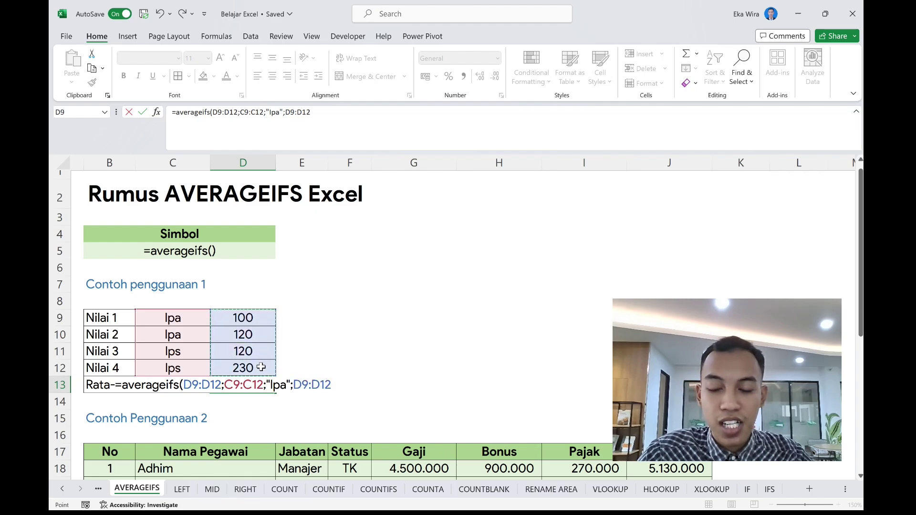
pyautogui.write(';"')
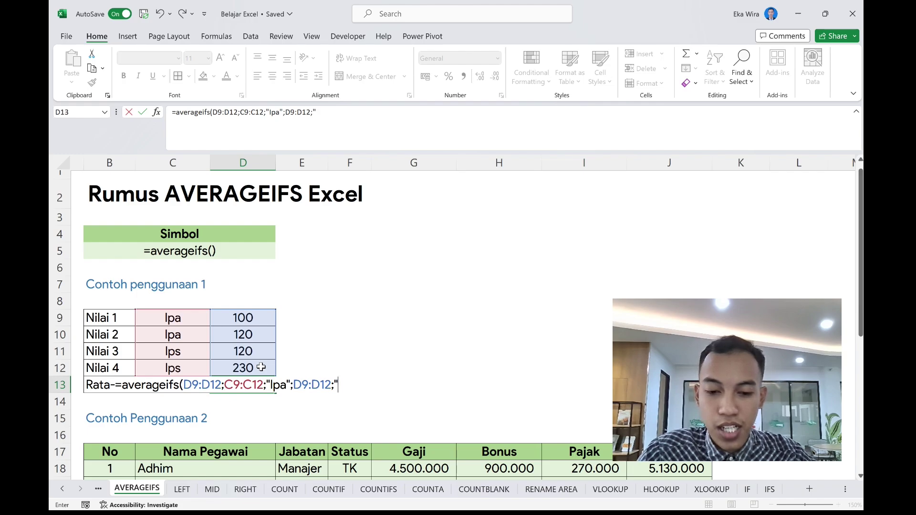
pyautogui.write('>90')
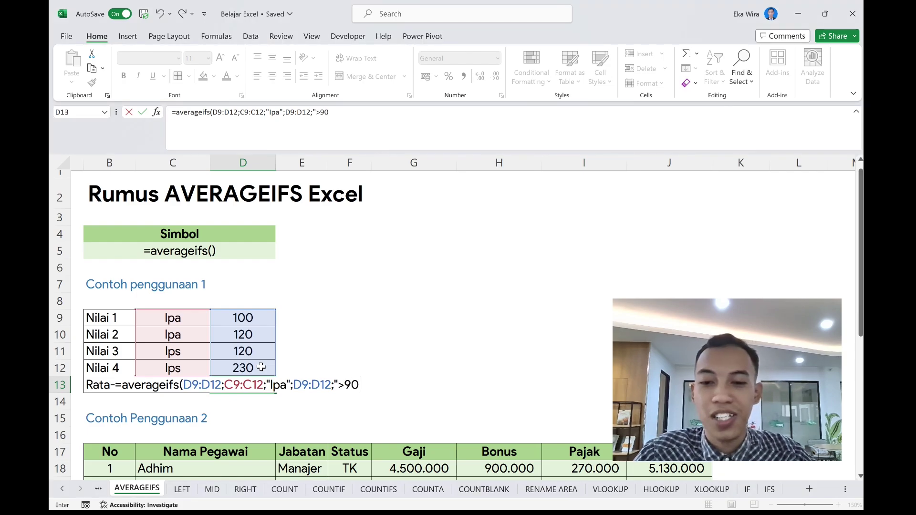
pyautogui.write('";')
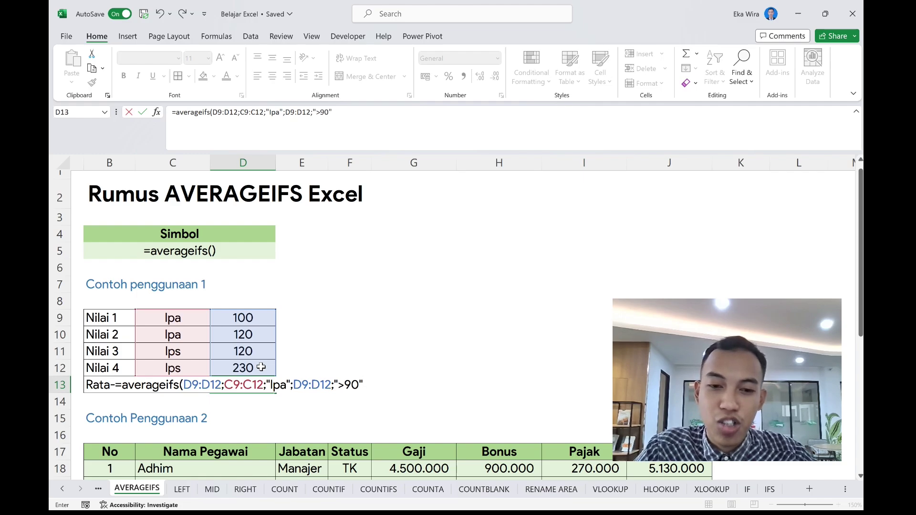
pyautogui.write(')')
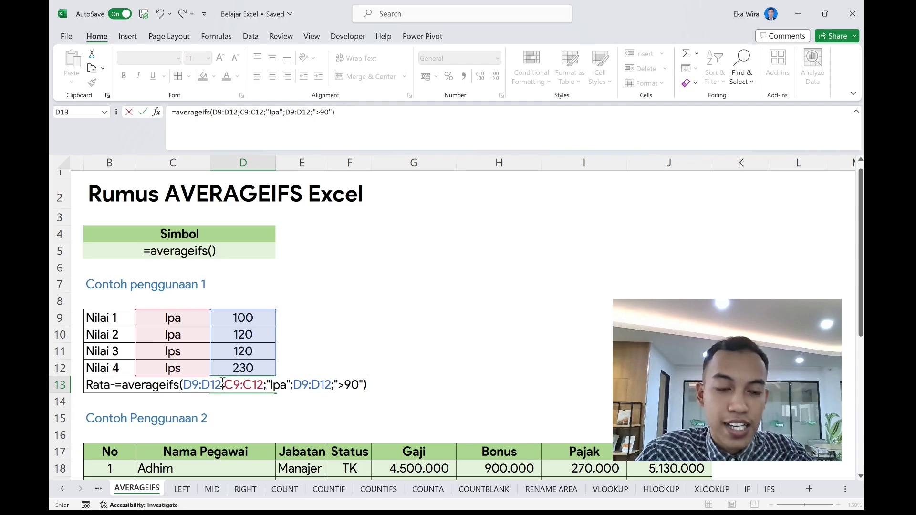
# - Review the arguments of the D13 formula, enter it, and compare its result with the Ipa scores in D9:D10
pyautogui.moveTo(184, 384); pyautogui.dragTo(221, 387)
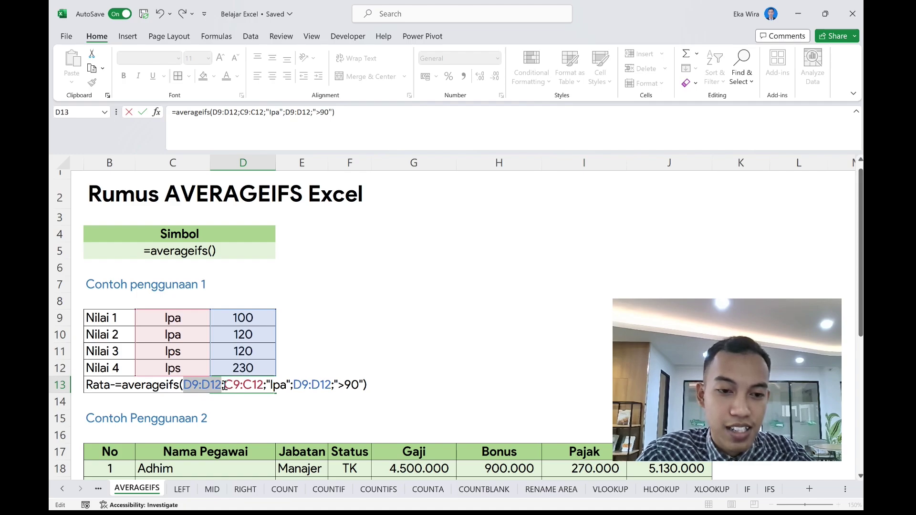
pyautogui.click(232, 386)
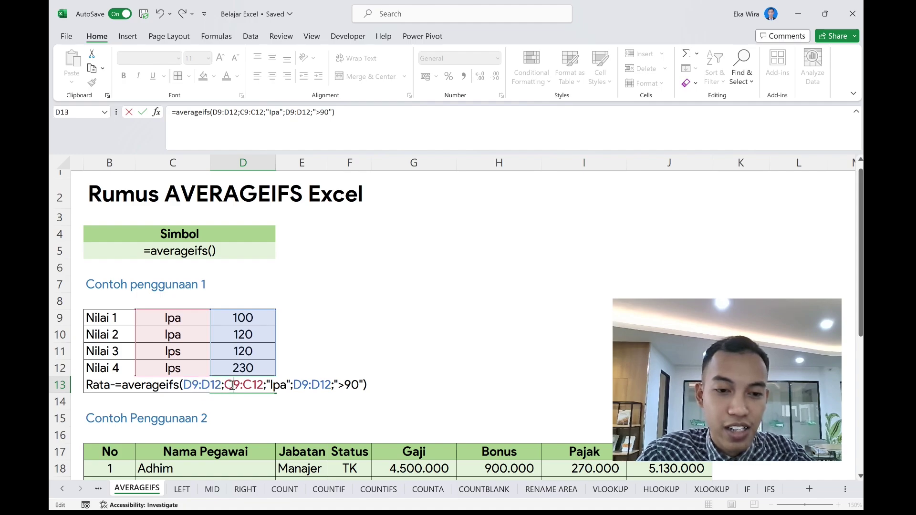
pyautogui.moveTo(232, 386); pyautogui.dragTo(264, 386)
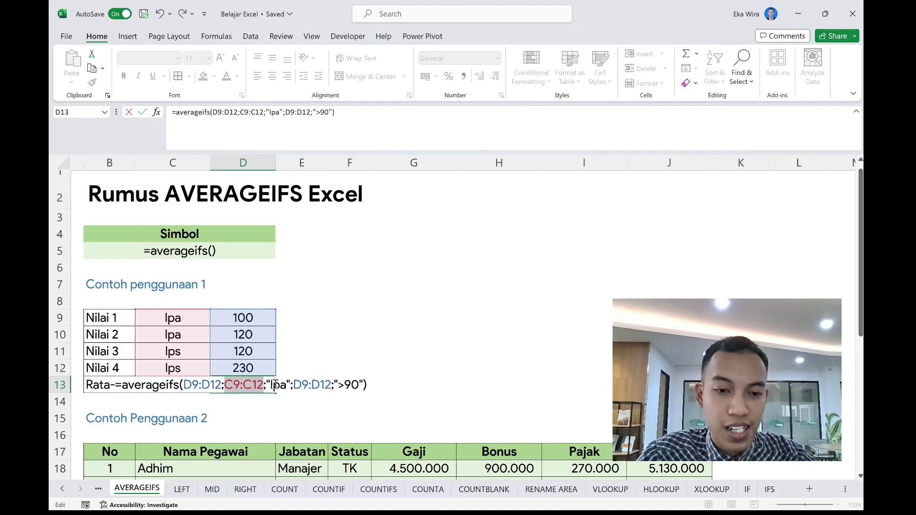
pyautogui.moveTo(272, 385); pyautogui.dragTo(361, 383)
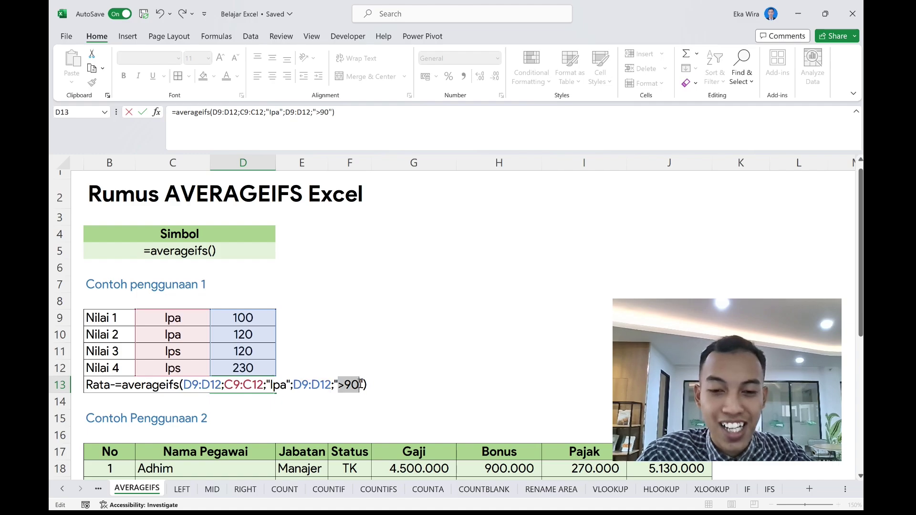
pyautogui.press('Return')
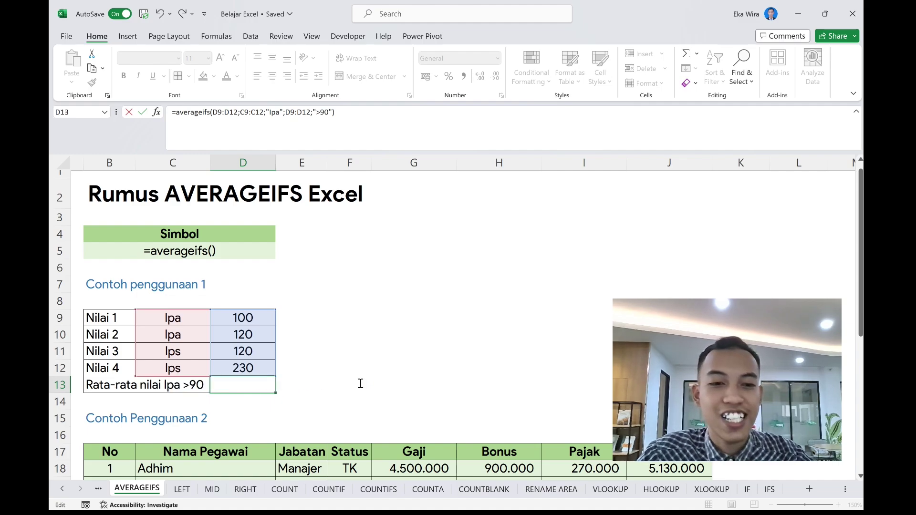
pyautogui.click(267, 385)
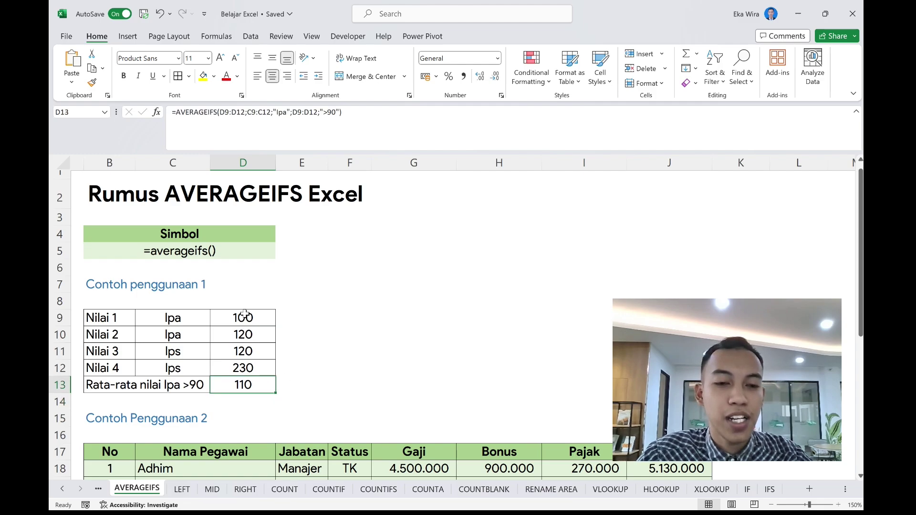
pyautogui.moveTo(244, 314); pyautogui.dragTo(252, 331)
pyautogui.click(252, 382)
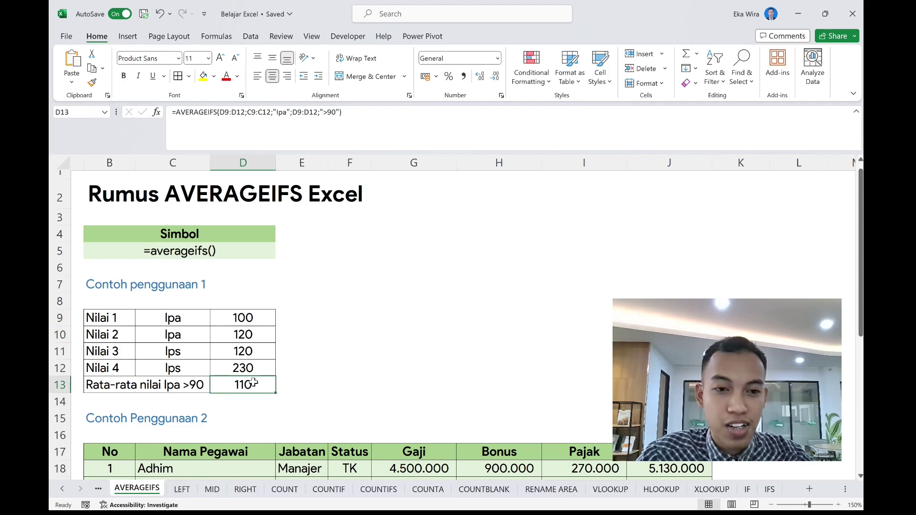
# - Change the score criterion in the D13 formula to ">101" and check the result against the second Ipa score
pyautogui.click(334, 118)
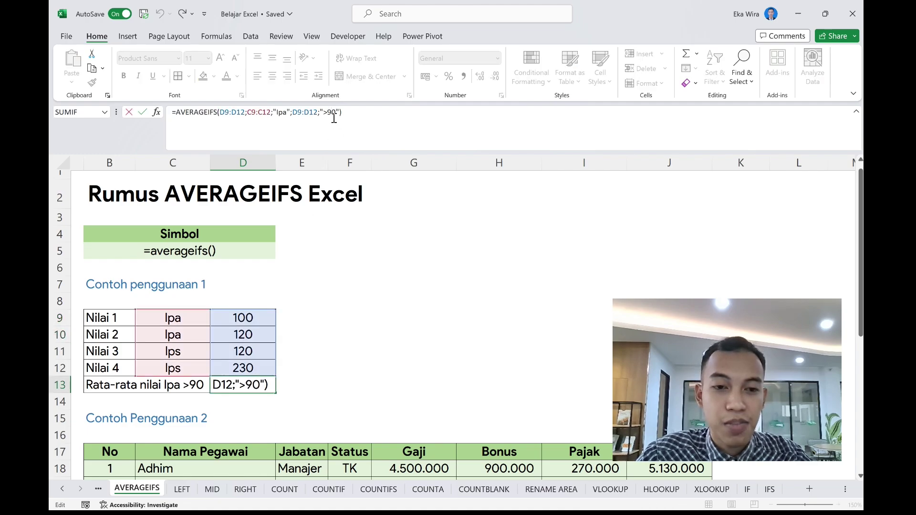
pyautogui.press('BackSpace')
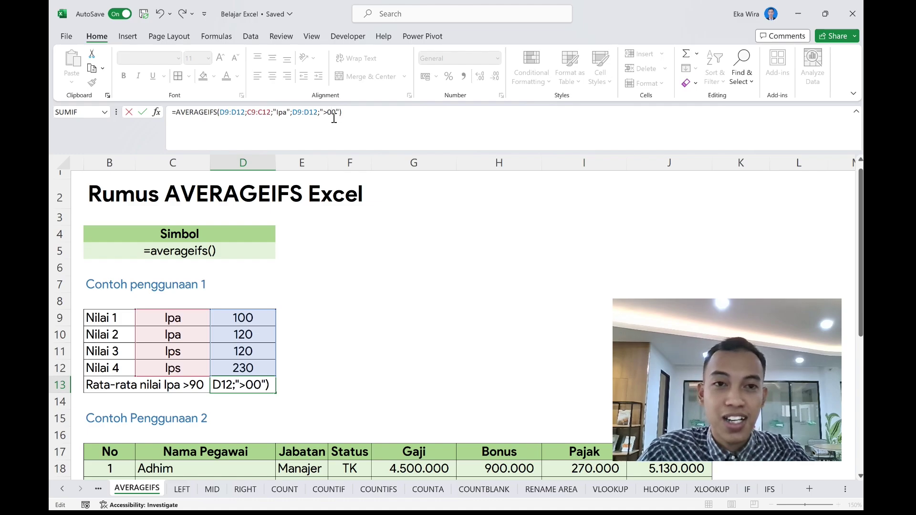
pyautogui.write('10')
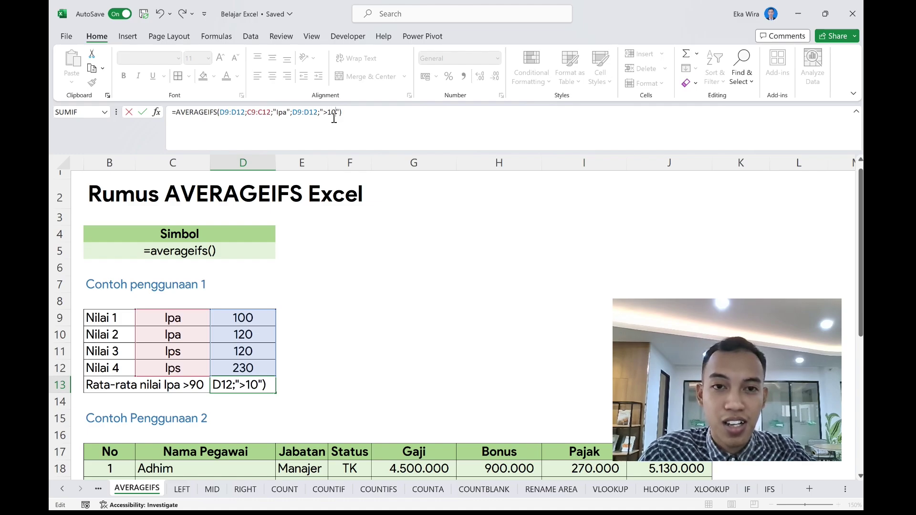
pyautogui.write('1')
pyautogui.press('Return')
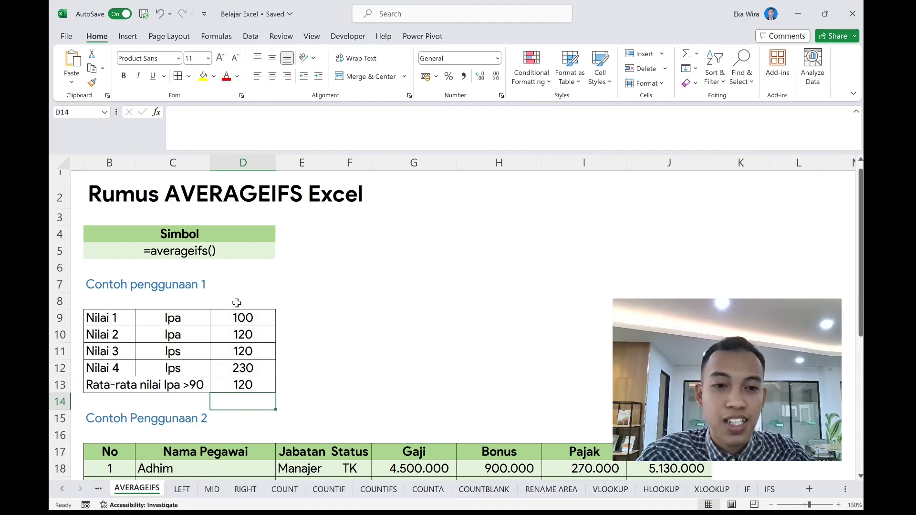
pyautogui.press('Up')
pyautogui.click(250, 337)
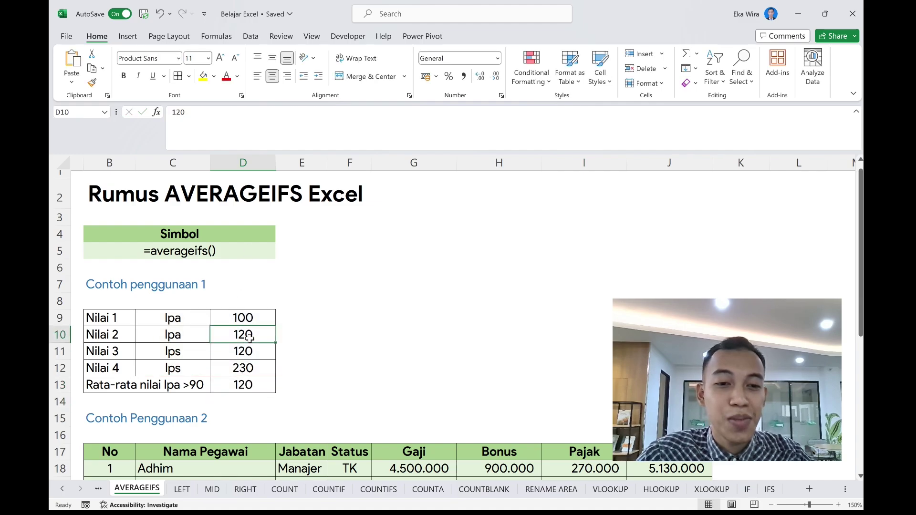
pyautogui.click(254, 389)
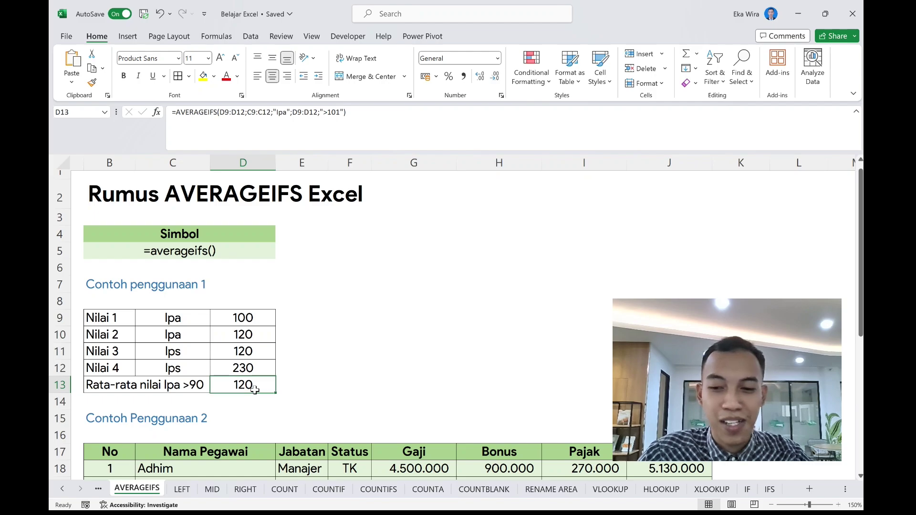
pyautogui.doubleClick(255, 390)
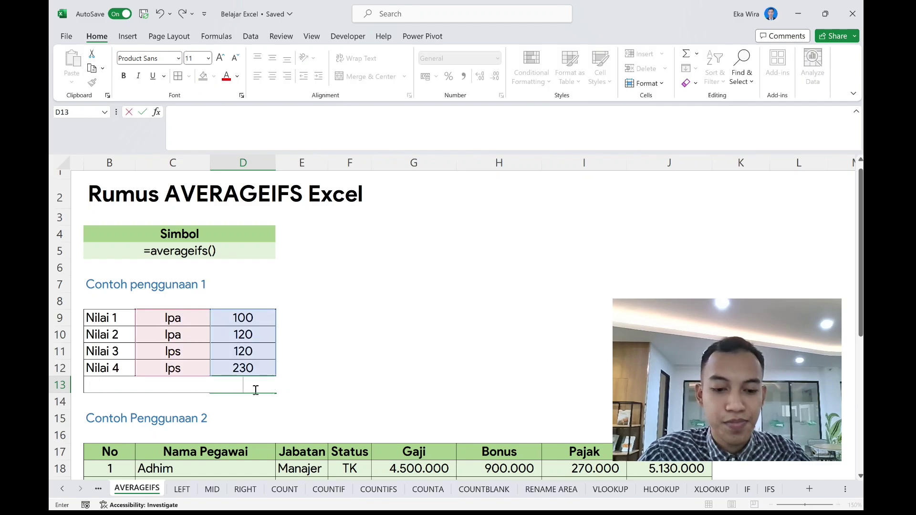
pyautogui.press('Return')
# - Retitle the B41 header below the second example's employee table as "Penggunaan Averageifs"
pyautogui.scroll(-5, 254, 390)
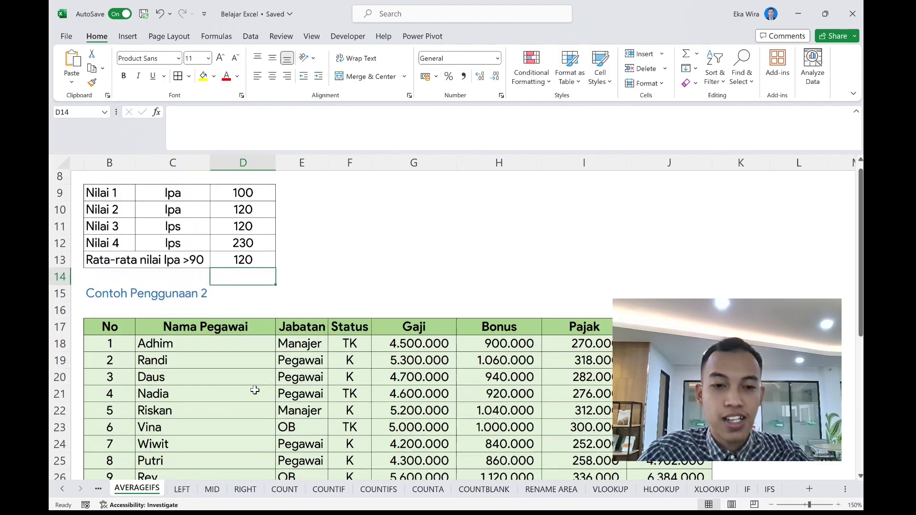
pyautogui.scroll(1, 255, 390)
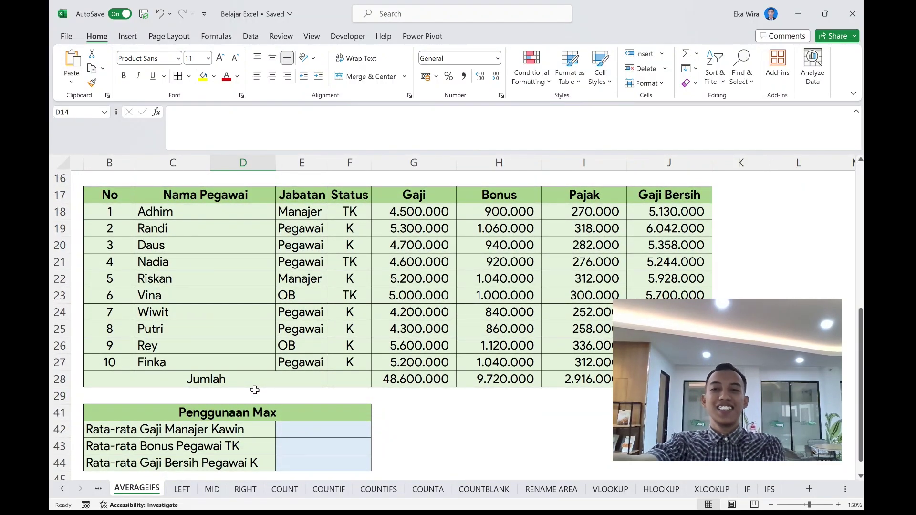
pyautogui.click(335, 416)
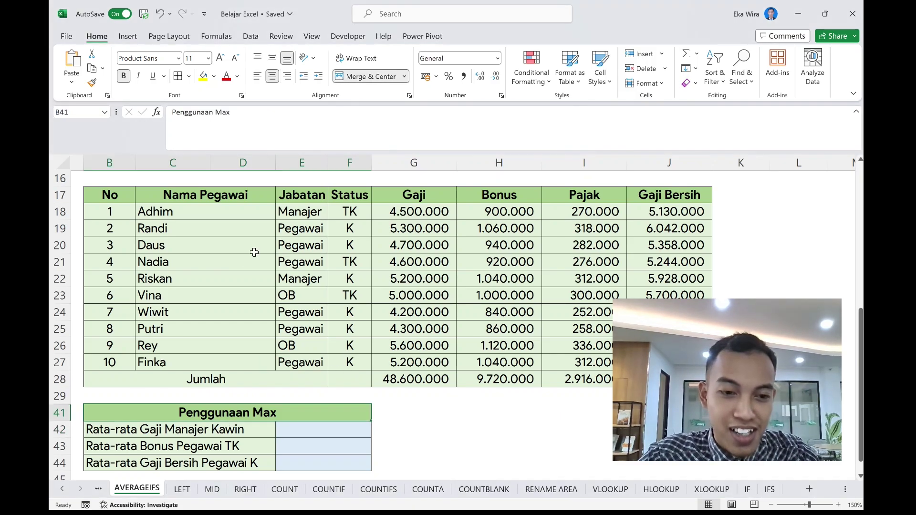
pyautogui.click(269, 124)
pyautogui.moveTo(230, 112); pyautogui.dragTo(216, 114)
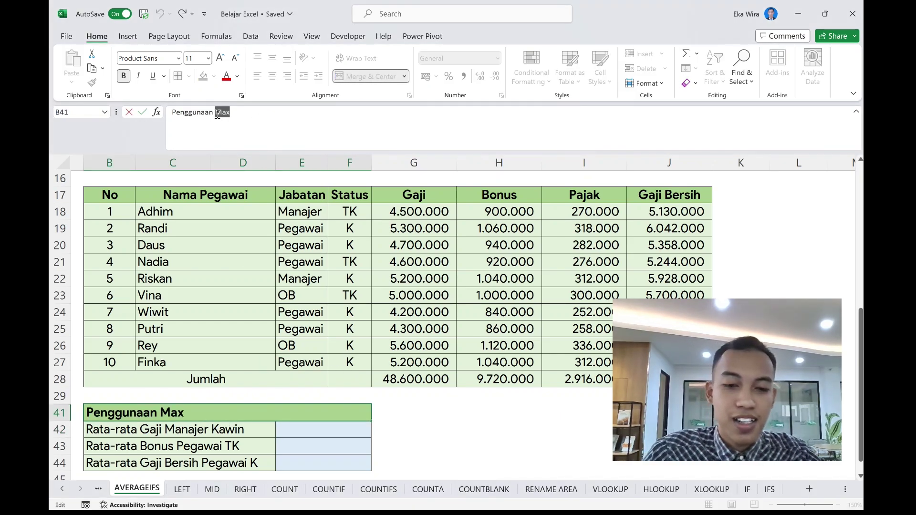
pyautogui.write('Average')
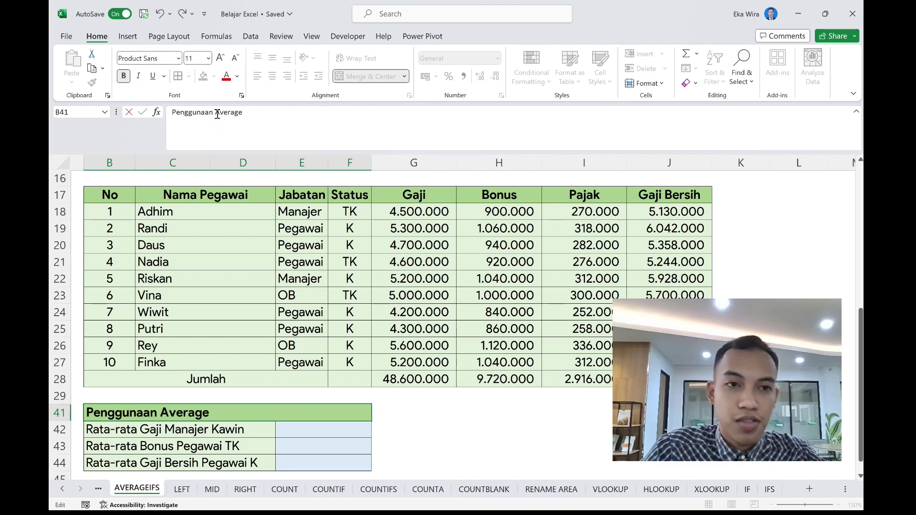
pyautogui.write('ifs')
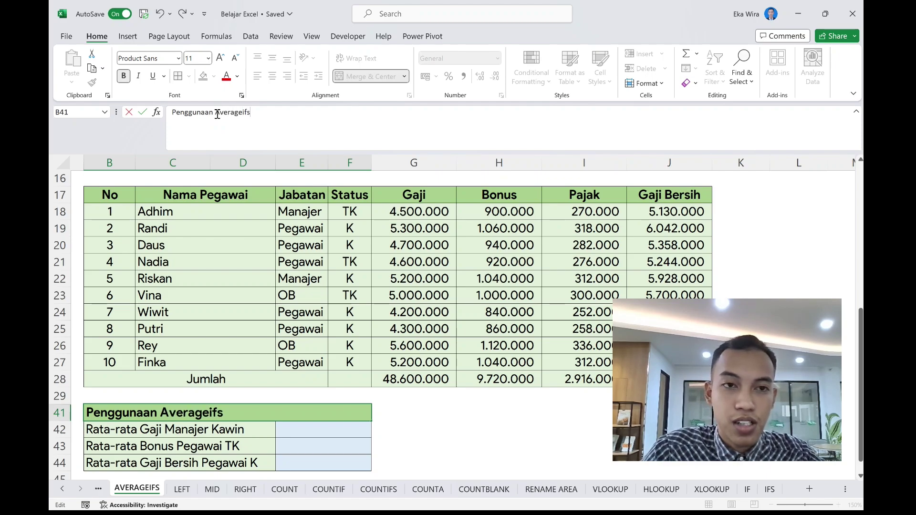
pyautogui.press('Return')
# - Examine the employee table and the Penggunaan Averageifs rows, especially the conditions in Rata-rata Gaji Manajer Kawin
pyautogui.scroll(1, 327, 182)
pyautogui.scroll(-1, 327, 182)
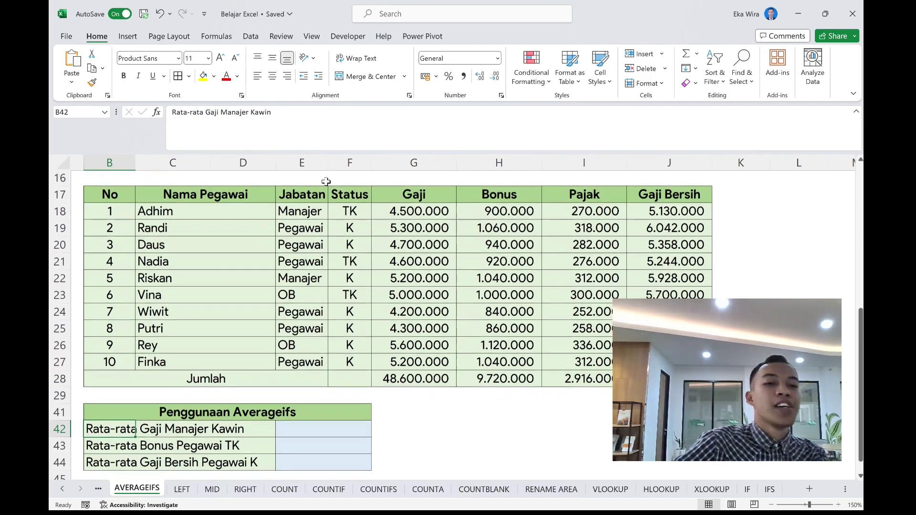
pyautogui.scroll(1, 327, 182)
pyautogui.scroll(-1, 326, 181)
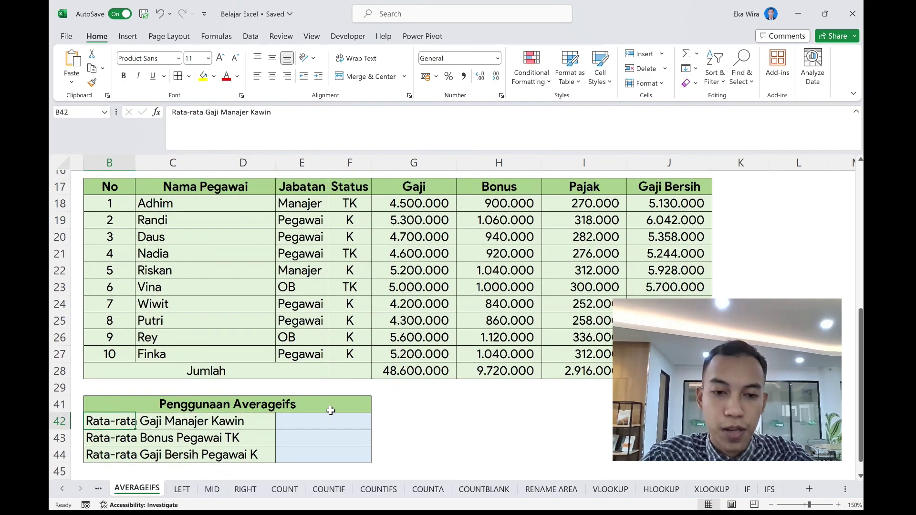
pyautogui.moveTo(331, 419); pyautogui.dragTo(328, 452)
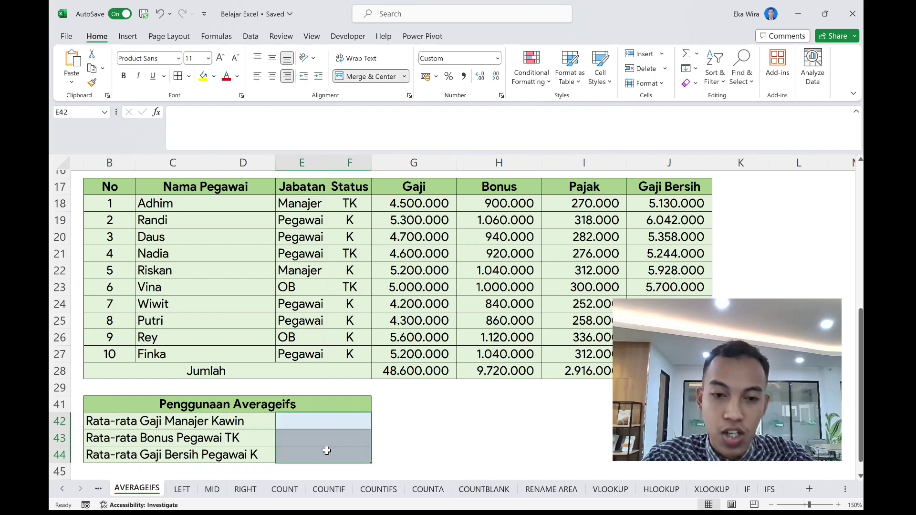
pyautogui.scroll(-1, 323, 450)
pyautogui.click(321, 420)
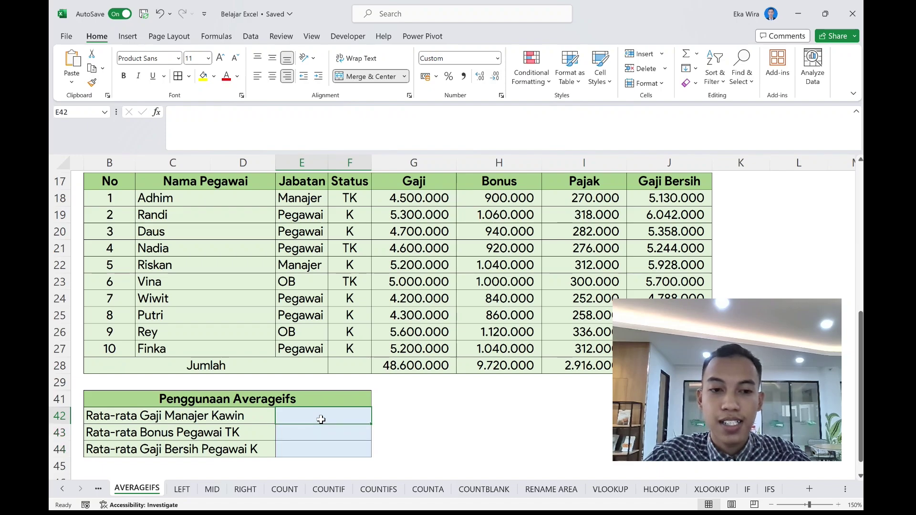
pyautogui.click(202, 416)
pyautogui.click(128, 420)
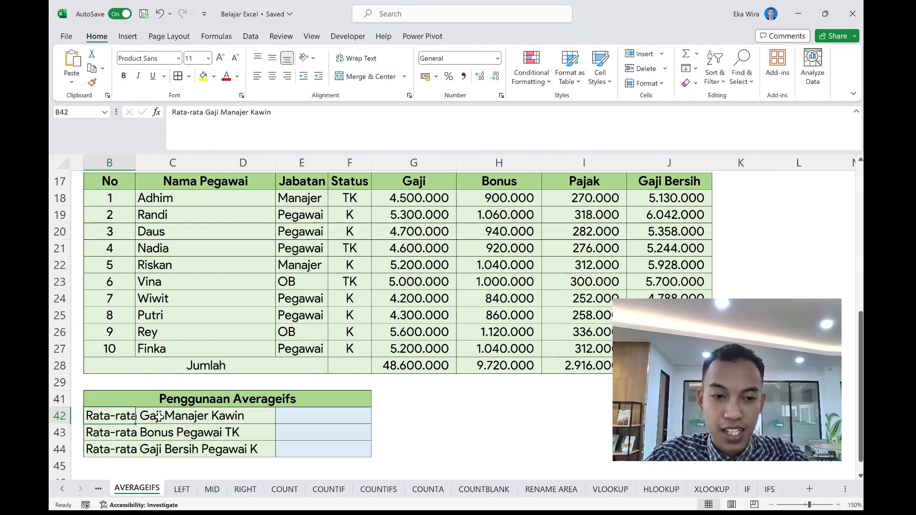
pyautogui.click(188, 417)
pyautogui.click(227, 416)
pyautogui.scroll(1, 228, 416)
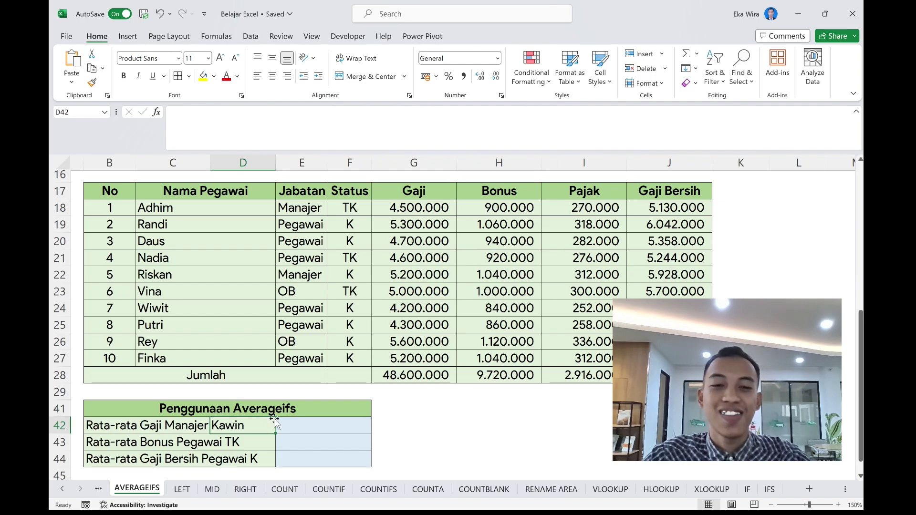
# - Begin an AVERAGEIFS formula in E42 for Rata-rata Gaji Manajer Kawin, with the Gaji values G18:G27 as the average range
pyautogui.click(288, 424)
pyautogui.write('=avera')
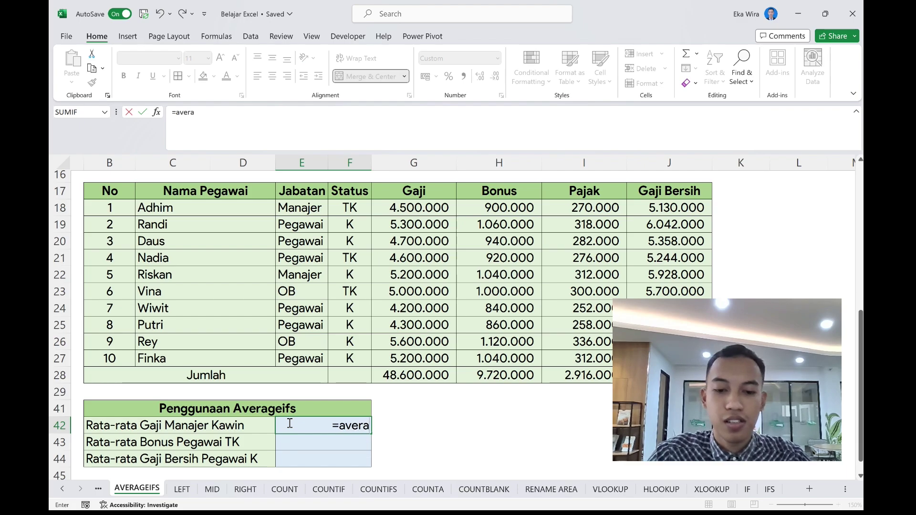
pyautogui.write('geif')
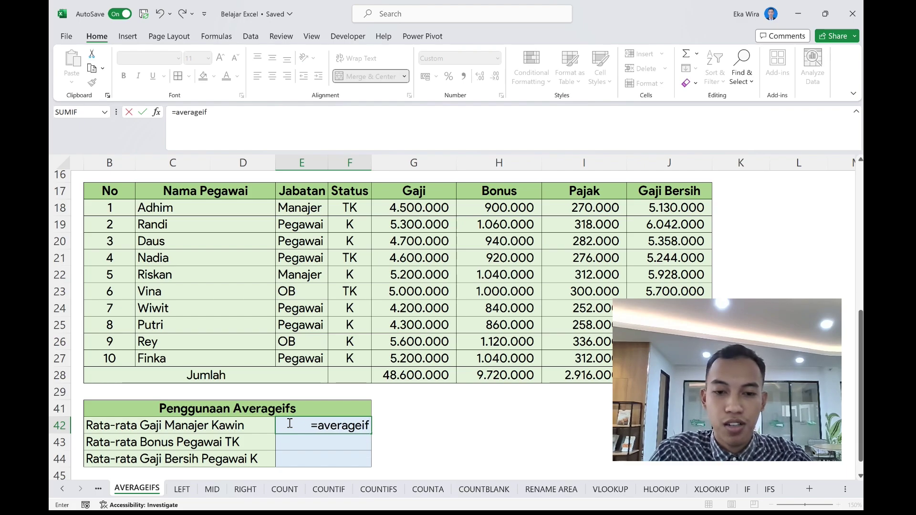
pyautogui.write('s')
pyautogui.press('Tab')
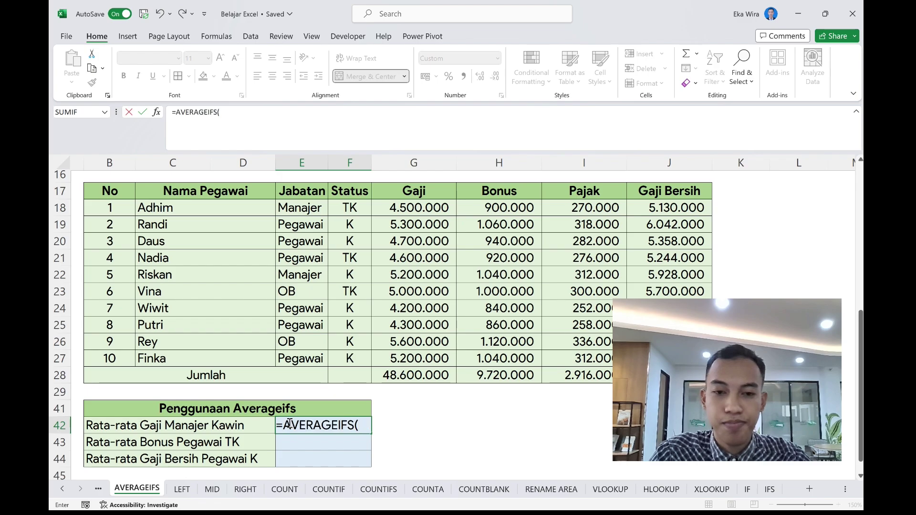
pyautogui.scroll(1, 371, 423)
pyautogui.scroll(-1, 371, 423)
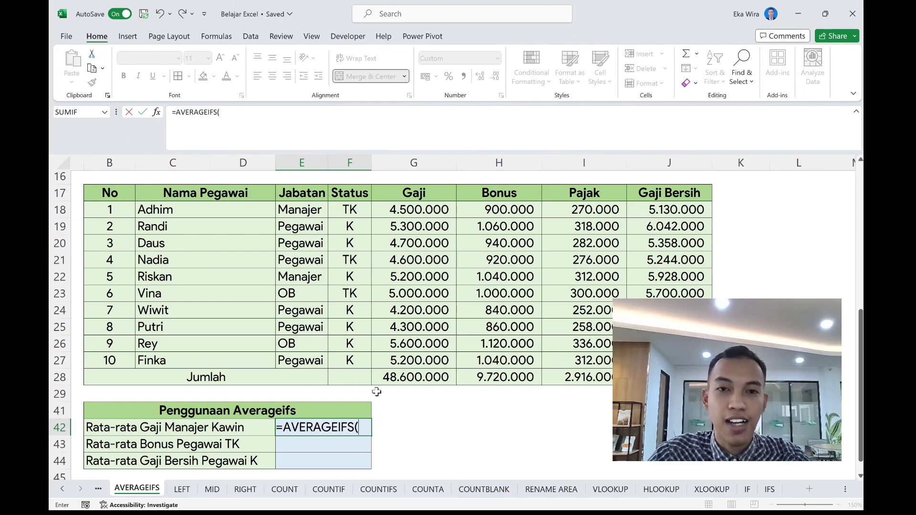
pyautogui.moveTo(427, 209); pyautogui.dragTo(427, 361)
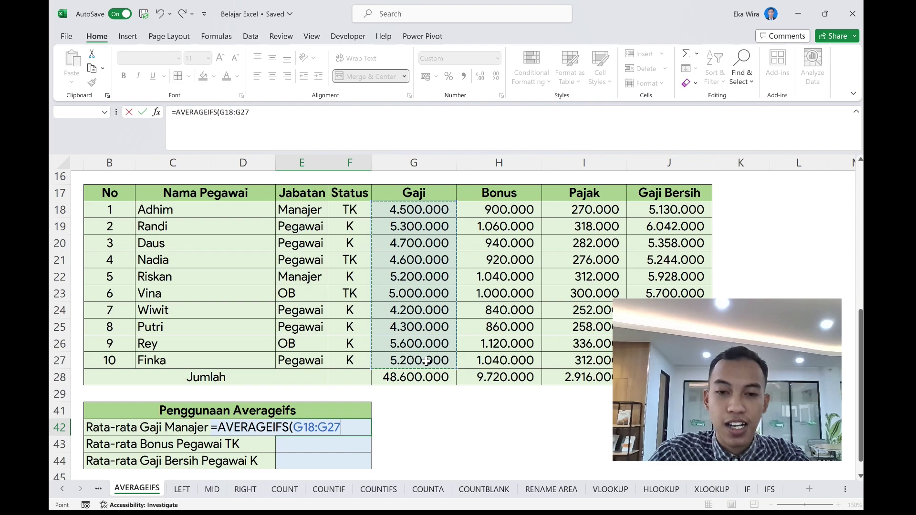
pyautogui.write(';')
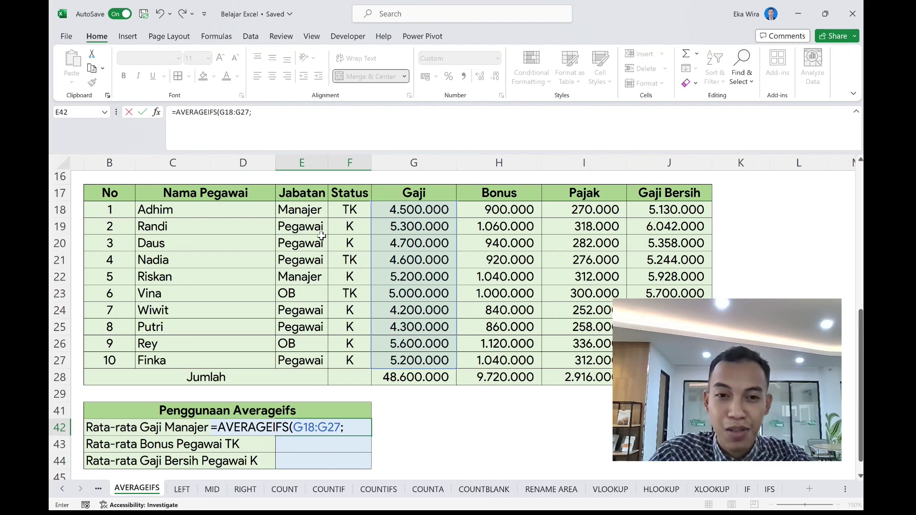
# - Add the first condition to the E42 formula: Jabatan range E18:E27 with the criterion "Manajer"
pyautogui.moveTo(318, 212); pyautogui.dragTo(312, 297)
pyautogui.moveTo(311, 339); pyautogui.dragTo(312, 359)
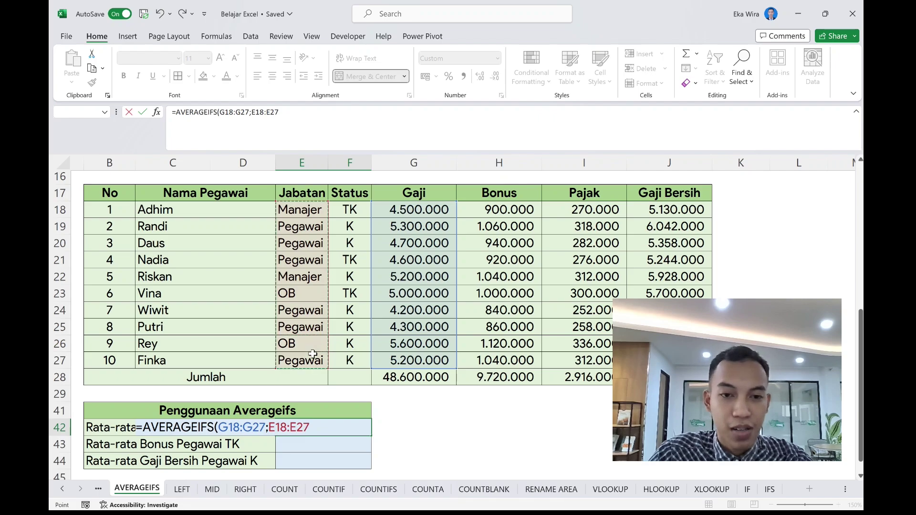
pyautogui.write(';')
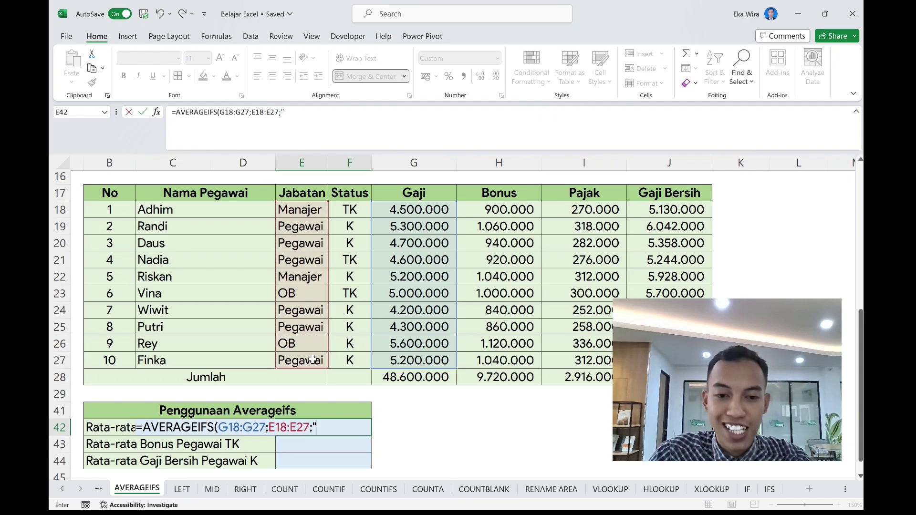
pyautogui.write('"manaj')
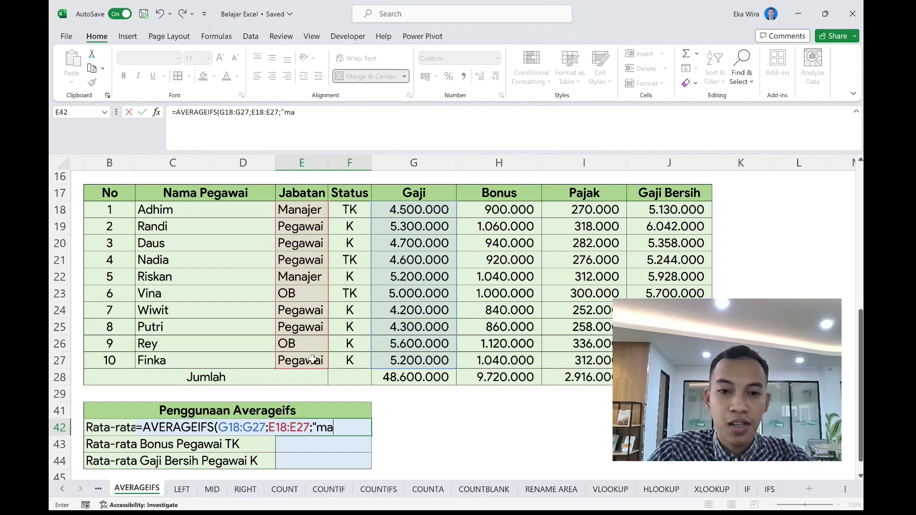
pyautogui.press('BackSpace')
pyautogui.press('BackSpace')
pyautogui.press('BackSpace')
pyautogui.press('BackSpace')
pyautogui.press('BackSpace')
pyautogui.write('Ma')
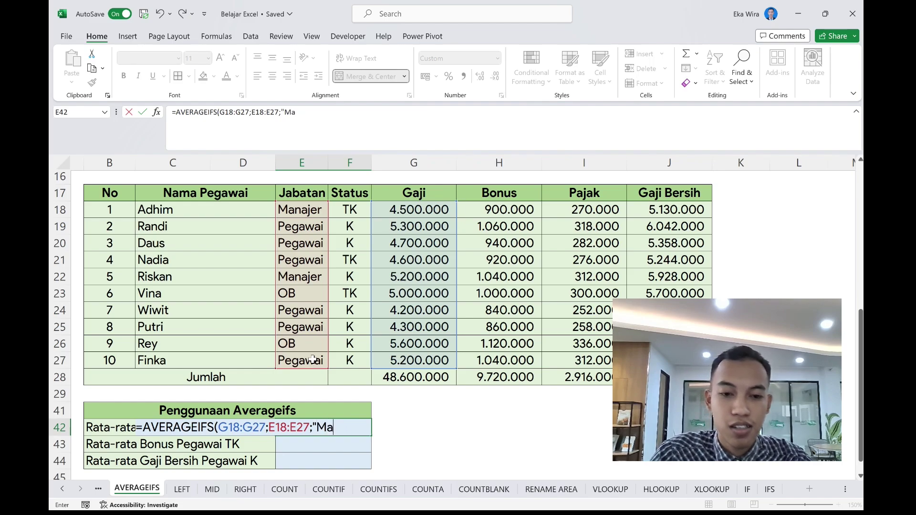
pyautogui.write('najer"')
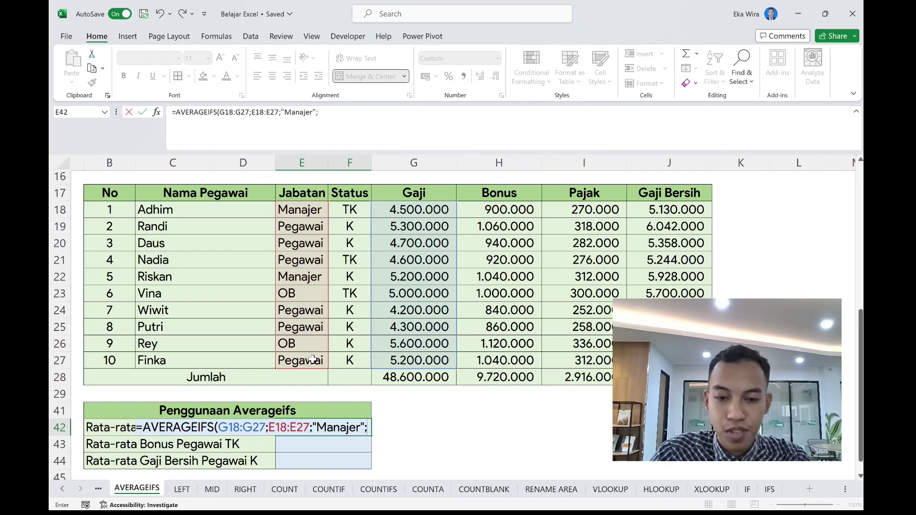
pyautogui.write(';')
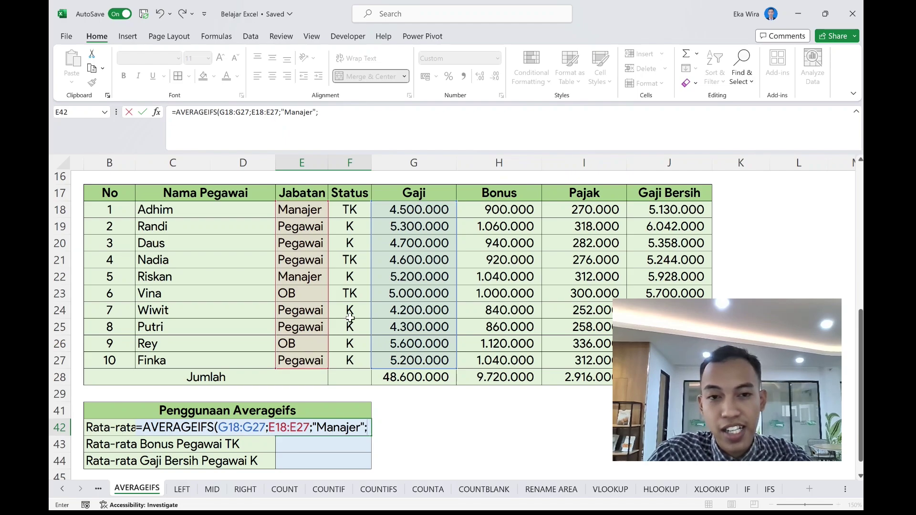
# - Add the second condition, Status range F18:F27 with the criterion "K", and enter the E42 formula
pyautogui.moveTo(358, 212); pyautogui.dragTo(361, 361)
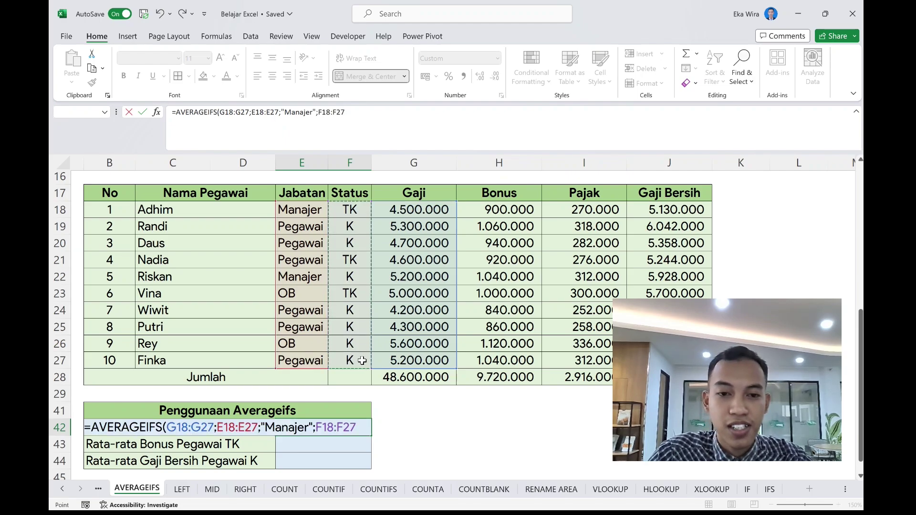
pyautogui.write(';')
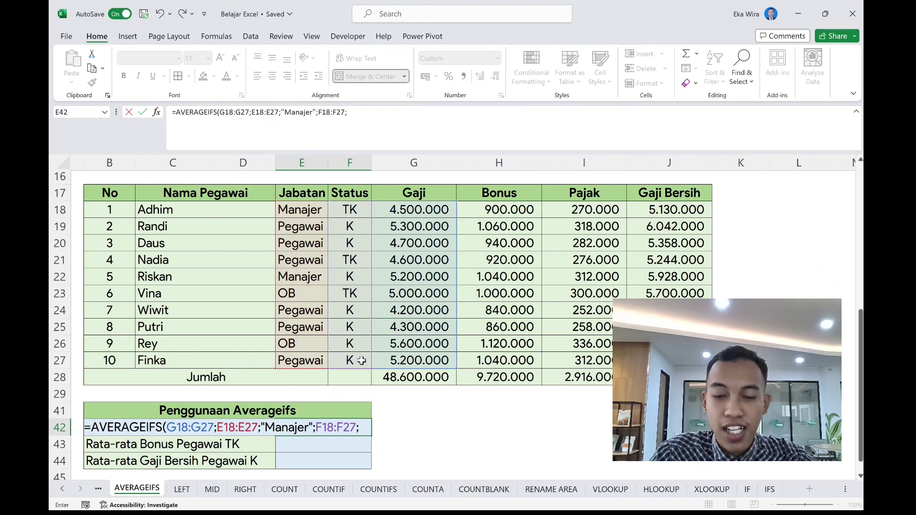
pyautogui.write('"K')
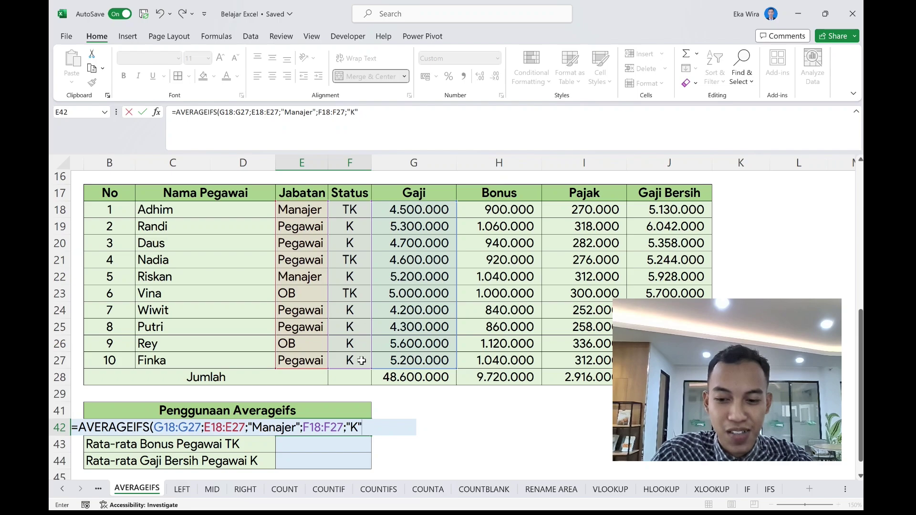
pyautogui.write('")')
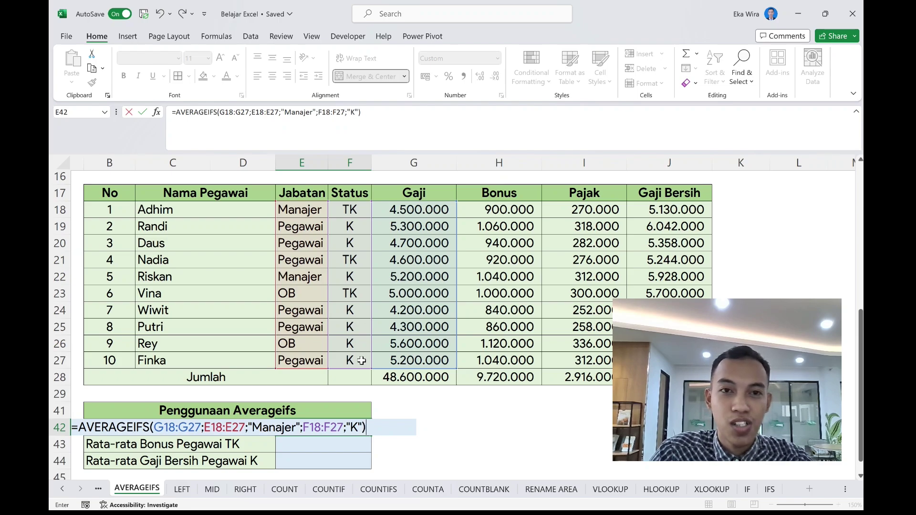
pyautogui.press('Return')
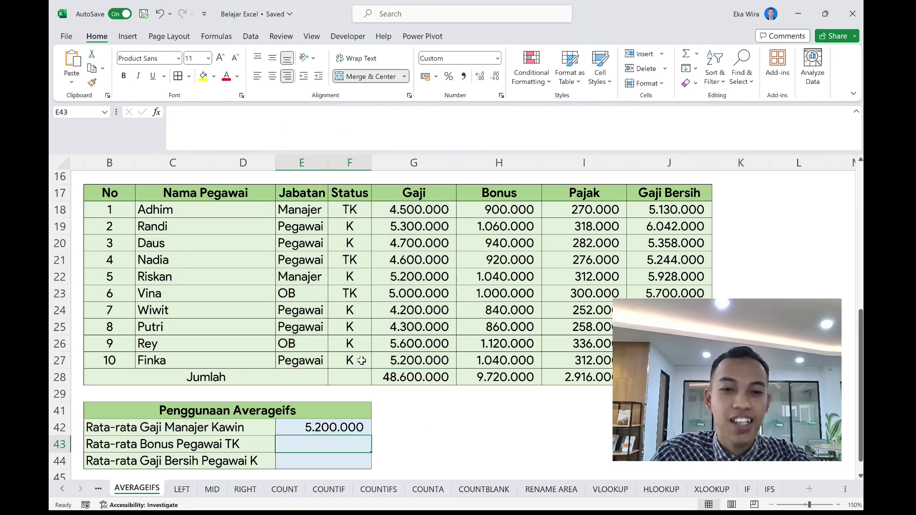
# - Check the E42 result against the Jabatan, Status and Gaji values of the two Manajer rows in the employee table
pyautogui.click(340, 428)
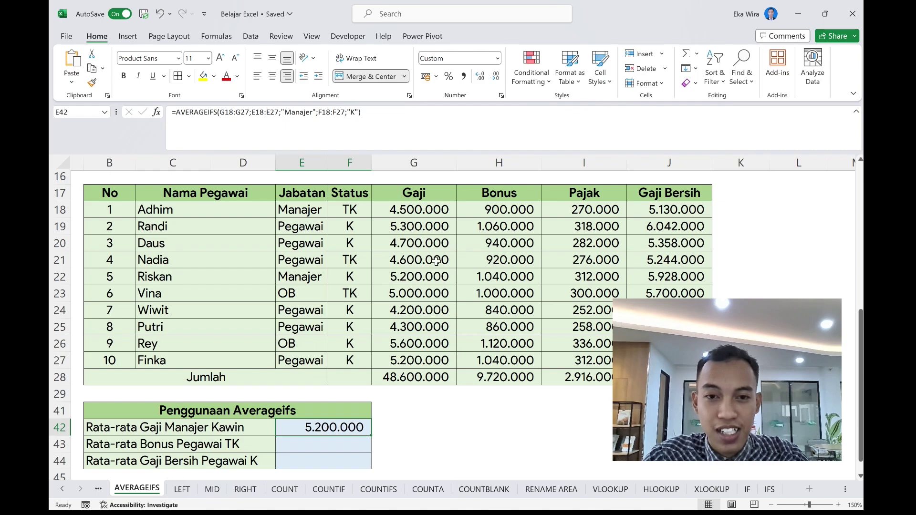
pyautogui.click(407, 210)
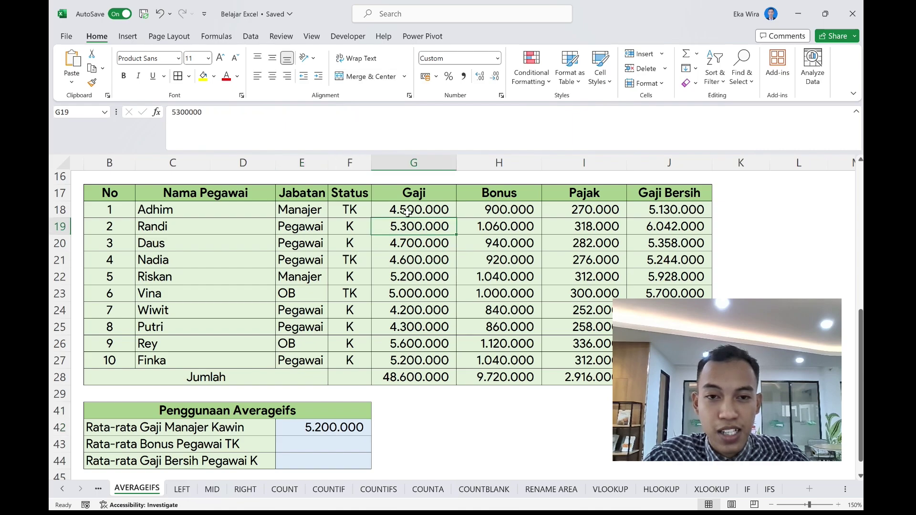
pyautogui.click(347, 209)
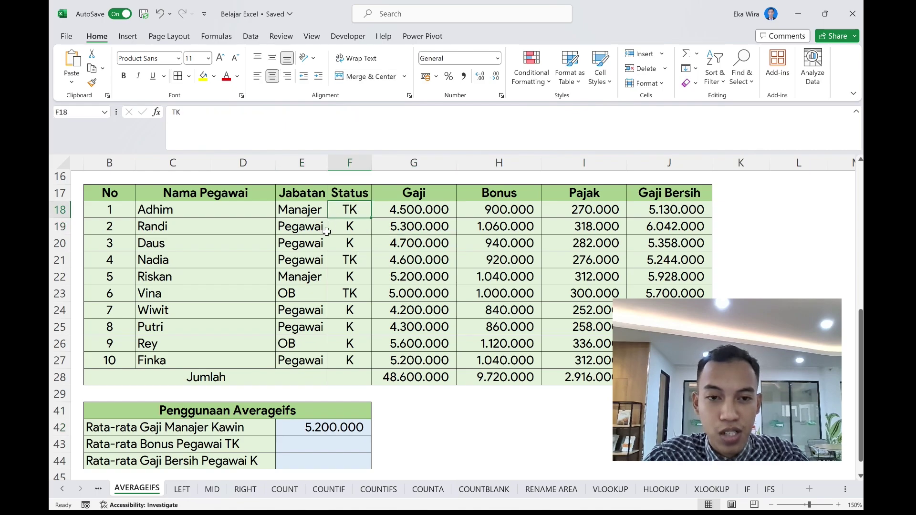
pyautogui.click(319, 278)
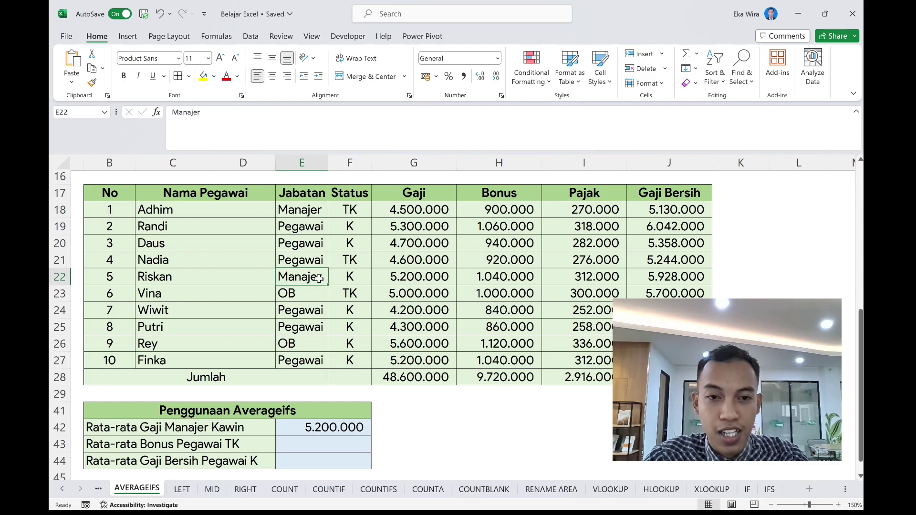
pyautogui.click(374, 271)
pyautogui.click(357, 272)
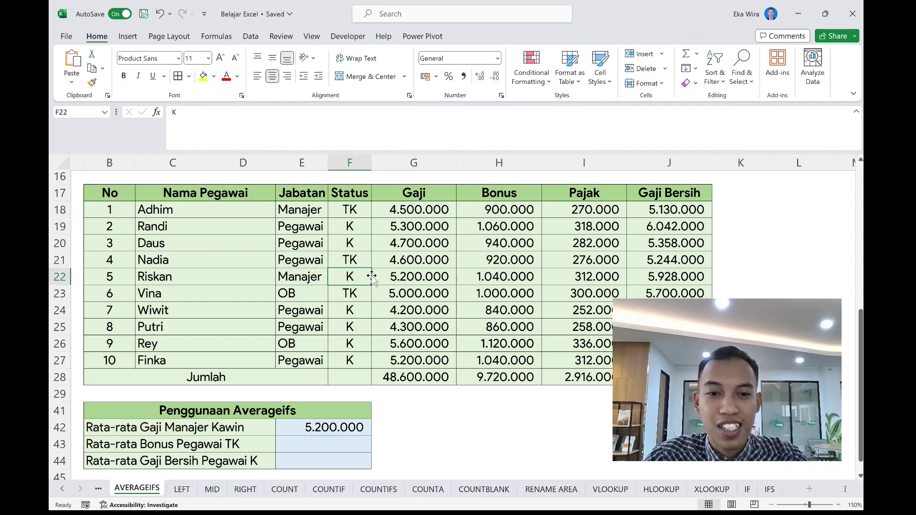
pyautogui.click(315, 280)
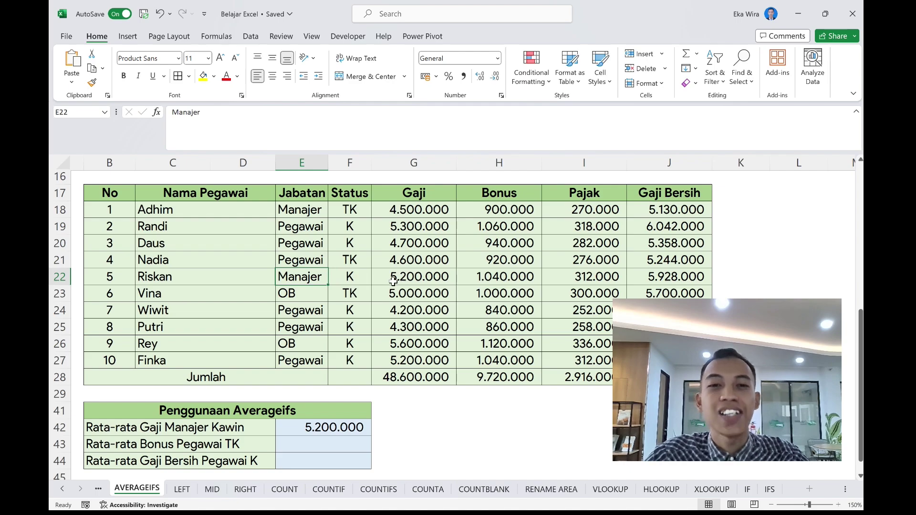
pyautogui.scroll(-1, 393, 281)
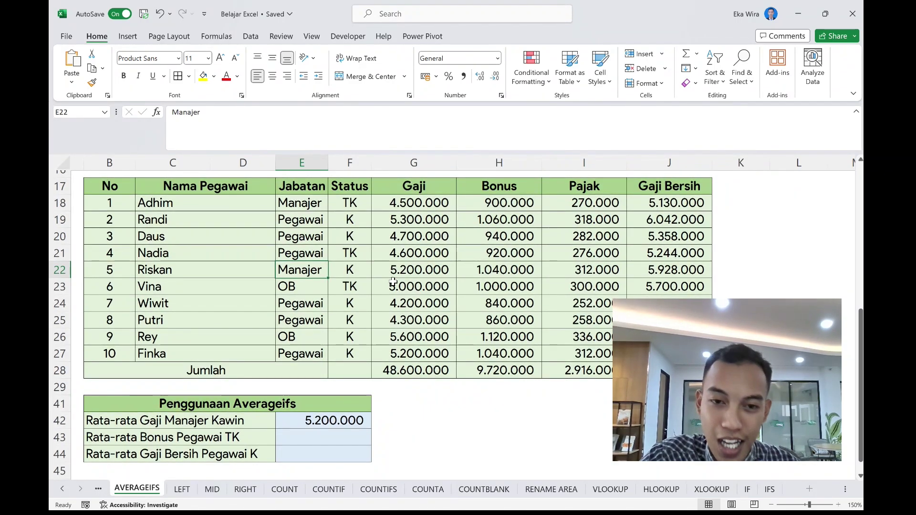
pyautogui.click(423, 274)
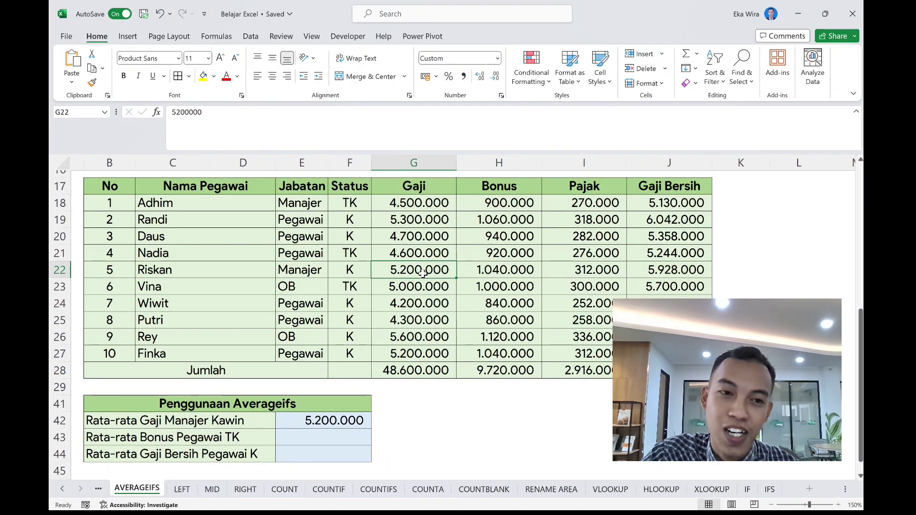
# - Begin an AVERAGEIFS formula in E43 for Rata-rata Bonus Pegawai TK, with the Bonus values H18:H27 as the average range
pyautogui.scroll(-2, 417, 353)
pyautogui.click(365, 401)
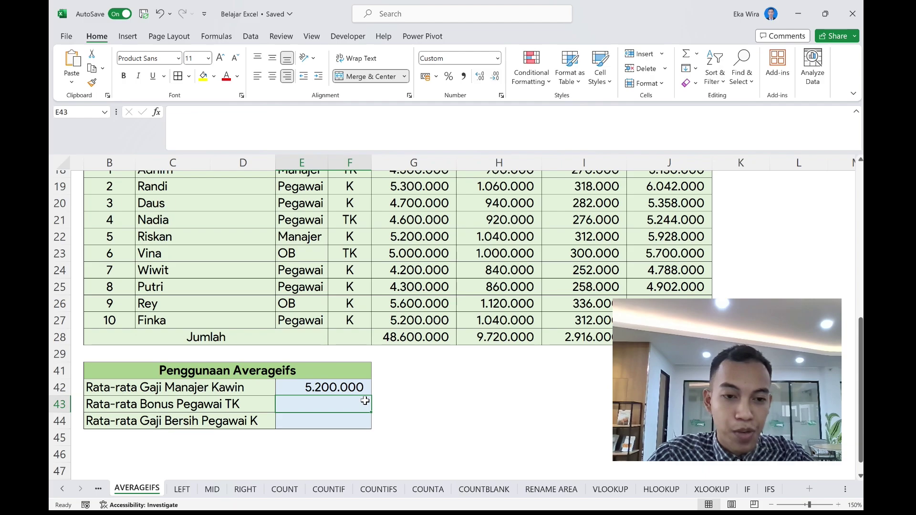
pyautogui.click(259, 401)
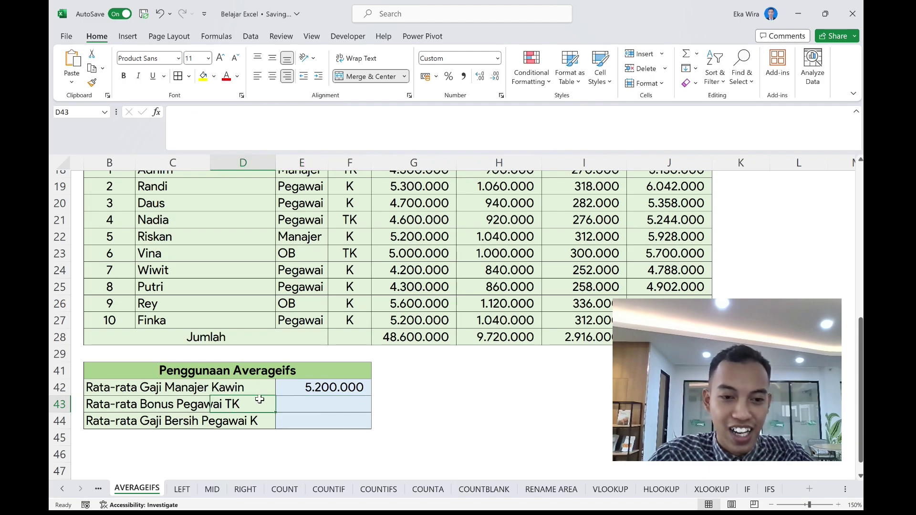
pyautogui.click(310, 402)
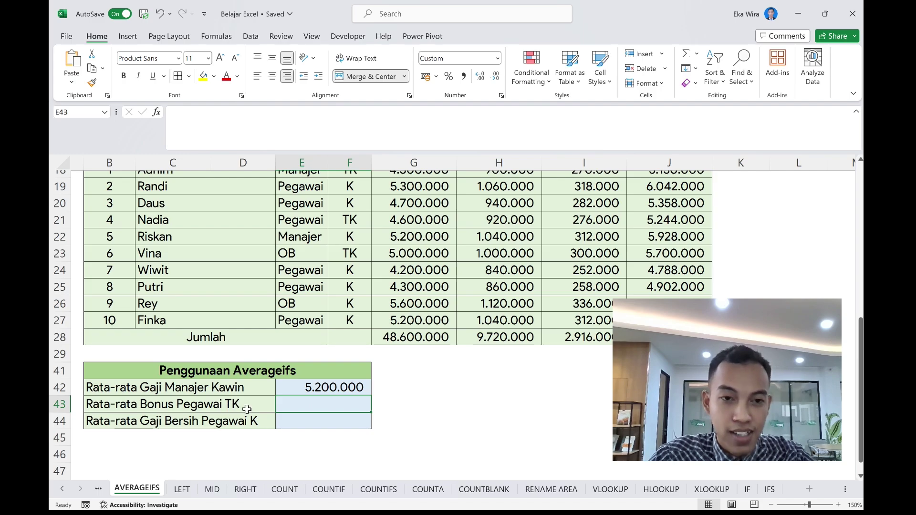
pyautogui.scroll(1, 259, 410)
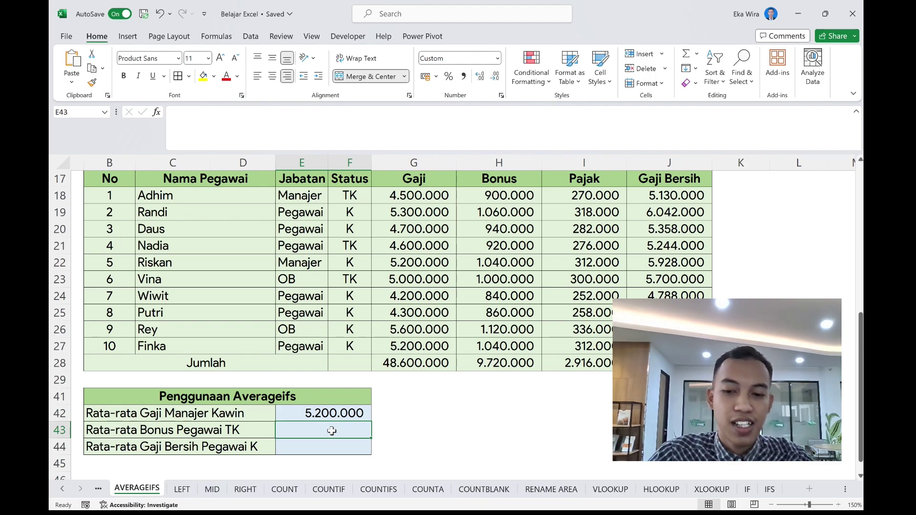
pyautogui.write('=')
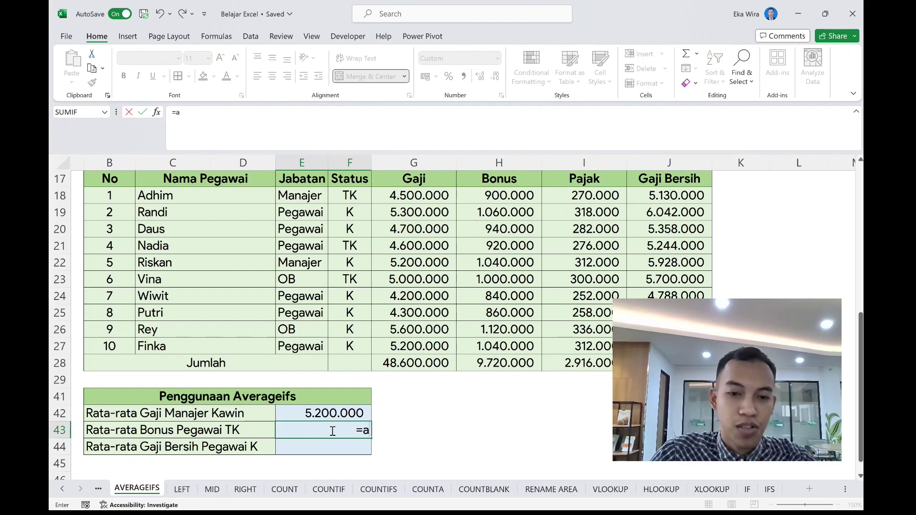
pyautogui.write('averageifs')
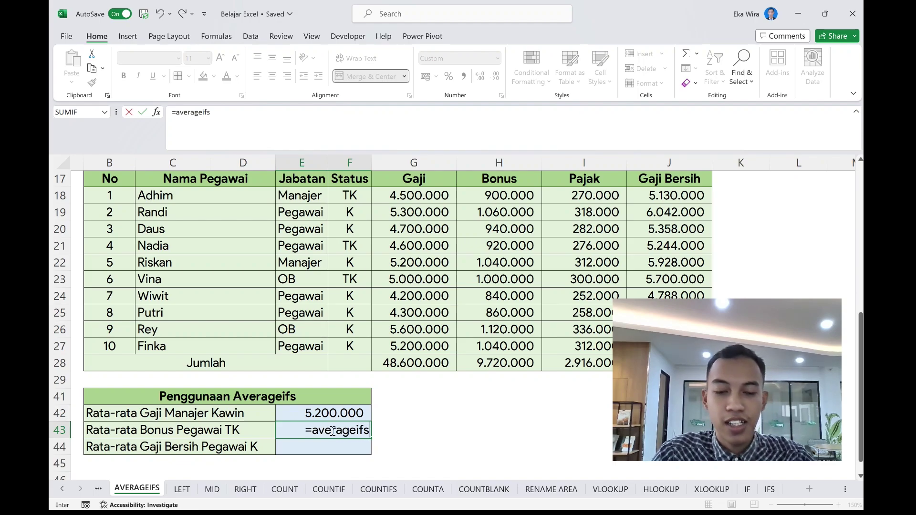
pyautogui.press('Tab')
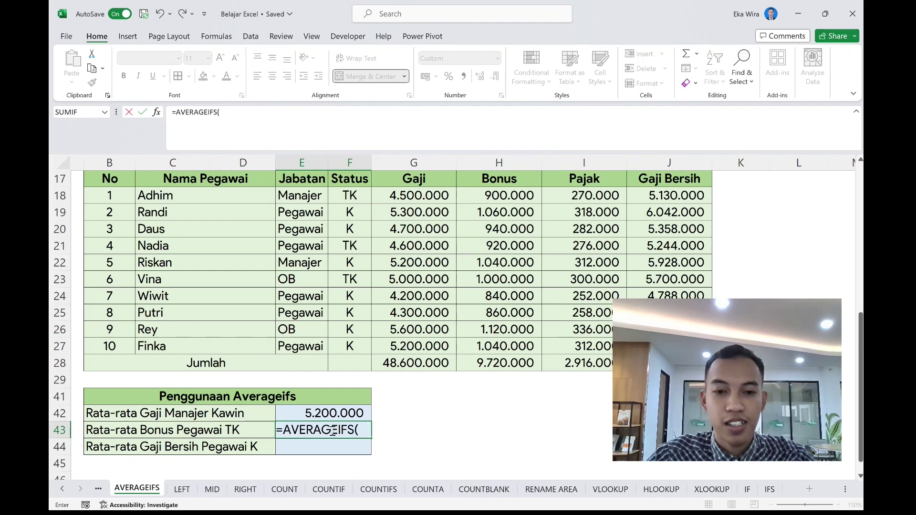
pyautogui.scroll(1, 393, 401)
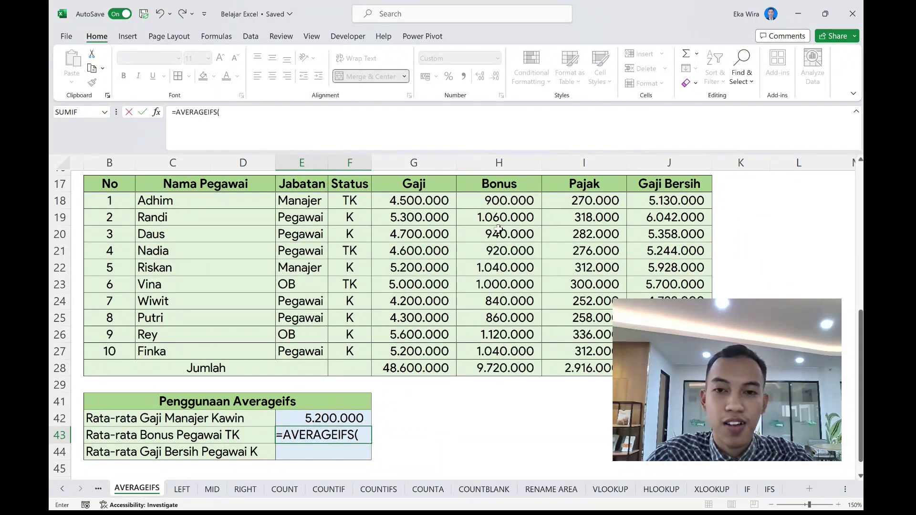
pyautogui.moveTo(512, 202); pyautogui.dragTo(507, 349)
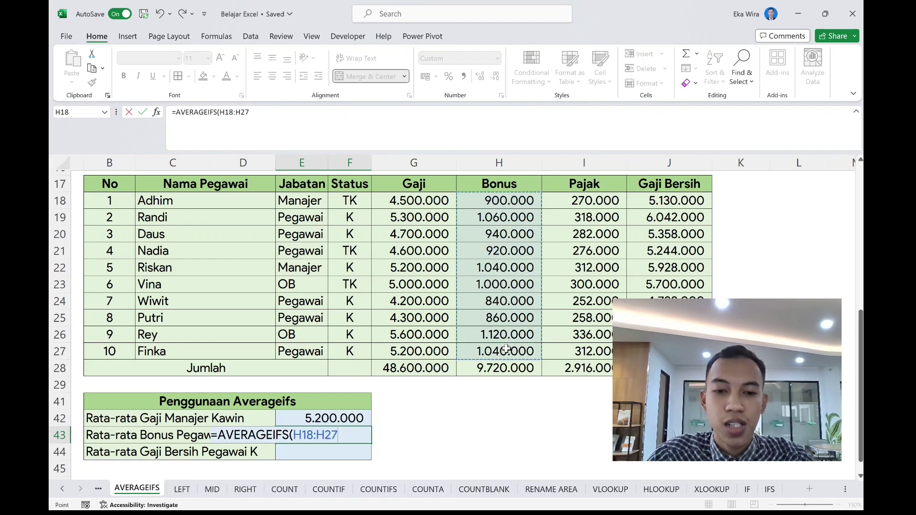
pyautogui.write(';')
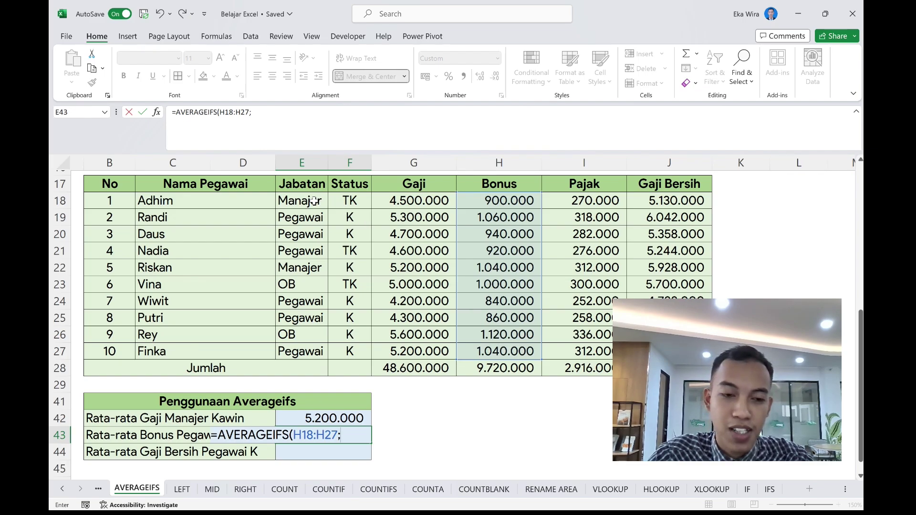
# - Add the first condition to the E43 formula: Jabatan range E18:E27 with the criterion "Pegawai"
pyautogui.moveTo(313, 201); pyautogui.dragTo(314, 356)
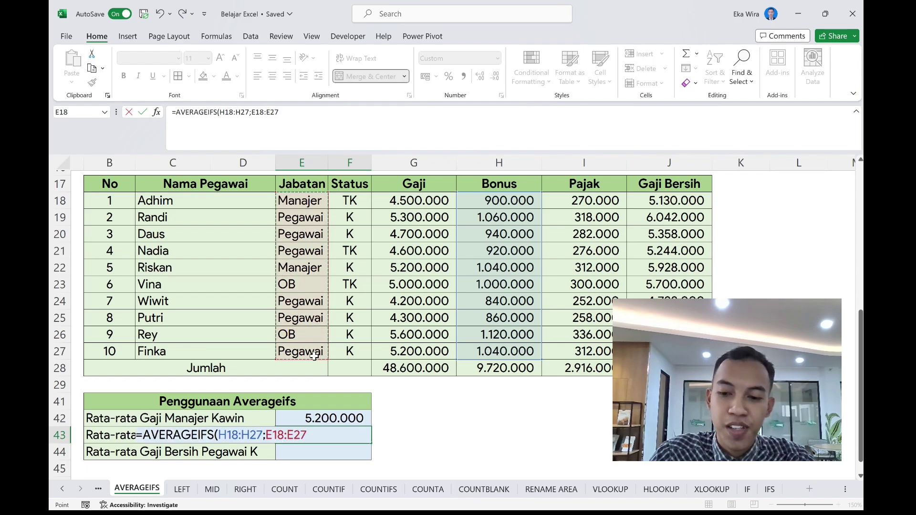
pyautogui.write(';')
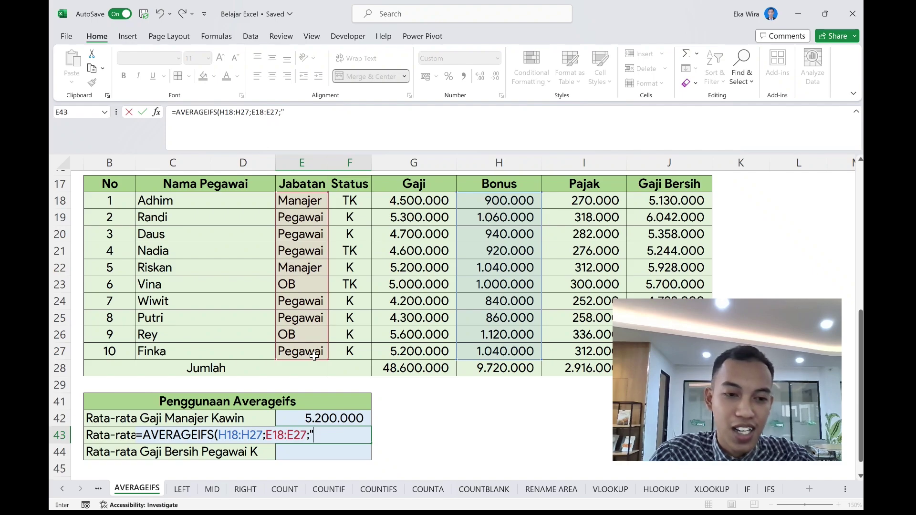
pyautogui.write('"Pegawai";')
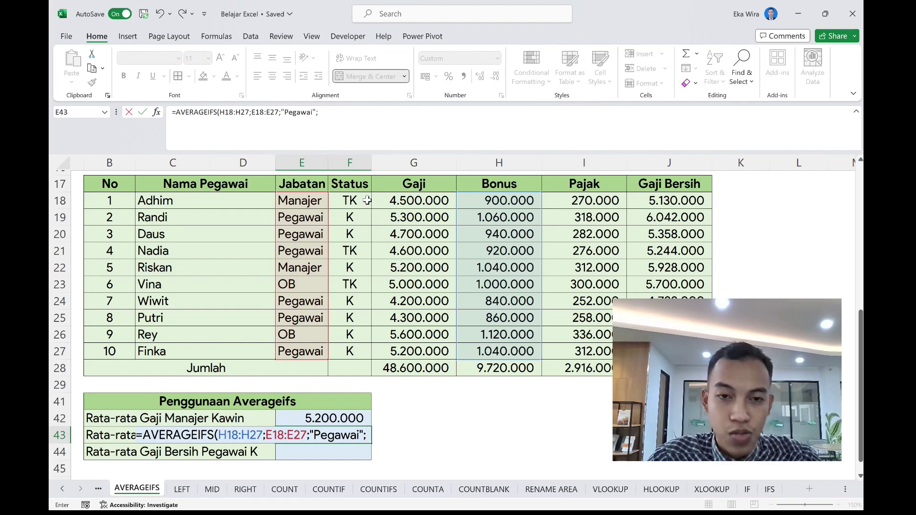
# - Add the second condition, Status range F18:F27 with the criterion "TK", and enter the E43 formula
pyautogui.moveTo(359, 199); pyautogui.dragTo(360, 353)
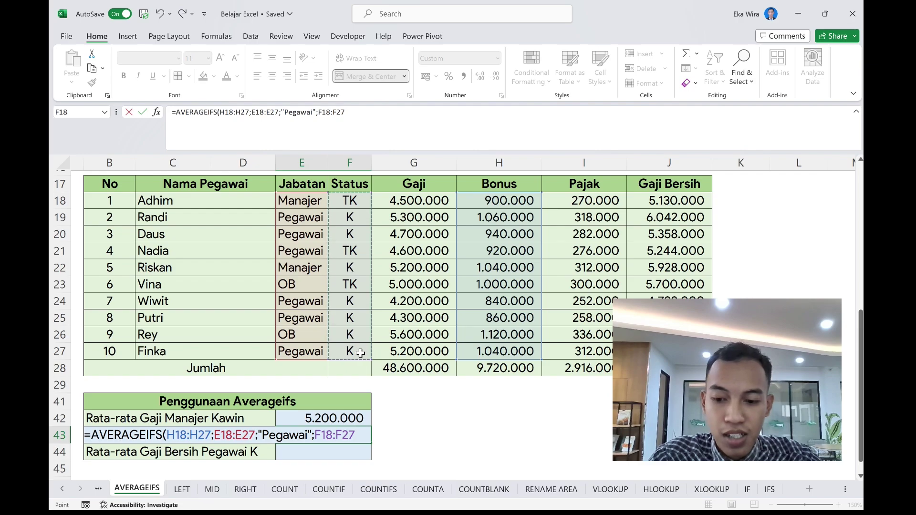
pyautogui.write(';')
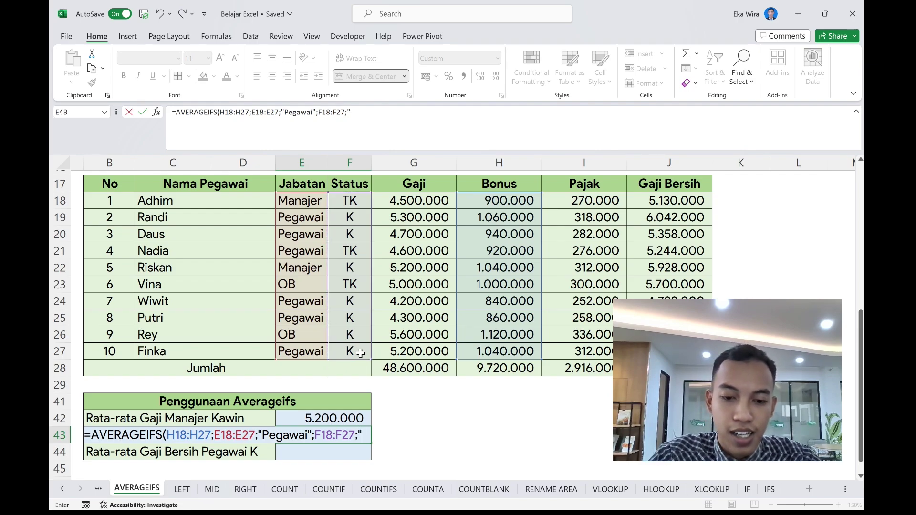
pyautogui.write('"TK')
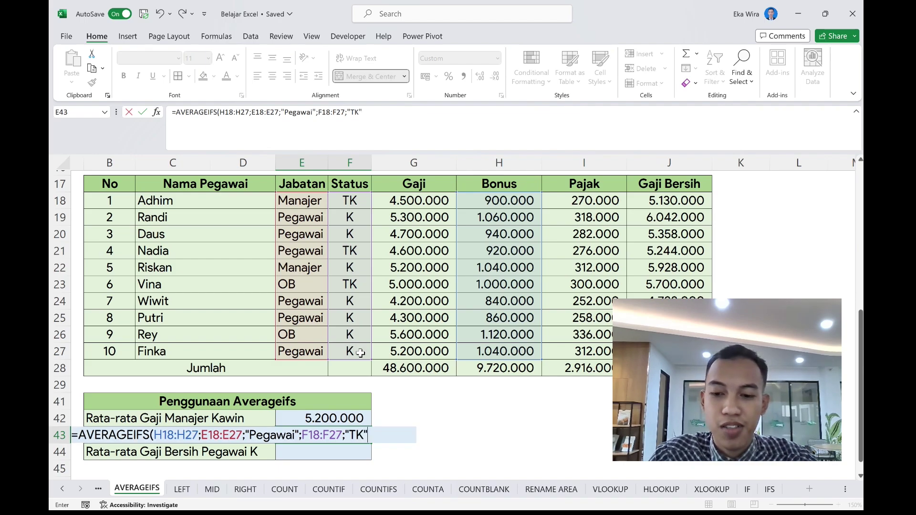
pyautogui.write('")')
pyautogui.press('Return')
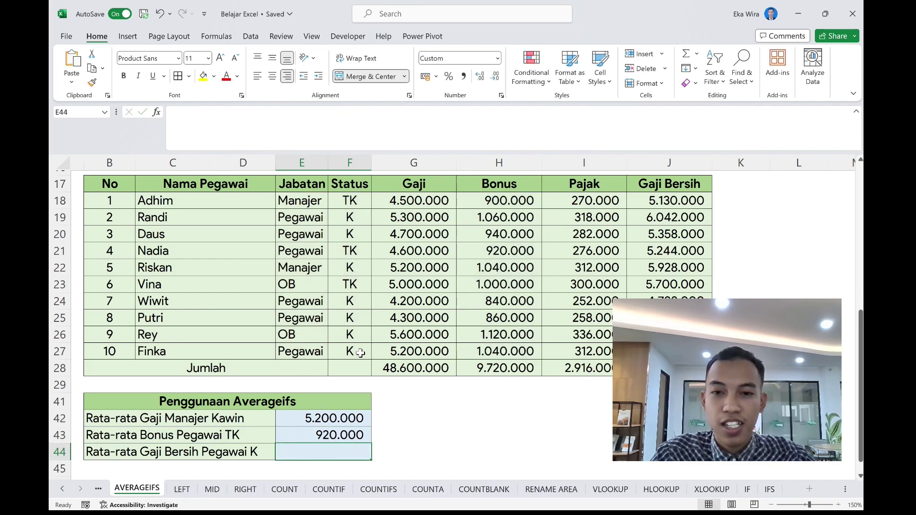
pyautogui.click(345, 433)
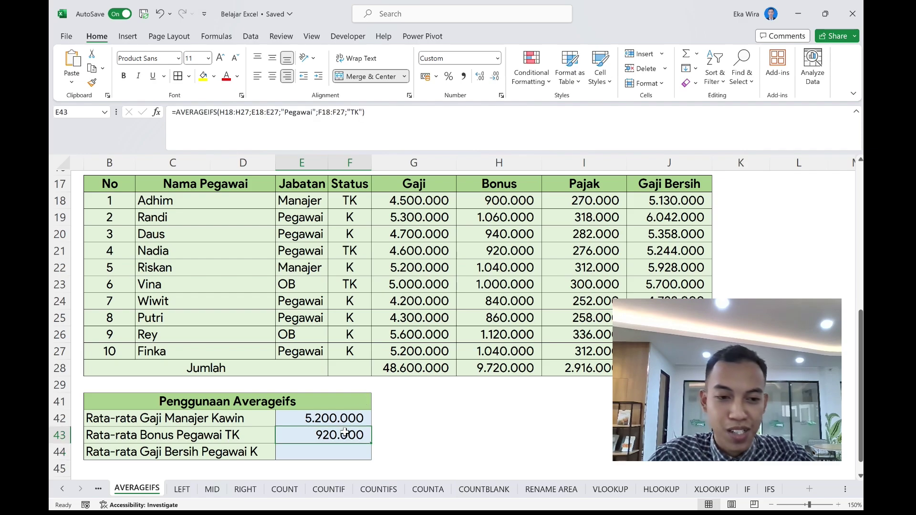
pyautogui.scroll(-1, 345, 433)
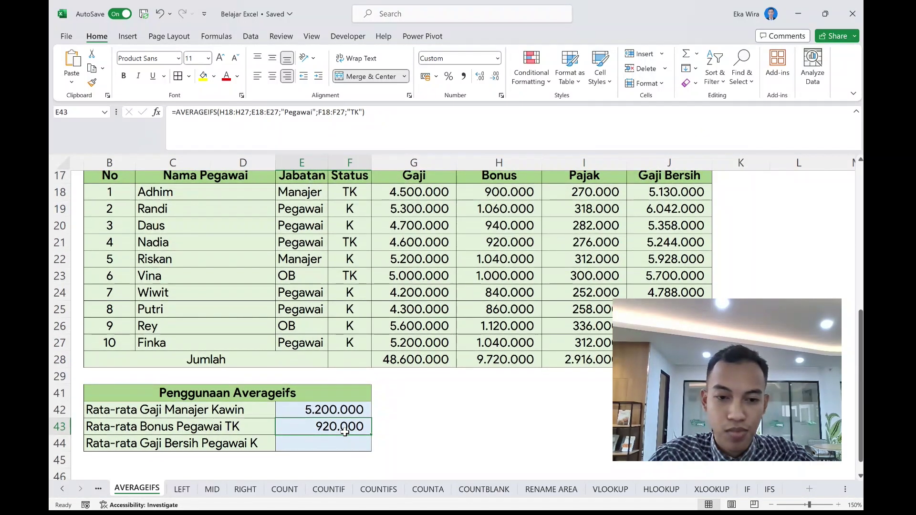
pyautogui.scroll(1, 344, 432)
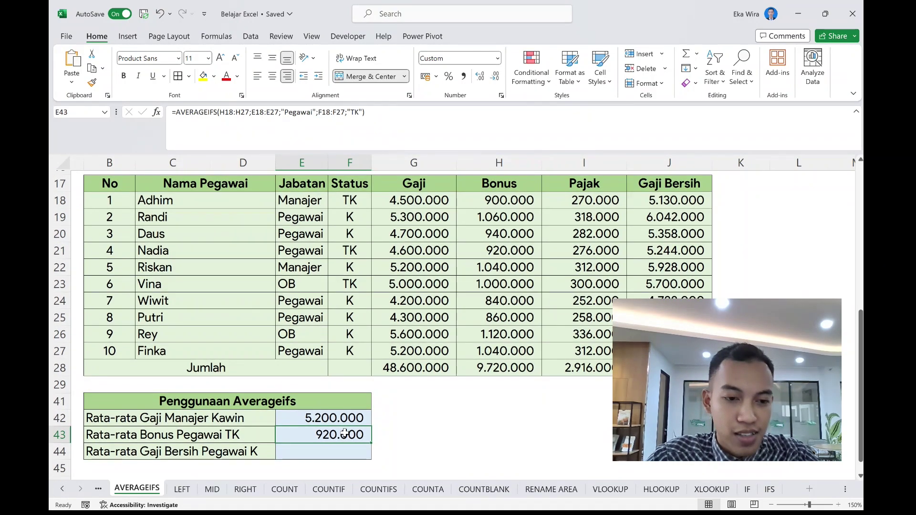
# - Begin an AVERAGEIFS formula in E44 for Rata-rata Gaji Bersih Pegawai K, with the Gaji Bersih values J18:J27 as the average range
pyautogui.click(345, 449)
pyautogui.scroll(-1, 333, 435)
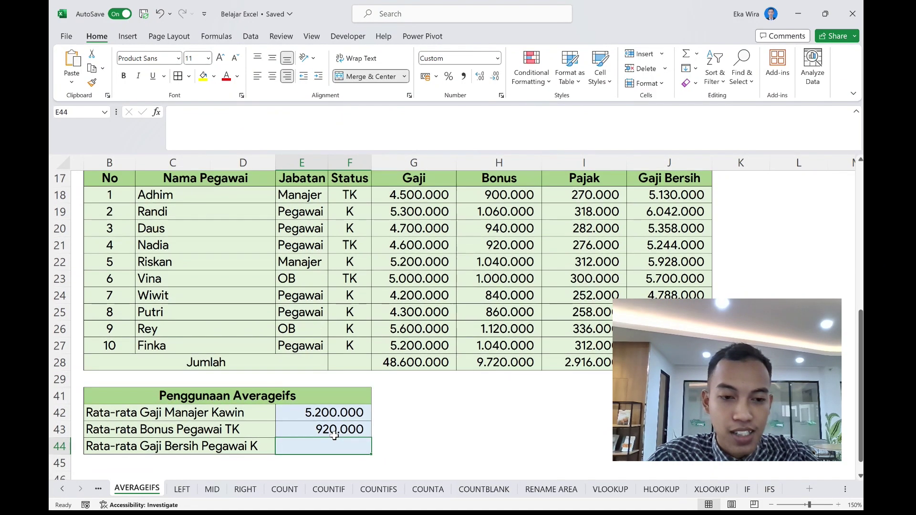
pyautogui.scroll(-1, 333, 435)
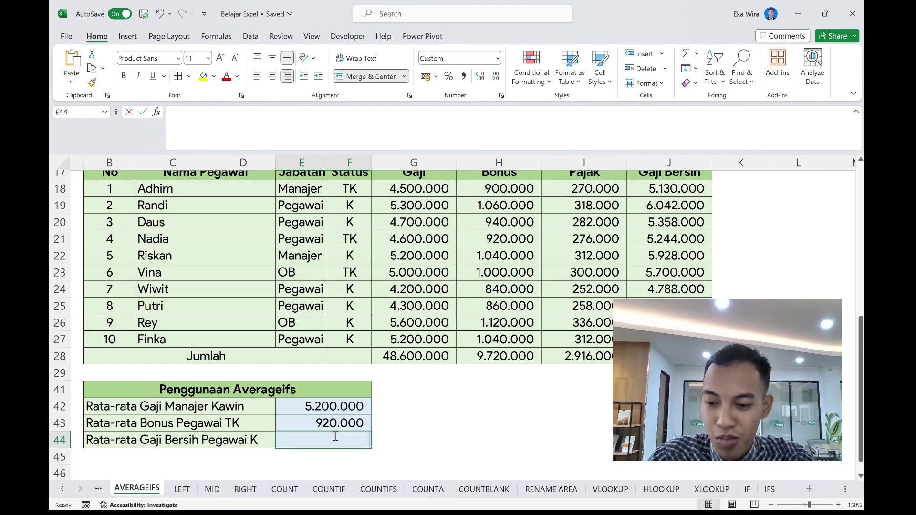
pyautogui.write('=averageifs')
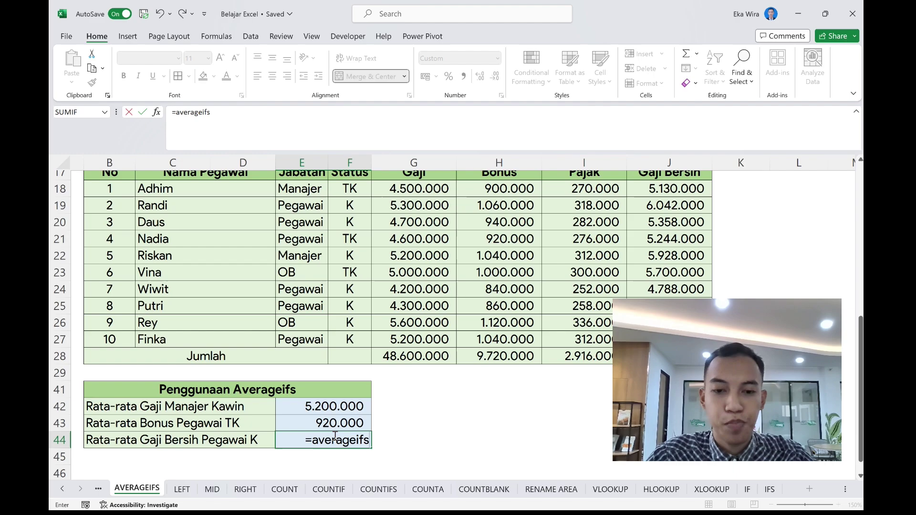
pyautogui.press('Tab')
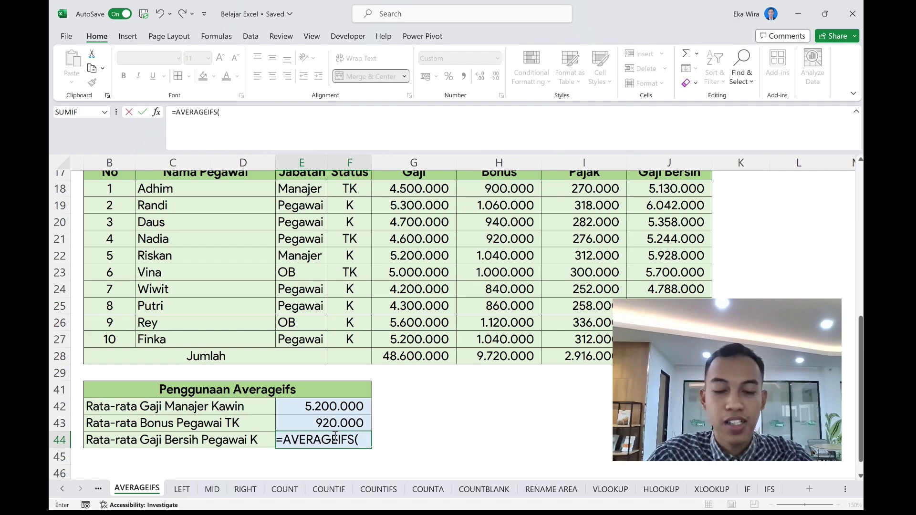
pyautogui.scroll(1, 353, 434)
pyautogui.scroll(-1, 364, 434)
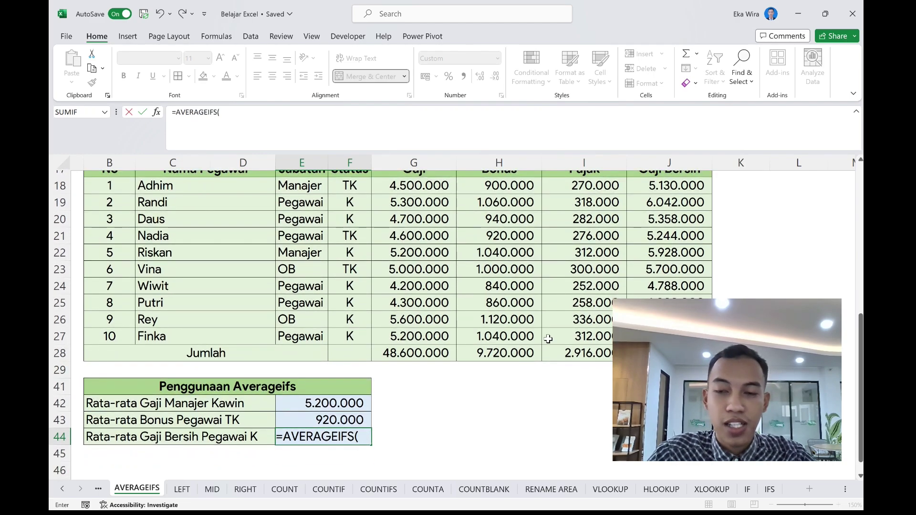
pyautogui.scroll(1, 660, 256)
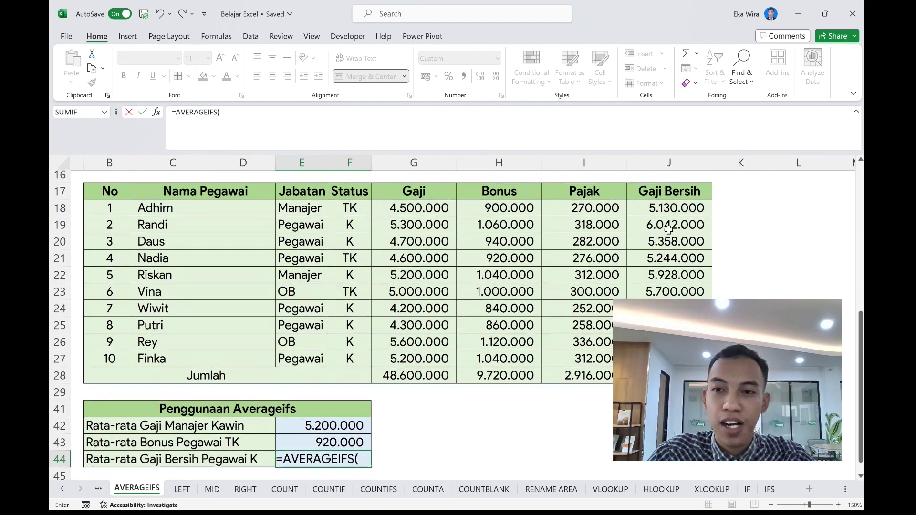
pyautogui.moveTo(670, 210); pyautogui.dragTo(668, 359)
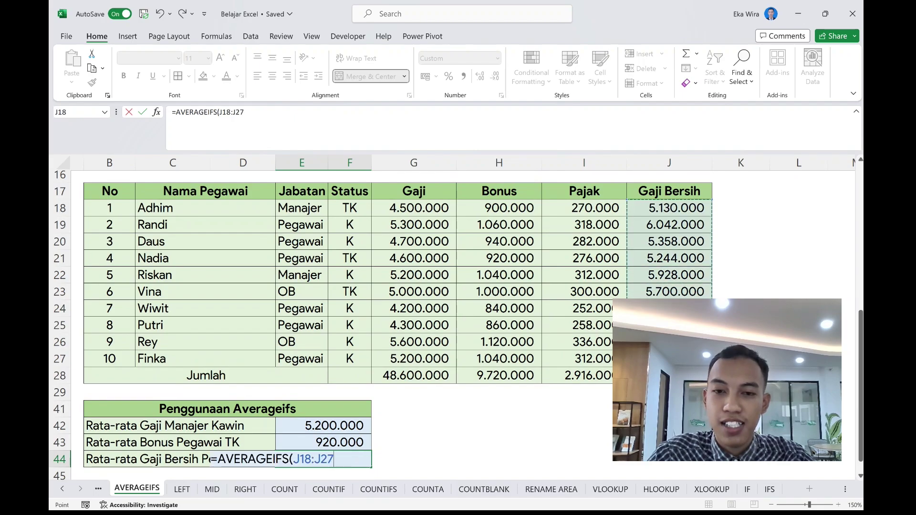
pyautogui.scroll(-1, 668, 358)
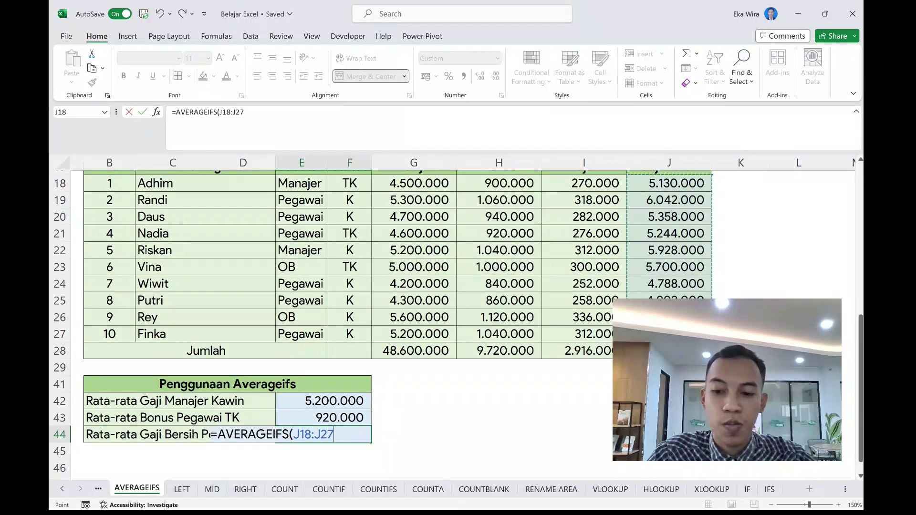
pyautogui.write(';')
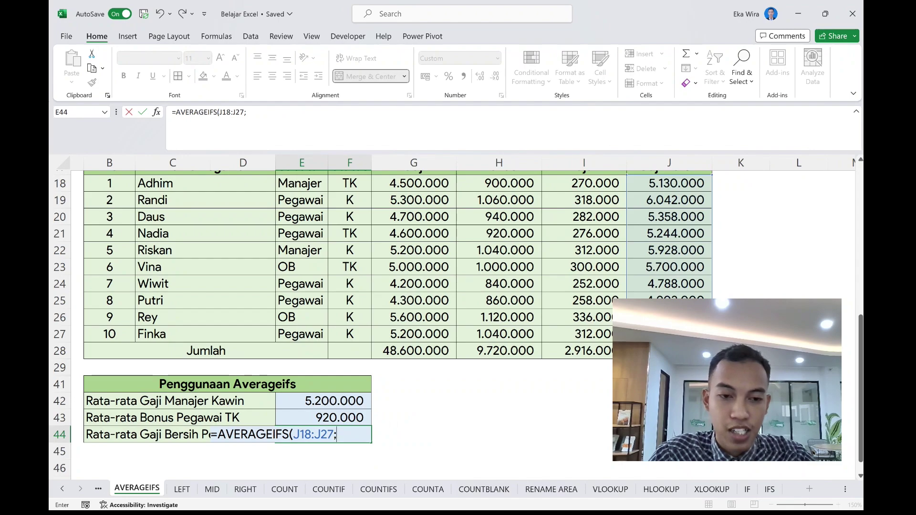
# - Add the first condition to the E44 formula: Jabatan range E18:E27 with the criterion "Pegawai", separated by semicolons
pyautogui.scroll(1, 292, 196)
pyautogui.moveTo(292, 196); pyautogui.dragTo(295, 347)
pyautogui.write('"')
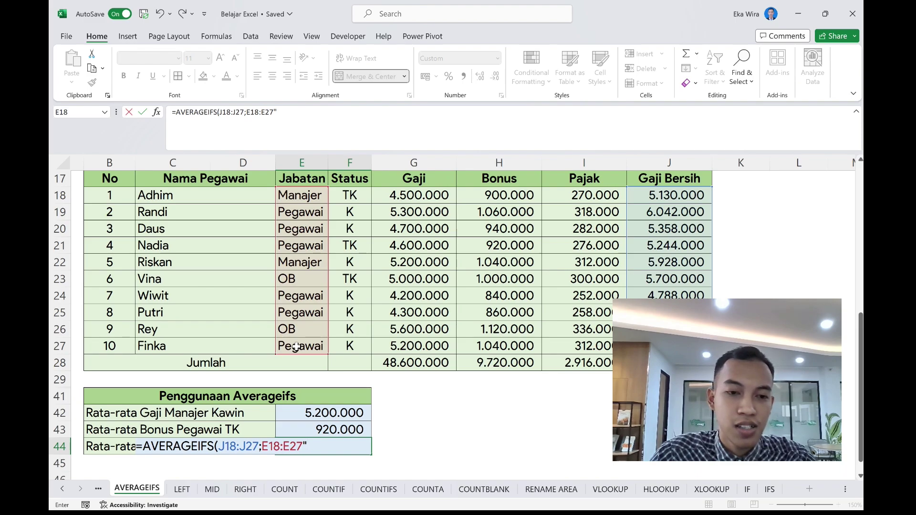
pyautogui.write('PEGAWA')
pyautogui.press('BackSpace')
pyautogui.press('BackSpace')
pyautogui.press('BackSpace')
pyautogui.press('BackSpace')
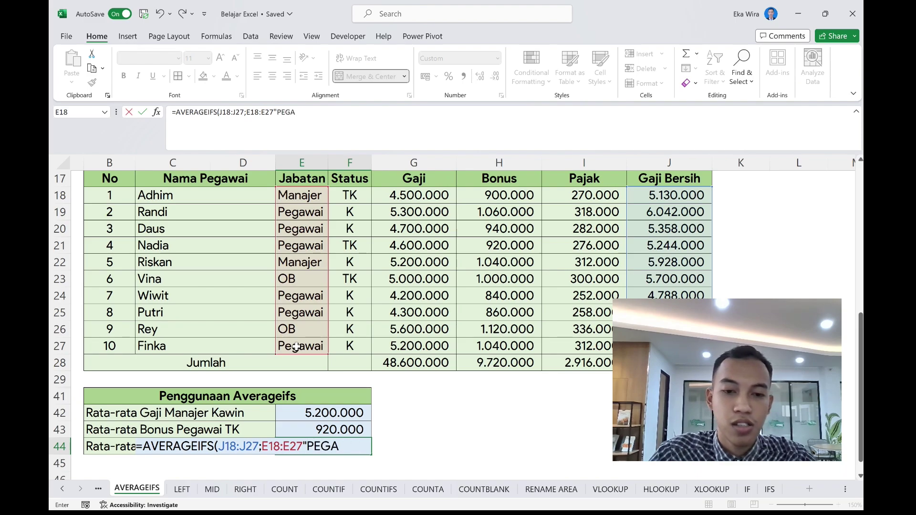
pyautogui.write('w')
pyautogui.press('BackSpace')
pyautogui.press('BackSpace')
pyautogui.write('egawa')
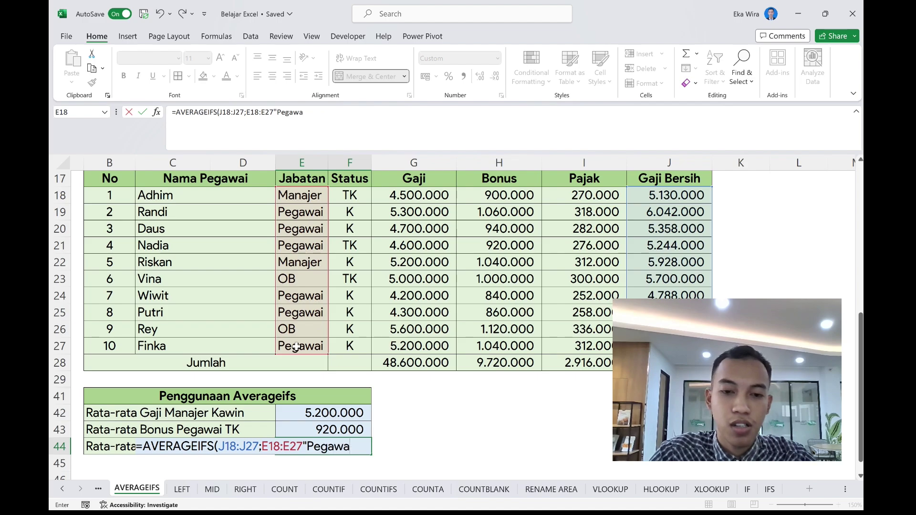
pyautogui.write('i";')
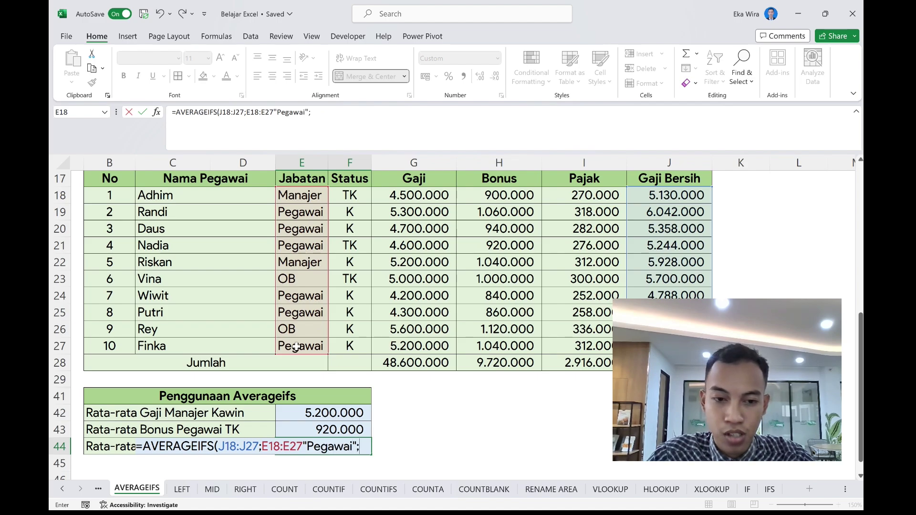
pyautogui.click(303, 448)
pyautogui.write(';')
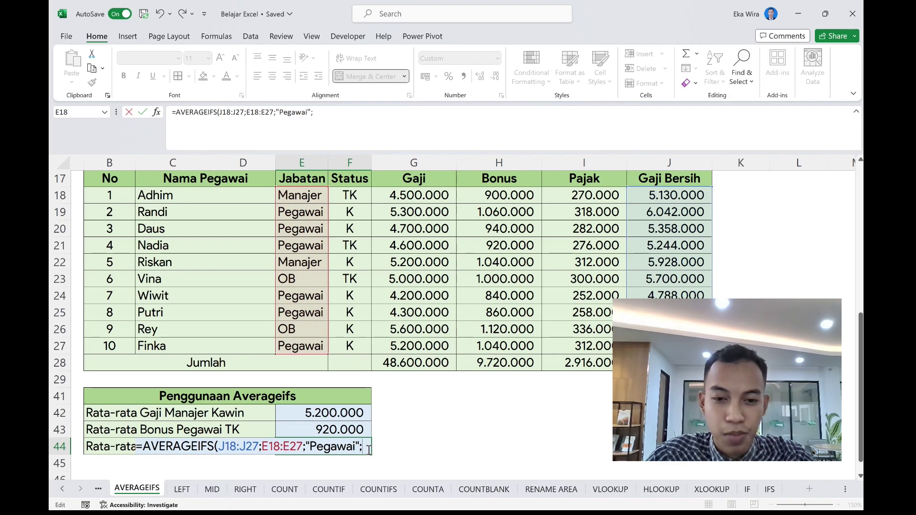
# - Add the second condition, Status range F18:F27 with the criterion "K", and enter the E44 formula
pyautogui.scroll(-1, 395, 423)
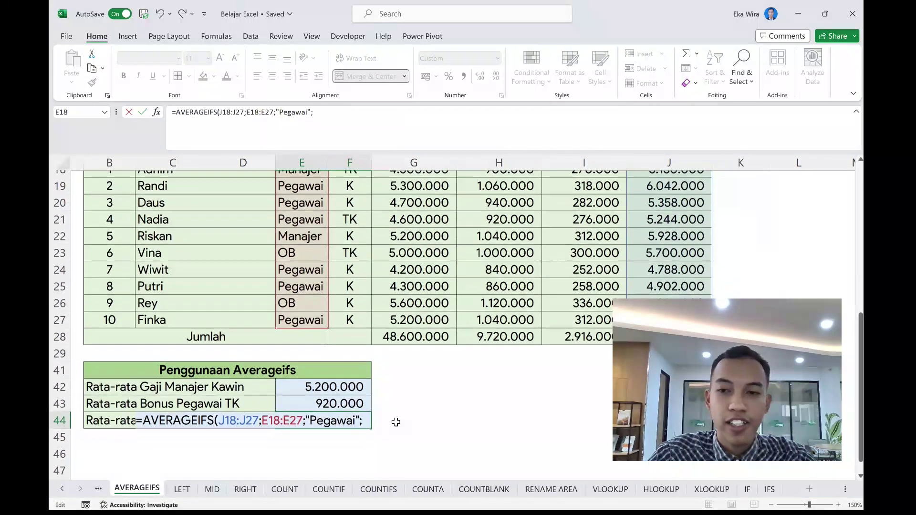
pyautogui.scroll(1, 396, 422)
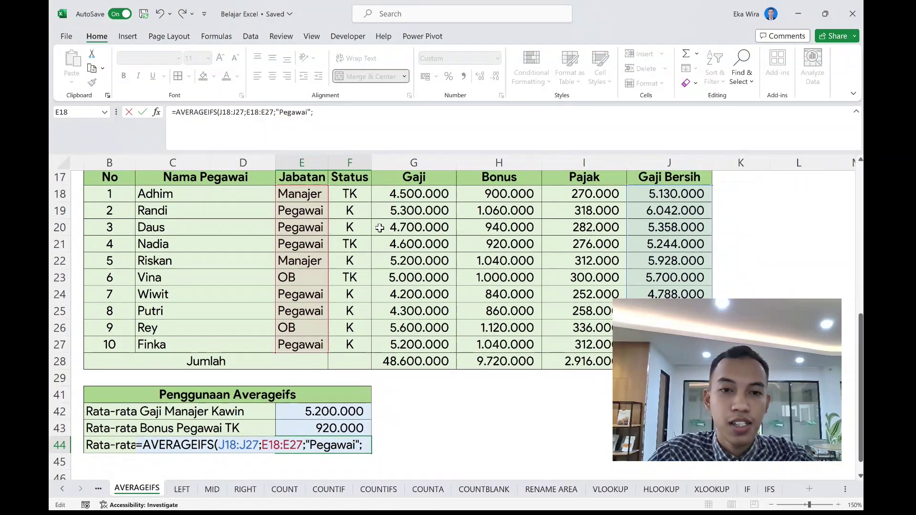
pyautogui.moveTo(364, 194); pyautogui.dragTo(361, 345)
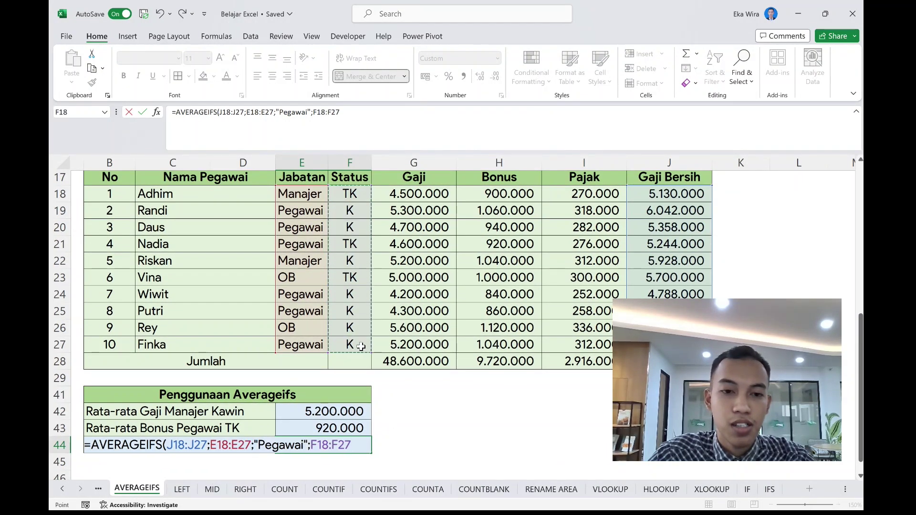
pyautogui.scroll(-1, 361, 347)
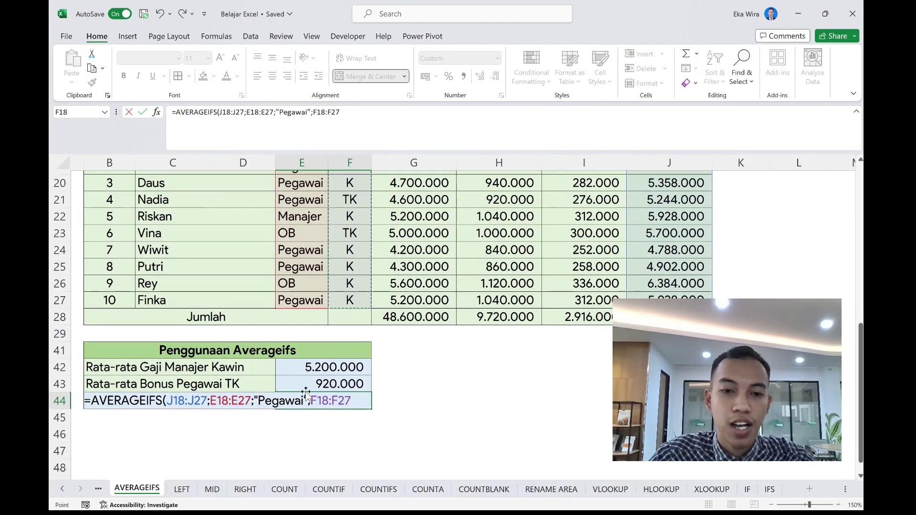
pyautogui.write('"K')
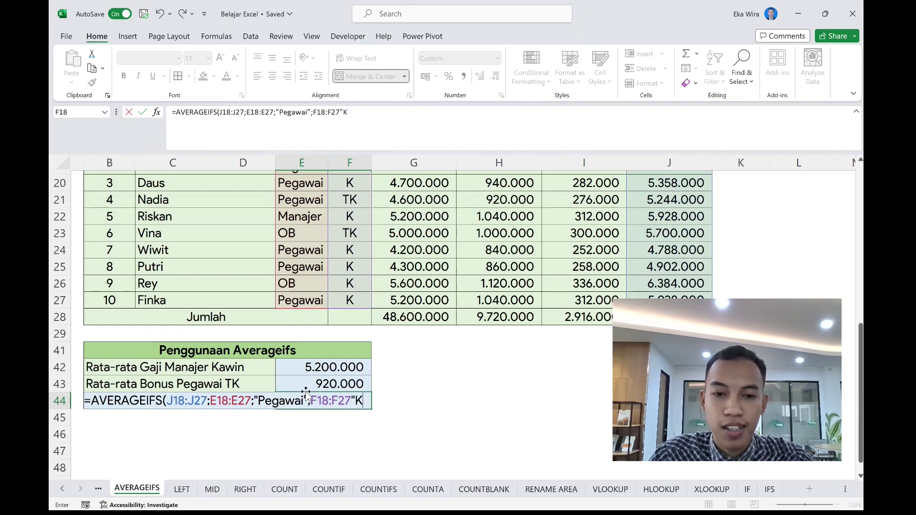
pyautogui.press('BackSpace')
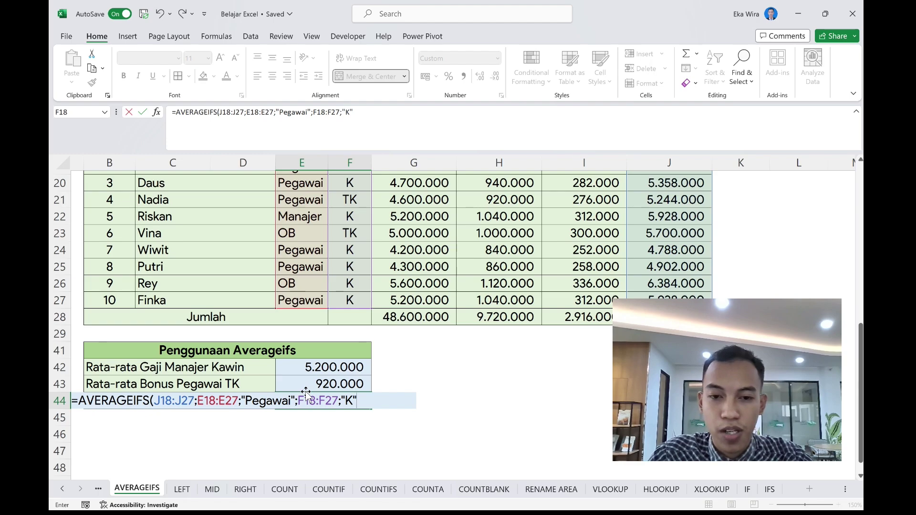
pyautogui.write(')')
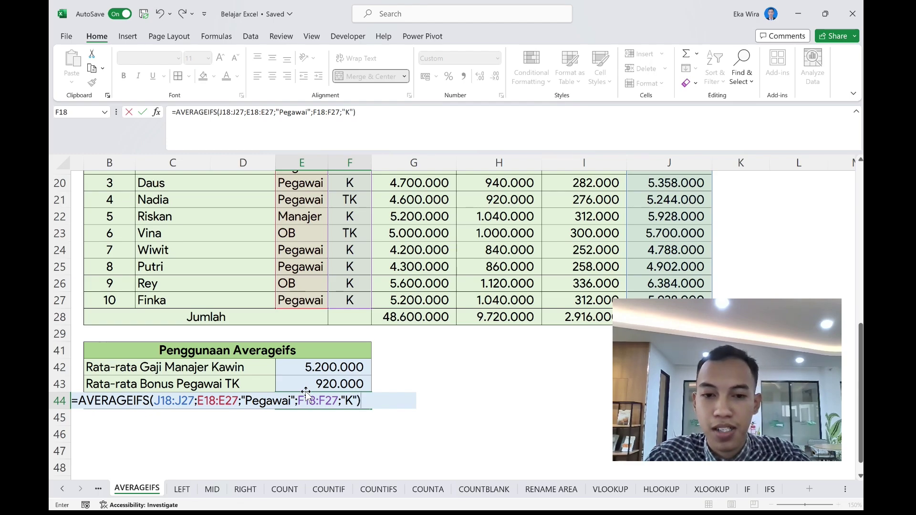
pyautogui.press('Return')
pyautogui.click(302, 400)
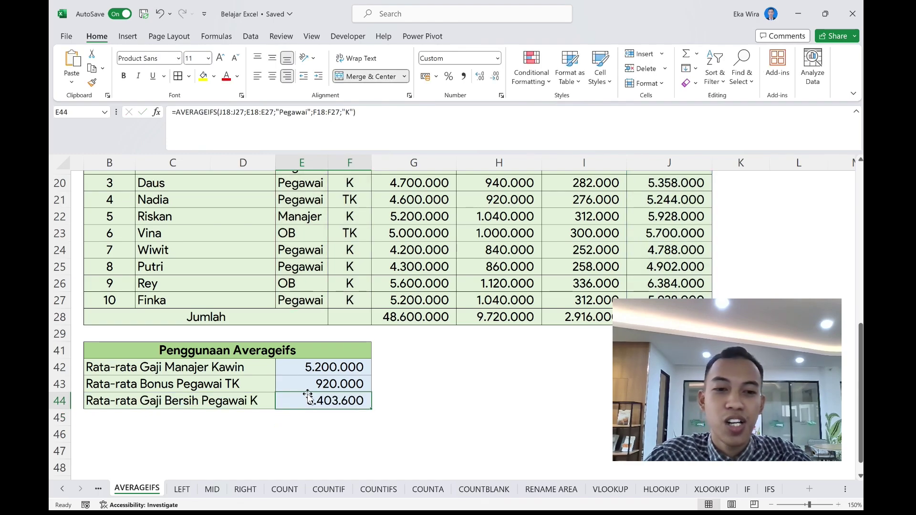
pyautogui.scroll(1, 320, 394)
pyautogui.scroll(2, 320, 394)
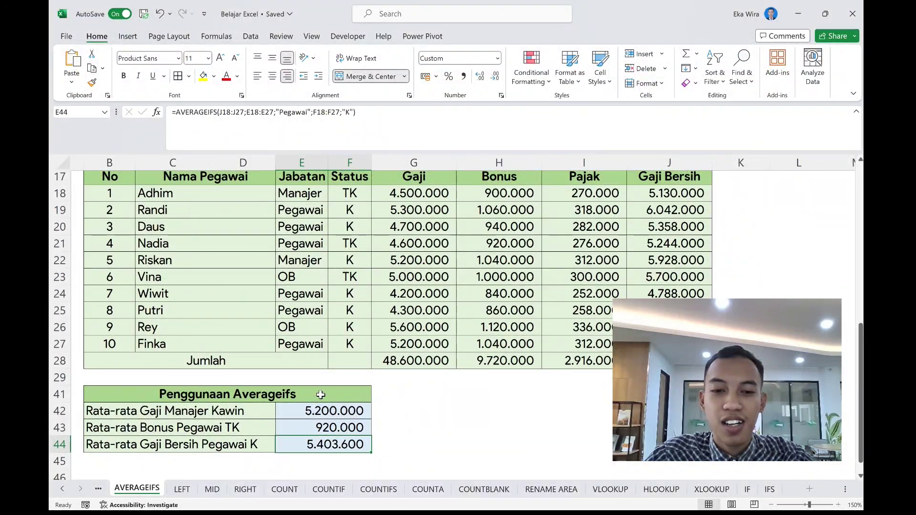
pyautogui.scroll(-1, 320, 395)
pyautogui.scroll(1, 320, 394)
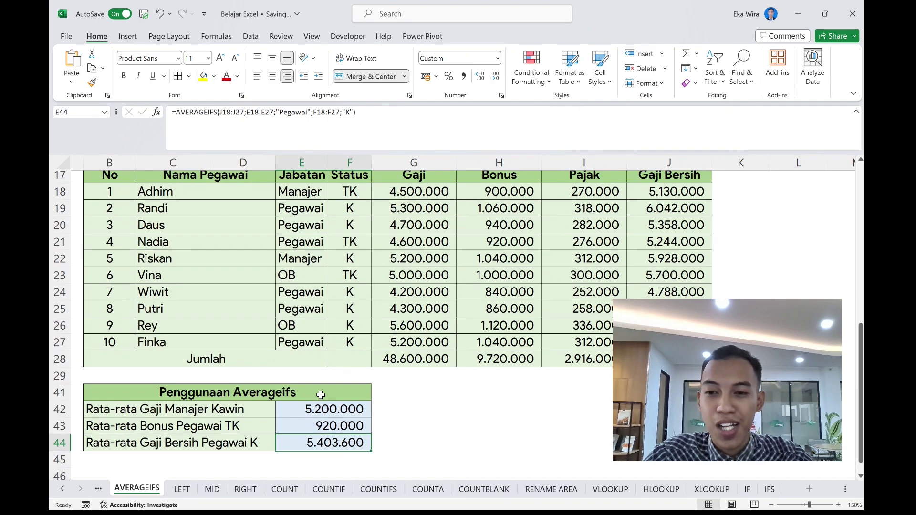
pyautogui.scroll(6, 320, 395)
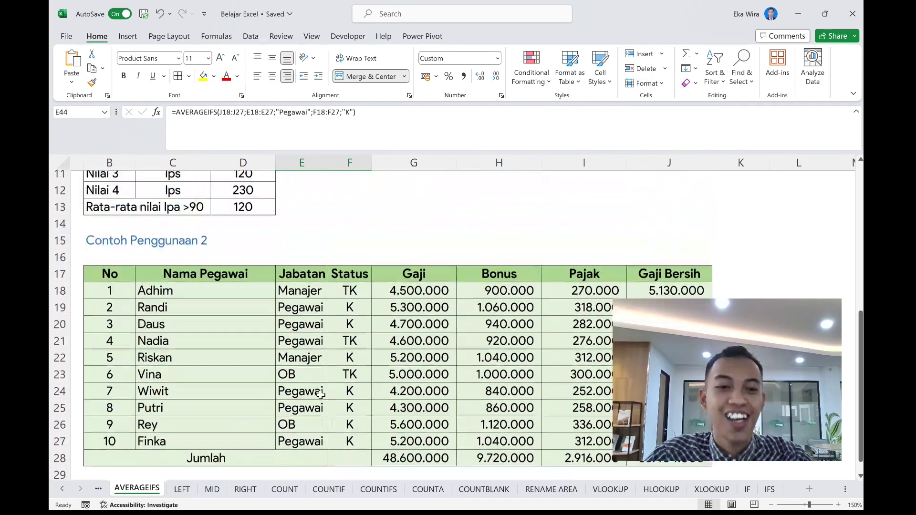
pyautogui.hscroll(2, 320, 395)
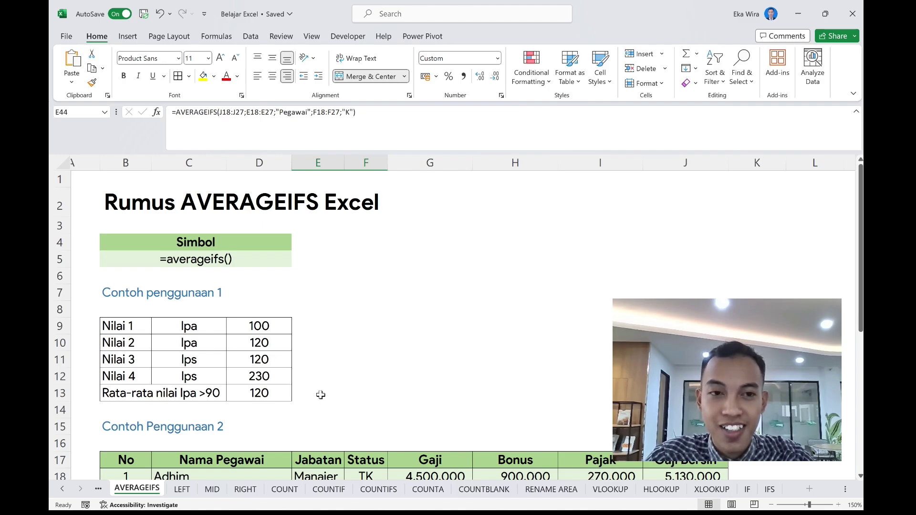
pyautogui.scroll(-1, 316, 399)
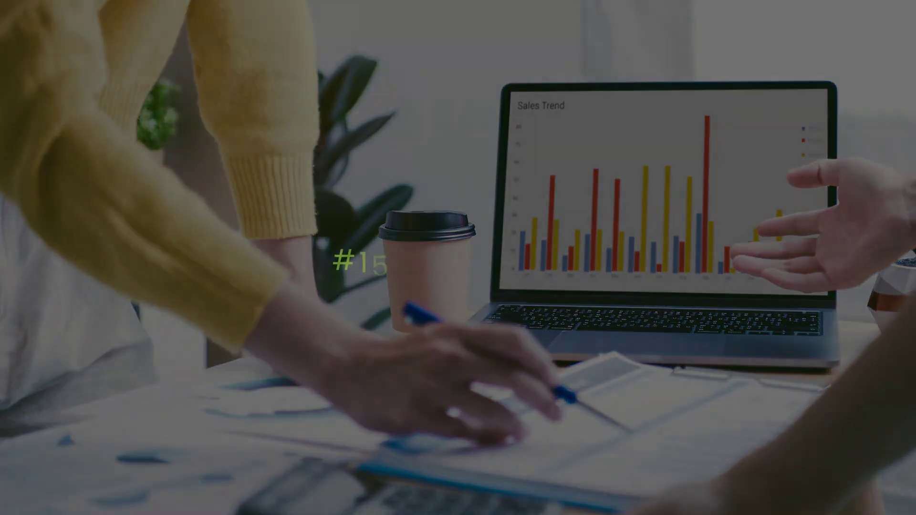
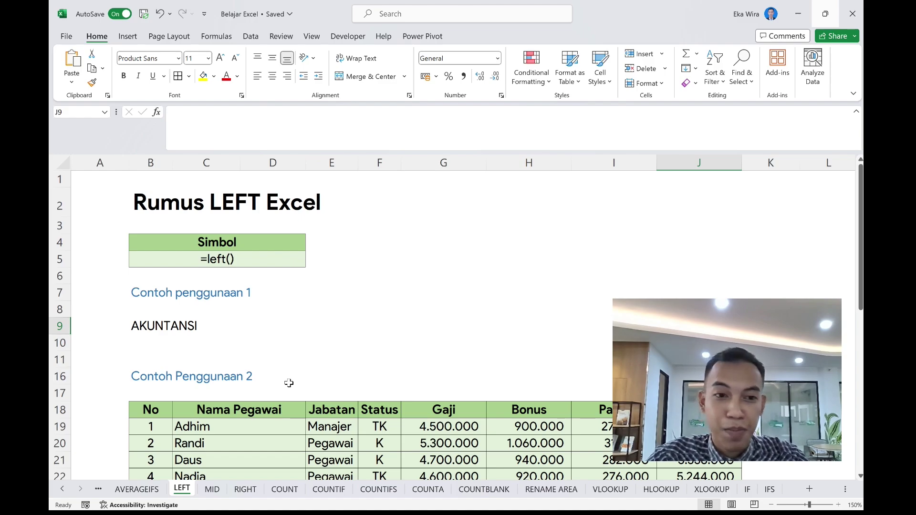
# - Begin a LEFT formula in B10, directly below the text AKUNTANSI
pyautogui.click(163, 342)
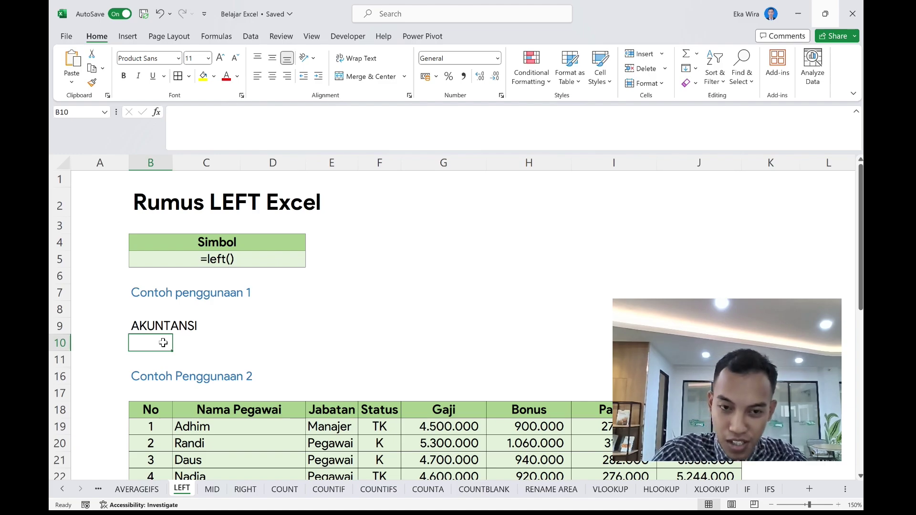
pyautogui.write('=')
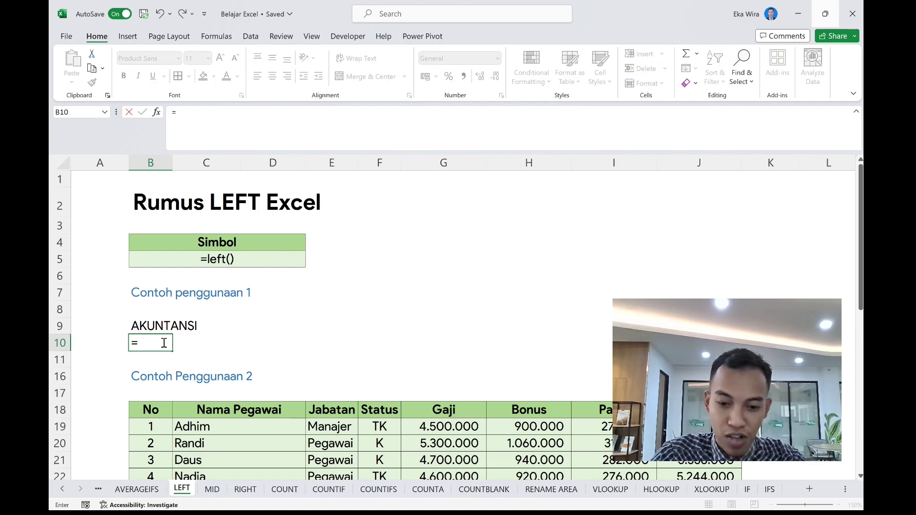
pyautogui.write('le')
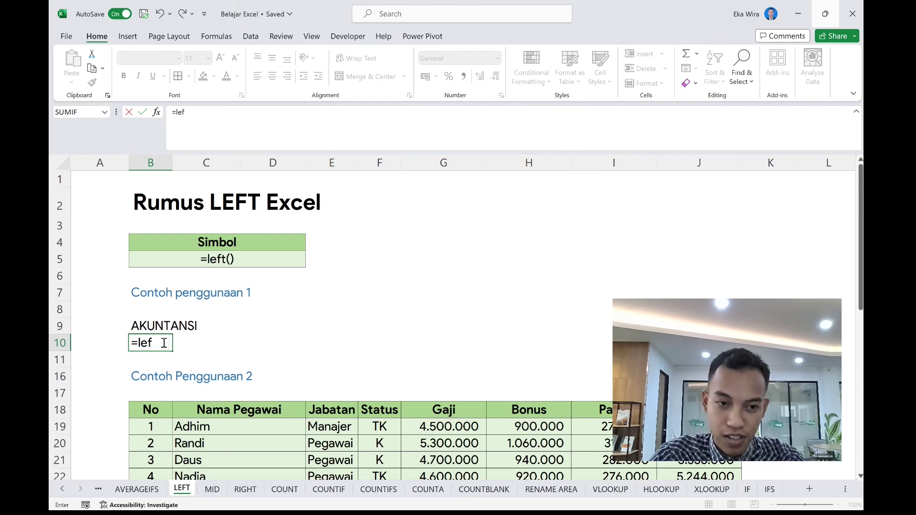
pyautogui.write('f')
pyautogui.press('Tab')
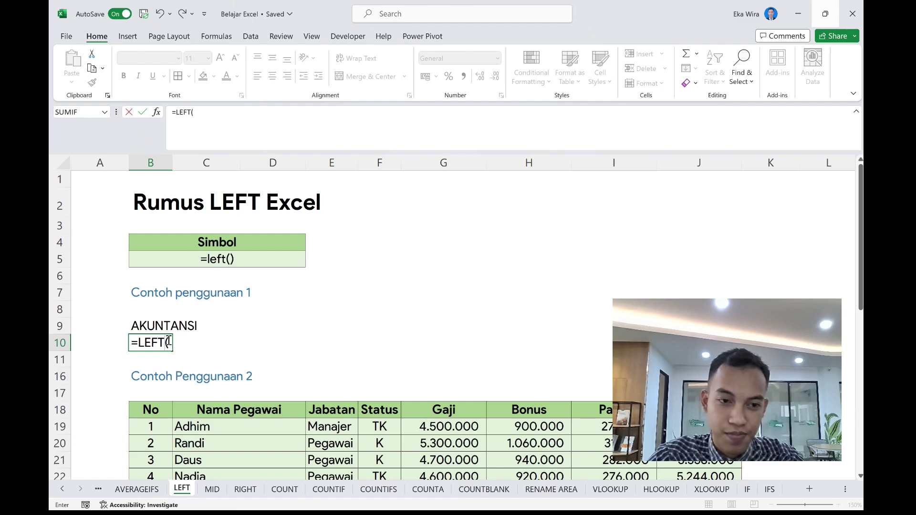
pyautogui.press('BackSpace')
pyautogui.click(171, 342)
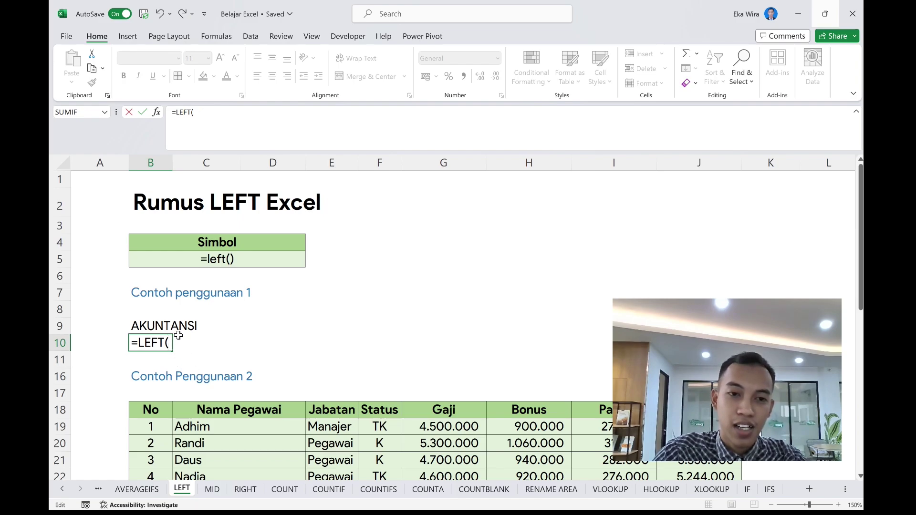
# - Complete the B10 formula with B9 as the text and 2 as the number of characters, separated by a semicolon
pyautogui.click(144, 325)
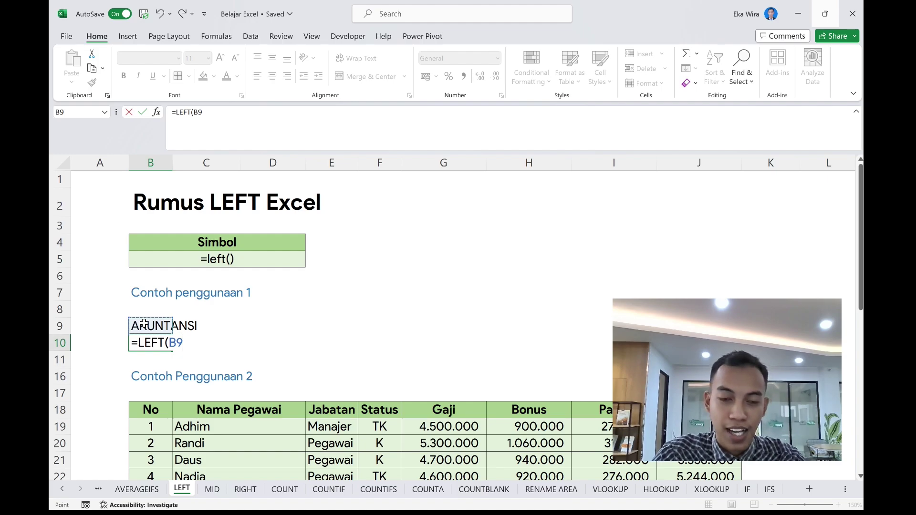
pyautogui.write(';')
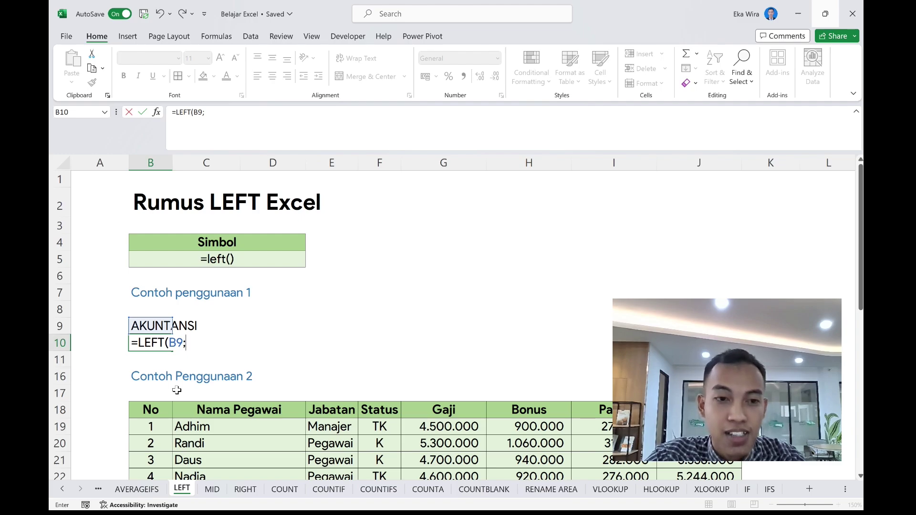
pyautogui.write('2')
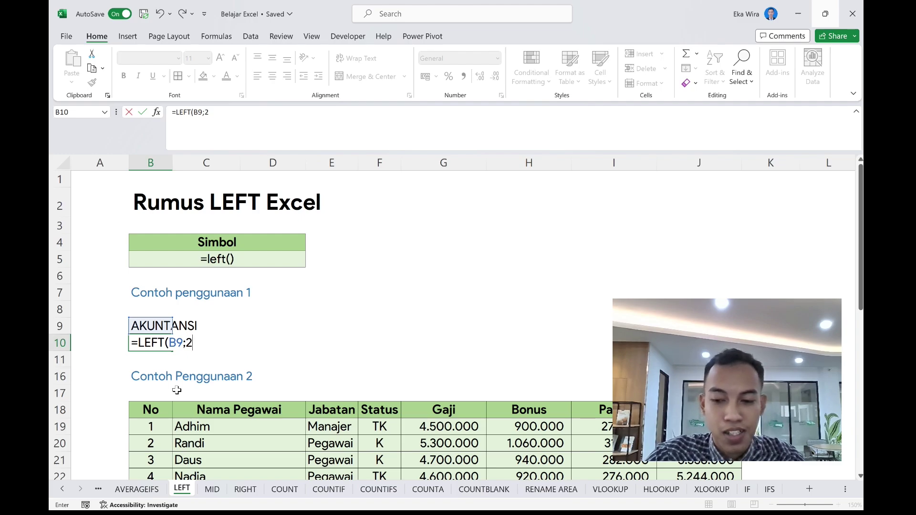
pyautogui.write(')')
pyautogui.press('Return')
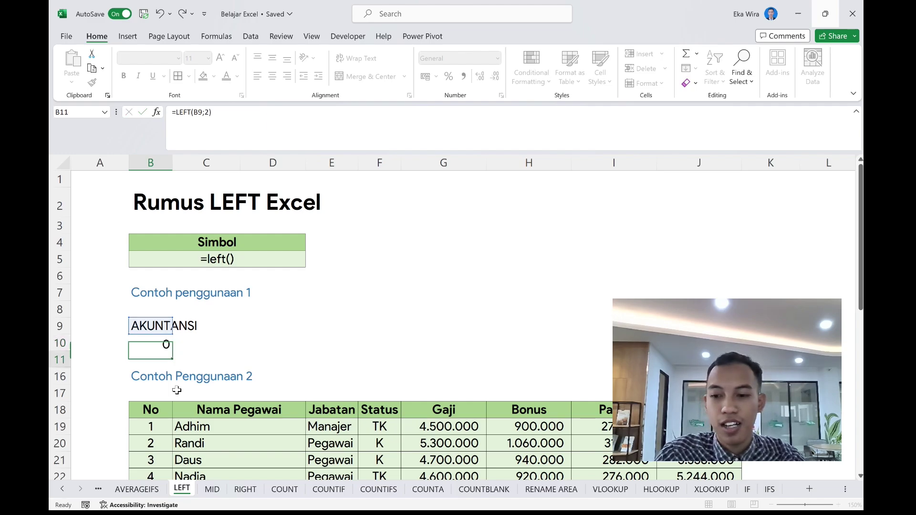
# - Check the LEFT formula in B10 against the source text in B9
pyautogui.click(149, 342)
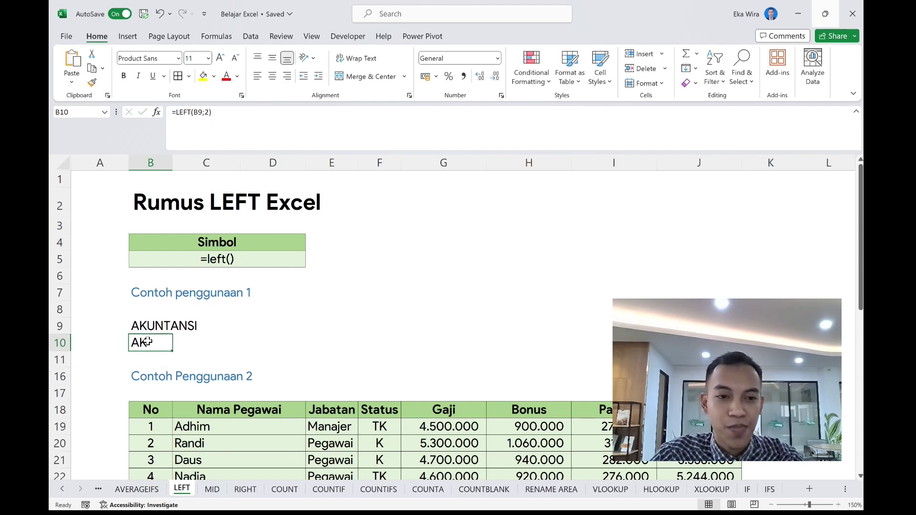
pyautogui.press('Down')
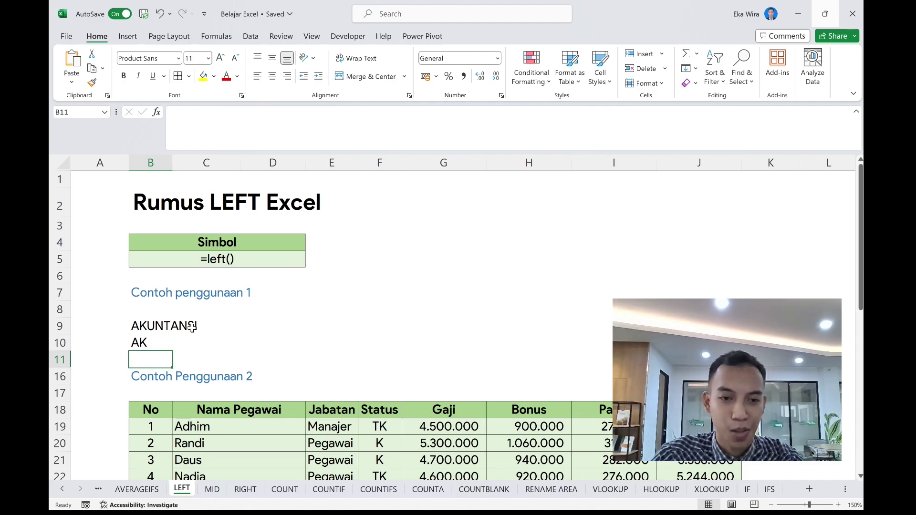
pyautogui.click(170, 342)
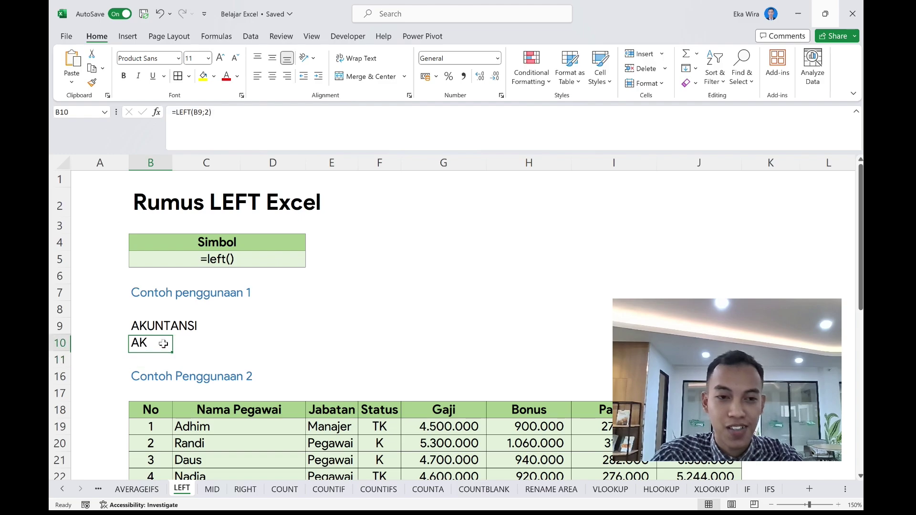
pyautogui.click(211, 120)
pyautogui.press('Return')
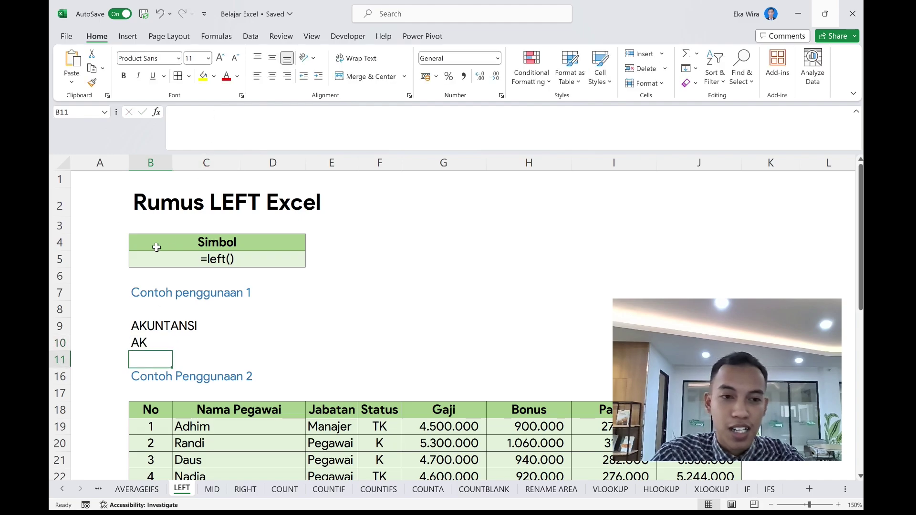
pyautogui.click(146, 326)
pyautogui.click(184, 347)
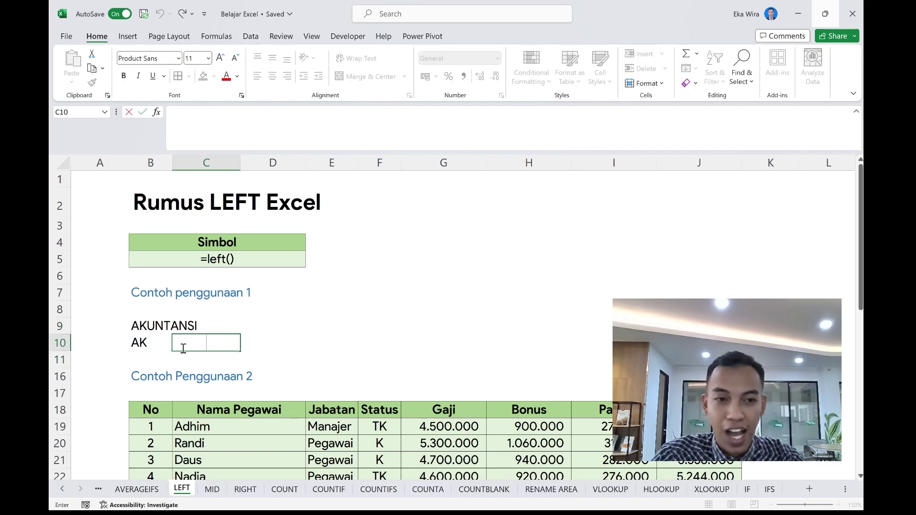
# - Set the number of characters in the B10 LEFT formula to 4
pyautogui.click(156, 351)
pyautogui.click(207, 115)
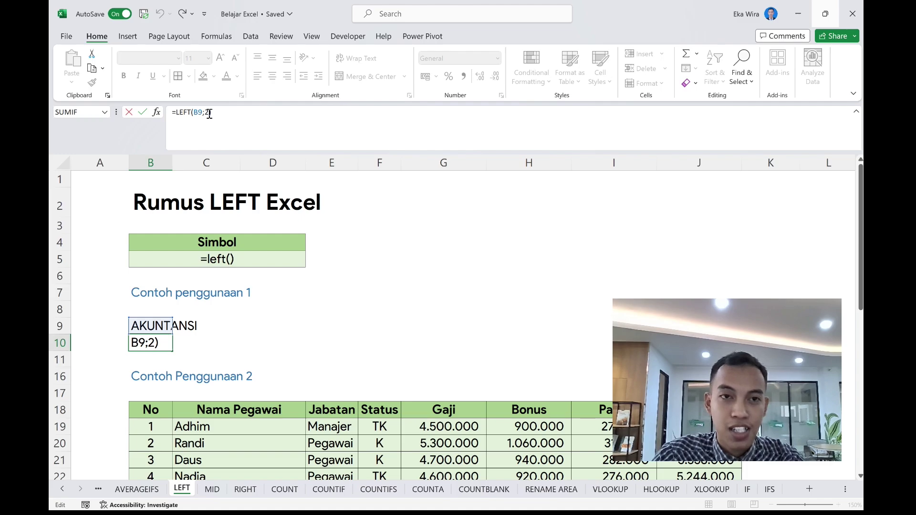
pyautogui.press('BackSpace')
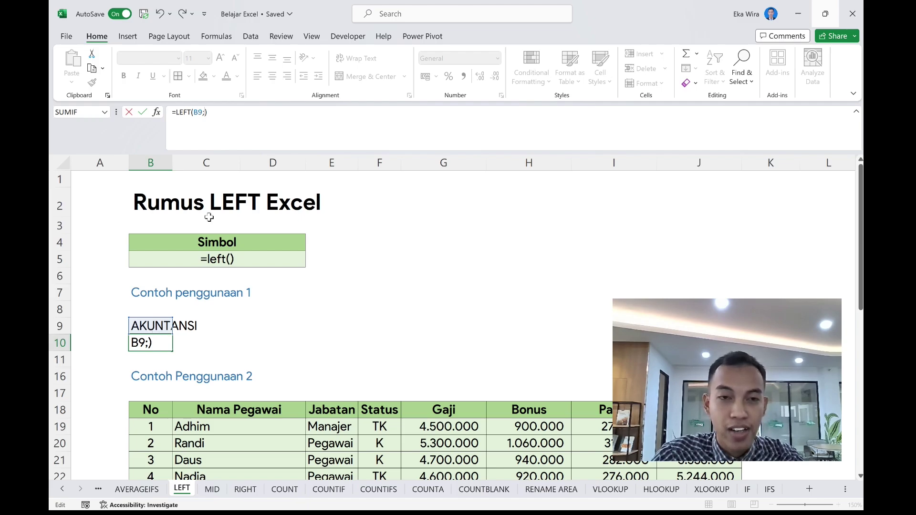
pyautogui.write('4')
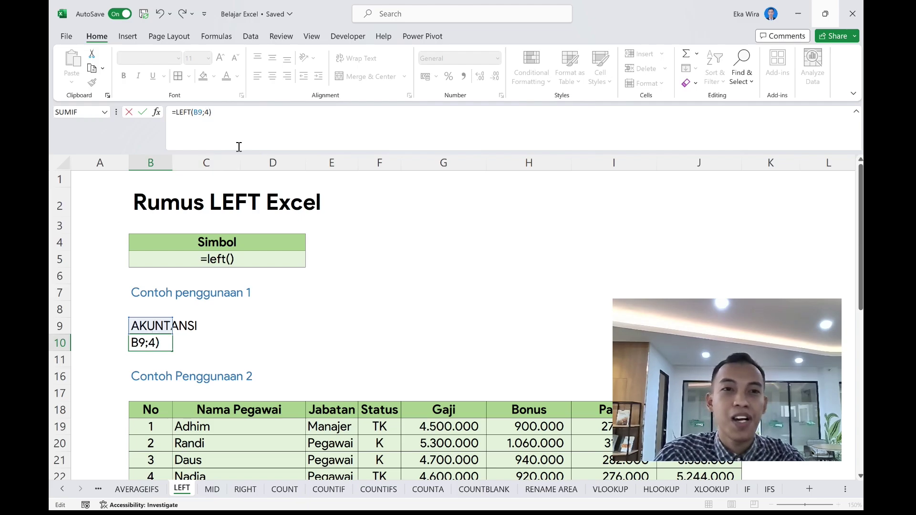
pyautogui.press('Return')
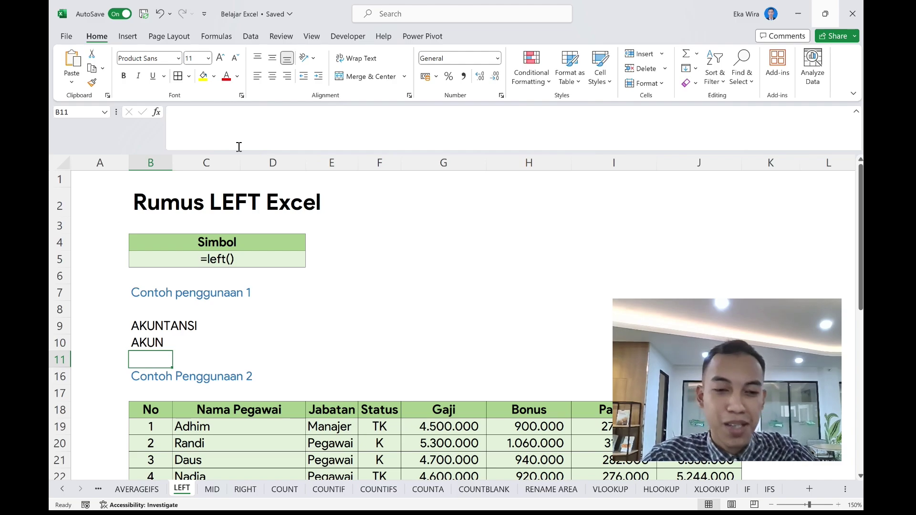
# - Examine the text reference and character count arguments of the LEFT formula in B10
pyautogui.click(151, 339)
pyautogui.click(222, 129)
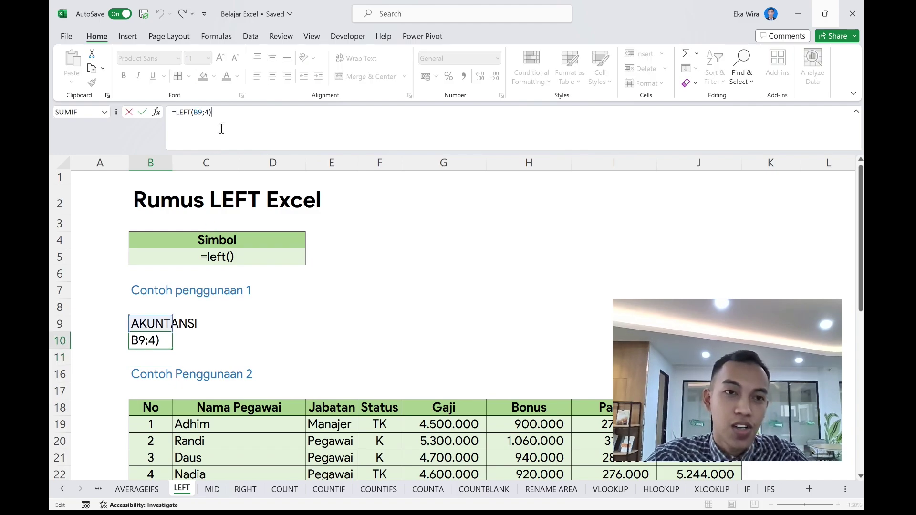
pyautogui.moveTo(194, 112); pyautogui.dragTo(205, 113)
pyautogui.click(205, 113)
pyautogui.doubleClick(199, 113)
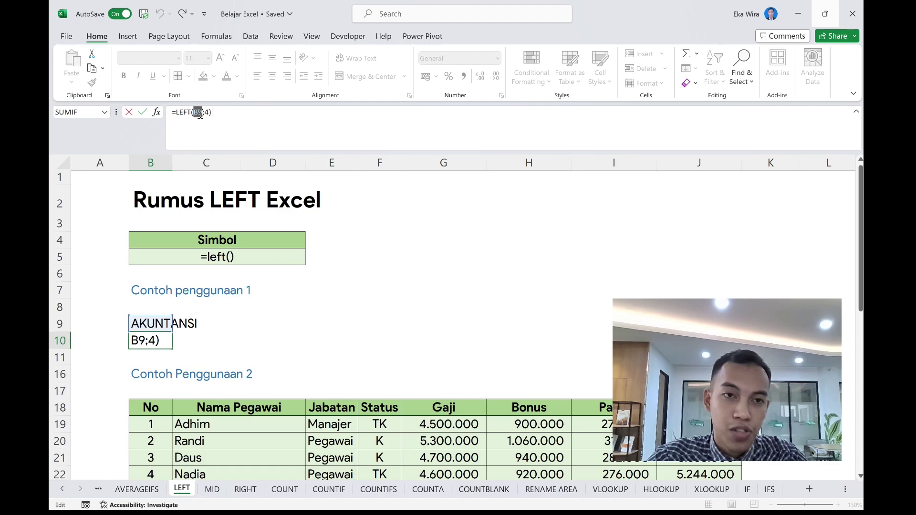
pyautogui.click(200, 129)
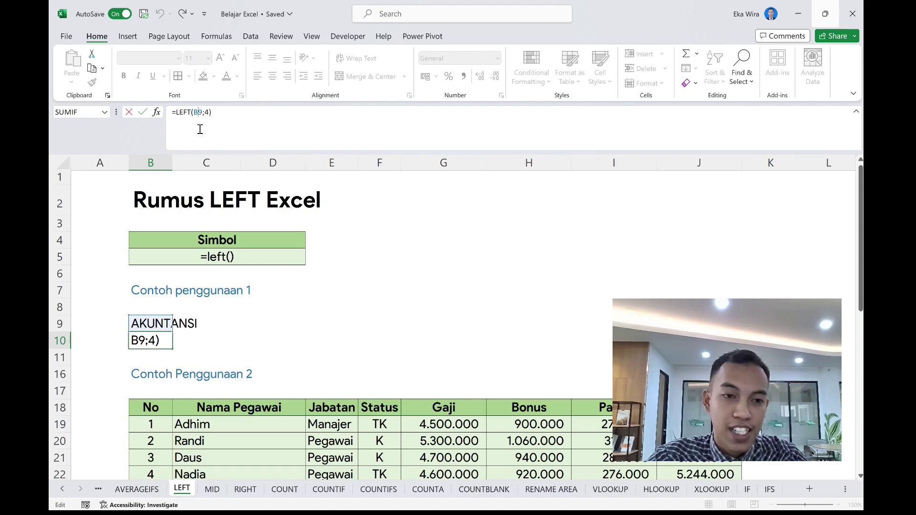
pyautogui.tripleClick(198, 108)
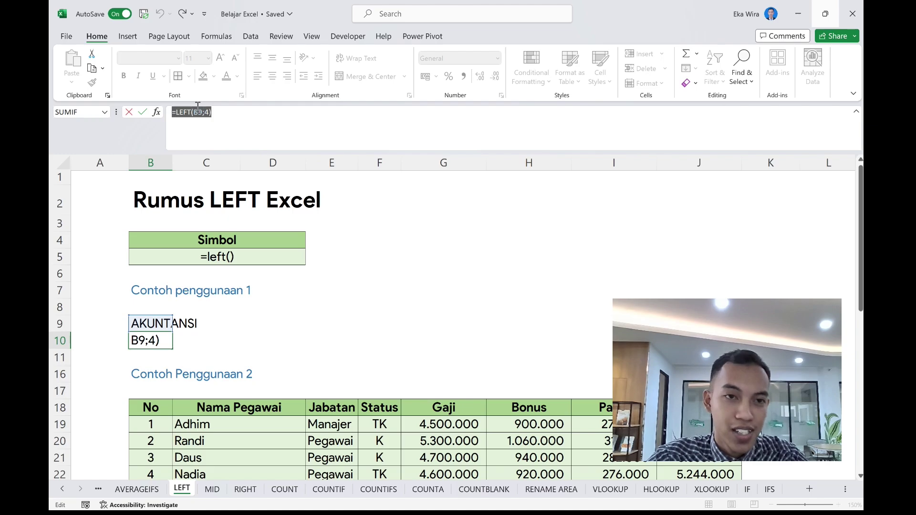
pyautogui.doubleClick(197, 108)
pyautogui.click(207, 111)
pyautogui.tripleClick(206, 112)
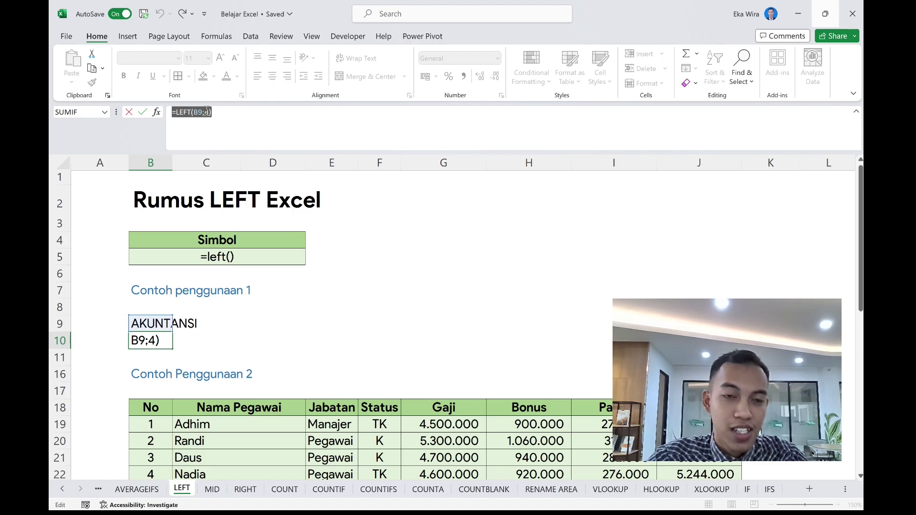
pyautogui.click(207, 111)
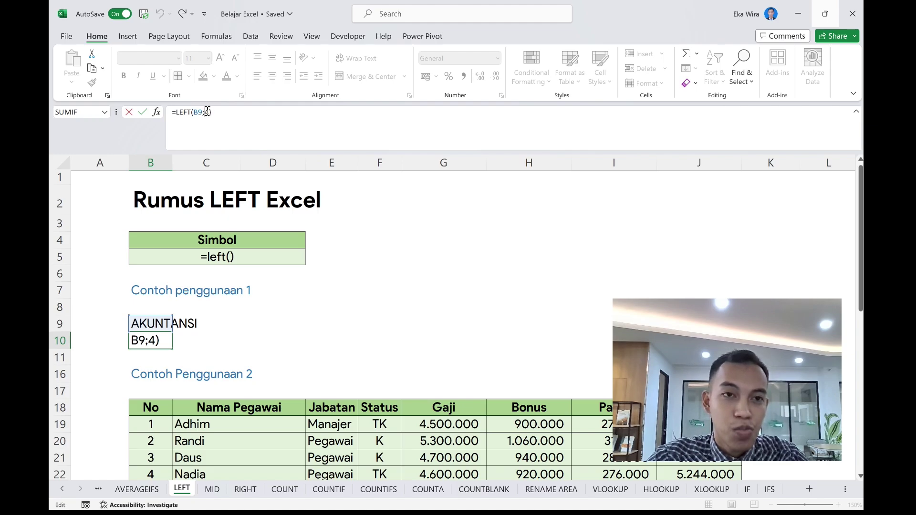
pyautogui.doubleClick(206, 112)
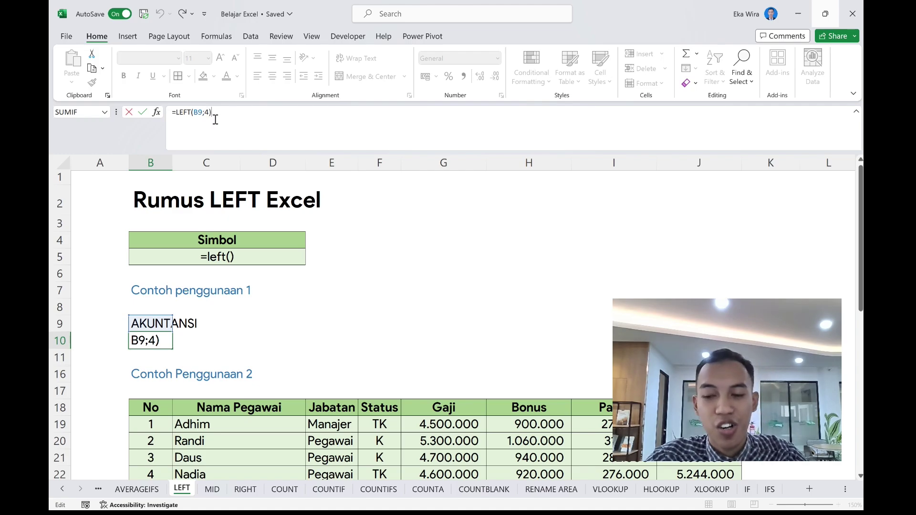
pyautogui.press('Return')
# - Review the employee table under Contoh Penggunaan 2 and the Penggunaan Left table, and select the first Nama cell, C44
pyautogui.scroll(-2, 241, 298)
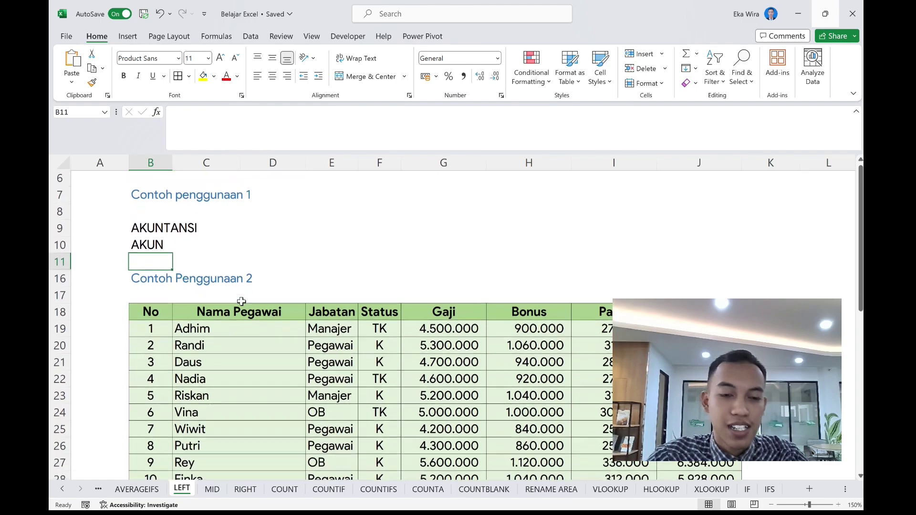
pyautogui.scroll(-3, 241, 301)
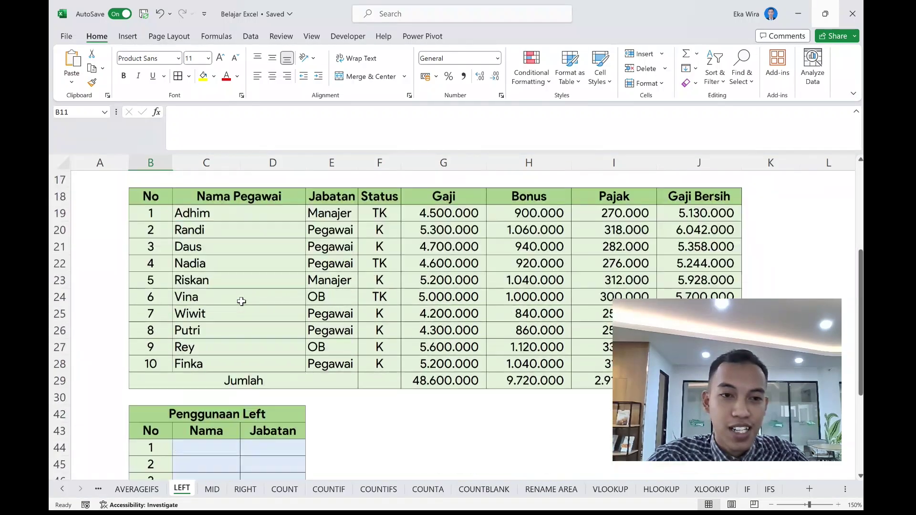
pyautogui.scroll(-2, 241, 301)
pyautogui.scroll(2, 241, 301)
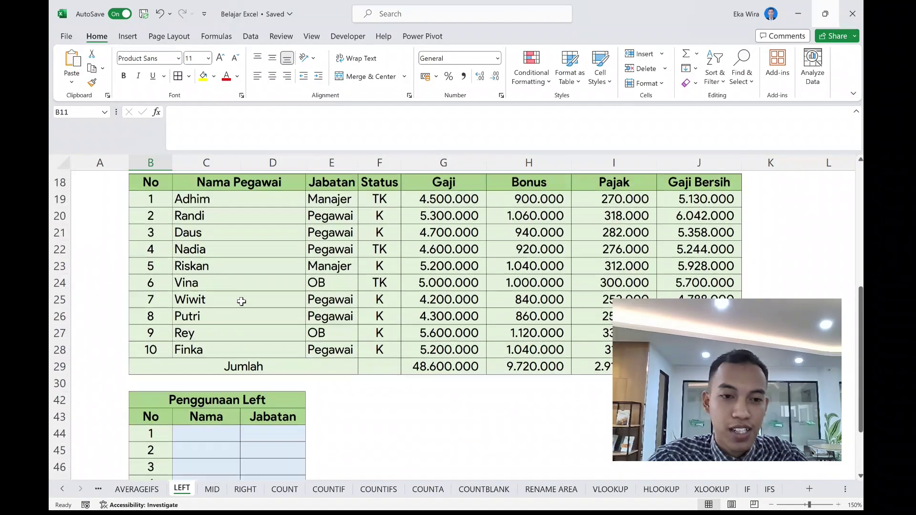
pyautogui.scroll(2, 242, 301)
pyautogui.scroll(-3, 242, 301)
pyautogui.scroll(3, 288, 295)
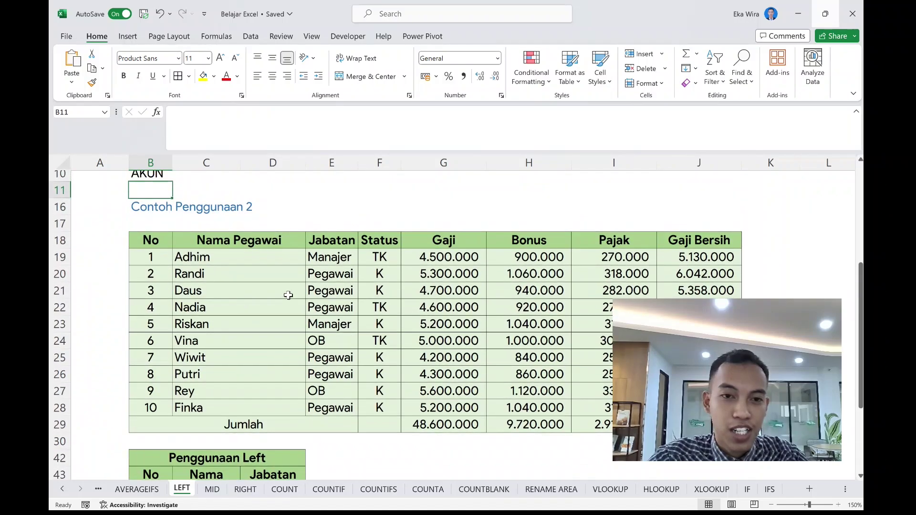
pyautogui.scroll(-5, 288, 295)
pyautogui.scroll(3, 301, 291)
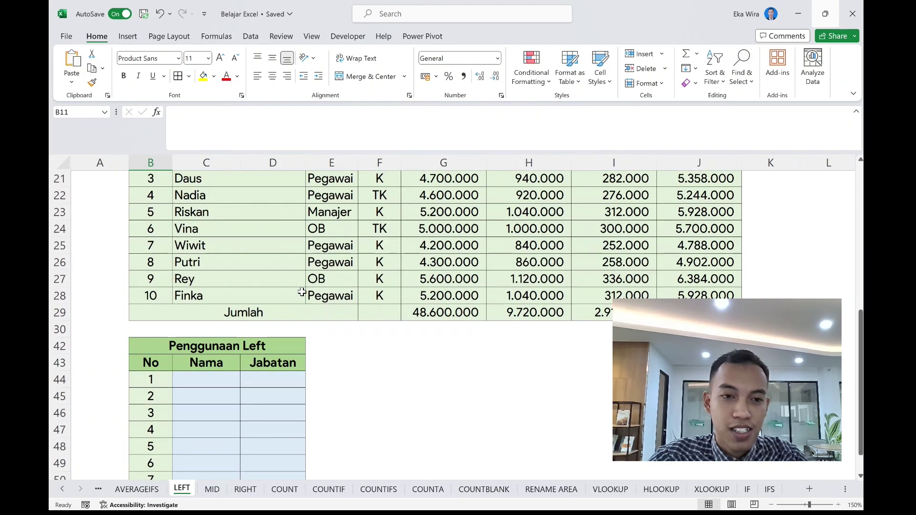
pyautogui.scroll(2, 303, 292)
pyautogui.scroll(-3, 286, 305)
pyautogui.scroll(1, 272, 315)
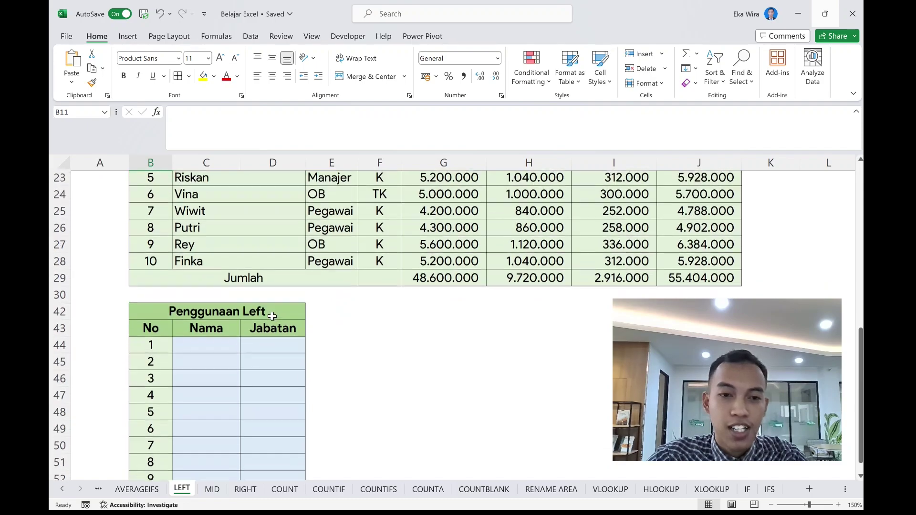
pyautogui.scroll(1, 219, 347)
pyautogui.click(222, 368)
pyautogui.scroll(2, 224, 368)
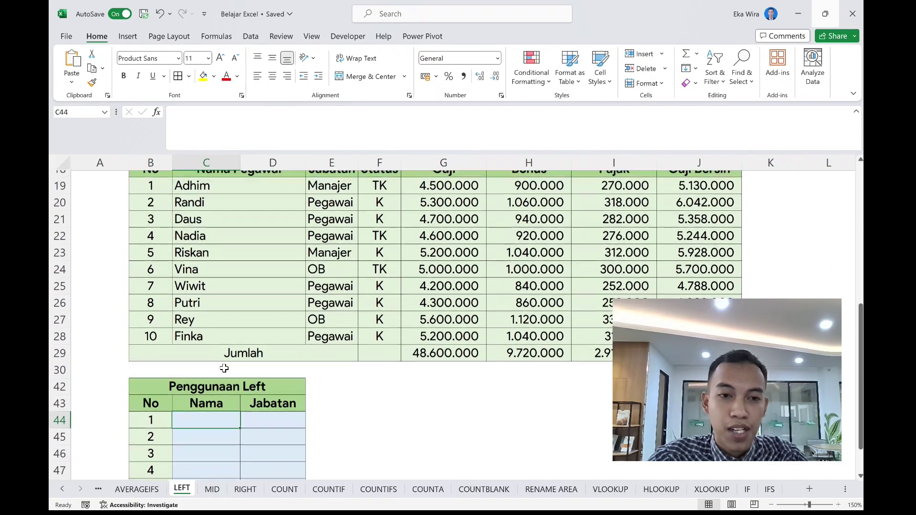
# - Enter =LEFT(C19;1) in C44 to extract the first character of the first employee's name
pyautogui.scroll(2, 225, 369)
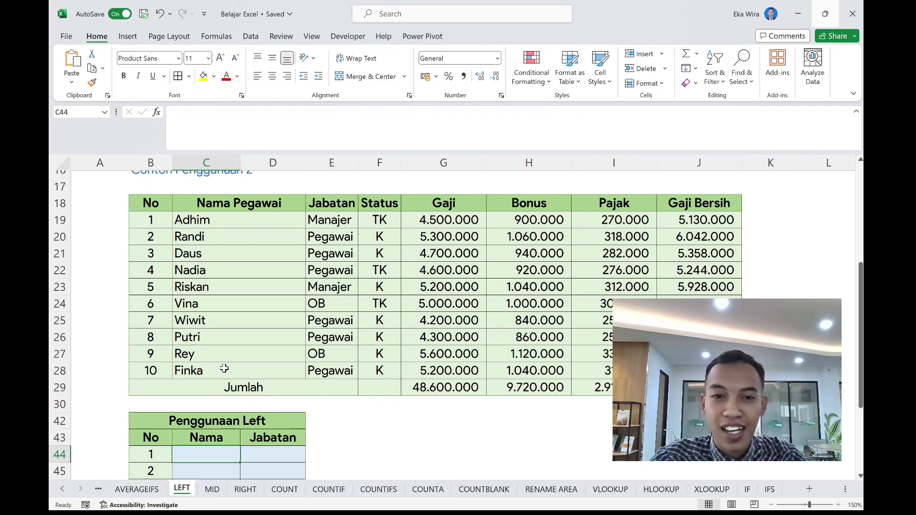
pyautogui.scroll(-1, 224, 368)
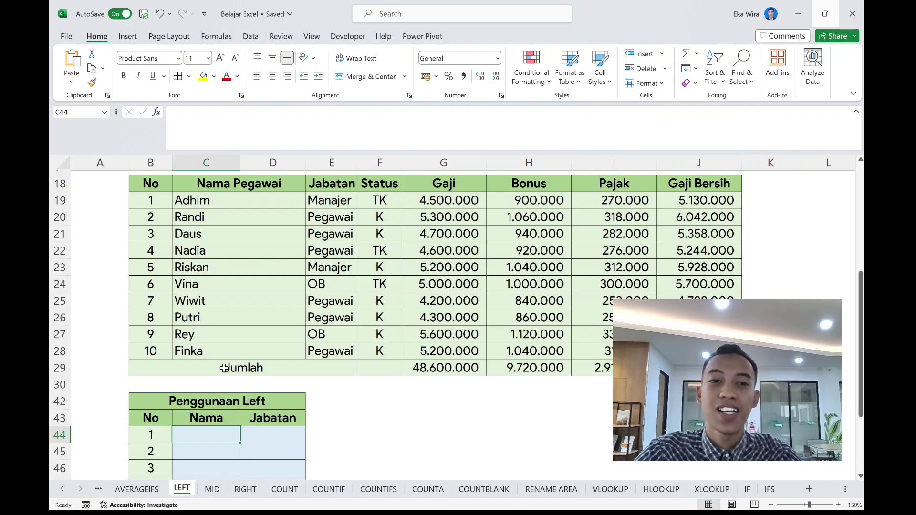
pyautogui.scroll(-1, 225, 368)
pyautogui.scroll(1, 224, 369)
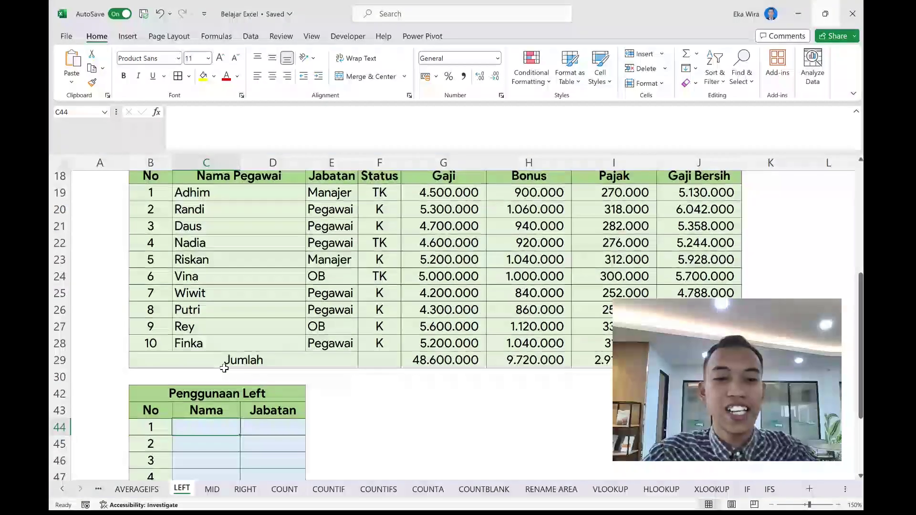
pyautogui.write('=')
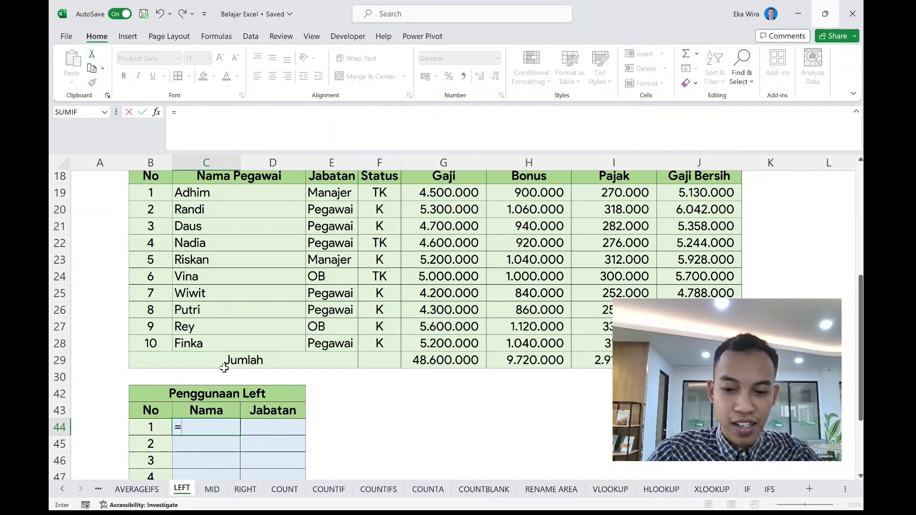
pyautogui.write('lef')
pyautogui.press('Tab')
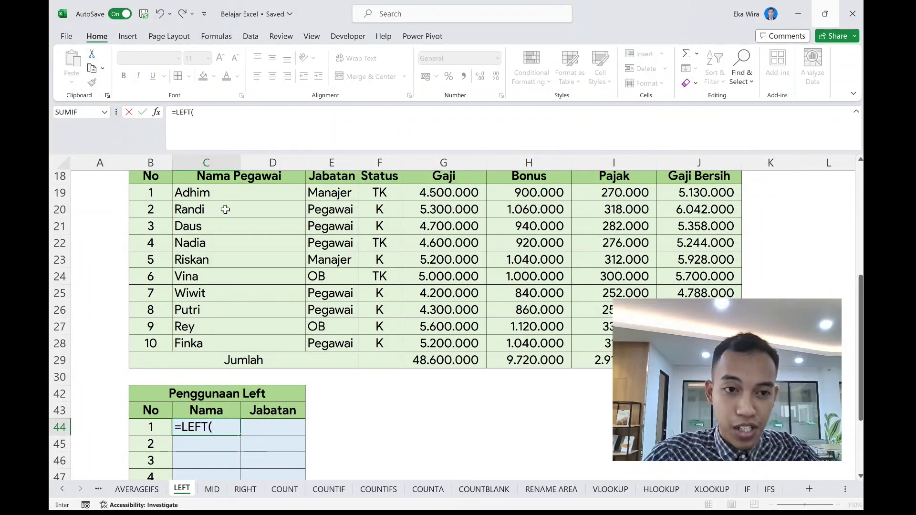
pyautogui.click(227, 196)
pyautogui.write(';1')
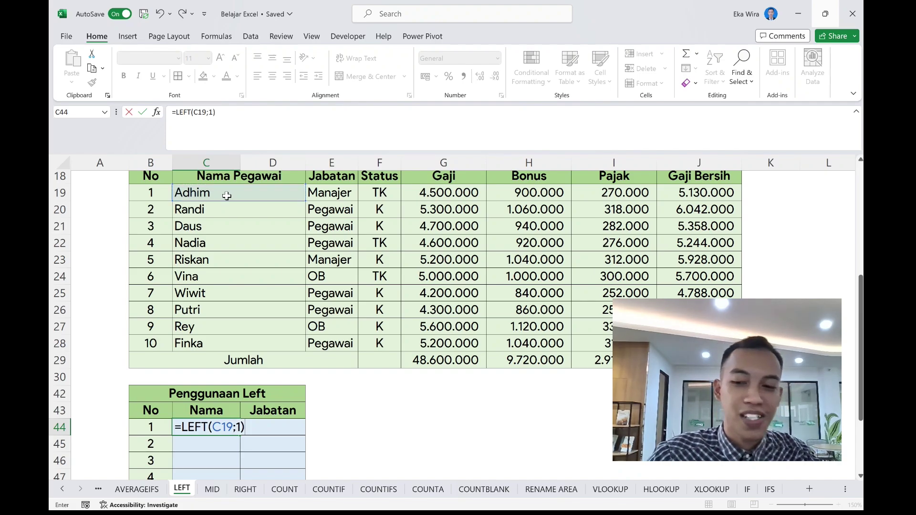
pyautogui.hotkey('ctrl', 'Return')
# - Fill the C44 formula down to row 53 and across into the Jabatan column
pyautogui.scroll(-2, 284, 389)
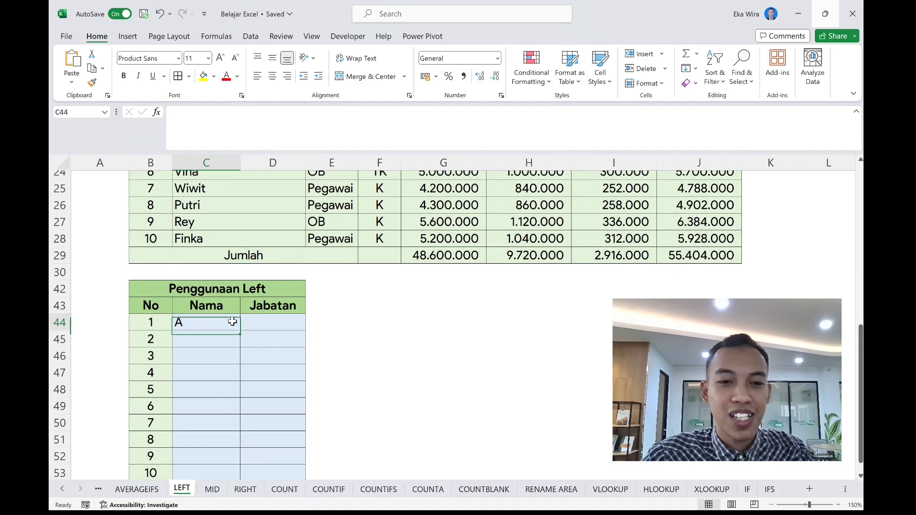
pyautogui.scroll(-1, 233, 321)
pyautogui.moveTo(240, 297); pyautogui.dragTo(286, 448)
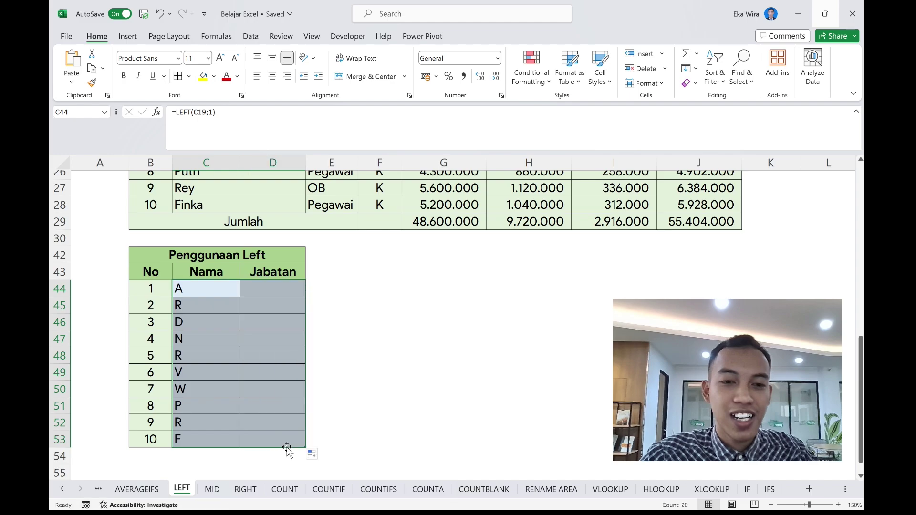
# - Begin a replacement formula in the first Jabatan cell, D44
pyautogui.click(276, 306)
pyautogui.scroll(1, 267, 334)
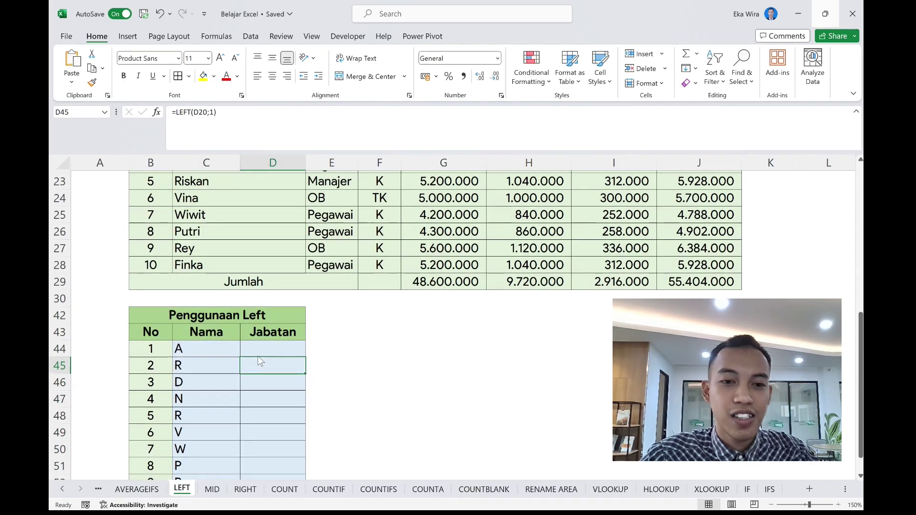
pyautogui.click(258, 356)
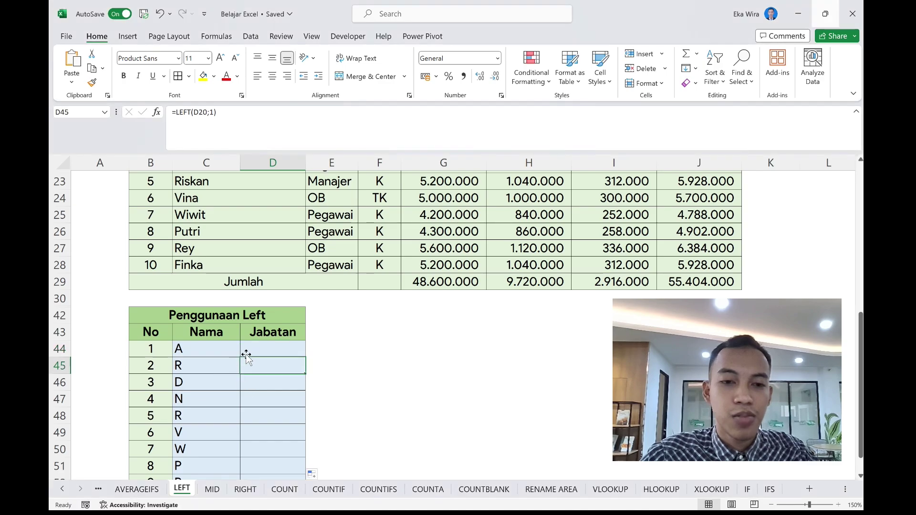
pyautogui.click(261, 349)
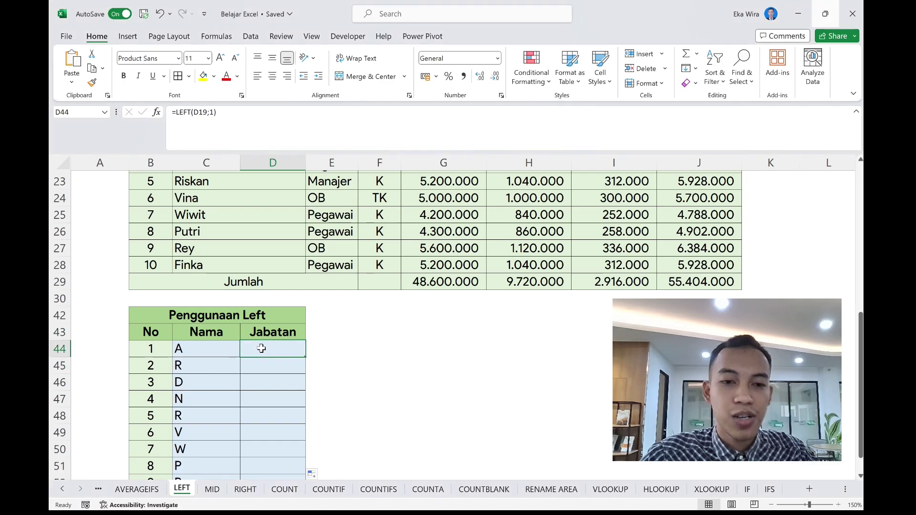
pyautogui.scroll(1, 261, 348)
pyautogui.write('=')
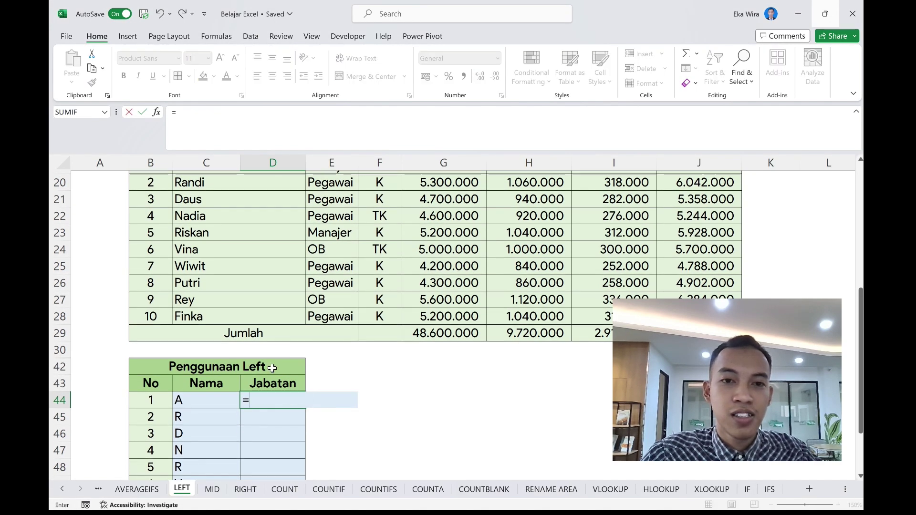
pyautogui.scroll(2, 262, 349)
pyautogui.click(327, 228)
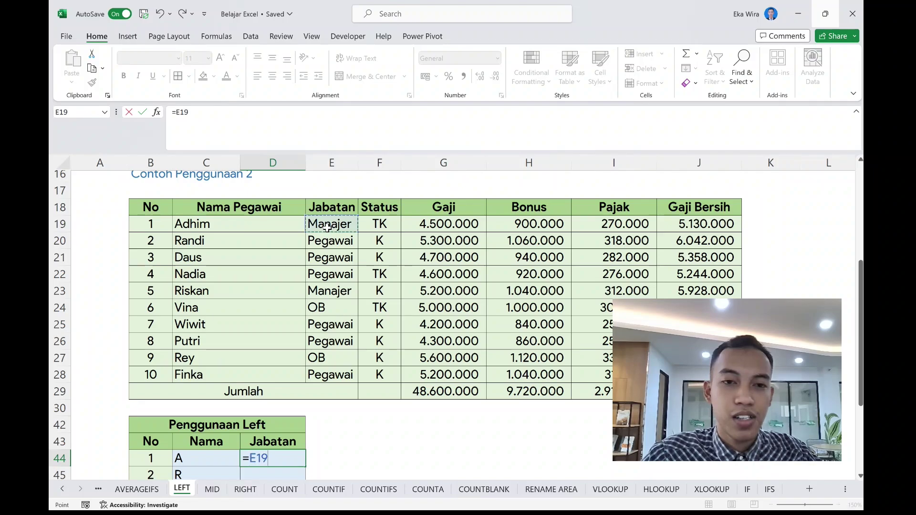
pyautogui.scroll(-2, 327, 228)
pyautogui.scroll(1, 327, 228)
pyautogui.scroll(1, 327, 228)
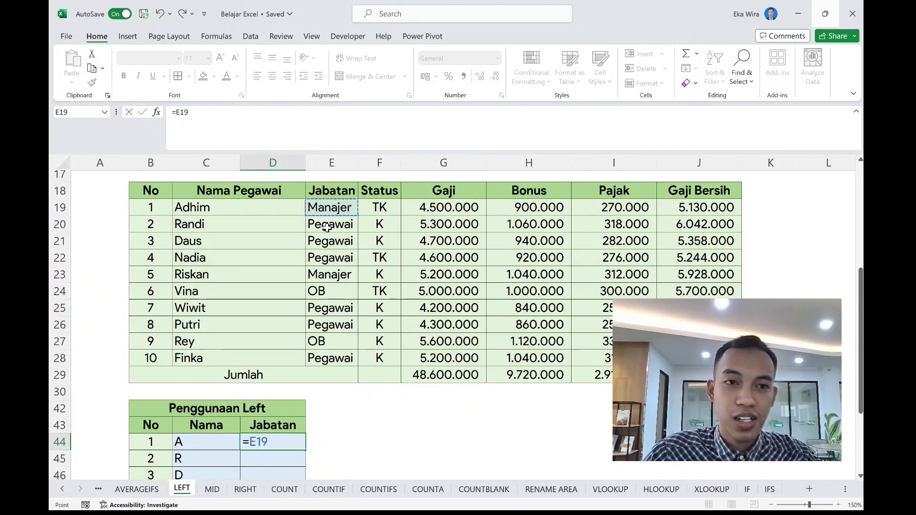
pyautogui.press('BackSpace')
pyautogui.press('BackSpace')
pyautogui.press('BackSpace')
# - Complete the D44 formula as =LEFT(E19;1) to extract the first character of the first position
pyautogui.write('left')
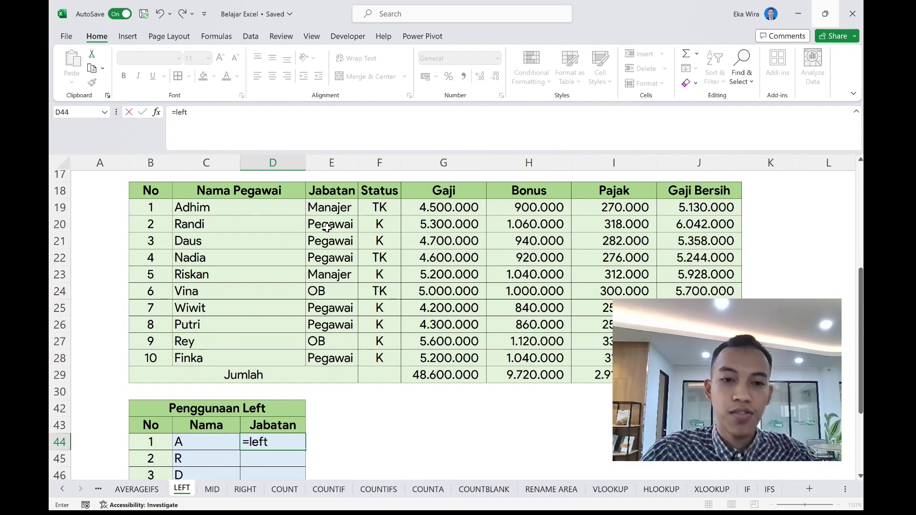
pyautogui.press('Tab')
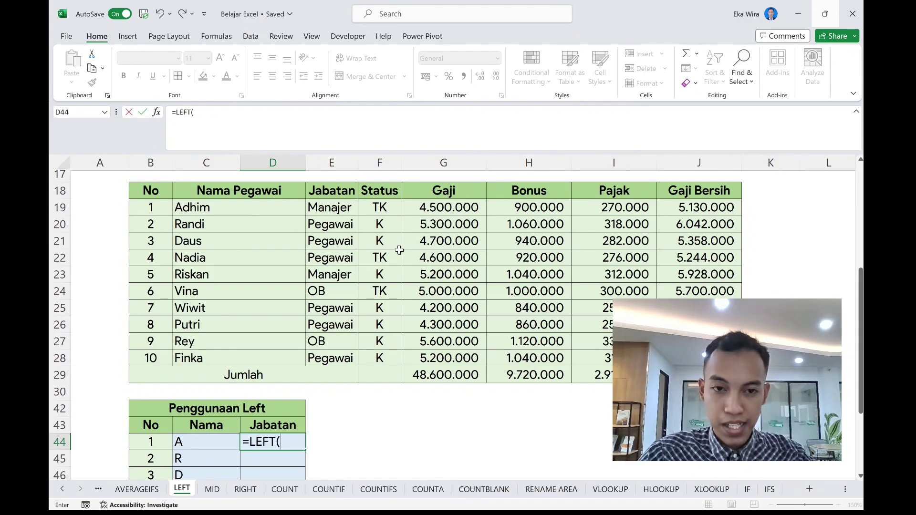
pyautogui.click(344, 207)
pyautogui.write(';1')
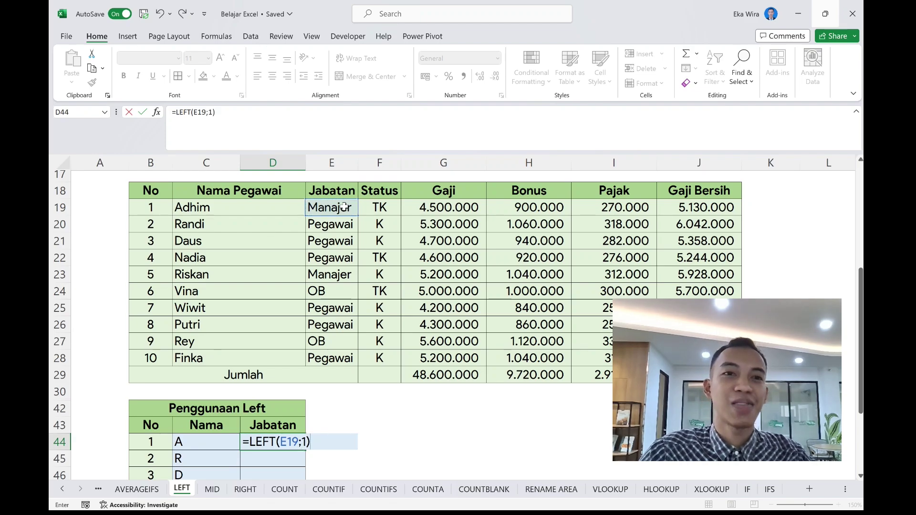
pyautogui.write(')')
pyautogui.press('Return')
# - Fill the D44 formula down the Jabatan column to D53 and inspect the formula in D44
pyautogui.scroll(-2, 334, 411)
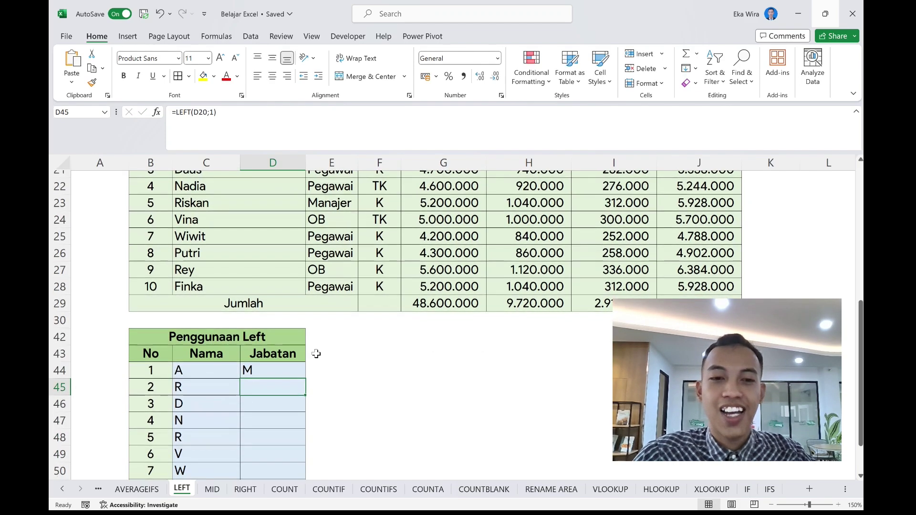
pyautogui.scroll(-2, 296, 368)
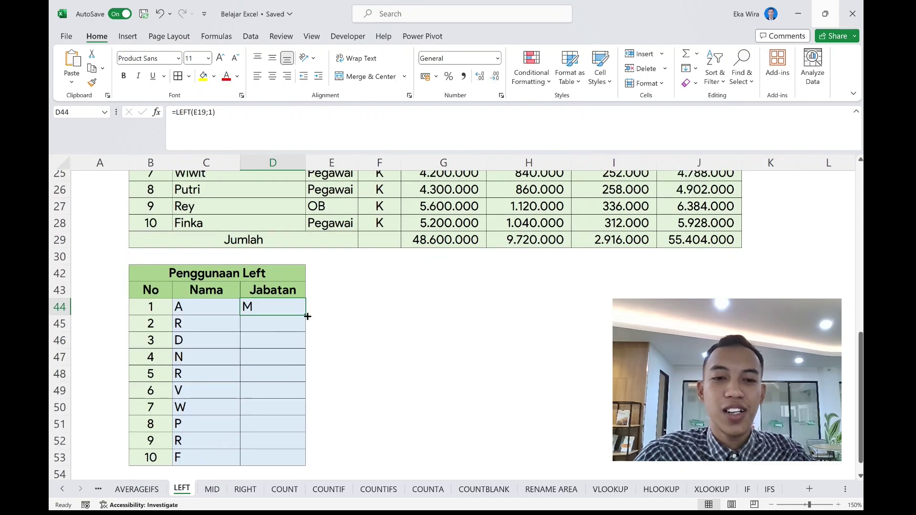
pyautogui.click(291, 308)
pyautogui.moveTo(305, 315); pyautogui.dragTo(285, 472)
pyautogui.click(378, 340)
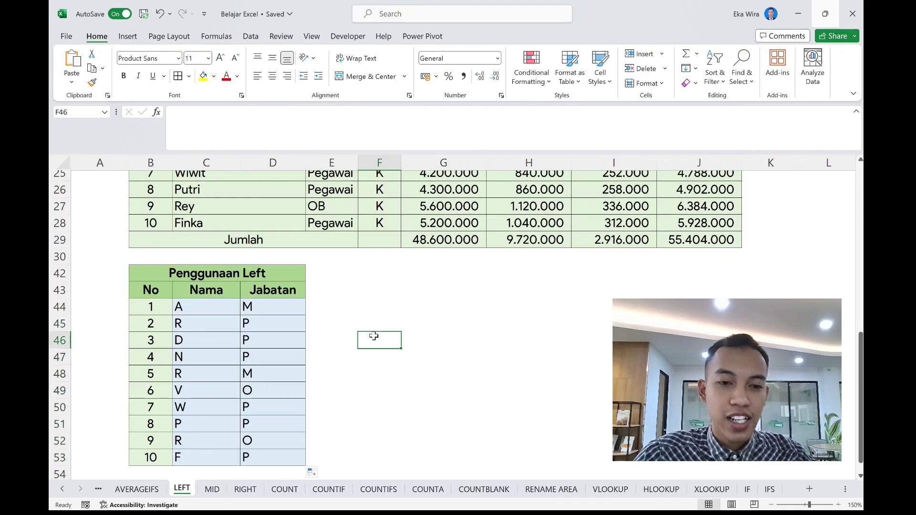
pyautogui.scroll(1, 283, 336)
pyautogui.click(283, 337)
pyautogui.click(273, 329)
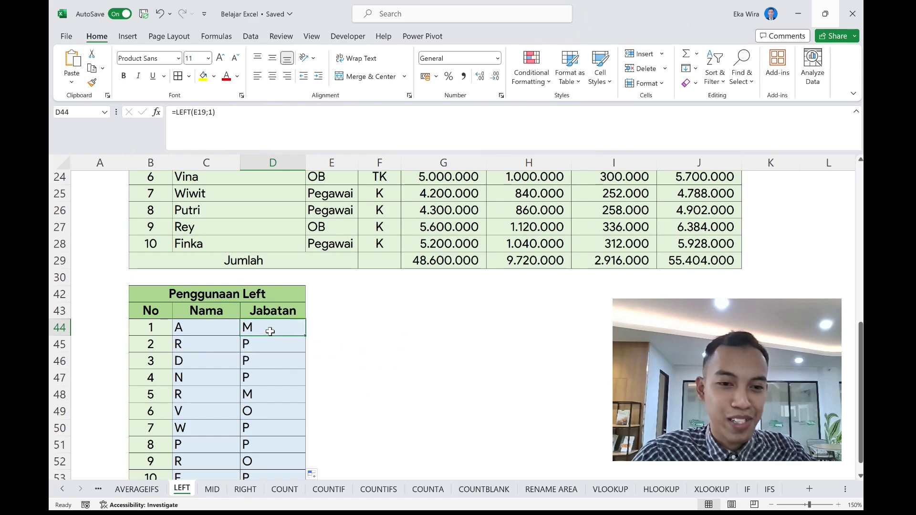
pyautogui.scroll(1, 270, 332)
pyautogui.scroll(-2, 270, 332)
pyautogui.scroll(1, 270, 331)
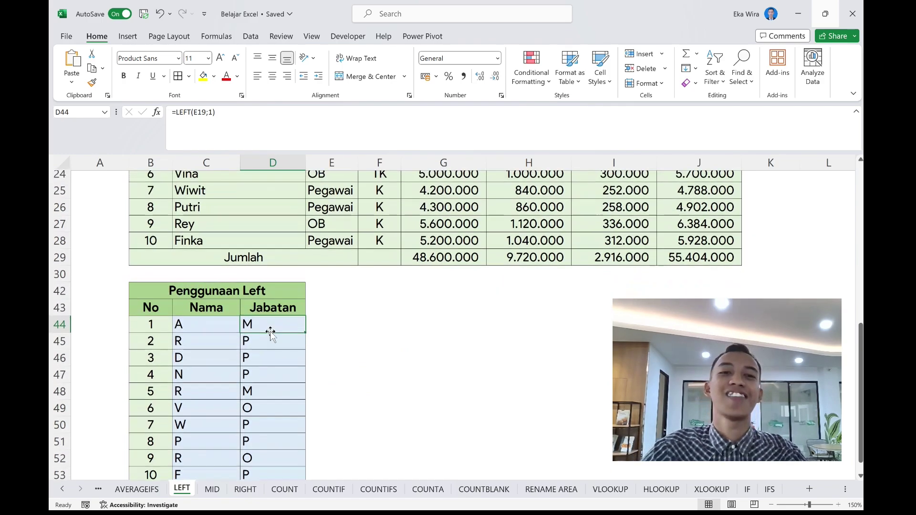
# - Set the number of characters in the C44 LEFT formula to 3
pyautogui.click(219, 330)
pyautogui.scroll(3, 229, 198)
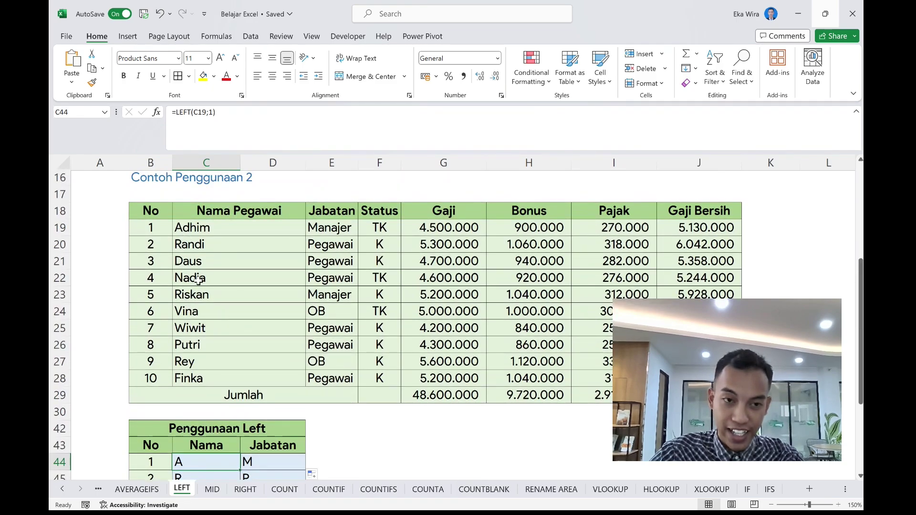
pyautogui.moveTo(209, 115); pyautogui.dragTo(214, 116)
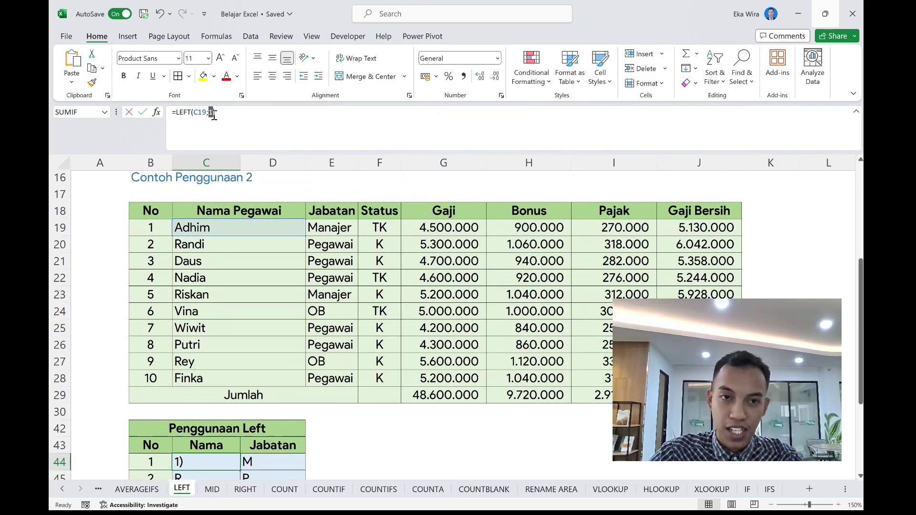
pyautogui.write('3')
pyautogui.press('Return')
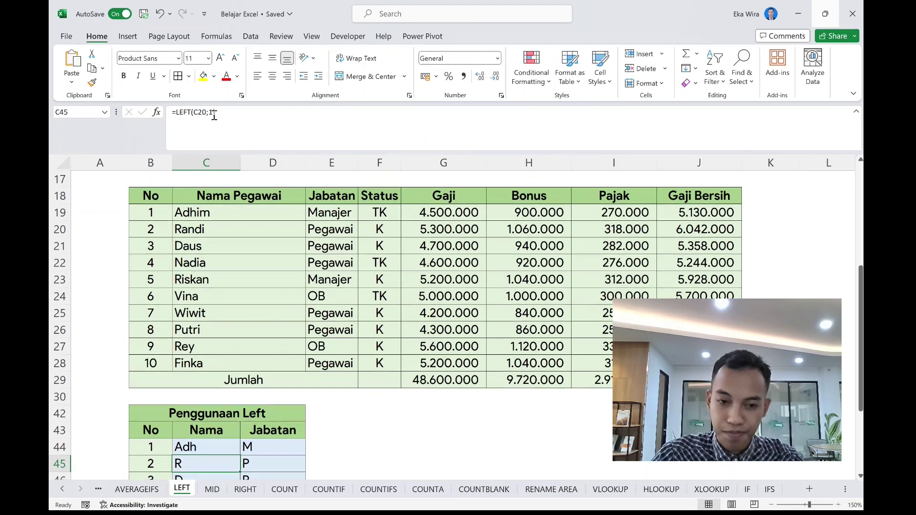
# - Fill the C44 formula down the Nama column to C53 and check the extracted names
pyautogui.scroll(-1, 236, 329)
pyautogui.click(229, 369)
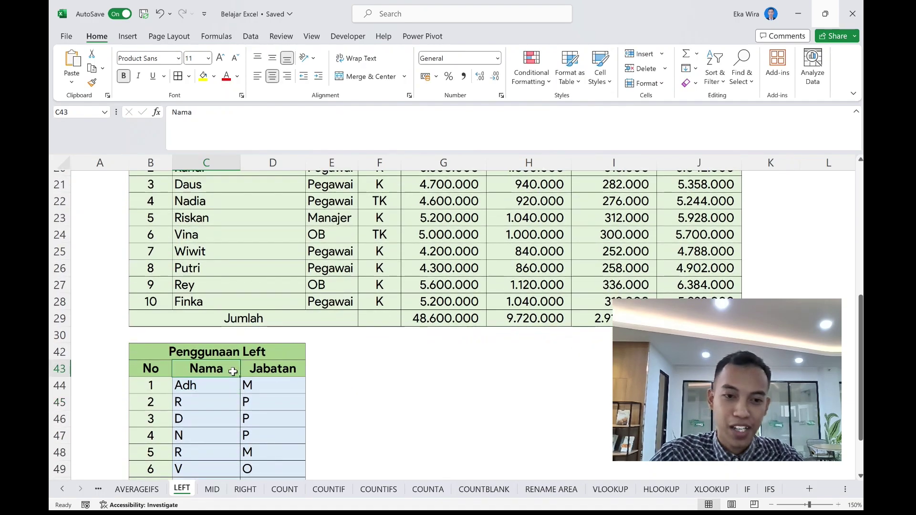
pyautogui.click(231, 383)
pyautogui.moveTo(231, 384)
pyautogui.mouseDown()
pyautogui.moveTo(232, 405)
pyautogui.moveTo(233, 392)
pyautogui.mouseUp()
pyautogui.doubleClick(239, 394)
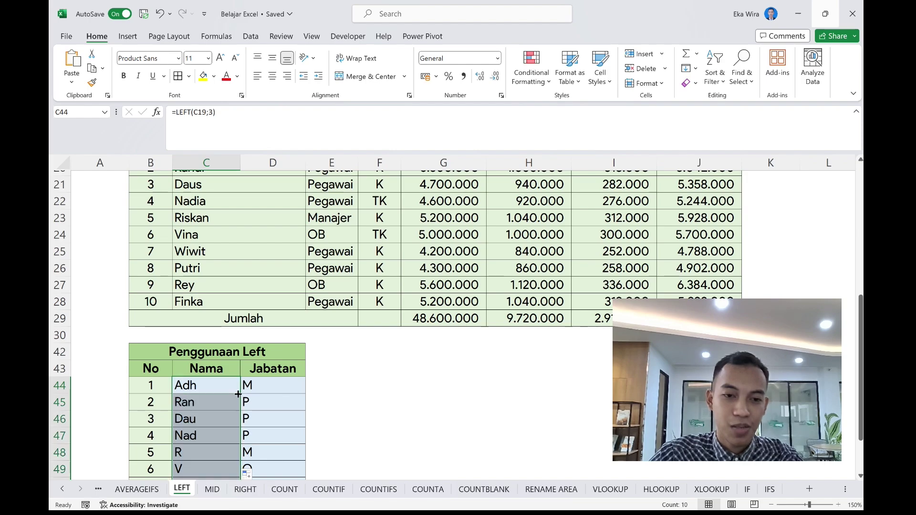
pyautogui.scroll(-2, 237, 394)
pyautogui.scroll(-1, 237, 394)
pyautogui.click(332, 296)
pyautogui.scroll(1, 333, 337)
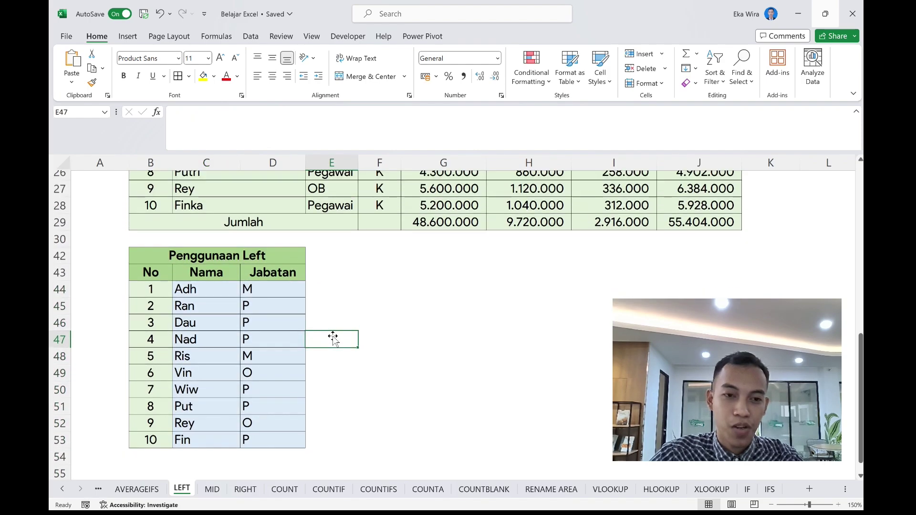
# - Switch to the MID sheet and review its formula symbol and both usage examples
pyautogui.scroll(7, 333, 337)
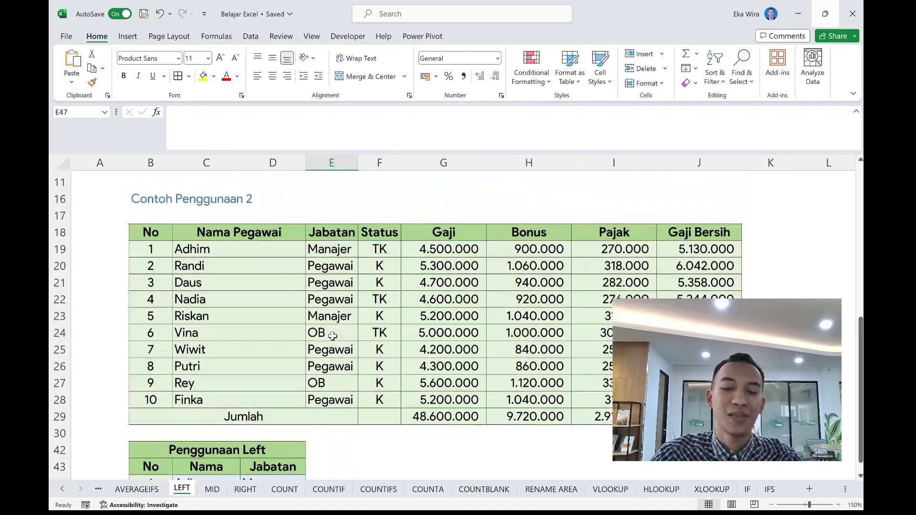
pyautogui.scroll(2, 333, 337)
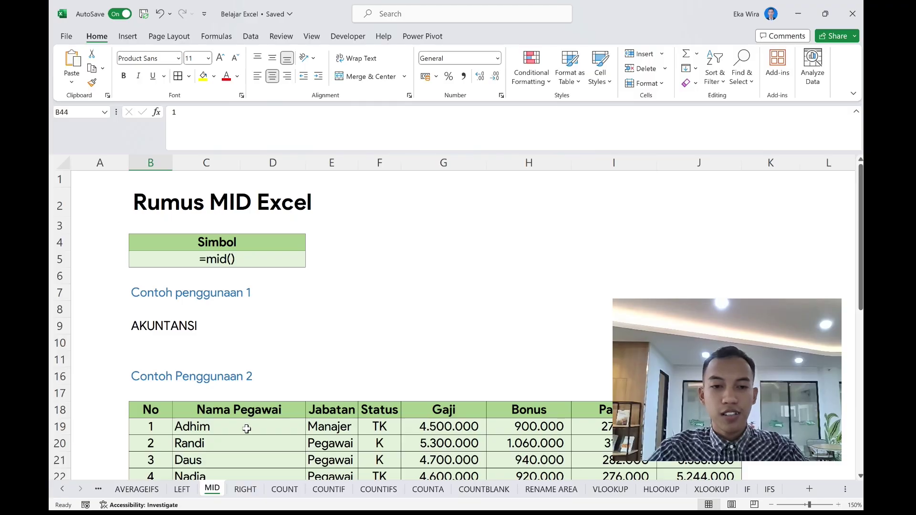
pyautogui.scroll(-1, 321, 374)
pyautogui.scroll(1, 321, 374)
pyautogui.hscroll(1, 320, 375)
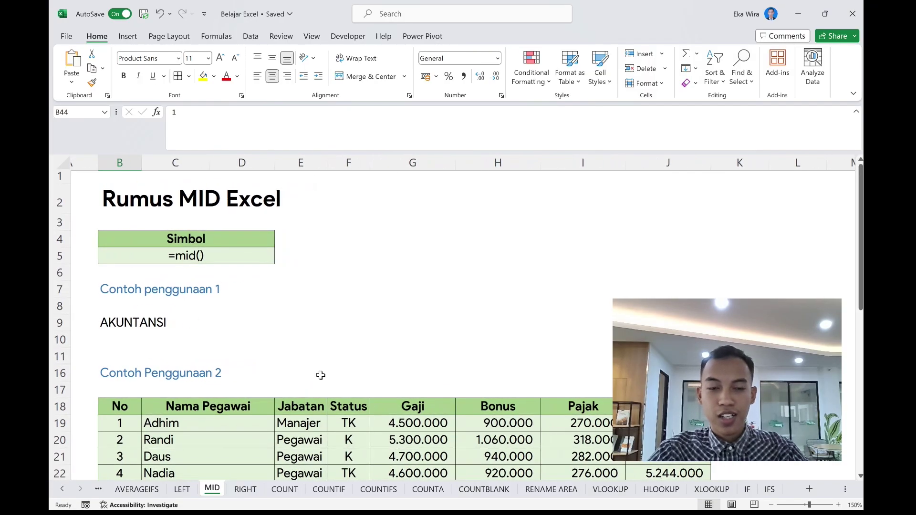
pyautogui.scroll(-1, 321, 375)
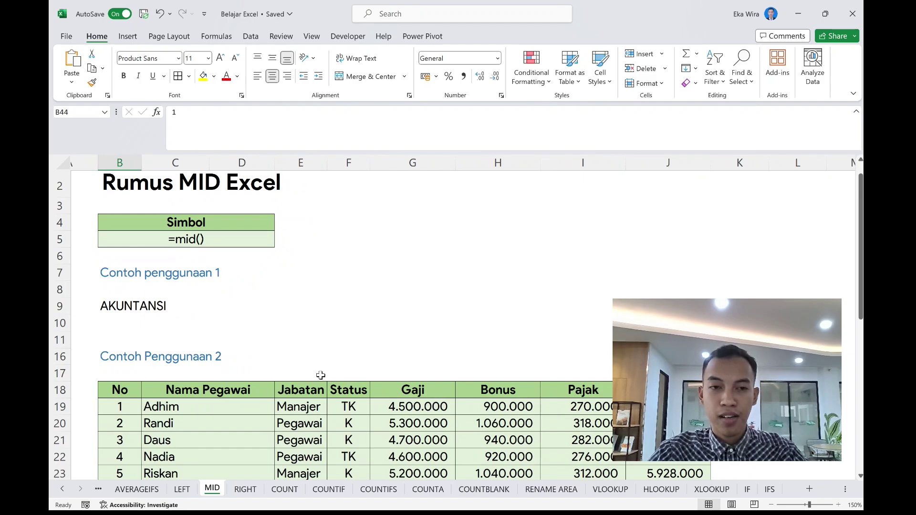
# - Enter =MID(B9;4;2) in B10 to extract two characters of AKUNTANSI starting from the fourth
pyautogui.click(114, 309)
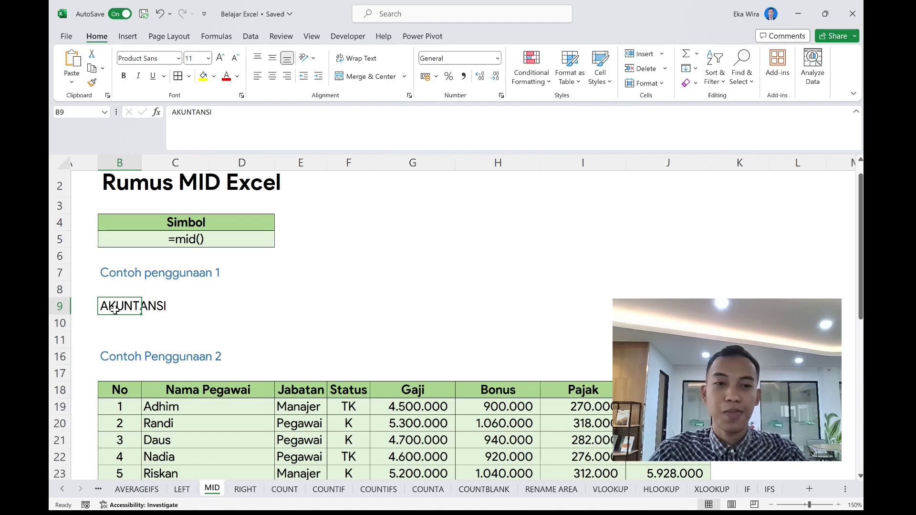
pyautogui.click(131, 320)
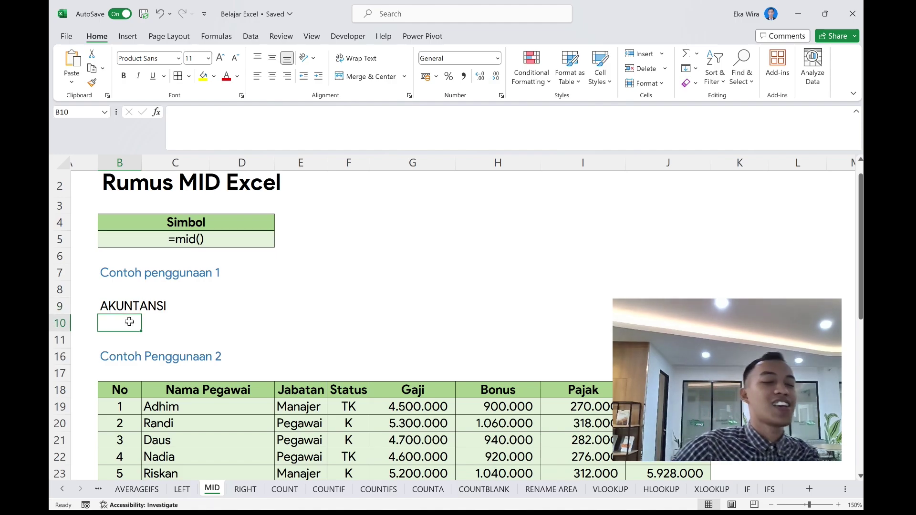
pyautogui.write('=')
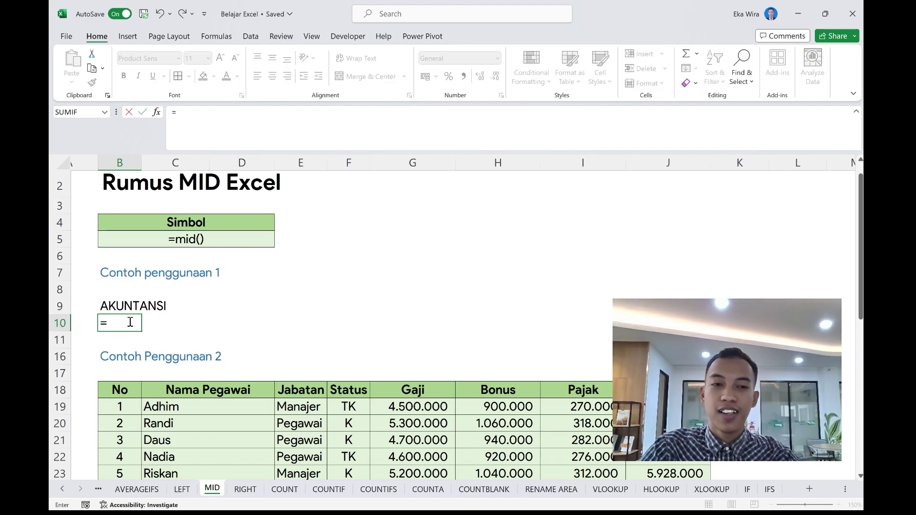
pyautogui.write('mi')
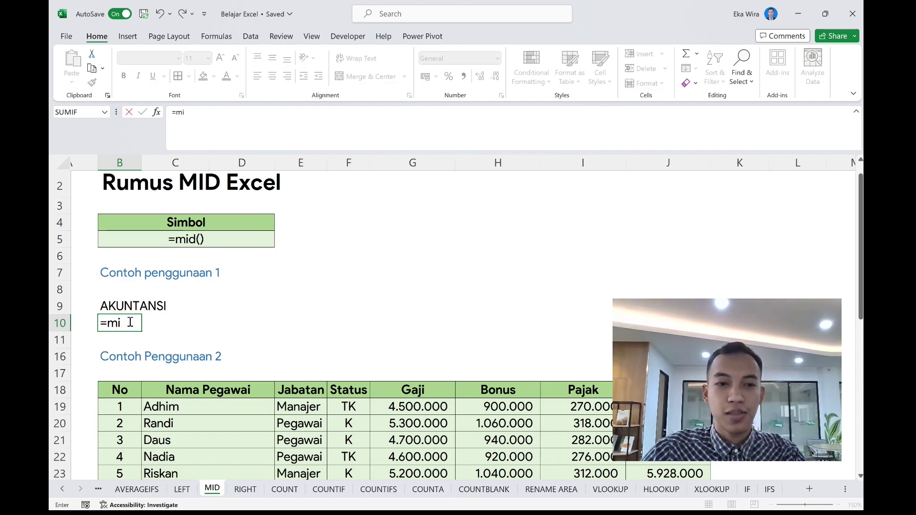
pyautogui.write('d')
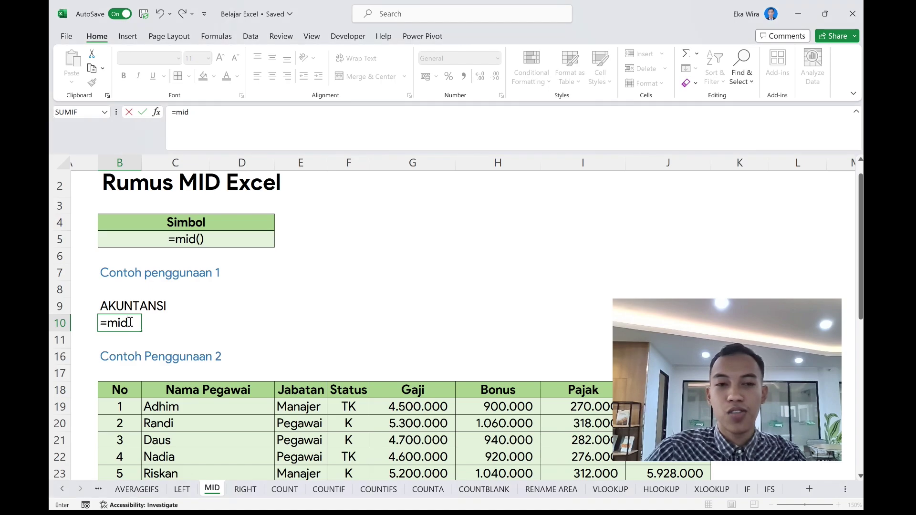
pyautogui.press('Tab')
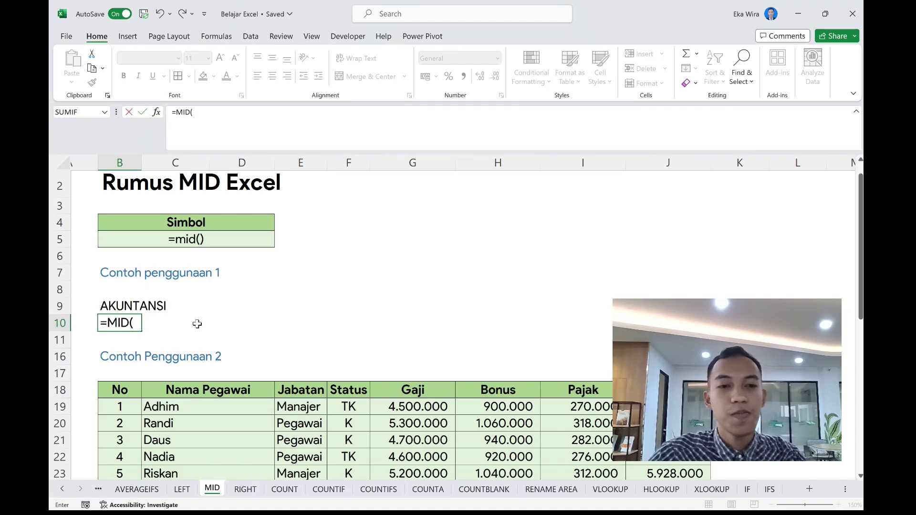
pyautogui.scroll(-1, 191, 322)
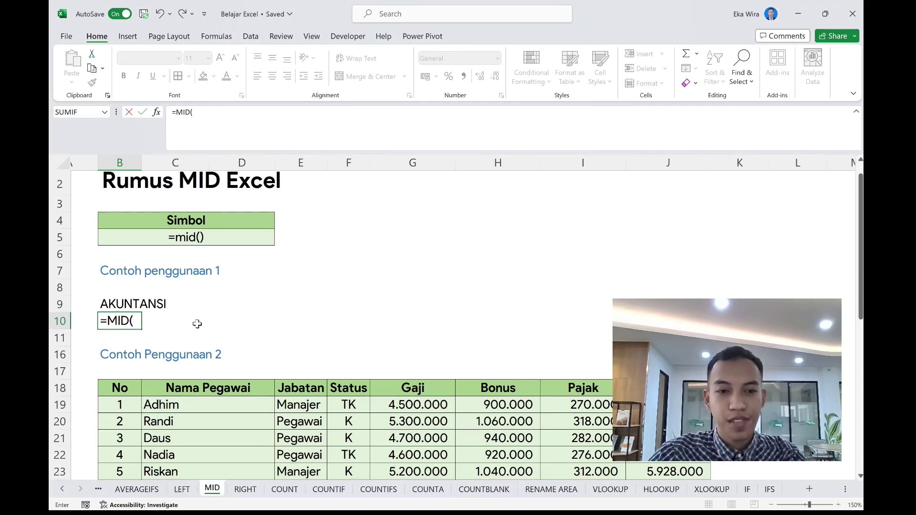
pyautogui.click(121, 303)
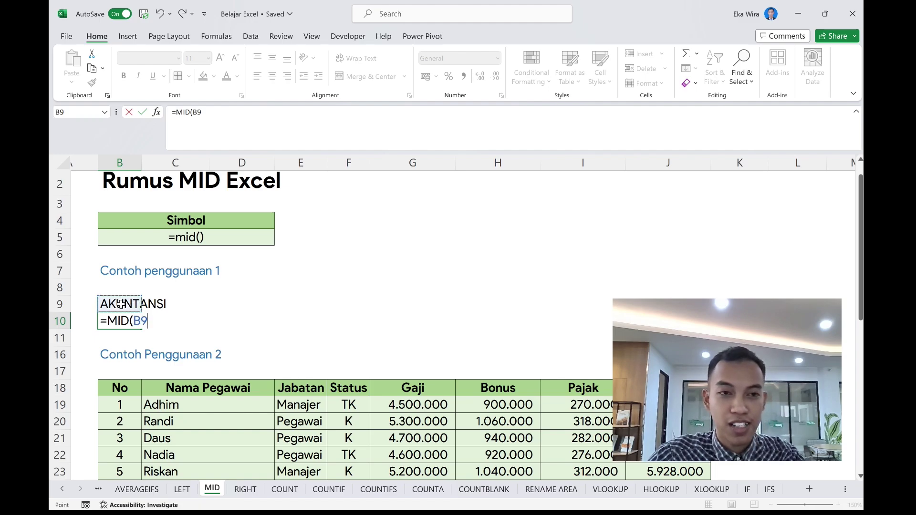
pyautogui.write(';')
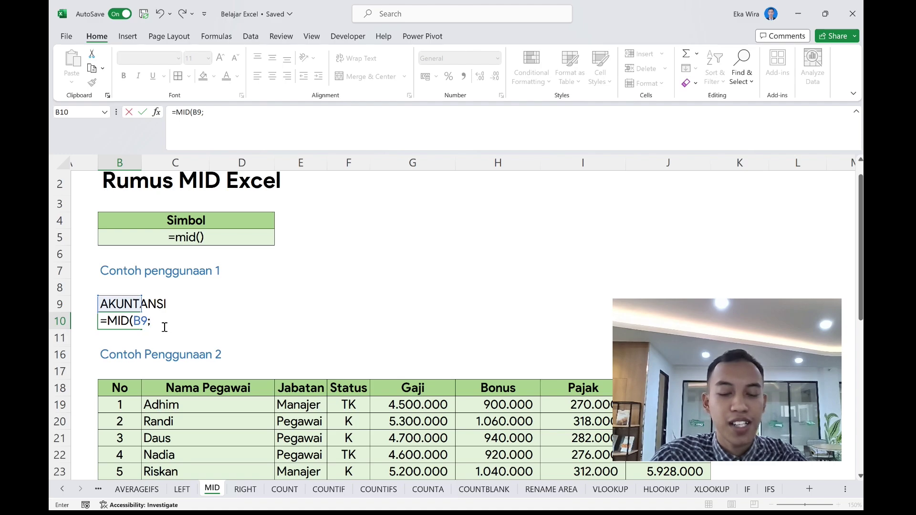
pyautogui.write('4;')
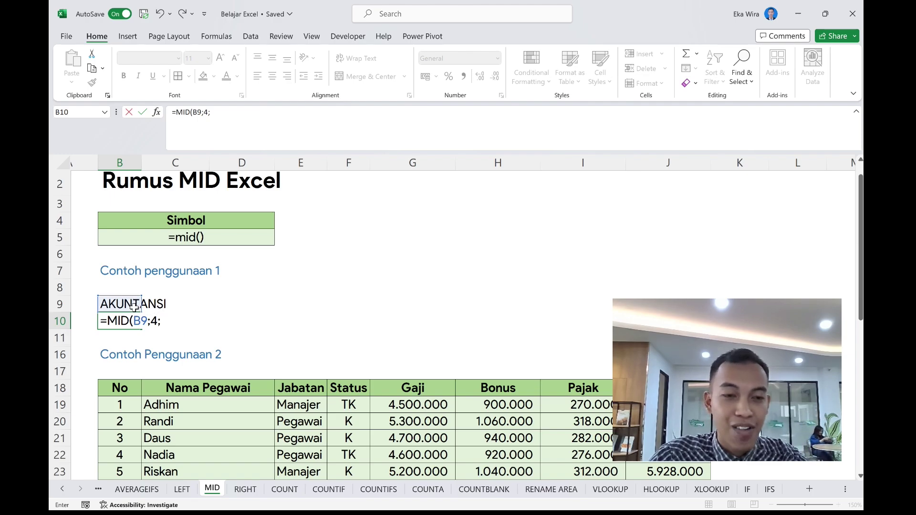
pyautogui.click(158, 321)
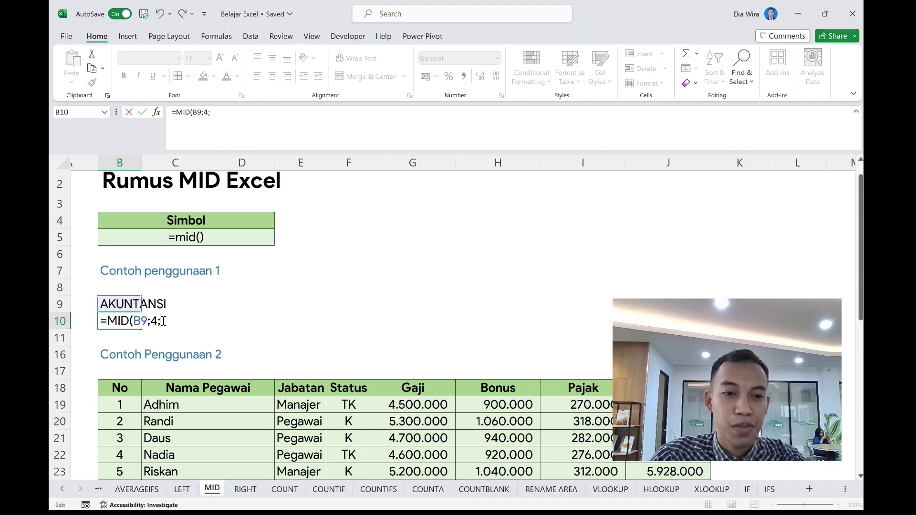
pyautogui.write('2)')
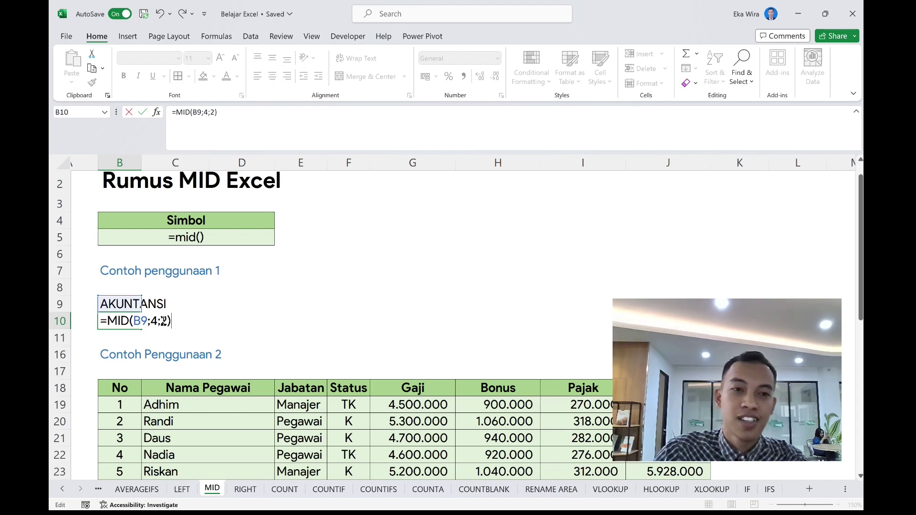
pyautogui.press('Return')
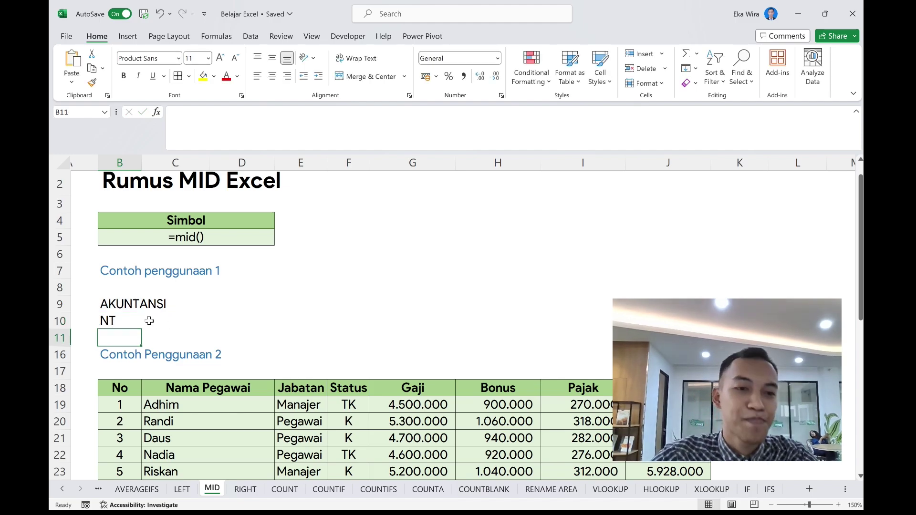
# - Change the MID formula in B10 to start at character 3 and return 5 characters
pyautogui.click(127, 321)
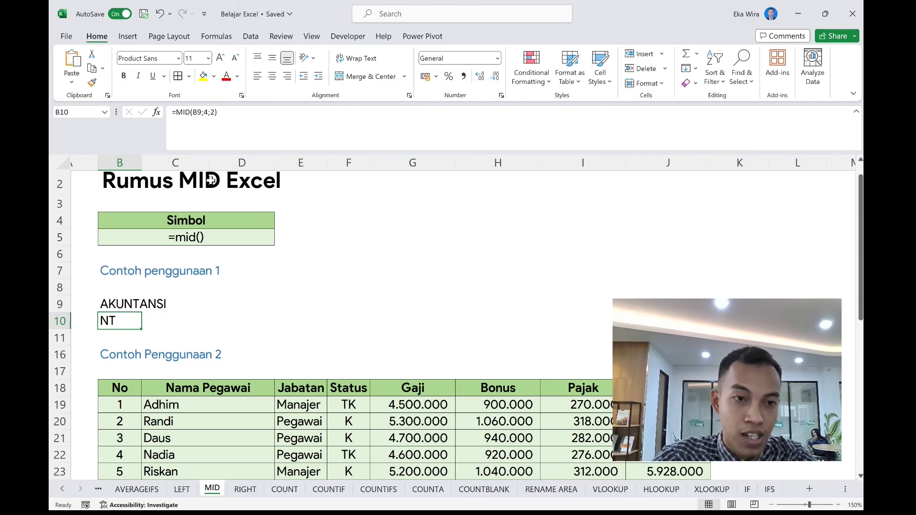
pyautogui.click(234, 144)
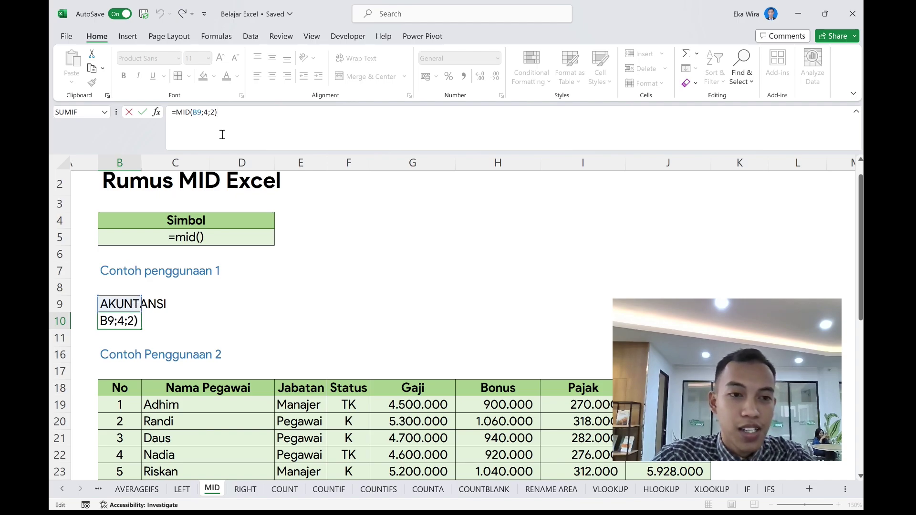
pyautogui.click(209, 114)
pyautogui.press('BackSpace')
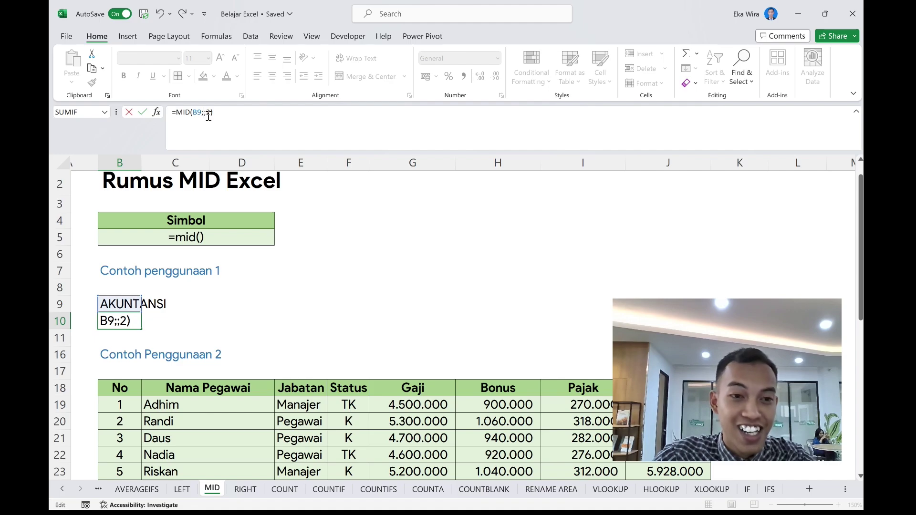
pyautogui.write('3')
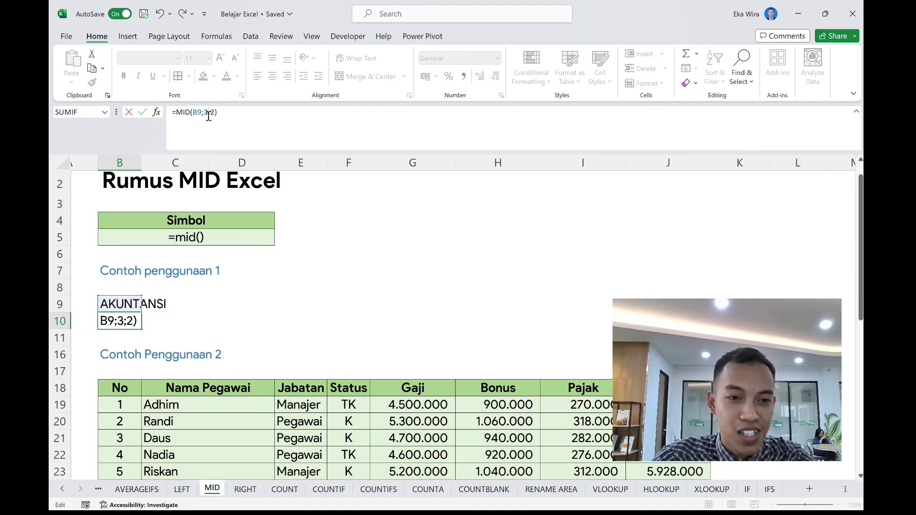
pyautogui.doubleClick(212, 115)
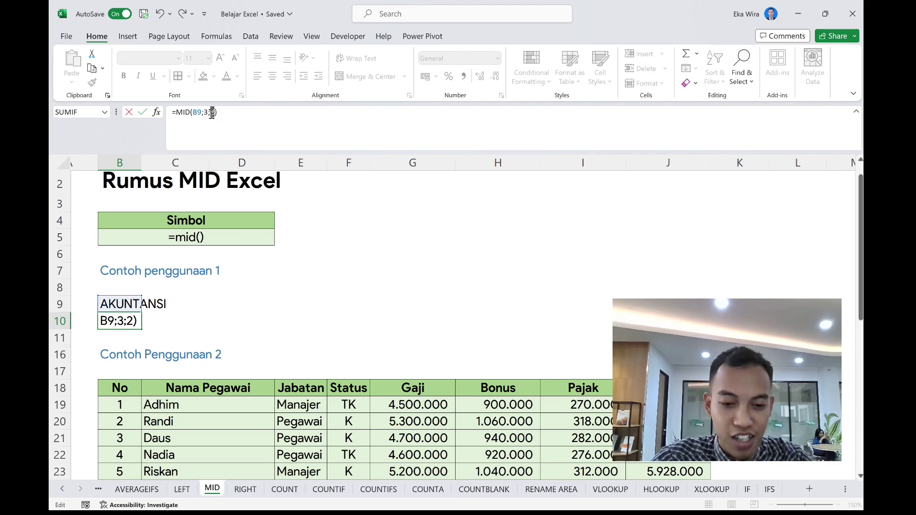
pyautogui.write('5')
pyautogui.press('Return')
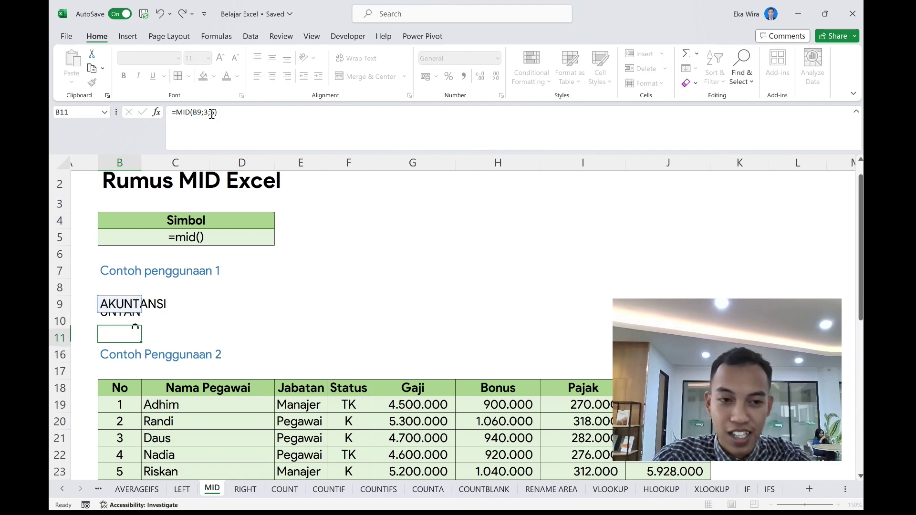
# - Review the employee table and the Penggunaan Mid table of the second example, checking the OB entries in E24 and E27
pyautogui.scroll(-1, 246, 269)
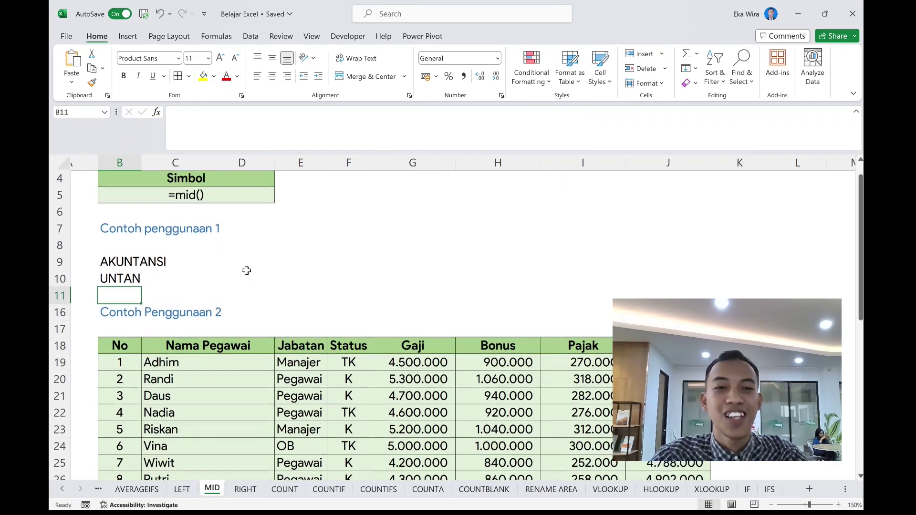
pyautogui.scroll(1, 247, 270)
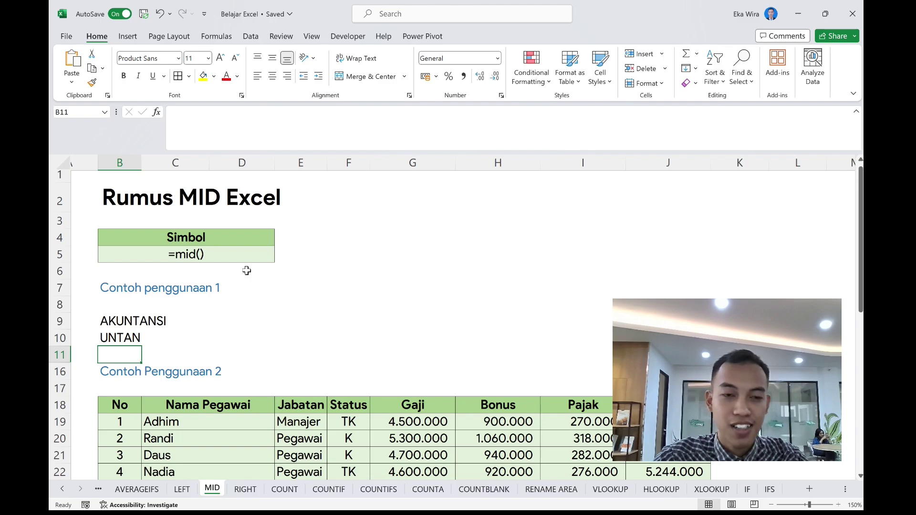
pyautogui.scroll(-5, 247, 270)
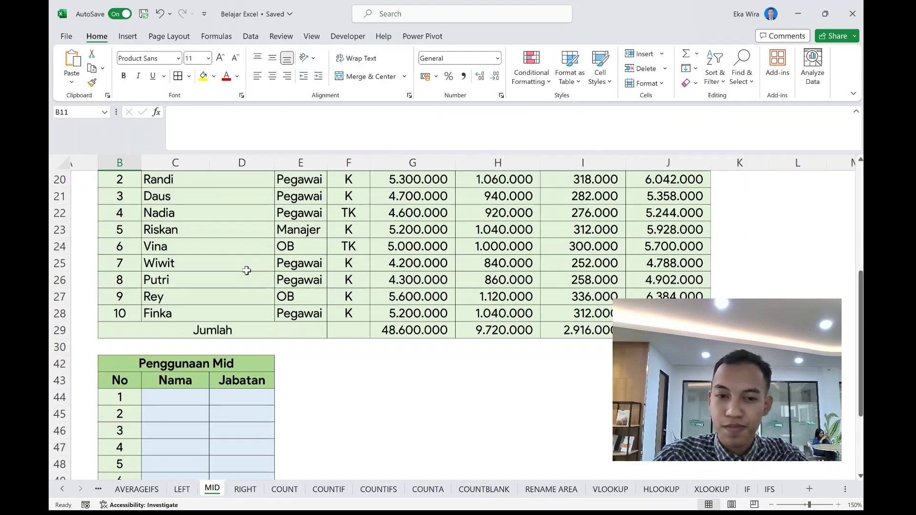
pyautogui.scroll(-2, 246, 271)
pyautogui.scroll(1, 246, 270)
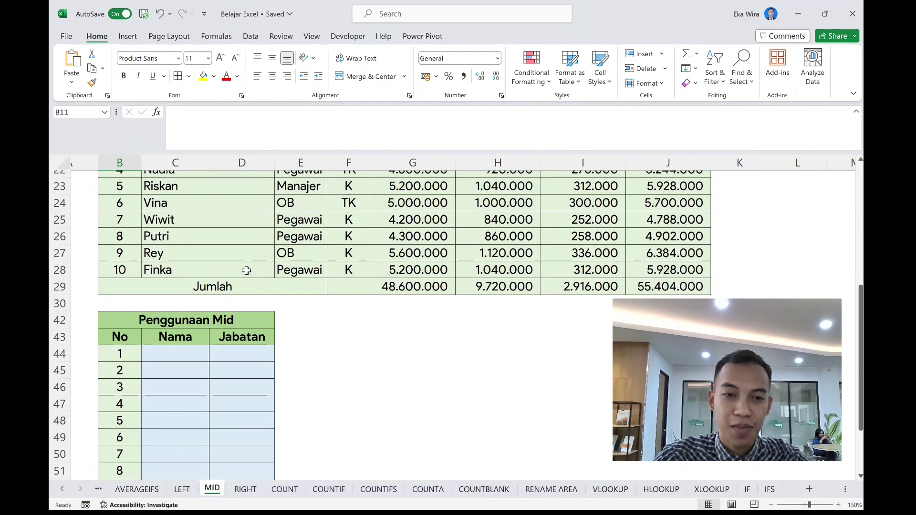
pyautogui.scroll(2, 246, 270)
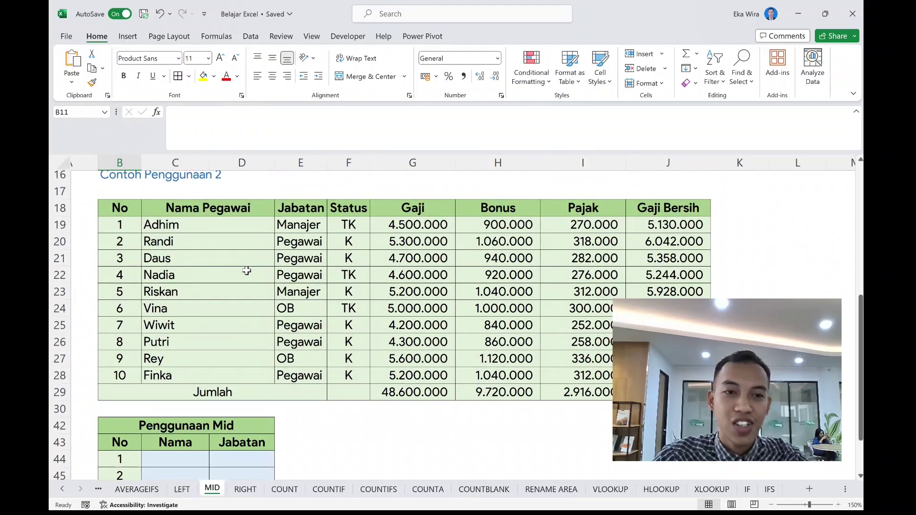
pyautogui.scroll(-1, 246, 270)
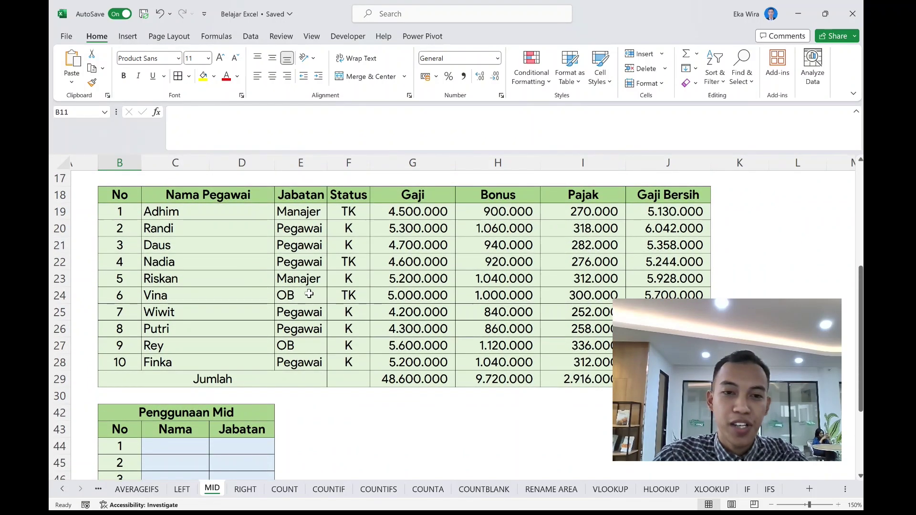
pyautogui.click(309, 295)
pyautogui.click(307, 345)
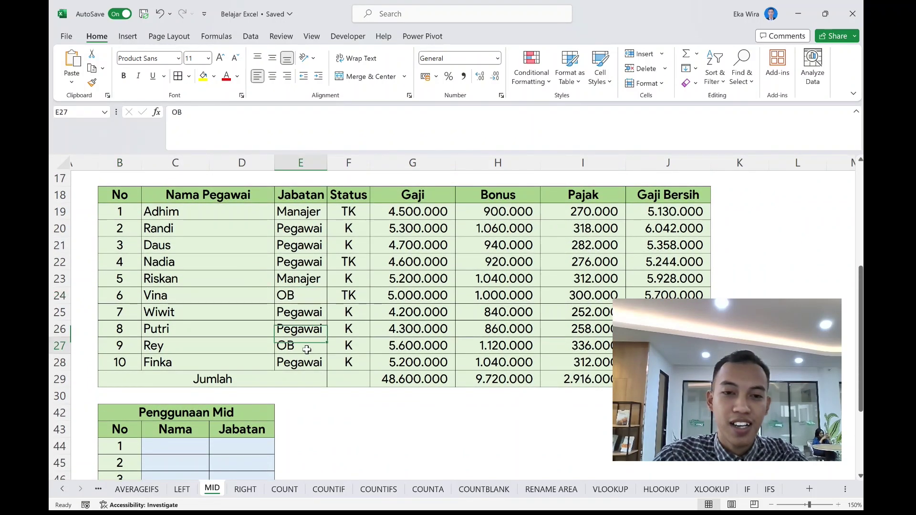
pyautogui.click(310, 294)
pyautogui.click(312, 342)
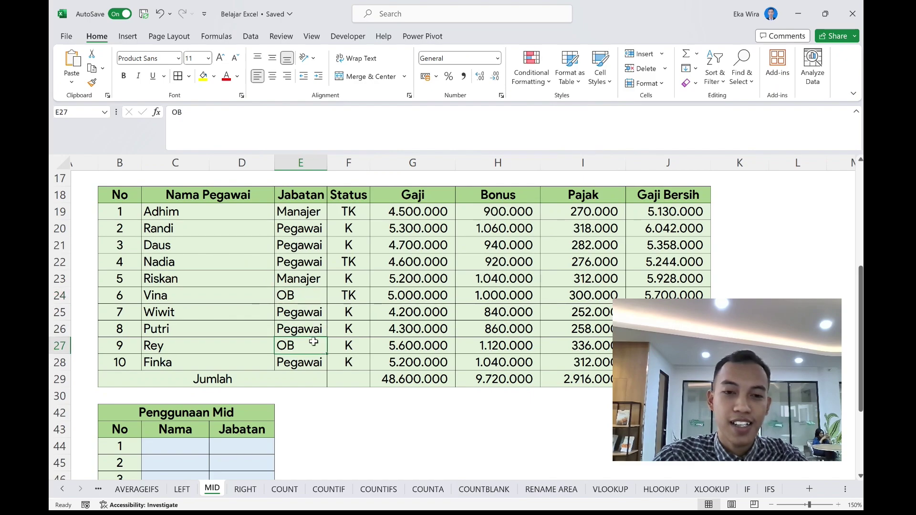
pyautogui.click(312, 301)
pyautogui.click(311, 344)
pyautogui.scroll(-1, 307, 344)
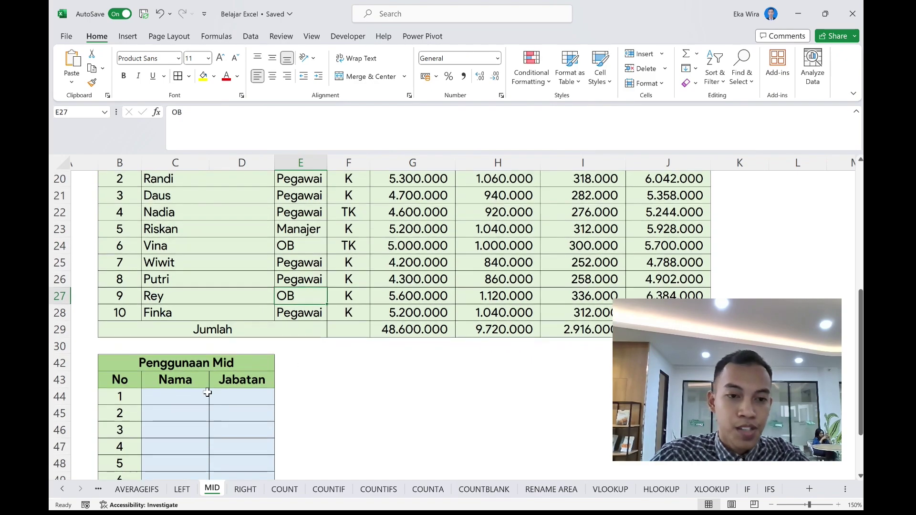
# - Begin a MID formula in C44 of the Nama column, using C19 as the text and 3 as the start position
pyautogui.click(208, 392)
pyautogui.scroll(1, 205, 393)
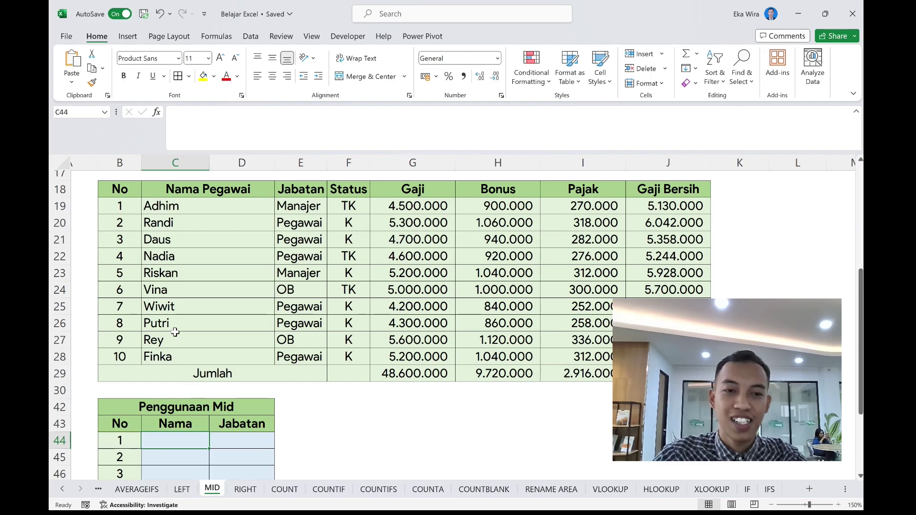
pyautogui.write('=')
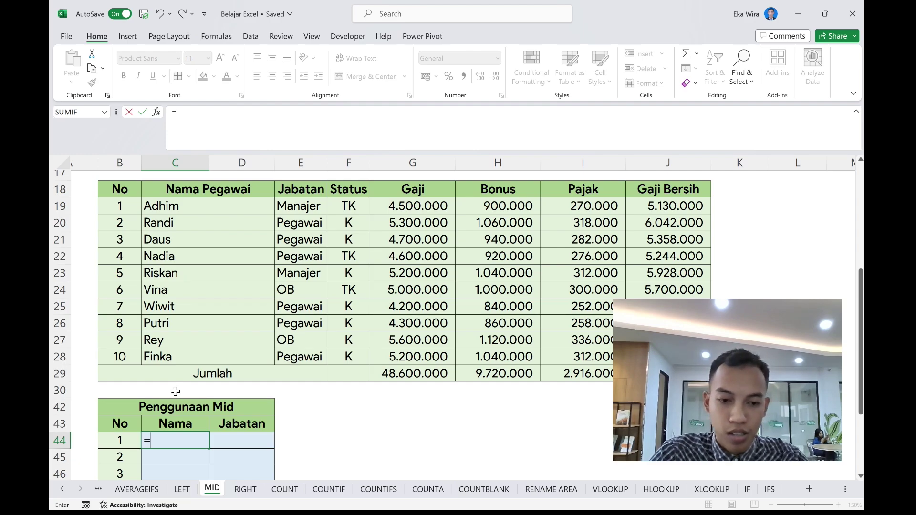
pyautogui.write('mid')
pyautogui.press('Tab')
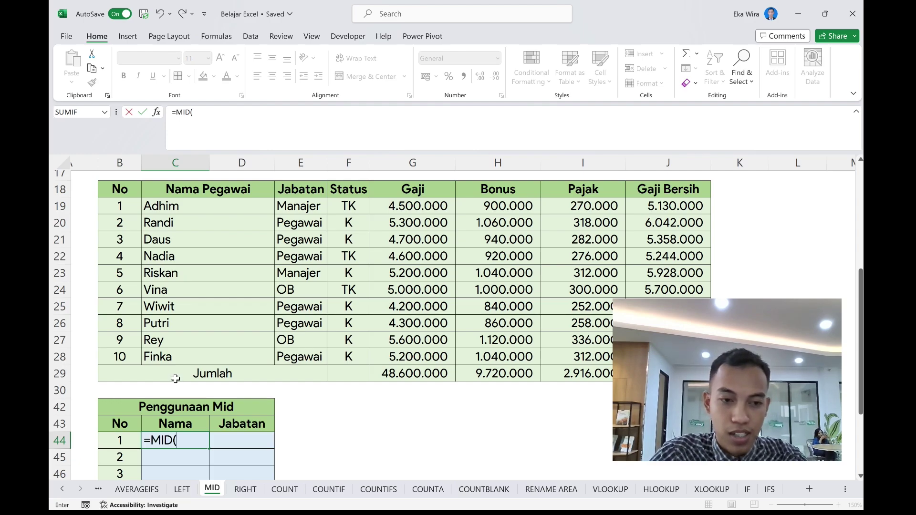
pyautogui.click(182, 212)
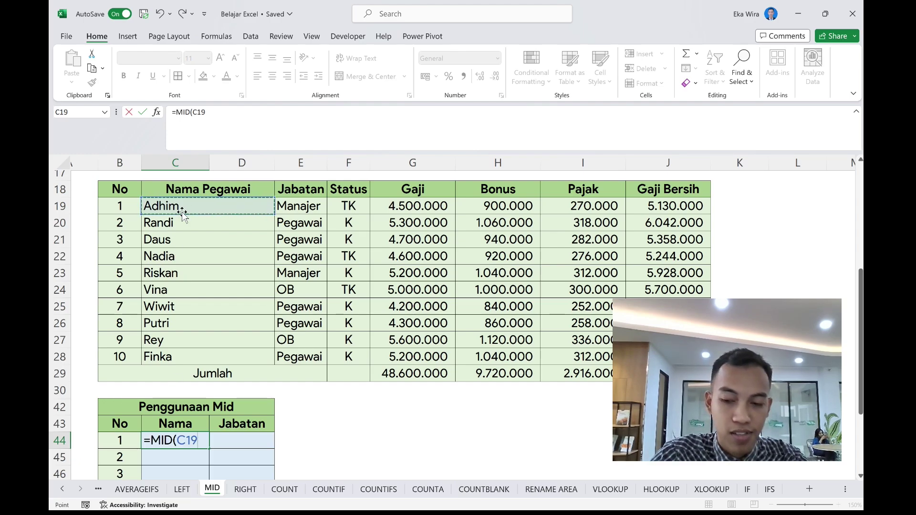
pyautogui.write(';')
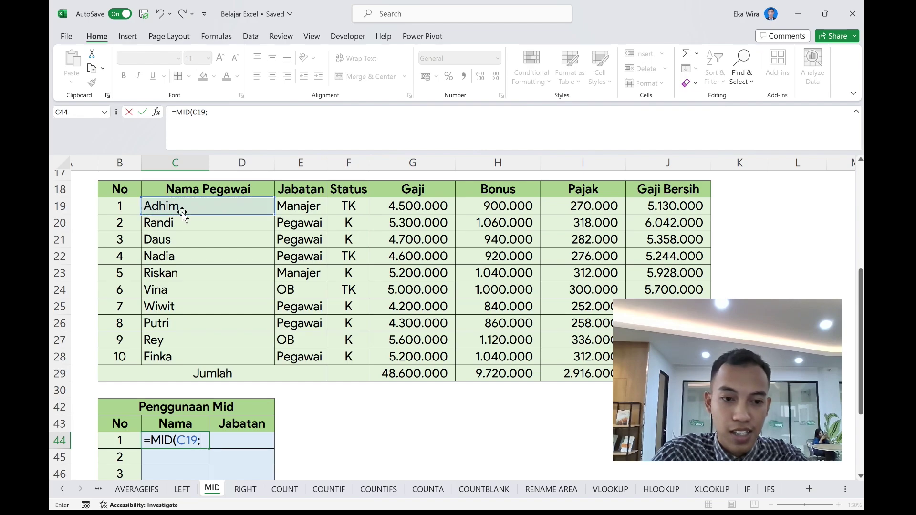
pyautogui.write('3')
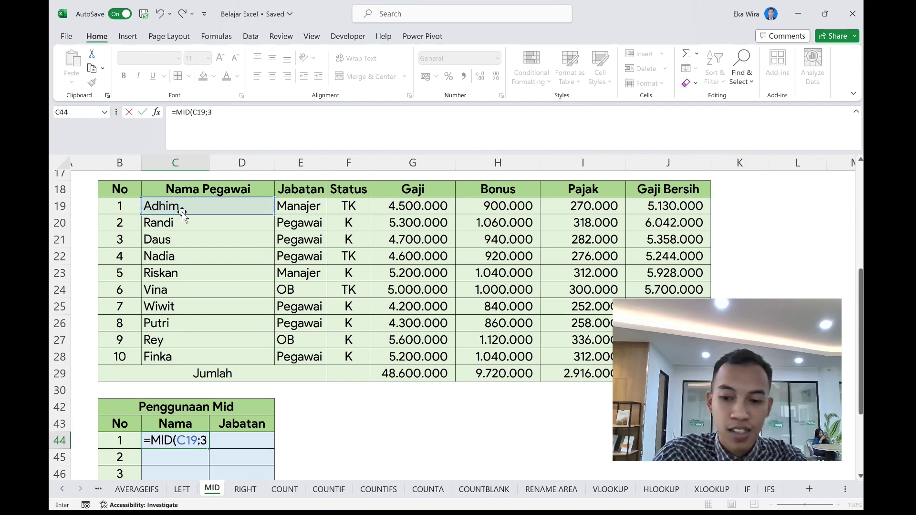
# - Complete the first Nama formula in C44 as =MID(C19;3;1) to extract the third letter of the employee name
pyautogui.write(';')
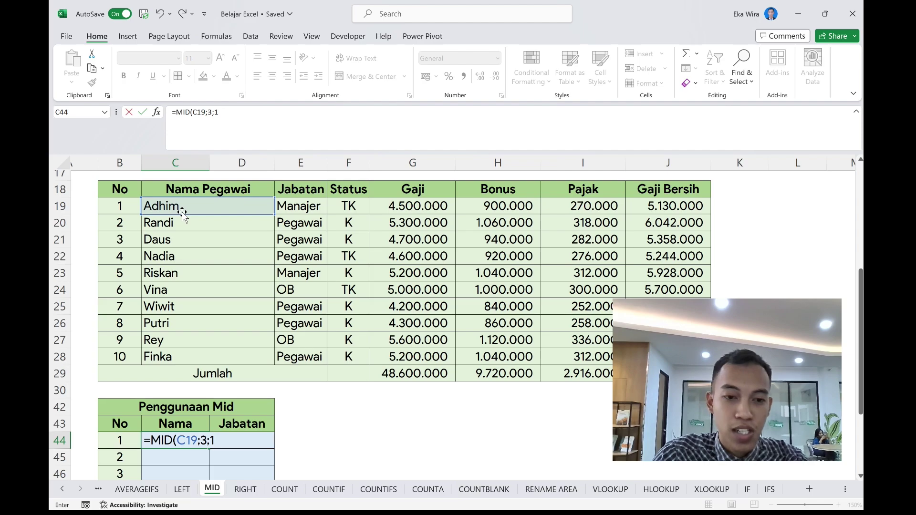
pyautogui.write('1)')
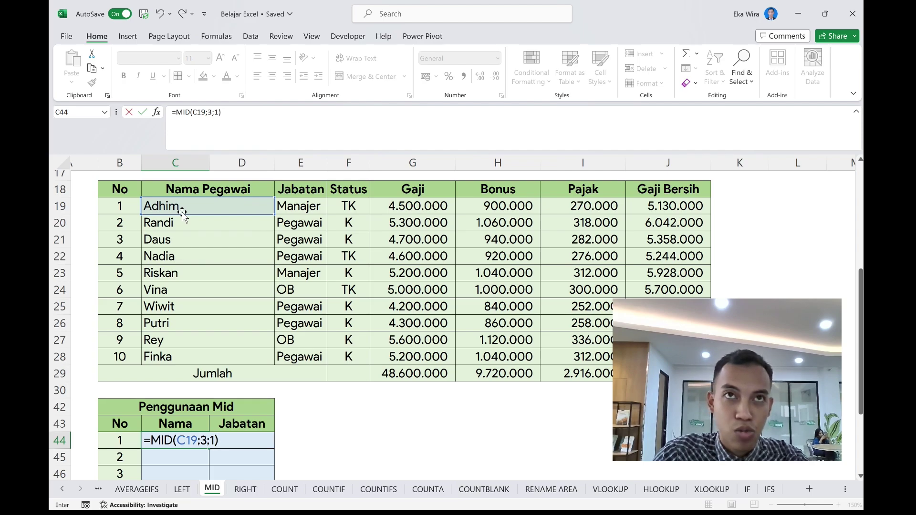
pyautogui.press('Return')
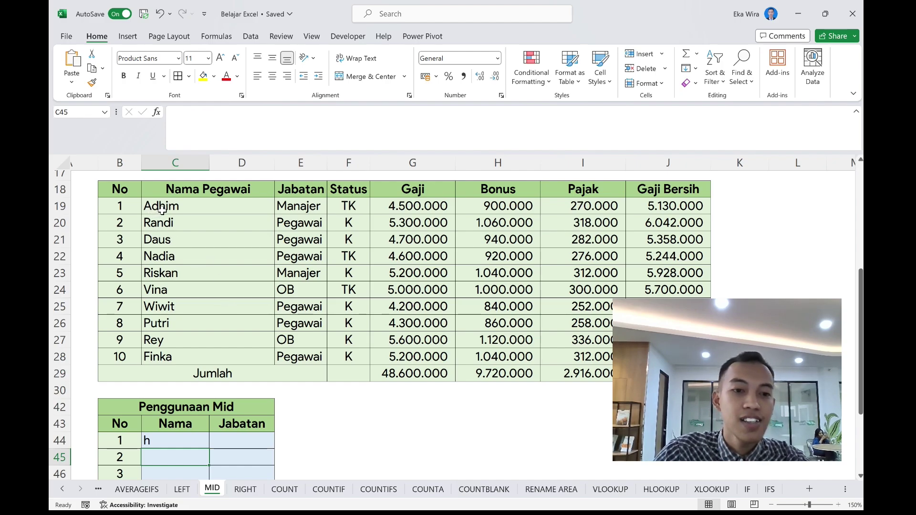
pyautogui.click(162, 212)
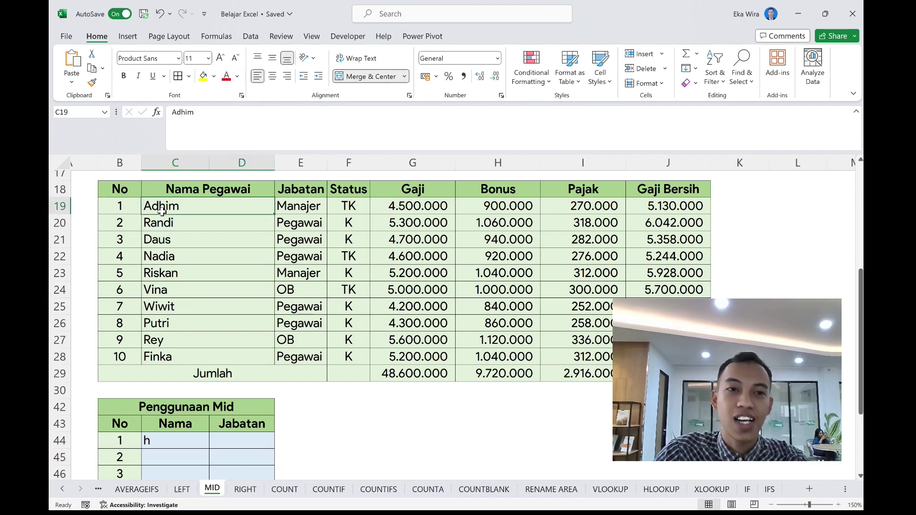
# - Copy the MID formula from C44 down the Nama column through row 53
pyautogui.scroll(-2, 205, 343)
pyautogui.click(208, 359)
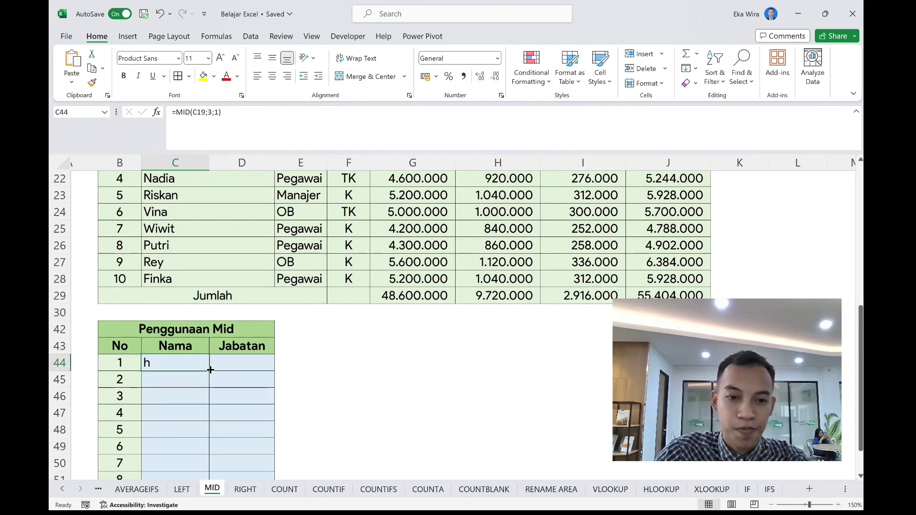
pyautogui.scroll(-1, 210, 410)
pyautogui.moveTo(209, 370); pyautogui.dragTo(210, 464)
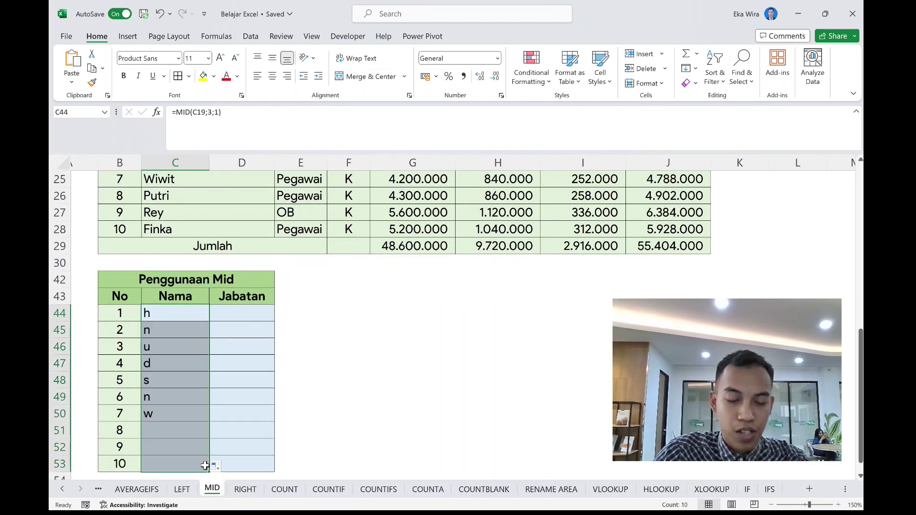
pyautogui.scroll(1, 269, 339)
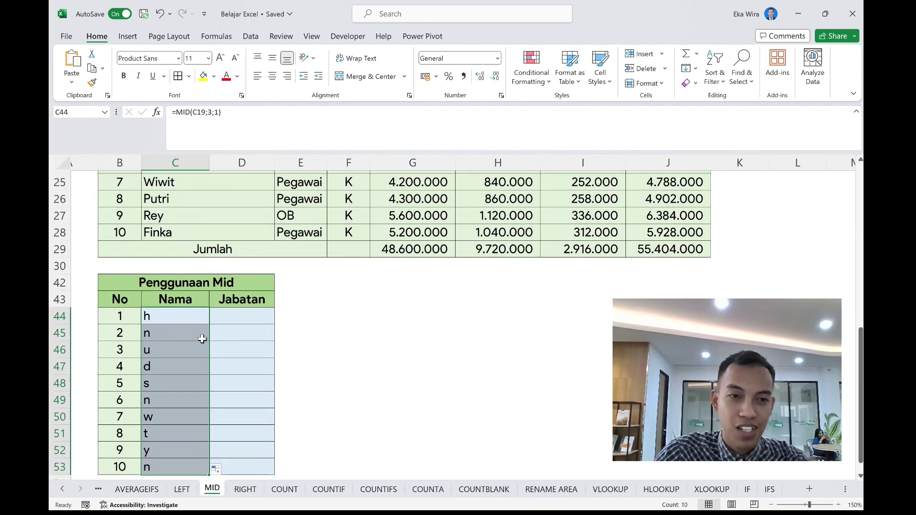
pyautogui.scroll(1, 210, 341)
# - Enter =MID(E19;2;1) in D44 to extract the second letter of the first employee's Jabatan
pyautogui.click(232, 336)
pyautogui.scroll(5, 232, 336)
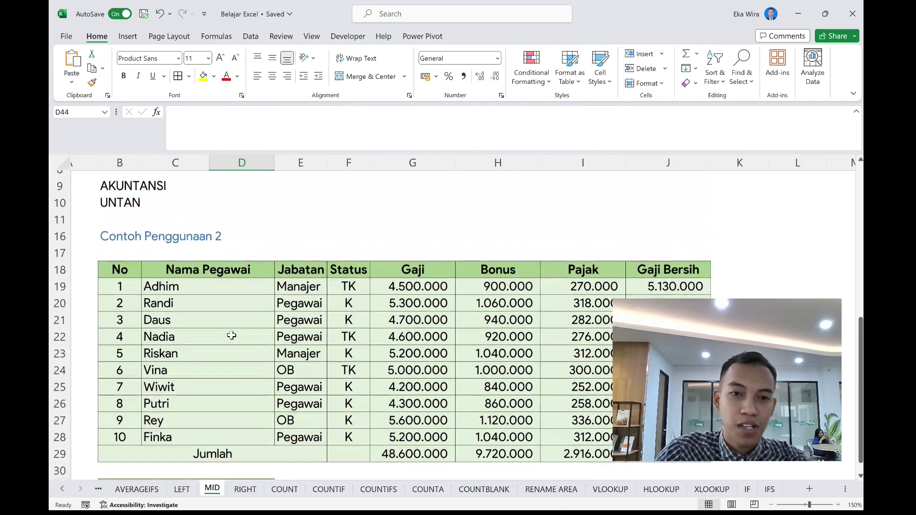
pyautogui.scroll(-3, 231, 336)
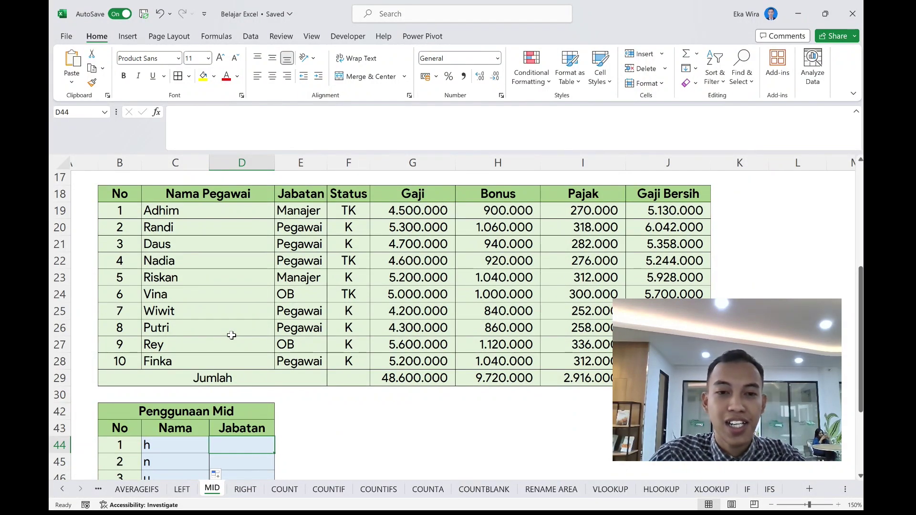
pyautogui.write('=')
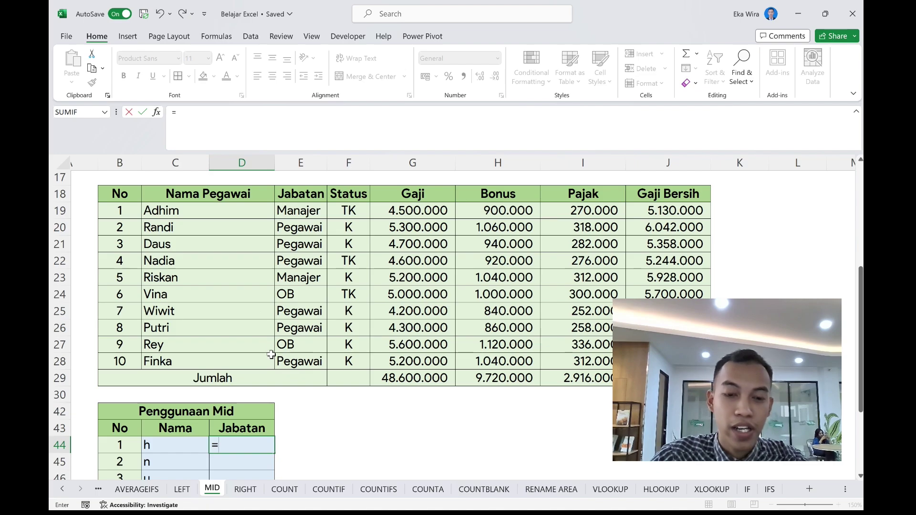
pyautogui.write('mid')
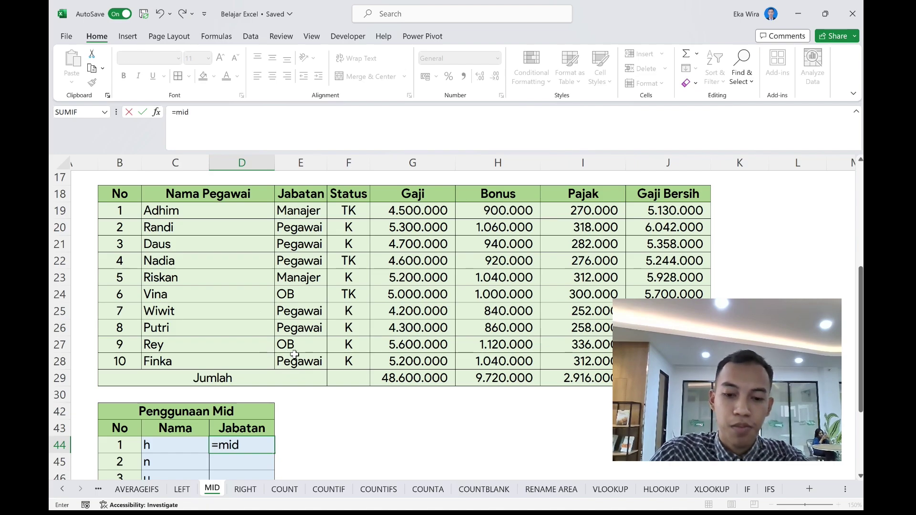
pyautogui.write('(')
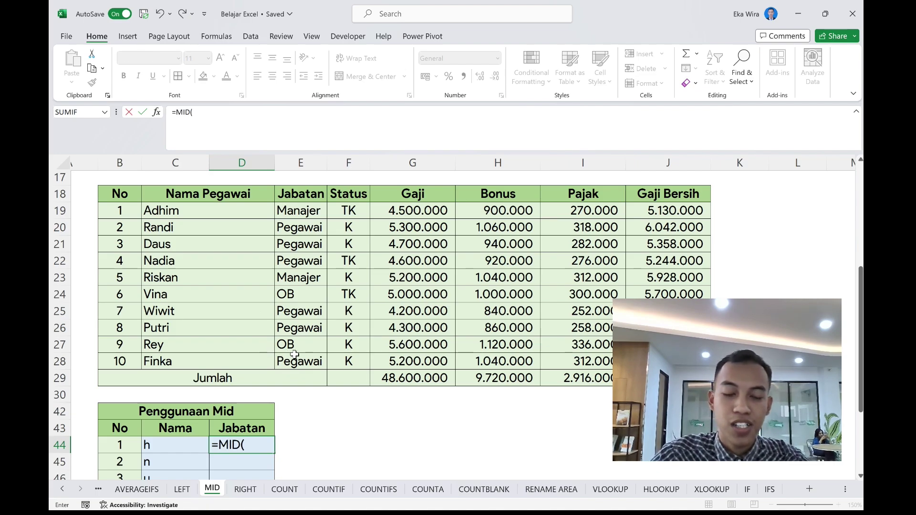
pyautogui.click(307, 217)
pyautogui.write(';')
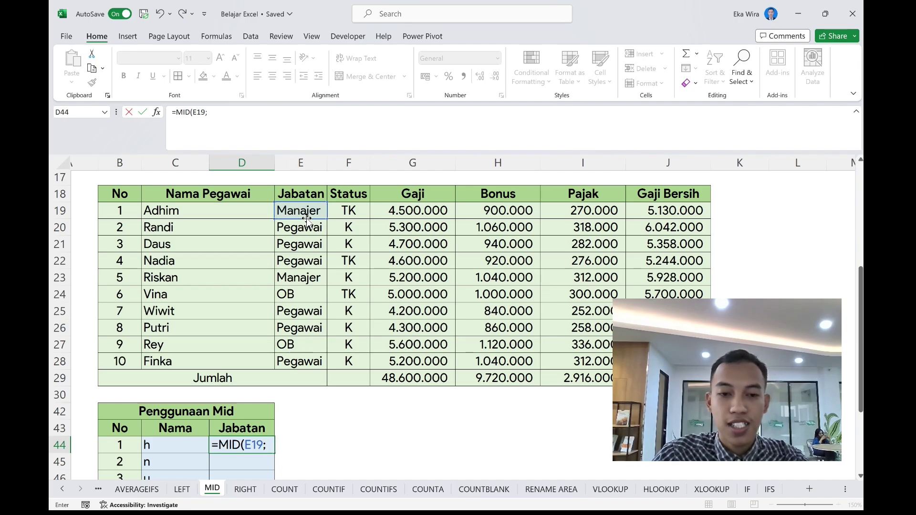
pyautogui.write('2')
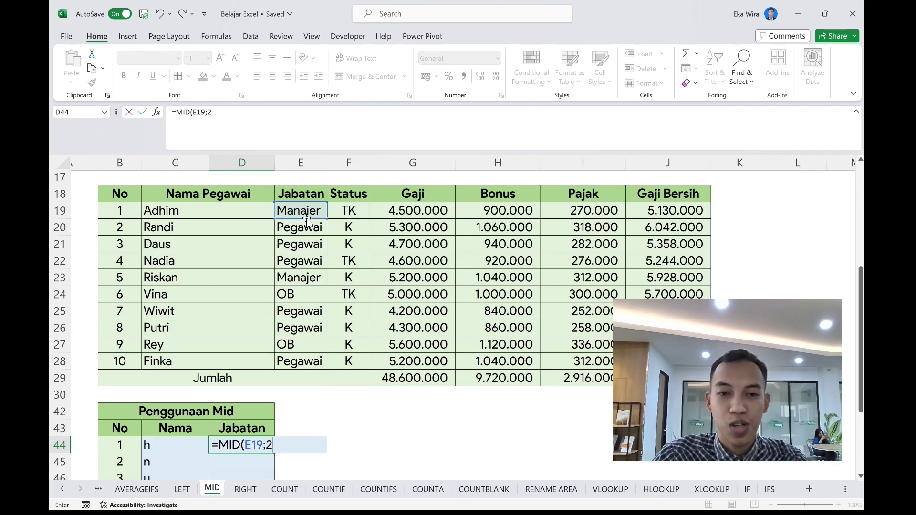
pyautogui.write(';')
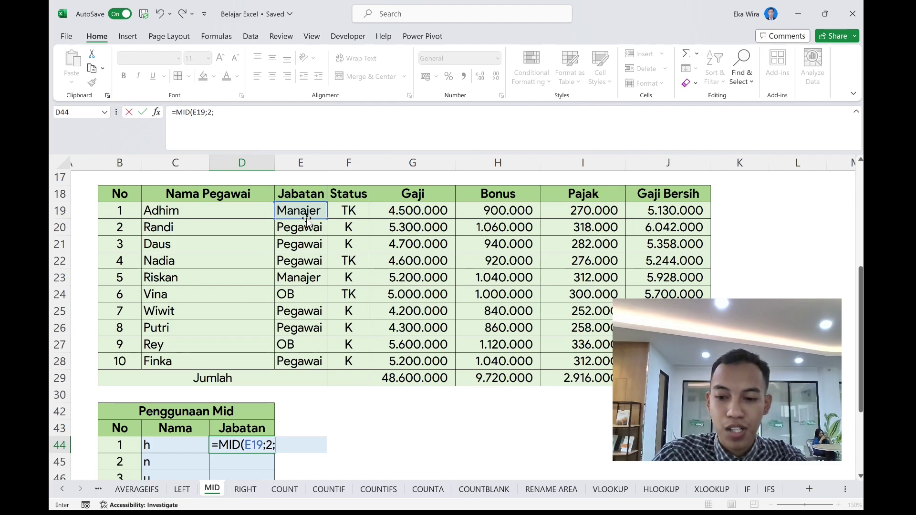
pyautogui.write('1')
pyautogui.write(')')
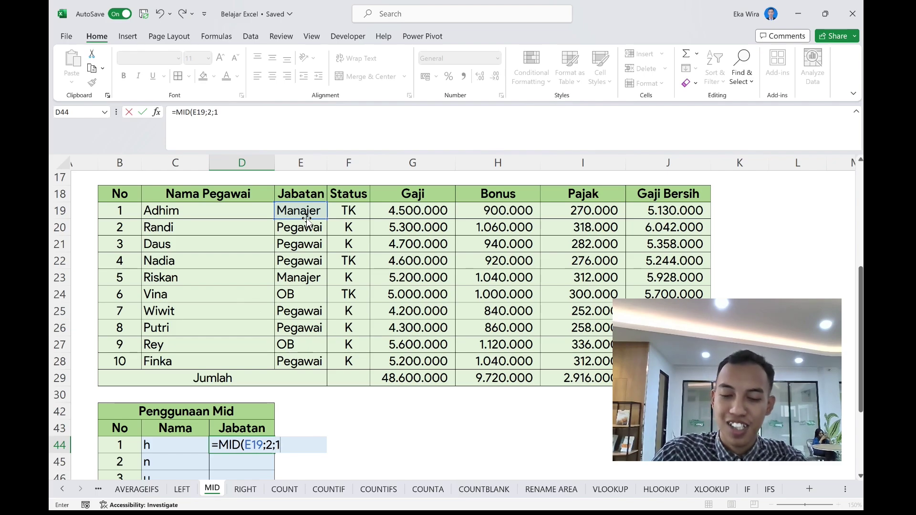
pyautogui.press('Return')
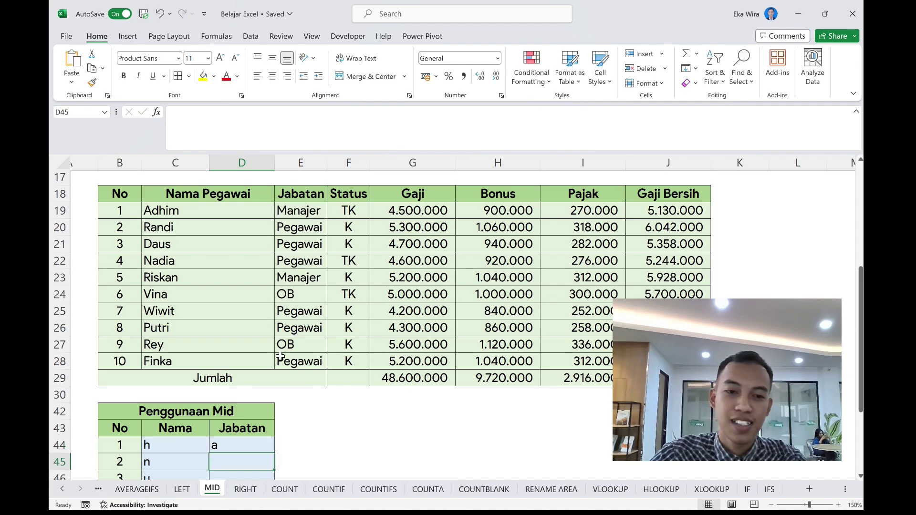
# - Fill the D44 formula down the Jabatan column of the Penggunaan Mid table to D53
pyautogui.scroll(-1, 272, 415)
pyautogui.click(266, 374)
pyautogui.scroll(-1, 266, 373)
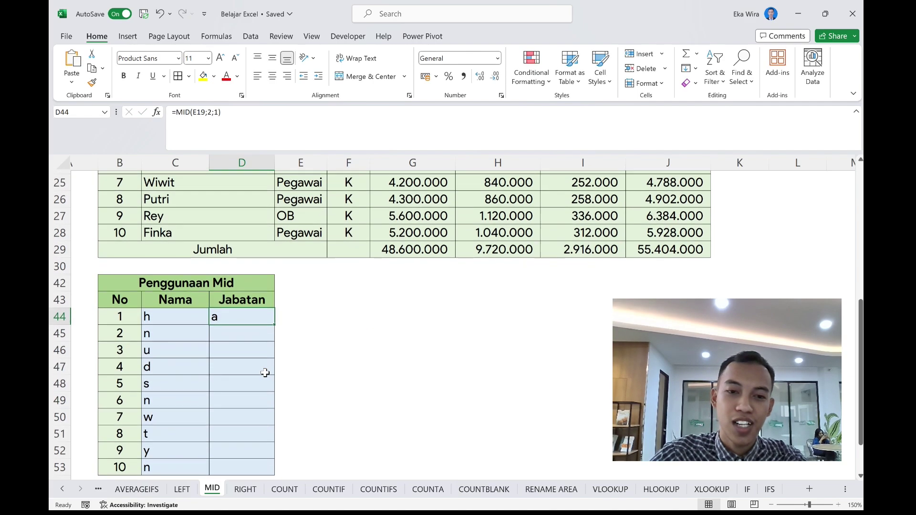
pyautogui.click(276, 327)
pyautogui.click(268, 317)
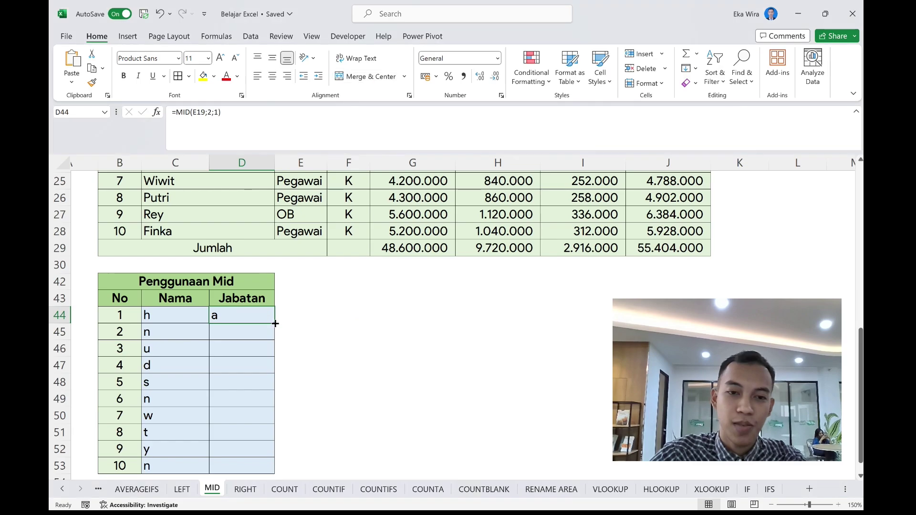
pyautogui.doubleClick(275, 322)
pyautogui.scroll(-1, 298, 339)
pyautogui.scroll(1, 300, 341)
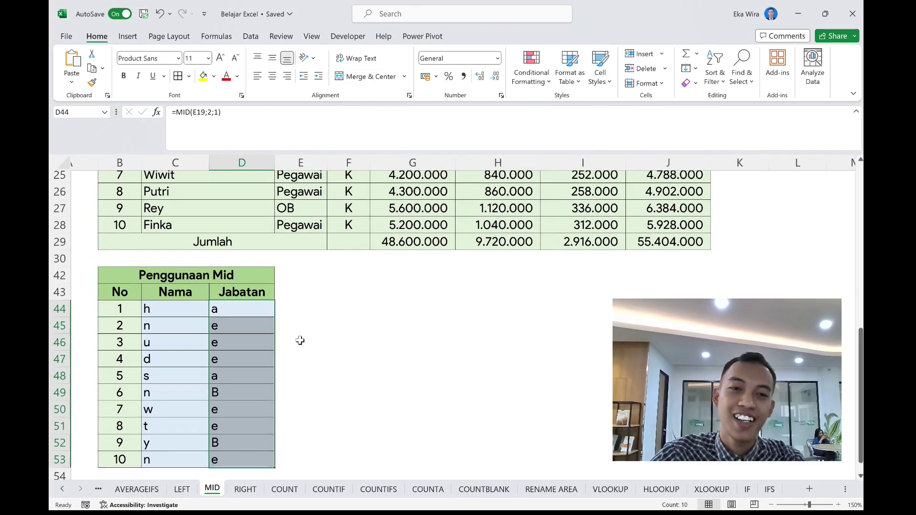
pyautogui.scroll(-1, 300, 340)
pyautogui.scroll(1, 299, 340)
pyautogui.click(264, 317)
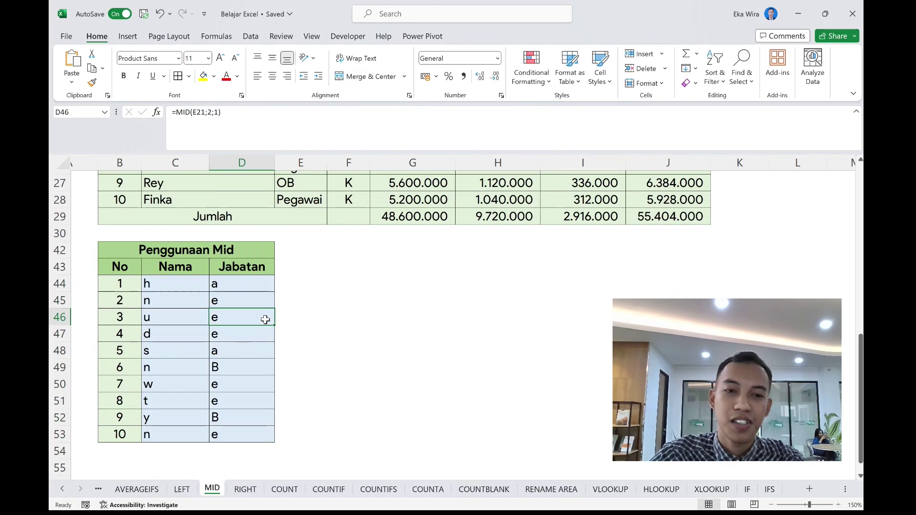
pyautogui.scroll(3, 265, 319)
pyautogui.scroll(5, 265, 320)
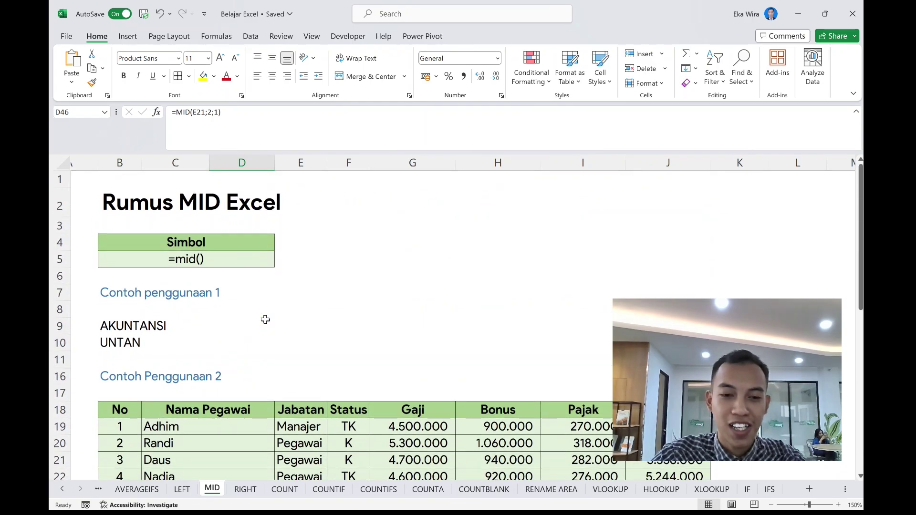
pyautogui.scroll(-1, 265, 319)
pyautogui.scroll(1, 265, 320)
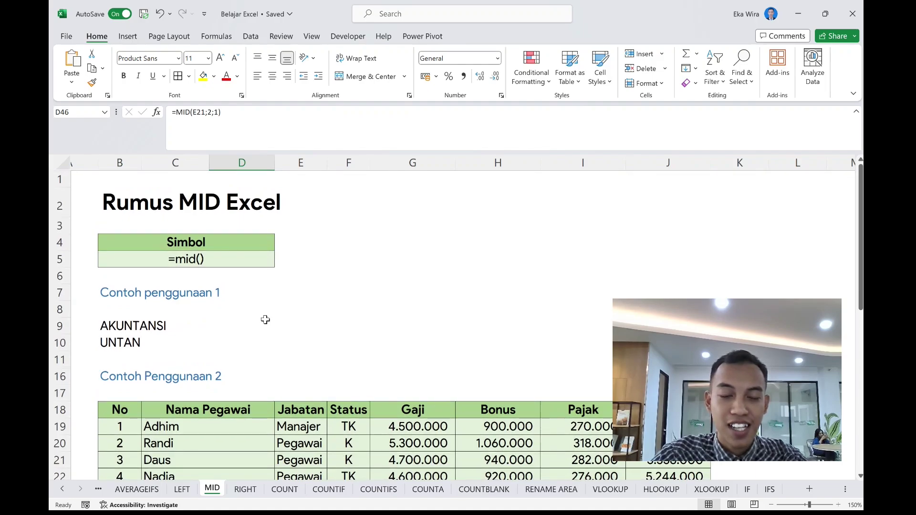
pyautogui.scroll(-1, 266, 319)
pyautogui.scroll(1, 265, 319)
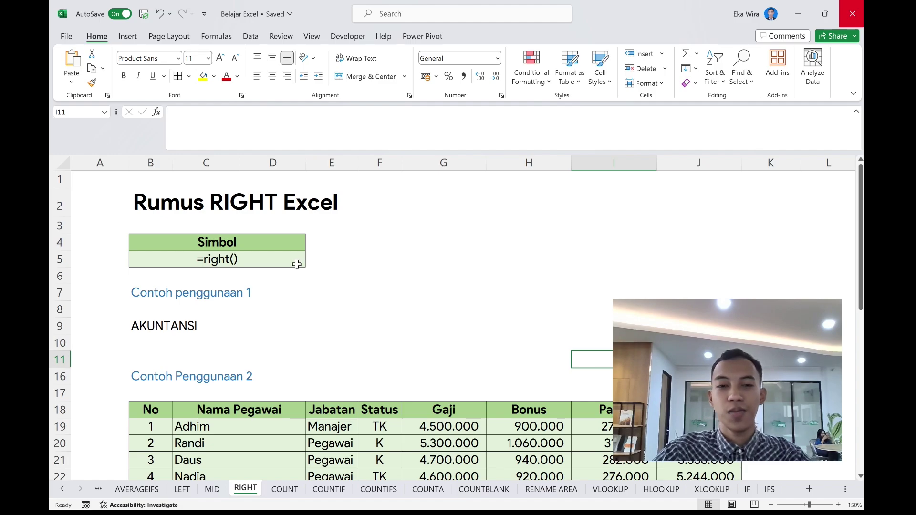
pyautogui.click(320, 260)
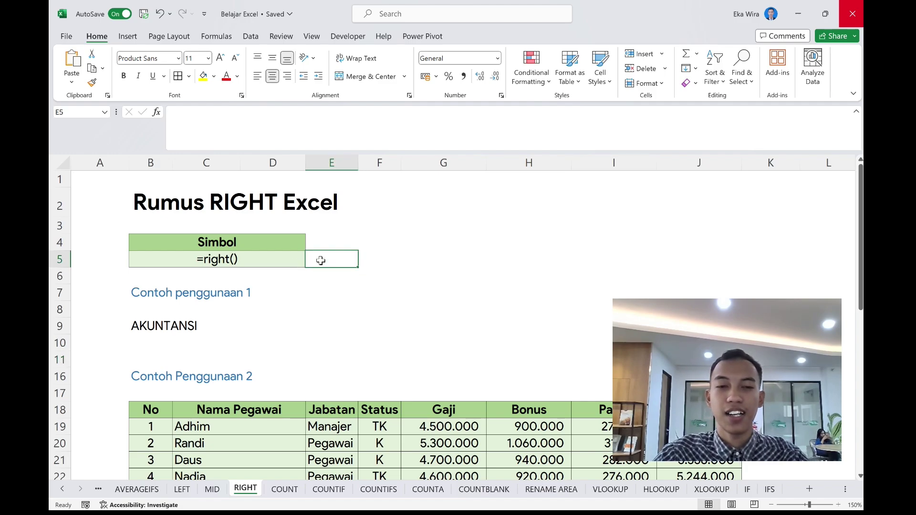
pyautogui.click(278, 260)
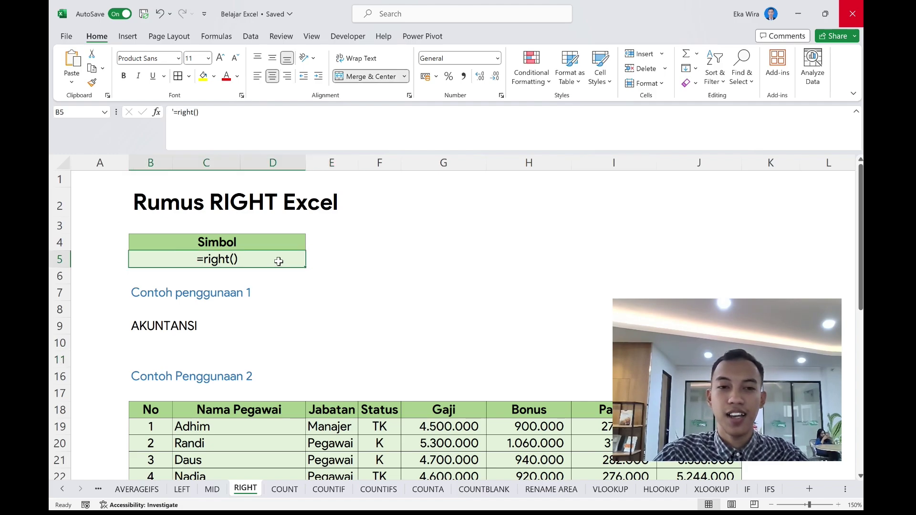
pyautogui.click(310, 260)
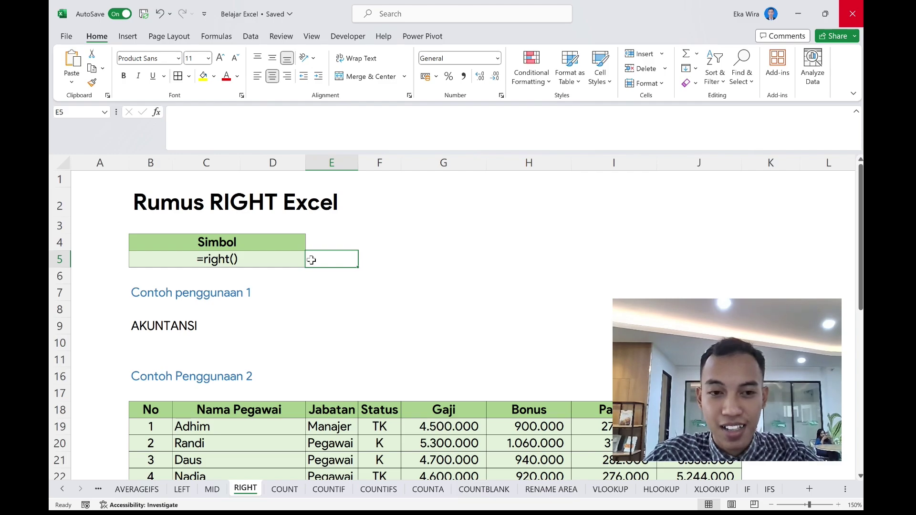
# - Enter =RIGHT(B9;2) in B10 to extract the last two letters of AKUNTANSI
pyautogui.scroll(-1, 311, 260)
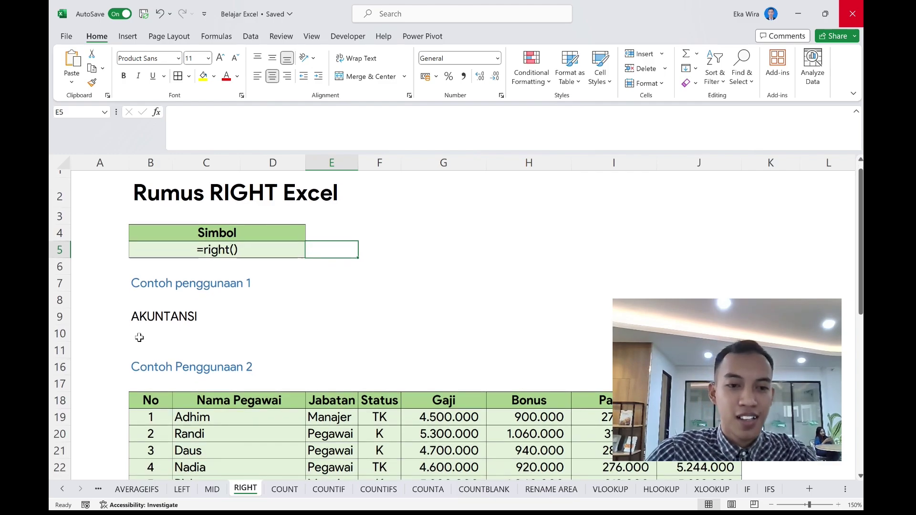
pyautogui.click(139, 338)
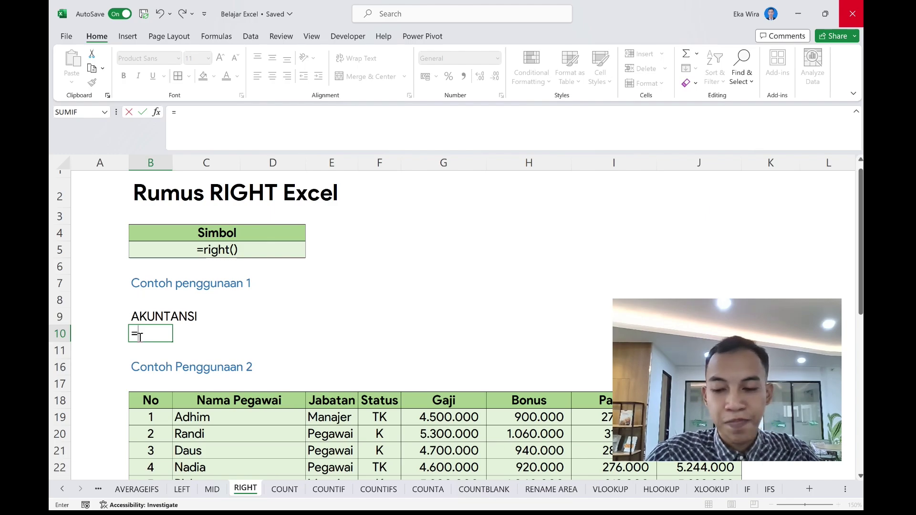
pyautogui.write('RI')
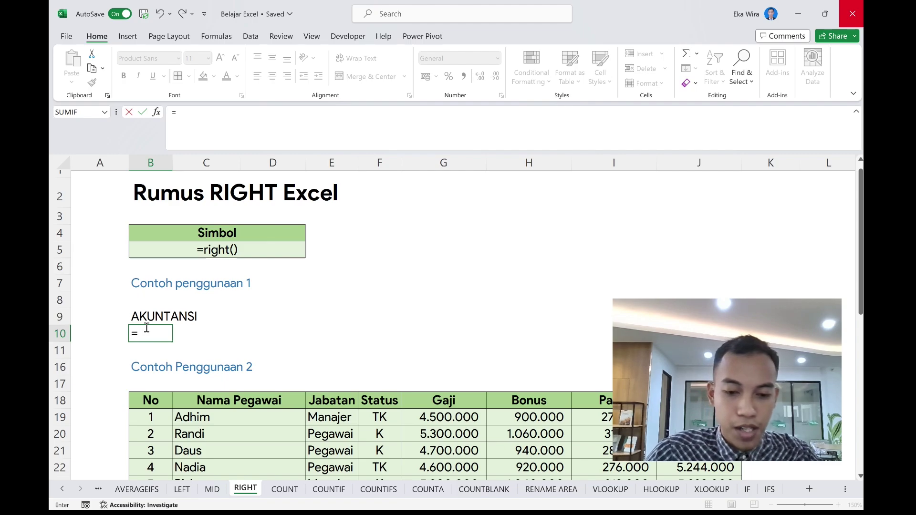
pyautogui.write('GHT(')
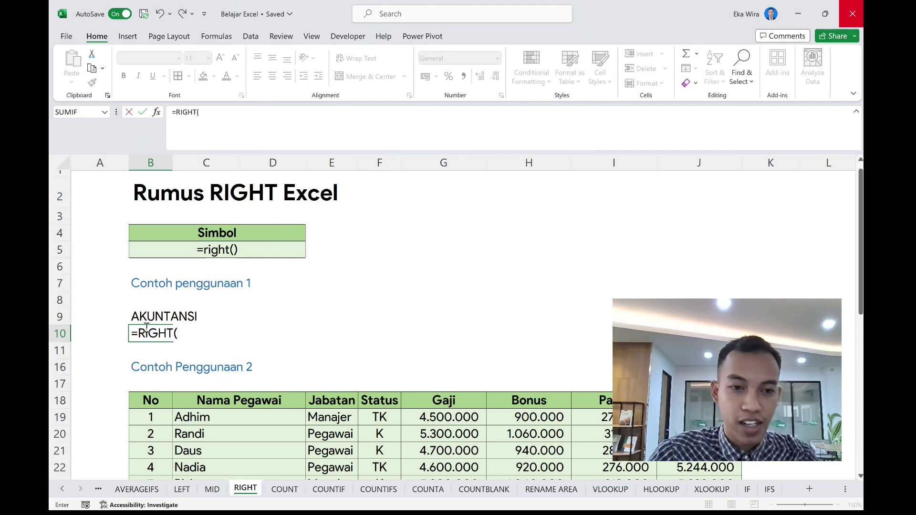
pyautogui.click(148, 317)
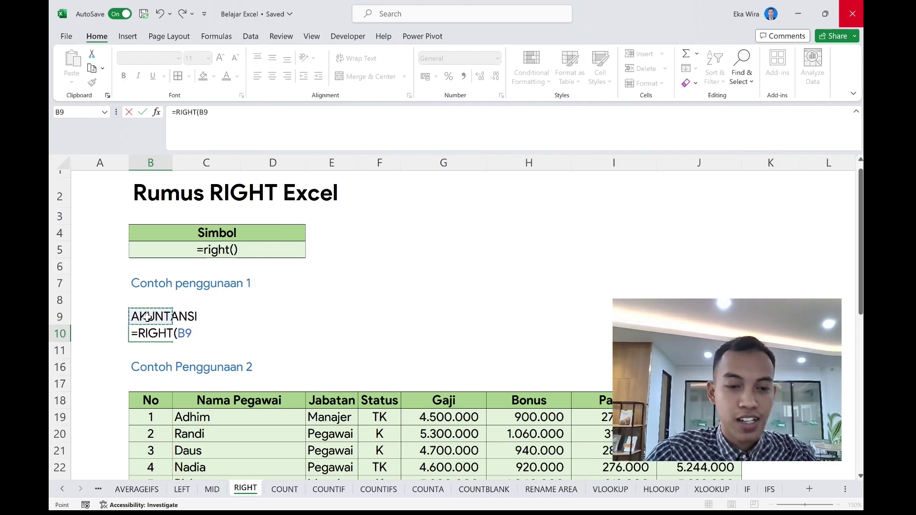
pyautogui.write(';')
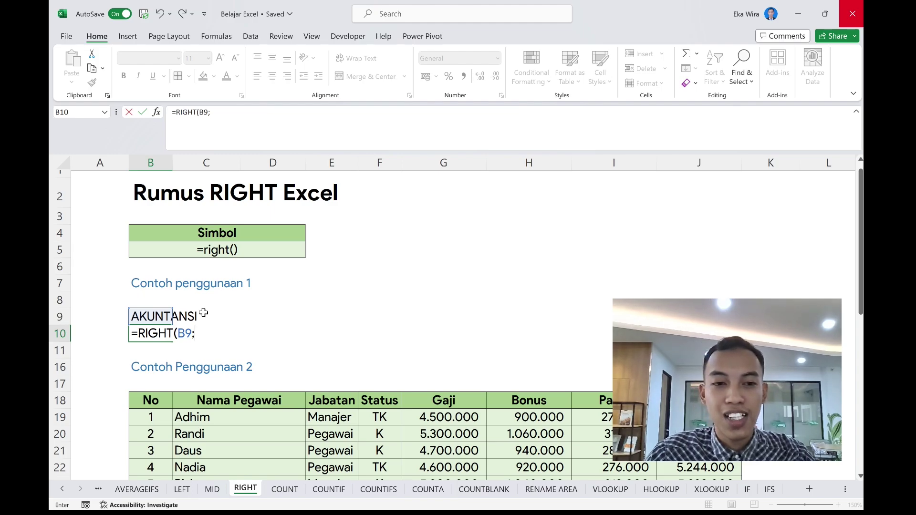
pyautogui.write('2')
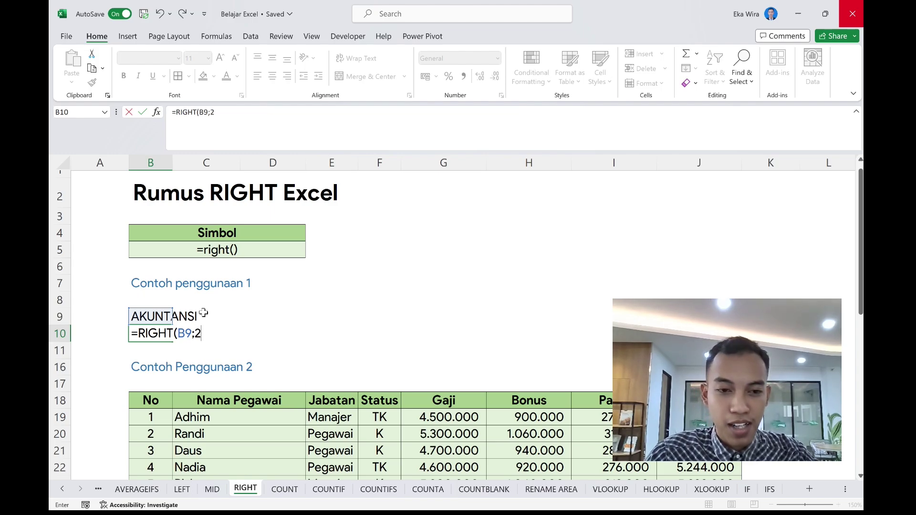
pyautogui.write(')')
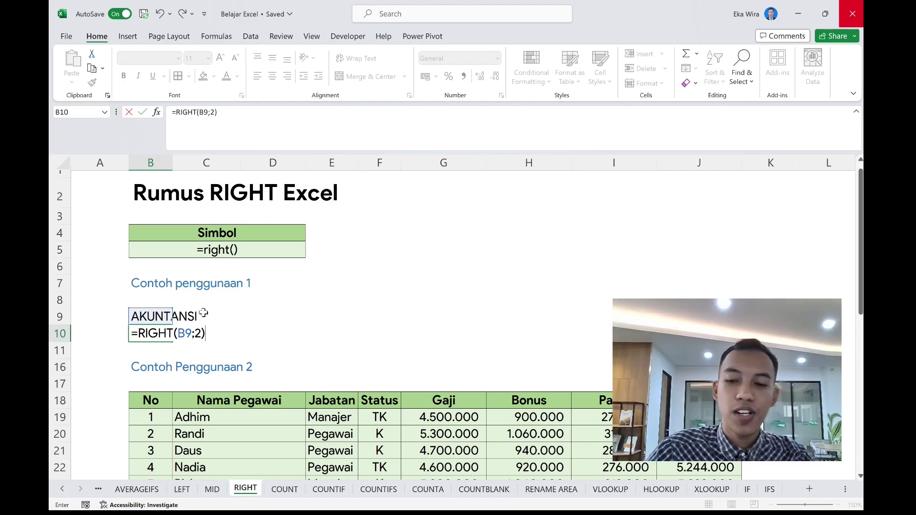
pyautogui.press('Return')
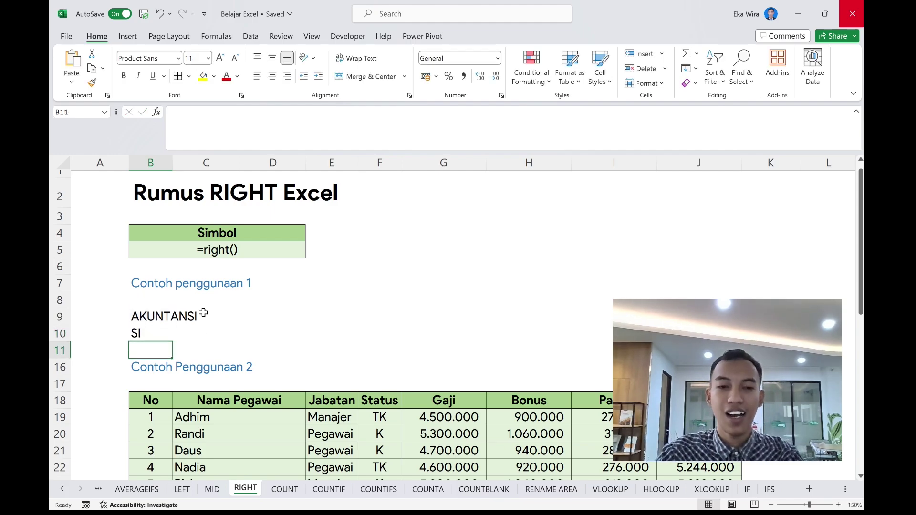
# - Change the character count in the B10 formula to 5, making it =RIGHT(B9;5)
pyautogui.click(164, 329)
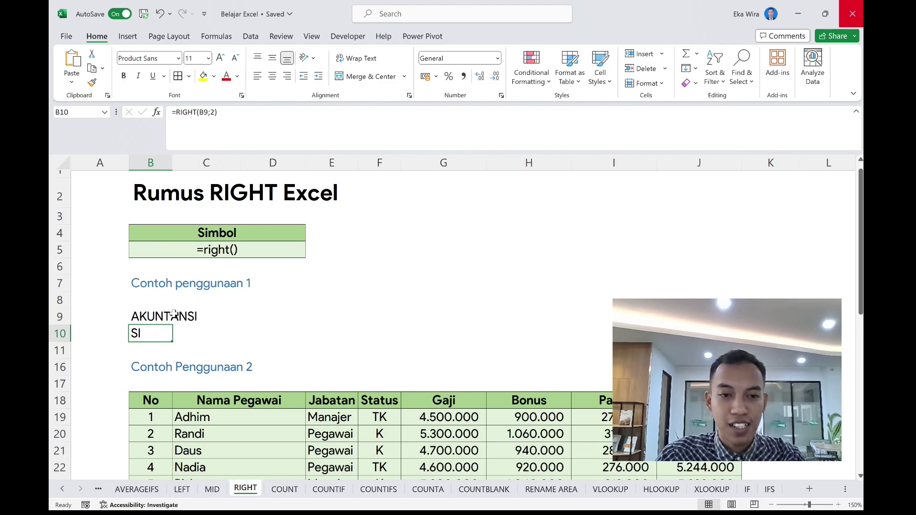
pyautogui.click(217, 113)
pyautogui.click(213, 114)
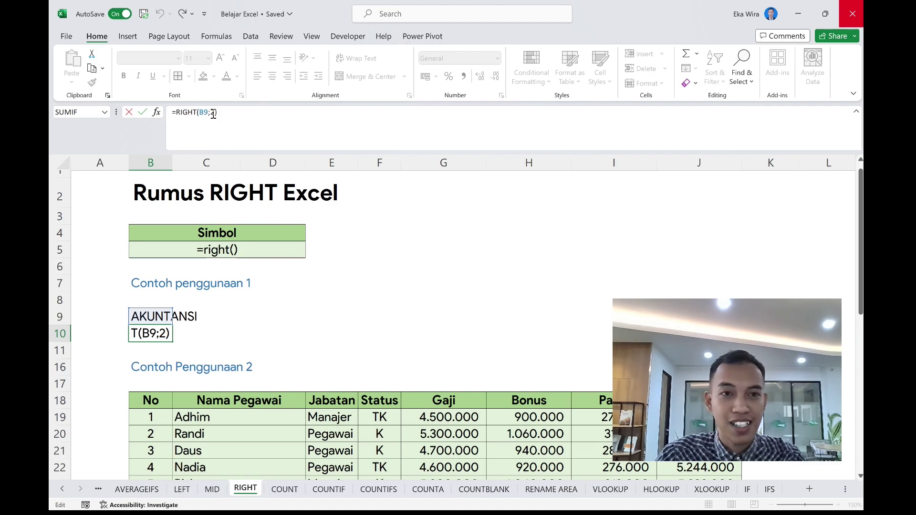
pyautogui.press('BackSpace')
pyautogui.write('5')
pyautogui.press('Return')
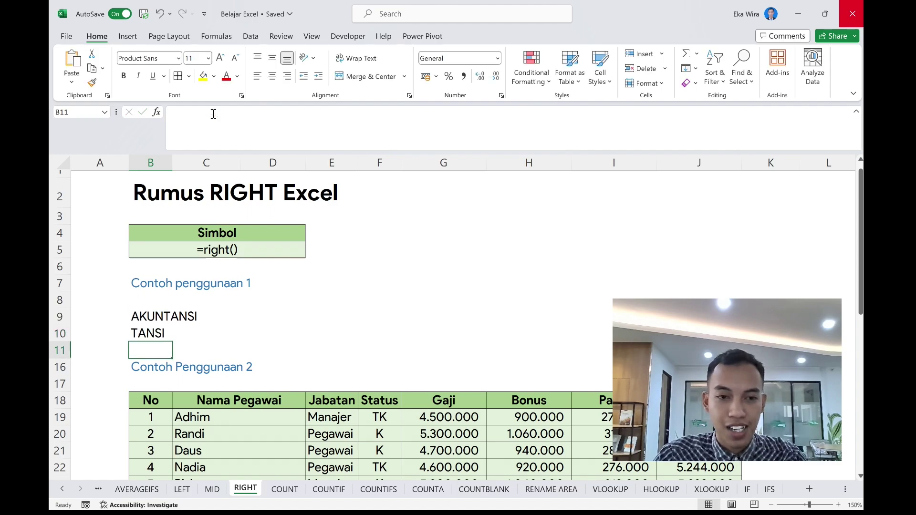
# - Examine the employee table under Contoh Penggunaan 2 and the empty Penggunaan Right table below it
pyautogui.scroll(-2, 137, 352)
pyautogui.scroll(-3, 138, 352)
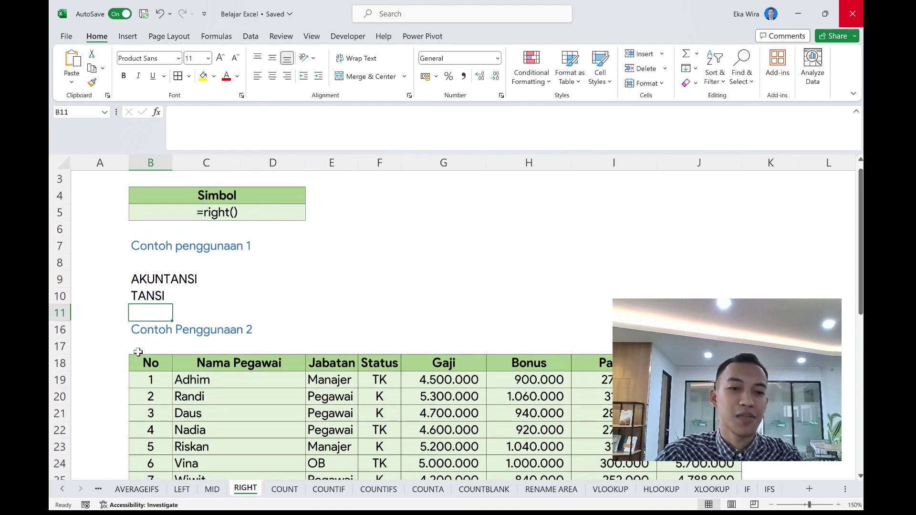
pyautogui.scroll(-4, 138, 352)
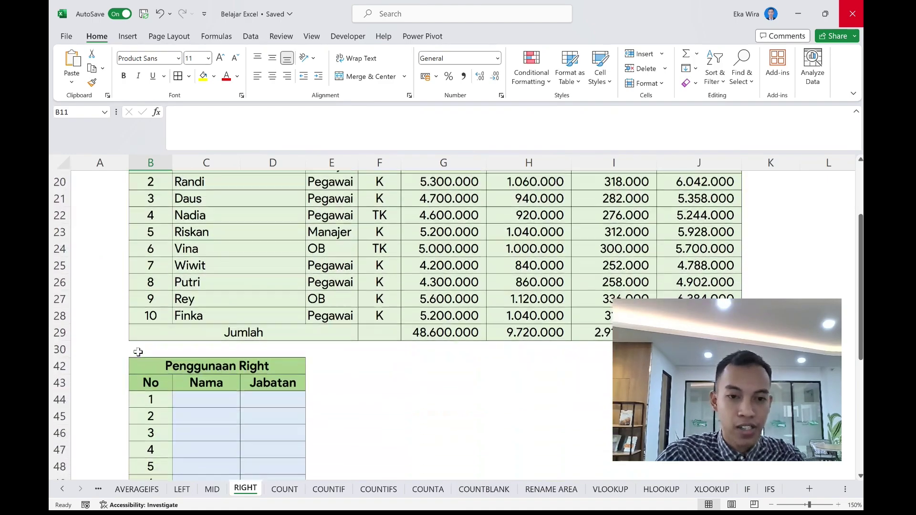
pyautogui.scroll(3, 138, 352)
pyautogui.scroll(-3, 138, 352)
pyautogui.scroll(3, 138, 352)
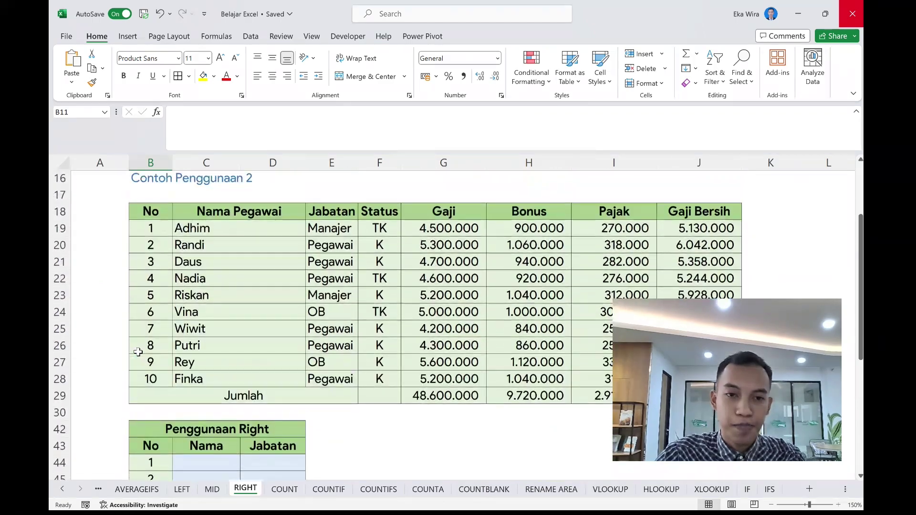
pyautogui.scroll(-3, 138, 352)
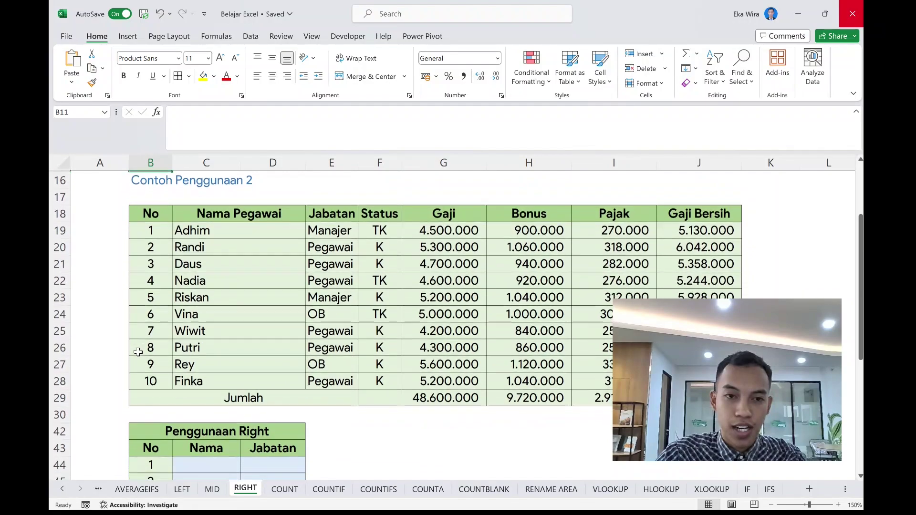
pyautogui.scroll(5, 205, 384)
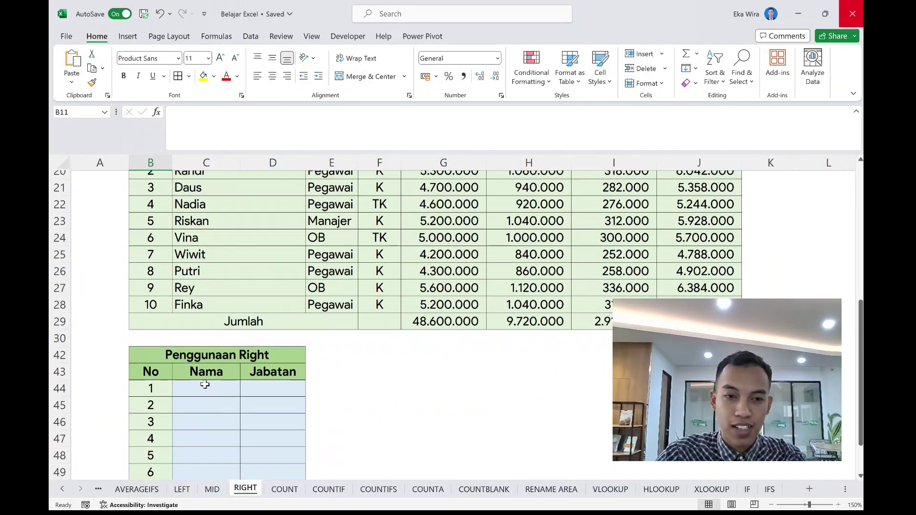
pyautogui.scroll(-3, 205, 384)
pyautogui.scroll(4, 205, 384)
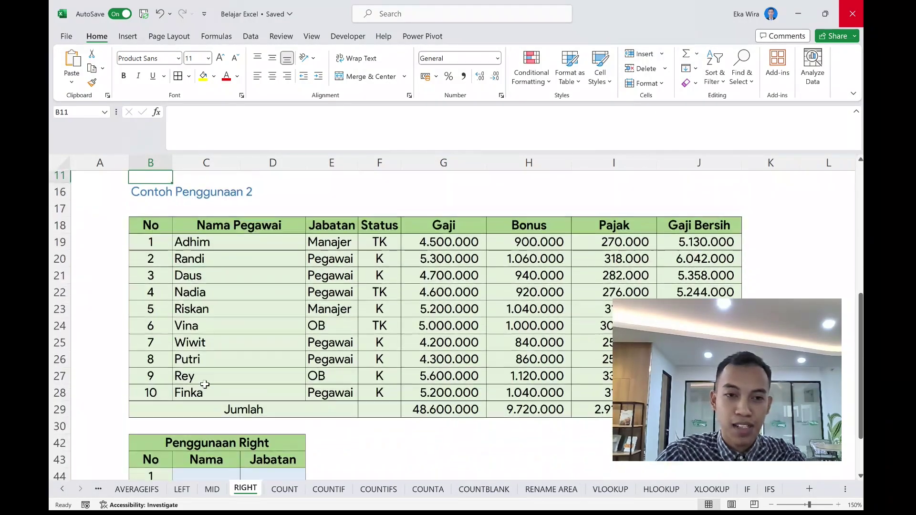
pyautogui.scroll(-3, 205, 384)
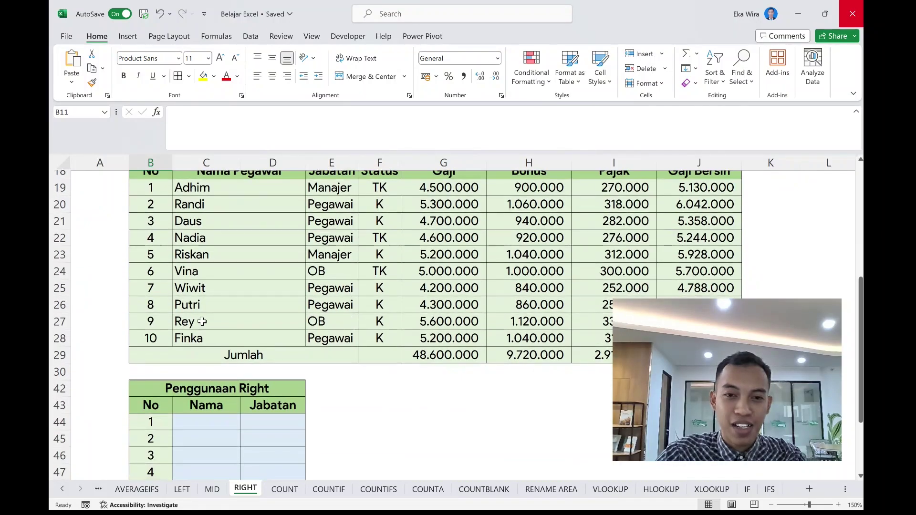
pyautogui.scroll(1, 283, 288)
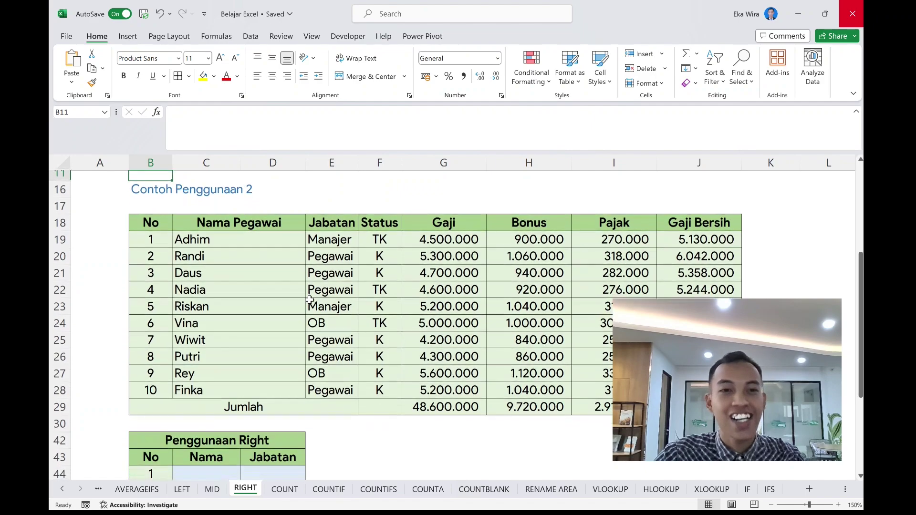
# - Enter =RIGHT(C19;2) in C44 of the Penggunaan Right table to extract the last two letters of the first employee's name
pyautogui.scroll(-1, 253, 389)
pyautogui.click(226, 440)
pyautogui.write('=')
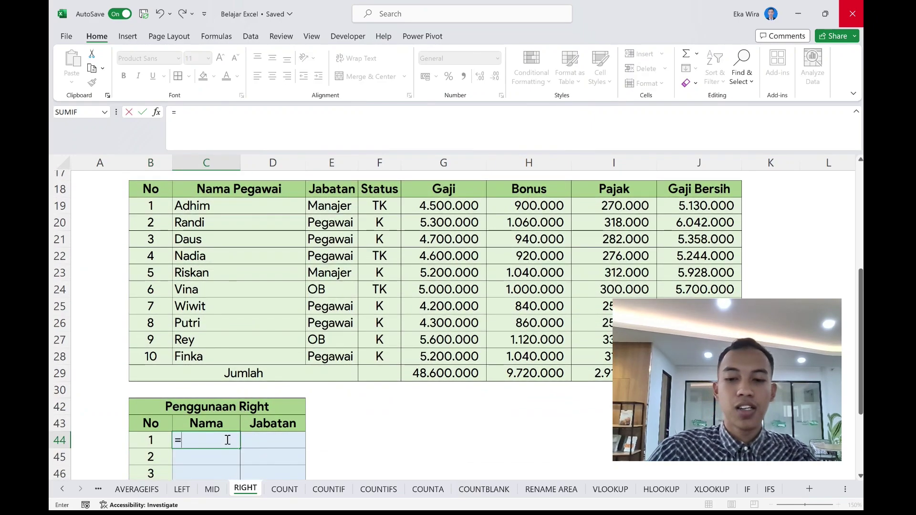
pyautogui.write('right')
pyautogui.press('Tab')
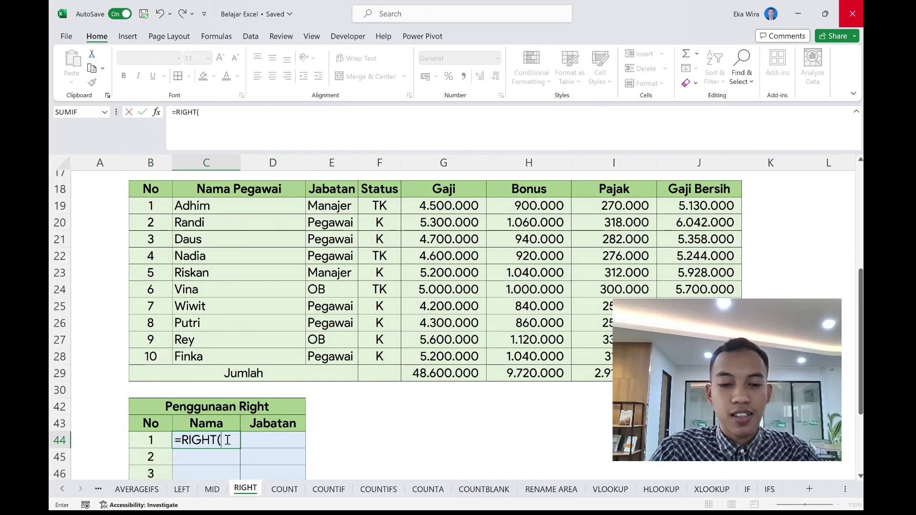
pyautogui.click(250, 202)
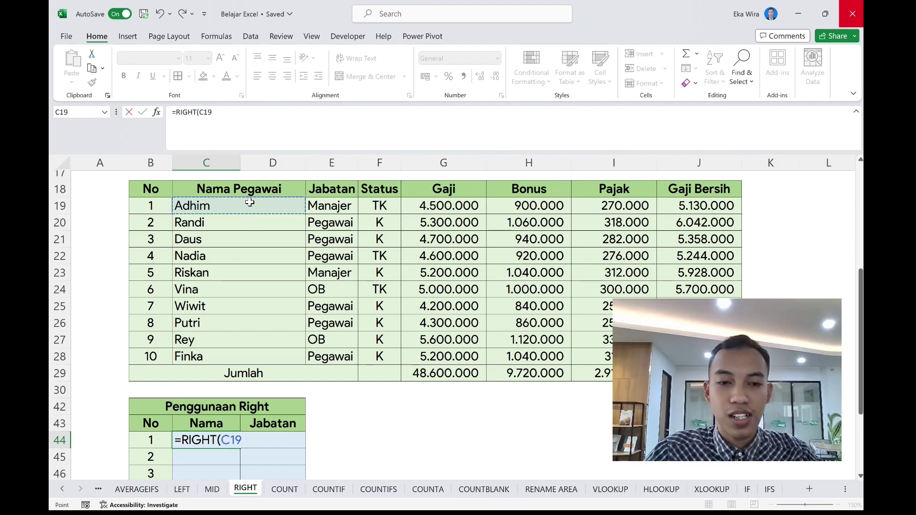
pyautogui.write(';2')
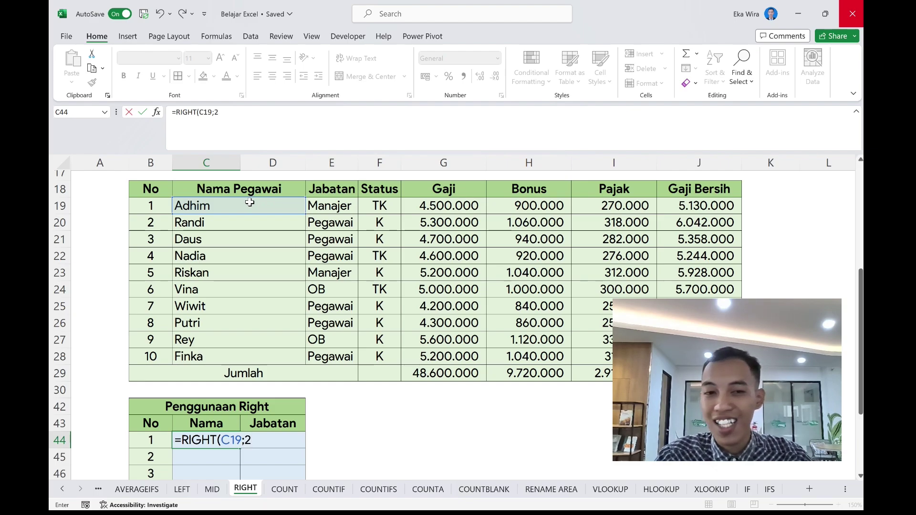
pyautogui.write(')')
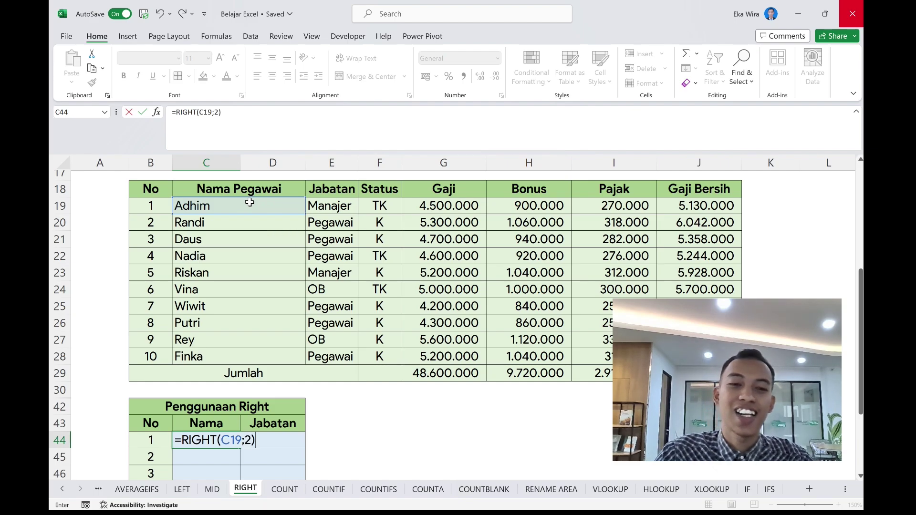
pyautogui.press('Return')
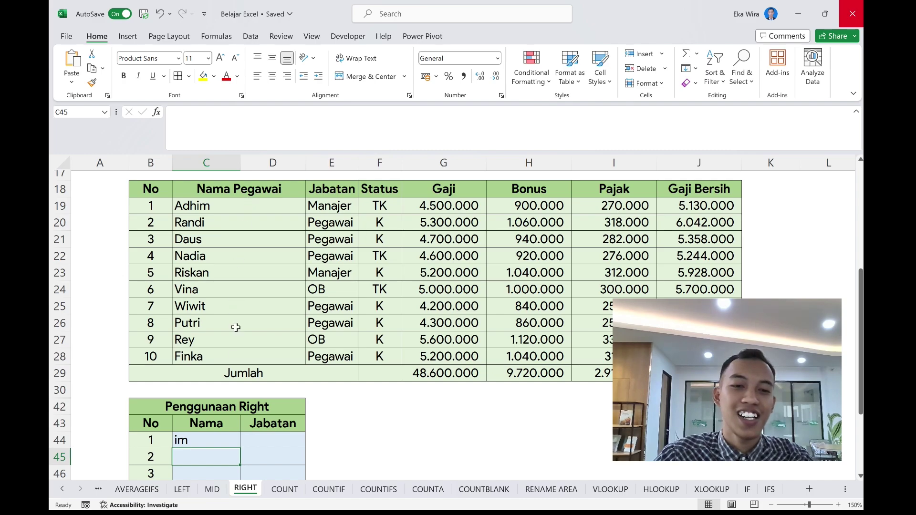
# - Fill the RIGHT formula from C44 down the Nama column to row 53
pyautogui.click(197, 439)
pyautogui.scroll(-1, 205, 363)
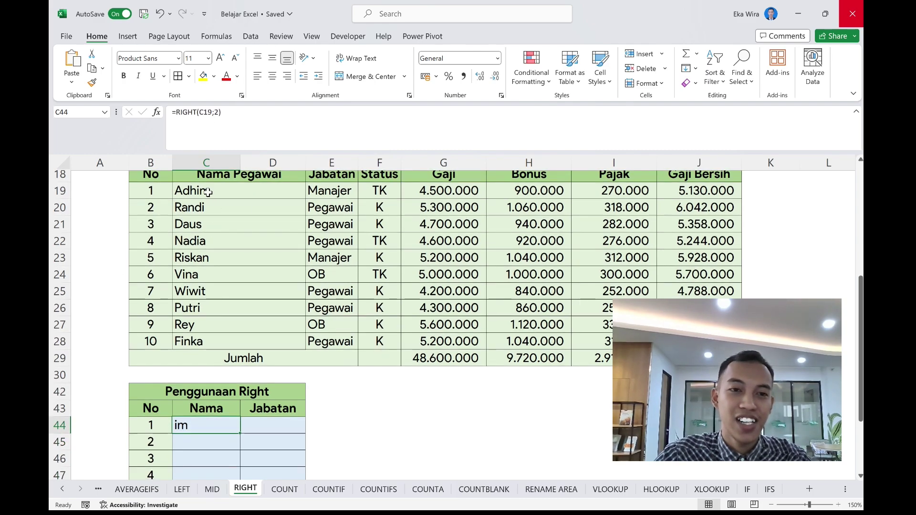
pyautogui.moveTo(240, 433); pyautogui.dragTo(234, 470)
pyautogui.scroll(3, 293, 369)
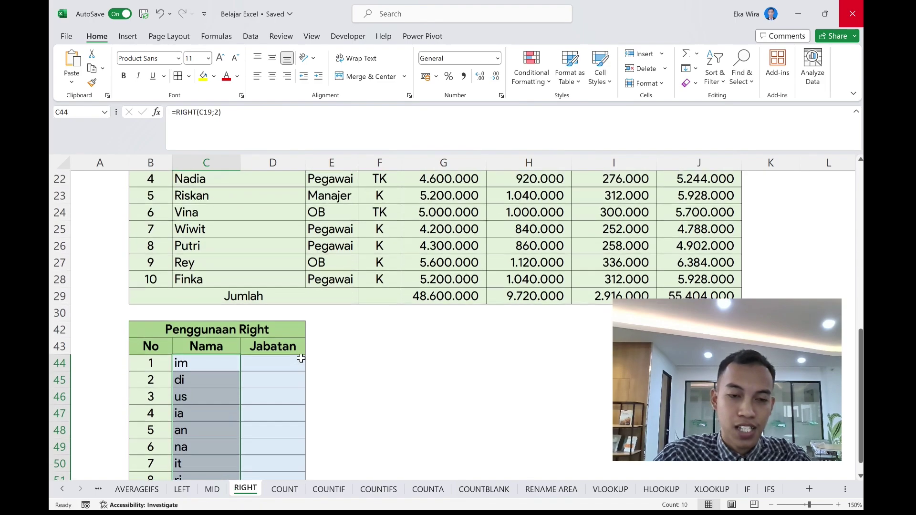
# - Enter =RIGHT(E19;2) in D44 to extract the last two letters of the first employee's Jabatan
pyautogui.click(286, 363)
pyautogui.scroll(3, 284, 364)
pyautogui.scroll(2, 282, 364)
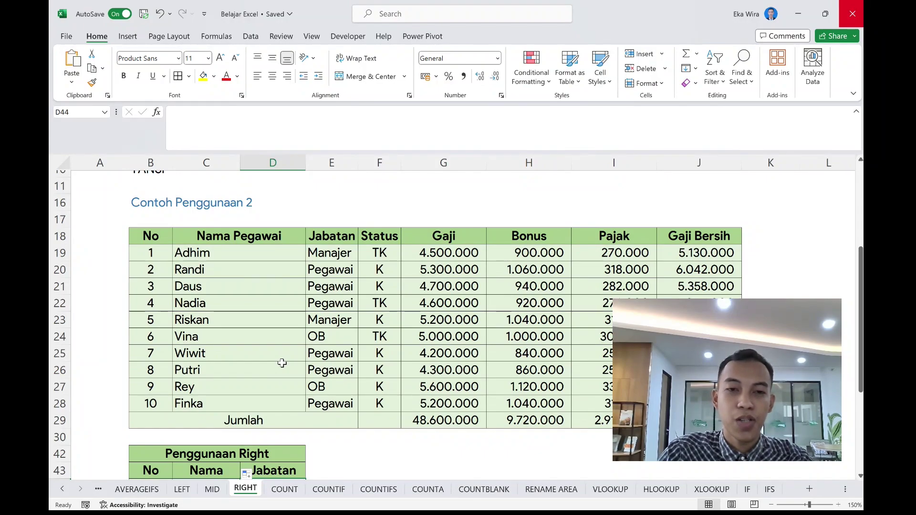
pyautogui.write('=ri')
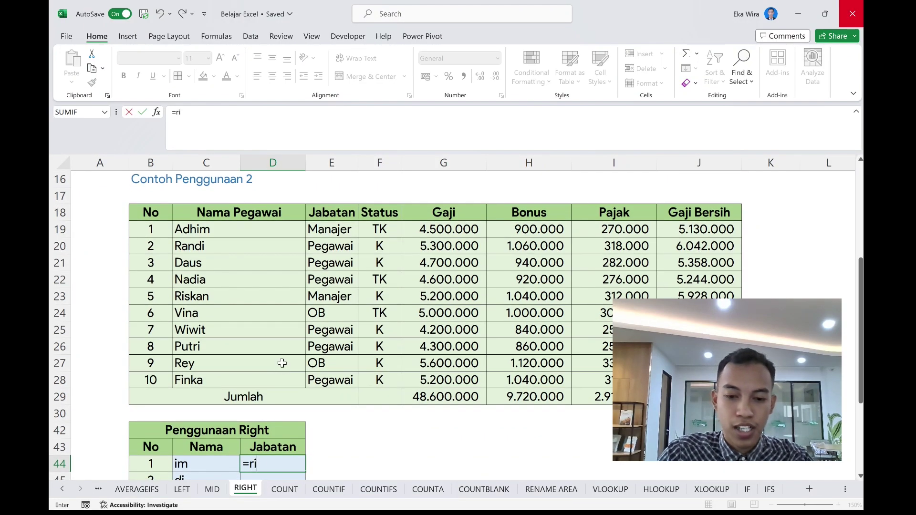
pyautogui.write('gh')
pyautogui.press('Tab')
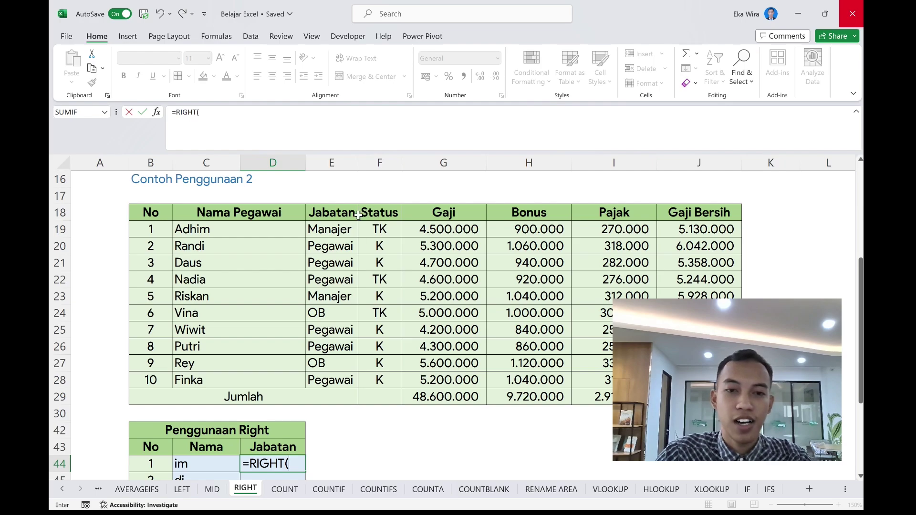
pyautogui.click(340, 234)
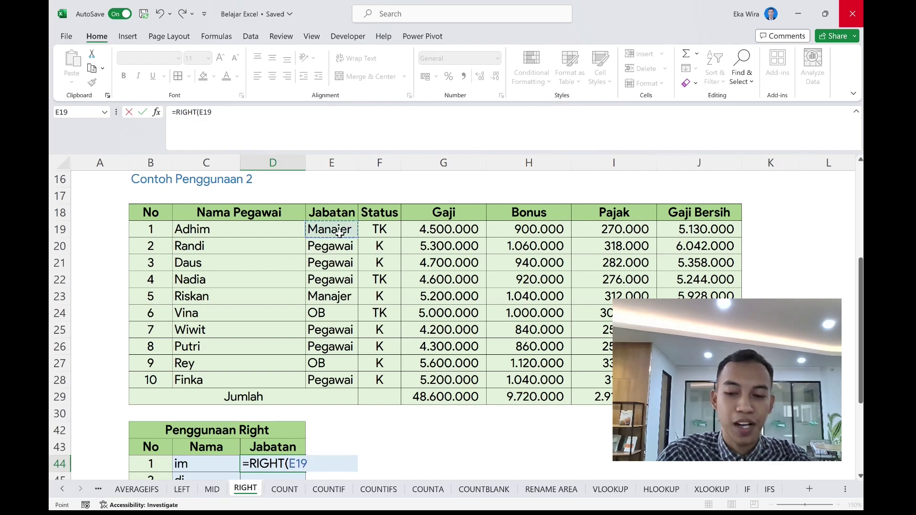
pyautogui.write(';')
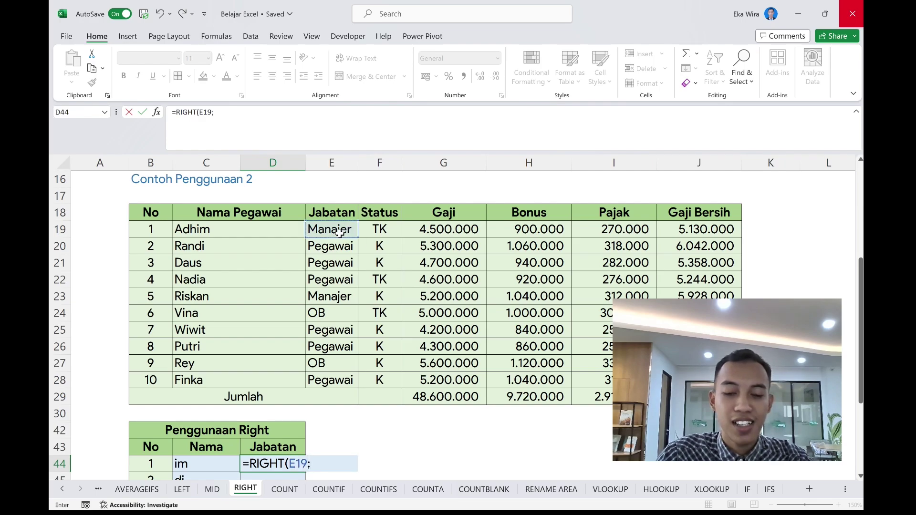
pyautogui.write('2')
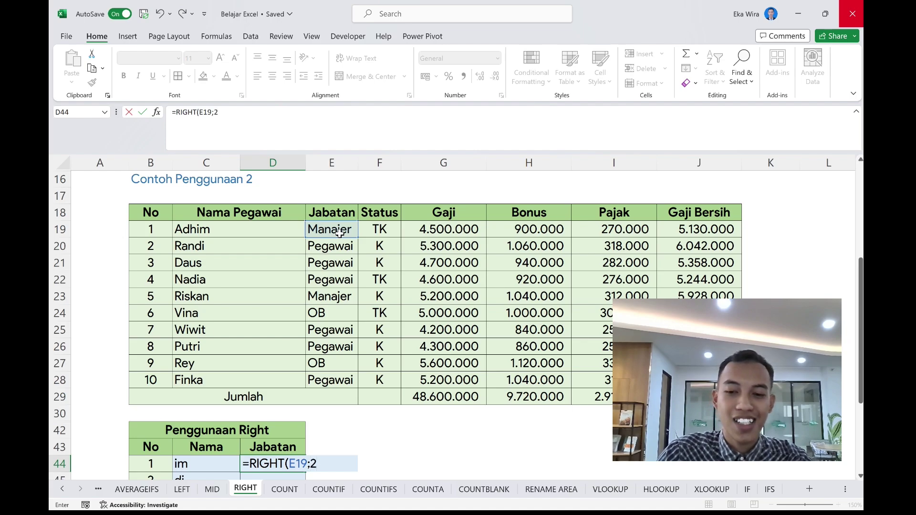
pyautogui.write(')')
pyautogui.press('Return')
pyautogui.scroll(-2, 285, 393)
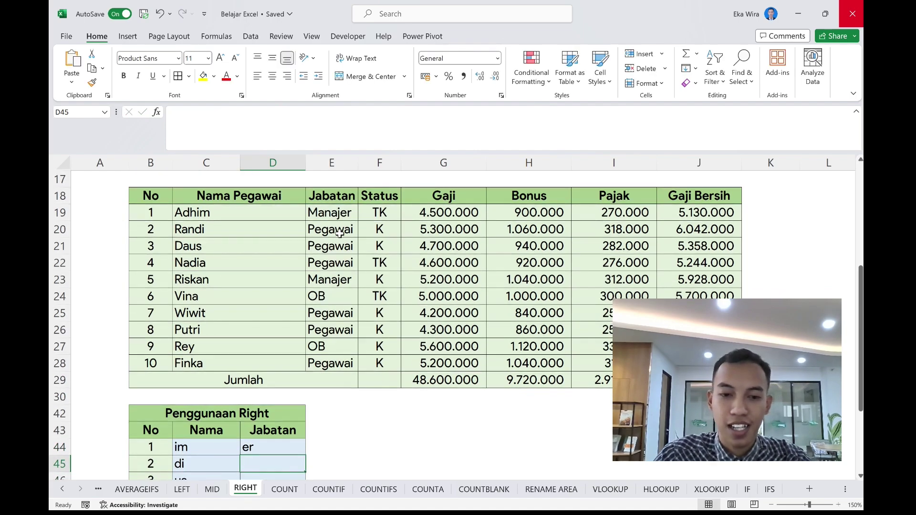
# - Fill the RIGHT formula from D44 down the Jabatan column to row 53 of the Penggunaan Right table
pyautogui.click(285, 381)
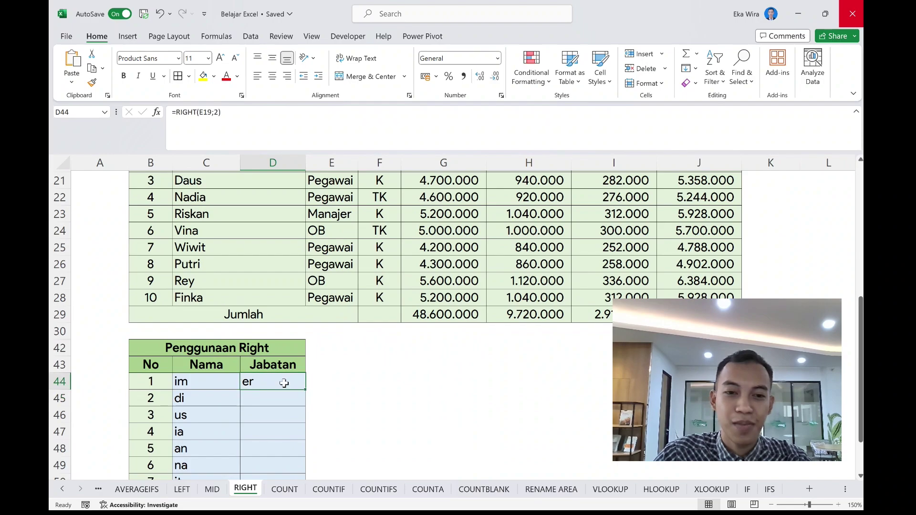
pyautogui.moveTo(308, 385); pyautogui.dragTo(284, 378)
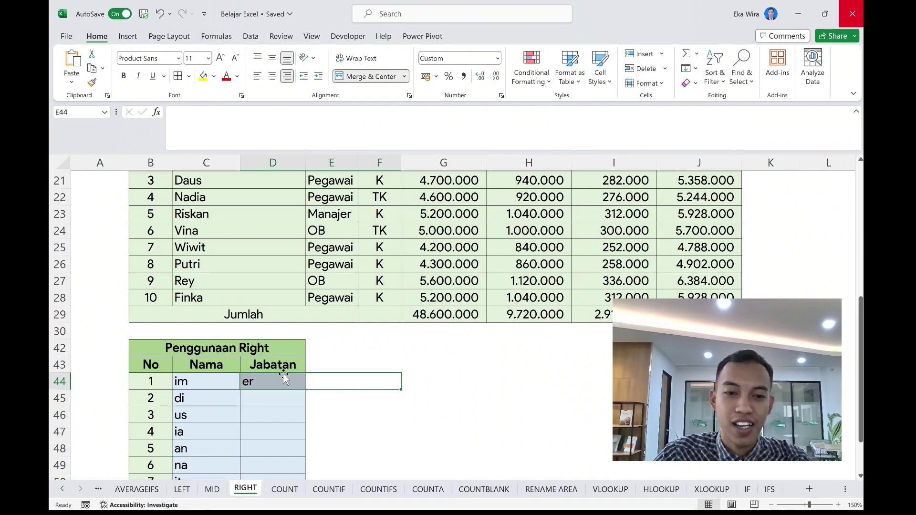
pyautogui.click(300, 387)
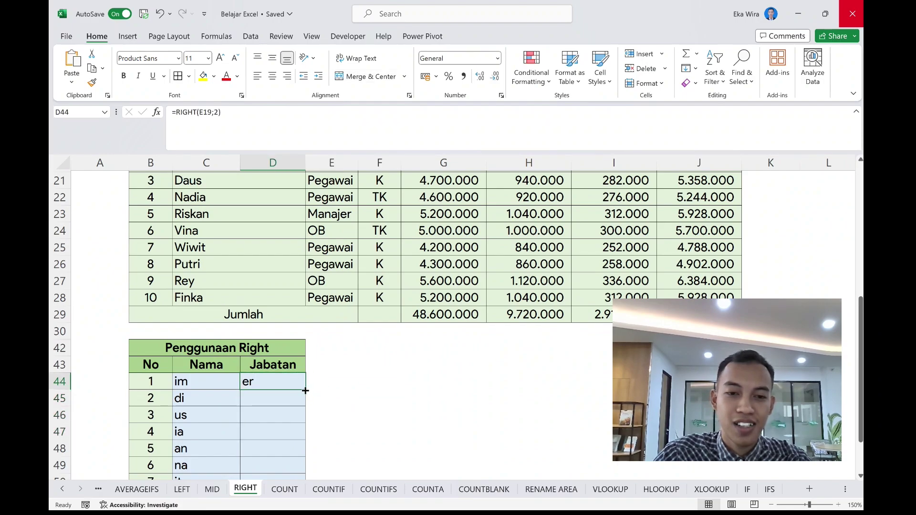
pyautogui.moveTo(303, 392); pyautogui.dragTo(301, 472)
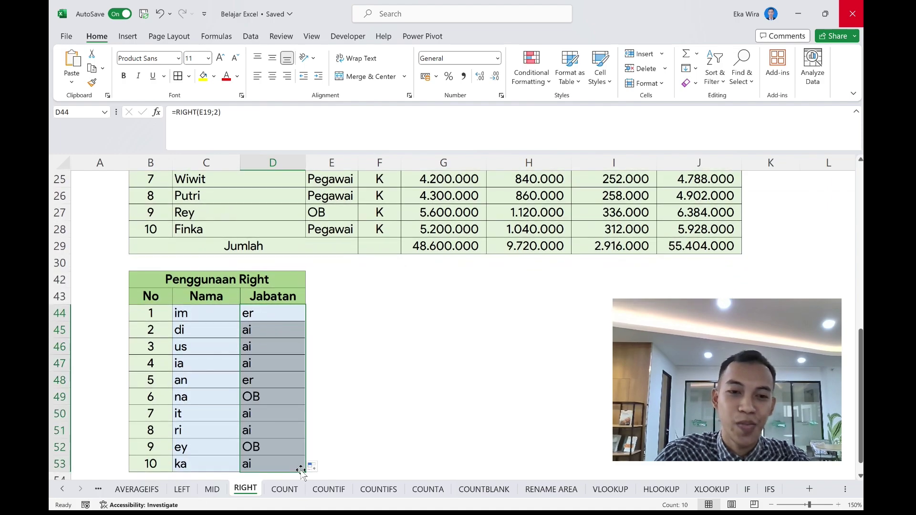
pyautogui.click(348, 402)
# - On the COUNT sheet, enter =COUNT(C10:C14) in C15 to count the numeric entries in the Nilai column
pyautogui.scroll(8, 348, 402)
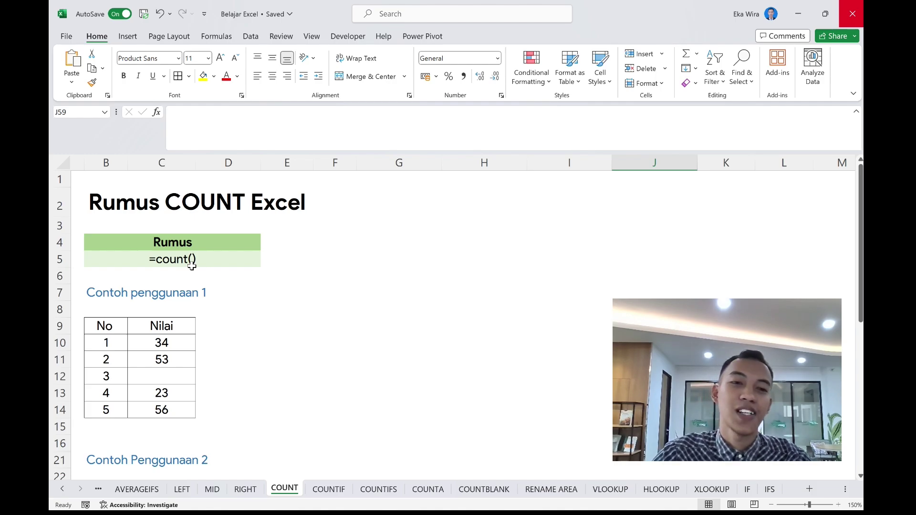
pyautogui.scroll(-1, 222, 311)
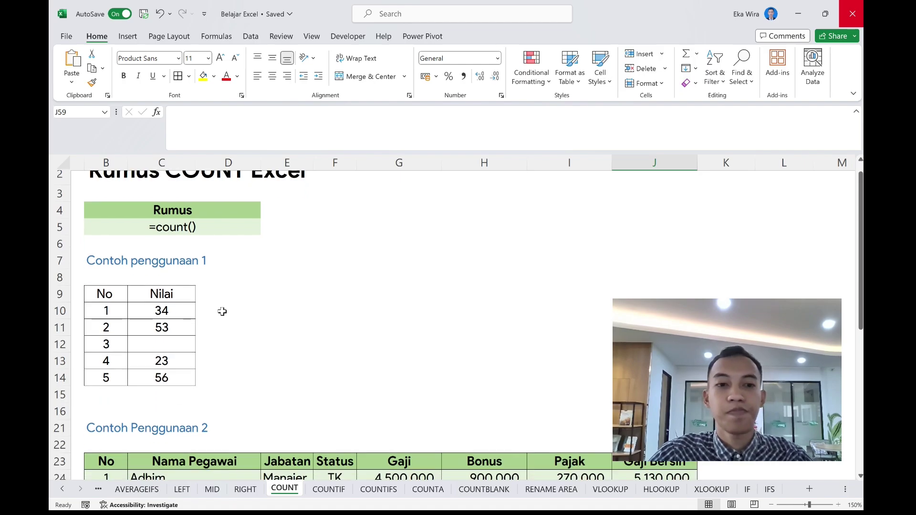
pyautogui.scroll(-1, 222, 311)
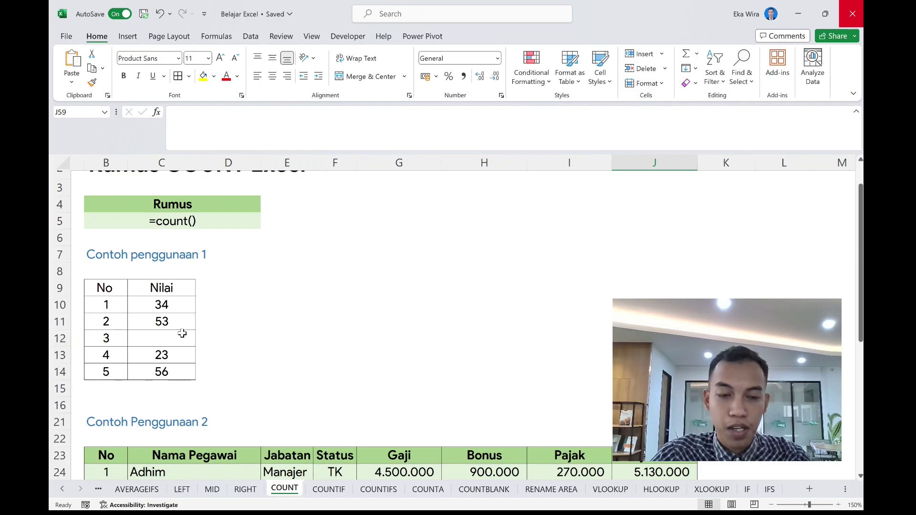
pyautogui.click(185, 386)
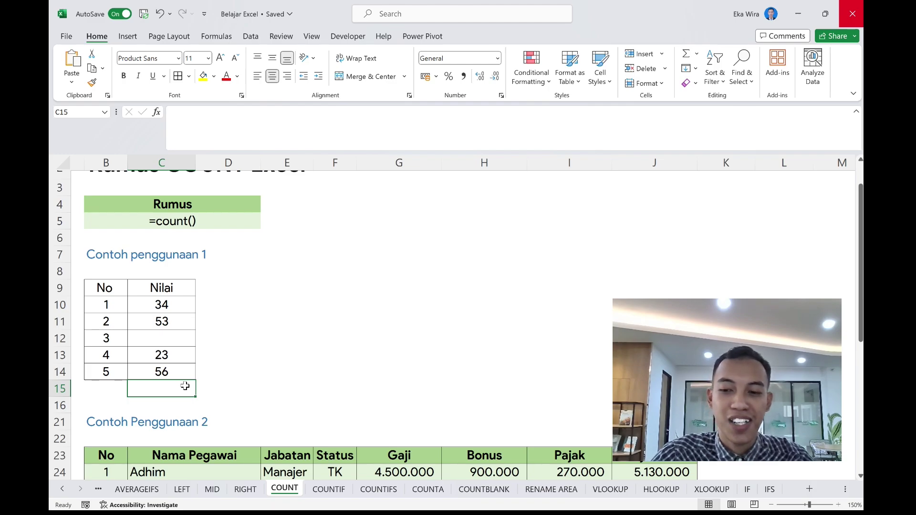
pyautogui.write('=coun')
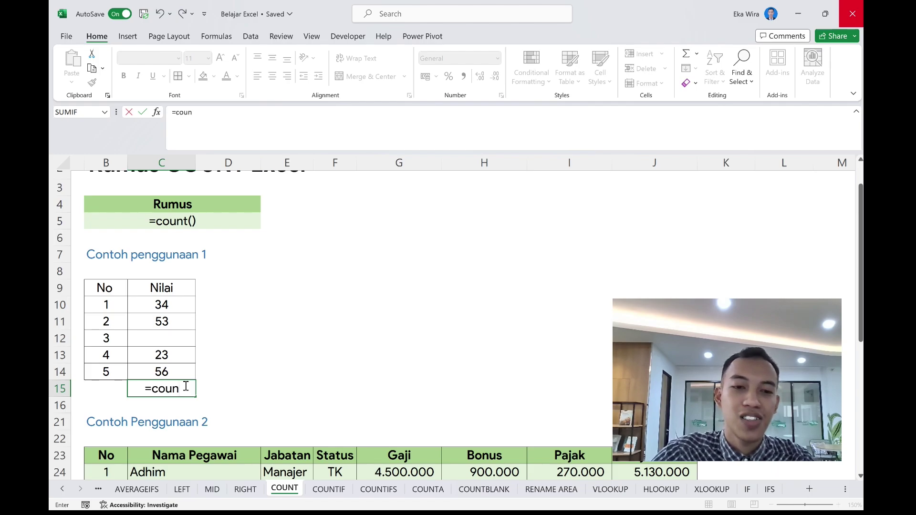
pyautogui.press('Tab')
pyautogui.moveTo(185, 309); pyautogui.dragTo(182, 369)
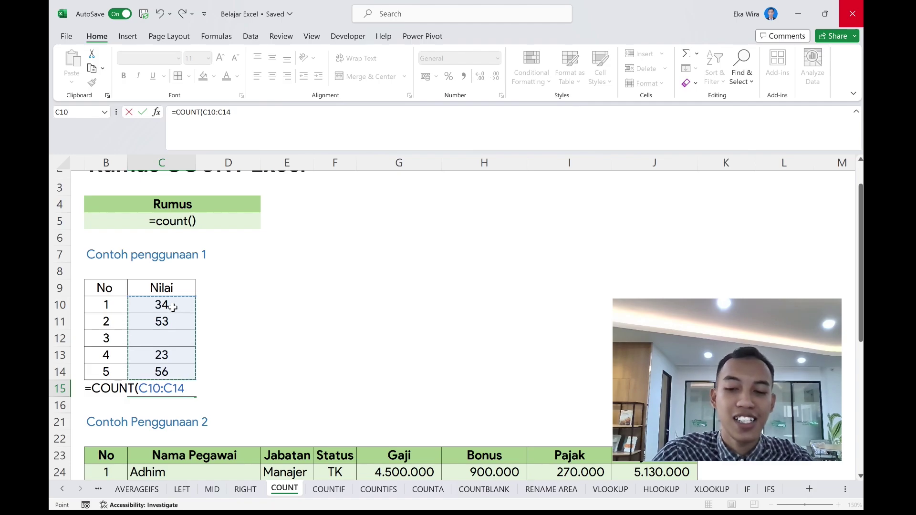
pyautogui.press('Return')
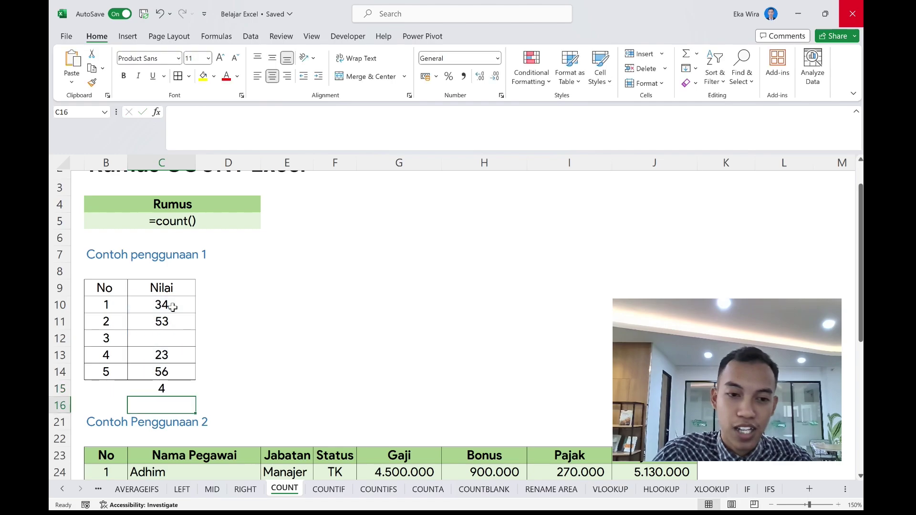
# - Review the COUNT formula in C15 below the Nilai column
pyautogui.click(158, 388)
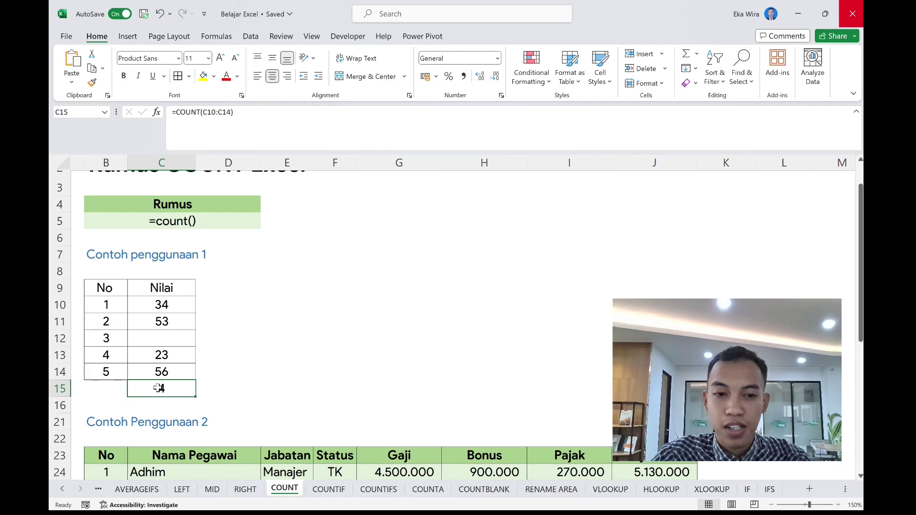
pyautogui.click(220, 355)
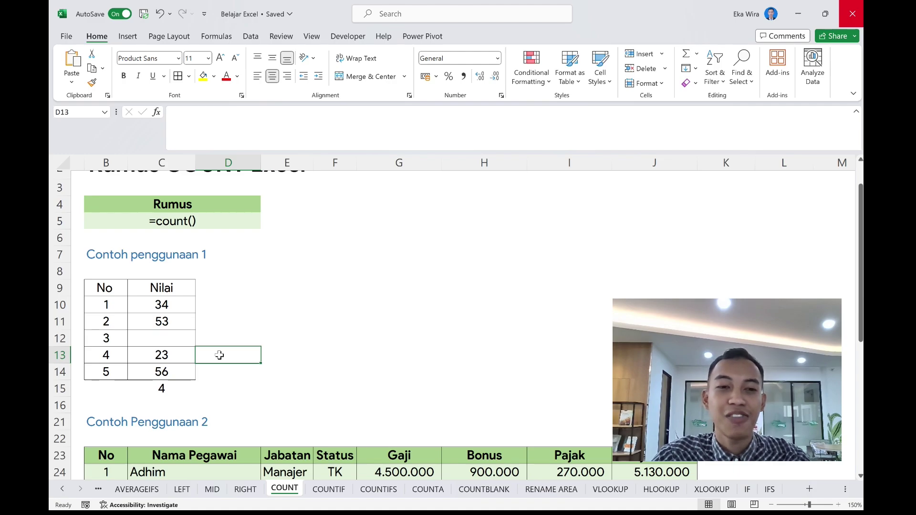
pyautogui.scroll(-1, 219, 355)
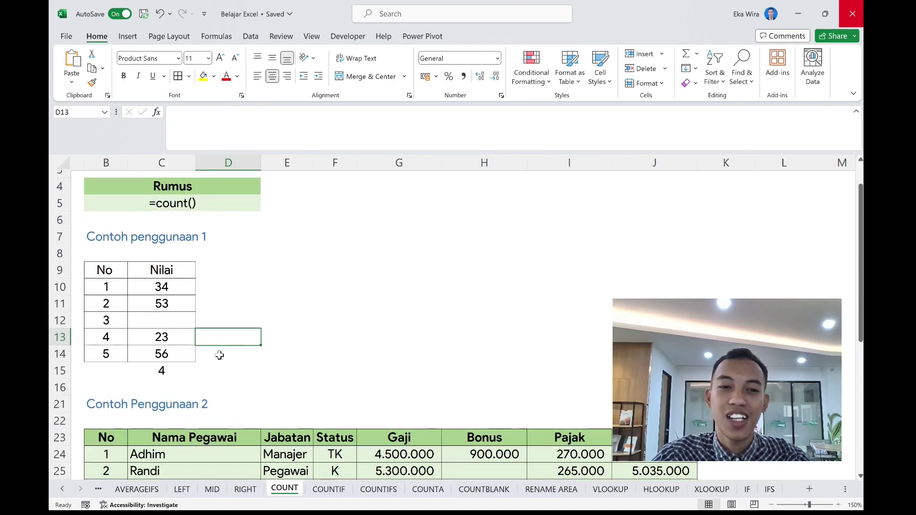
pyautogui.click(168, 376)
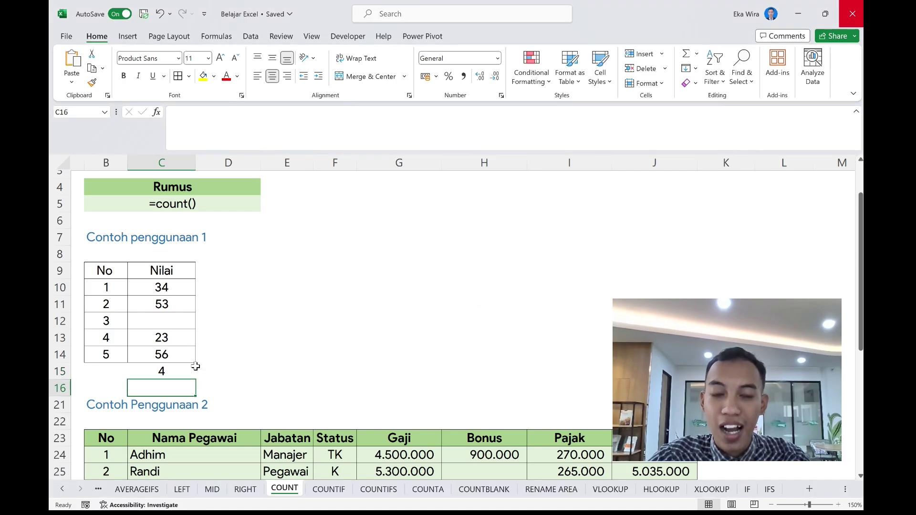
pyautogui.click(195, 367)
pyautogui.press('F2')
pyautogui.press('Return')
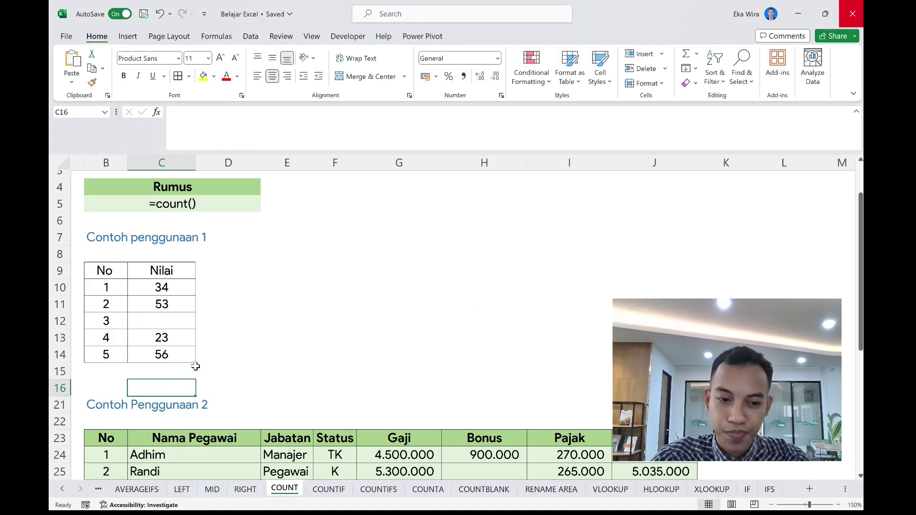
# - Examine the employee table under Contoh Penggunaan 2 and the answer cells G59:G61 of the Penggunaan Count table
pyautogui.scroll(-4, 195, 365)
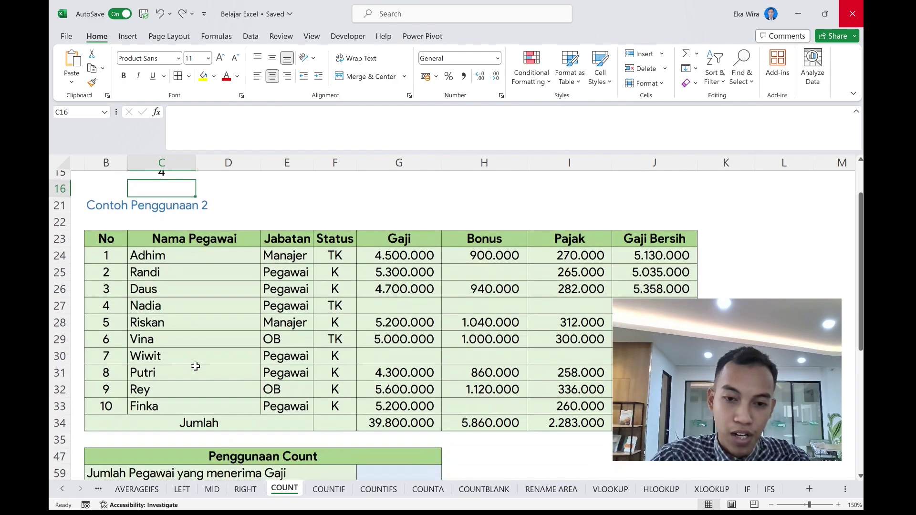
pyautogui.scroll(-2, 196, 366)
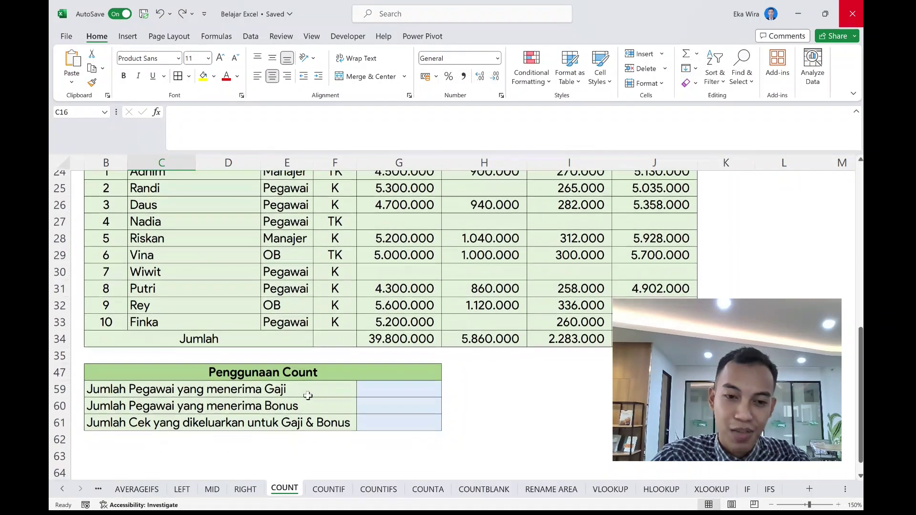
pyautogui.scroll(1, 308, 395)
pyautogui.click(383, 417)
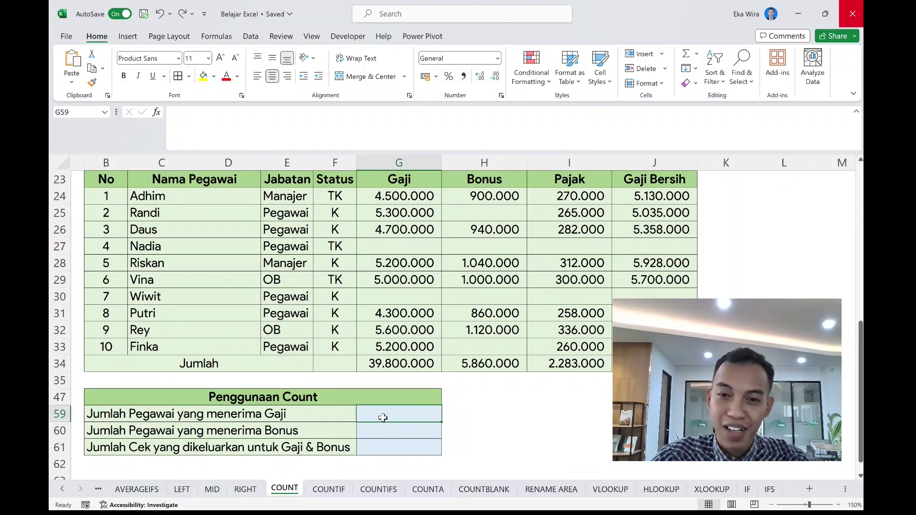
pyautogui.scroll(-1, 383, 418)
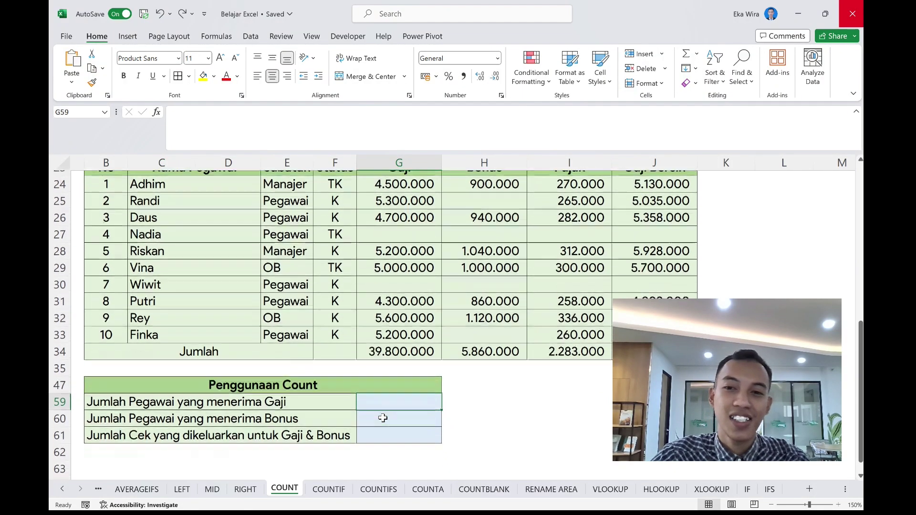
pyautogui.scroll(1, 382, 417)
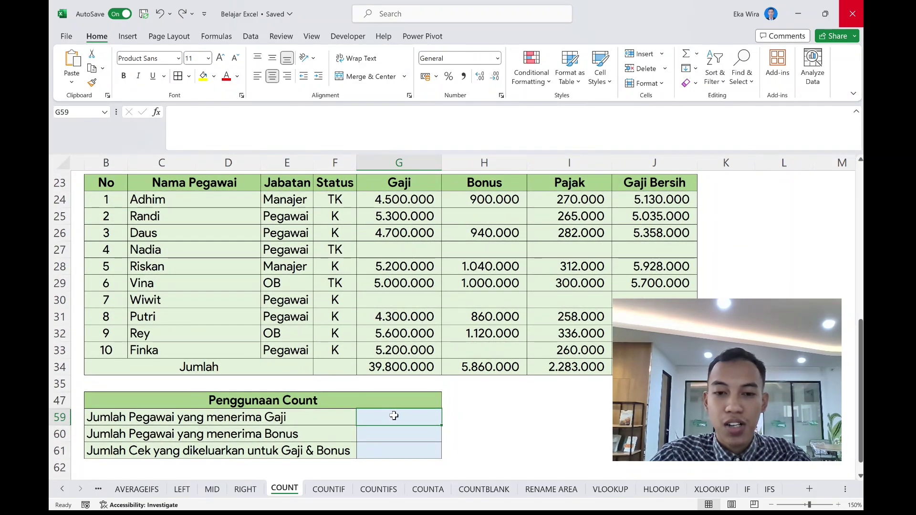
pyautogui.moveTo(394, 416); pyautogui.dragTo(395, 449)
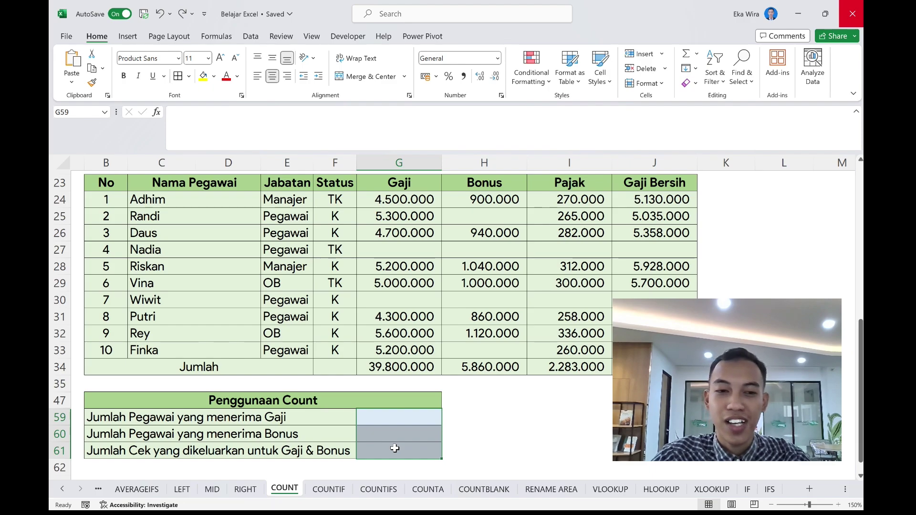
pyautogui.scroll(1, 383, 433)
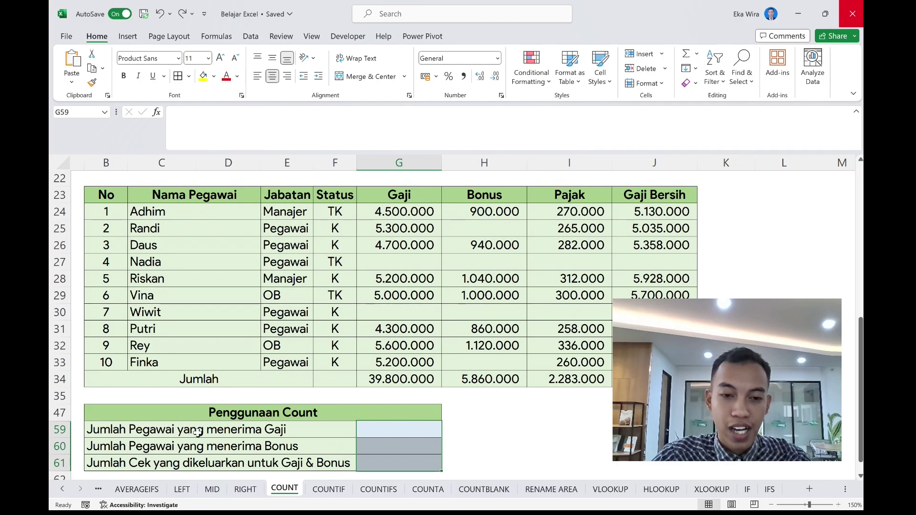
# - Enter =COUNT(G24:G33) in G59 to count the employees who receive Gaji
pyautogui.click(367, 432)
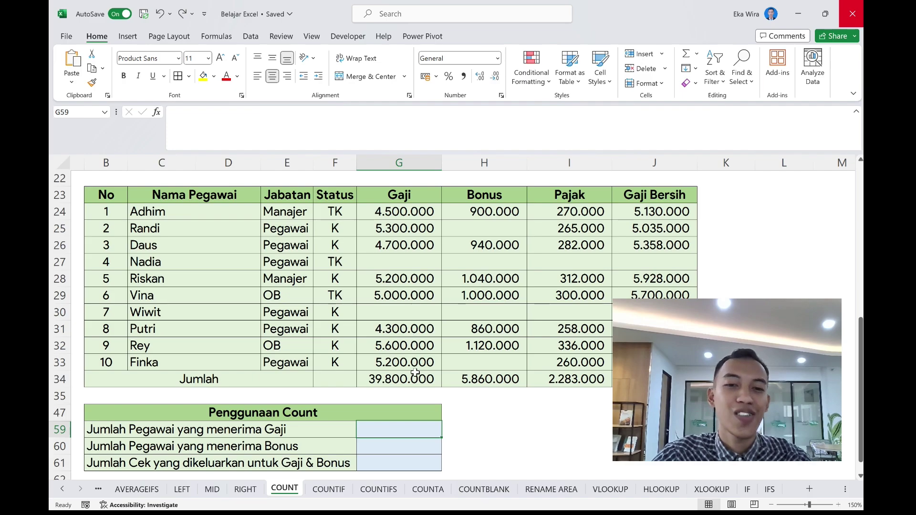
pyautogui.write('=')
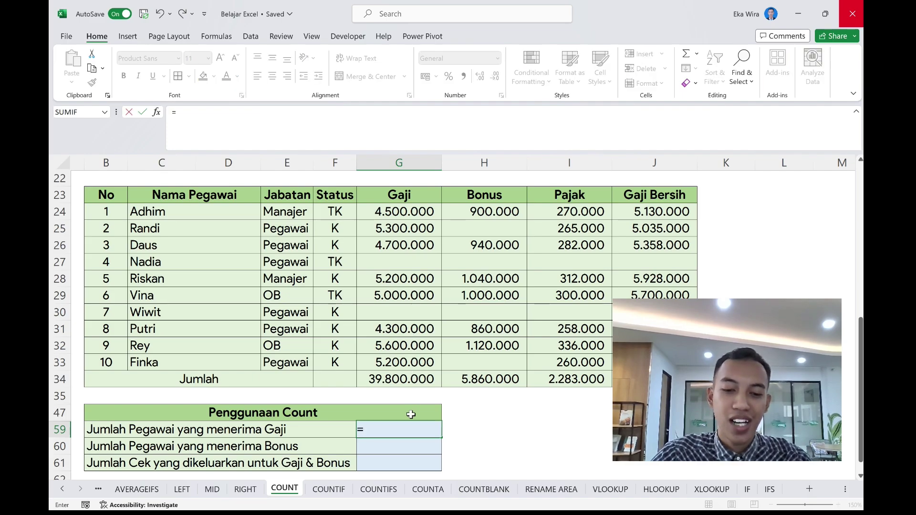
pyautogui.write('coun')
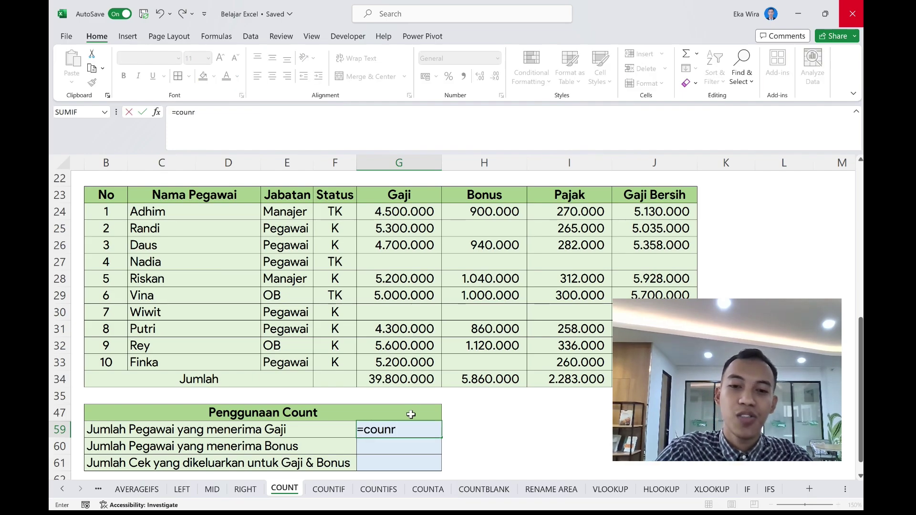
pyautogui.write('t')
pyautogui.press('Tab')
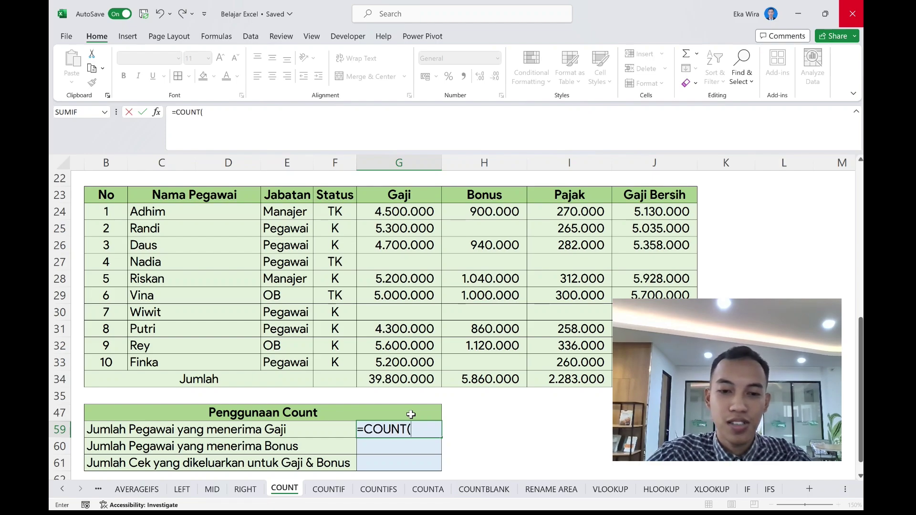
pyautogui.moveTo(423, 210); pyautogui.dragTo(415, 364)
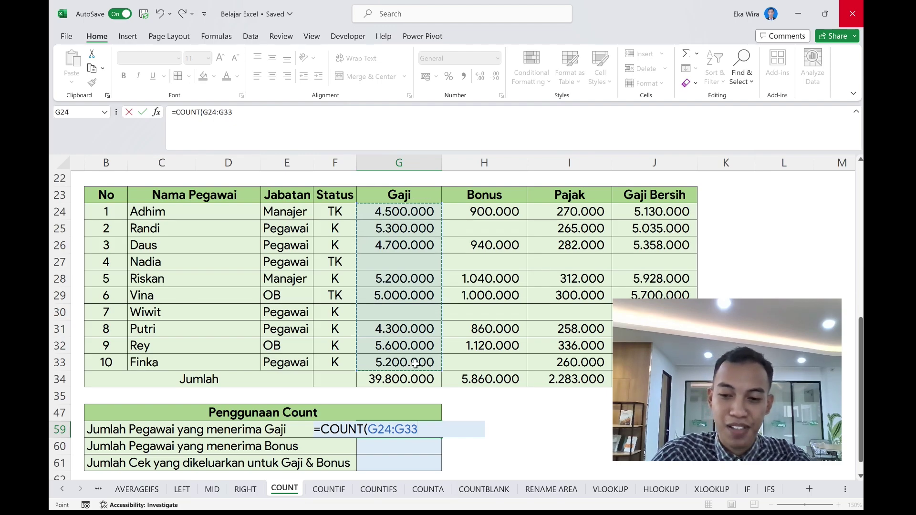
pyautogui.write(')')
pyautogui.press('Return')
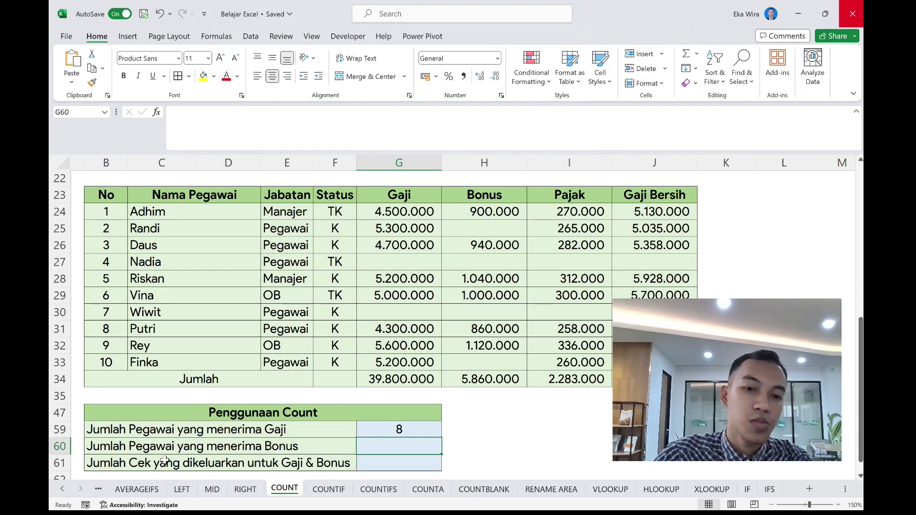
# - Enter =COUNT(H24:H33) in G60 to count the employees who receive Bonus
pyautogui.click(152, 434)
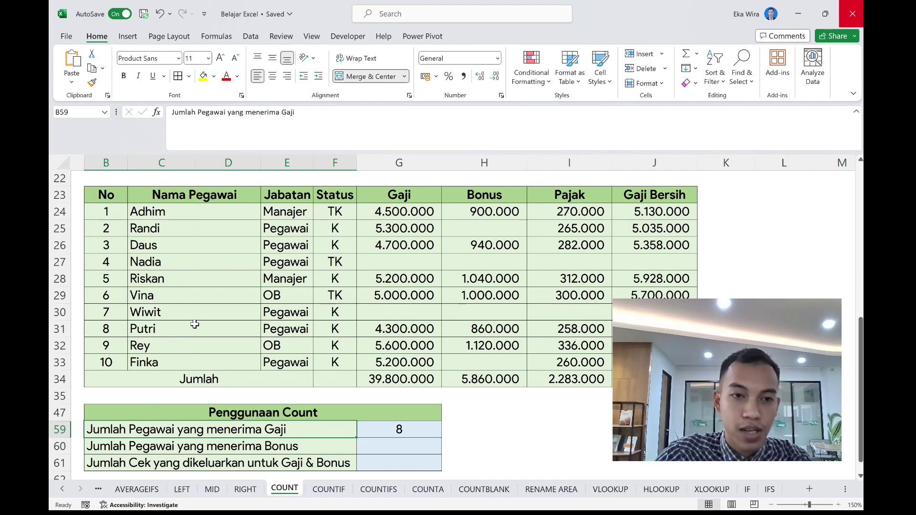
pyautogui.click(241, 445)
pyautogui.click(386, 440)
pyautogui.write('=')
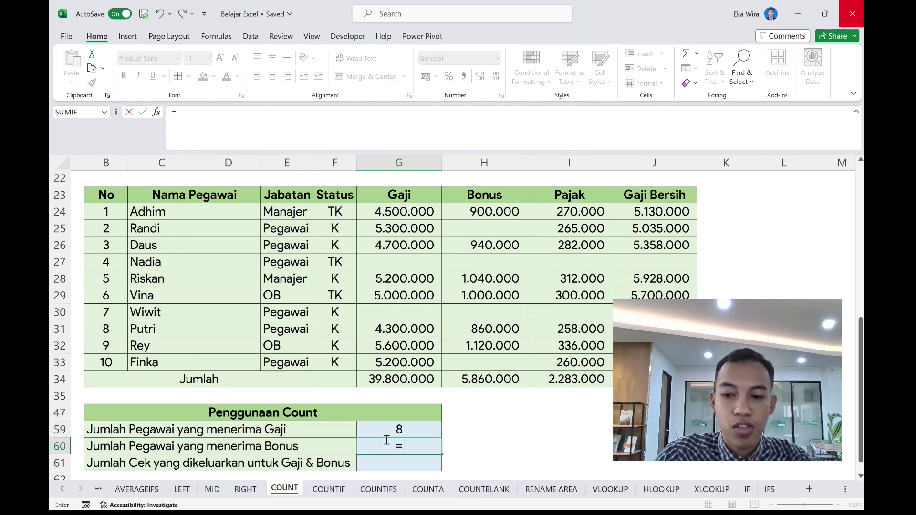
pyautogui.write('count')
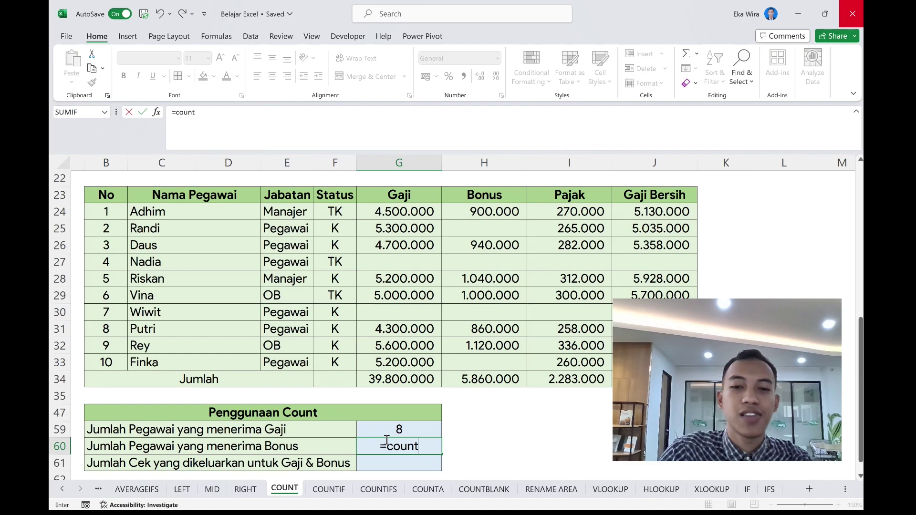
pyautogui.press('Tab')
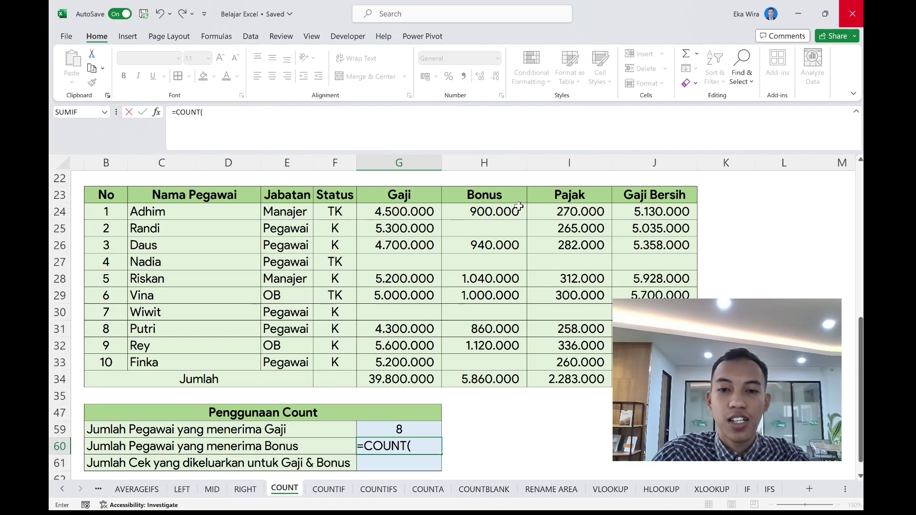
pyautogui.moveTo(519, 207); pyautogui.dragTo(497, 360)
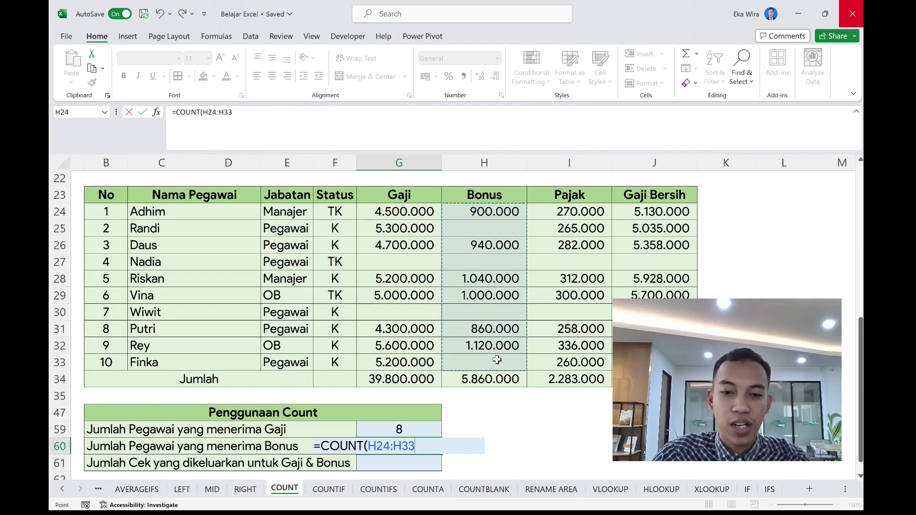
pyautogui.write(')')
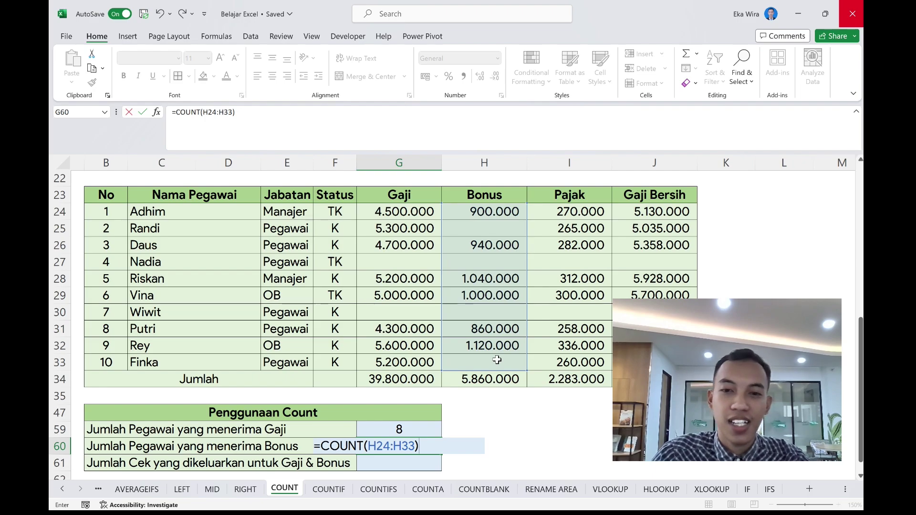
pyautogui.press('Return')
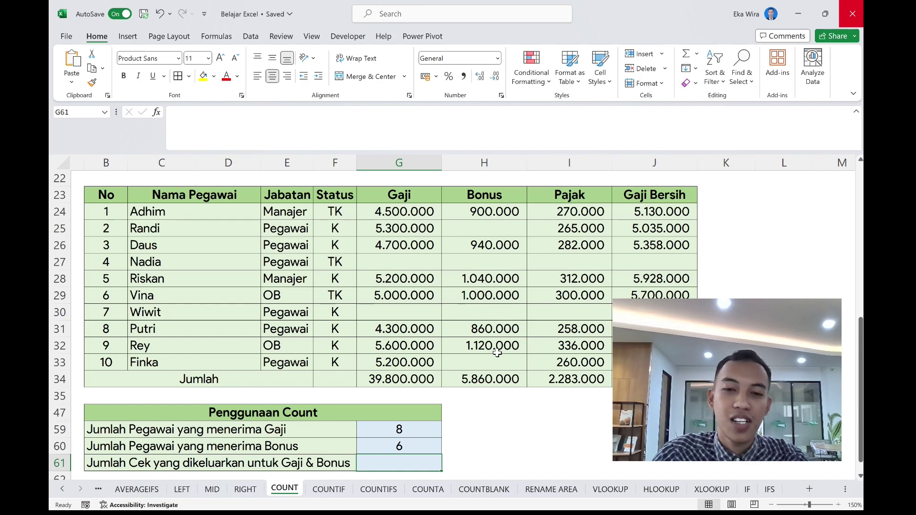
# - Enter =COUNT(G24:H33) in G61 to count the checks issued for Gaji & Bonus
pyautogui.scroll(-1, 497, 351)
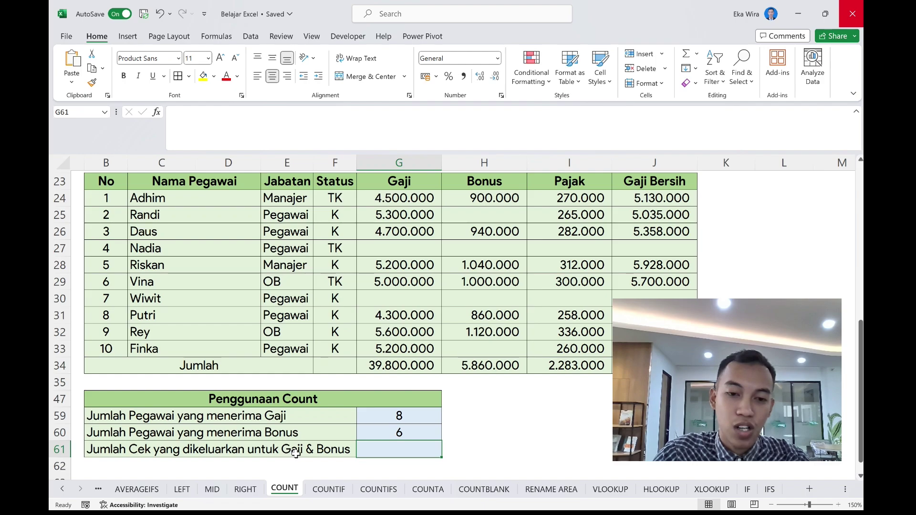
pyautogui.scroll(1, 391, 450)
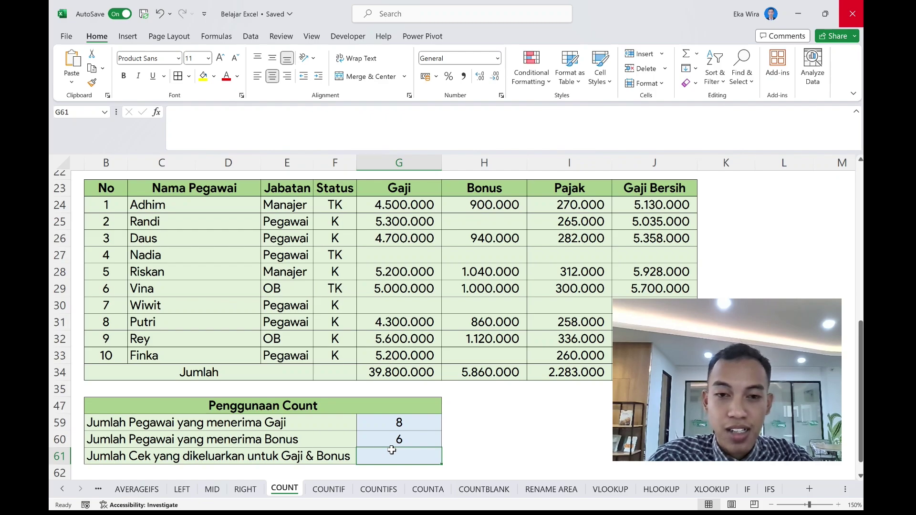
pyautogui.moveTo(432, 198); pyautogui.dragTo(423, 353)
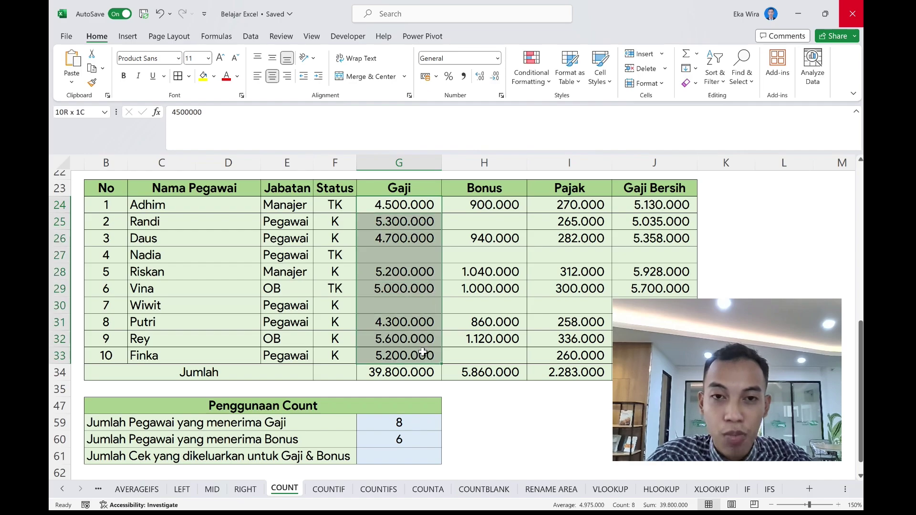
pyautogui.moveTo(423, 205); pyautogui.dragTo(616, 355)
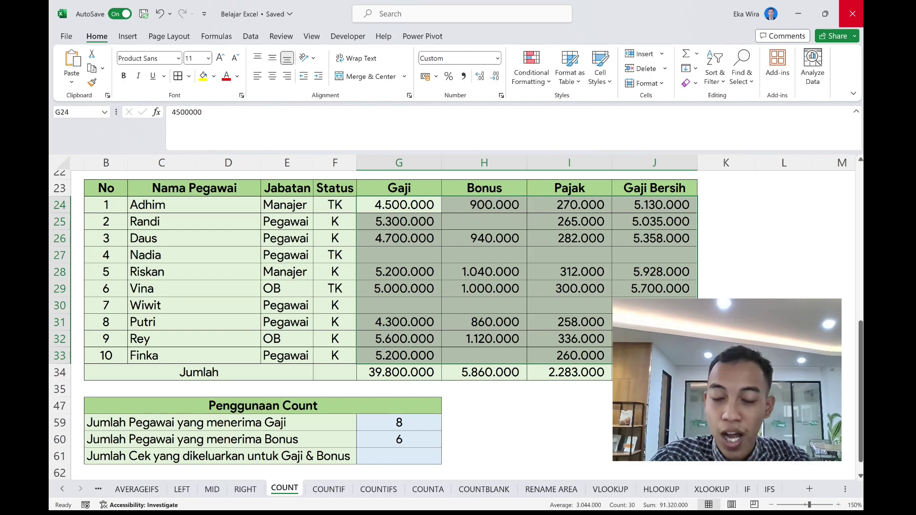
pyautogui.click(437, 450)
pyautogui.write('=')
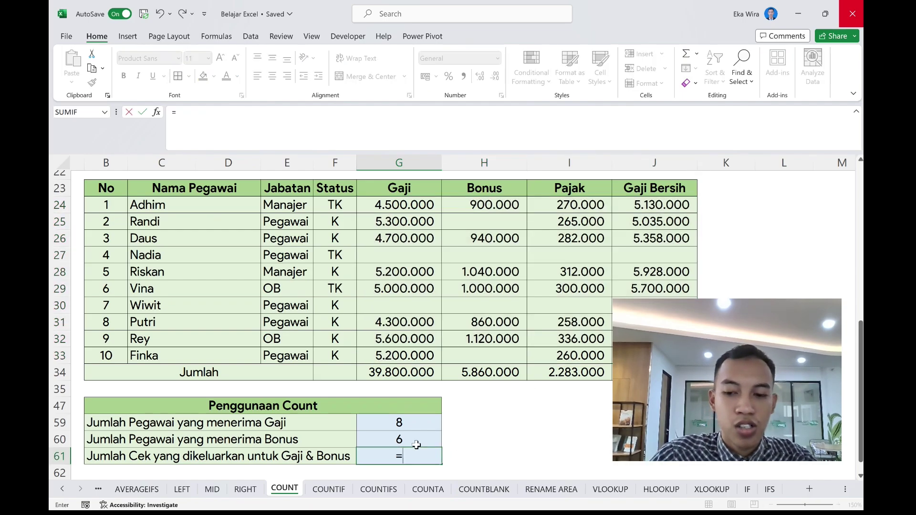
pyautogui.write('count')
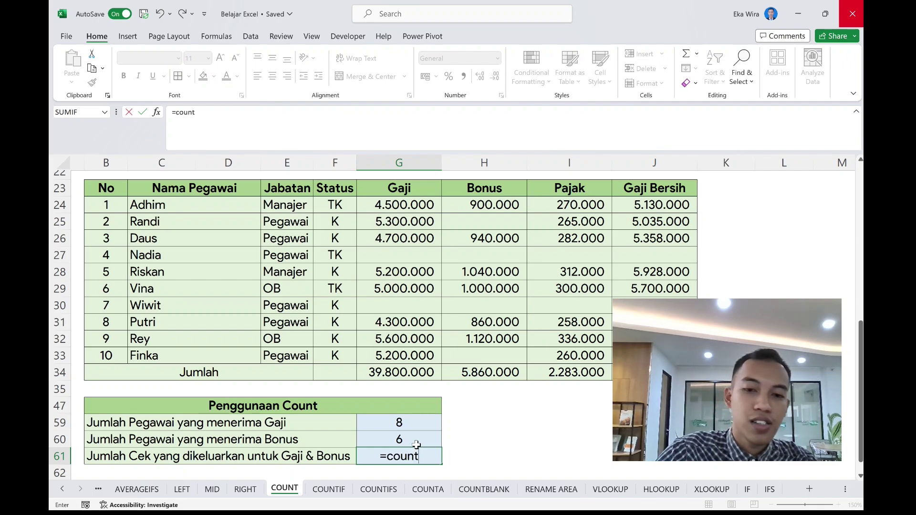
pyautogui.press('Tab')
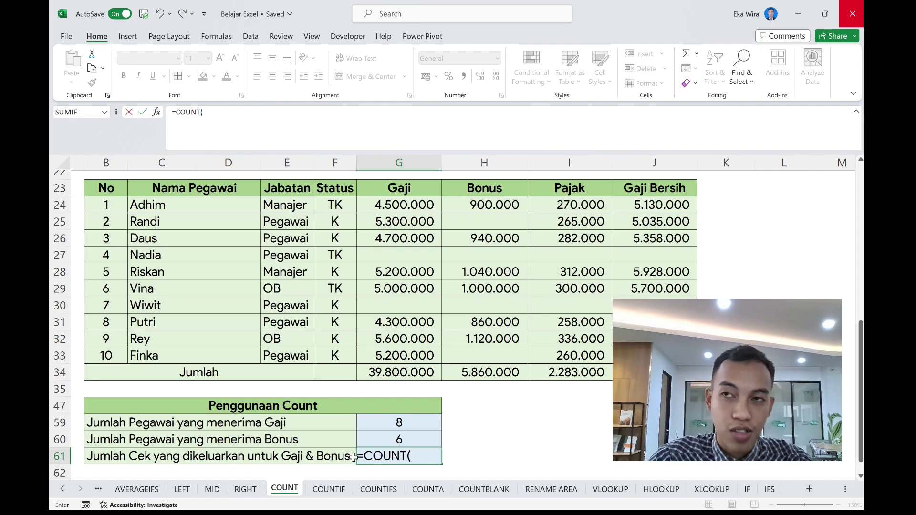
pyautogui.scroll(1, 368, 455)
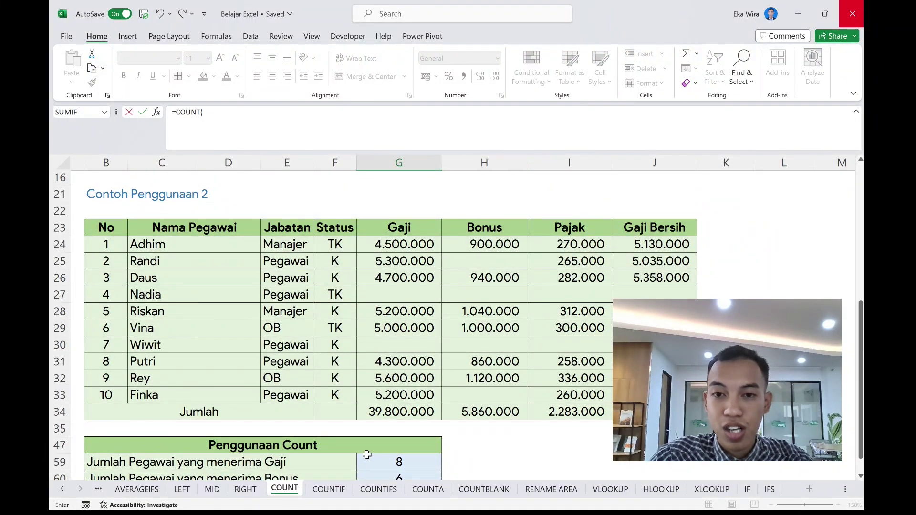
pyautogui.scroll(-1, 367, 454)
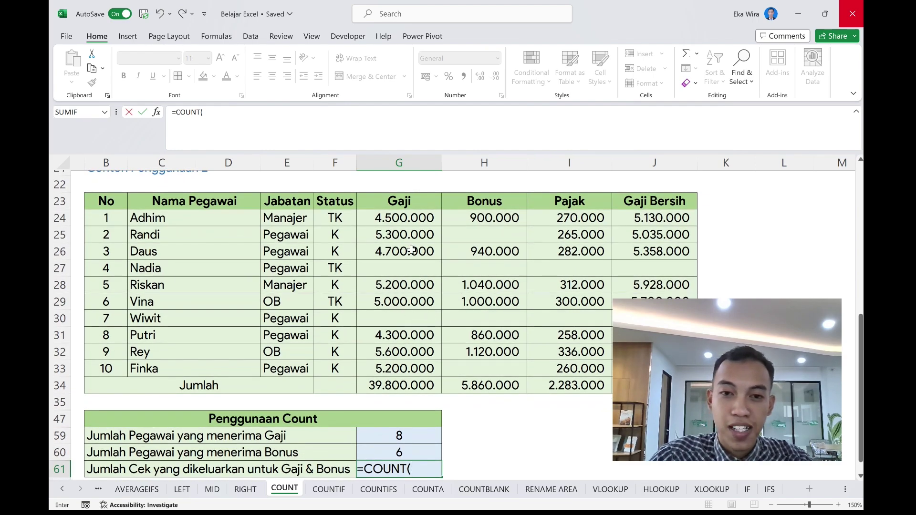
pyautogui.moveTo(418, 215); pyautogui.dragTo(480, 365)
pyautogui.scroll(-1, 479, 366)
pyautogui.scroll(1, 479, 367)
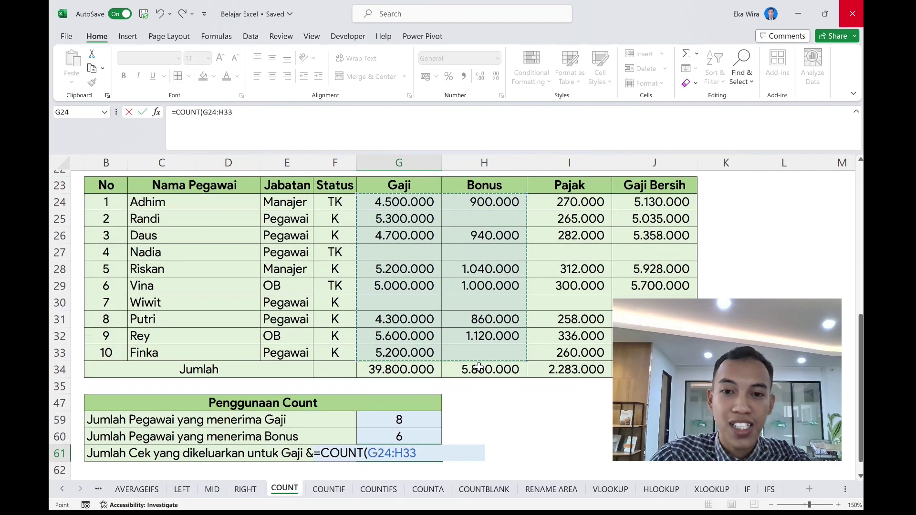
pyautogui.scroll(-1, 479, 368)
pyautogui.scroll(1, 479, 368)
pyautogui.scroll(-1, 479, 367)
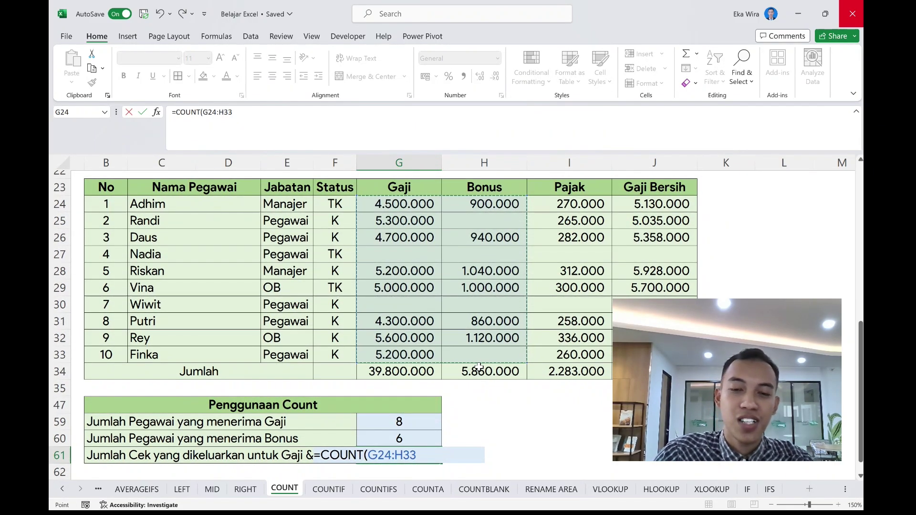
pyautogui.write(')')
pyautogui.press('Return')
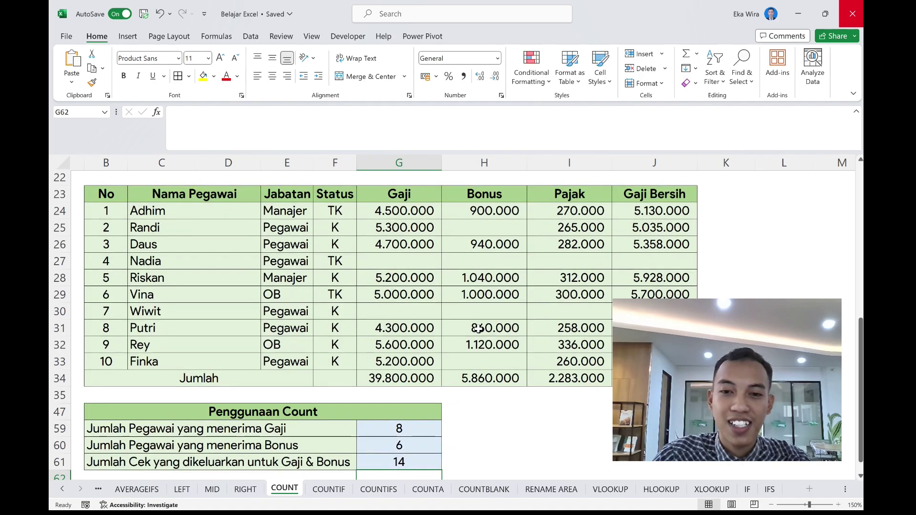
pyautogui.scroll(1, 482, 340)
pyautogui.scroll(7, 482, 341)
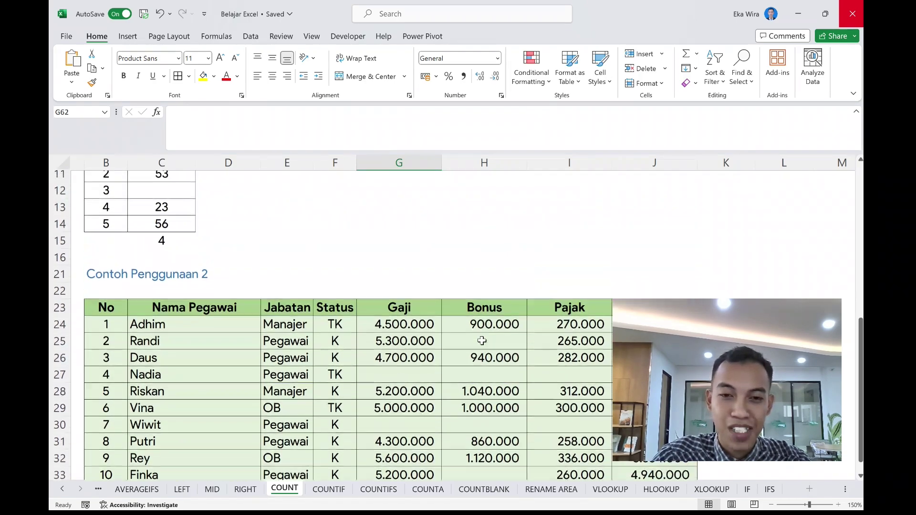
pyautogui.click(447, 339)
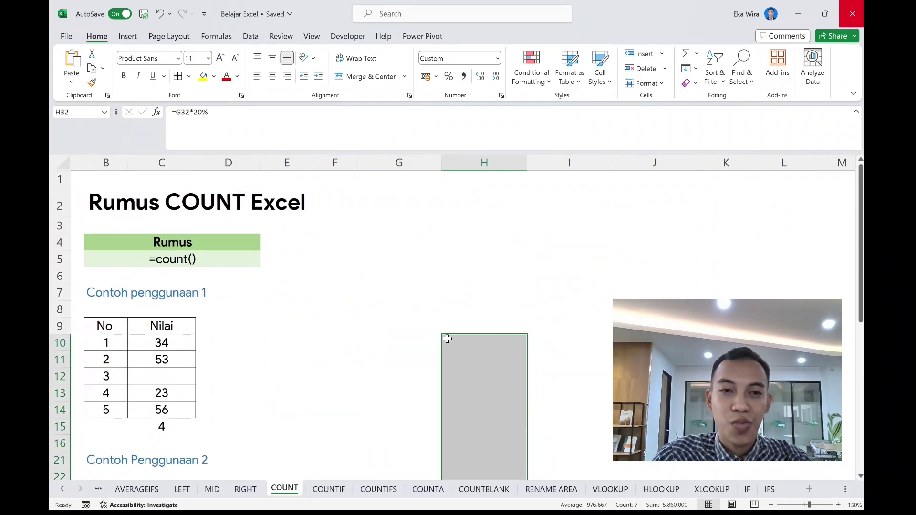
pyautogui.click(415, 365)
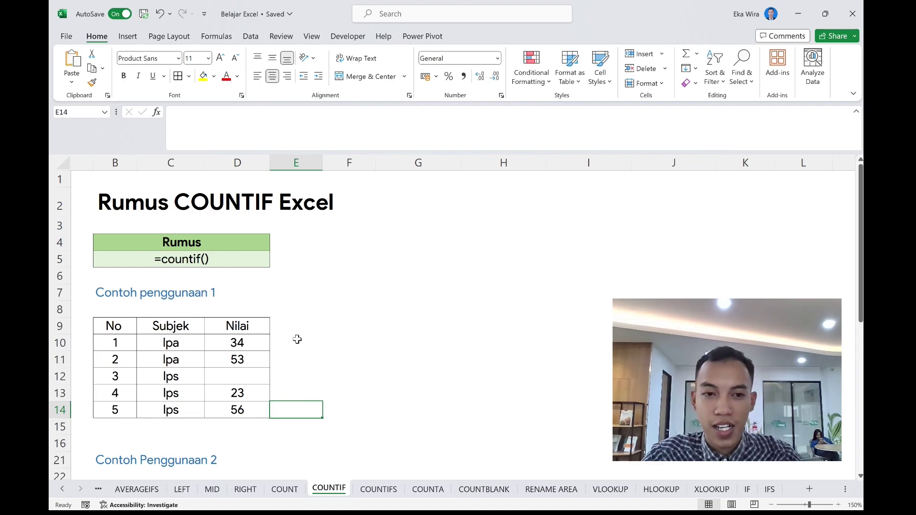
# - On the COUNTIF sheet, examine the Nilai entries in D10:D14 of the Contoh penggunaan 1 table
pyautogui.scroll(1, 297, 339)
pyautogui.scroll(-1, 297, 339)
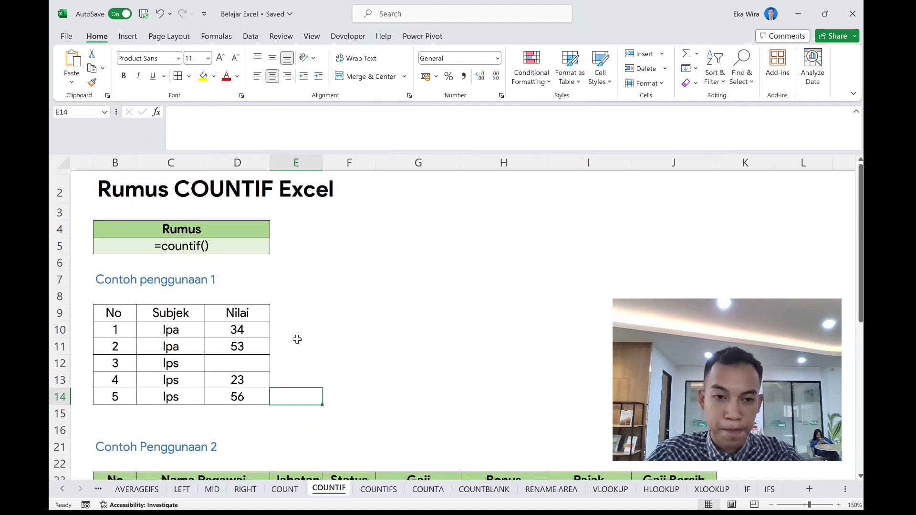
pyautogui.scroll(1, 296, 339)
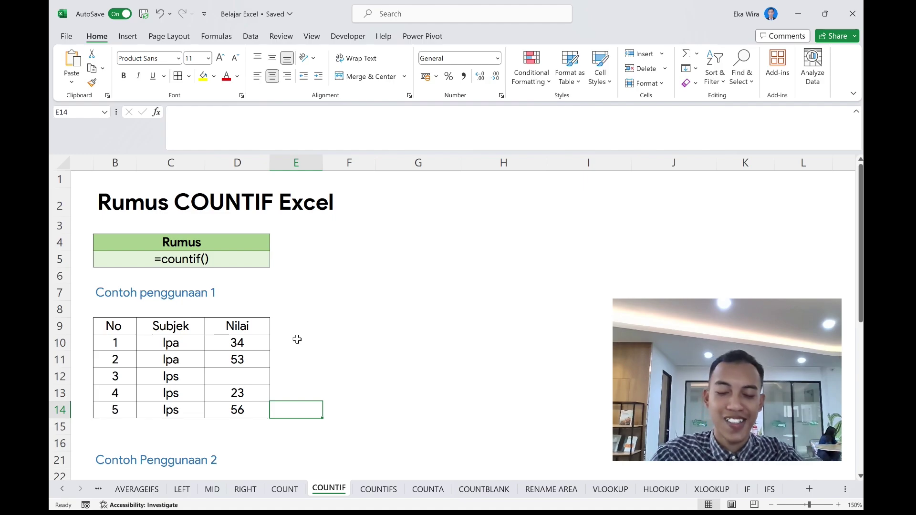
pyautogui.scroll(-1, 297, 339)
pyautogui.click(244, 365)
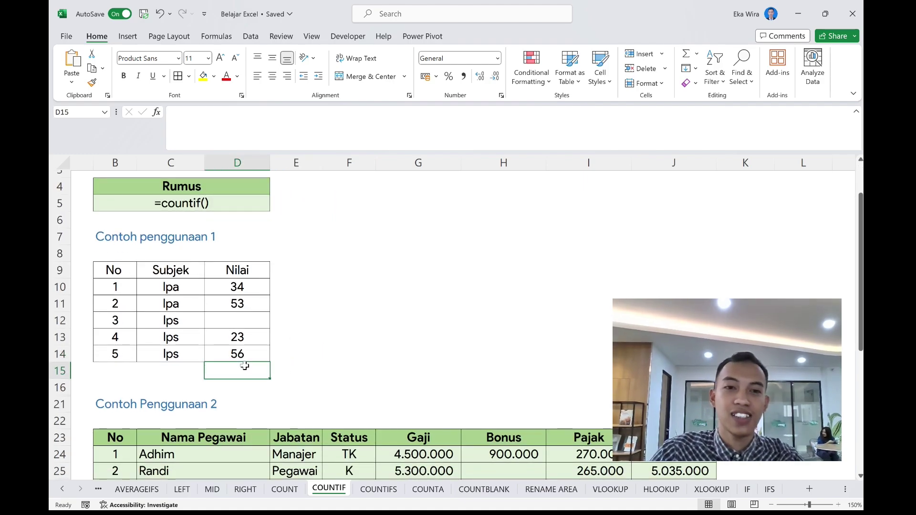
pyautogui.scroll(1, 244, 364)
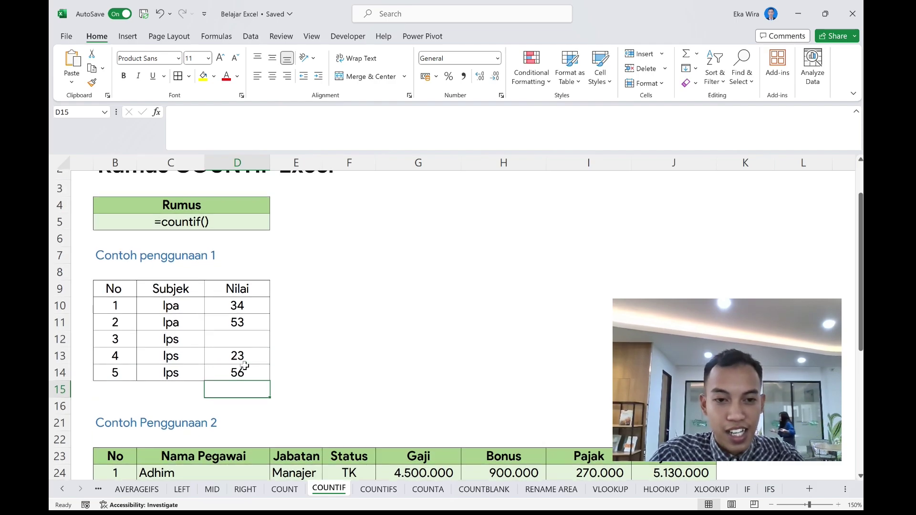
pyautogui.click(233, 295)
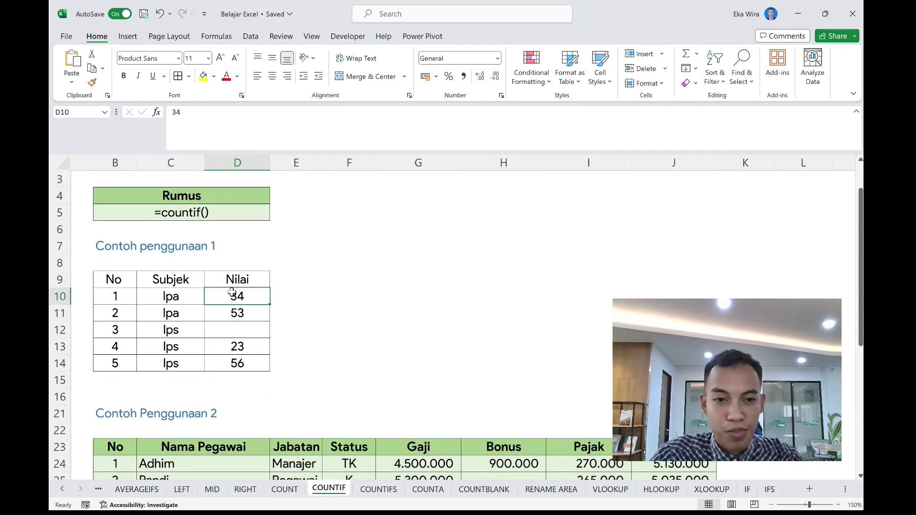
pyautogui.click(234, 317)
pyautogui.click(237, 345)
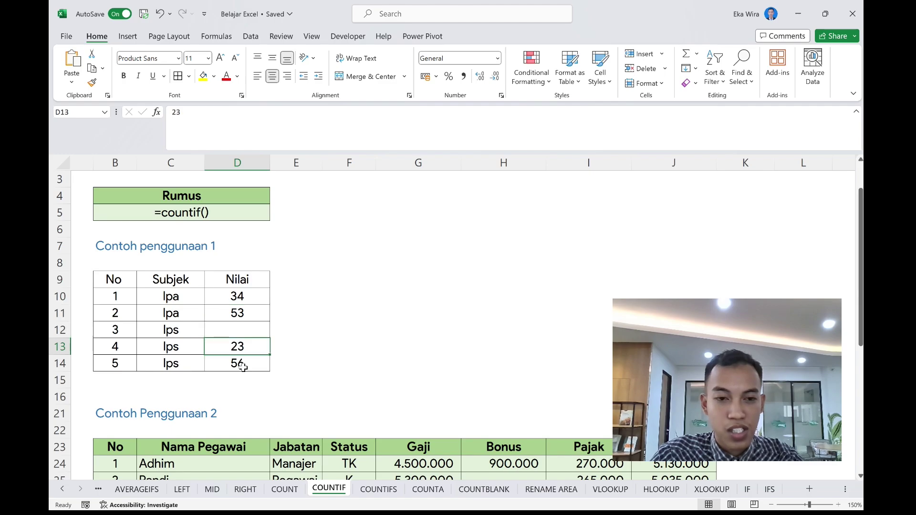
pyautogui.click(242, 367)
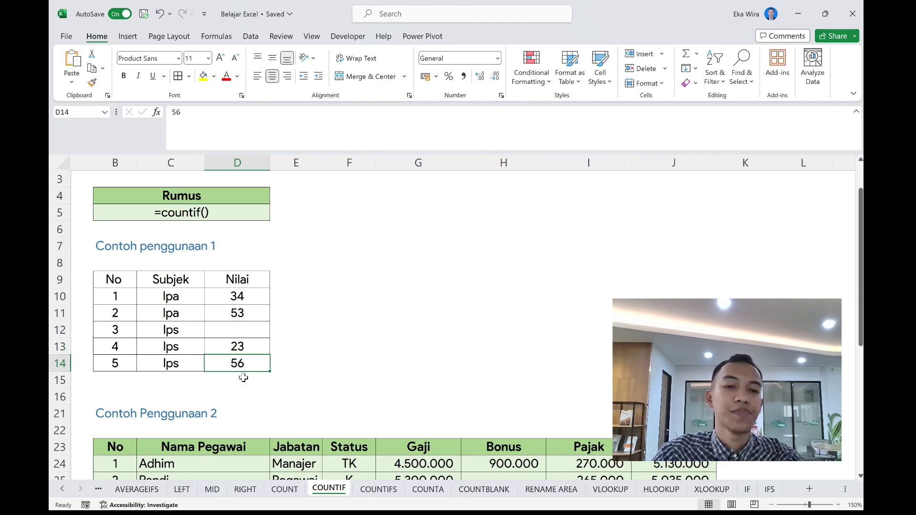
# - Enter =COUNTIF(D10:D14;">30") in D15 to count the Nilai entries above 30
pyautogui.click(244, 378)
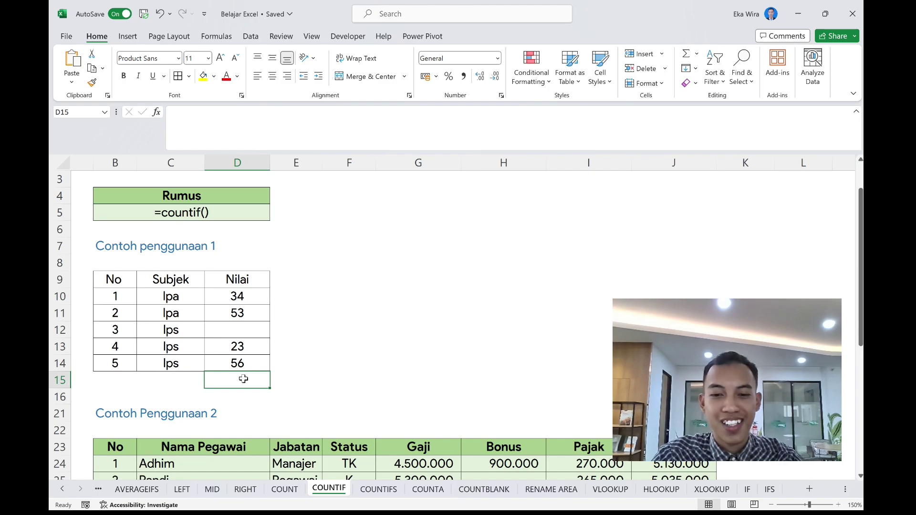
pyautogui.write('=counti')
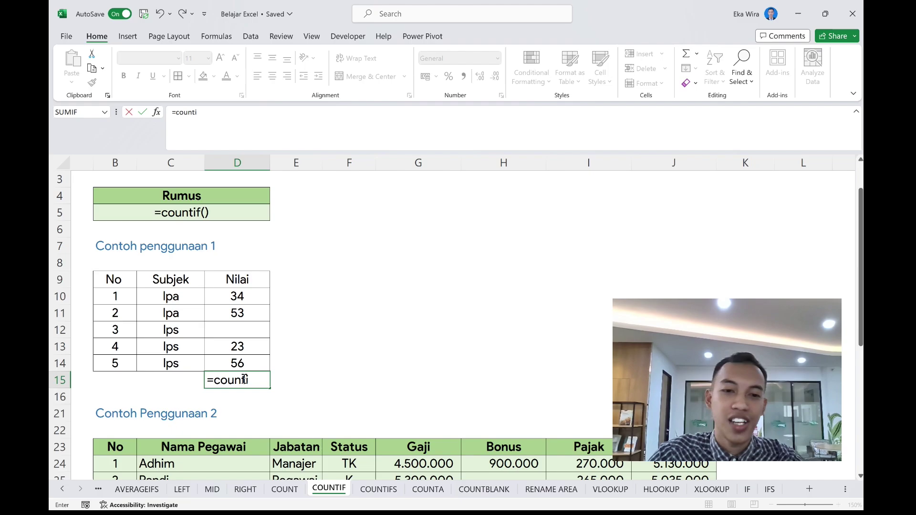
pyautogui.press('Tab')
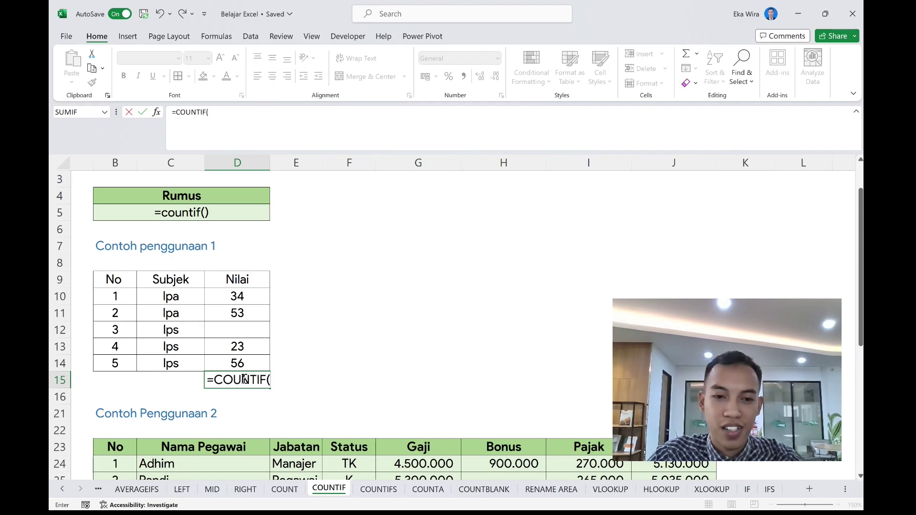
pyautogui.scroll(-1, 315, 393)
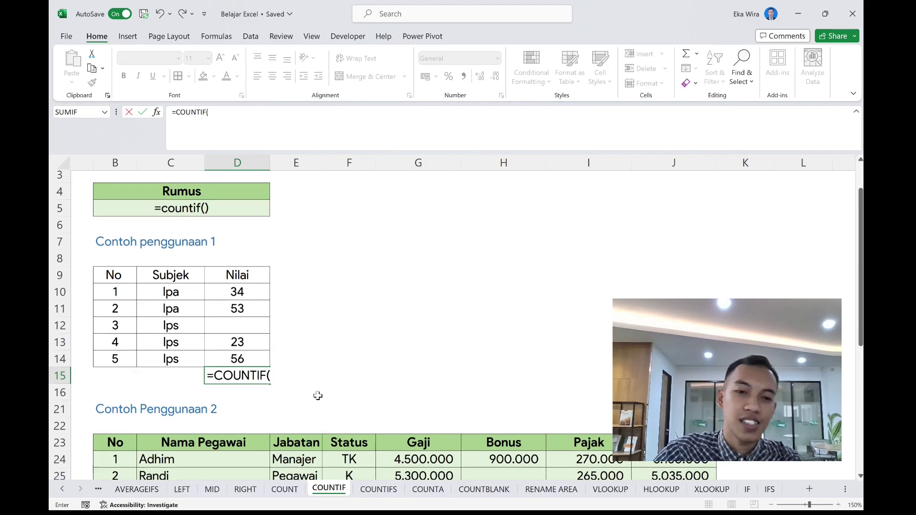
pyautogui.scroll(1, 305, 376)
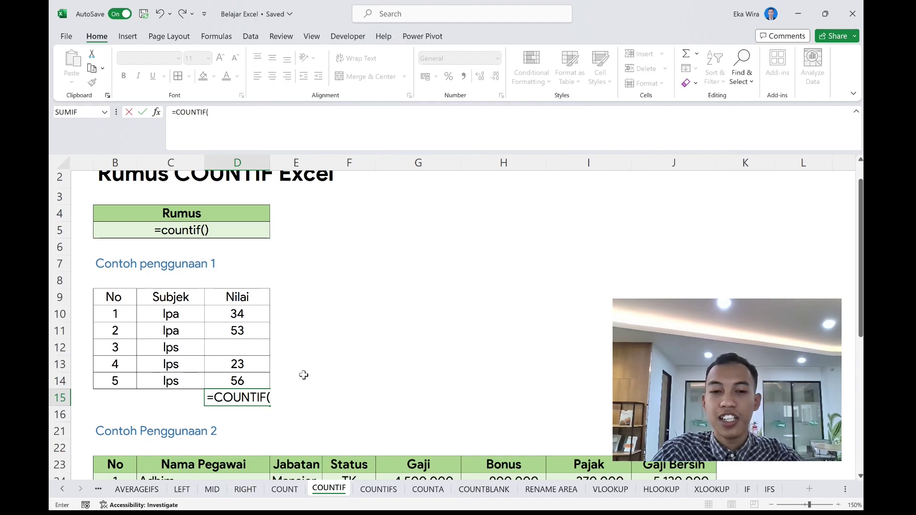
pyautogui.click(258, 316)
pyautogui.moveTo(258, 317); pyautogui.dragTo(264, 379)
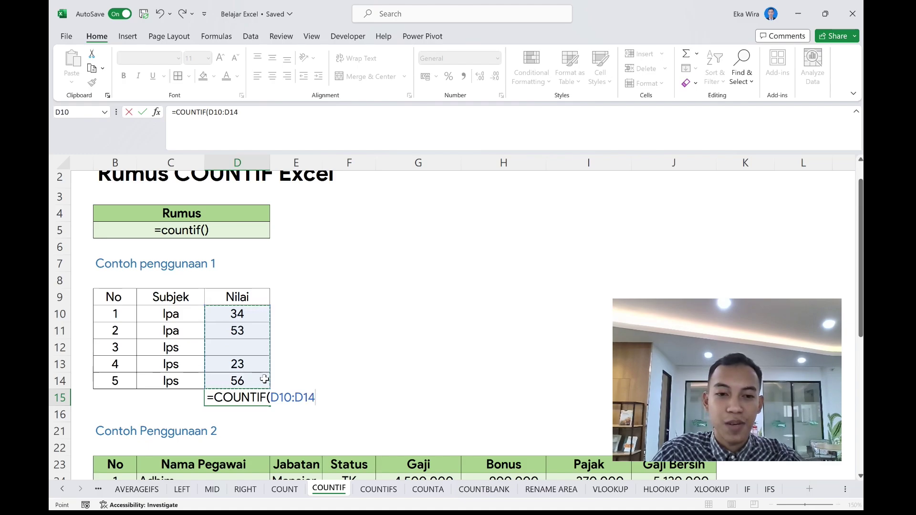
pyautogui.scroll(1, 264, 380)
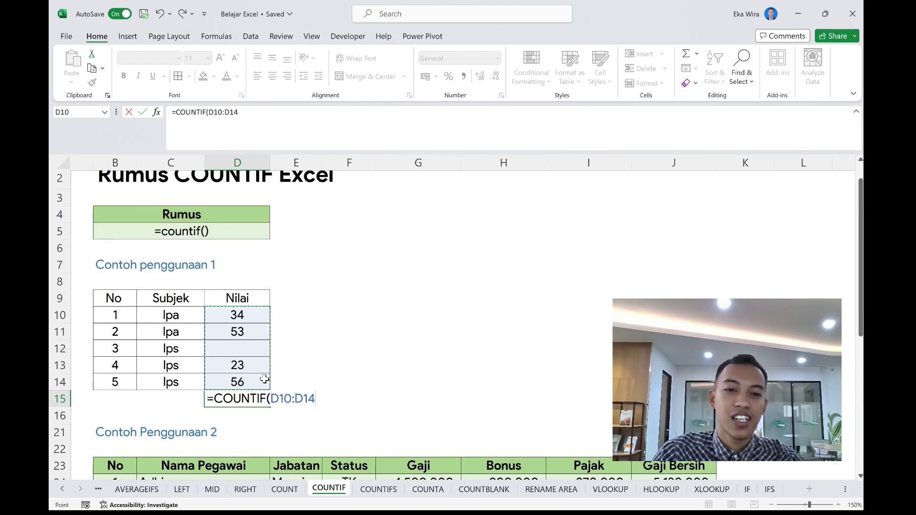
pyautogui.write(';')
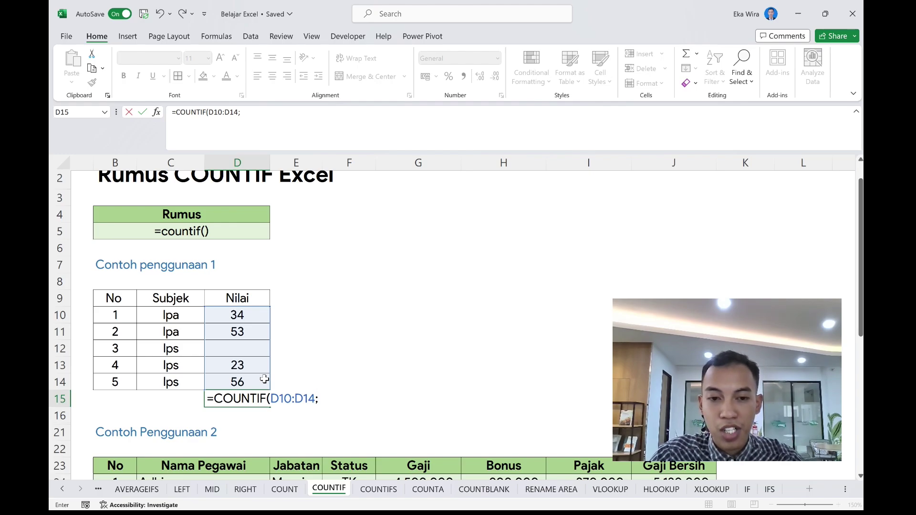
pyautogui.write('">')
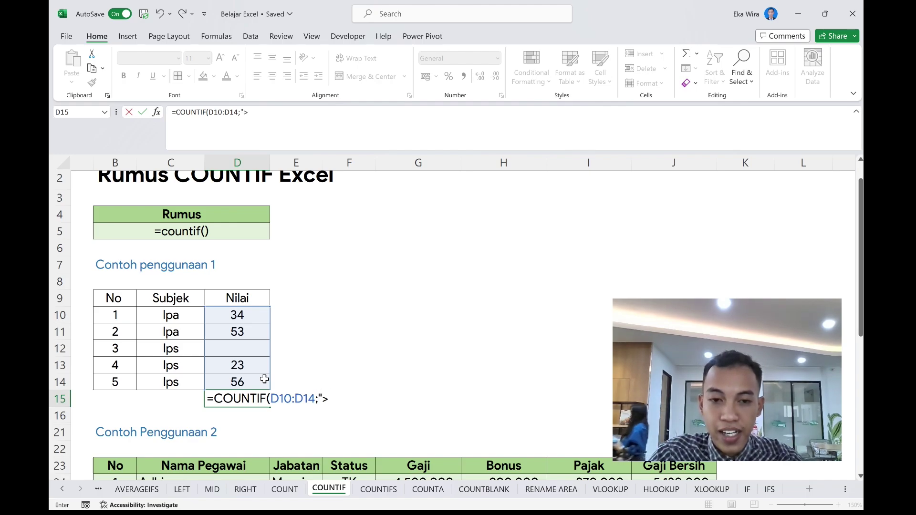
pyautogui.write('30"')
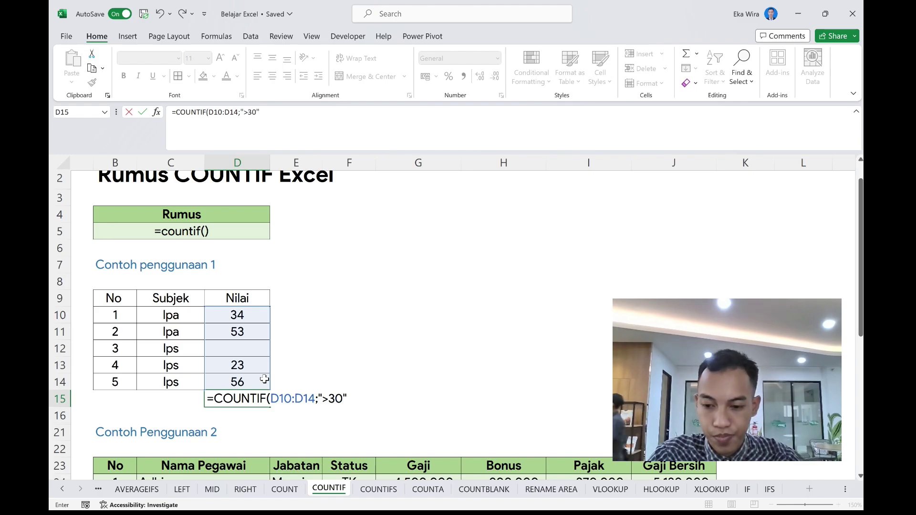
pyautogui.write(')')
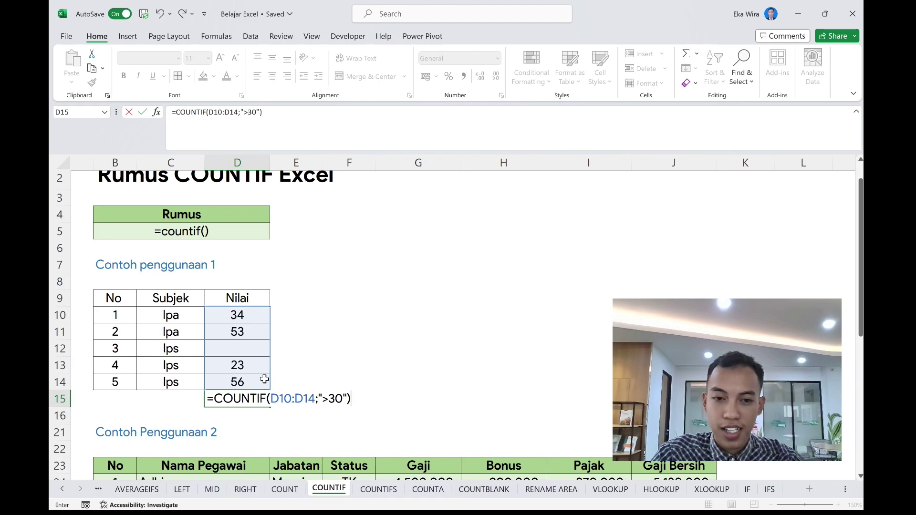
pyautogui.press('Return')
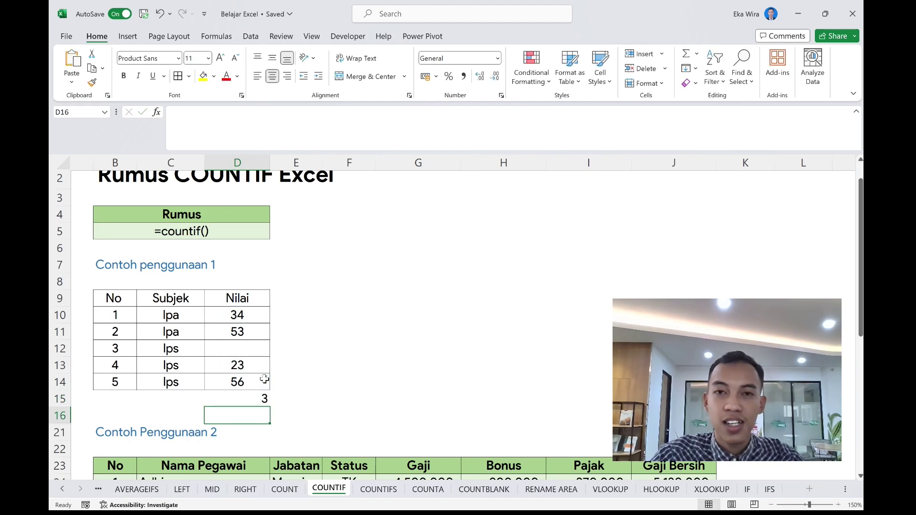
# - Change the COUNTIF criterion in D15 to ">40" and check it against the Nilai entries
pyautogui.click(247, 397)
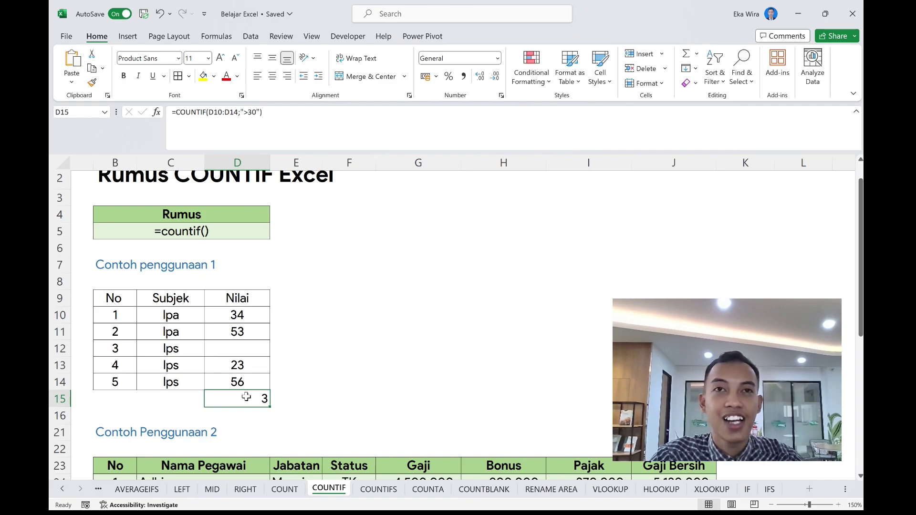
pyautogui.click(256, 112)
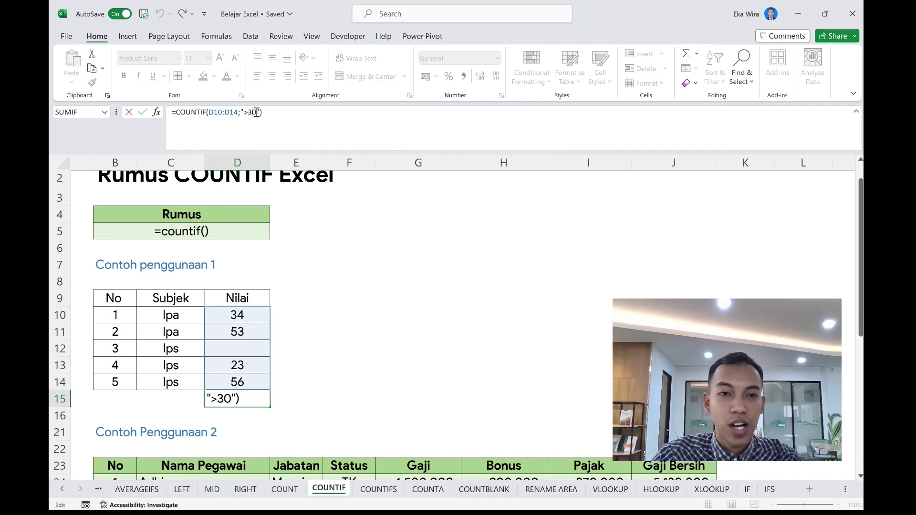
pyautogui.press('BackSpace')
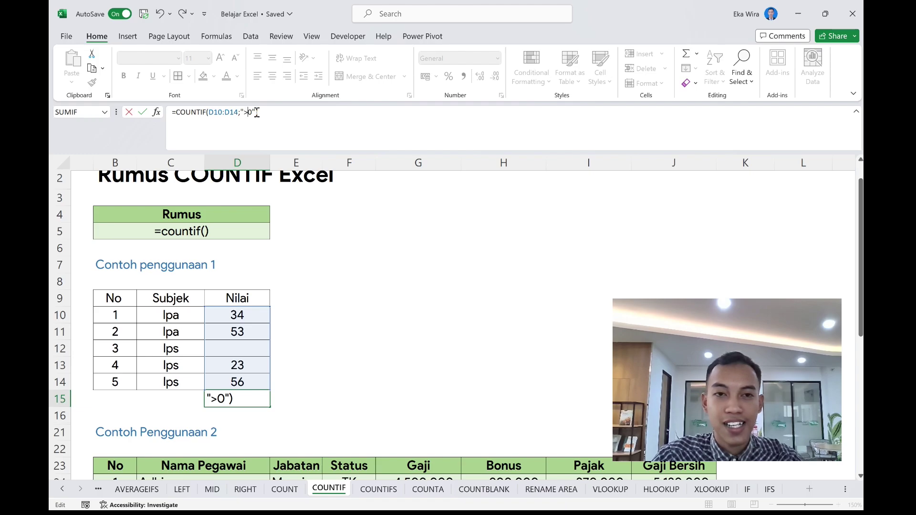
pyautogui.write('4')
pyautogui.press('Return')
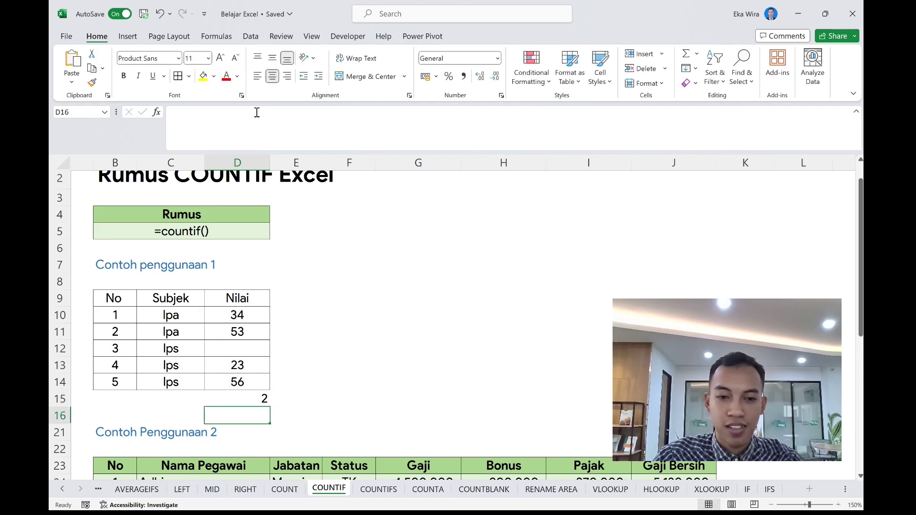
pyautogui.click(253, 378)
pyautogui.click(253, 333)
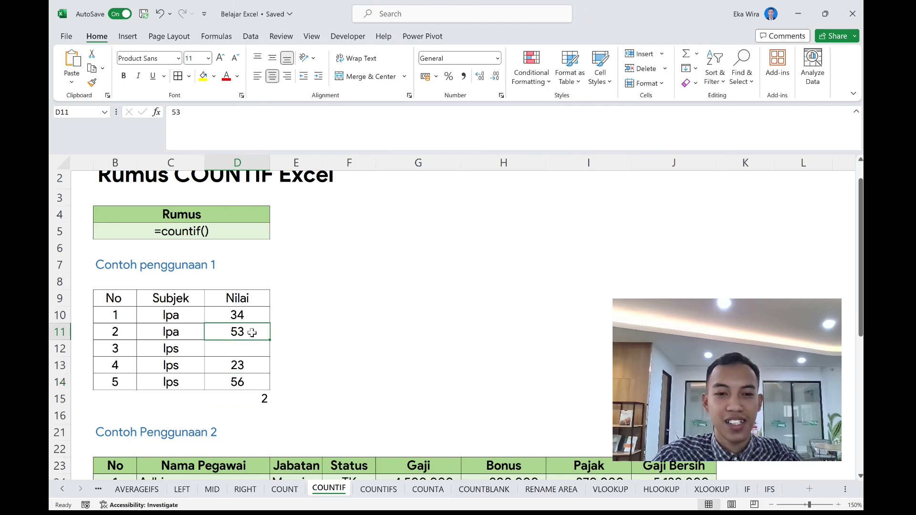
pyautogui.click(254, 366)
pyautogui.click(253, 312)
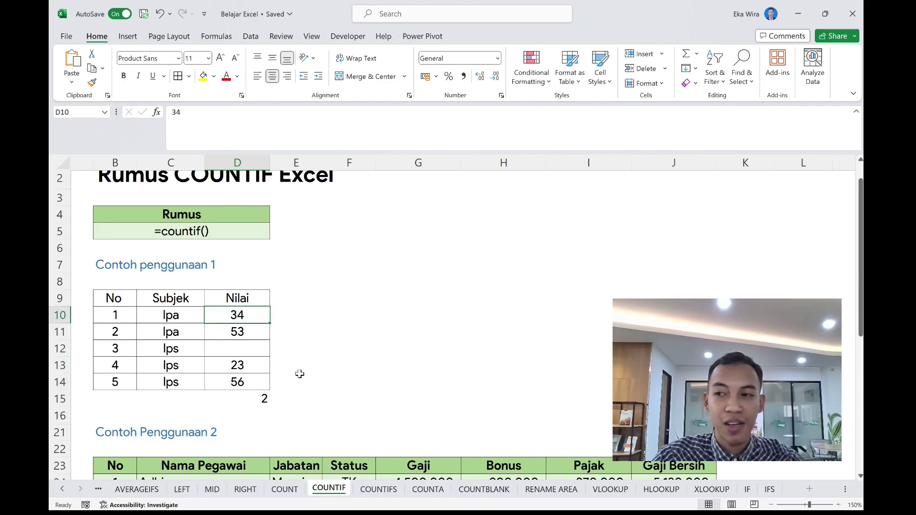
# - Examine the employee table of Contoh Penggunaan 2 and the three Gaji, Bonus and Pajak questions under Penggunaan Countif
pyautogui.scroll(-1, 300, 374)
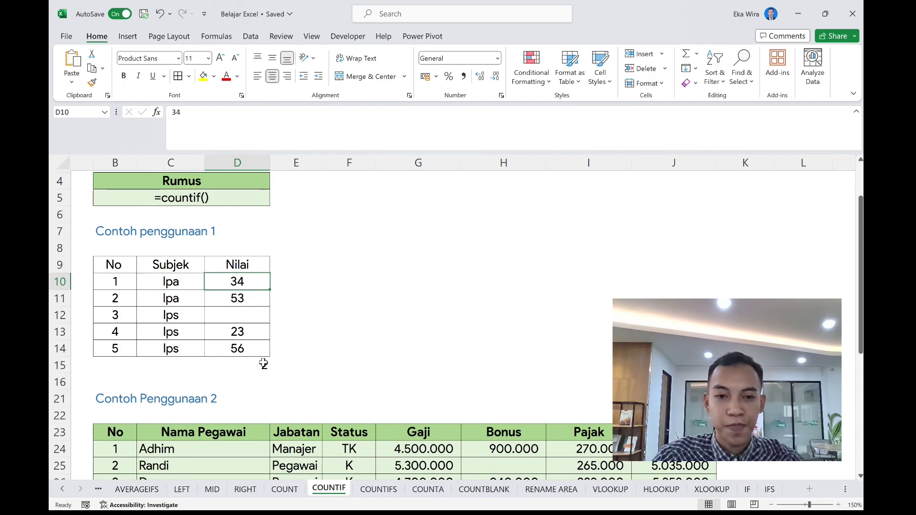
pyautogui.scroll(-2, 262, 361)
pyautogui.scroll(-4, 389, 400)
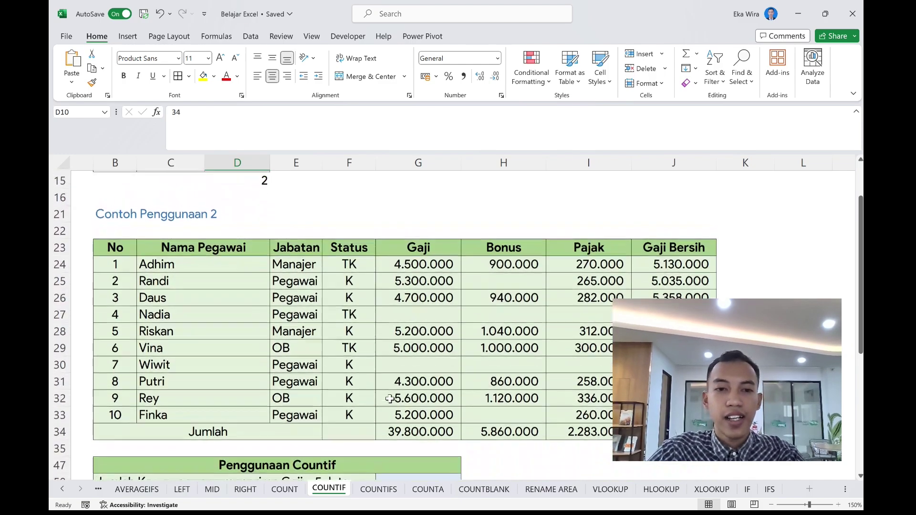
pyautogui.scroll(2, 389, 400)
pyautogui.scroll(-2, 388, 400)
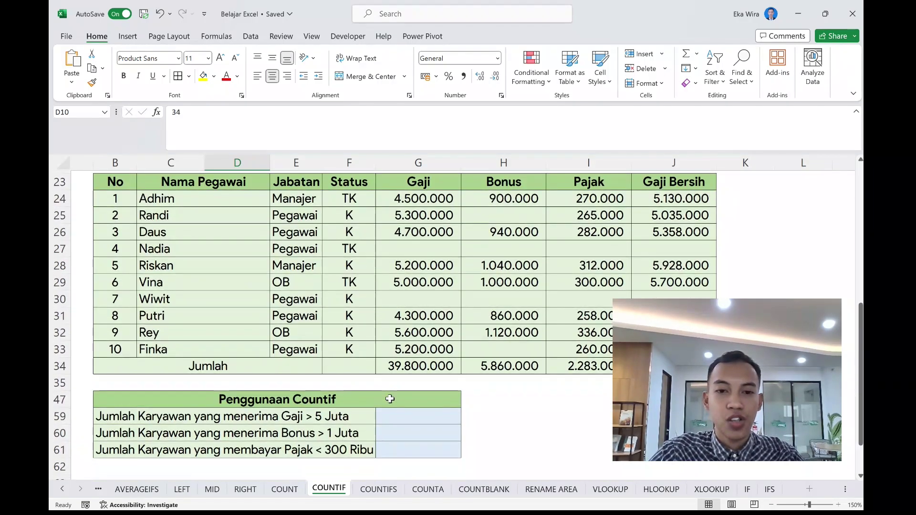
pyautogui.click(400, 417)
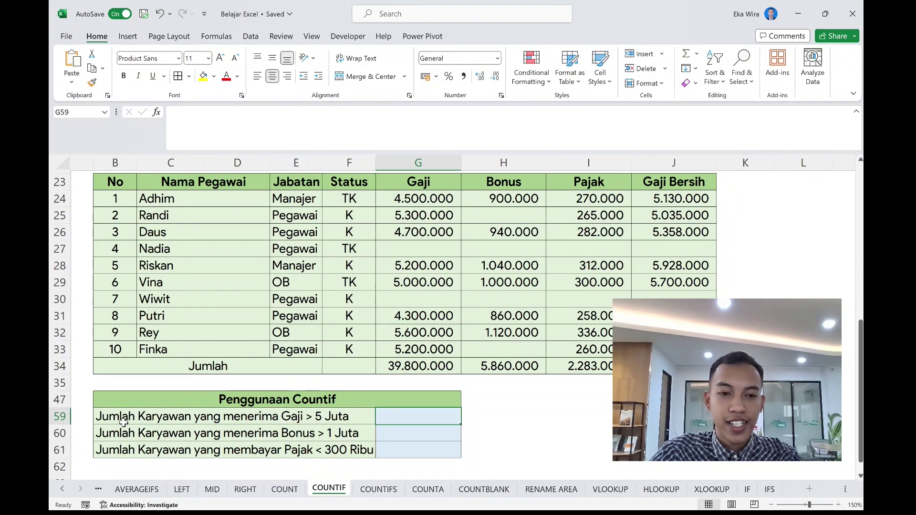
pyautogui.moveTo(406, 418); pyautogui.dragTo(406, 453)
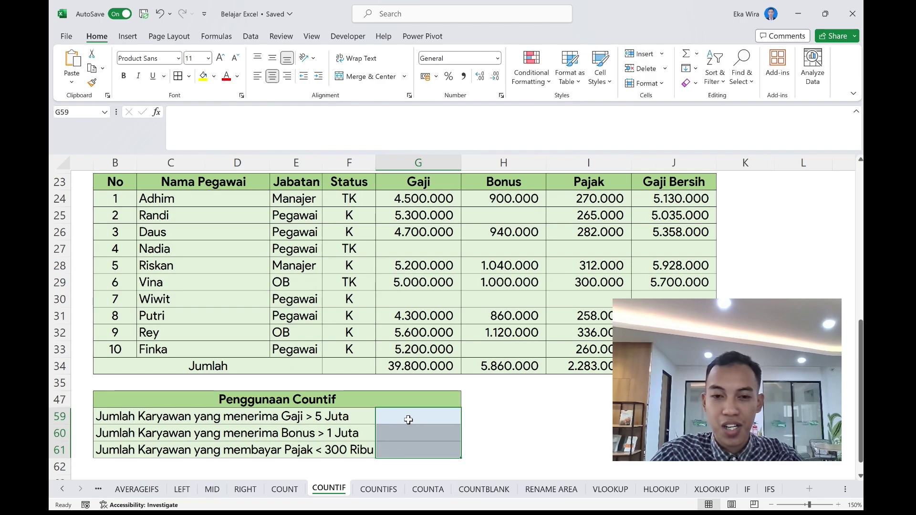
pyautogui.moveTo(158, 417); pyautogui.dragTo(319, 416)
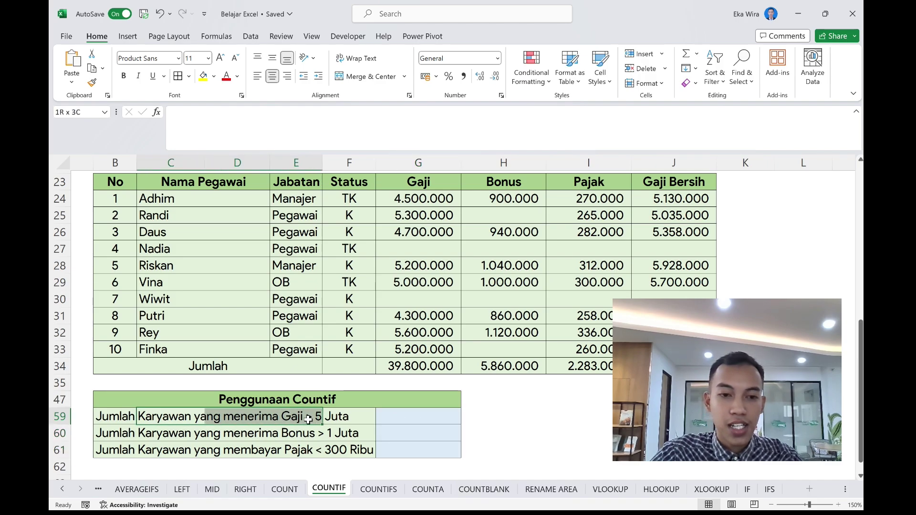
pyautogui.click(384, 449)
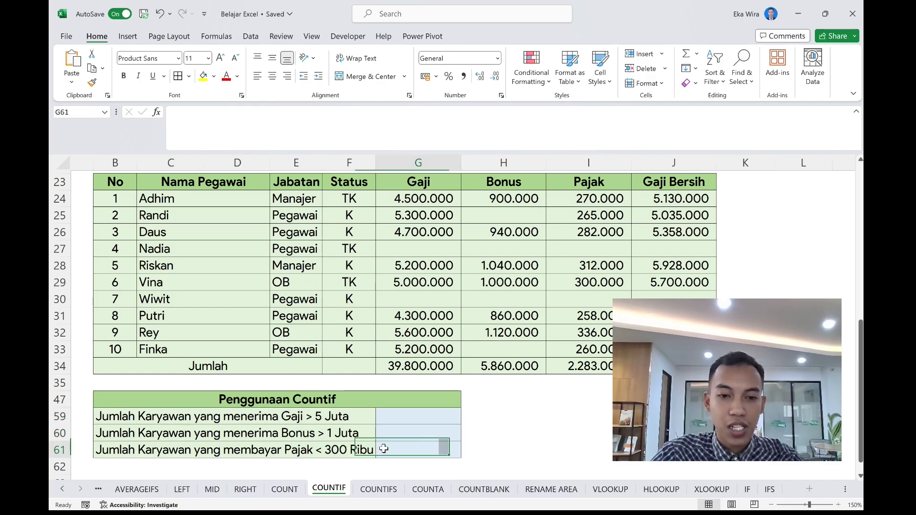
# - Start a COUNTIF formula in G59 with the Gaji range G24:G33 for employees receiving more than 5 Juta
pyautogui.click(415, 413)
pyautogui.scroll(1, 415, 414)
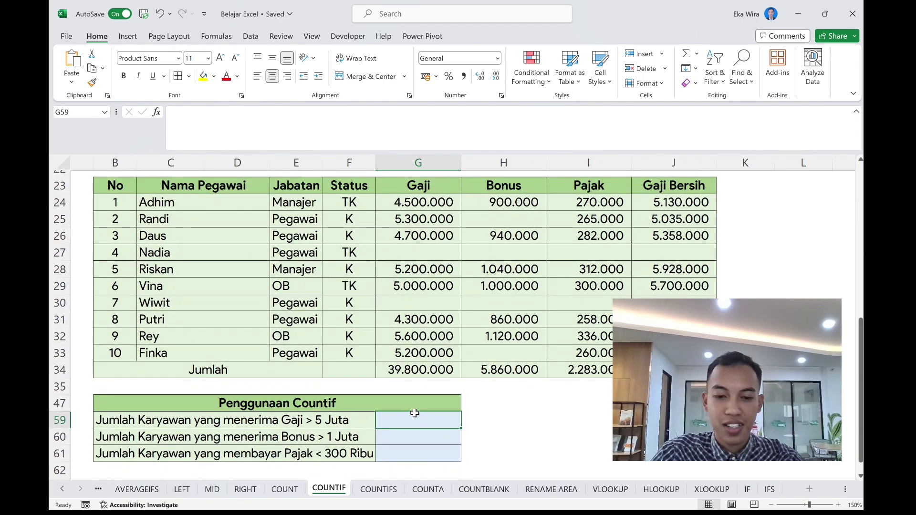
pyautogui.write('=')
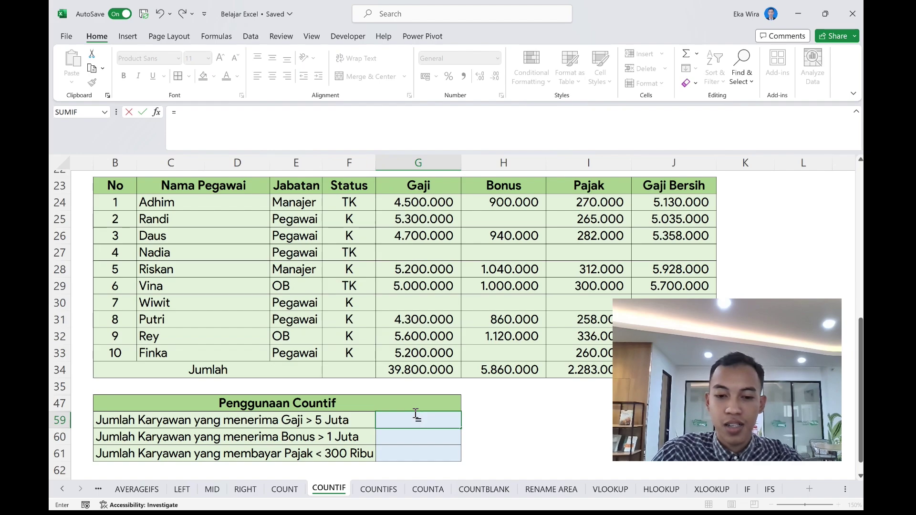
pyautogui.write('counif')
pyautogui.press('BackSpace')
pyautogui.press('BackSpace')
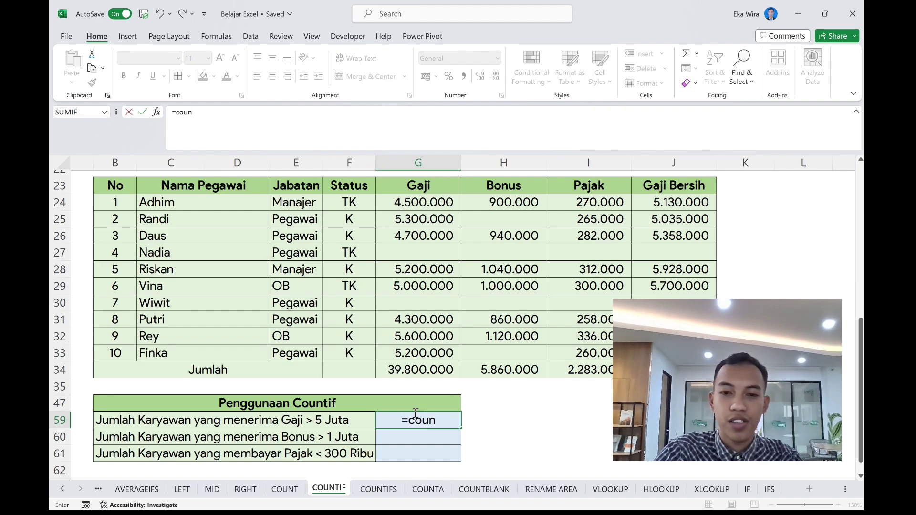
pyautogui.write('ti')
pyautogui.press('Tab')
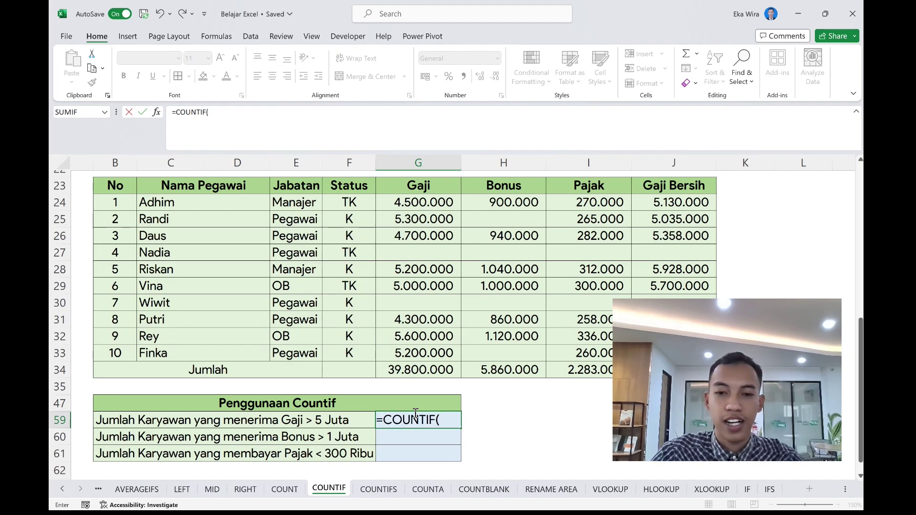
pyautogui.scroll(1, 465, 404)
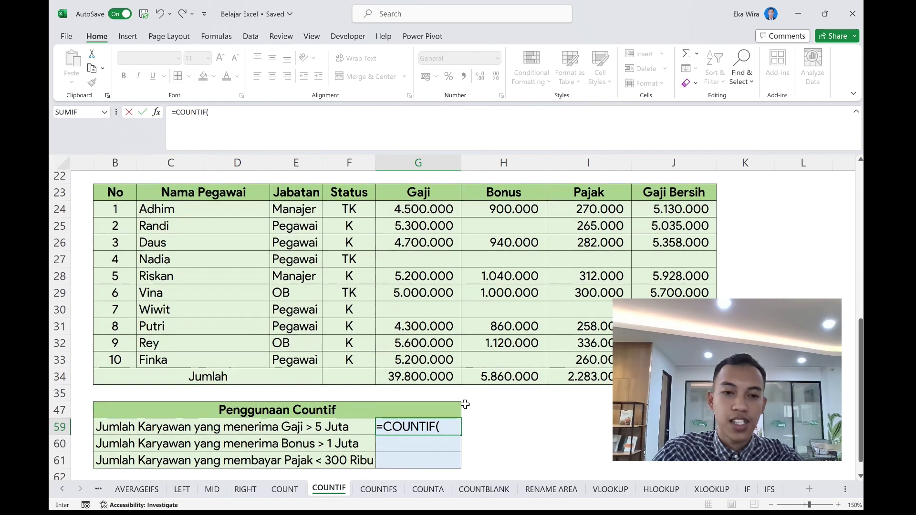
pyautogui.moveTo(424, 210); pyautogui.dragTo(440, 364)
pyautogui.write(';')
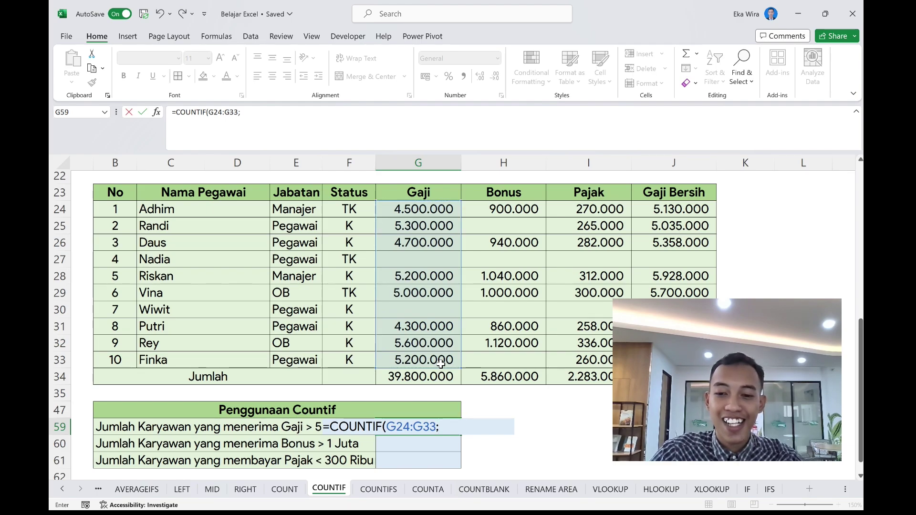
# - Complete the G59 formula as =COUNTIF(G24:G33;">5000000") to count the employees with Gaji above 5 Juta
pyautogui.write('>5000000')
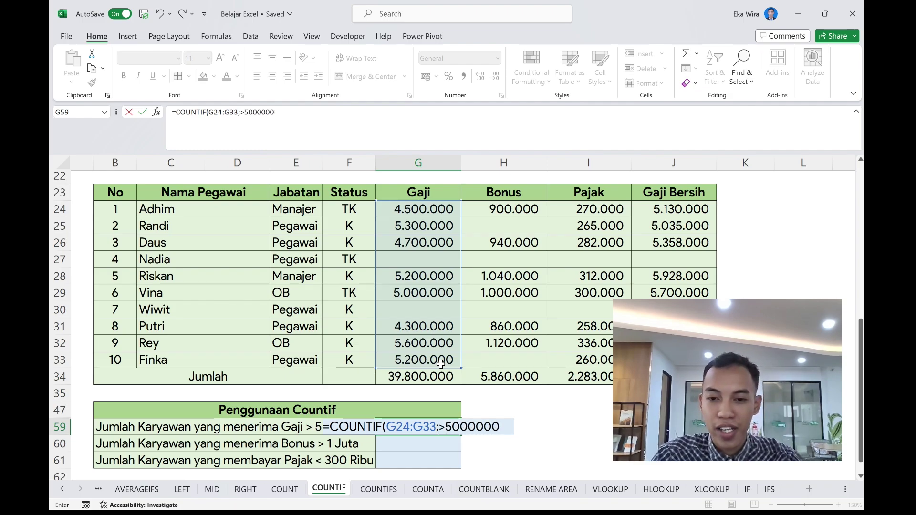
pyautogui.click(445, 428)
pyautogui.write('"')
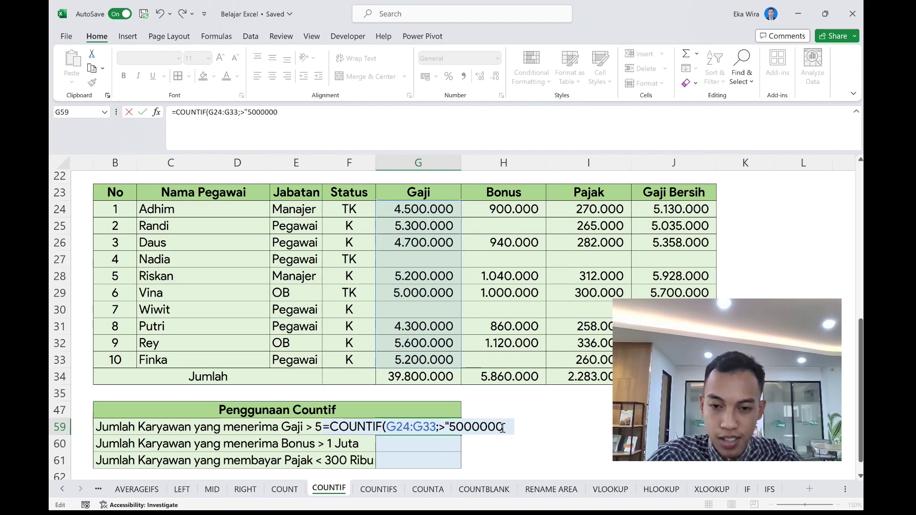
pyautogui.write('")')
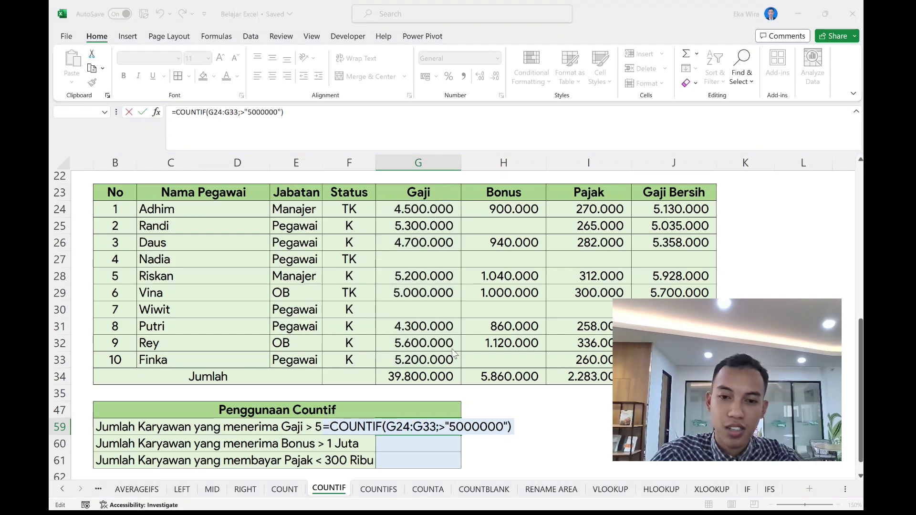
pyautogui.click(432, 329)
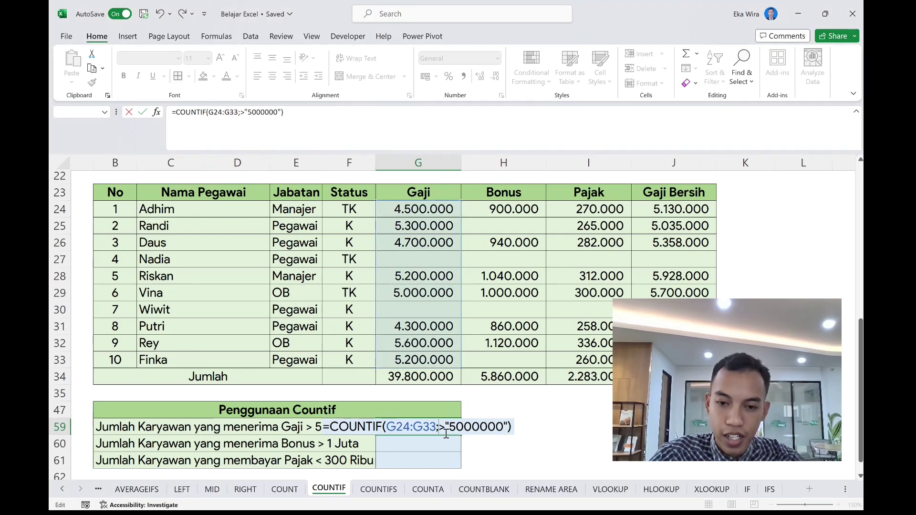
pyautogui.press('Delete')
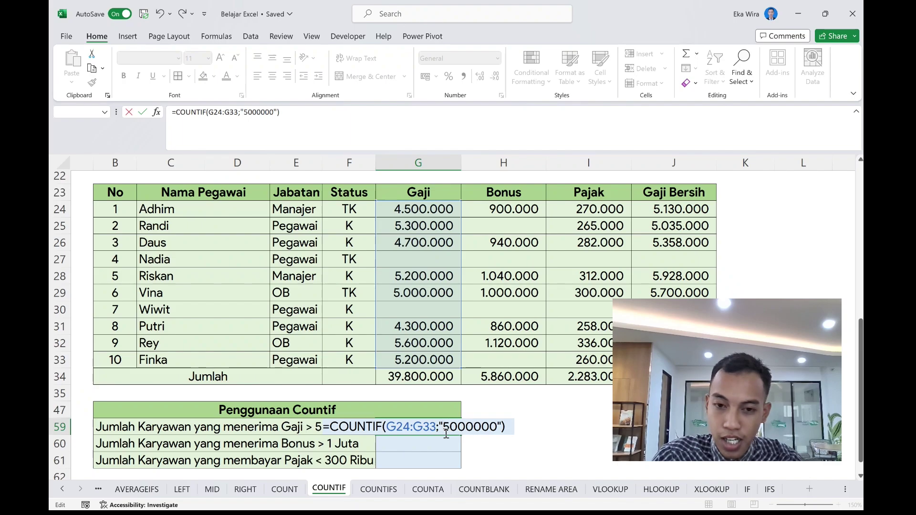
pyautogui.write('>')
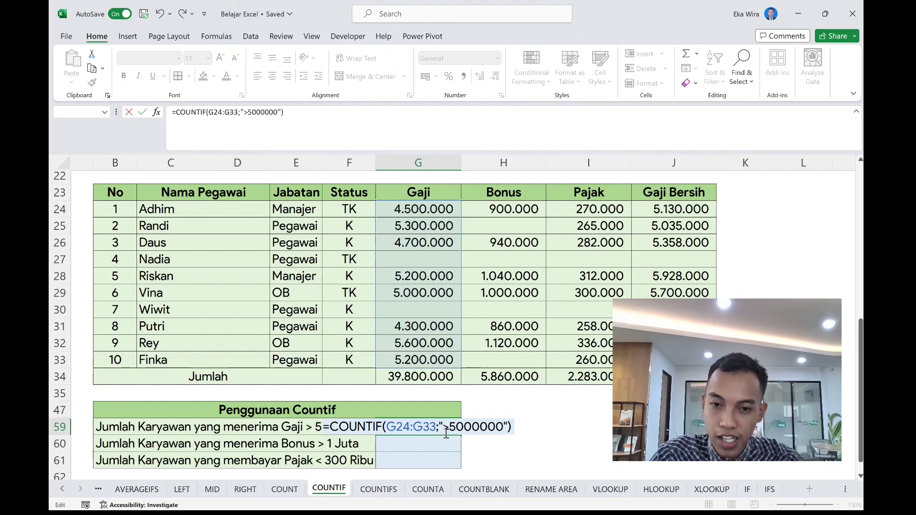
pyautogui.press('Return')
pyautogui.click(443, 428)
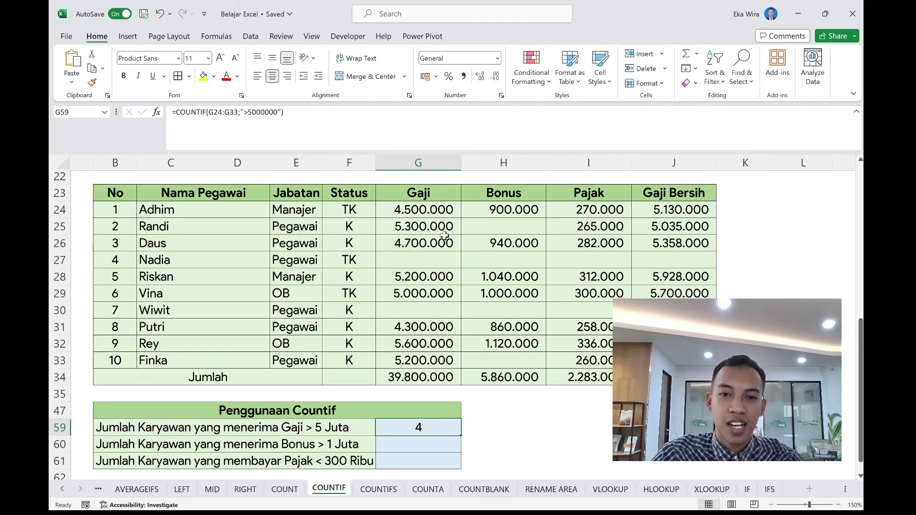
# - Try the criterion ">=5000000" in G59 to include the Gaji of exactly 5 Juta, and undo the change
pyautogui.click(427, 293)
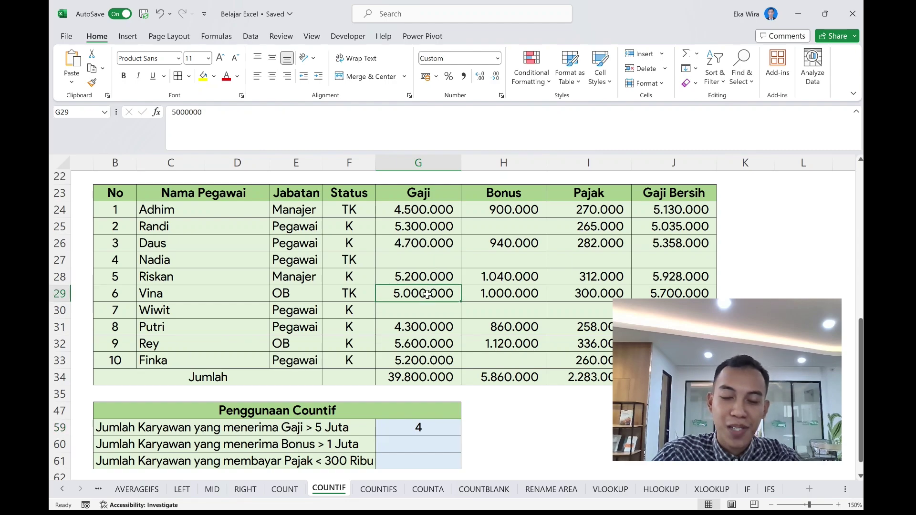
pyautogui.click(433, 429)
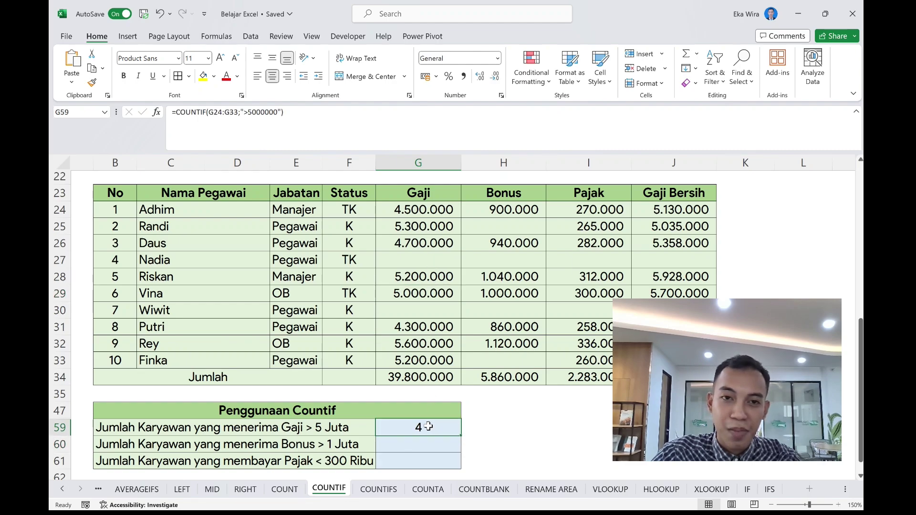
pyautogui.click(248, 115)
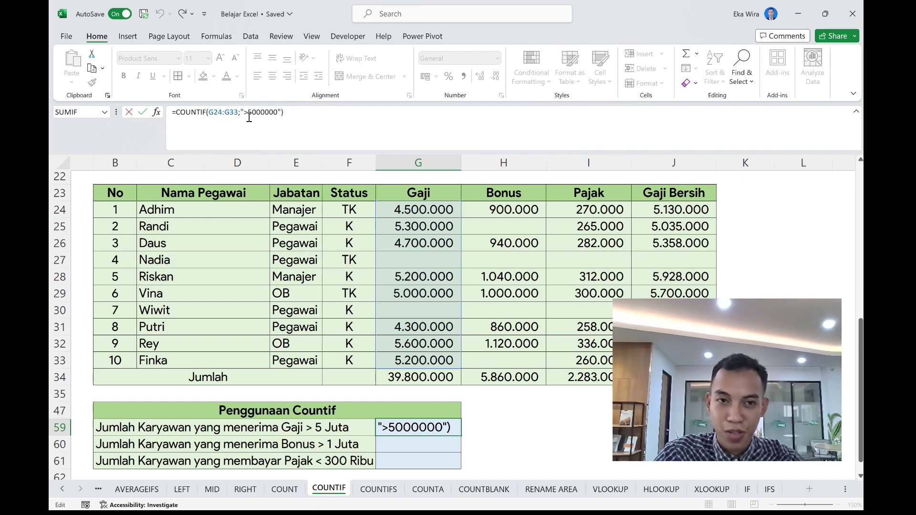
pyautogui.write('=')
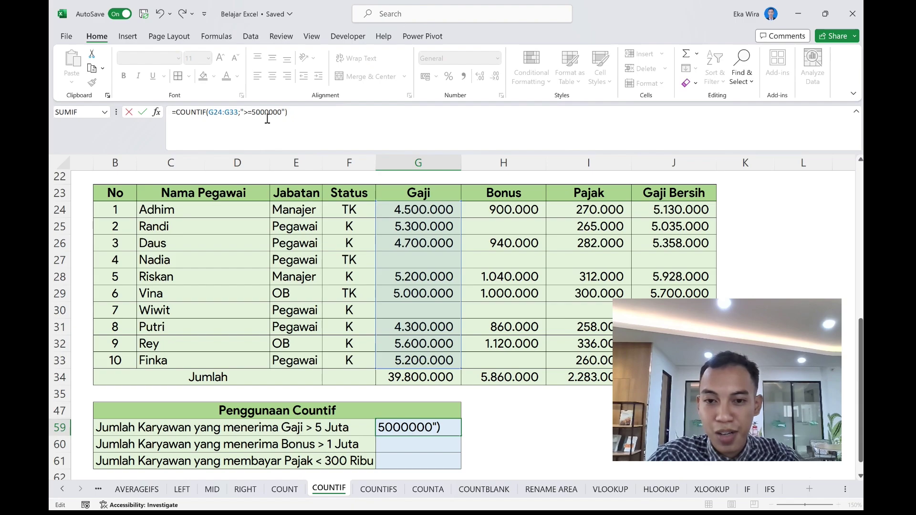
pyautogui.press('Return')
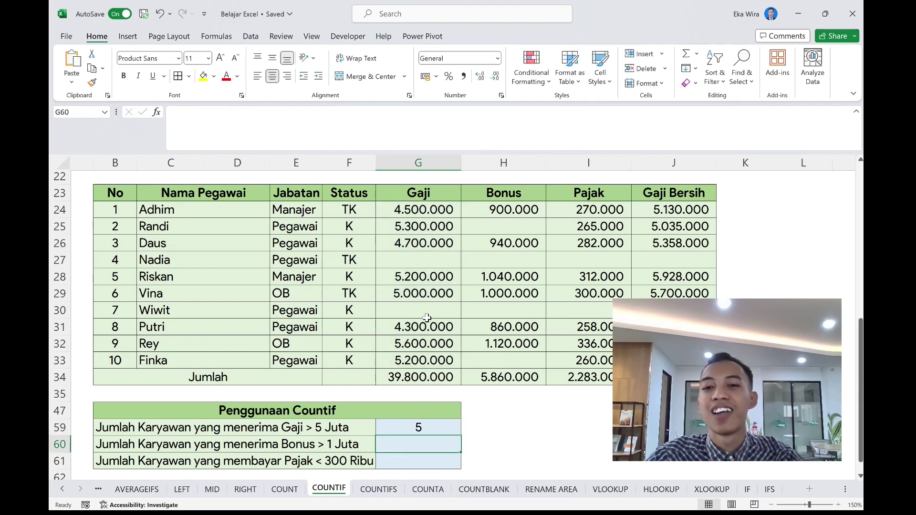
pyautogui.click(439, 428)
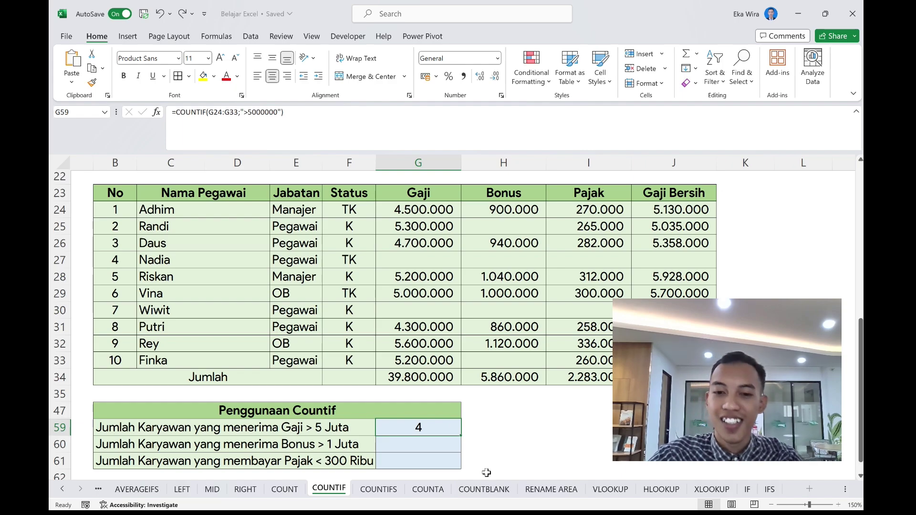
# - Start a COUNTIF formula in G60 with the Bonus range H24:H33
pyautogui.scroll(-1, 486, 472)
pyautogui.click(425, 438)
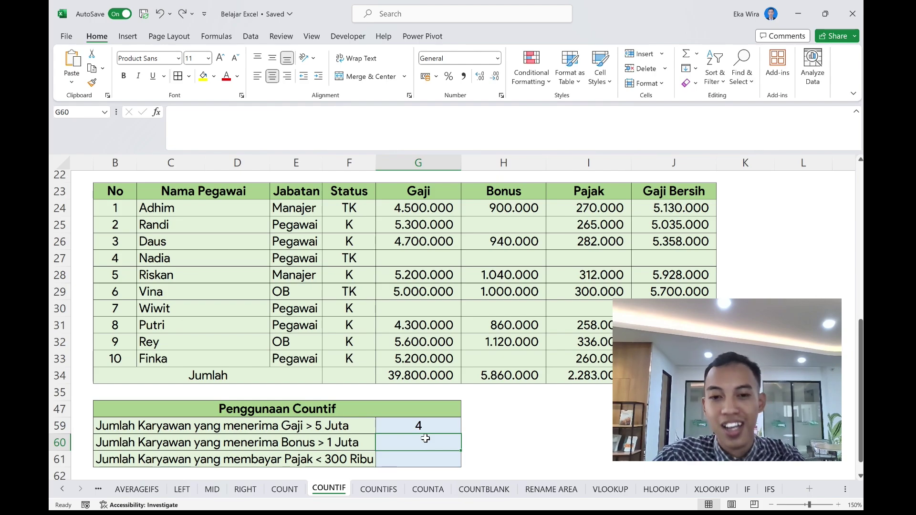
pyautogui.write('=co')
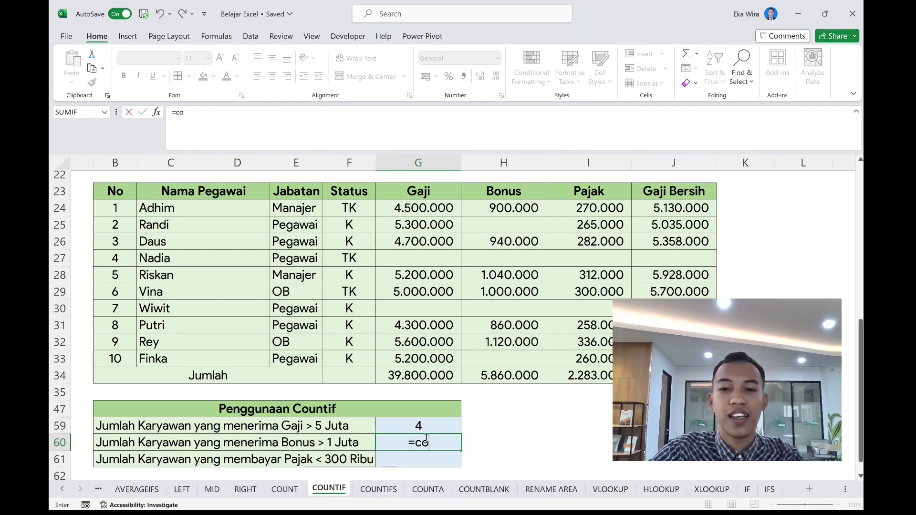
pyautogui.write('untif')
pyautogui.press('Tab')
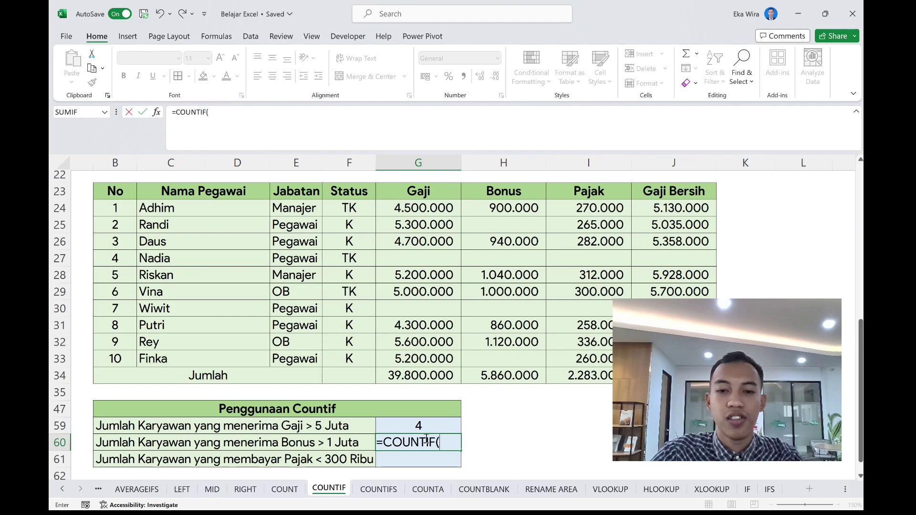
pyautogui.scroll(1, 490, 409)
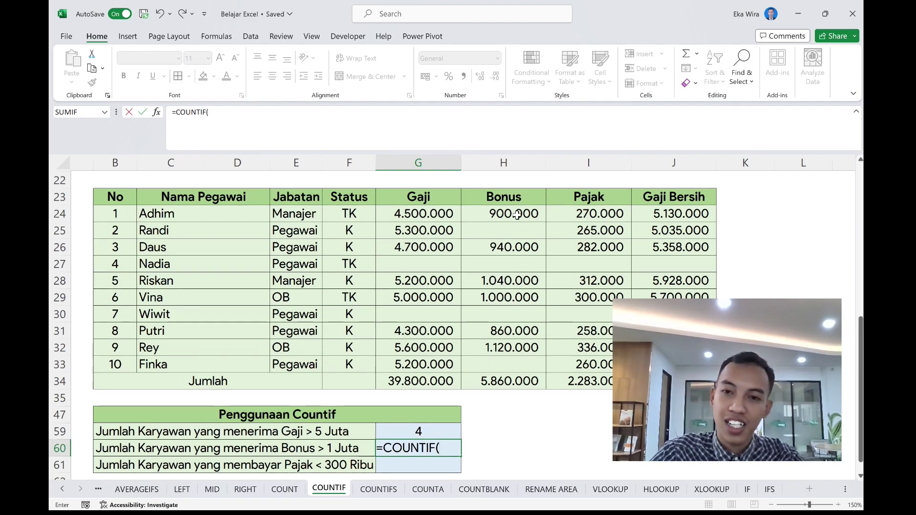
pyautogui.moveTo(517, 214); pyautogui.dragTo(522, 364)
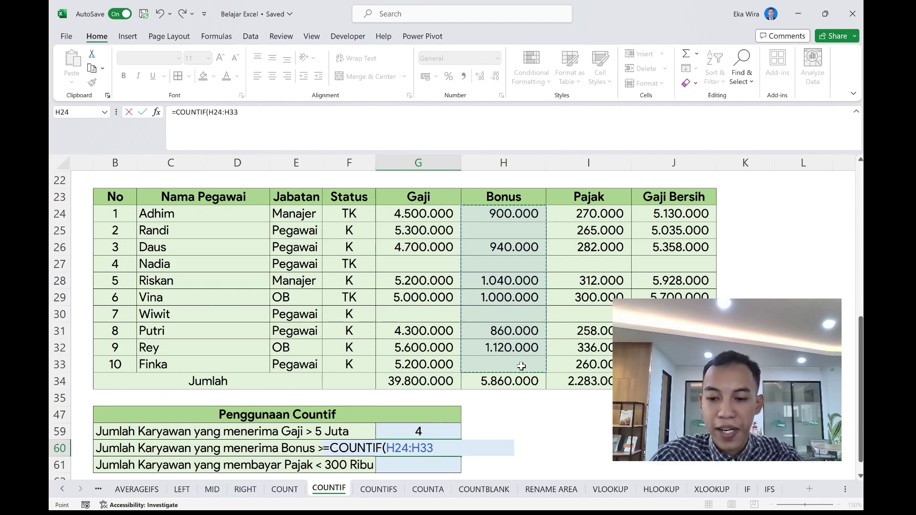
pyautogui.write(';')
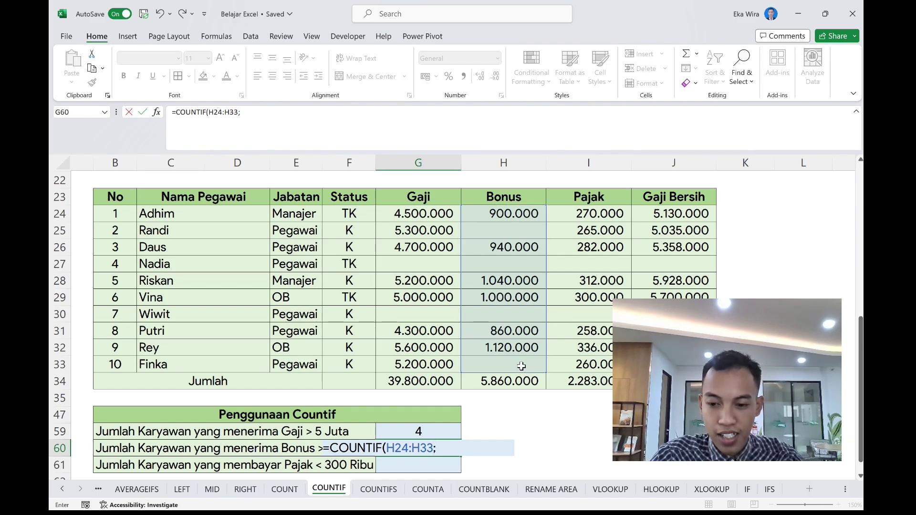
# - Complete the G60 formula with the criterion ">1000000" and check it against the Bonus of exactly 1 Juta
pyautogui.write('">1')
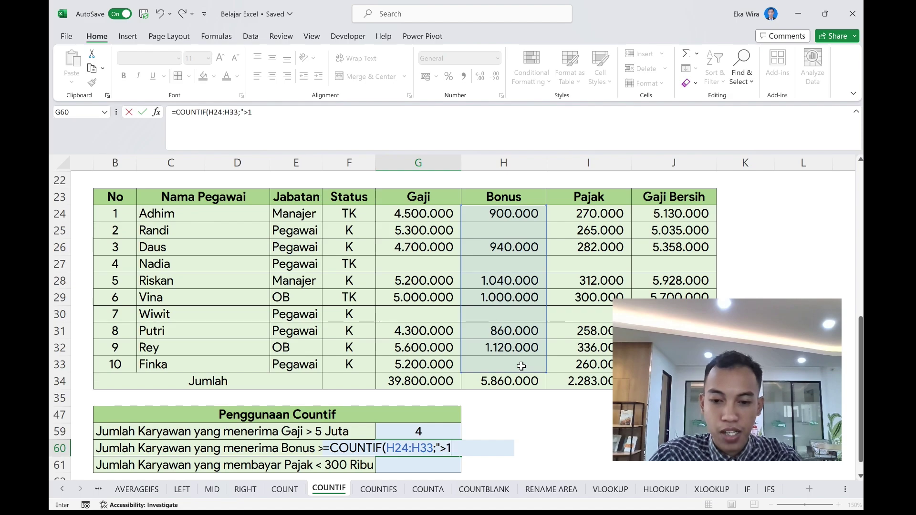
pyautogui.write('000000')
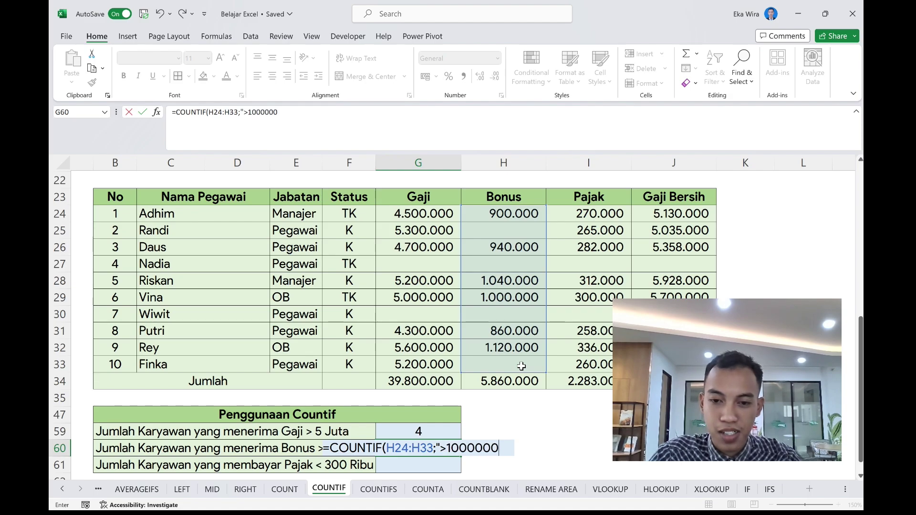
pyautogui.write('"')
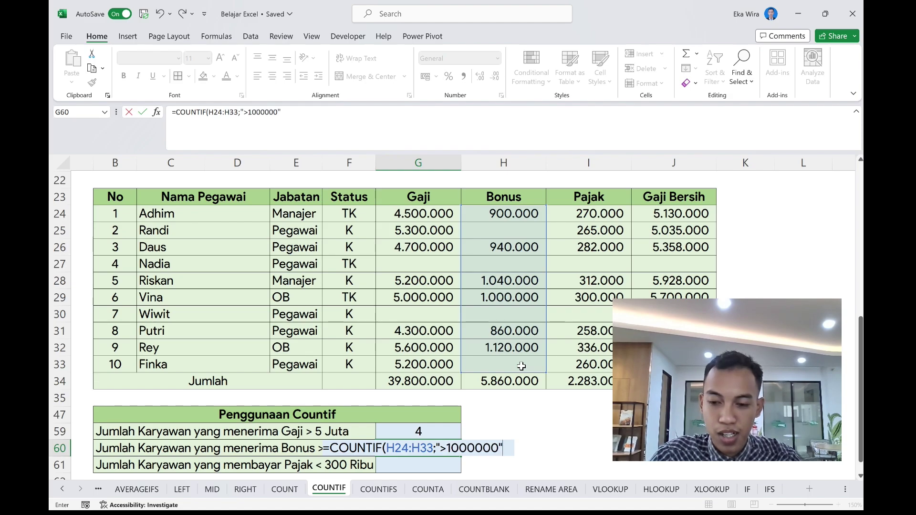
pyautogui.write(')')
pyautogui.press('Return')
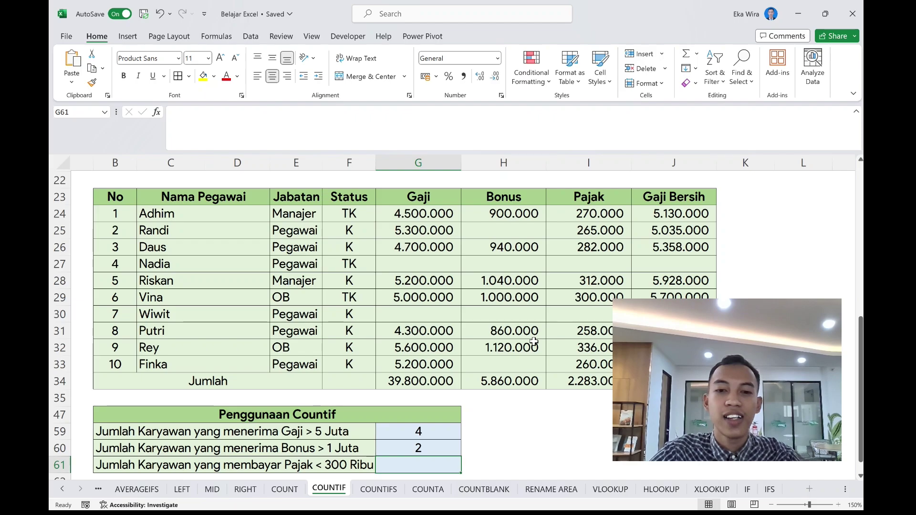
pyautogui.click(523, 292)
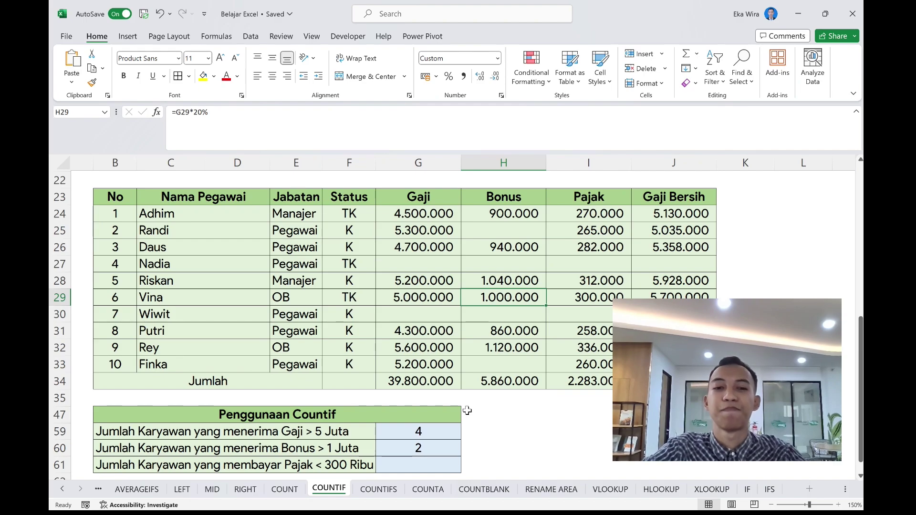
# - Start a COUNTIF formula in G61 with the Pajak range I24:I33
pyautogui.scroll(-2, 467, 410)
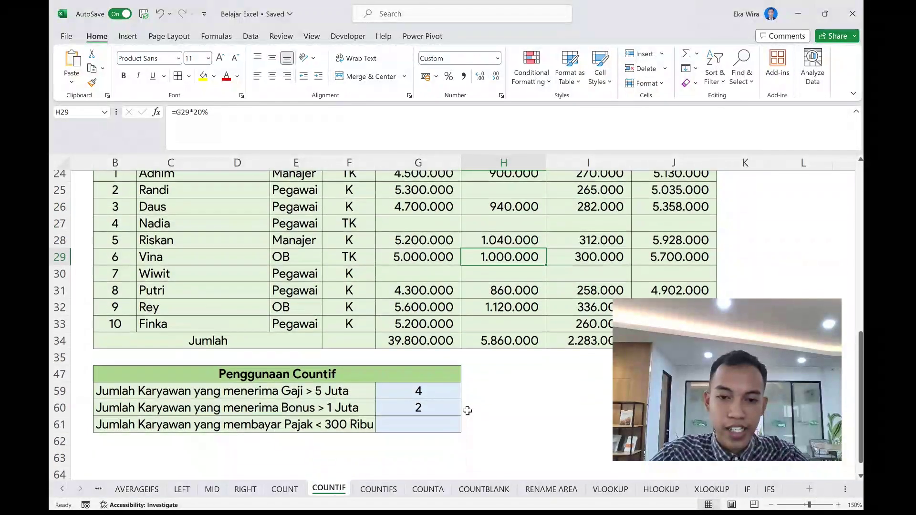
pyautogui.click(443, 425)
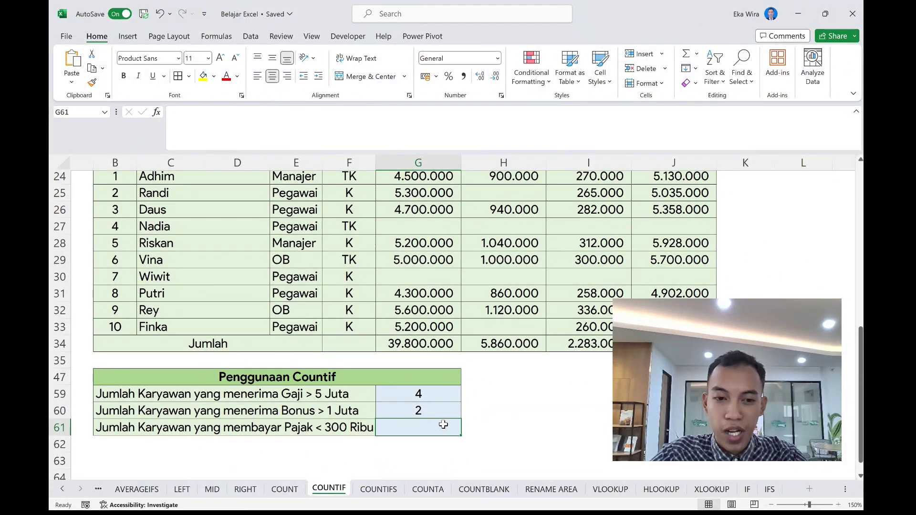
pyautogui.scroll(1, 443, 424)
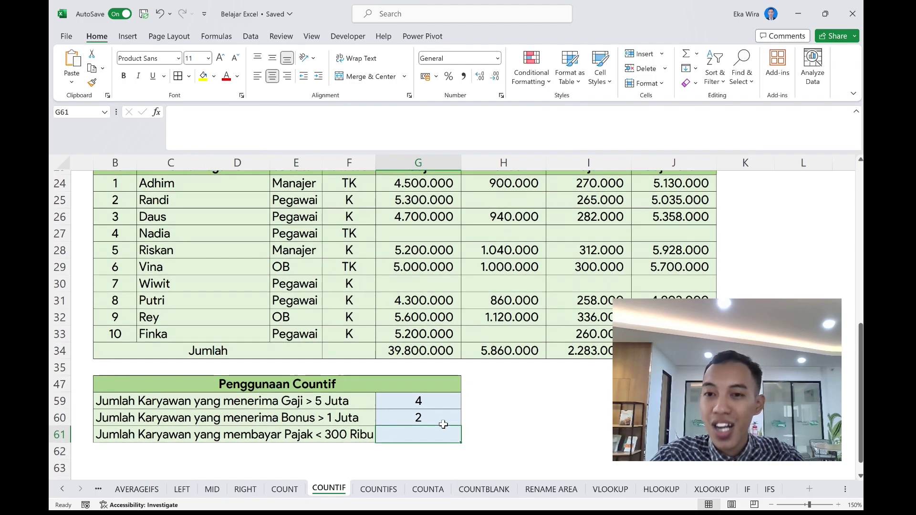
pyautogui.scroll(1, 443, 424)
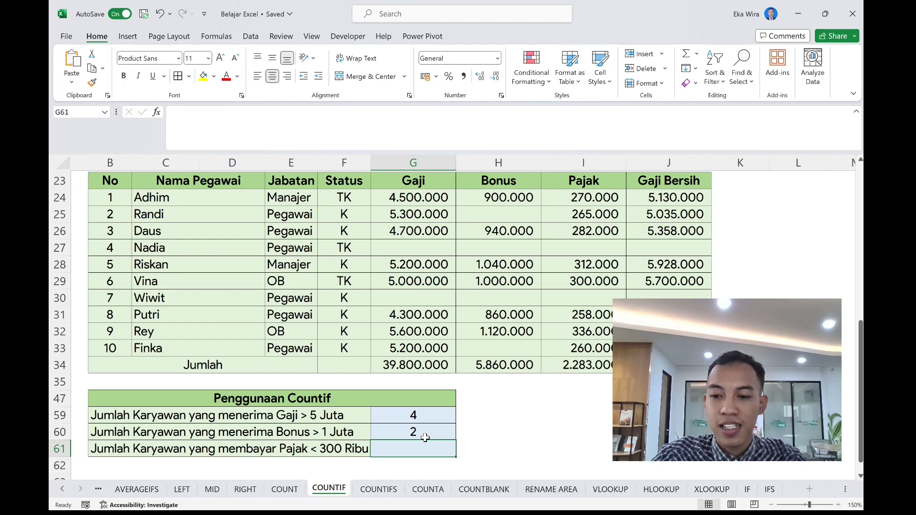
pyautogui.write('=count')
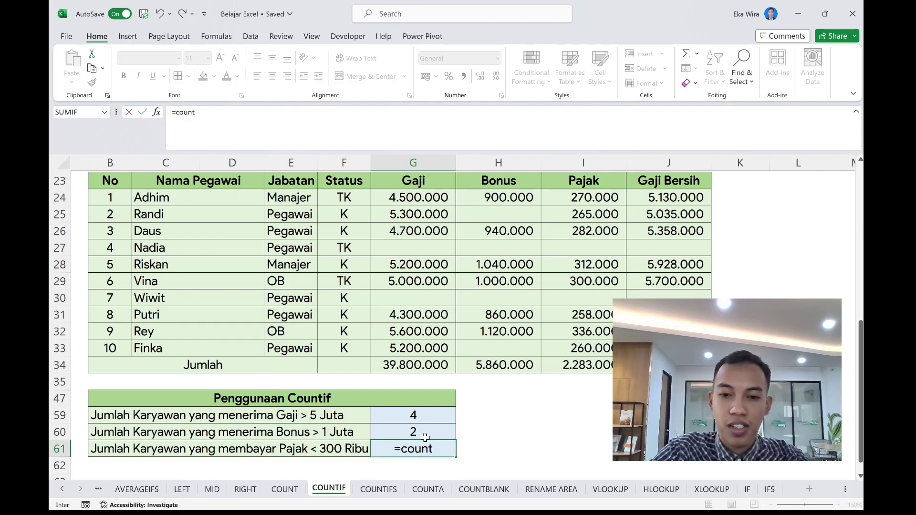
pyautogui.write('if')
pyautogui.press('Tab')
pyautogui.scroll(1, 522, 288)
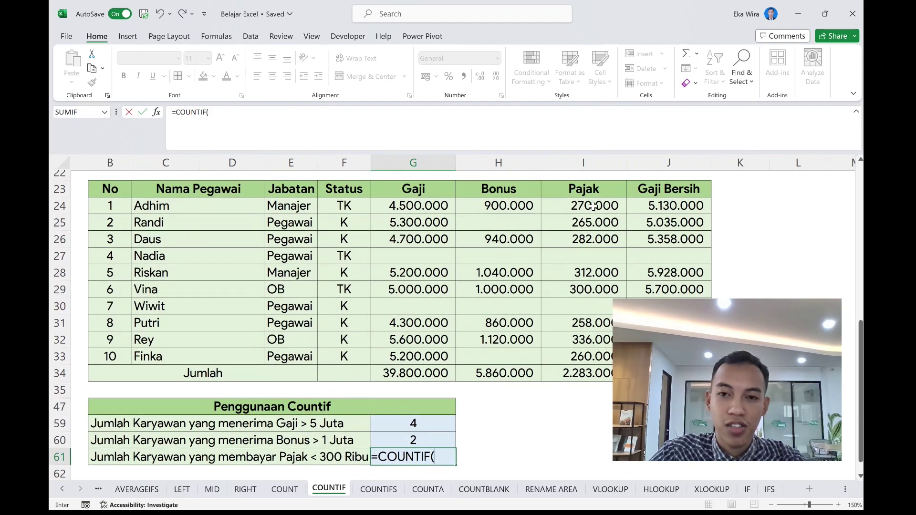
pyautogui.moveTo(592, 206); pyautogui.dragTo(587, 353)
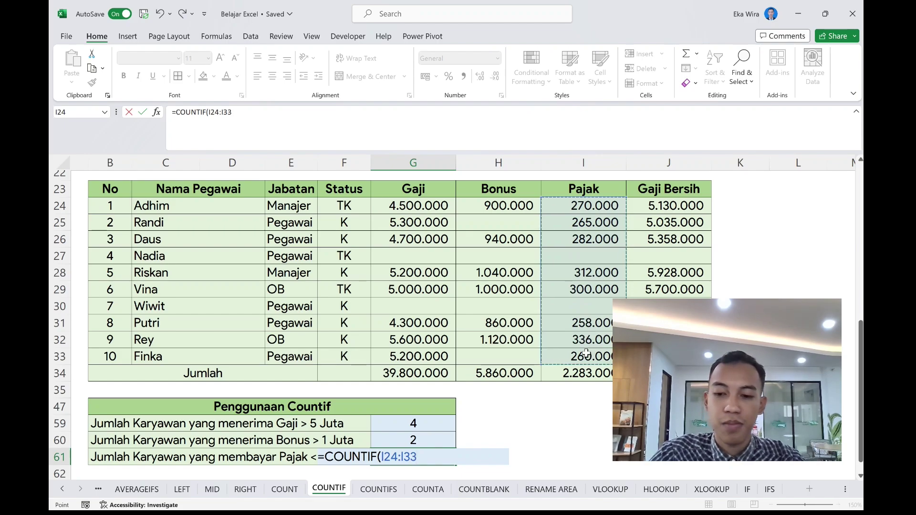
pyautogui.write(';')
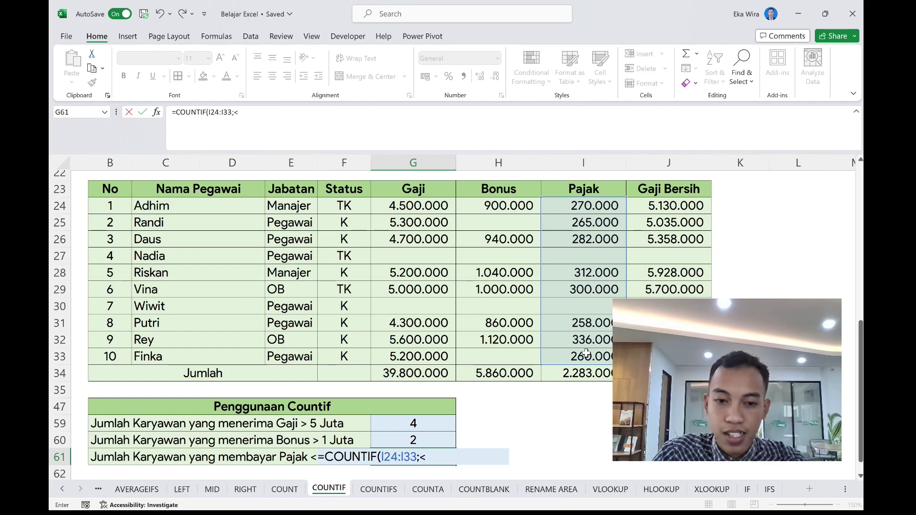
# - Complete the COUNTIF formula in G61 with the criterion "<300000"
pyautogui.write('<')
pyautogui.scroll(-1, 586, 353)
pyautogui.write('300000')
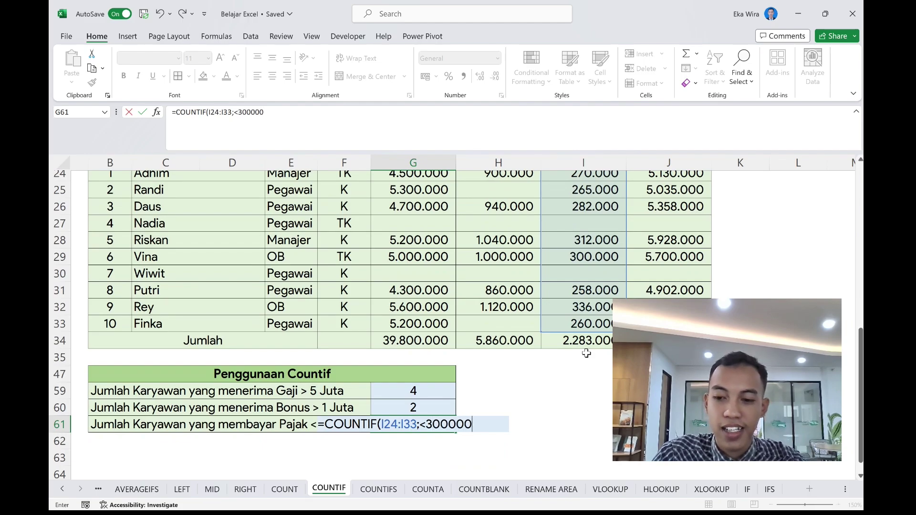
pyautogui.write('"')
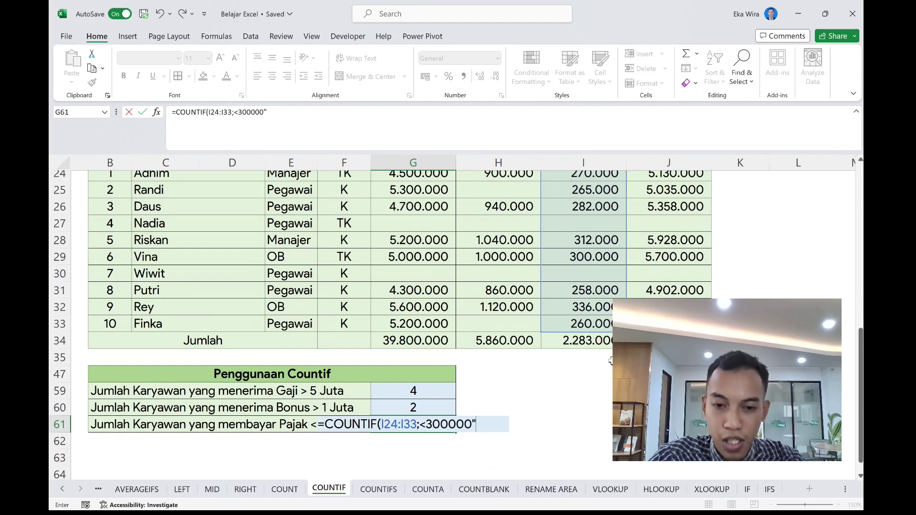
pyautogui.click(420, 423)
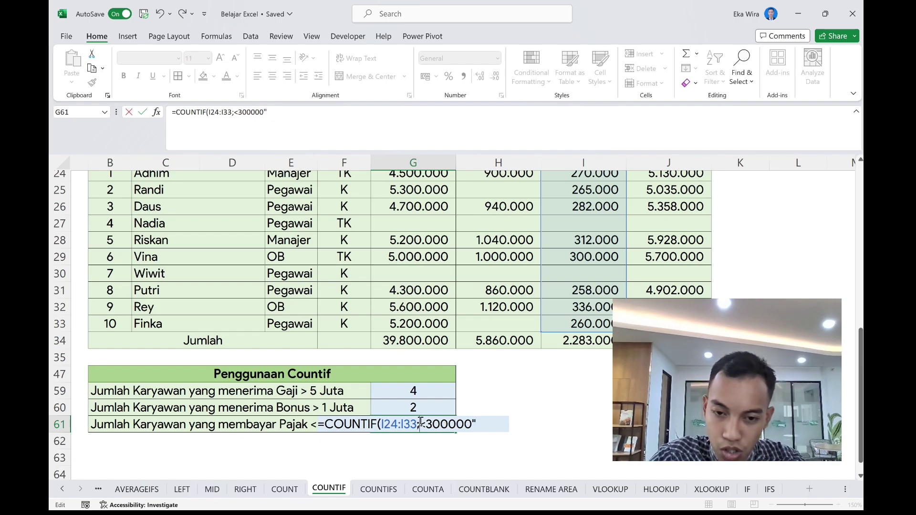
pyautogui.write('"')
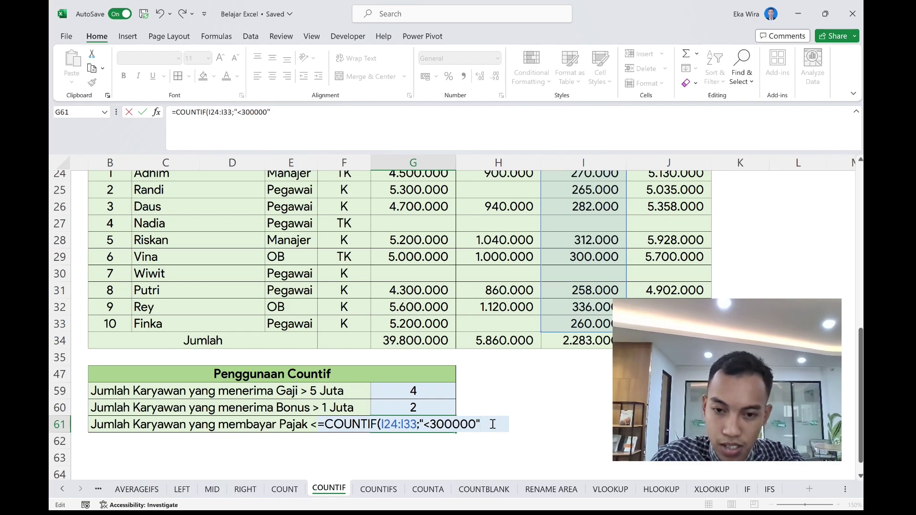
pyautogui.press('Return')
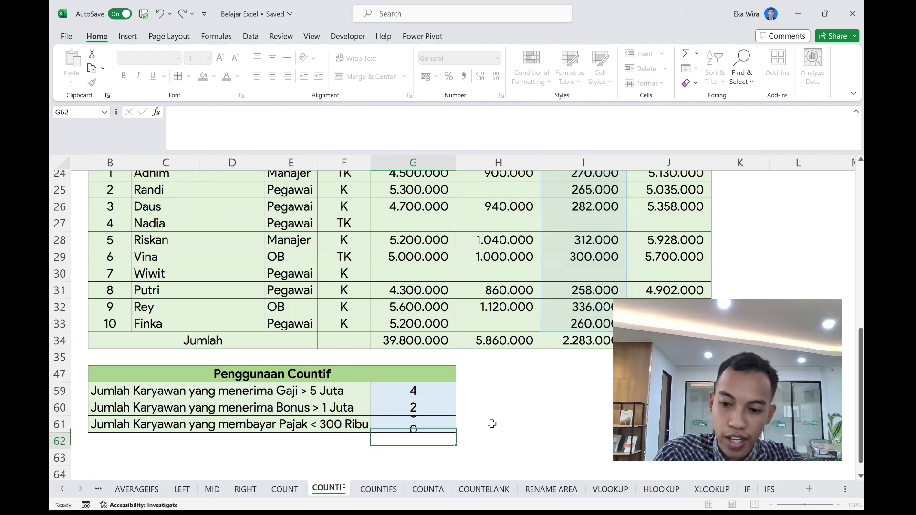
# - Check the G61 count against the individual Pajak values in I24:I33, including the one of exactly 300 Ribu
pyautogui.scroll(1, 482, 419)
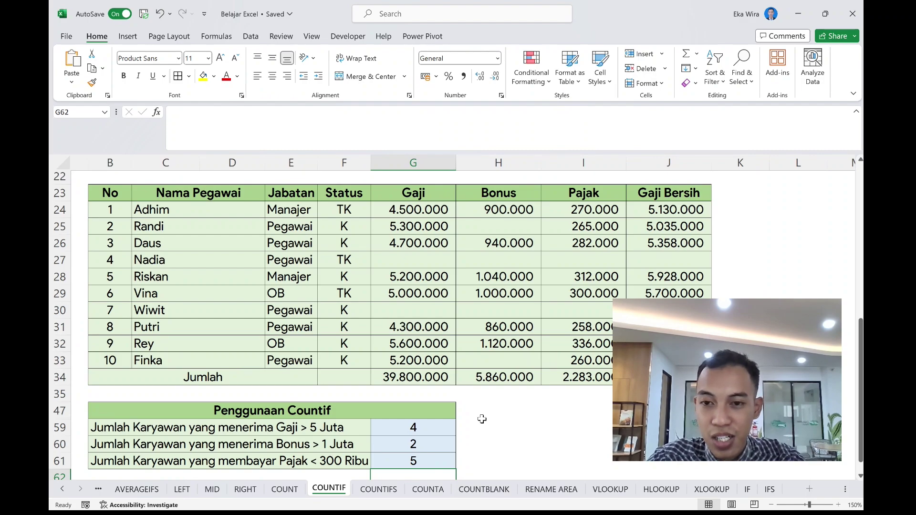
pyautogui.click(588, 365)
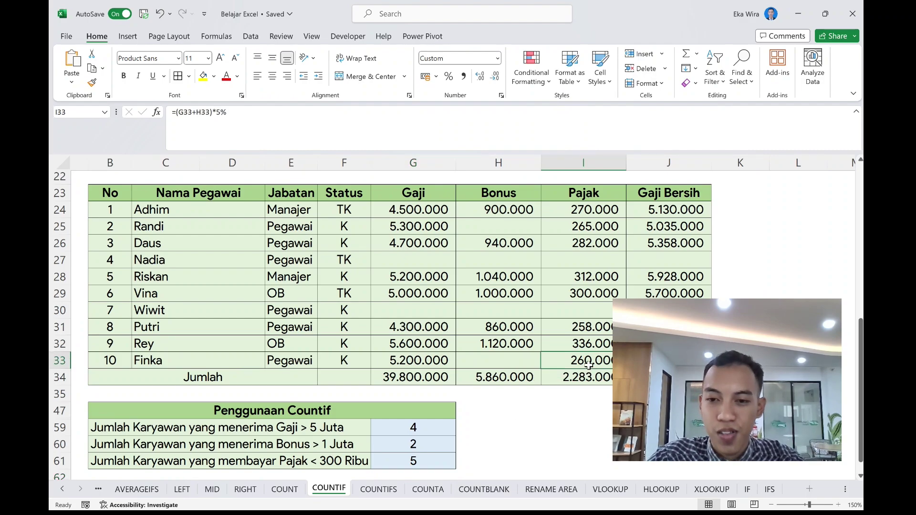
pyautogui.click(591, 329)
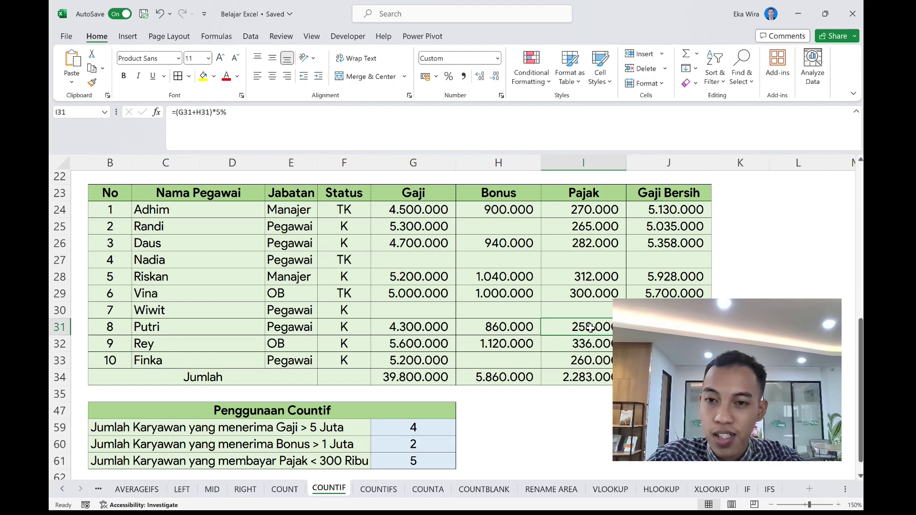
pyautogui.click(596, 245)
pyautogui.click(591, 231)
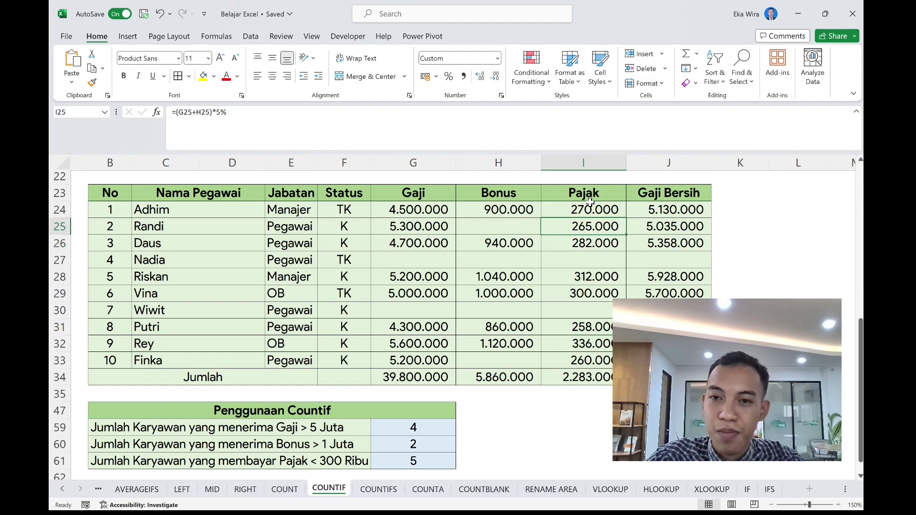
pyautogui.click(590, 203)
pyautogui.click(593, 296)
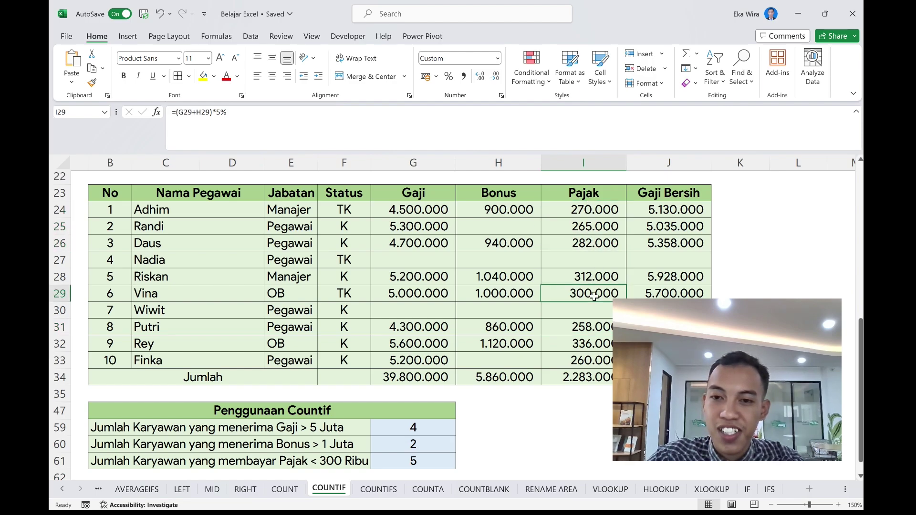
pyautogui.scroll(-1, 593, 296)
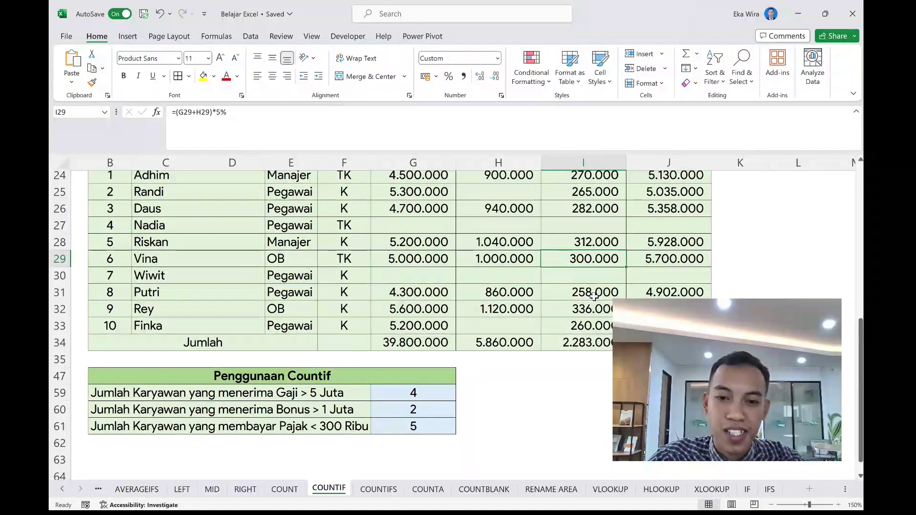
pyautogui.scroll(1, 594, 297)
pyautogui.scroll(-1, 593, 297)
pyautogui.scroll(1, 593, 297)
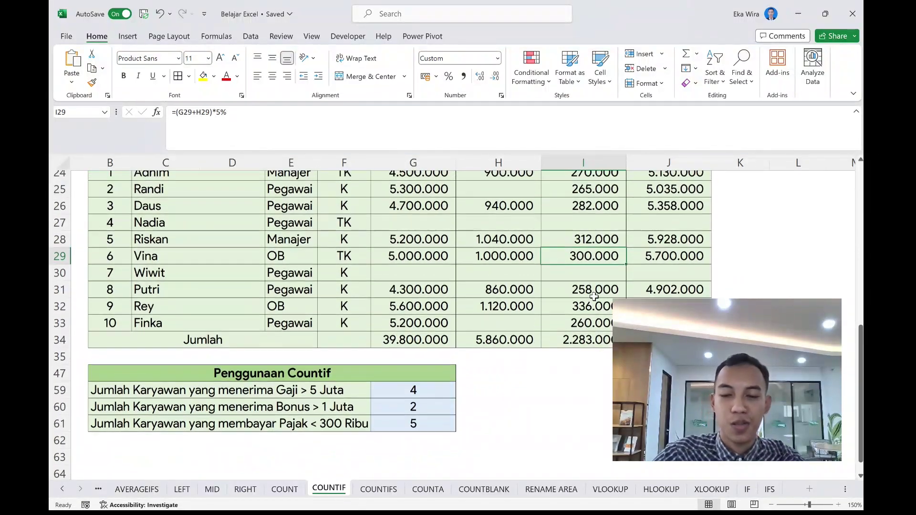
pyautogui.click(546, 374)
pyautogui.scroll(8, 547, 377)
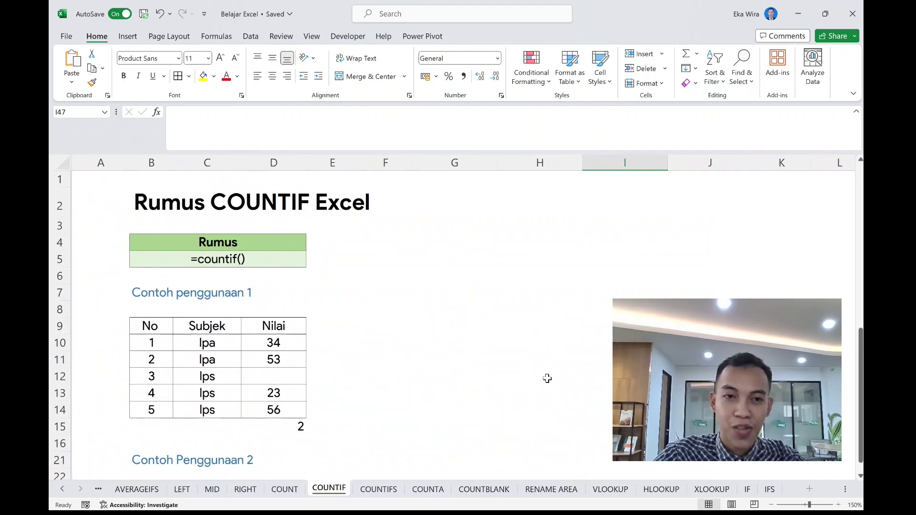
pyautogui.hscroll(2, 547, 379)
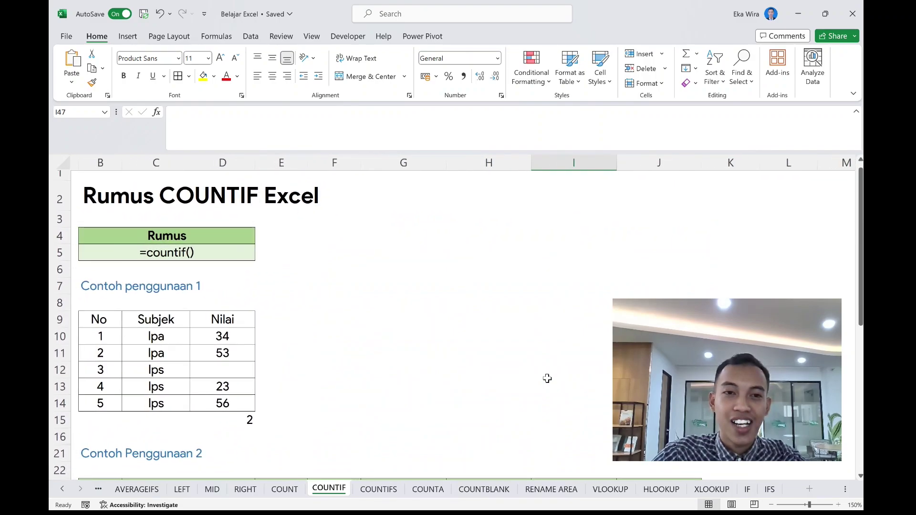
pyautogui.hscroll(-1, 547, 378)
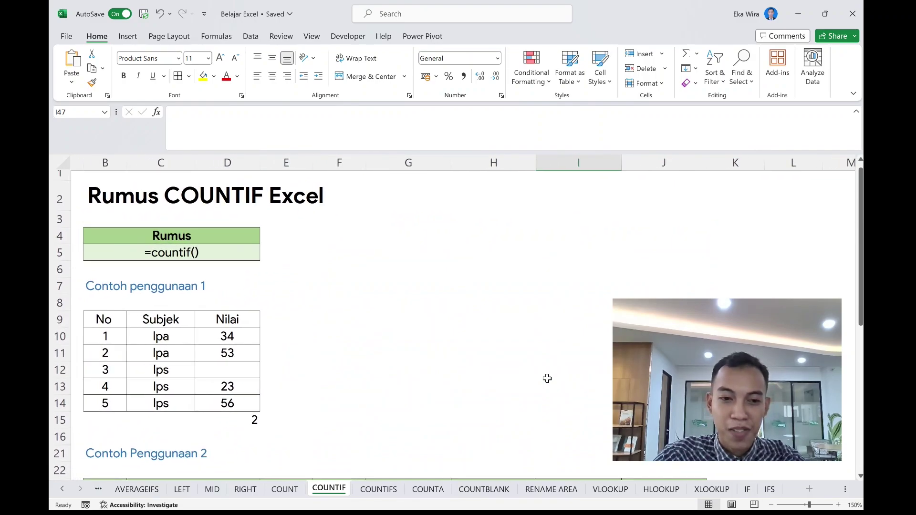
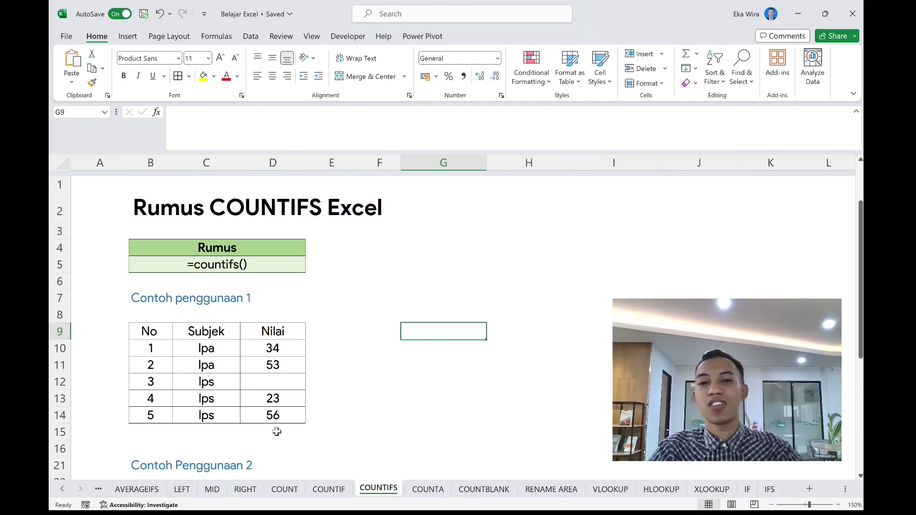
# - Start a COUNTIFS formula in D15 of the COUNTIFS sheet with the Nilai range D10:D14
pyautogui.scroll(-1, 276, 431)
pyautogui.click(277, 429)
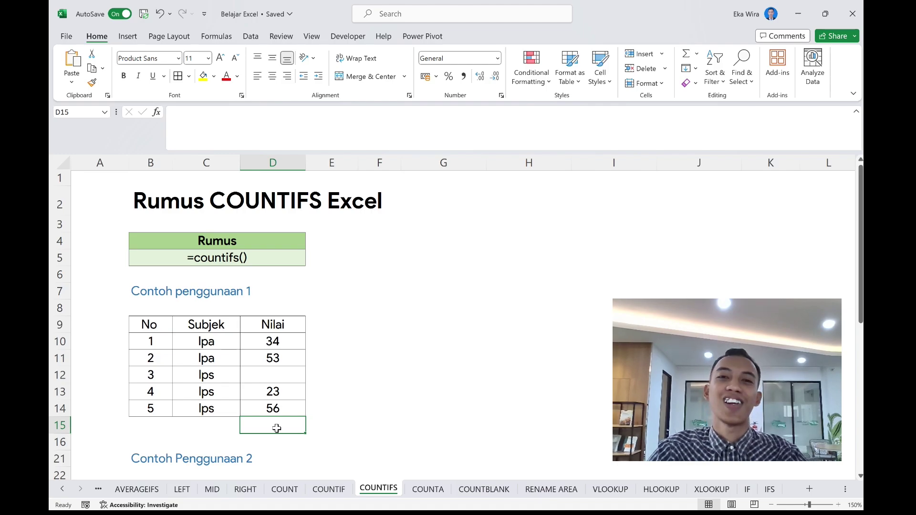
pyautogui.write('=')
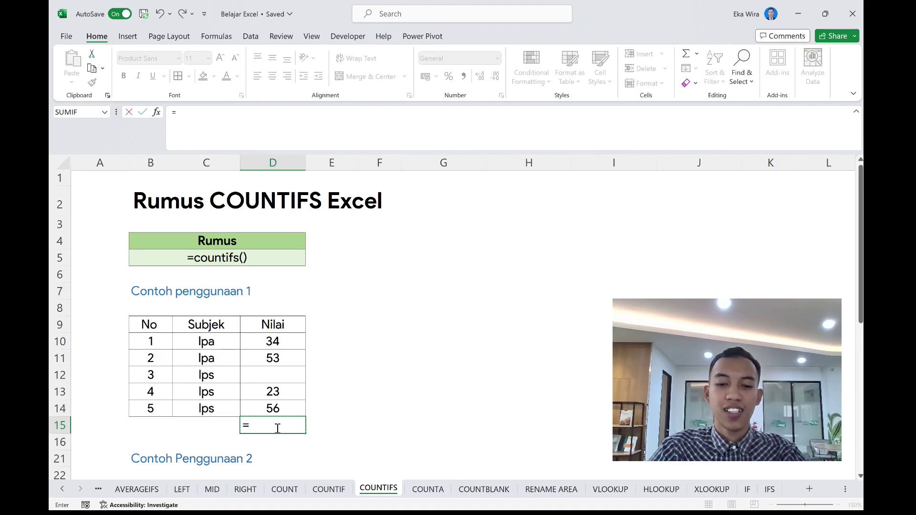
pyautogui.write('counifs')
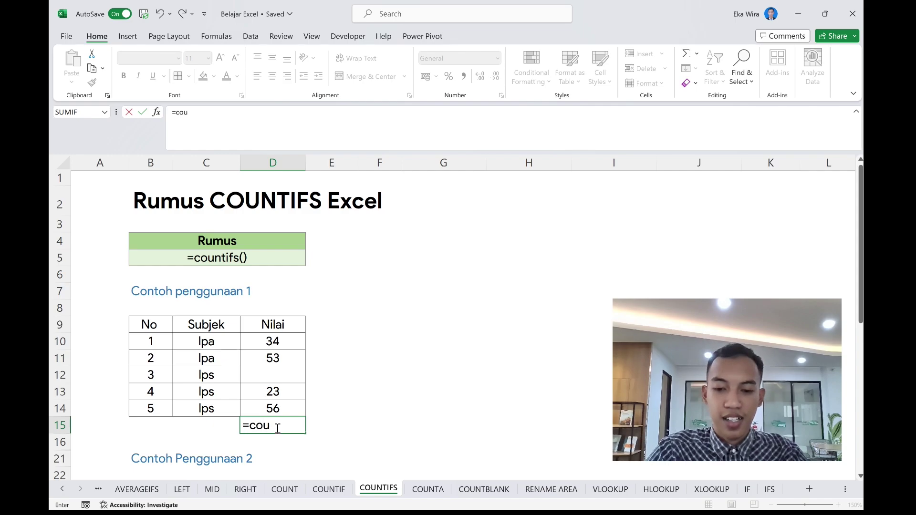
pyautogui.press('BackSpace')
pyautogui.press('BackSpace')
pyautogui.press('BackSpace')
pyautogui.write('tifs')
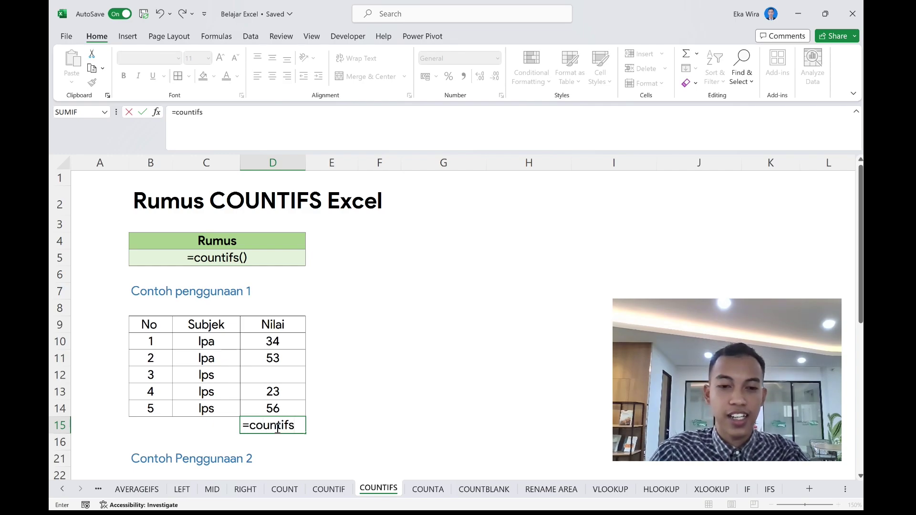
pyautogui.press('Tab')
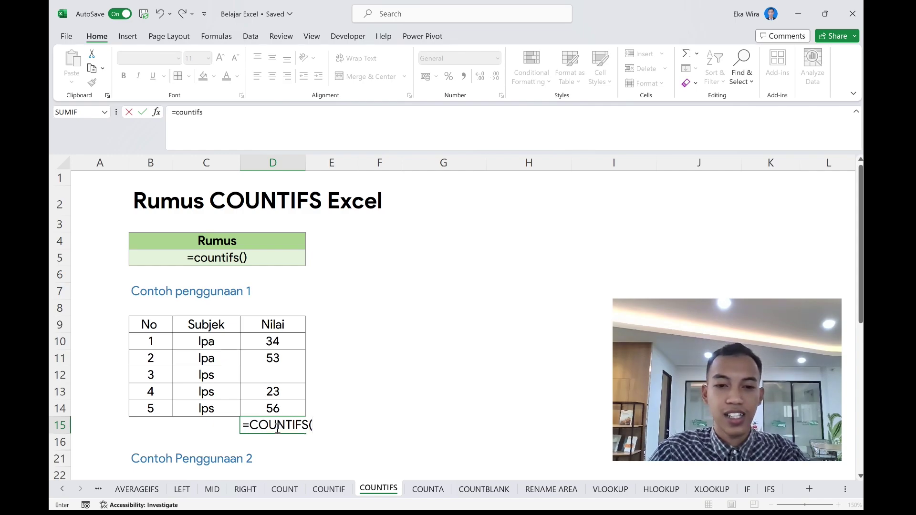
pyautogui.scroll(1, 282, 388)
pyautogui.scroll(-1, 282, 387)
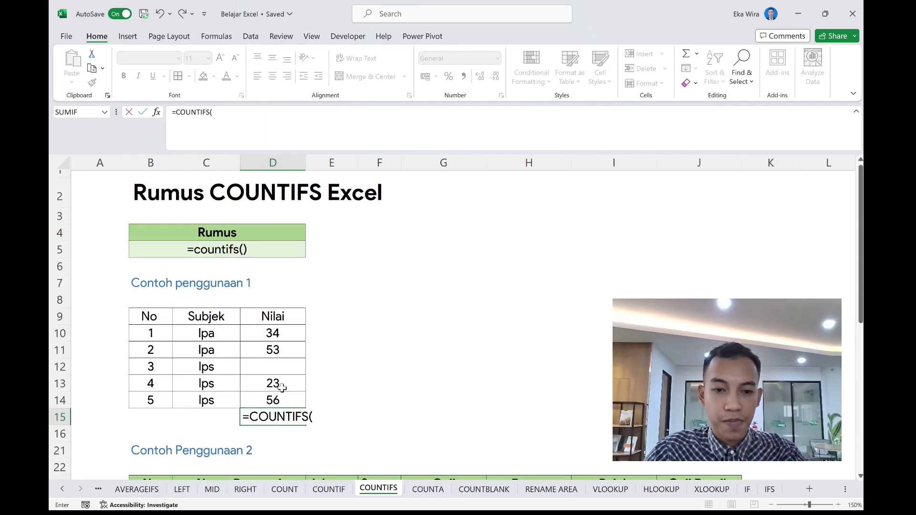
pyautogui.scroll(-1, 279, 379)
pyautogui.scroll(1, 286, 334)
pyautogui.moveTo(270, 328); pyautogui.dragTo(271, 402)
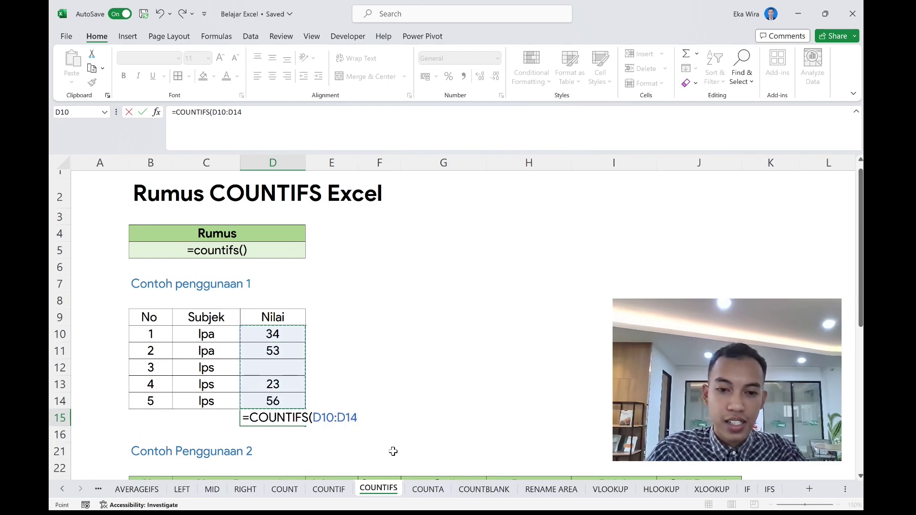
# - Add ">30" as the criterion for the Nilai range in the D15 formula
pyautogui.write(';')
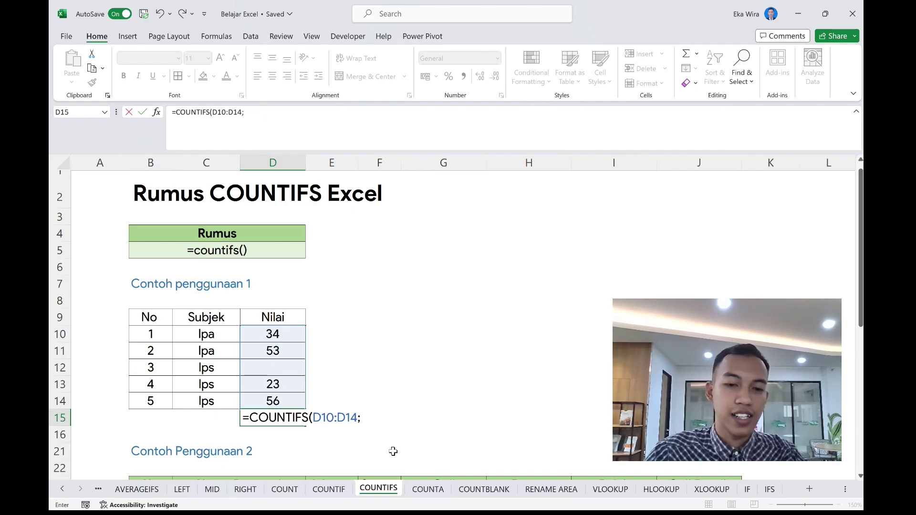
pyautogui.write('>')
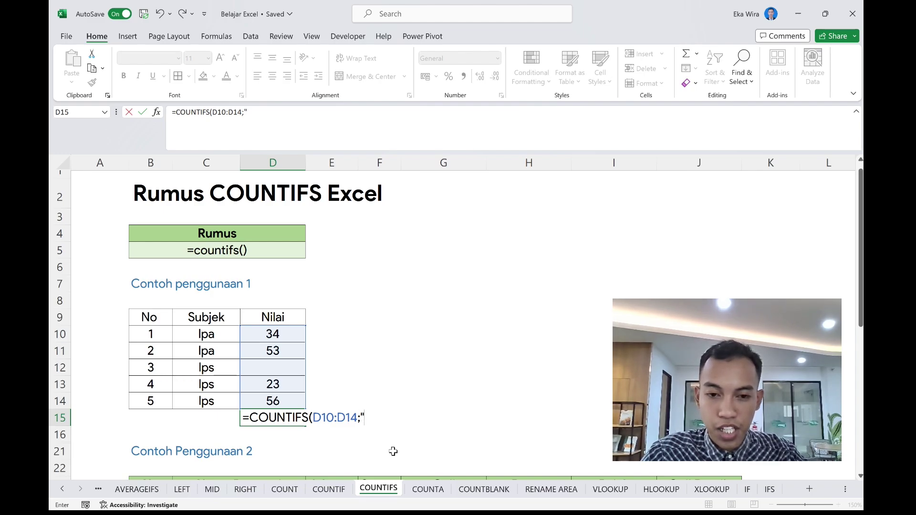
pyautogui.write('>')
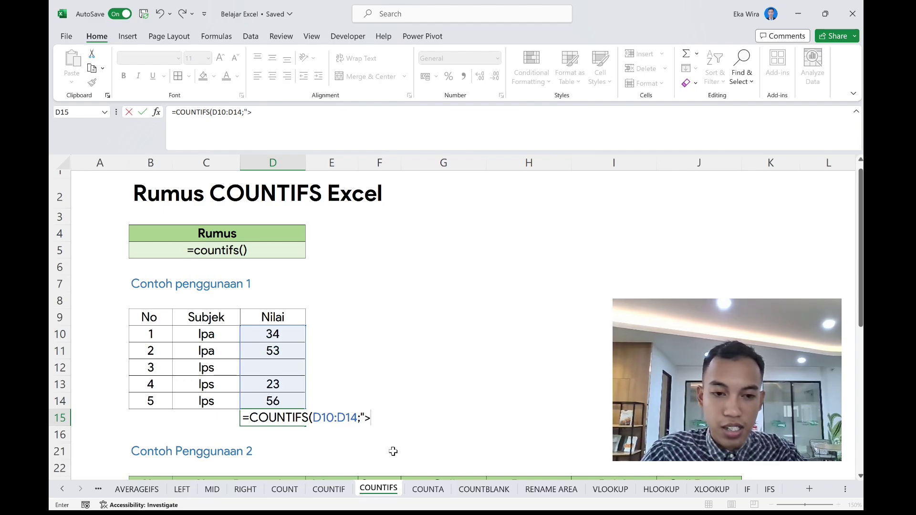
pyautogui.write('30";')
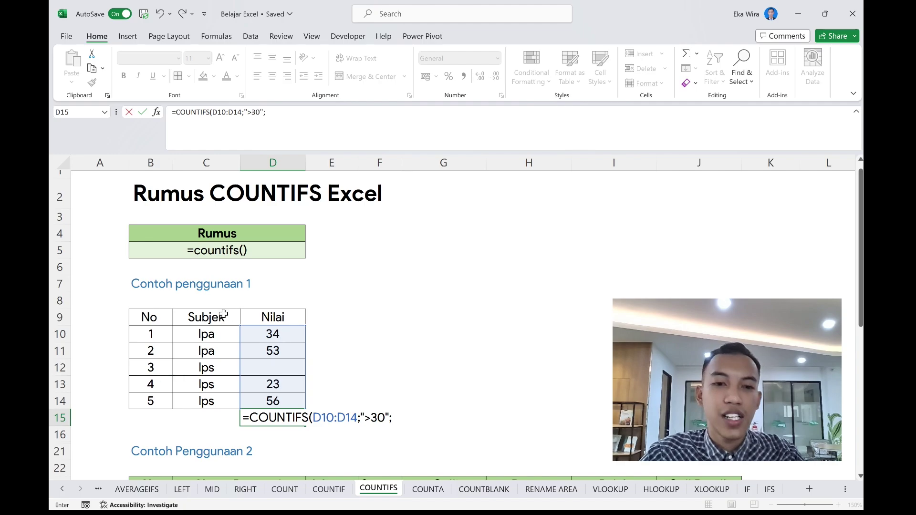
# - Complete the D15 formula with the Subjek range C10:C14 and the criterion "Ips"
pyautogui.moveTo(217, 333); pyautogui.dragTo(218, 400)
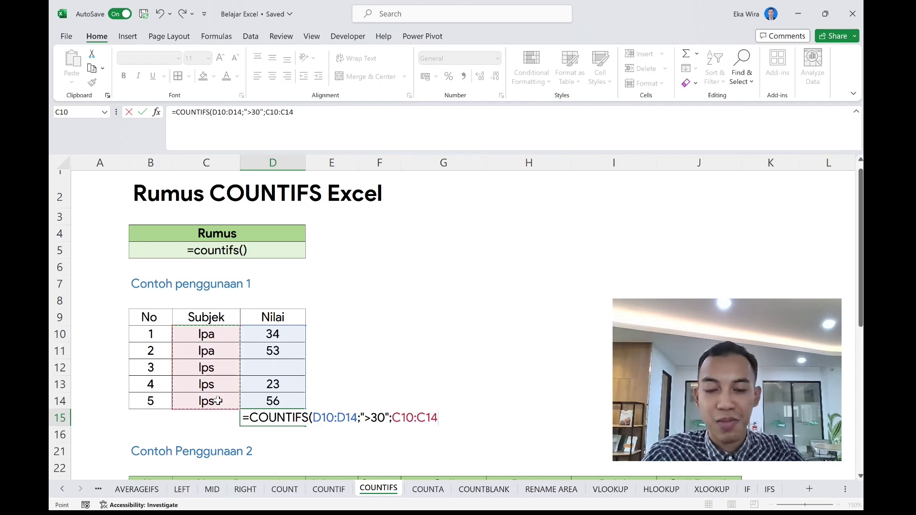
pyautogui.write(';')
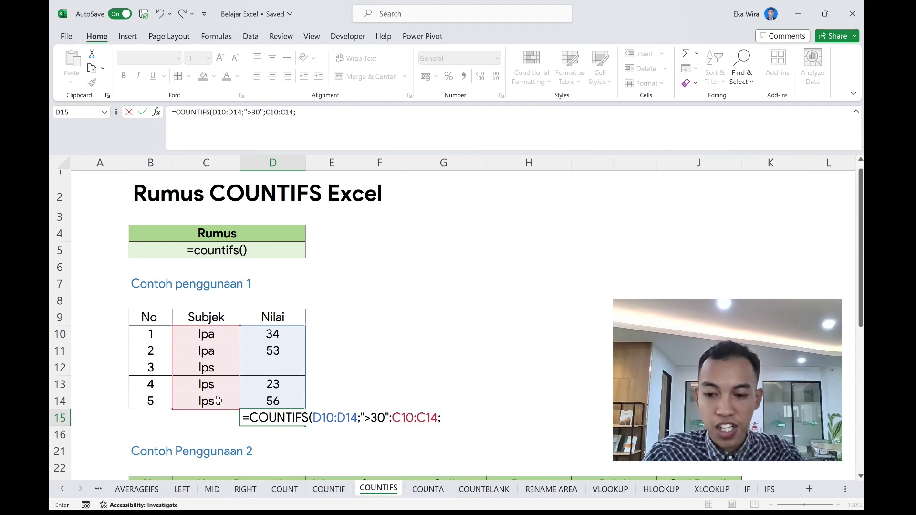
pyautogui.write('"Ips')
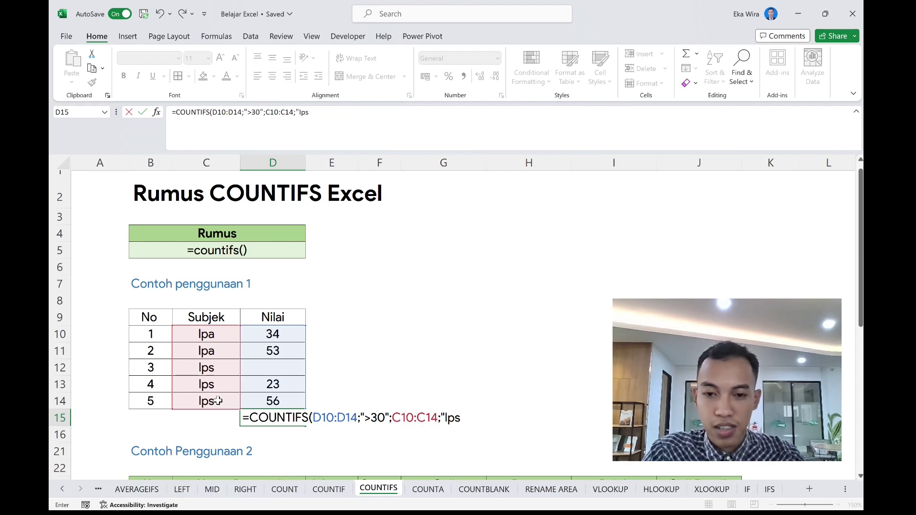
pyautogui.write('"')
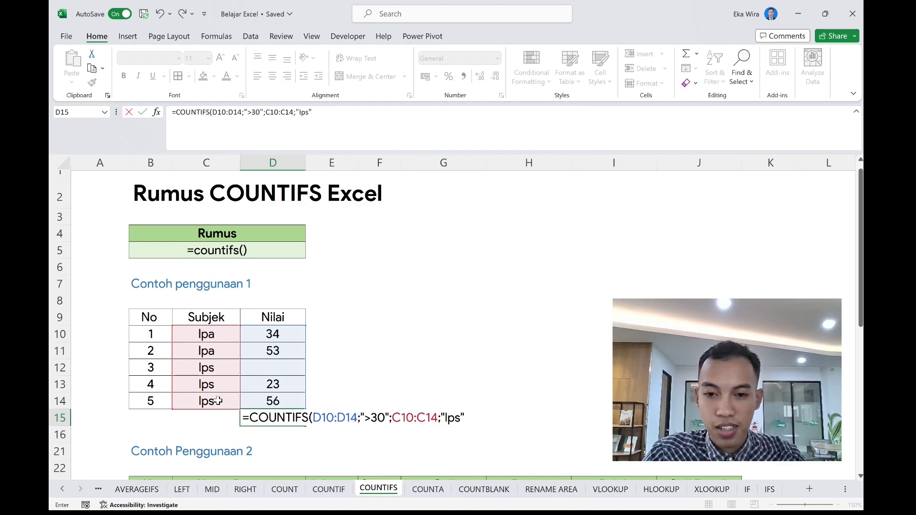
pyautogui.write(')')
pyautogui.press('Return')
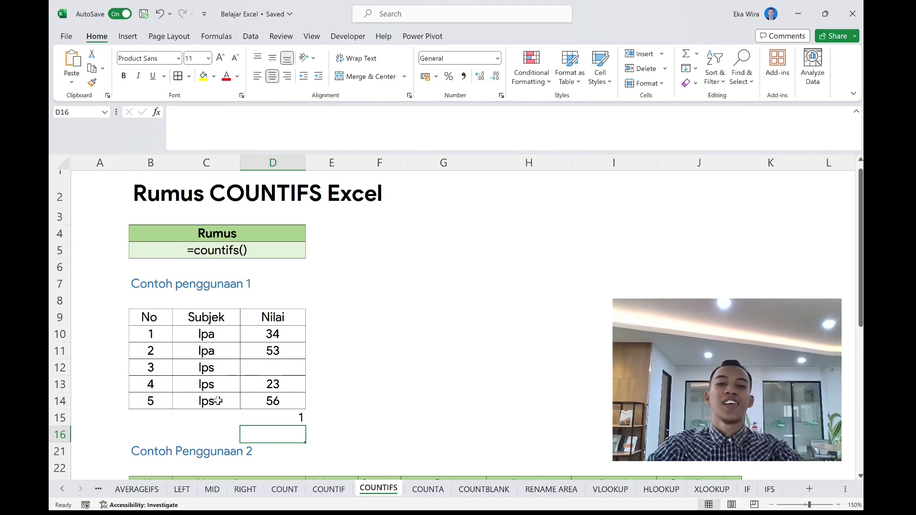
# - Review the COUNTIFS formula in D15 and check its result against the Ips values in the Nilai column
pyautogui.click(324, 411)
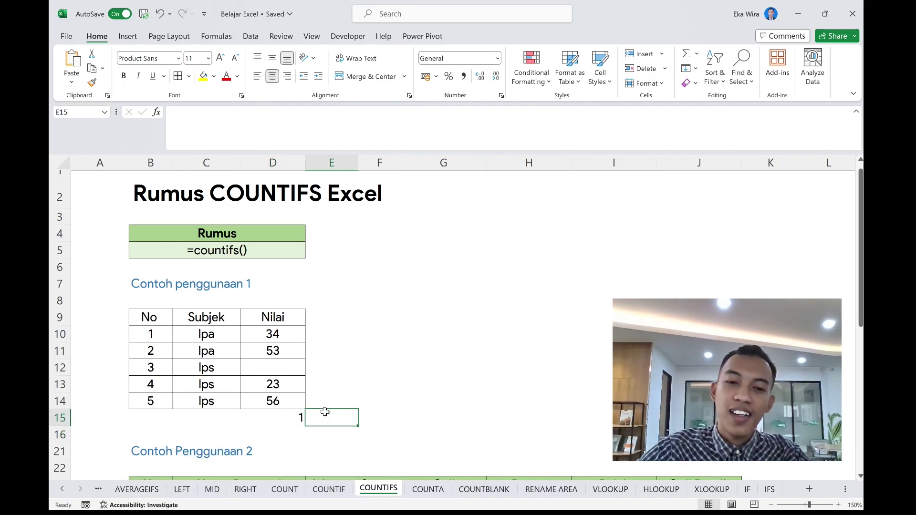
pyautogui.click(272, 417)
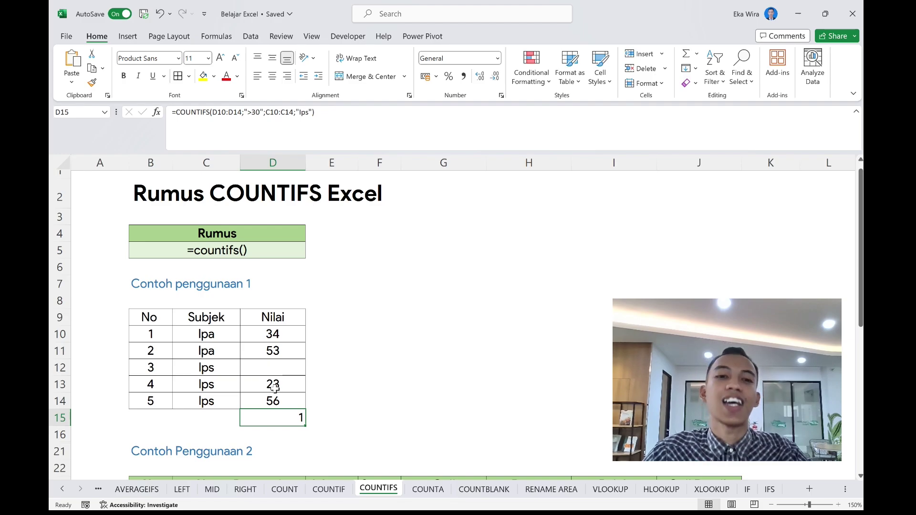
pyautogui.click(286, 400)
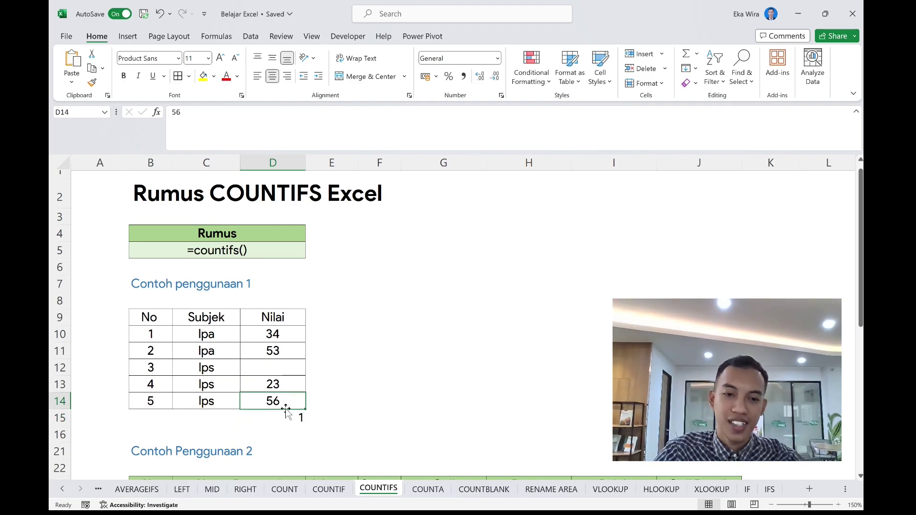
# - Change the Nilai criterion in the D15 COUNTIFS formula to ">20" and check it against the Ips rows
pyautogui.click(286, 418)
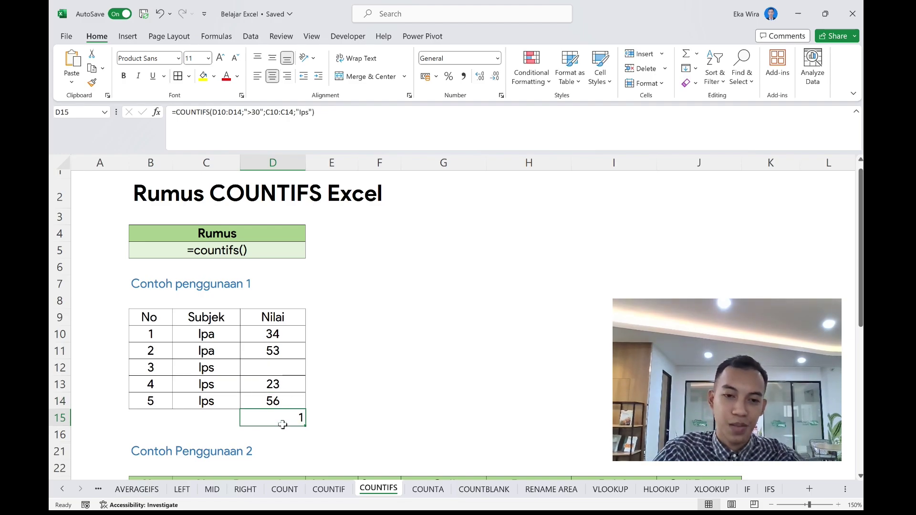
pyautogui.click(255, 113)
pyautogui.press('BackSpace')
pyautogui.write('2')
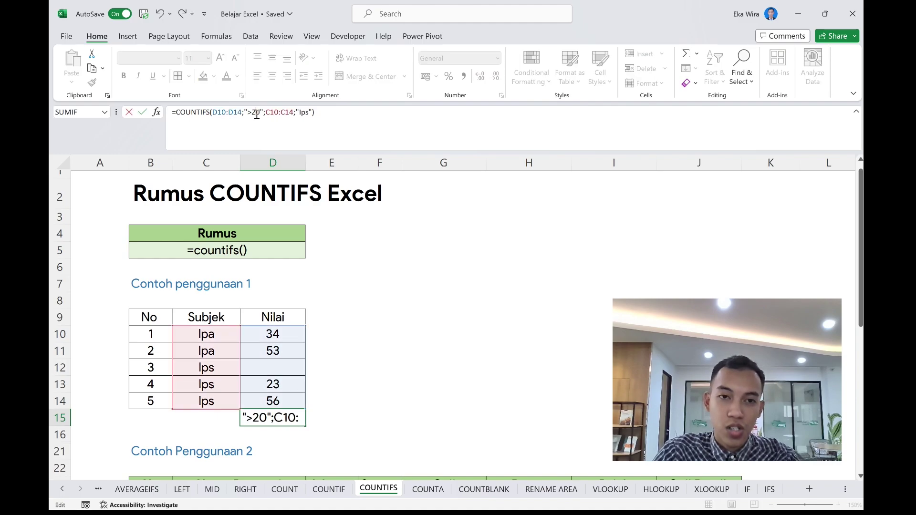
pyautogui.press('Return')
pyautogui.moveTo(295, 384); pyautogui.dragTo(231, 399)
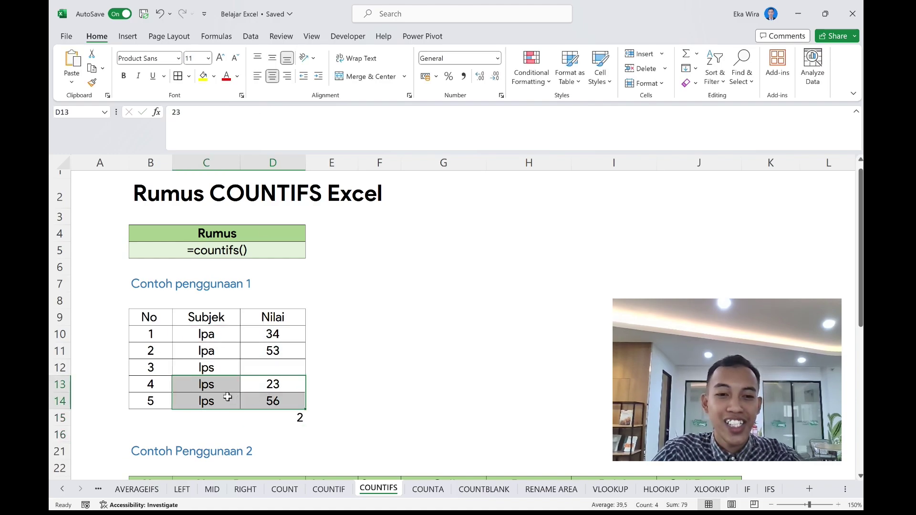
pyautogui.click(285, 417)
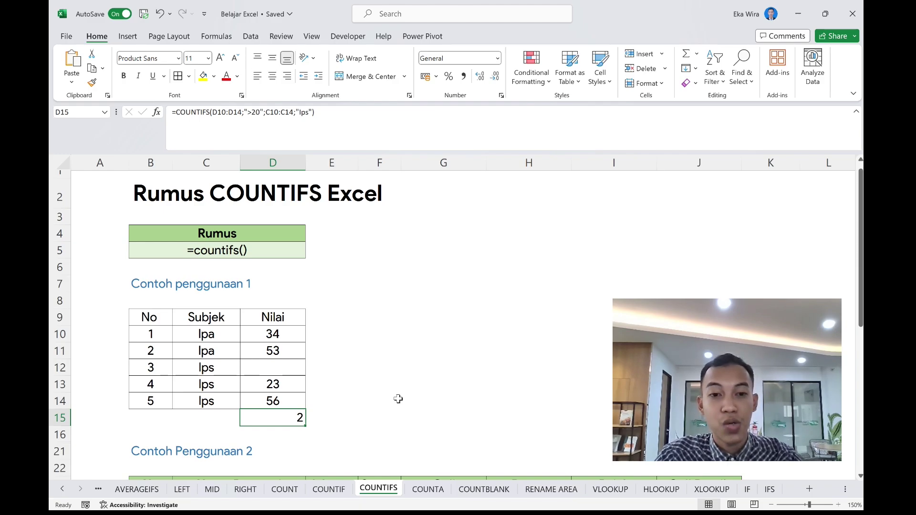
# - Examine the employee table under Contoh Penggunaan 2 and the Penggunaan Countifs questions, especially managers with Gaji above 5 Juta
pyautogui.scroll(-8, 399, 399)
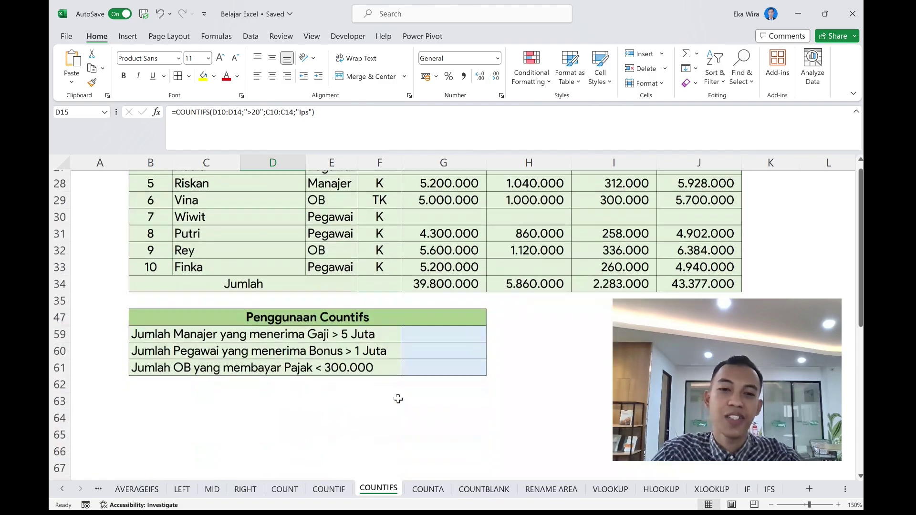
pyautogui.scroll(6, 399, 399)
pyautogui.click(398, 315)
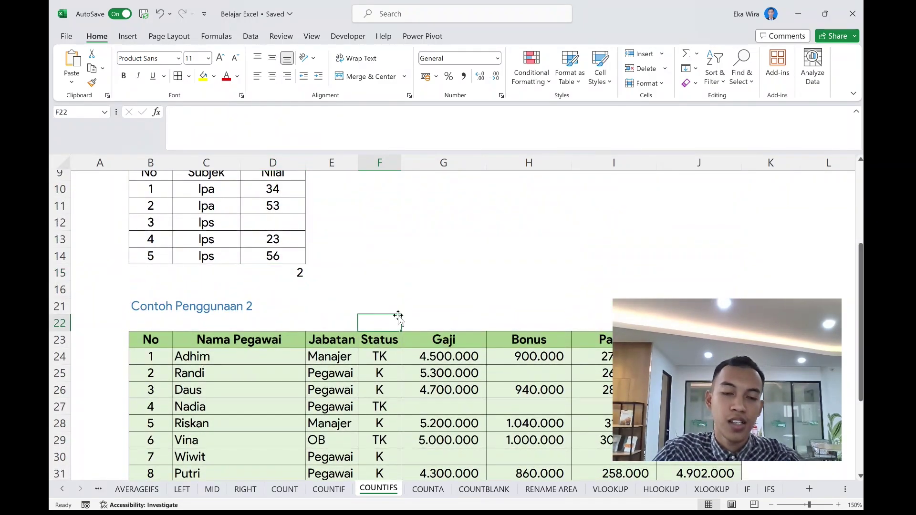
pyautogui.scroll(2, 398, 315)
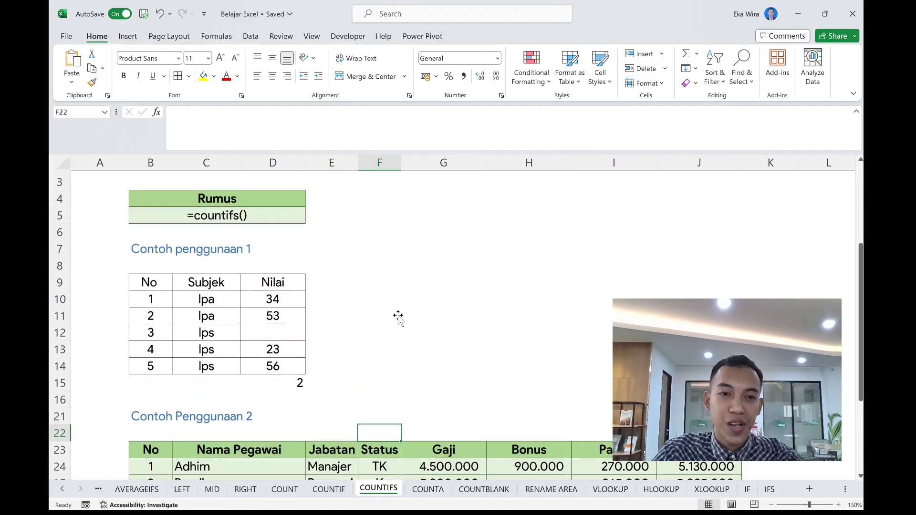
pyautogui.scroll(-6, 313, 370)
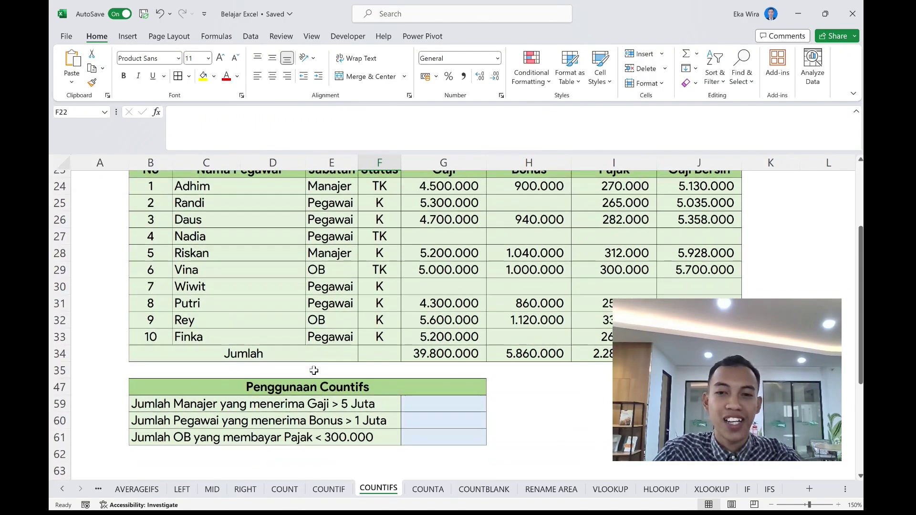
pyautogui.scroll(1, 313, 370)
pyautogui.hscroll(1, 313, 370)
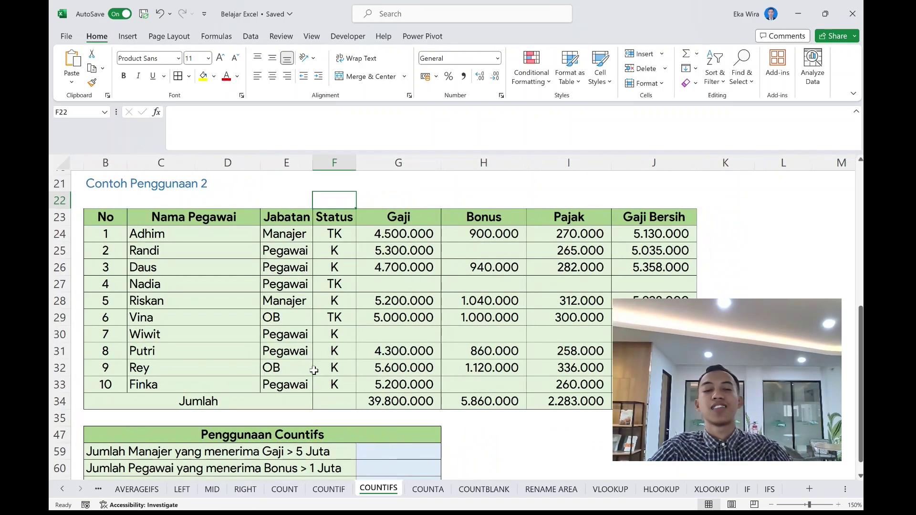
pyautogui.scroll(-1, 314, 370)
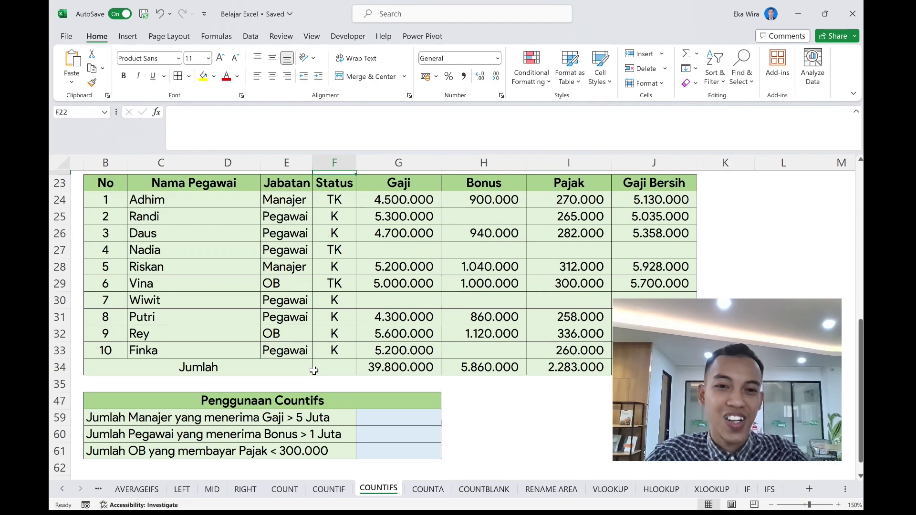
pyautogui.click(383, 417)
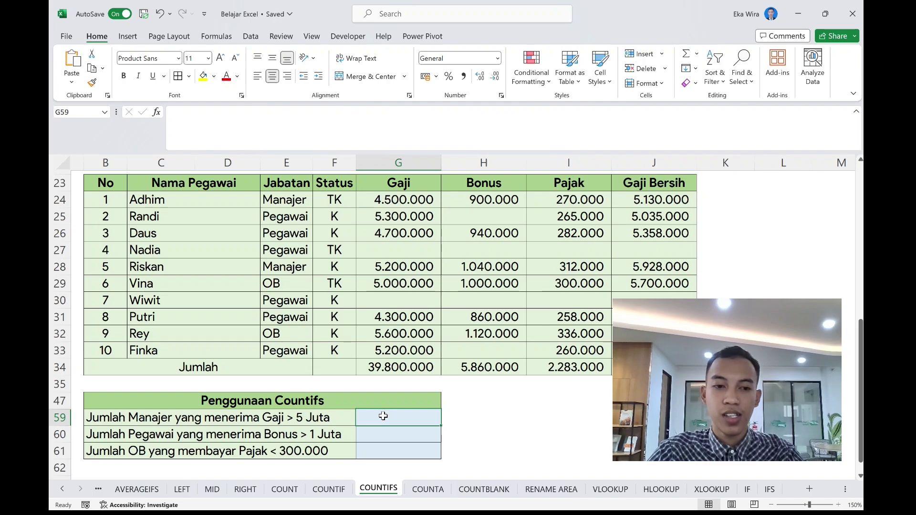
pyautogui.scroll(1, 383, 416)
pyautogui.scroll(-1, 383, 417)
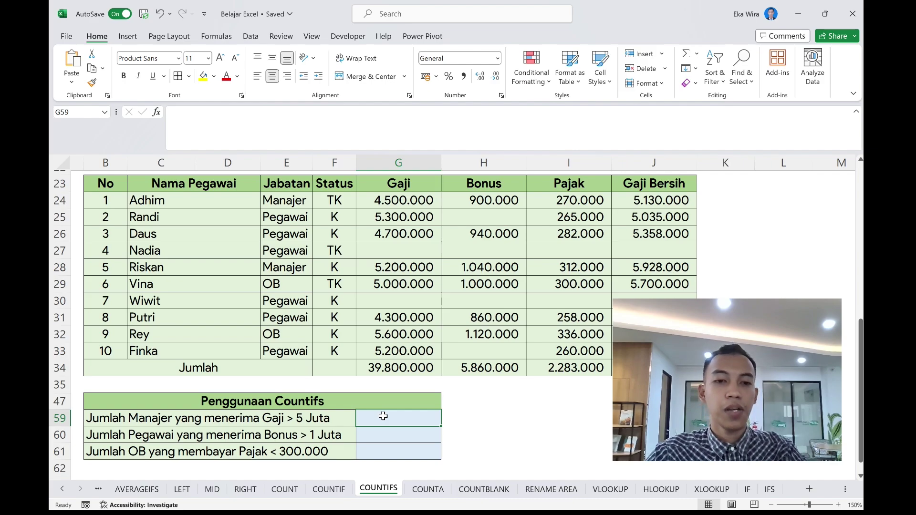
pyautogui.click(345, 414)
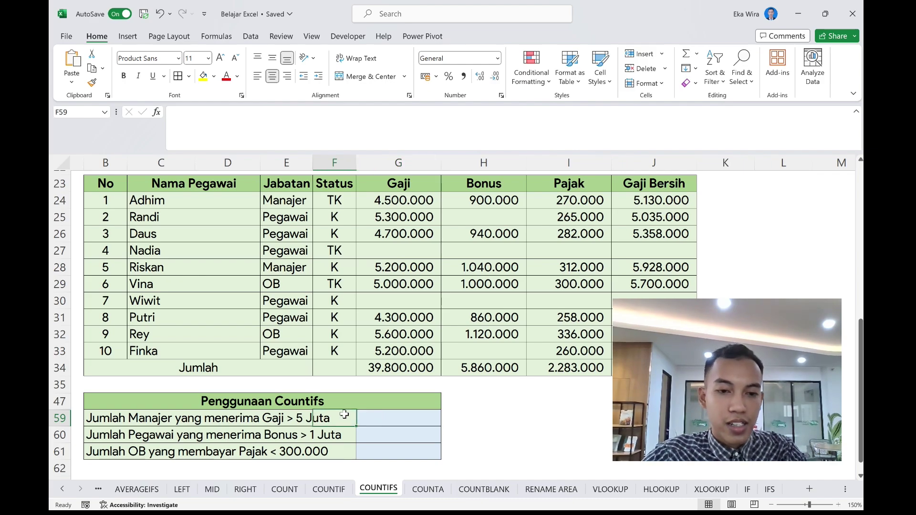
pyautogui.click(125, 417)
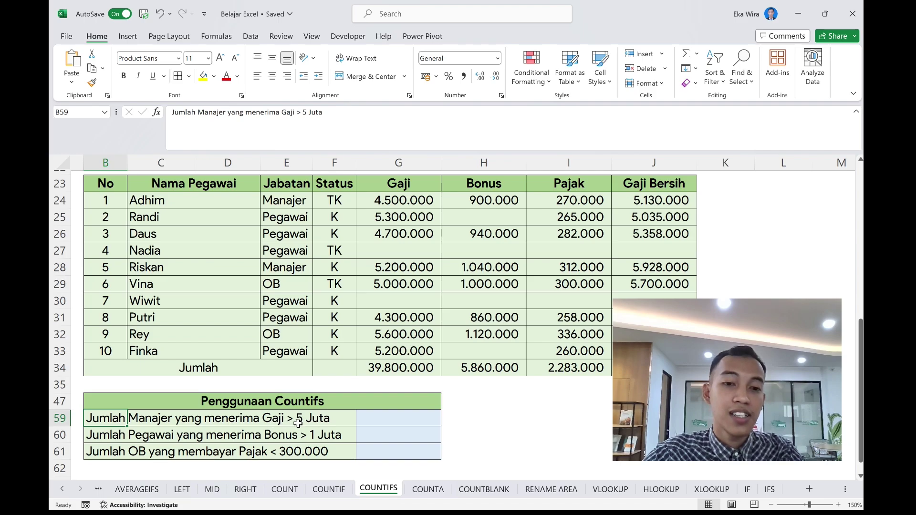
# - Start a COUNTIFS formula in G59 with the Gaji range G24:G33
pyautogui.click(369, 414)
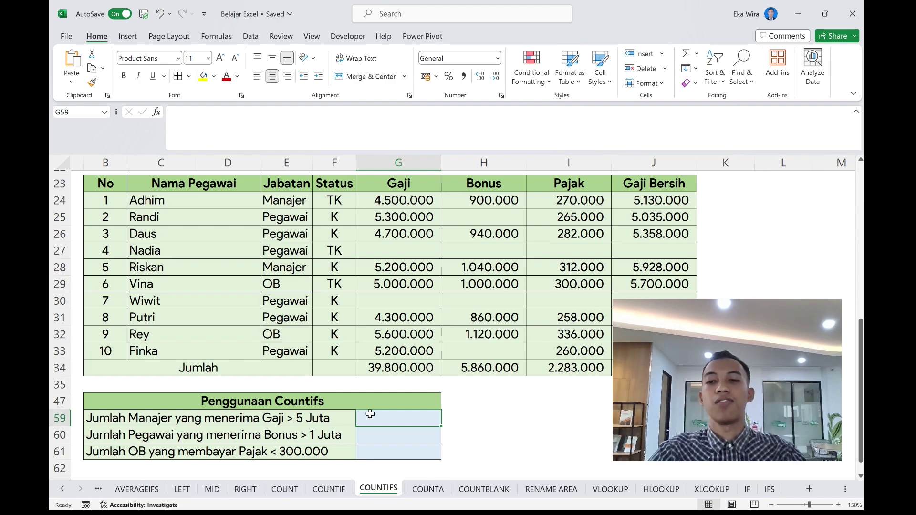
pyautogui.write('=c')
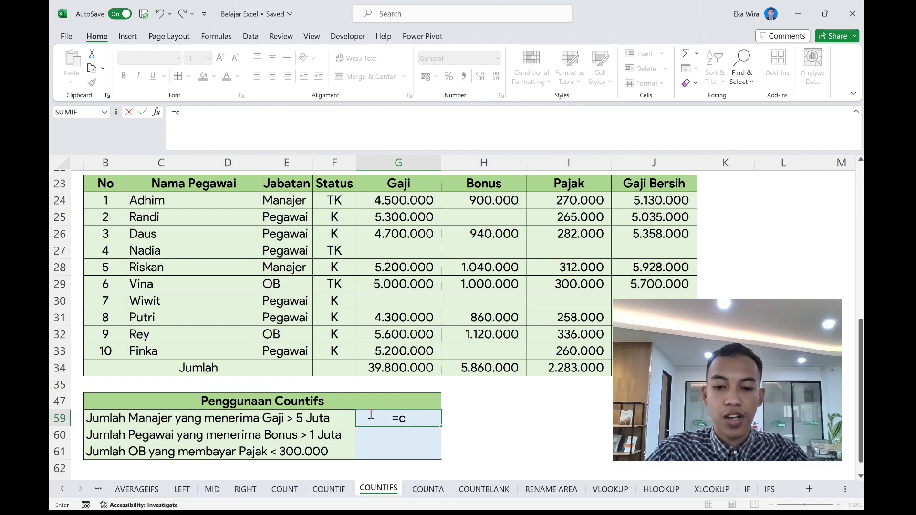
pyautogui.write('ountifs')
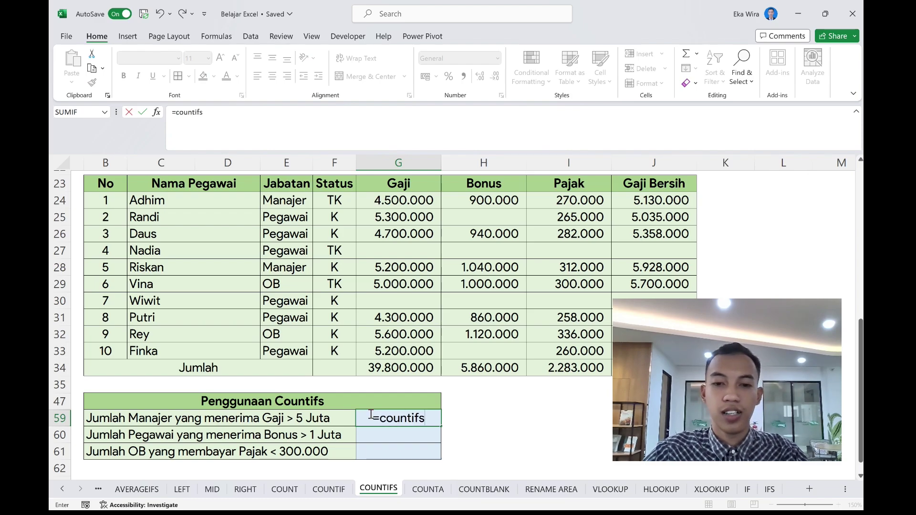
pyautogui.press('Tab')
pyautogui.scroll(2, 377, 415)
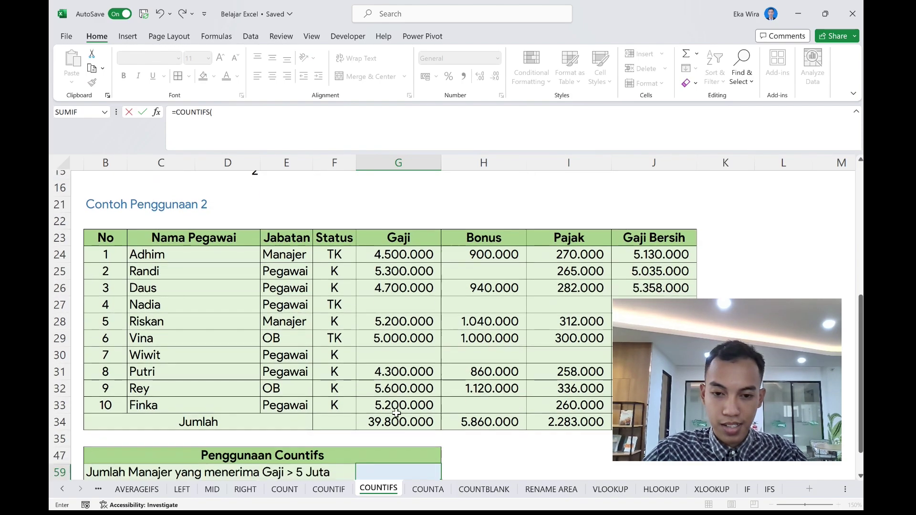
pyautogui.scroll(-2, 387, 414)
pyautogui.scroll(1, 398, 414)
pyautogui.scroll(1, 397, 414)
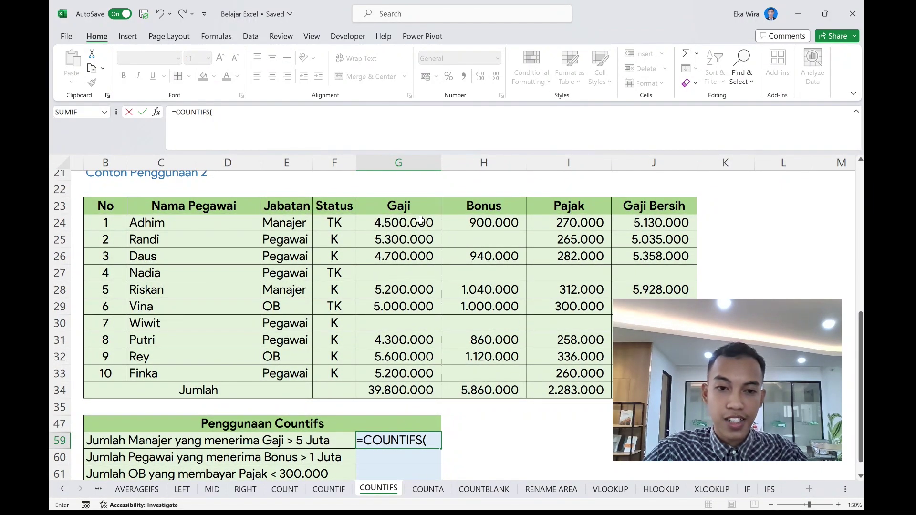
pyautogui.moveTo(420, 223); pyautogui.dragTo(423, 372)
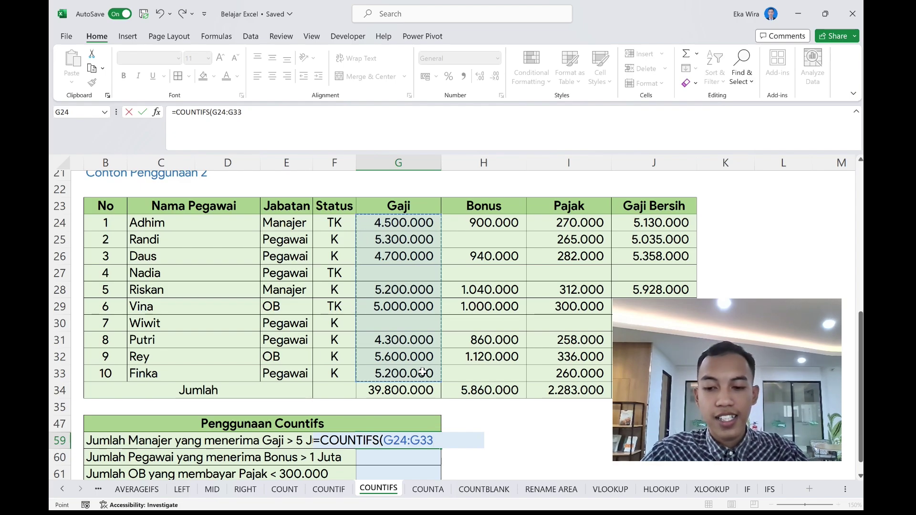
# - Add ">5000000" as the criterion for the Gaji range in the G59 formula
pyautogui.write(';')
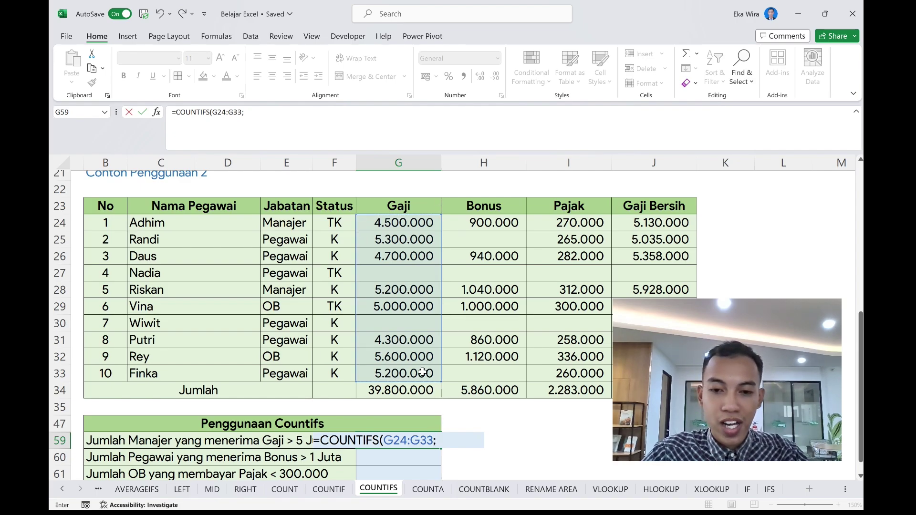
pyautogui.write('>')
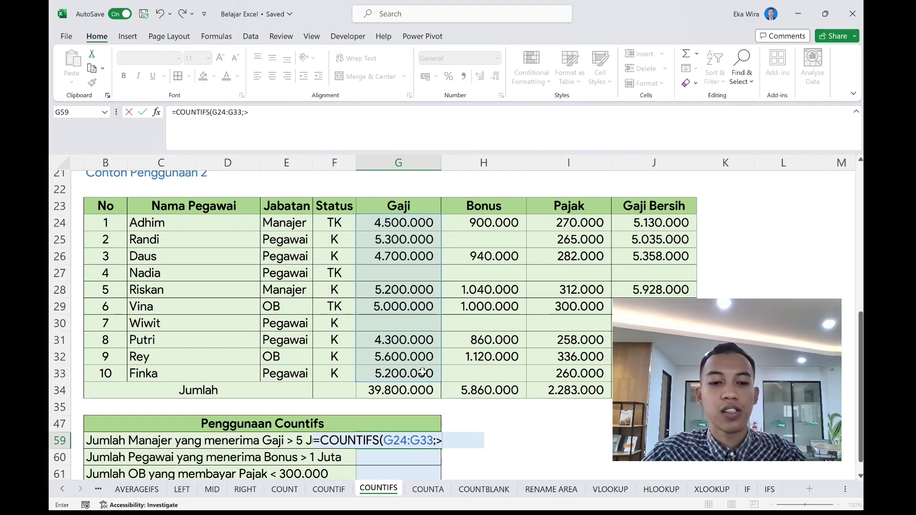
pyautogui.write('5')
pyautogui.press('BackSpace')
pyautogui.press('BackSpace')
pyautogui.write('"')
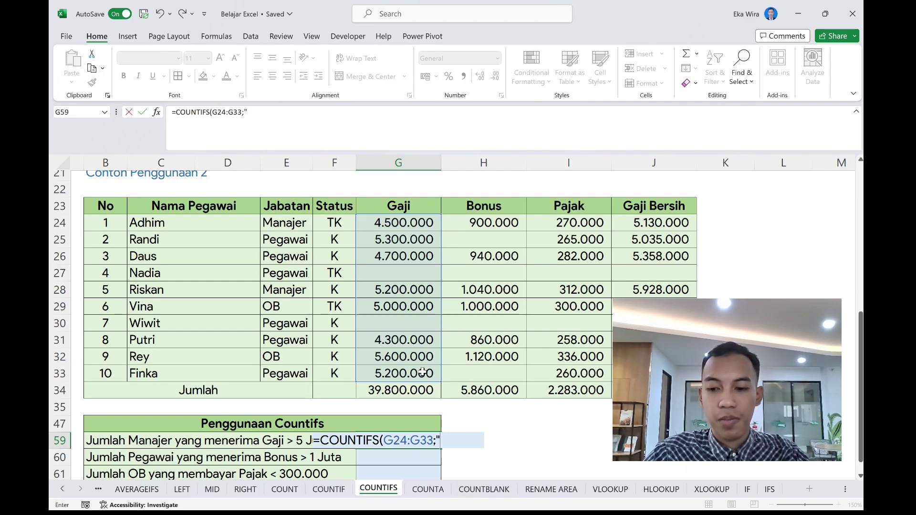
pyautogui.write('>5000000')
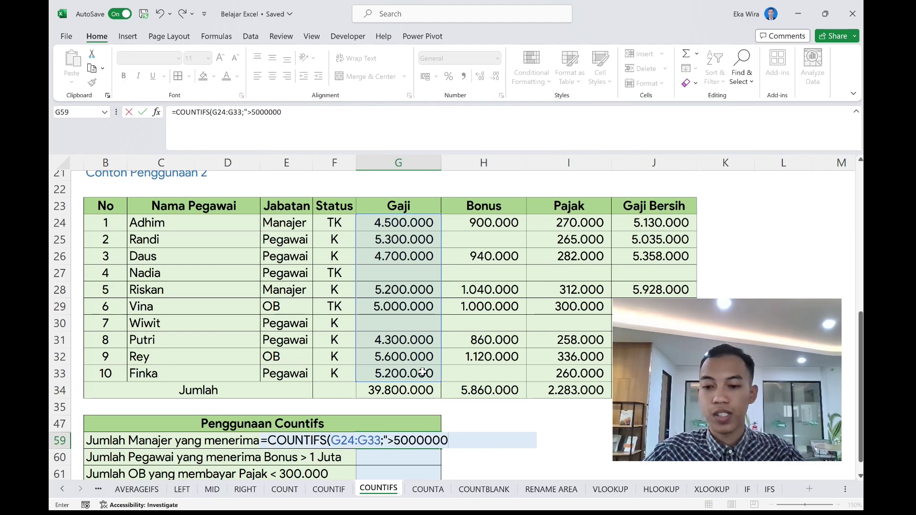
pyautogui.write('"')
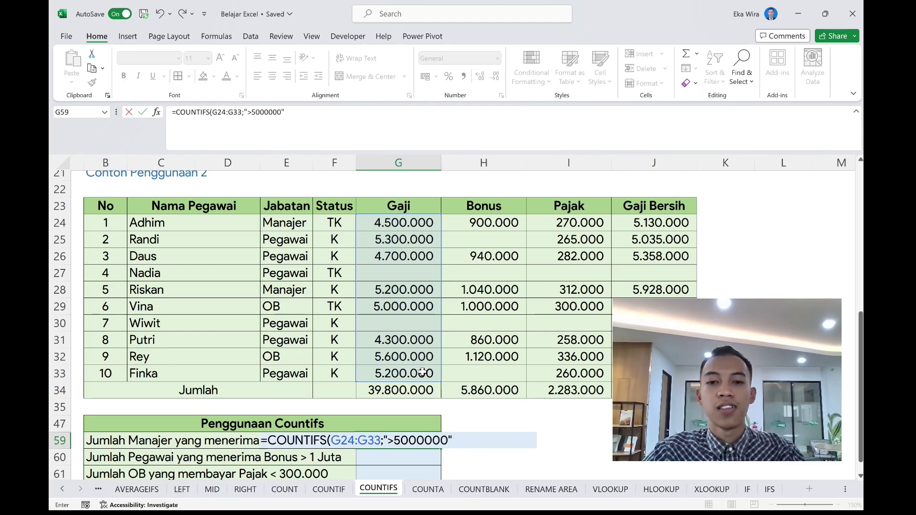
# - Complete the G59 formula with the Jabatan range E24:E33 and the criterion "Manajer"
pyautogui.write(';')
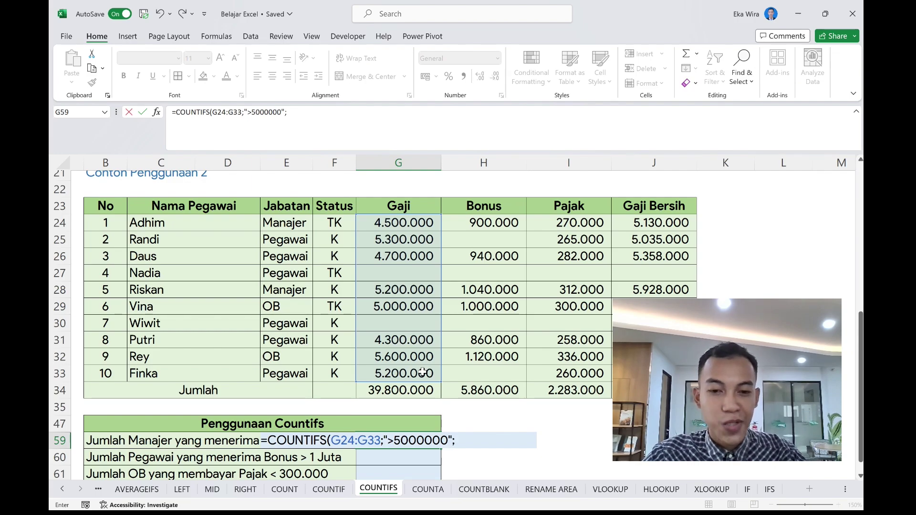
pyautogui.moveTo(286, 223); pyautogui.dragTo(296, 373)
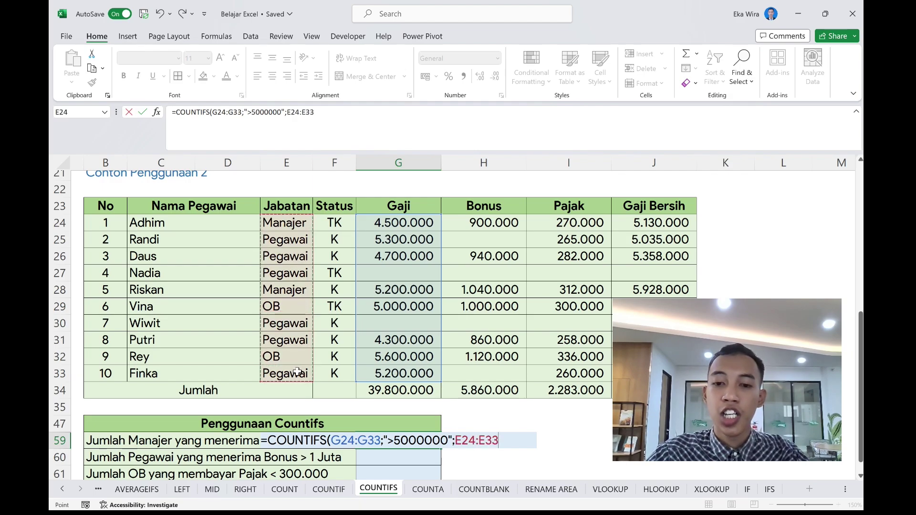
pyautogui.write(';')
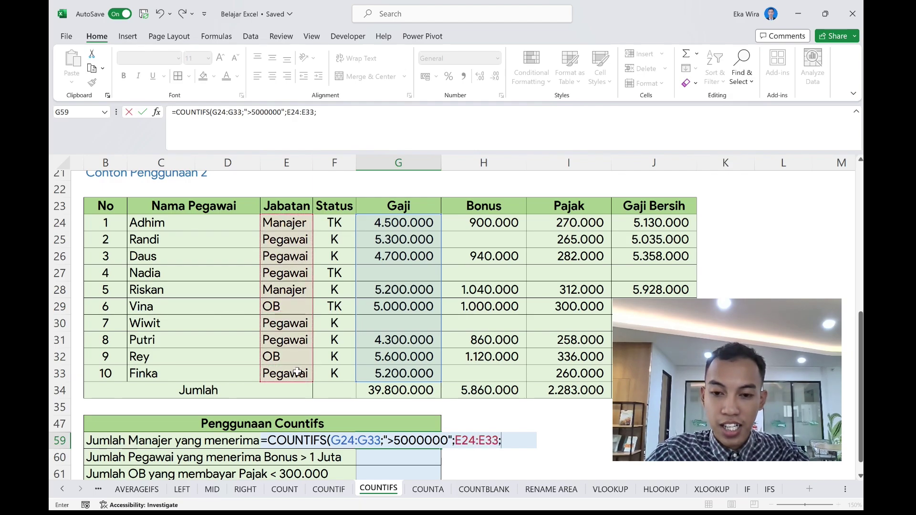
pyautogui.write('"')
pyautogui.write('Maj')
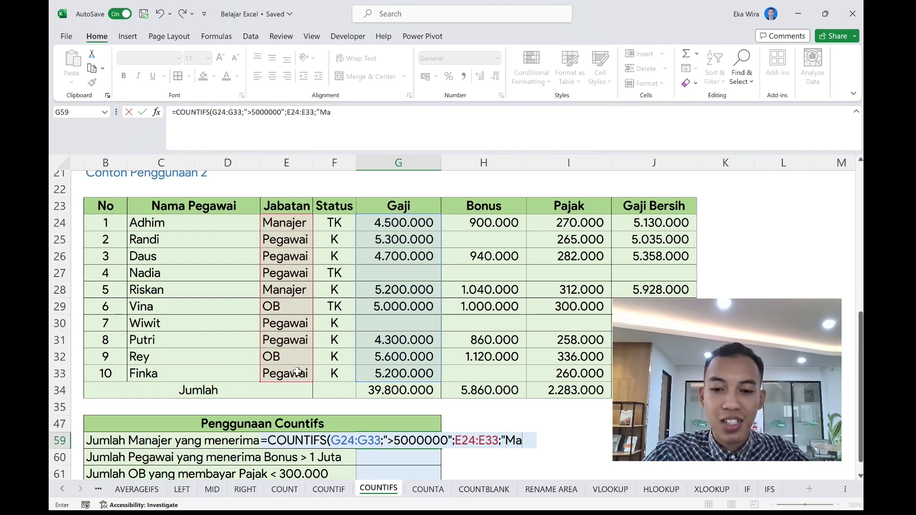
pyautogui.press('BackSpace')
pyautogui.write('a')
pyautogui.press('BackSpace')
pyautogui.press('BackSpace')
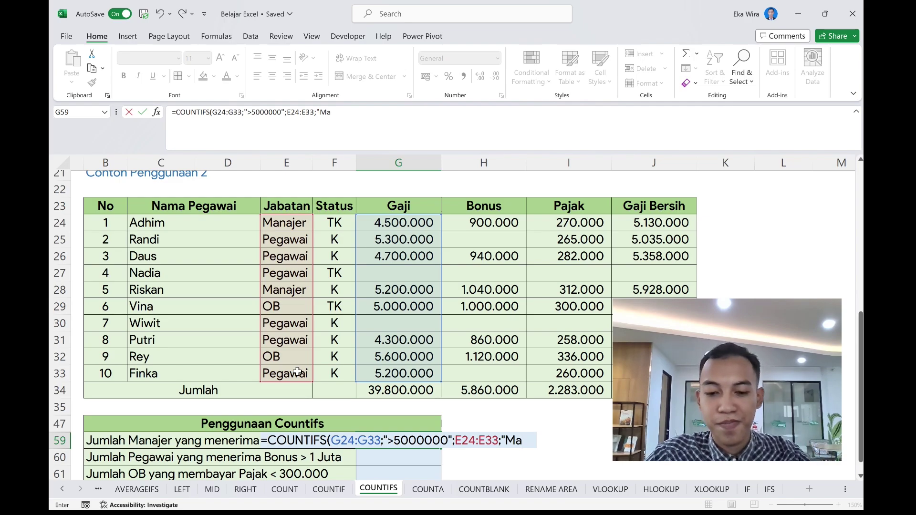
pyautogui.write('najer')
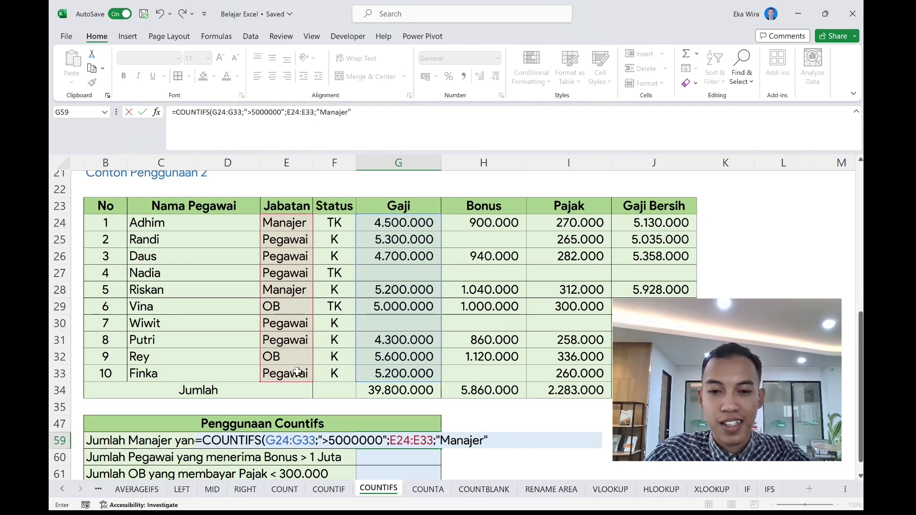
pyautogui.press('Return')
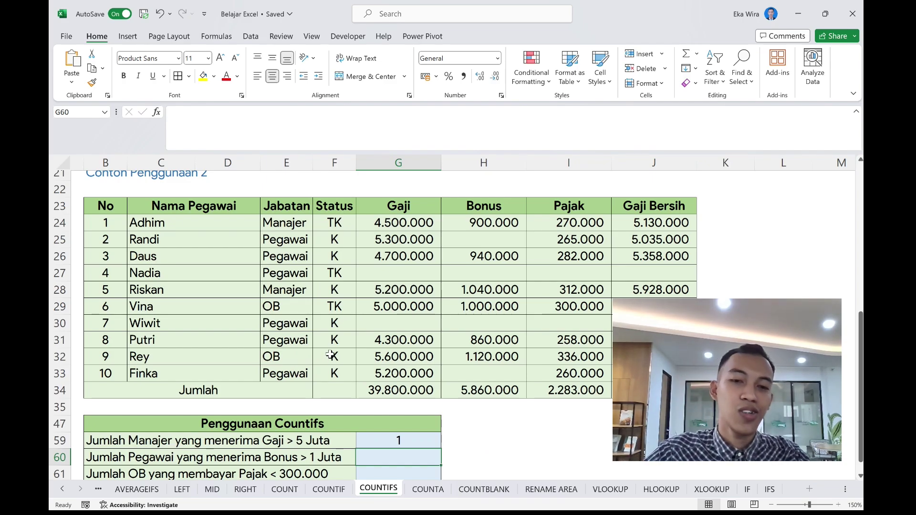
# - Start a COUNTIFS formula in G60 with the Bonus range H24:H33
pyautogui.scroll(-1, 330, 354)
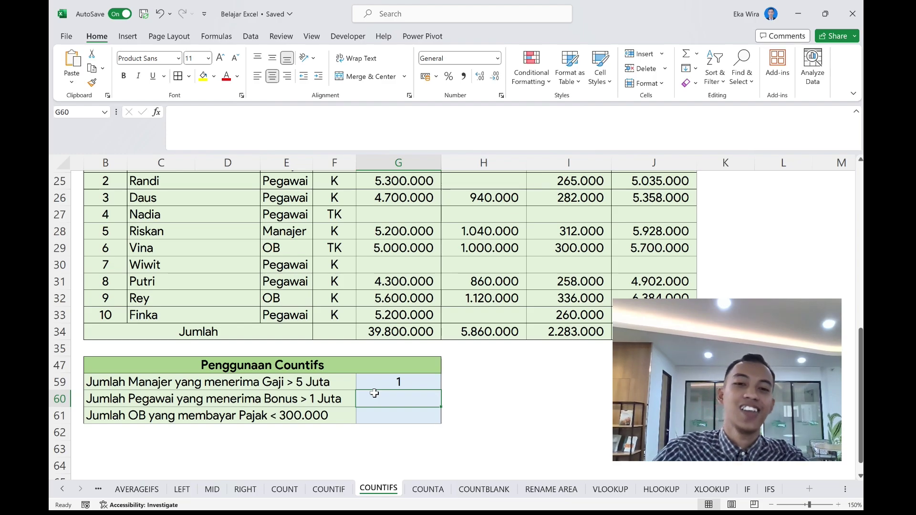
pyautogui.write('=co')
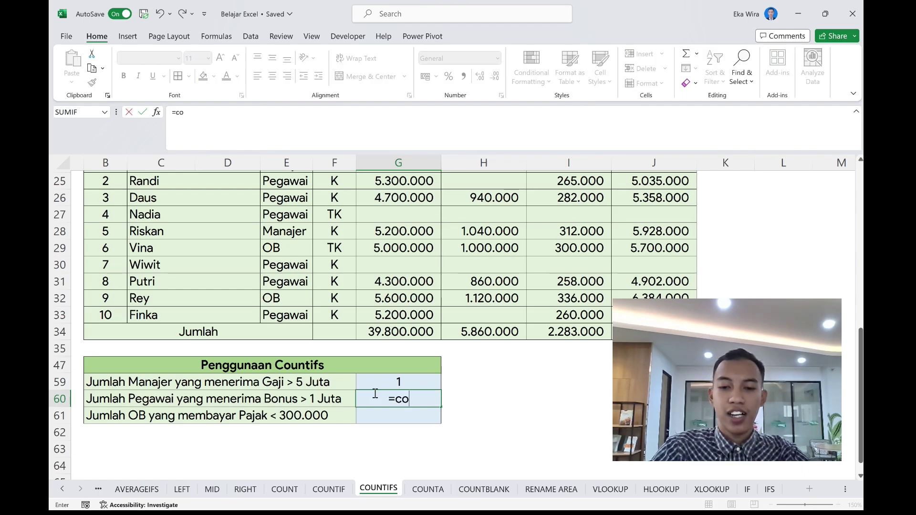
pyautogui.write('untifs')
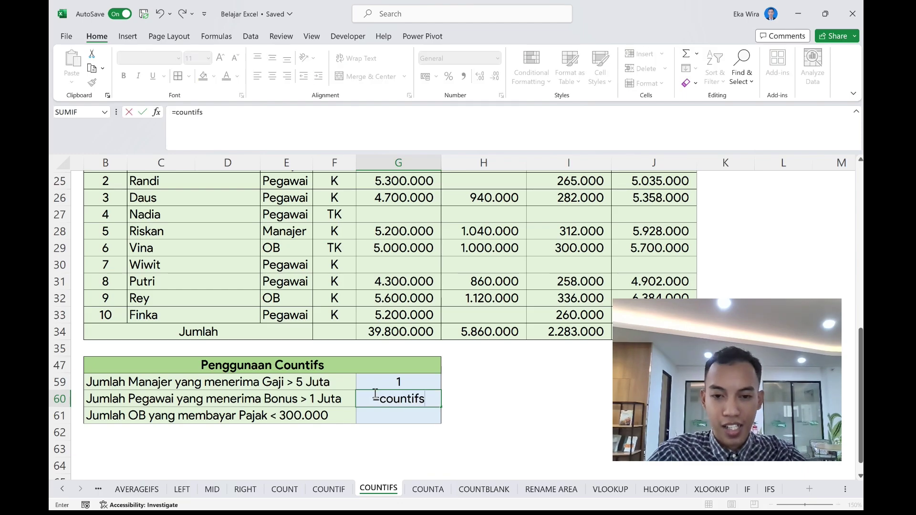
pyautogui.press('Tab')
pyautogui.scroll(1, 375, 394)
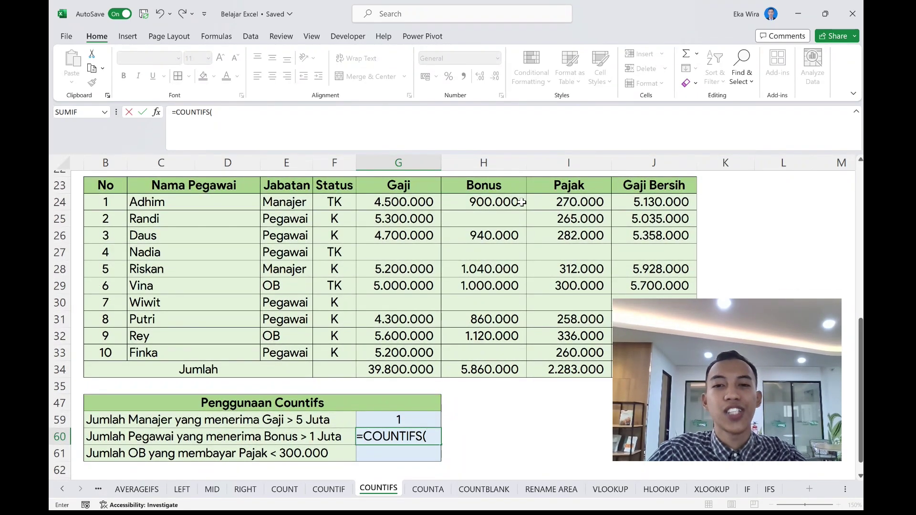
pyautogui.click(505, 209)
pyautogui.moveTo(505, 210); pyautogui.dragTo(502, 351)
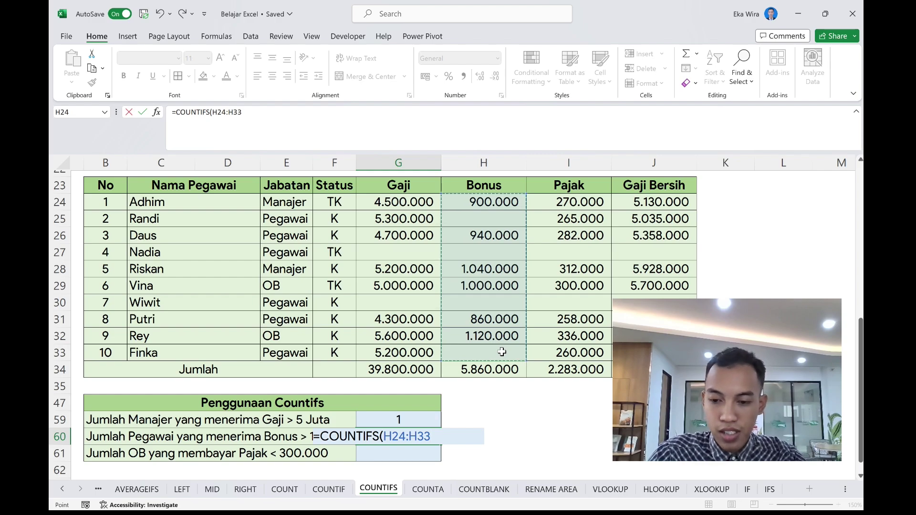
pyautogui.write(';')
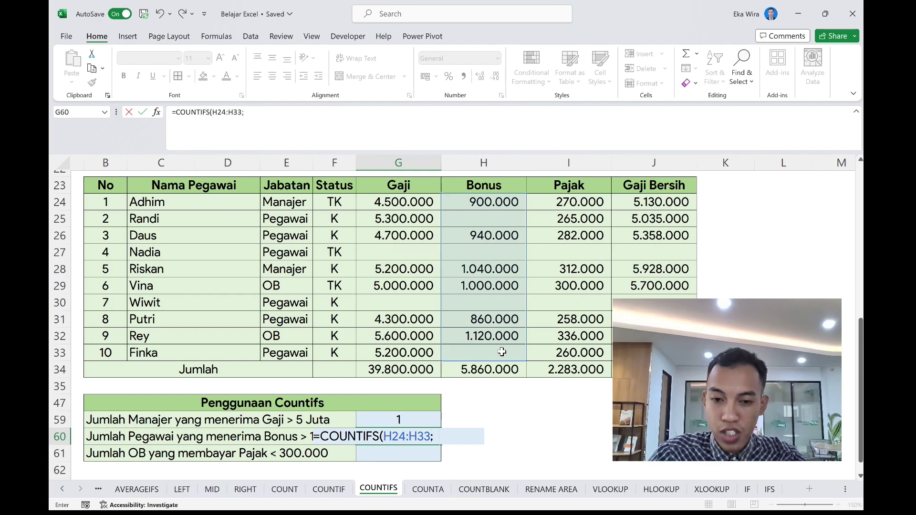
# - Add ">1000000" as the criterion for the Bonus range in the G60 formula
pyautogui.write('>')
pyautogui.press('BackSpace')
pyautogui.write('"')
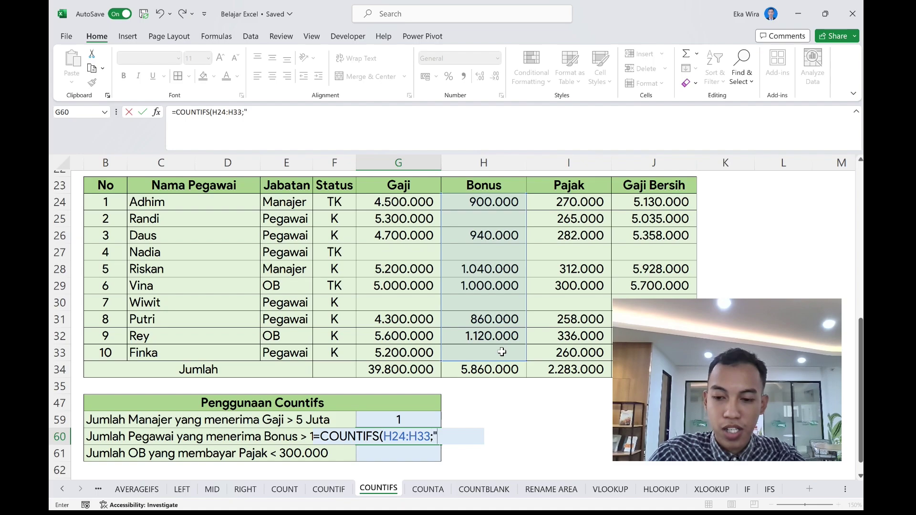
pyautogui.write('>1000')
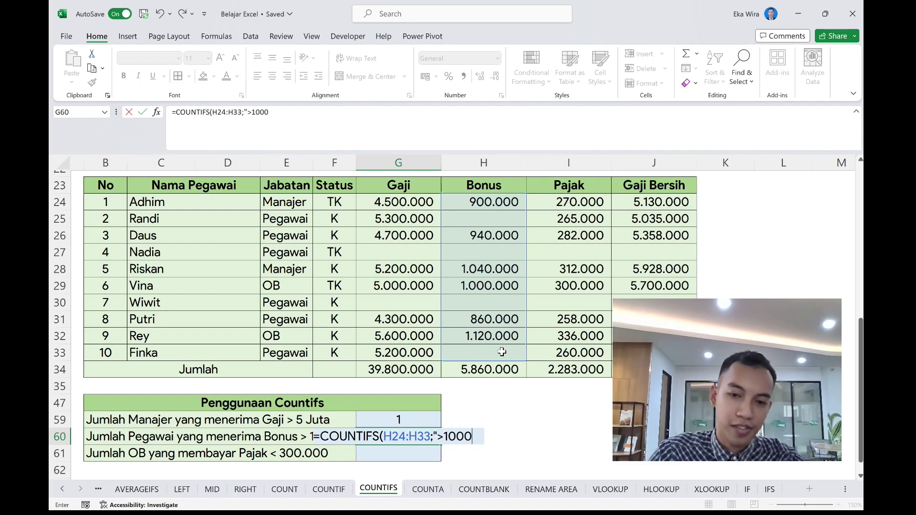
pyautogui.write('000')
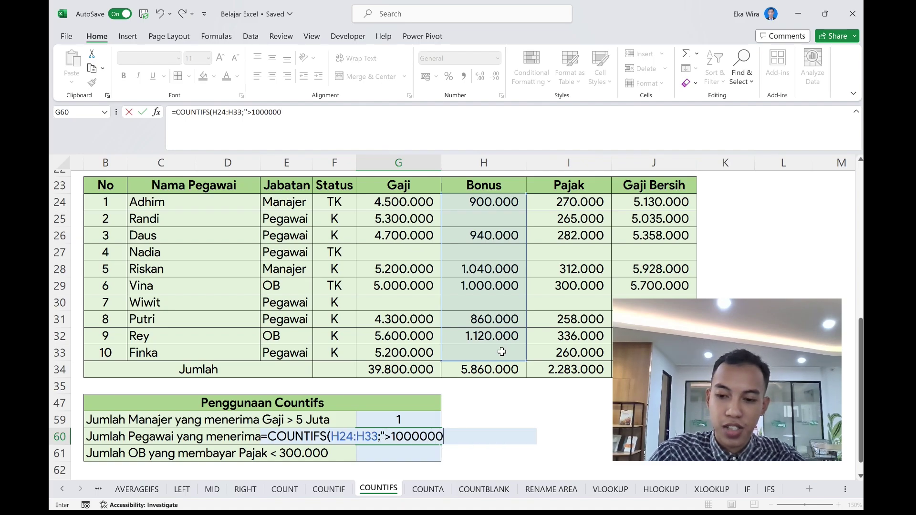
pyautogui.write('";')
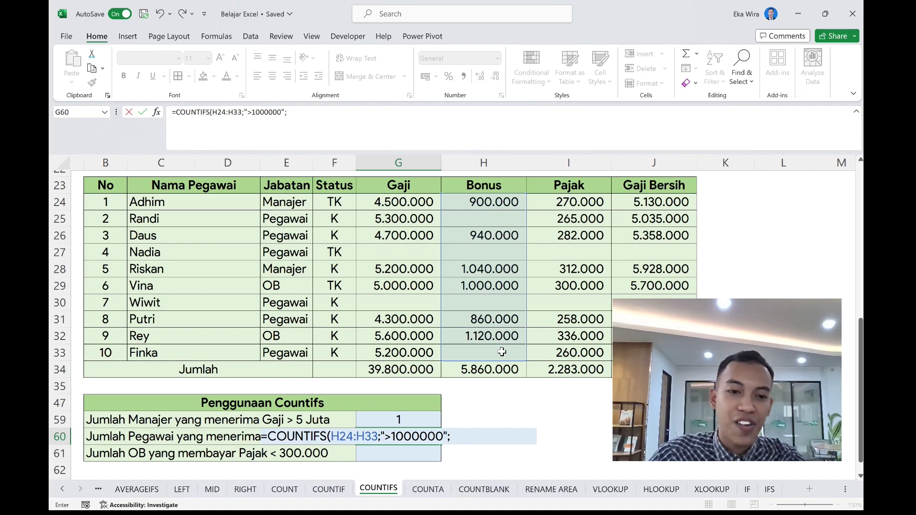
# - Complete the G60 formula with the Jabatan range E24:E33 and the criterion "Pegawai"
pyautogui.moveTo(295, 196); pyautogui.dragTo(294, 361)
pyautogui.write(';')
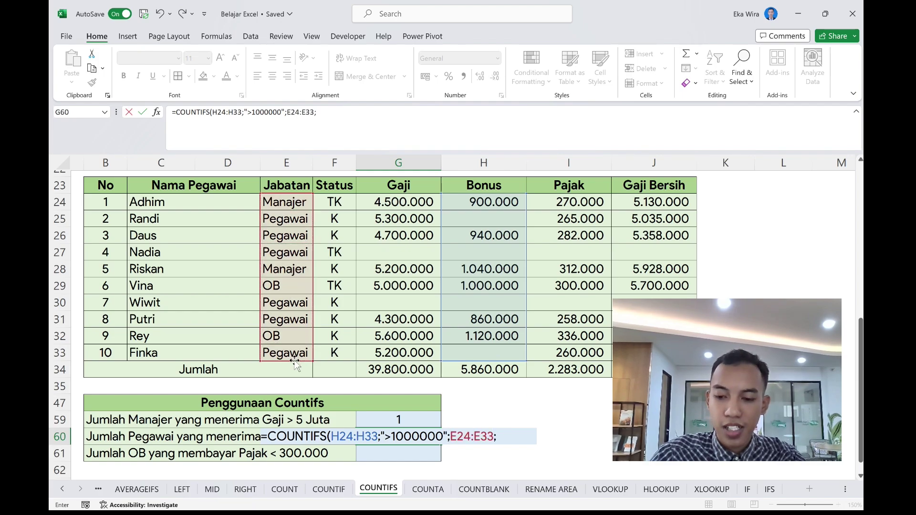
pyautogui.write('"Pegawao')
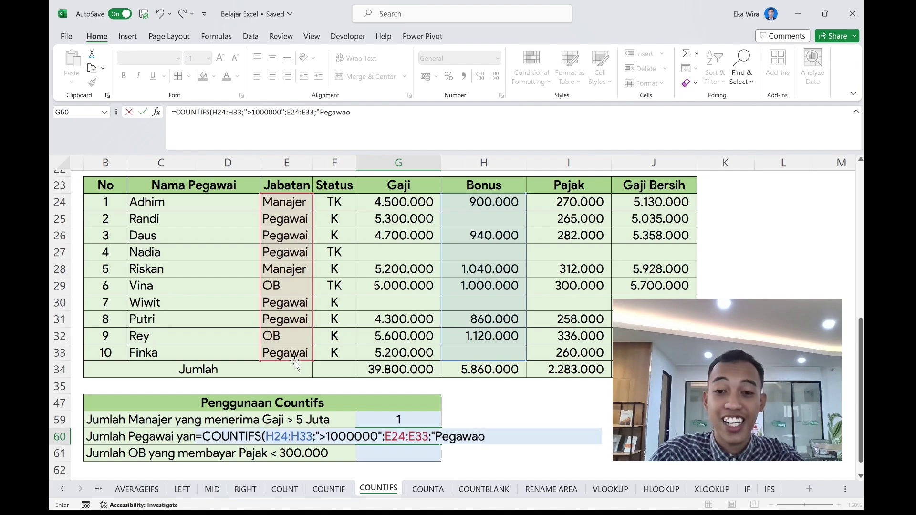
pyautogui.press('BackSpace')
pyautogui.write('i')
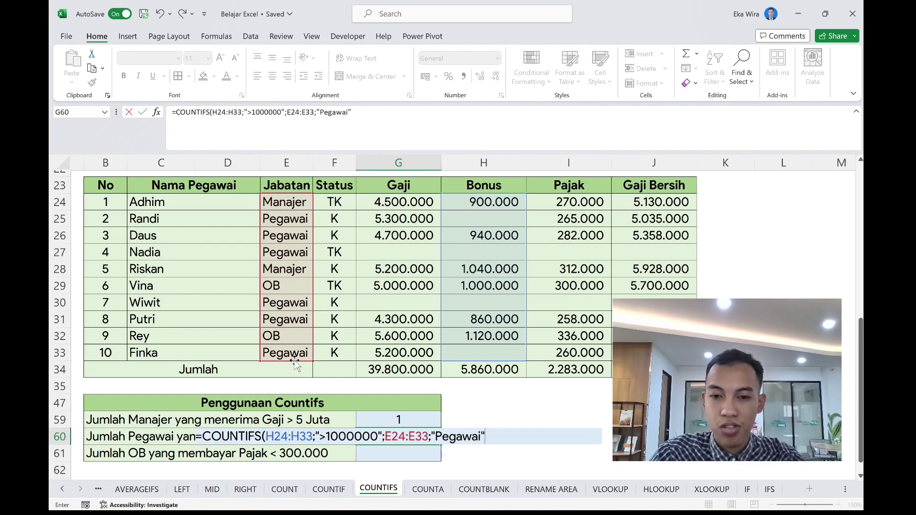
pyautogui.press('Return')
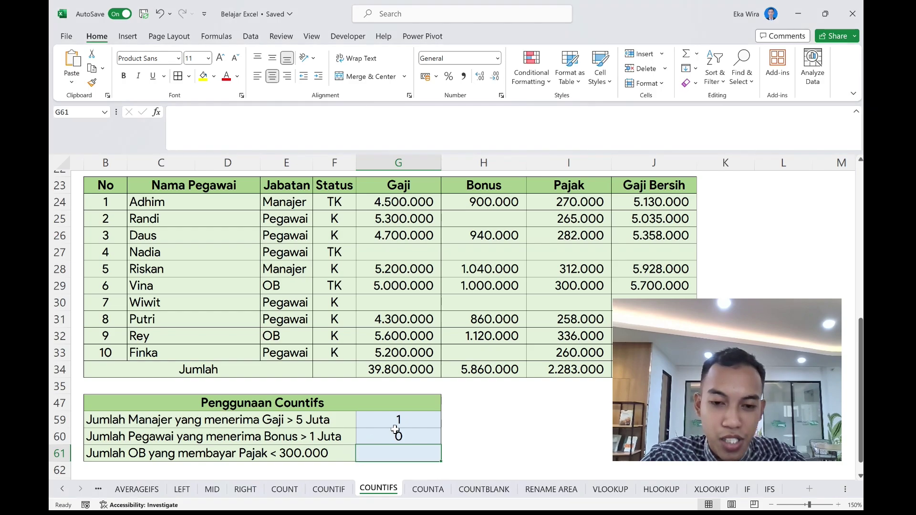
# - Check the G60 result against the Bonus values of the employees in the table
pyautogui.click(420, 436)
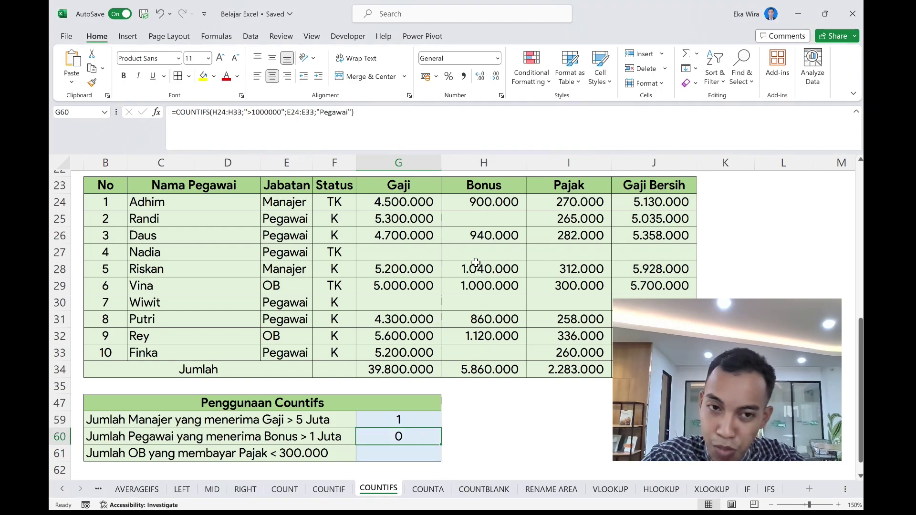
pyautogui.click(498, 232)
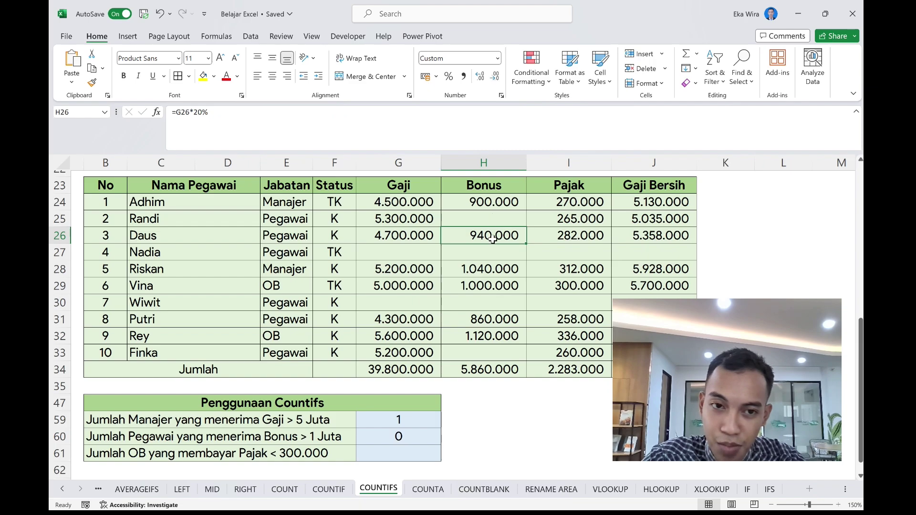
pyautogui.click(494, 272)
pyautogui.click(495, 281)
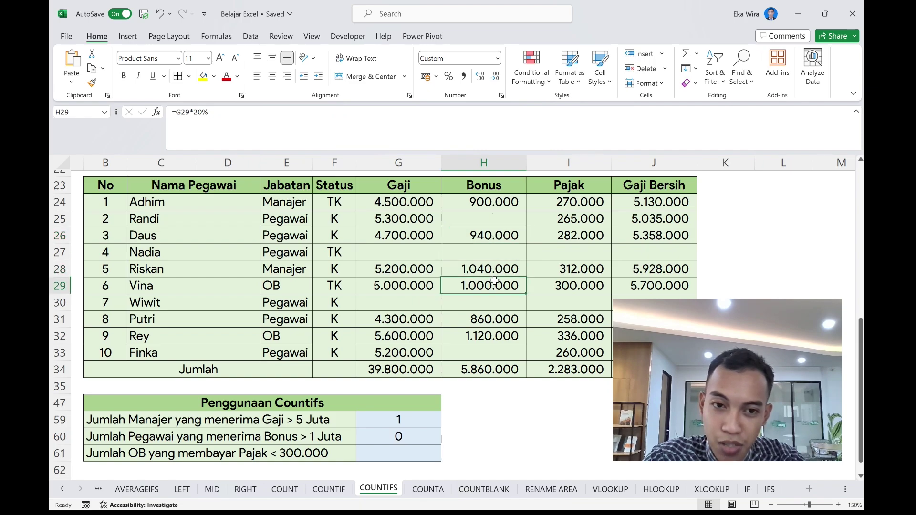
pyautogui.click(494, 322)
pyautogui.click(501, 354)
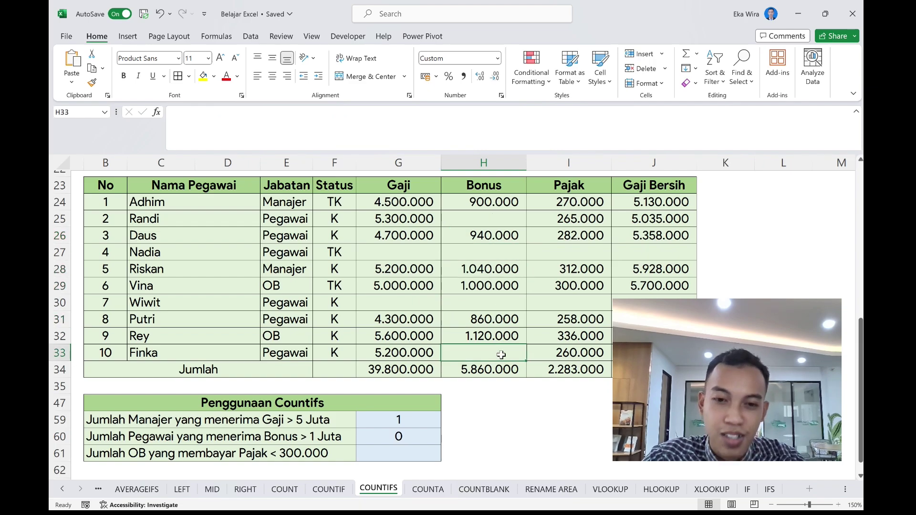
pyautogui.scroll(-1, 501, 354)
# - Try ">800000" as the Bonus criterion in the G60 formula and undo that change
pyautogui.click(419, 426)
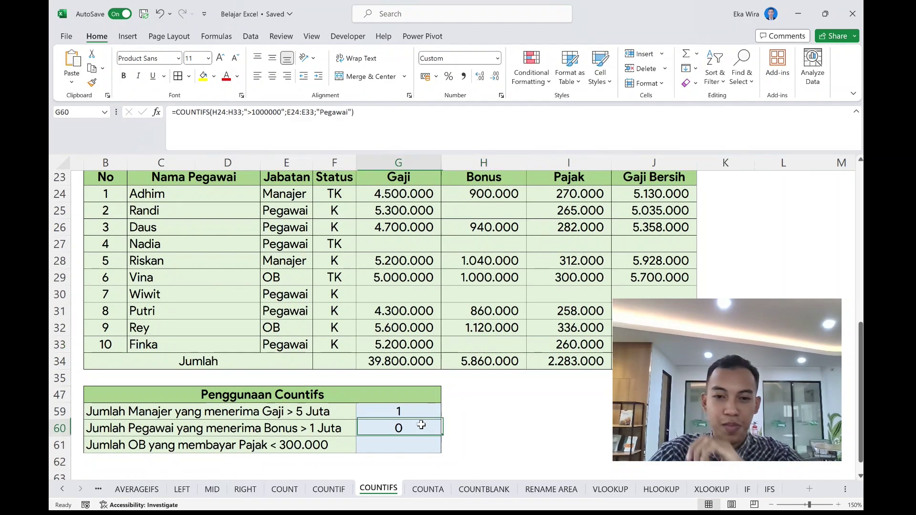
pyautogui.click(262, 115)
pyautogui.press('BackSpace')
pyautogui.press('BackSpace')
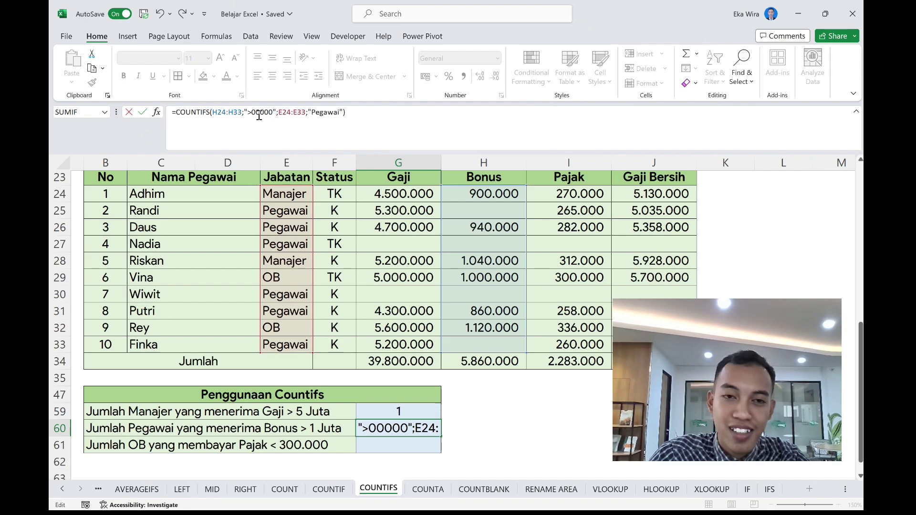
pyautogui.write('8')
pyautogui.press('Return')
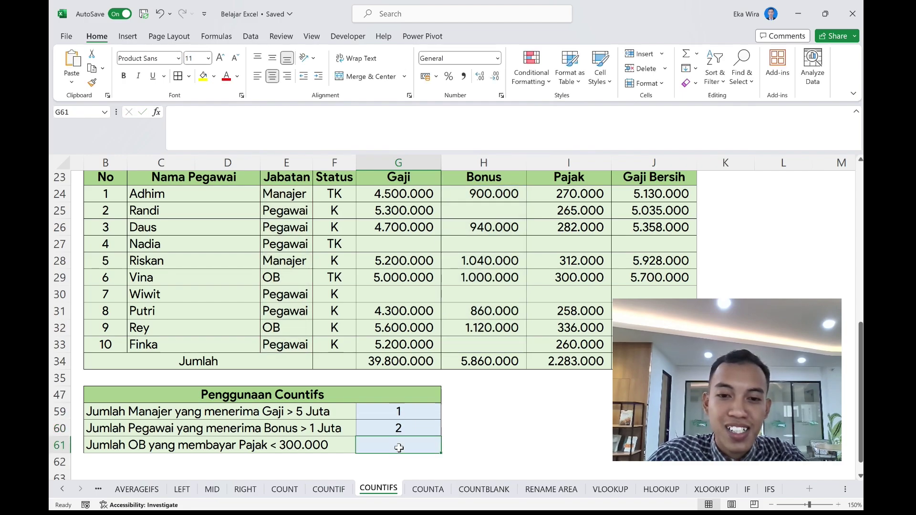
pyautogui.click(400, 429)
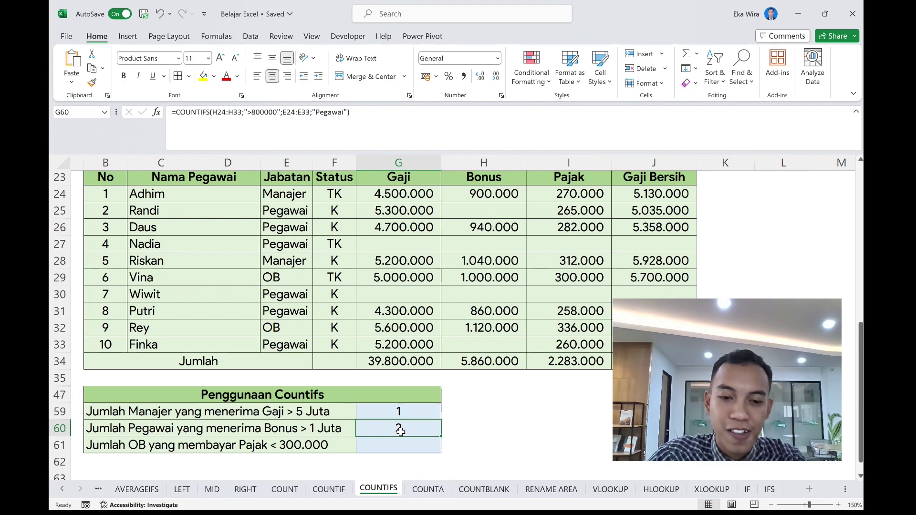
pyautogui.hotkey('ctrl', 'z')
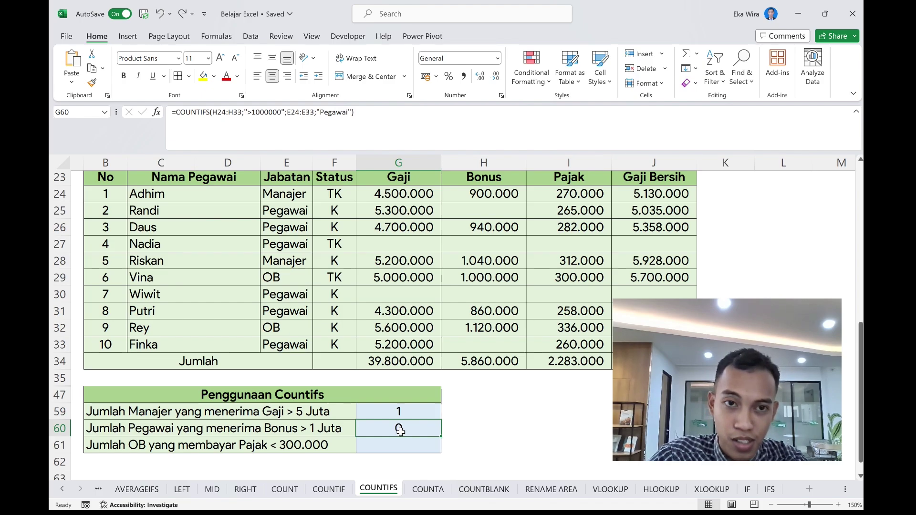
# - Start a COUNTIFS formula in G61 with the Pajak range I24:I33
pyautogui.press('Down')
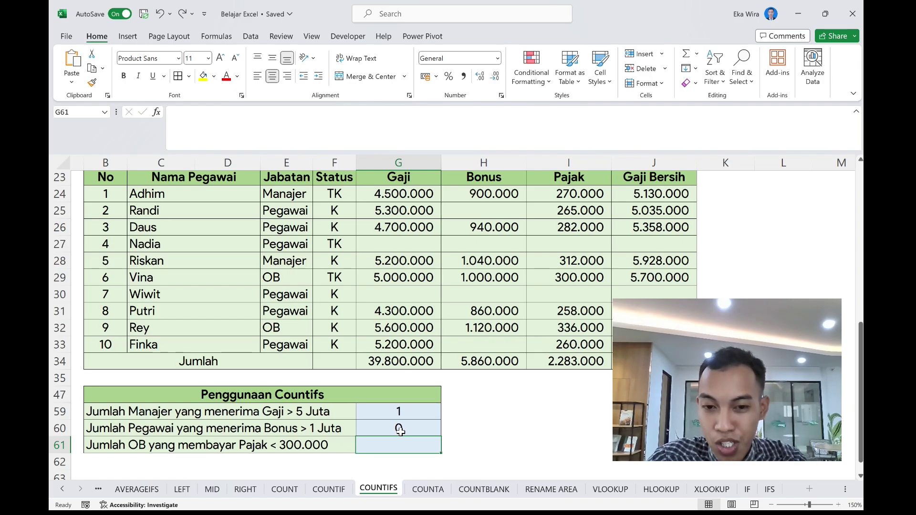
pyautogui.scroll(1, 400, 430)
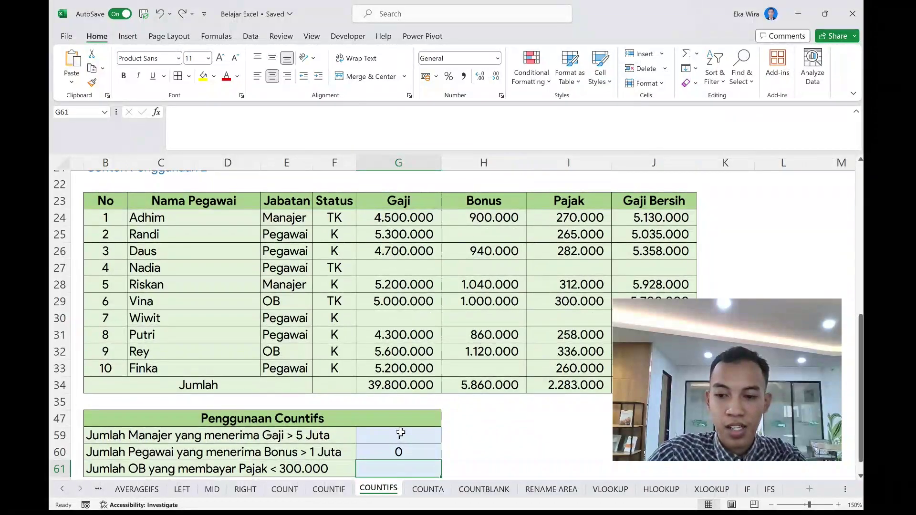
pyautogui.write('=countifs')
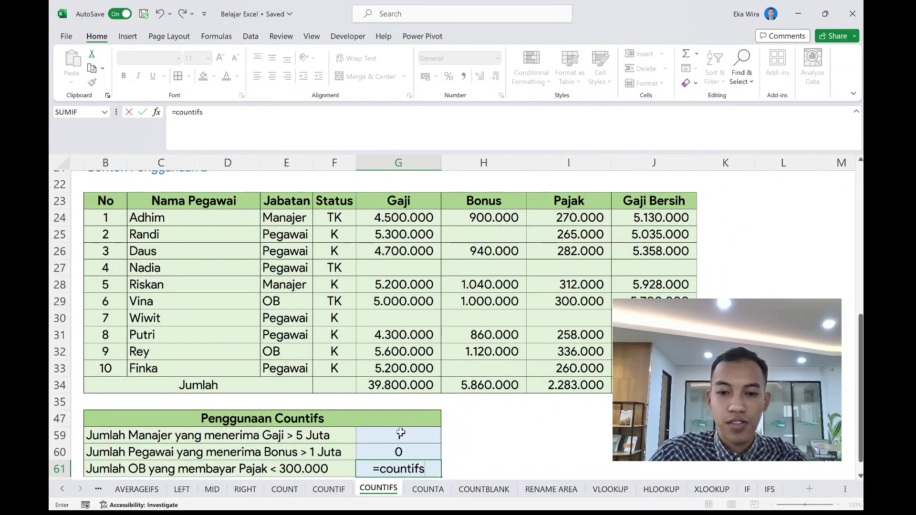
pyautogui.press('Tab')
pyautogui.scroll(-1, 481, 418)
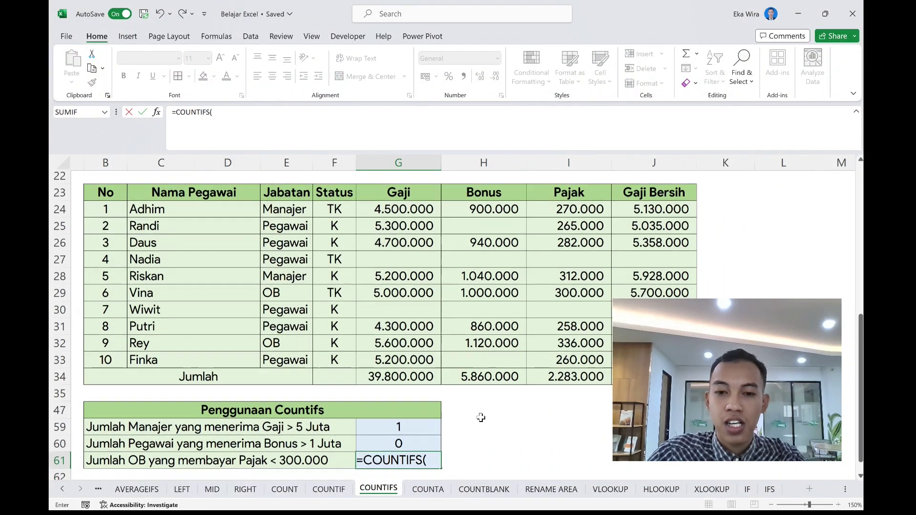
pyautogui.moveTo(569, 204); pyautogui.dragTo(578, 357)
pyautogui.write(';')
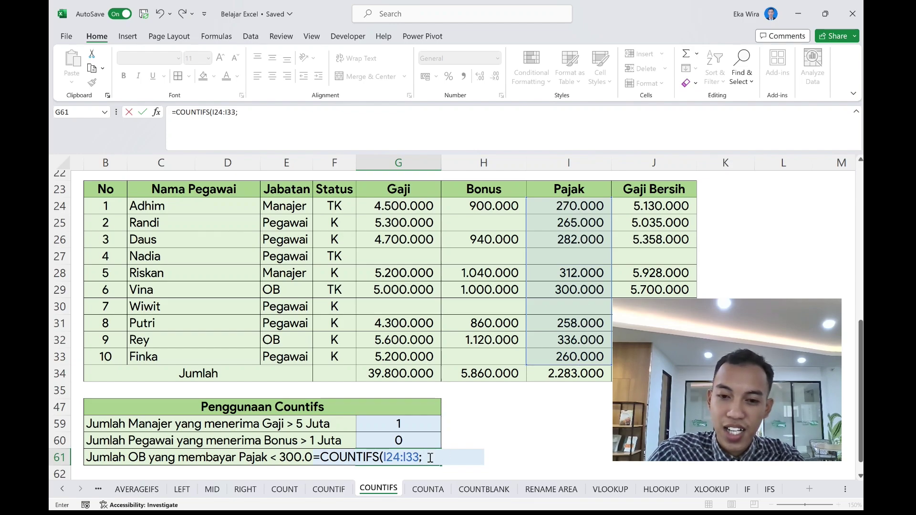
# - Add ">300000" as the criterion for the Pajak range in the G61 formula
pyautogui.write('>')
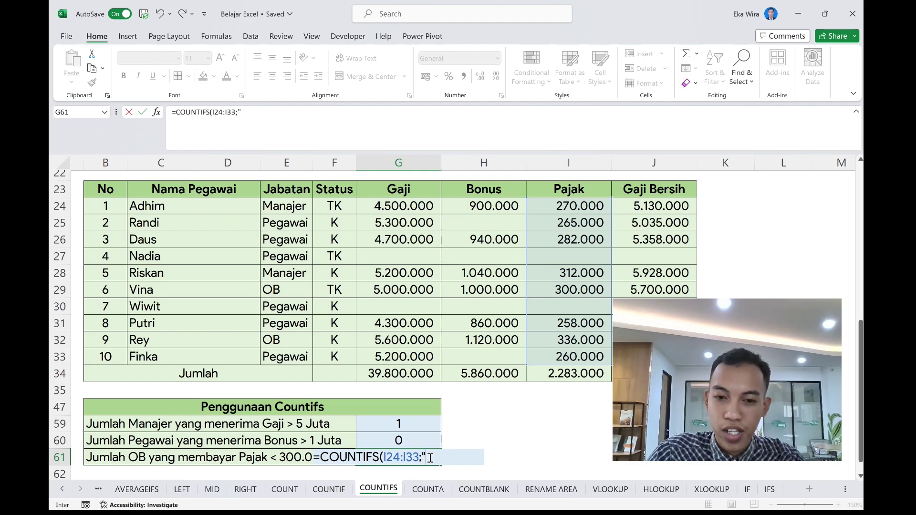
pyautogui.write('>300')
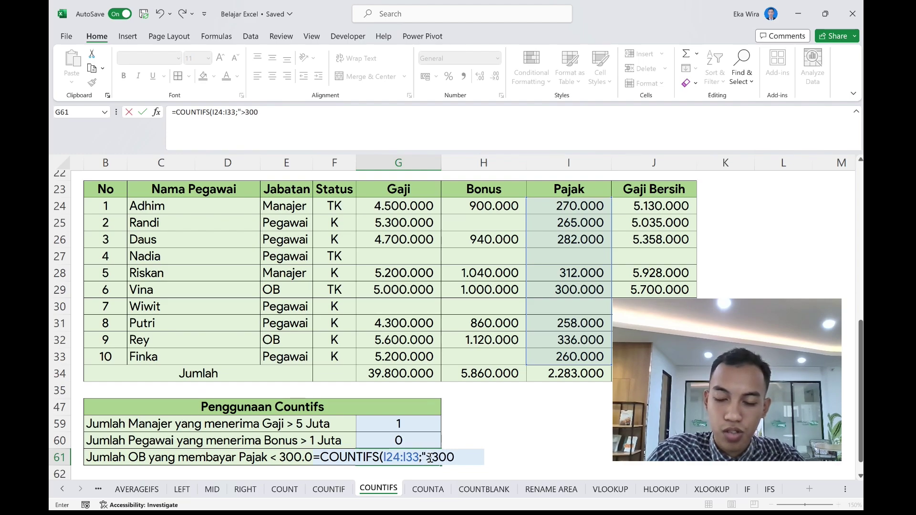
pyautogui.write('000')
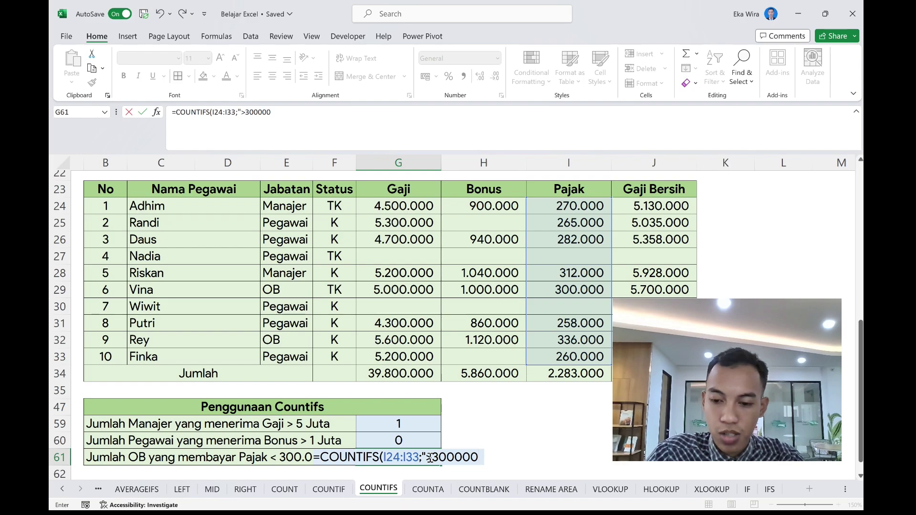
pyautogui.write('";')
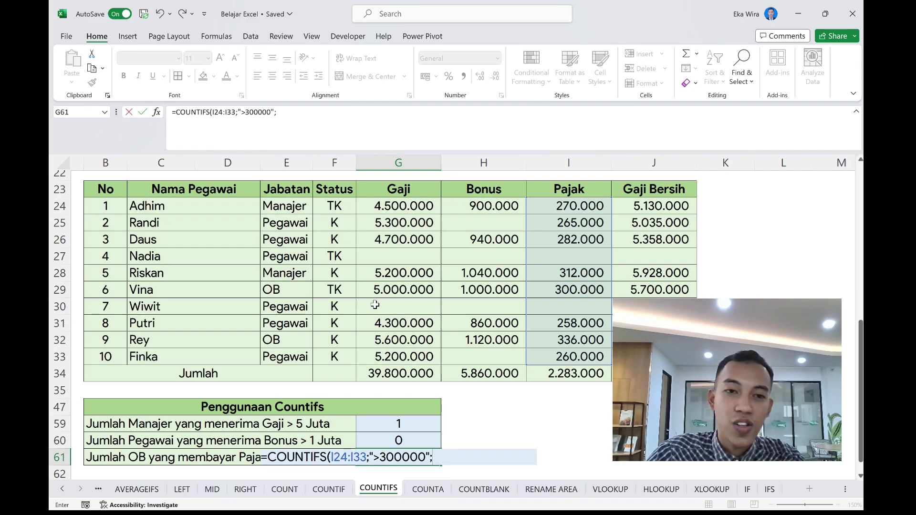
# - Add the Jabatan range E24:E33 with the criterion "OB" to the G61 COUNTIFS formula and enter it
pyautogui.click(312, 206)
pyautogui.moveTo(312, 205); pyautogui.dragTo(309, 365)
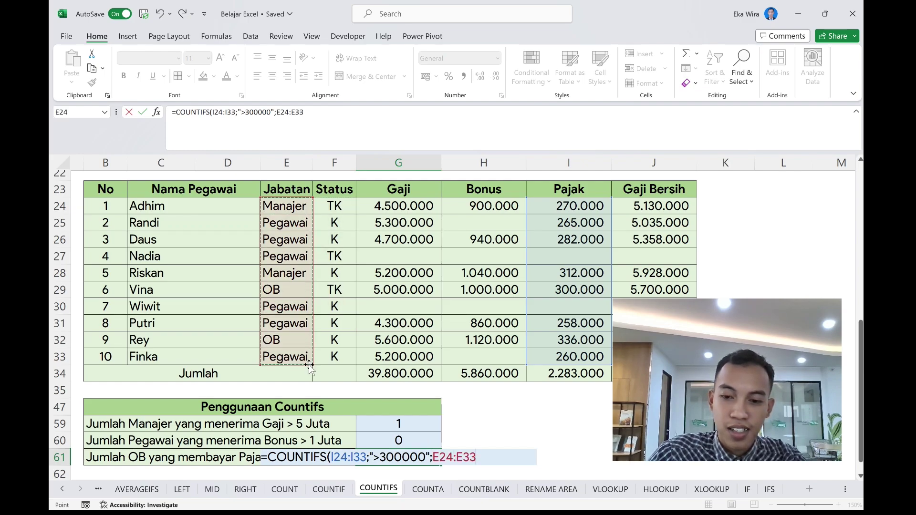
pyautogui.write(';')
pyautogui.write('"O')
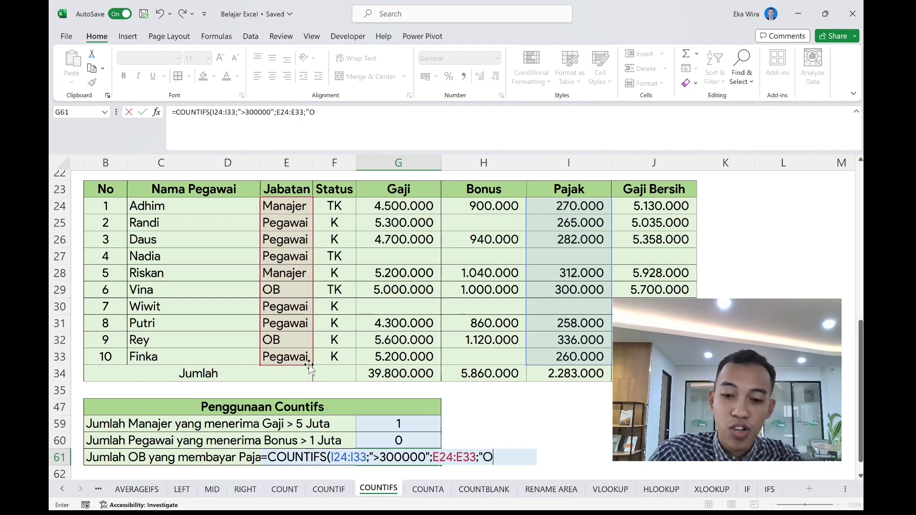
pyautogui.write('B"')
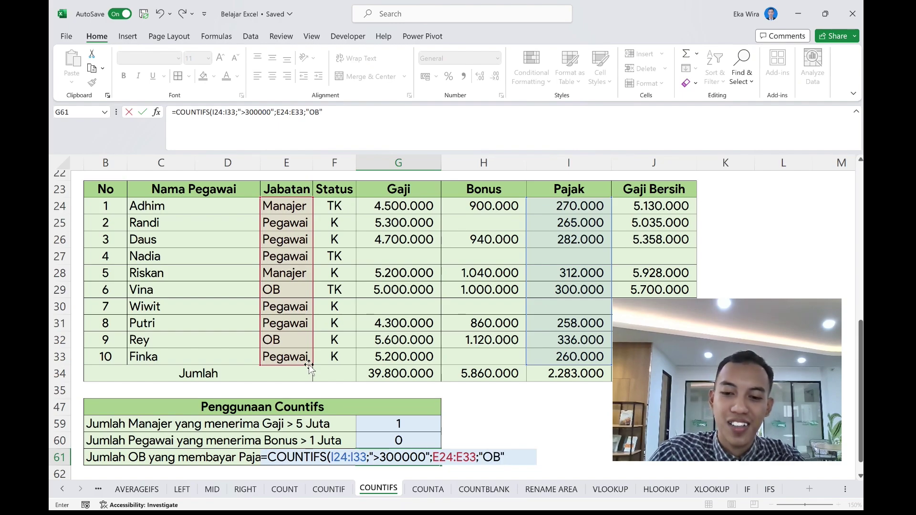
pyautogui.write(')')
pyautogui.scroll(-1, 308, 364)
pyautogui.scroll(1, 308, 364)
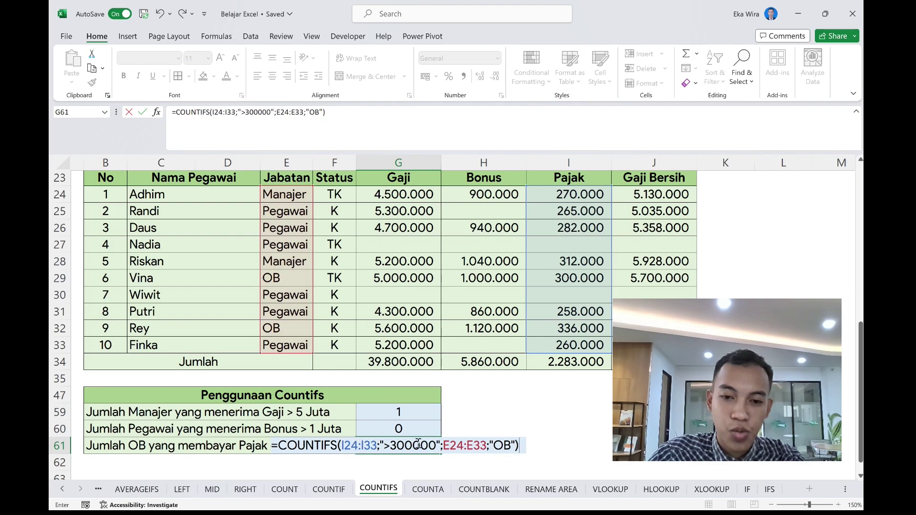
pyautogui.moveTo(462, 445); pyautogui.dragTo(519, 445)
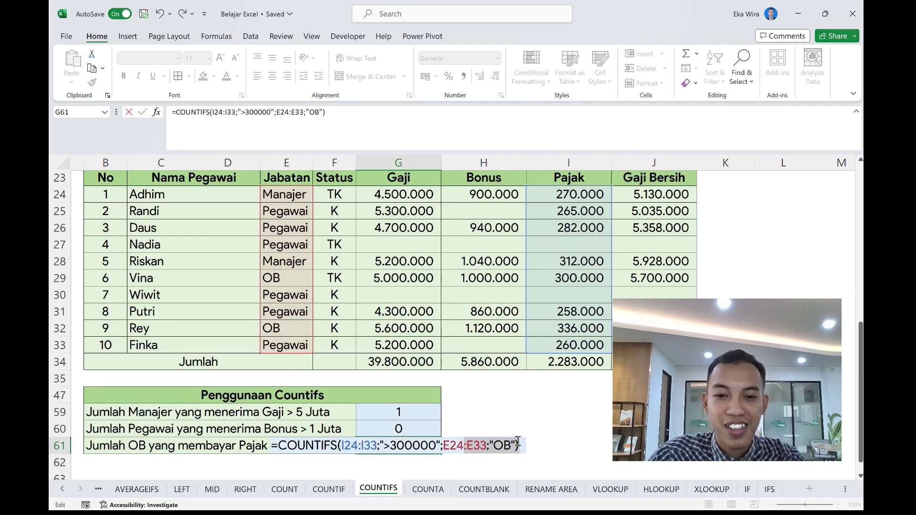
pyautogui.press('Return')
pyautogui.scroll(-1, 491, 436)
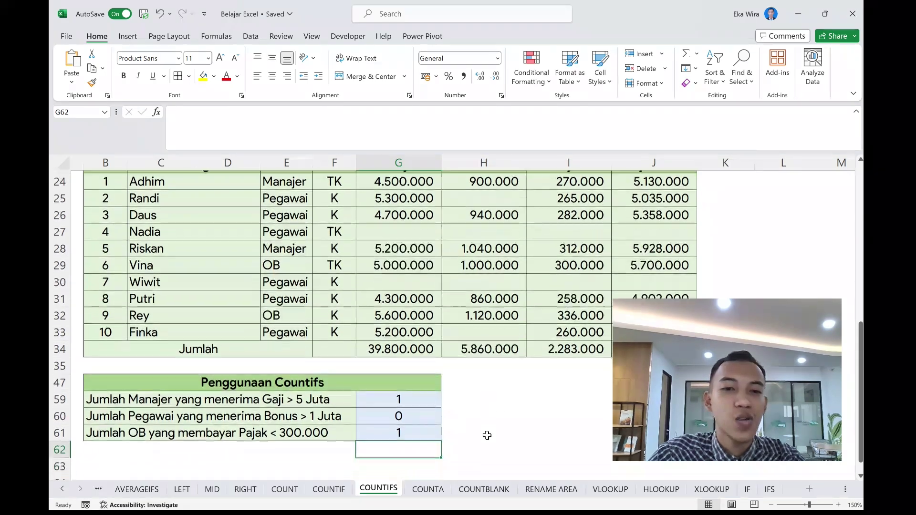
# - Change the Pajak criterion in the G61 formula to "<300000" to match the question's less-than condition
pyautogui.scroll(1, 486, 435)
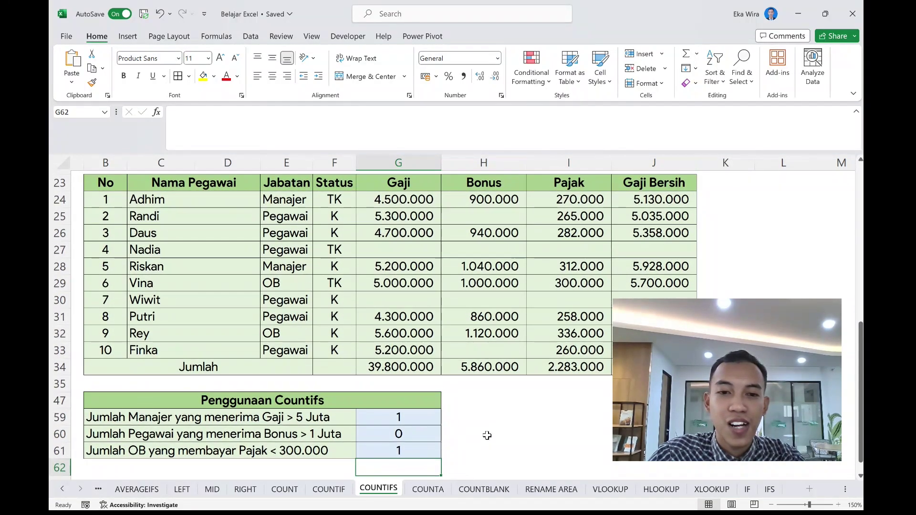
pyautogui.click(566, 281)
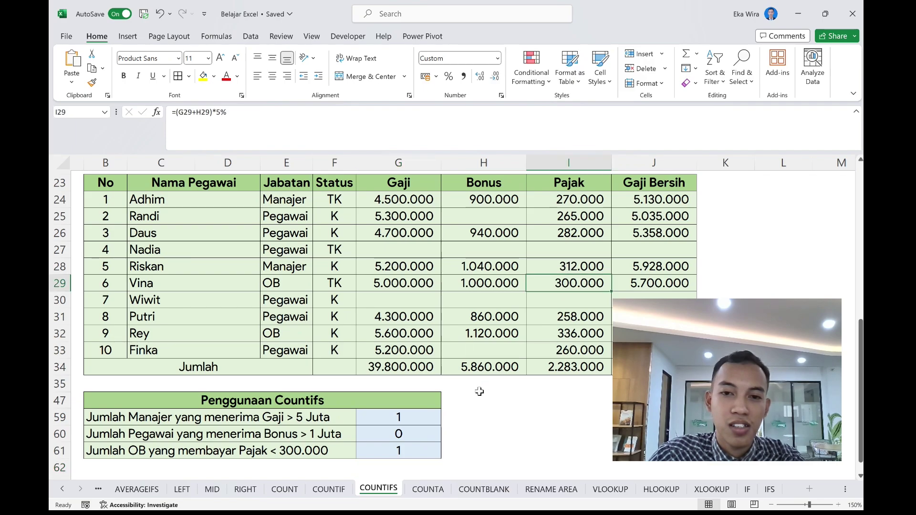
pyautogui.click(424, 457)
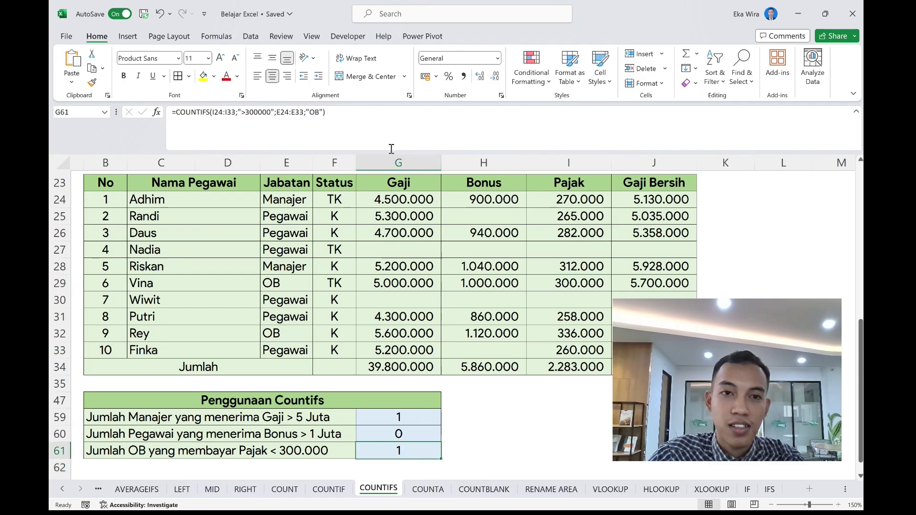
pyautogui.click(361, 135)
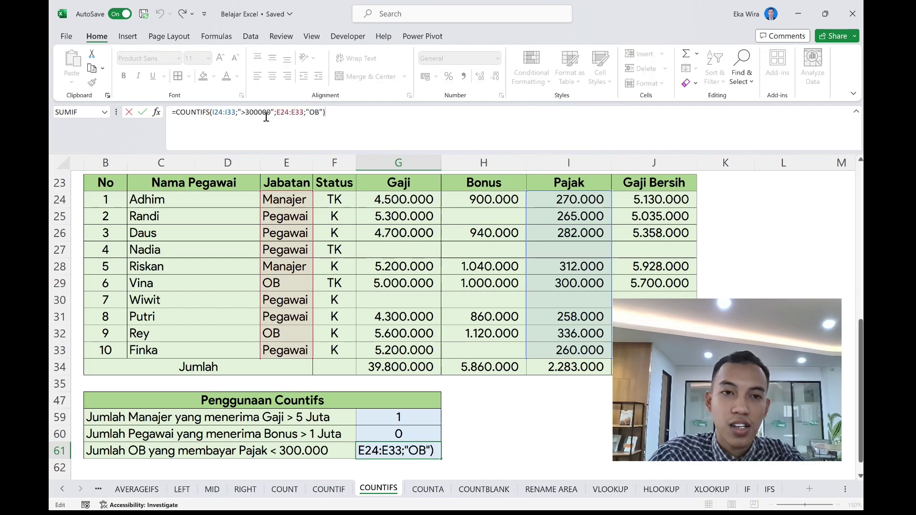
pyautogui.click(247, 112)
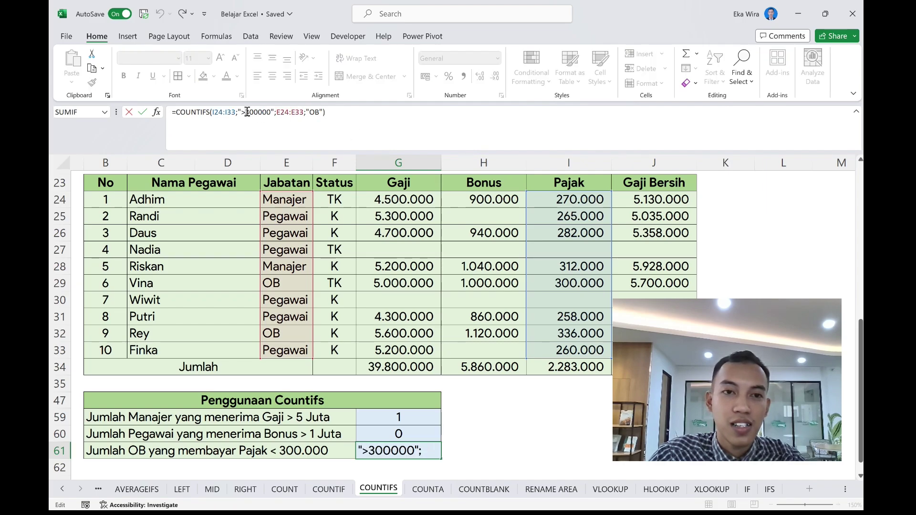
pyautogui.press('BackSpace')
pyautogui.write('<')
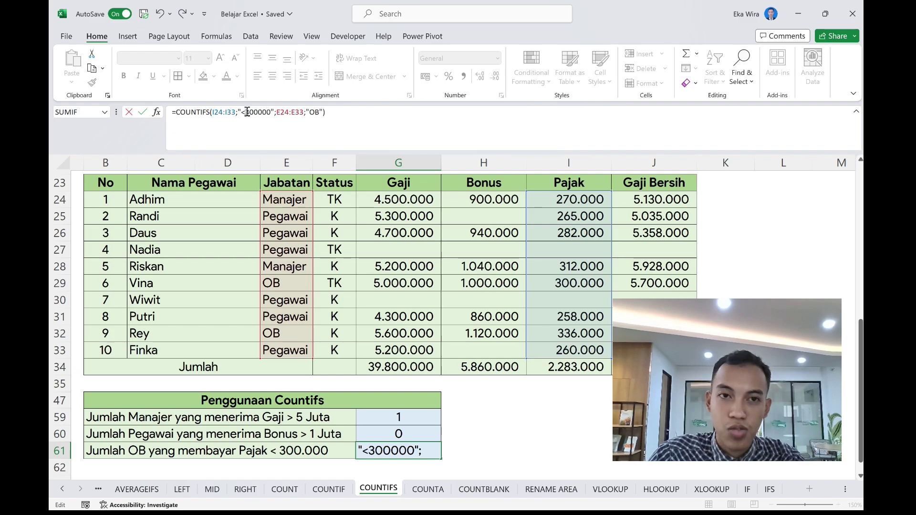
pyautogui.press('Return')
# - Check the G61 result against the Pajak values of the OB employees in the table
pyautogui.scroll(-1, 356, 301)
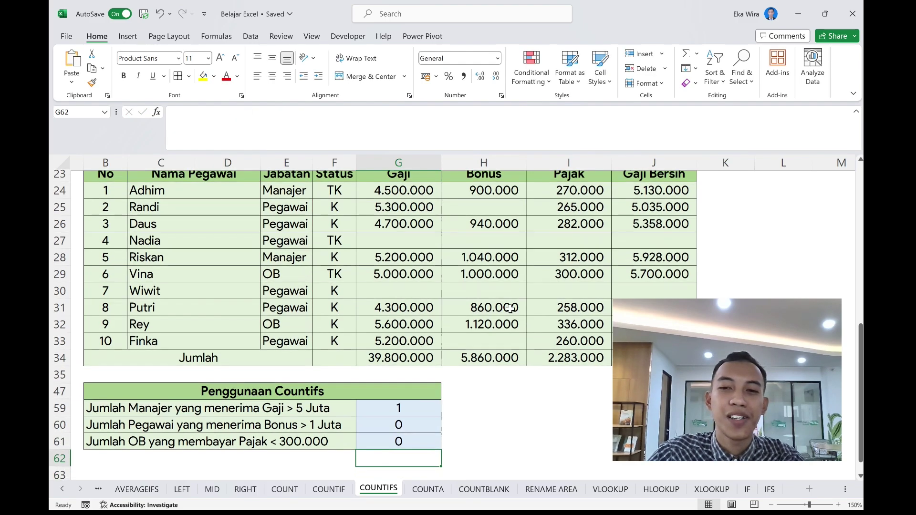
pyautogui.click(588, 268)
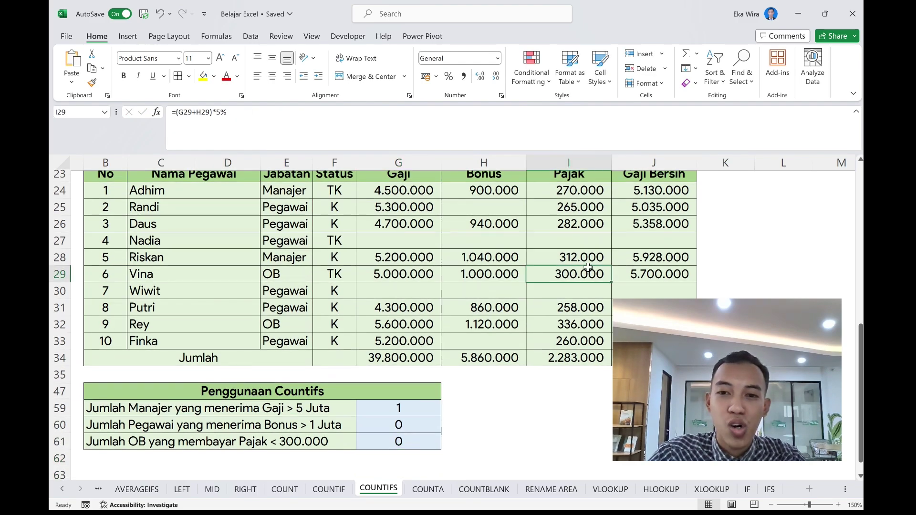
pyautogui.keyDown('ctrl'); pyautogui.click(591, 328); pyautogui.keyUp('ctrl')
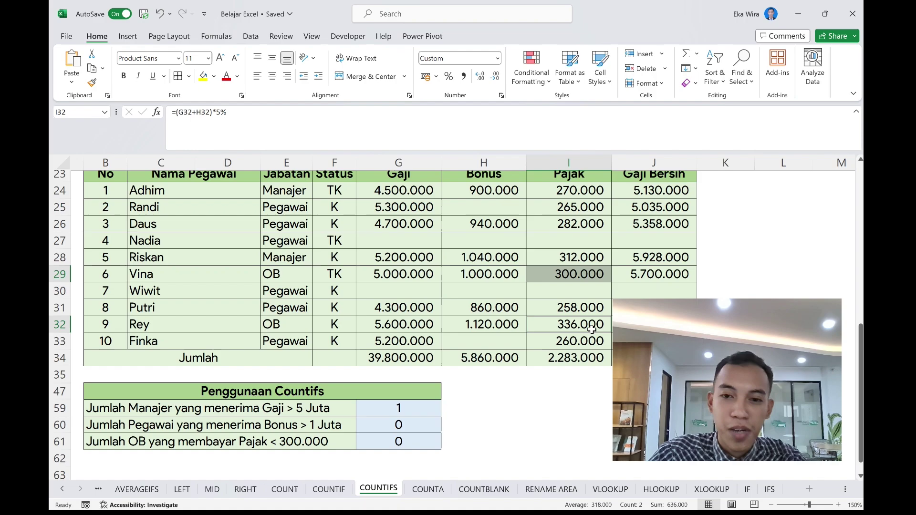
pyautogui.click(588, 273)
pyautogui.scroll(-1, 592, 372)
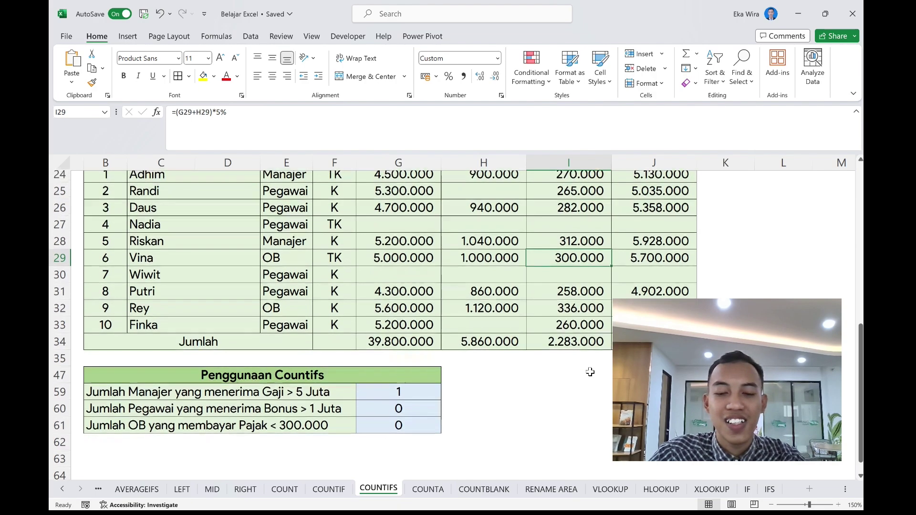
pyautogui.click(385, 430)
pyautogui.scroll(8, 431, 410)
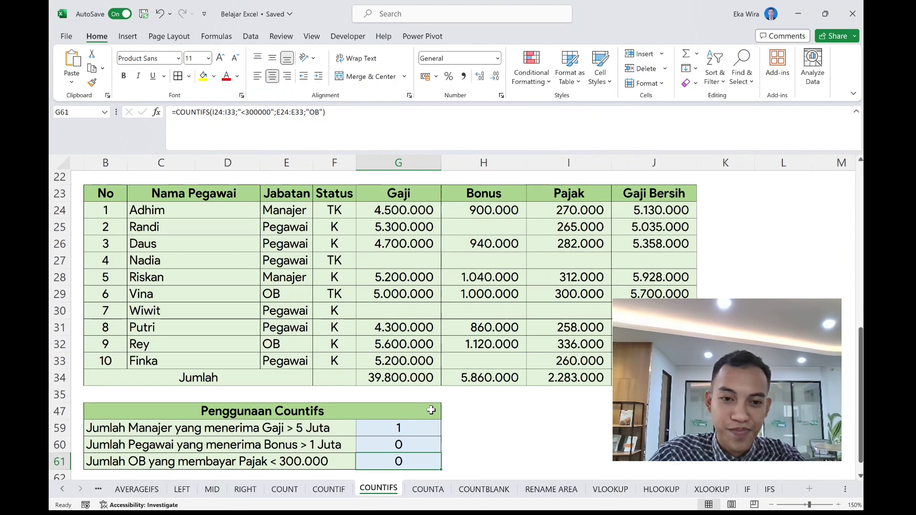